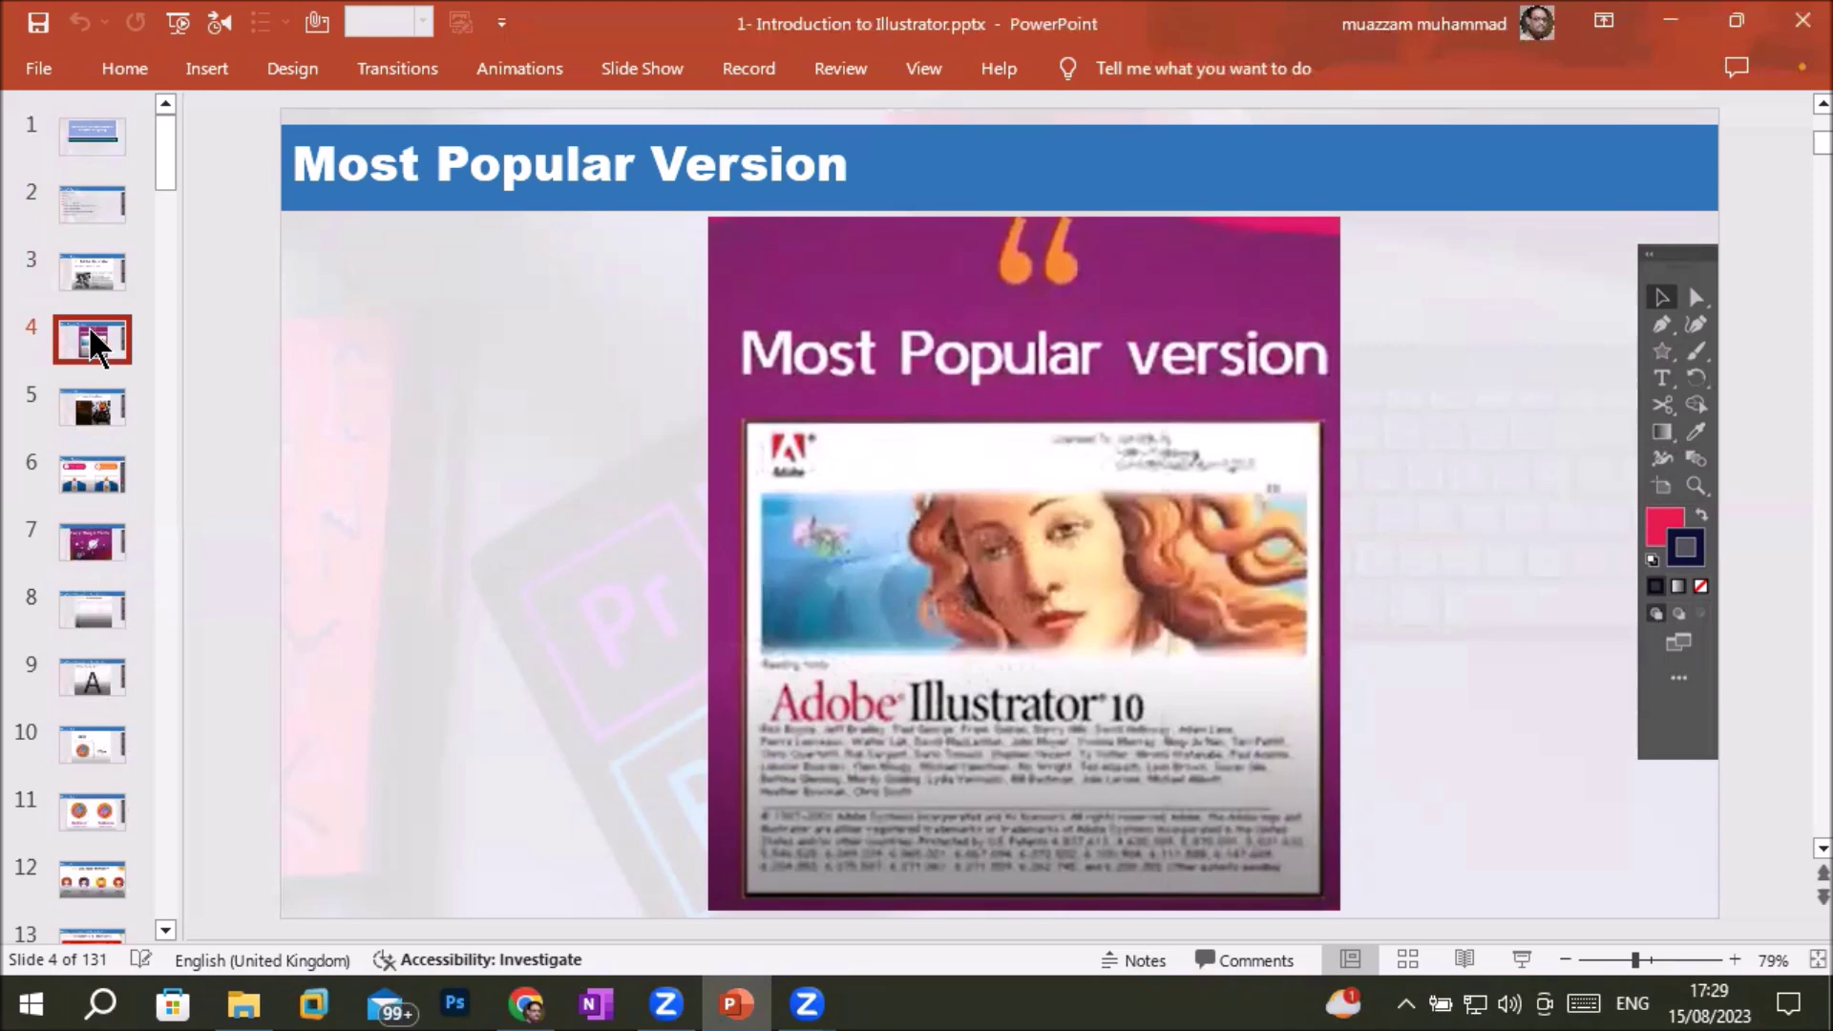
Show slide 5, 'Presence till Now . . .', then bring Chrome to the front
left_click(103, 413)
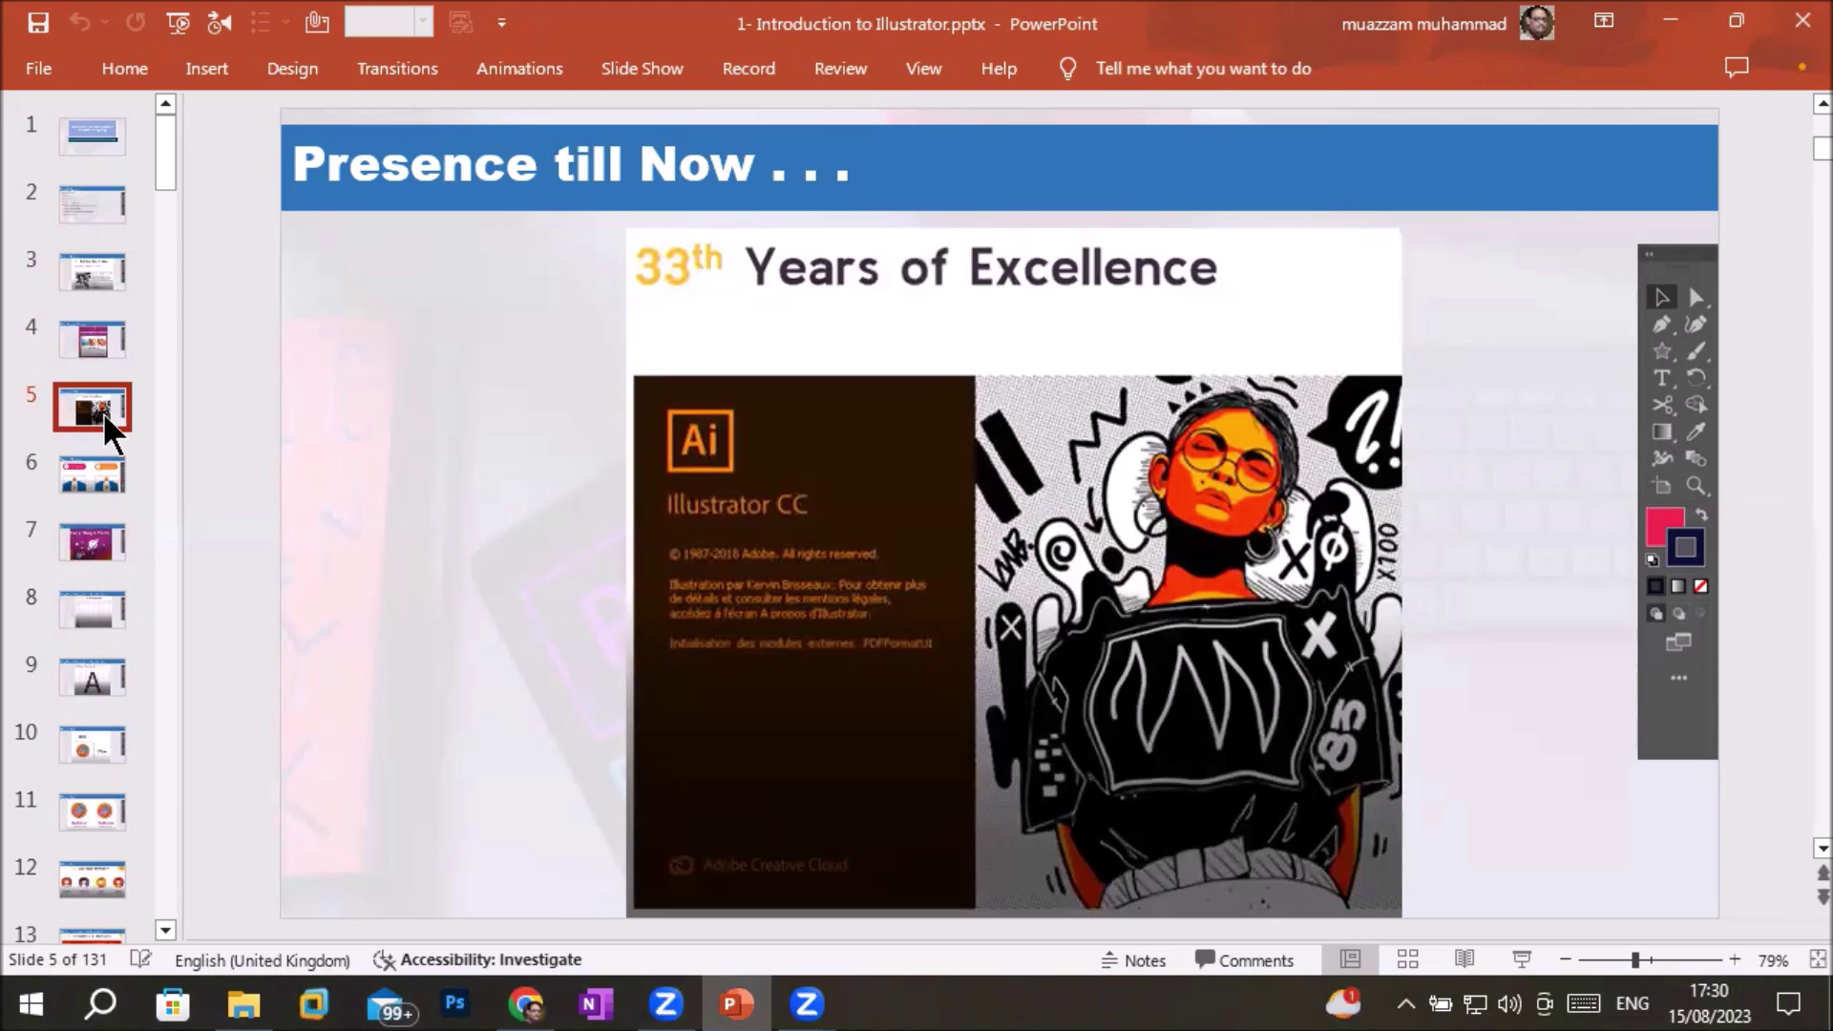
left_click(526, 1004)
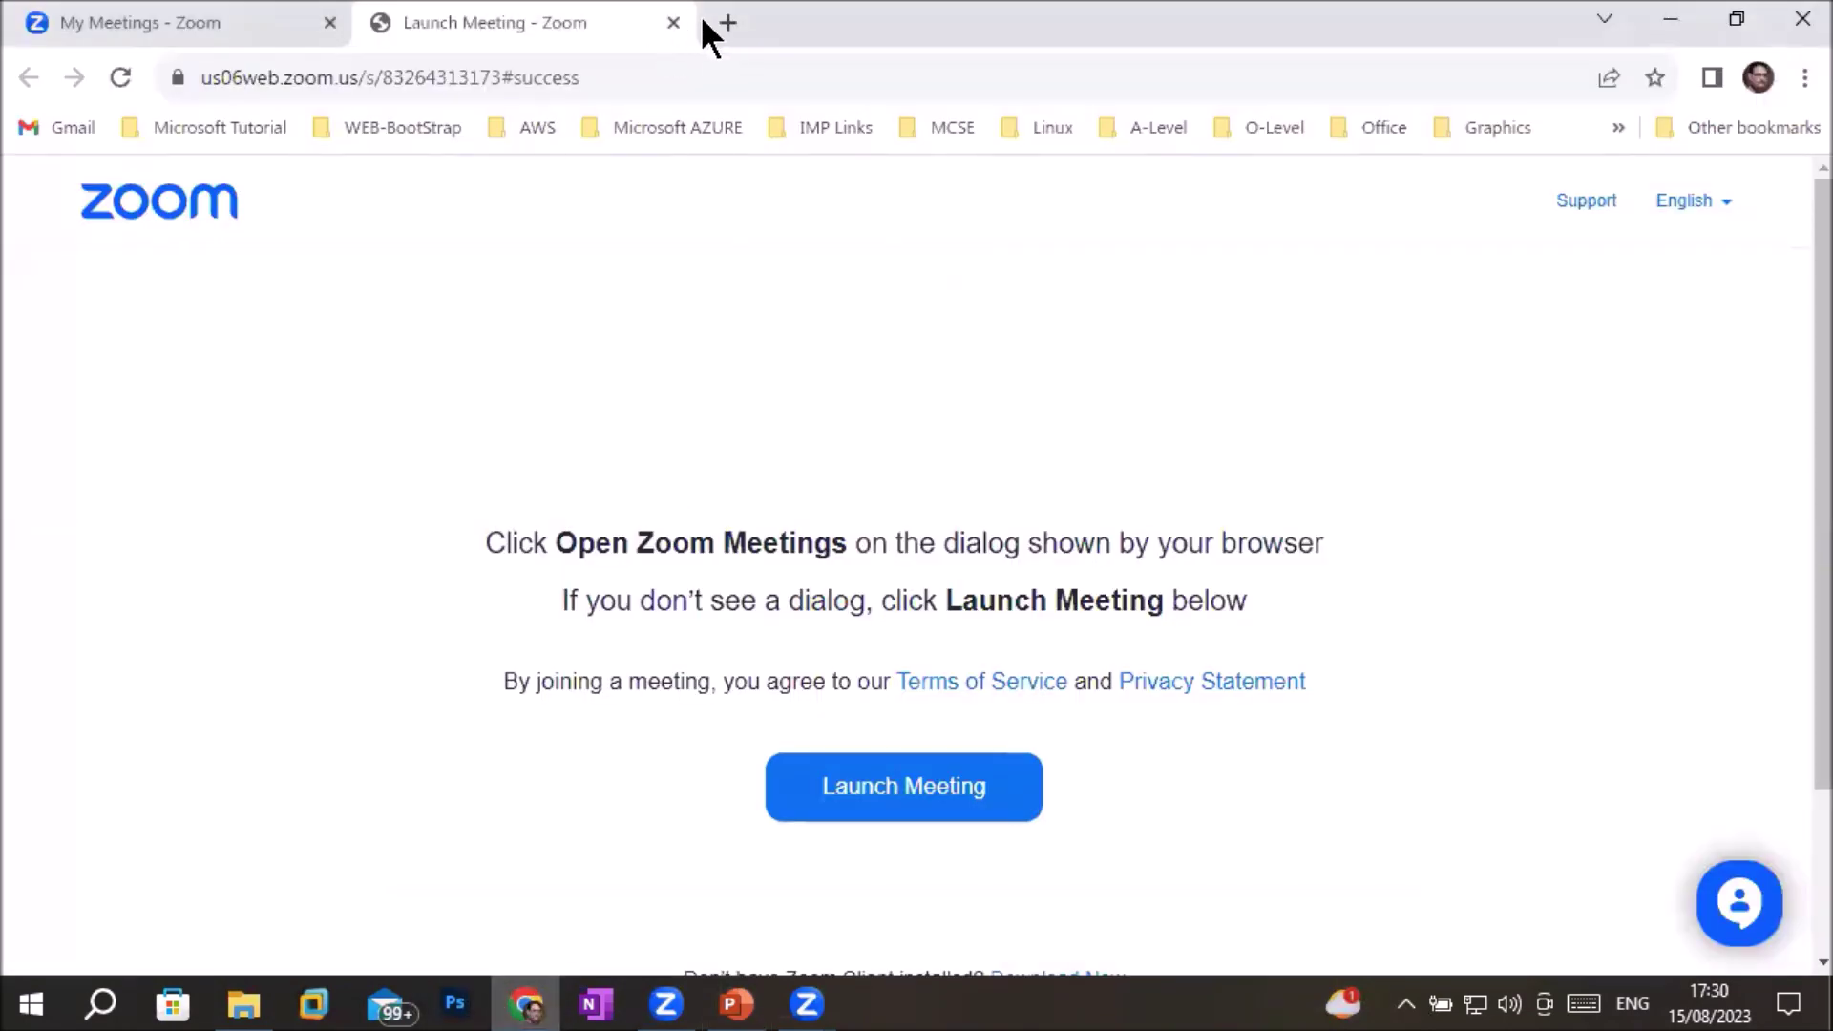
Go to adobe.com's Photoshop page and open the Creativity & Design product menu
left_click(596, 78)
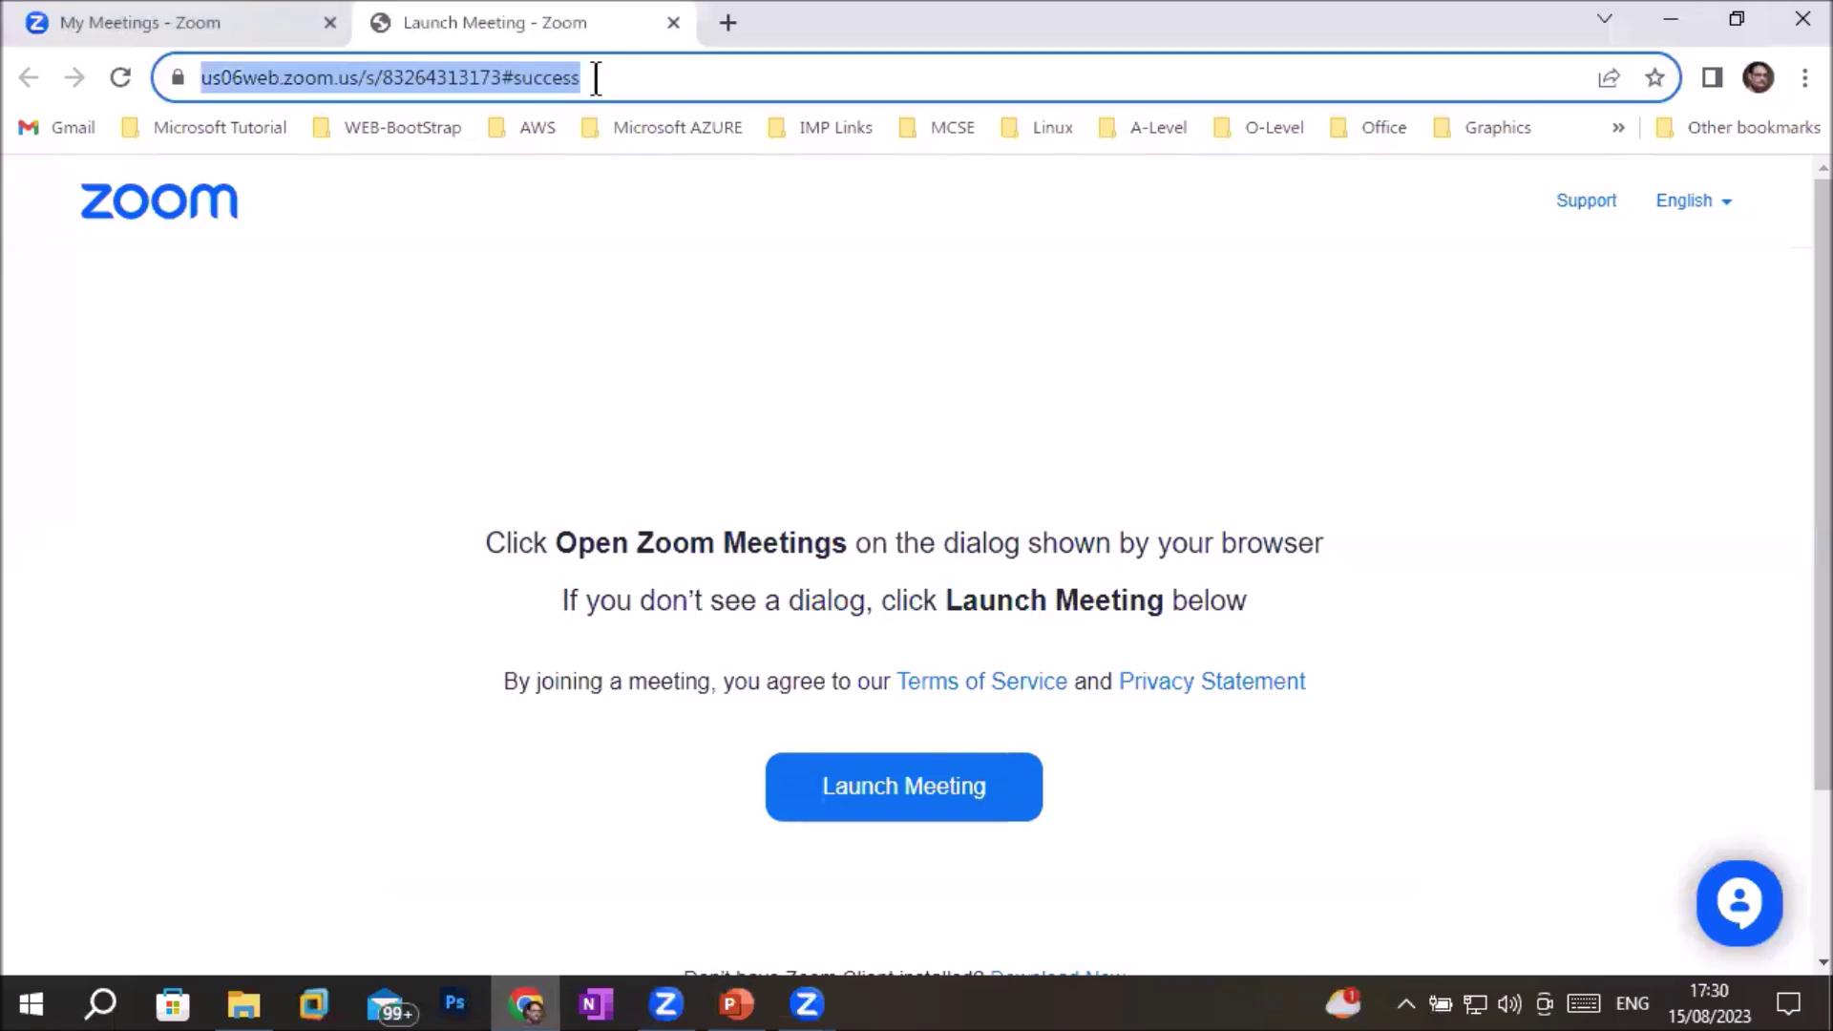
type("adob")
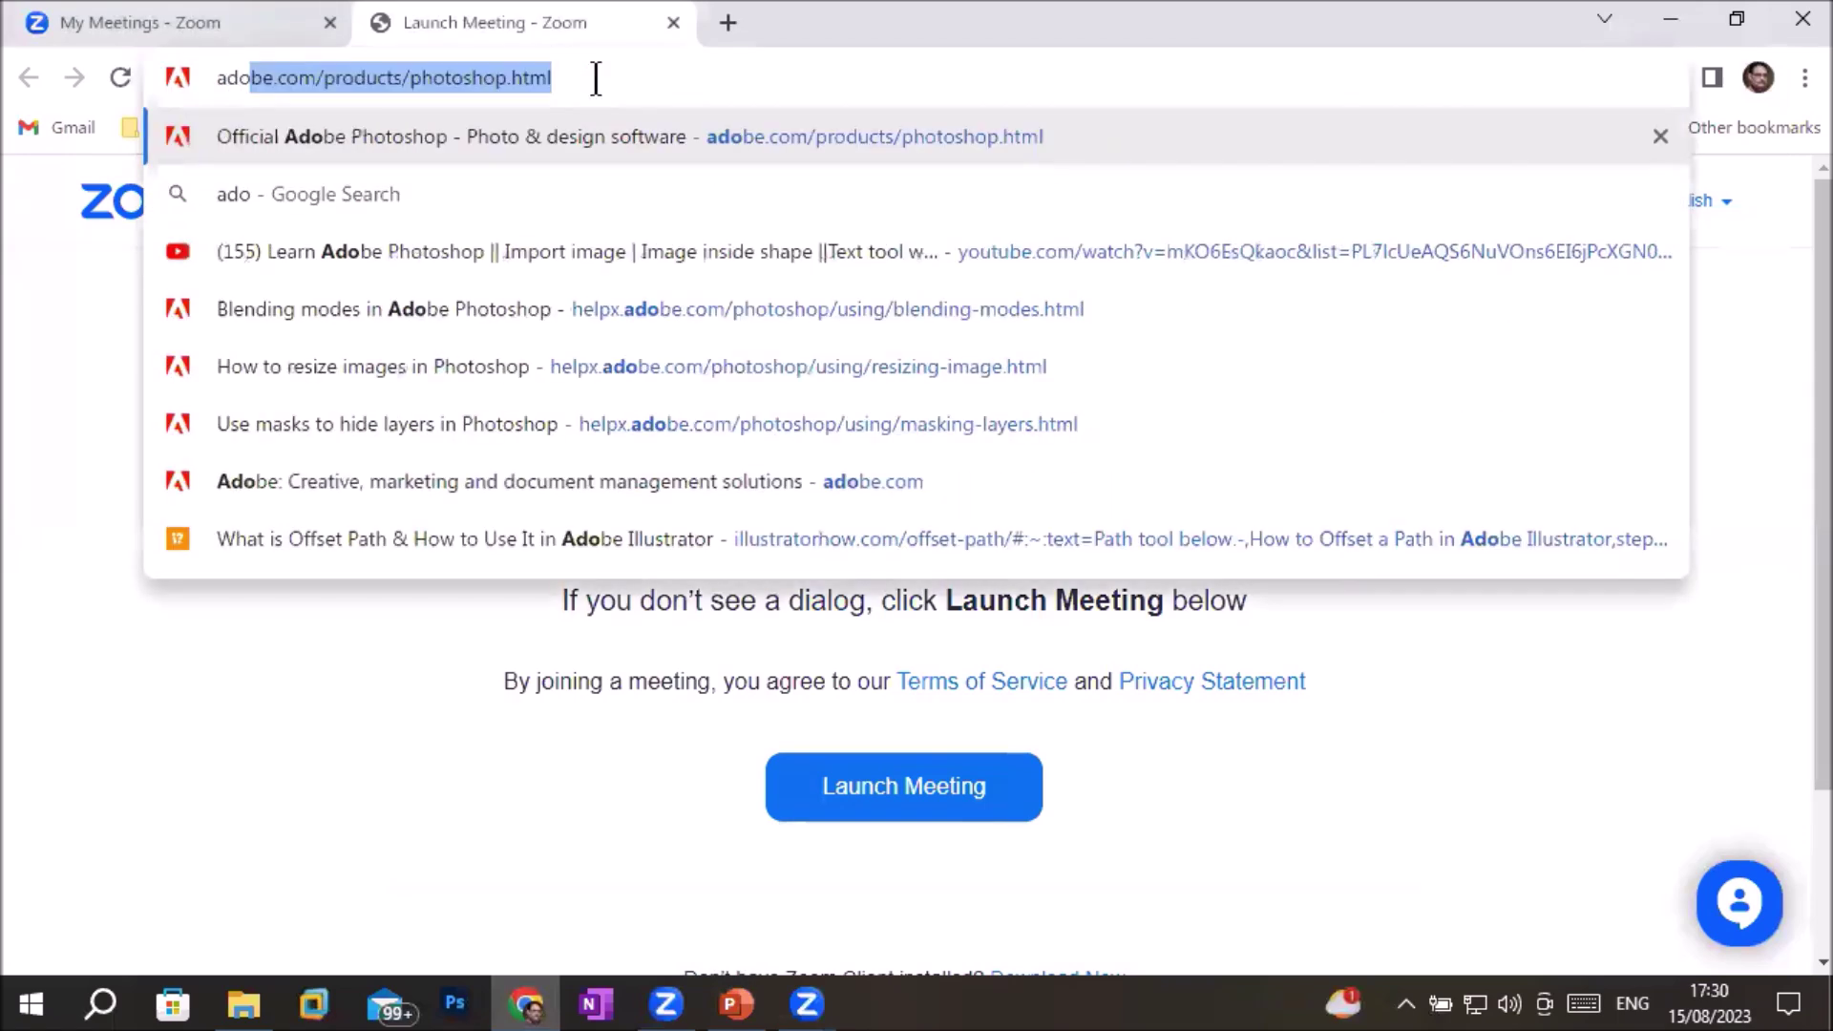
type("e.com")
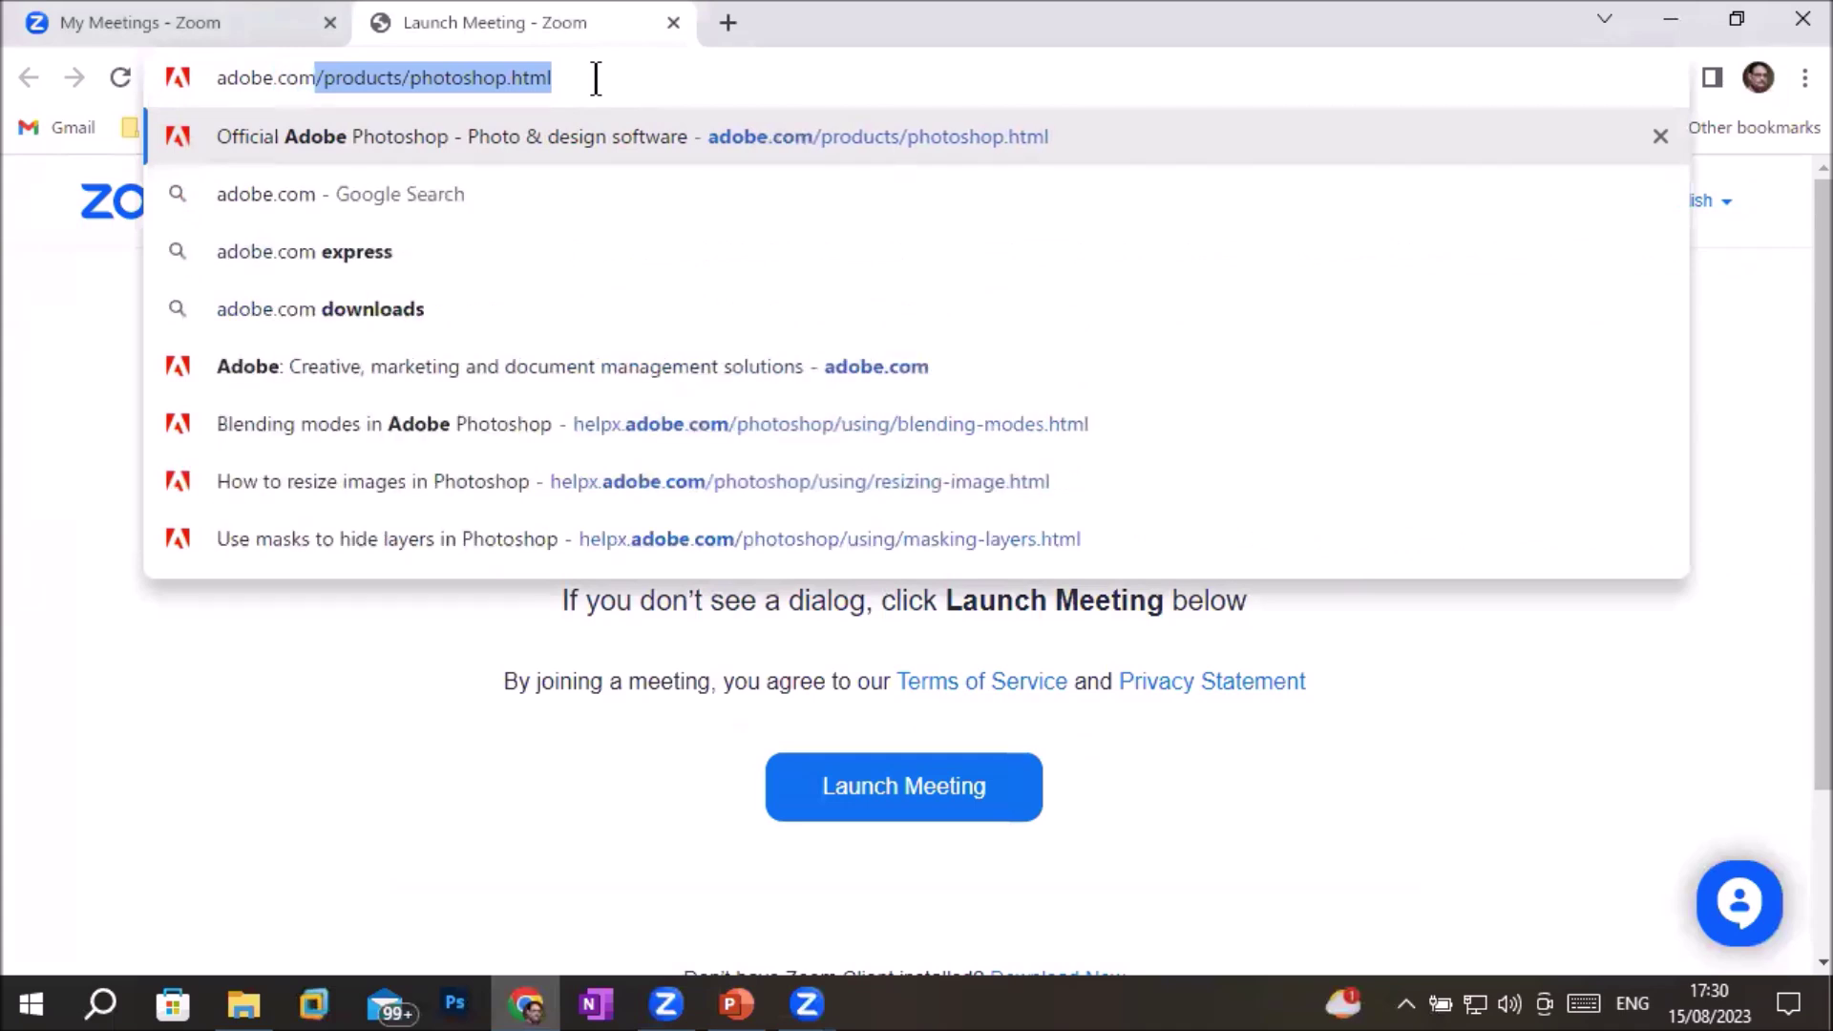
key("Return")
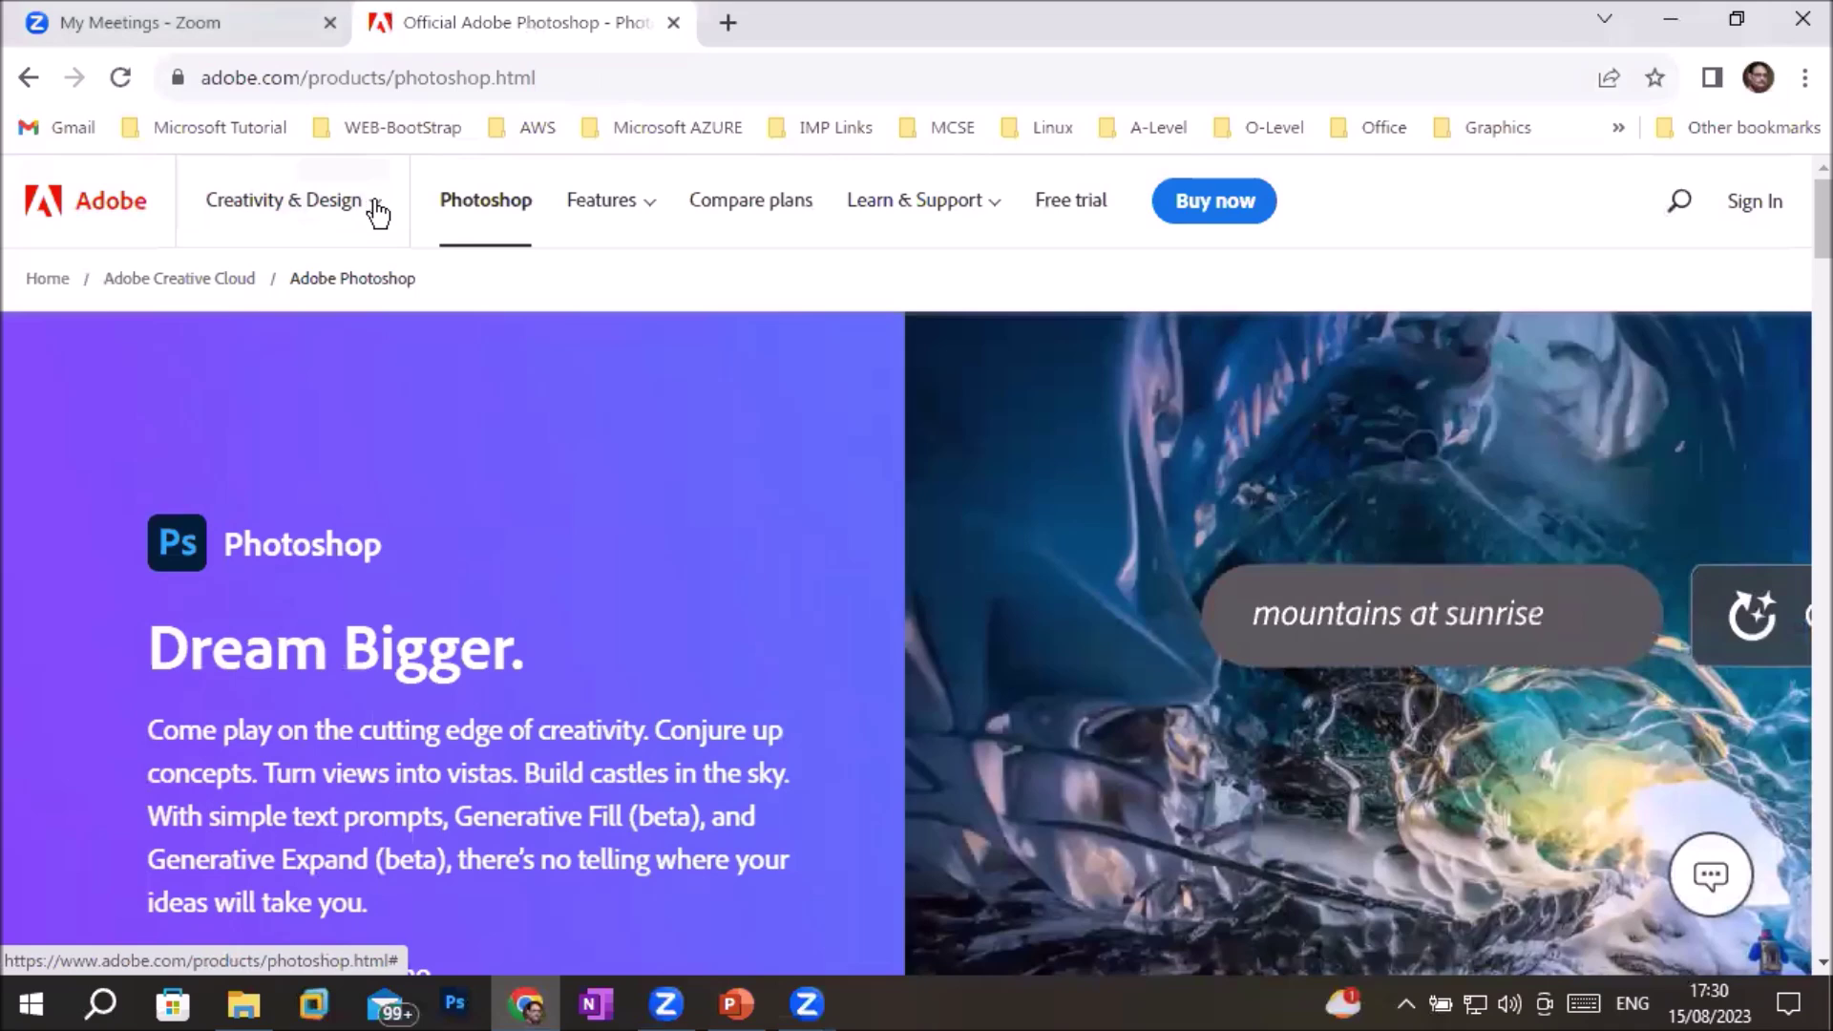
left_click(375, 210)
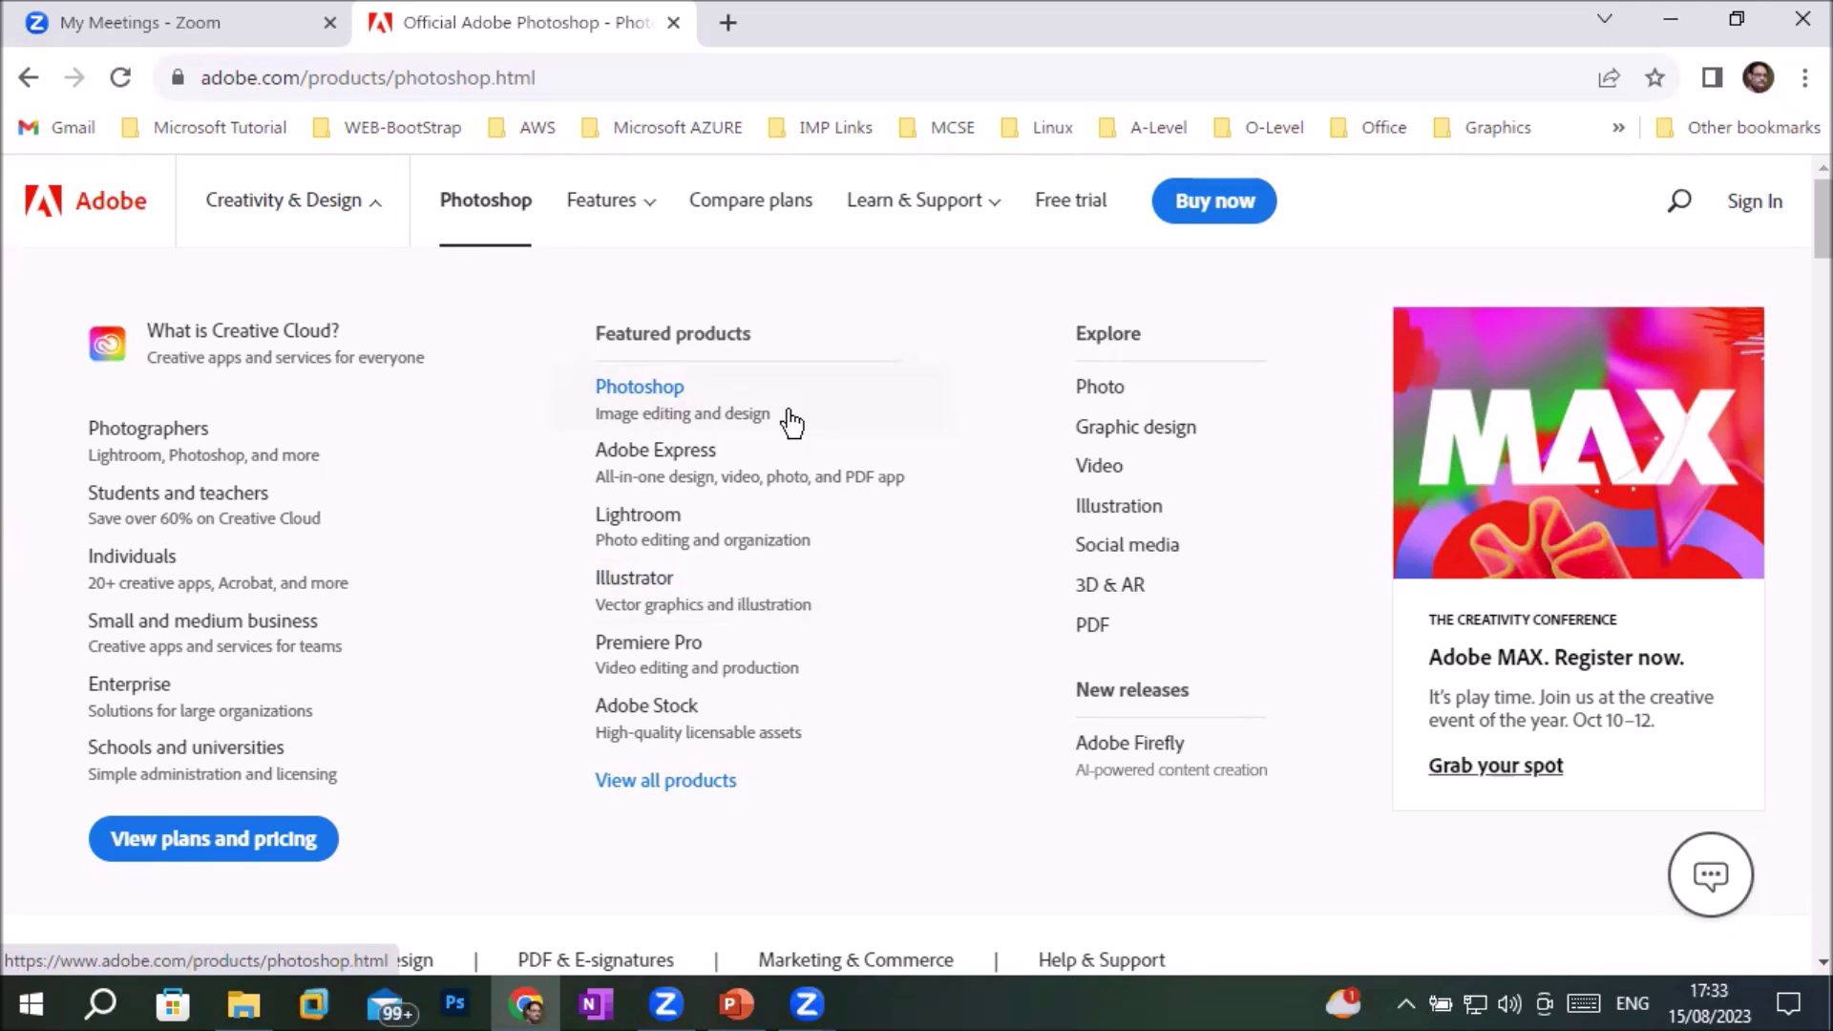
Choose Illustrator under Featured products to reach its product page
left_click(670, 585)
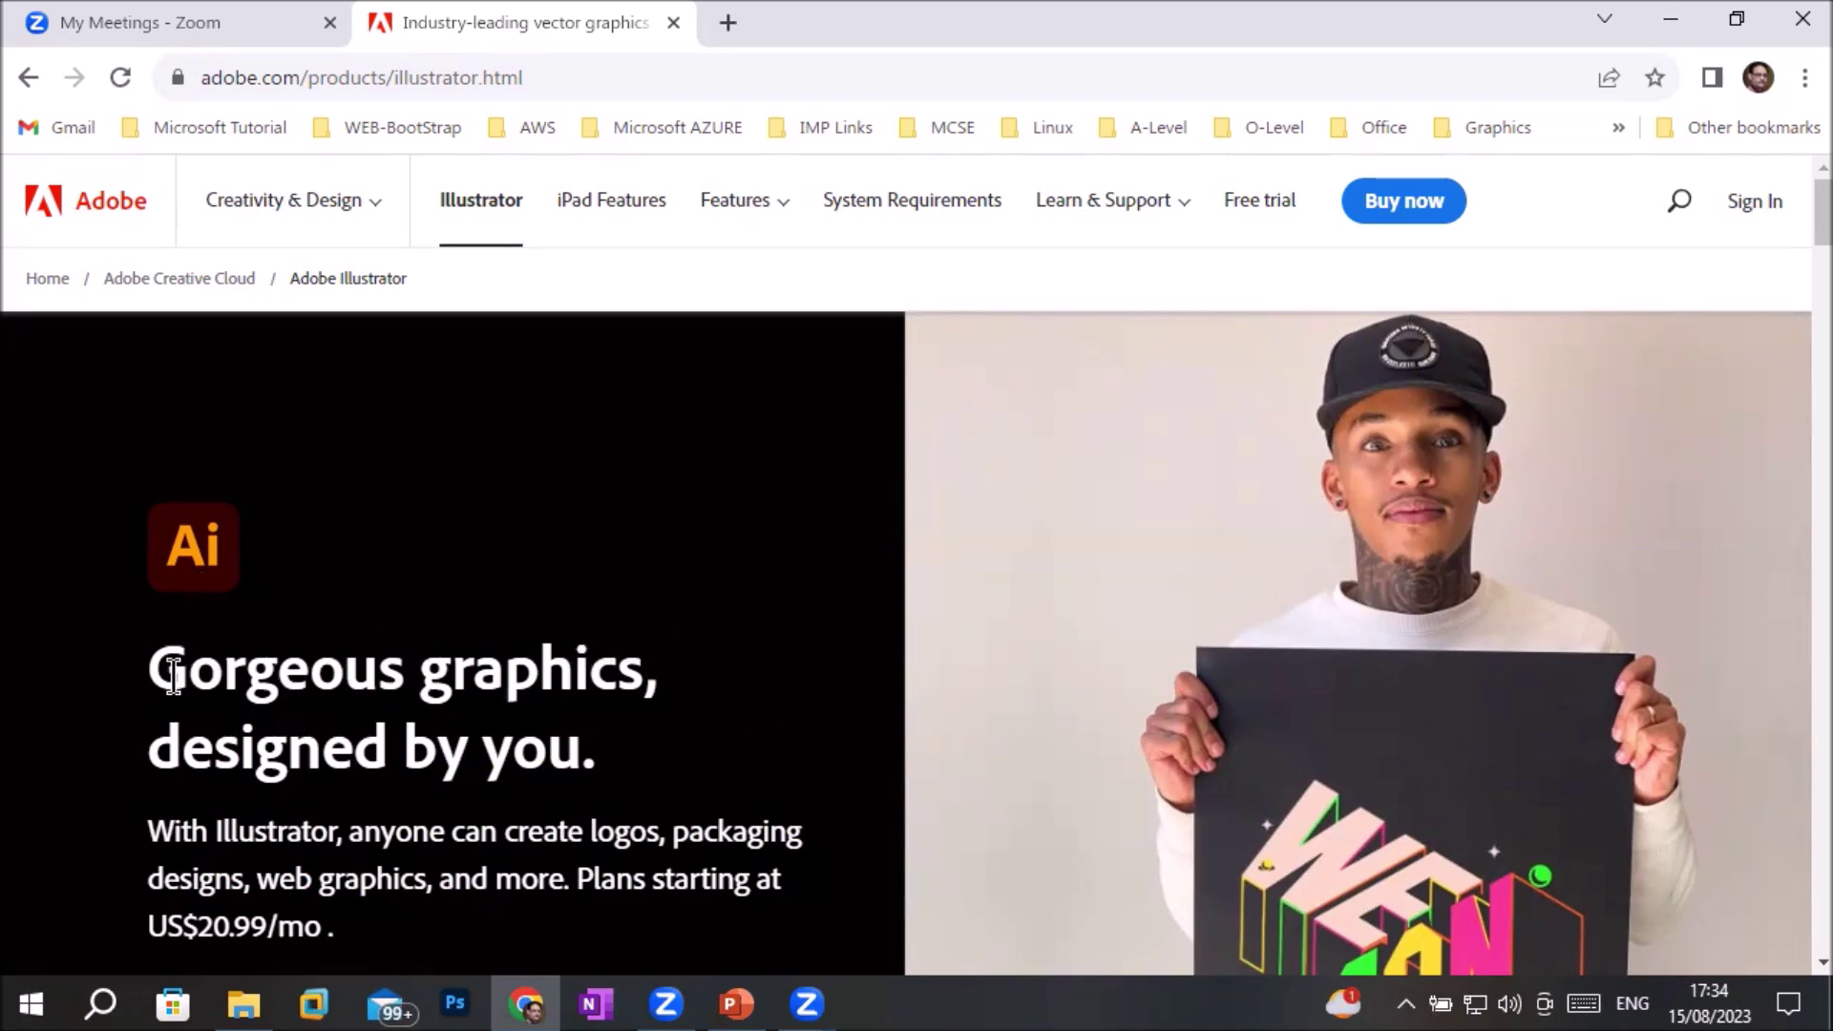
Highlight the 'Gorgeous graphics, designed by you.' headline on the Illustrator page
left_click_drag(148, 668, 687, 768)
Highlight the logos and packaging uses and the US$20.99/mo price, then choose Buy now
scroll(682, 769, "down", 3)
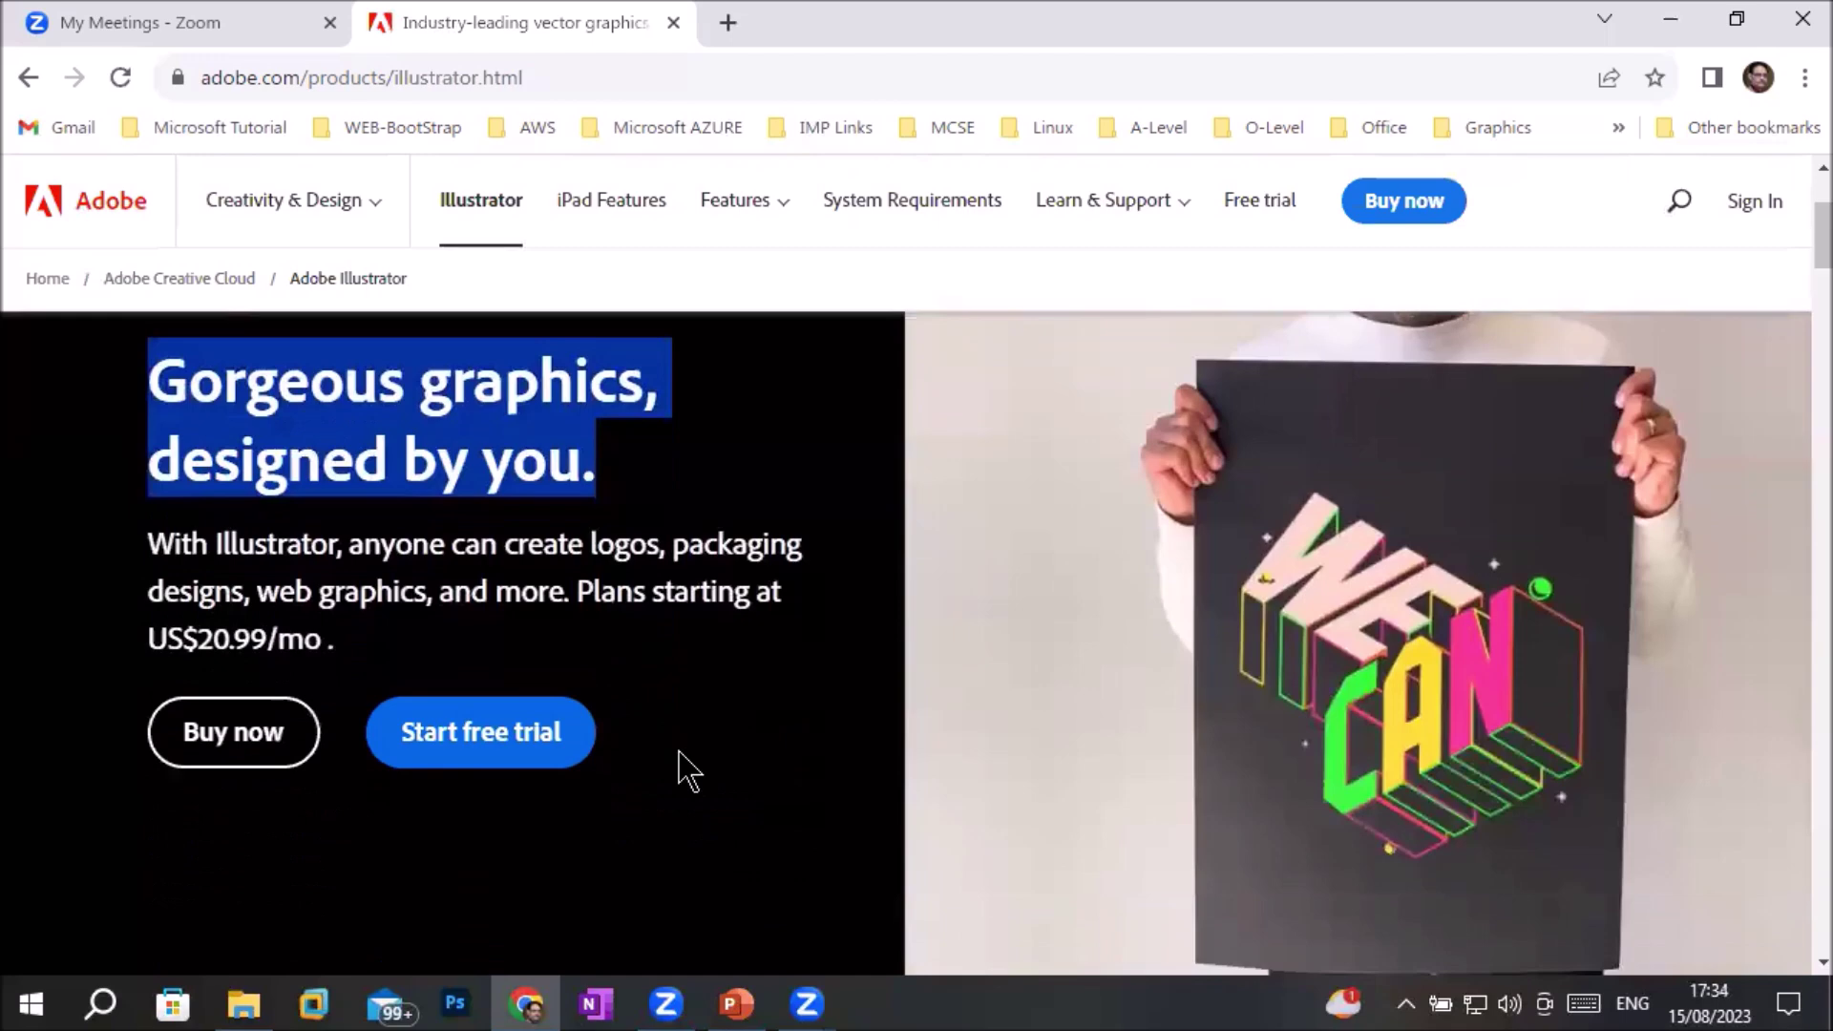
left_click(445, 547)
left_click_drag(498, 547, 250, 594)
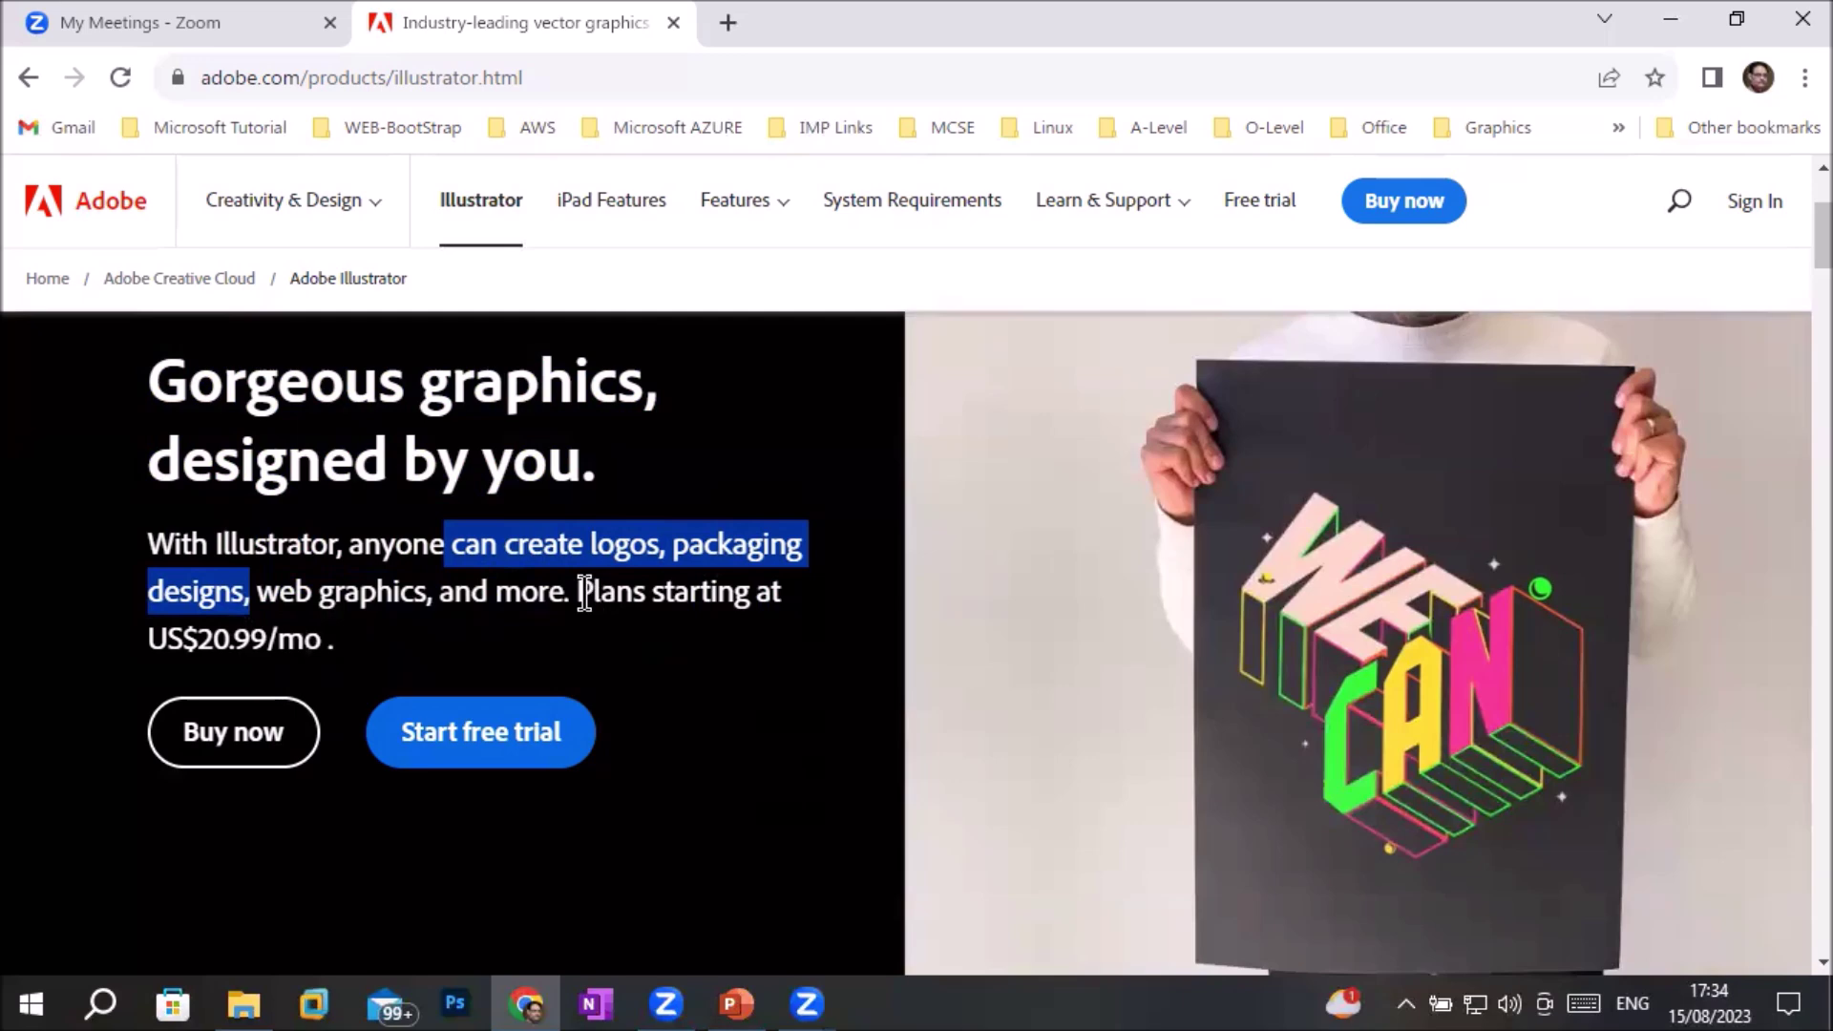
left_click_drag(578, 592, 736, 601)
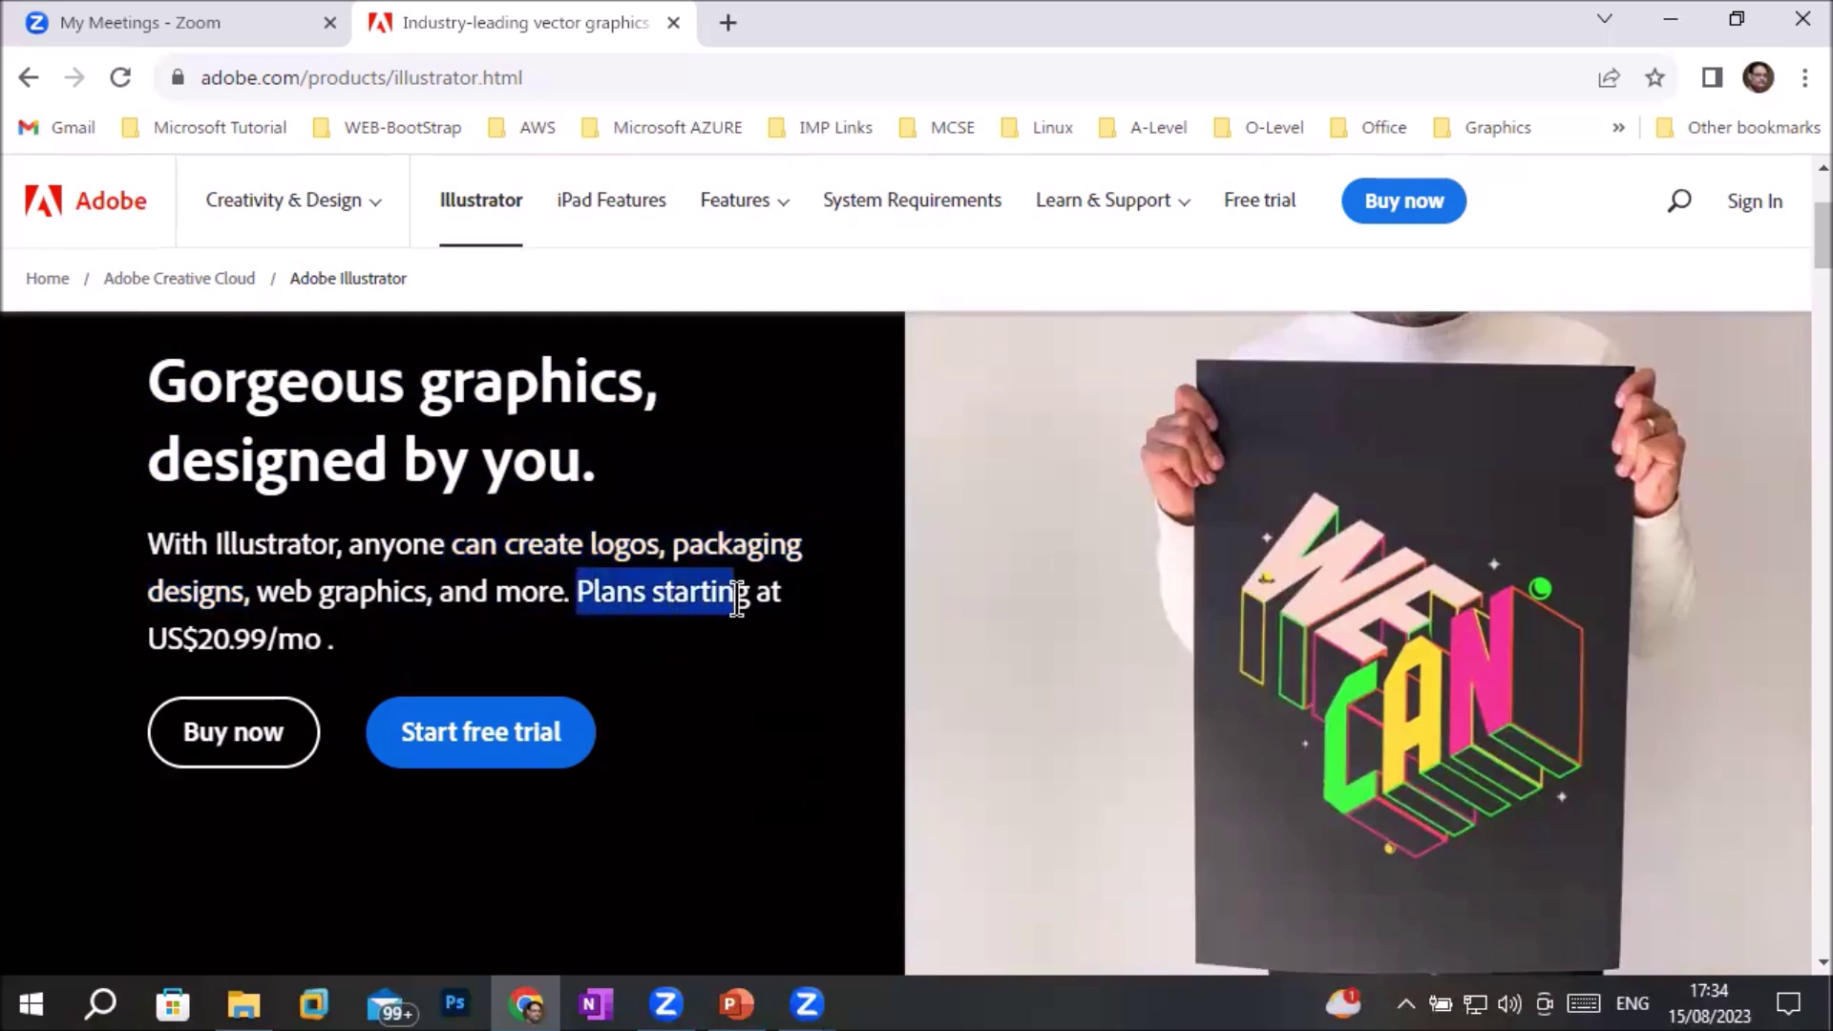
left_click_drag(148, 638, 366, 637)
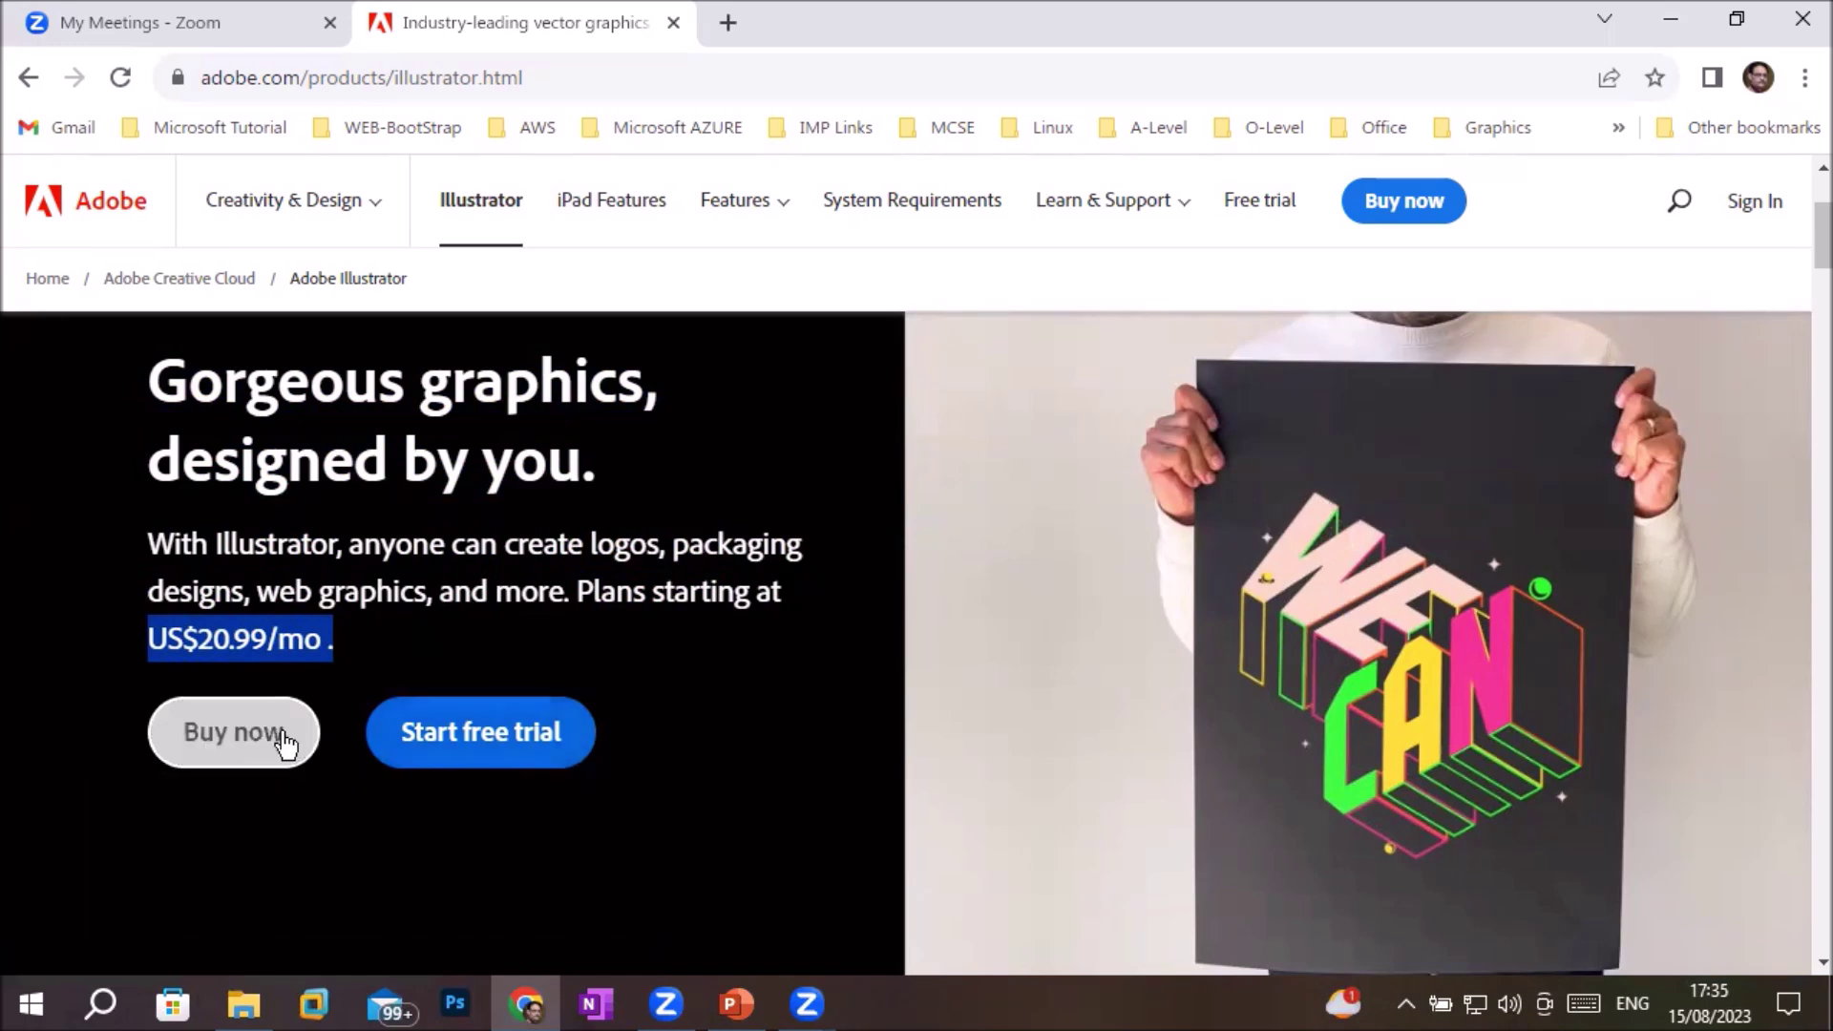
left_click(248, 740)
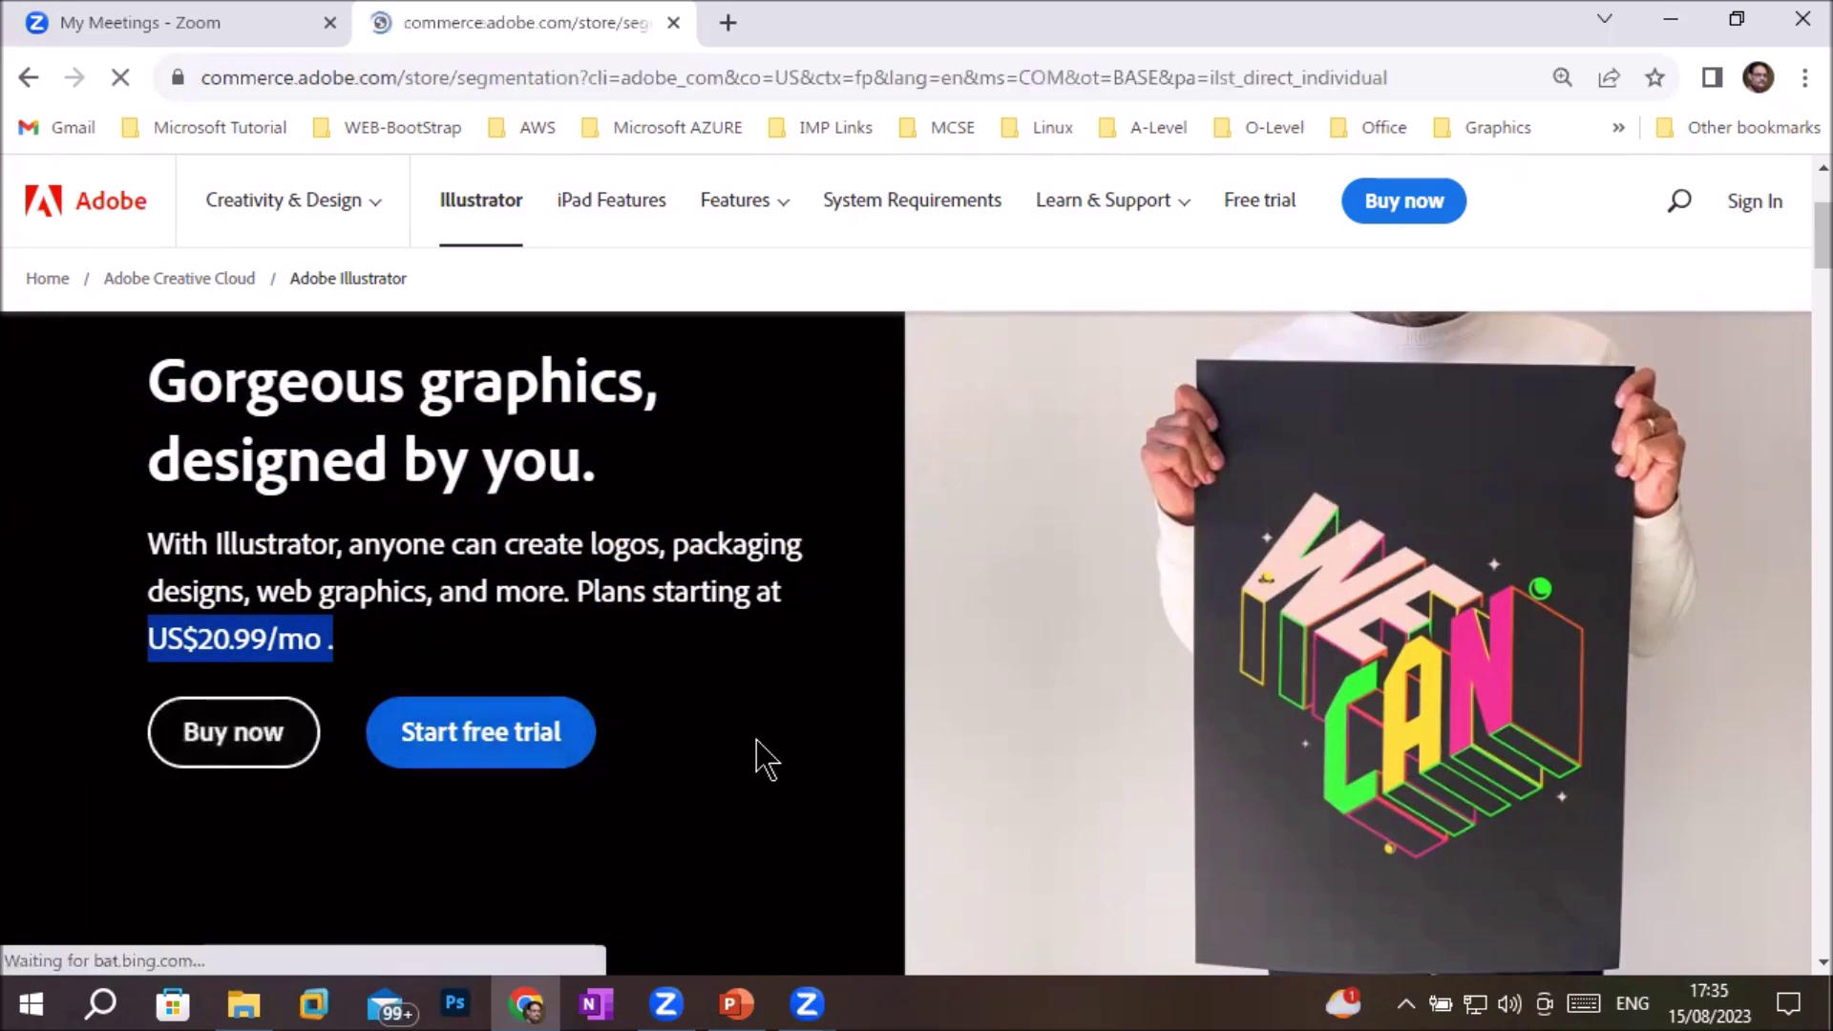
Look over the Pick a plan page and select the Creative Cloud All Apps 100GB plan
scroll(950, 726, "down", 1)
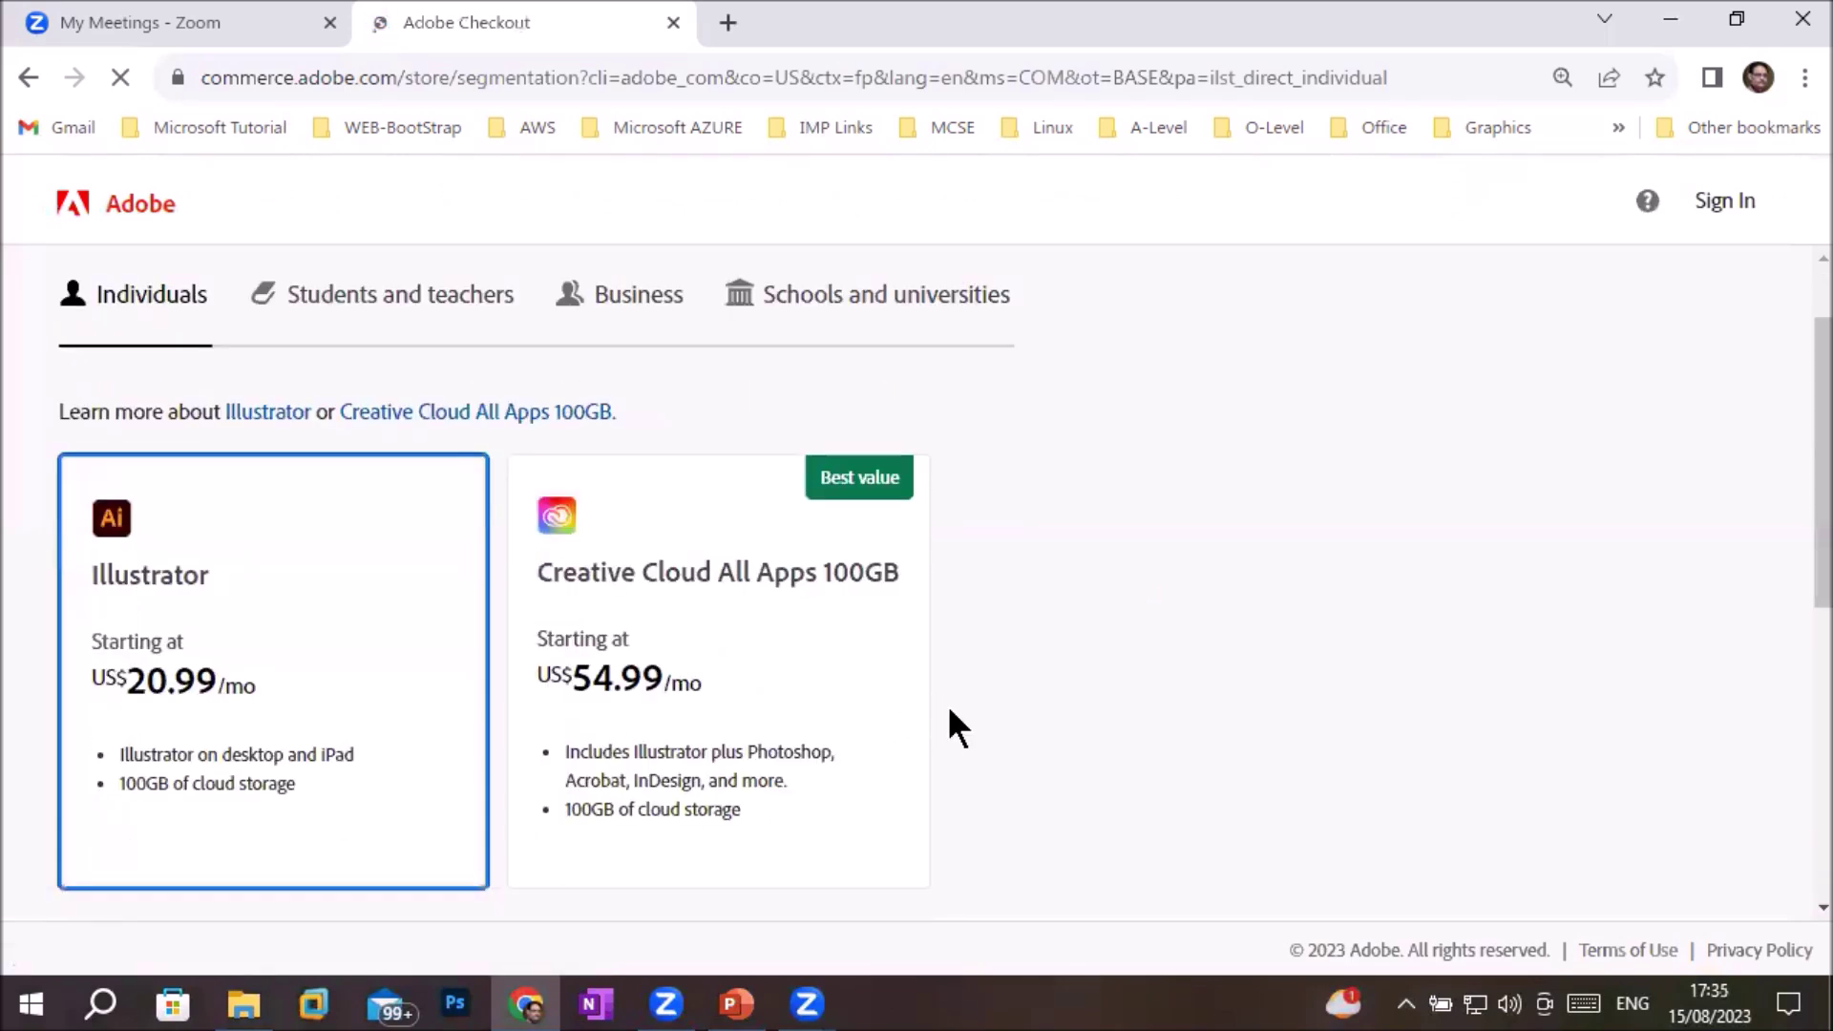
scroll(950, 726, "up", 1)
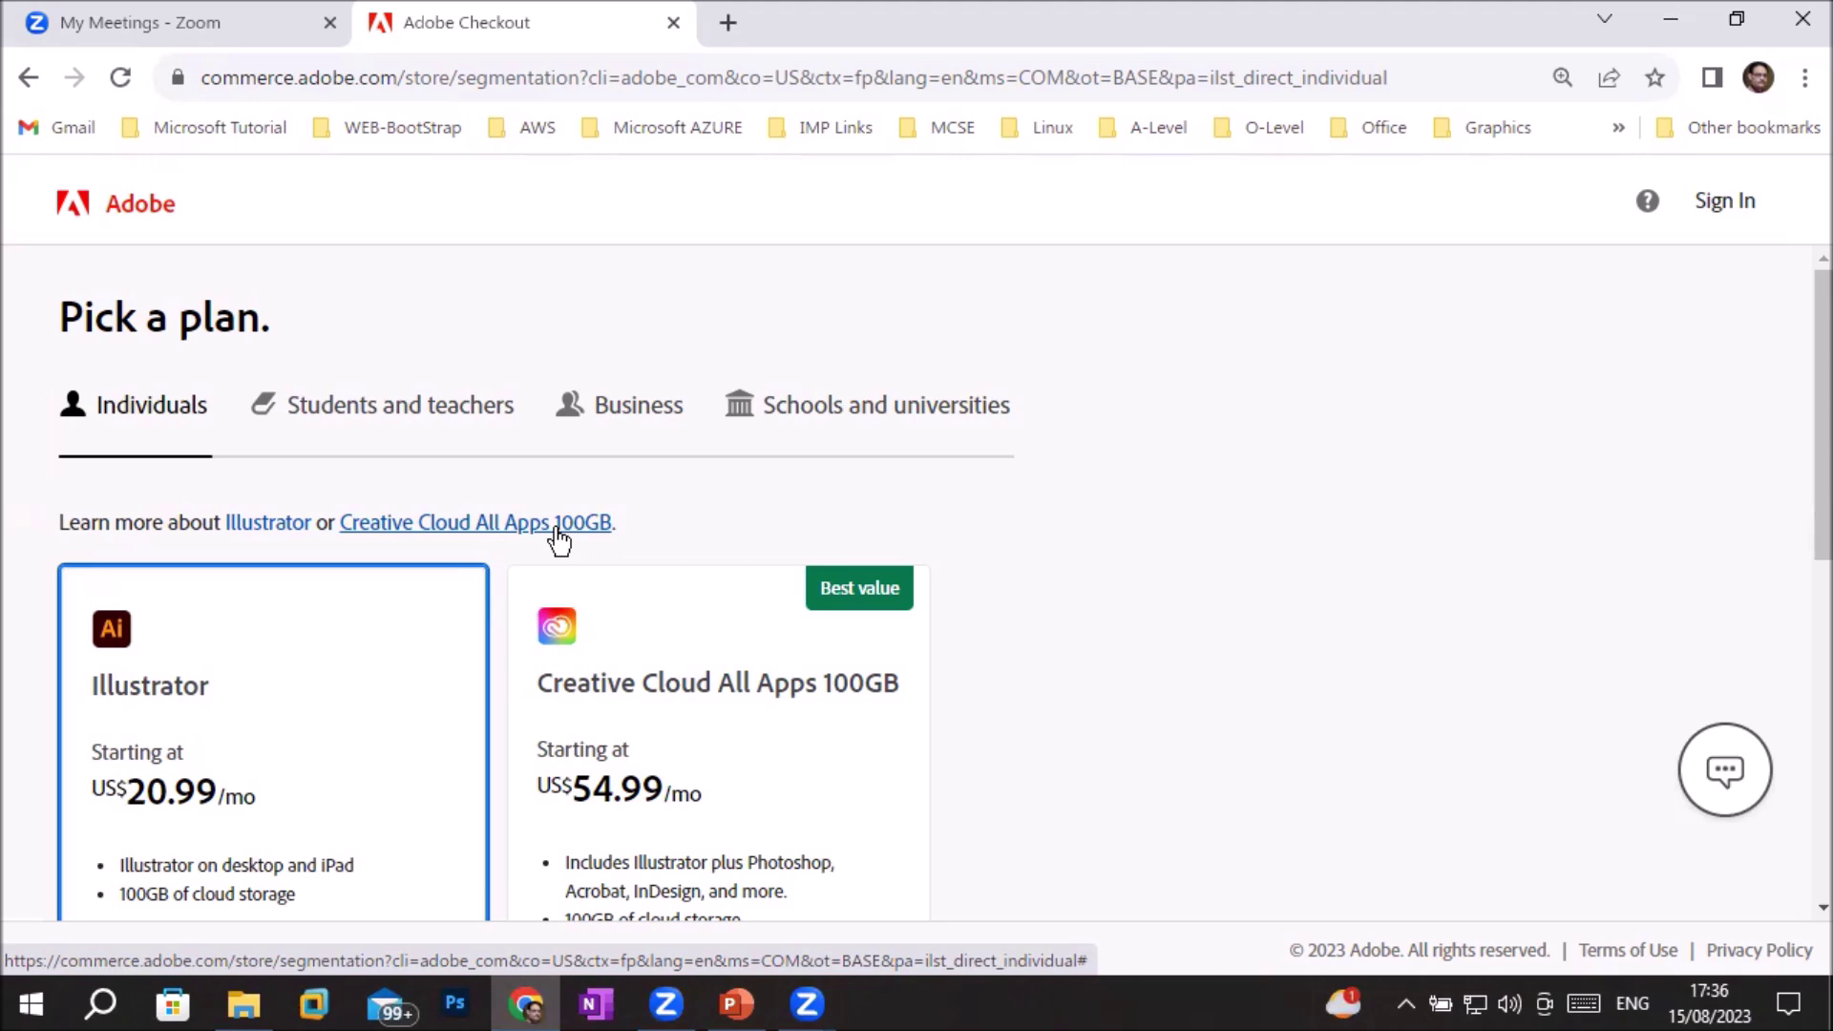
scroll(155, 525, "down", 3)
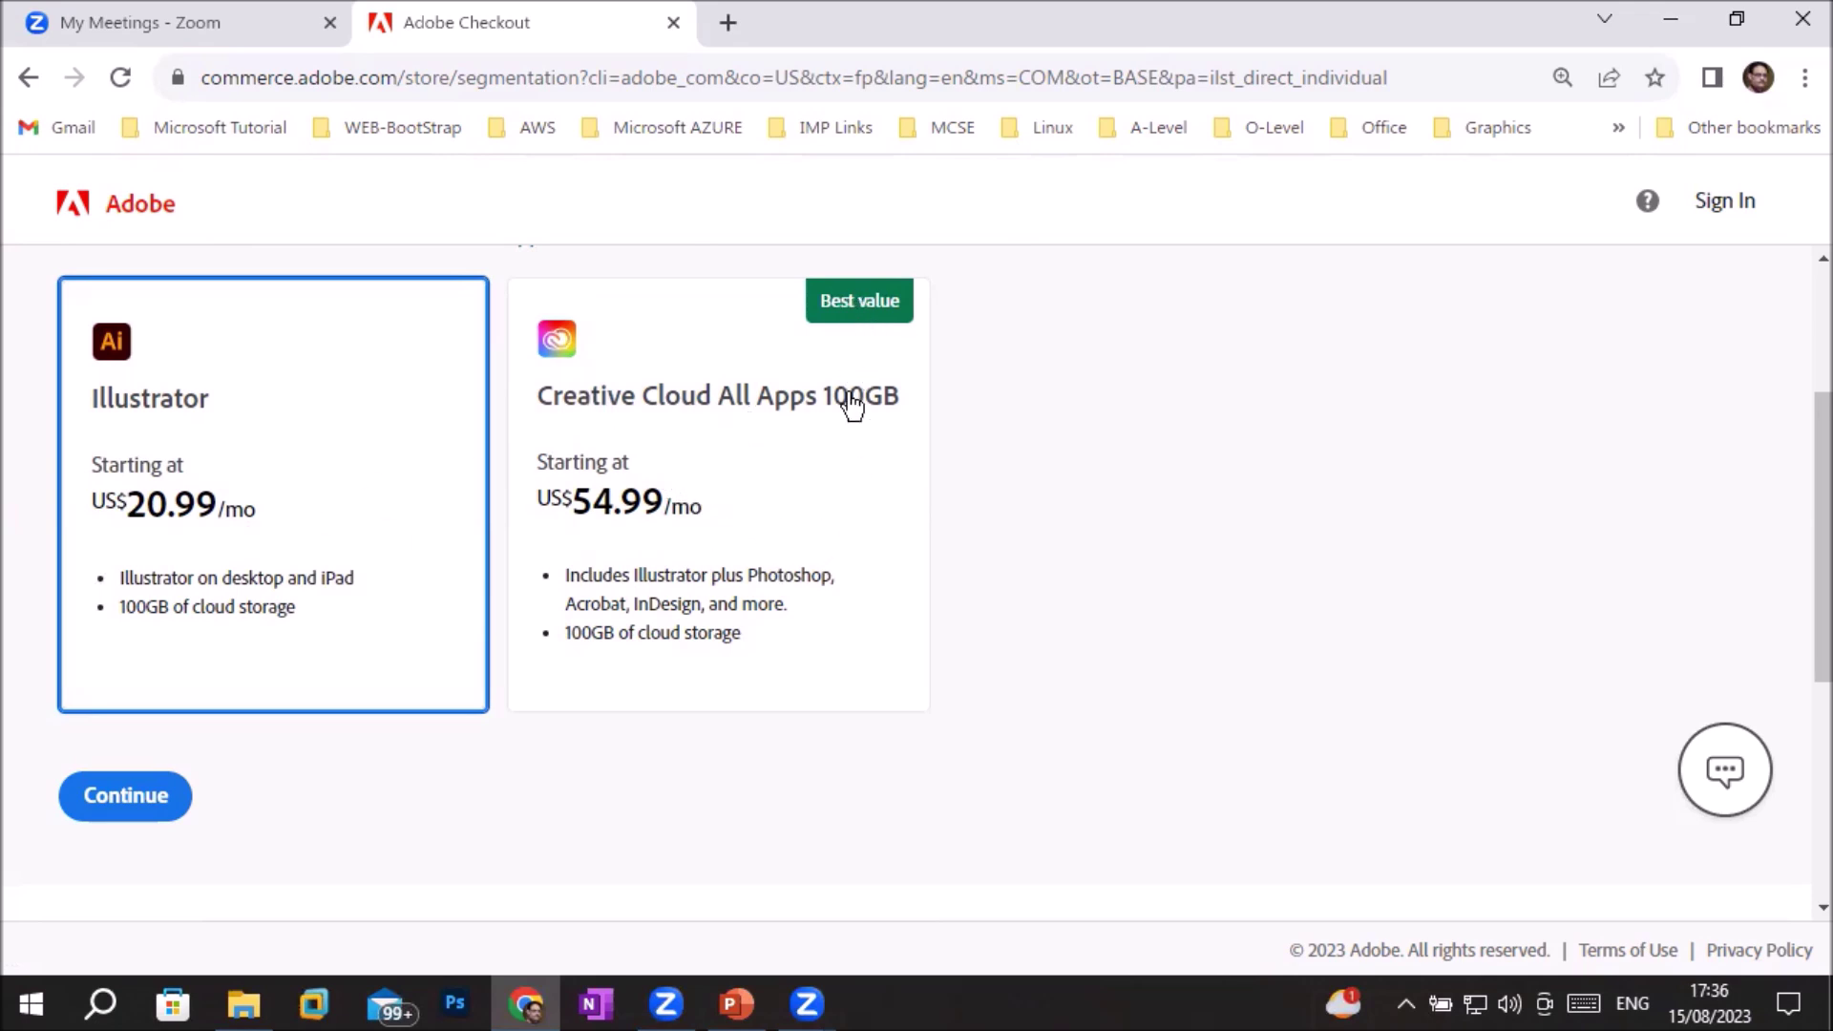
left_click(852, 469)
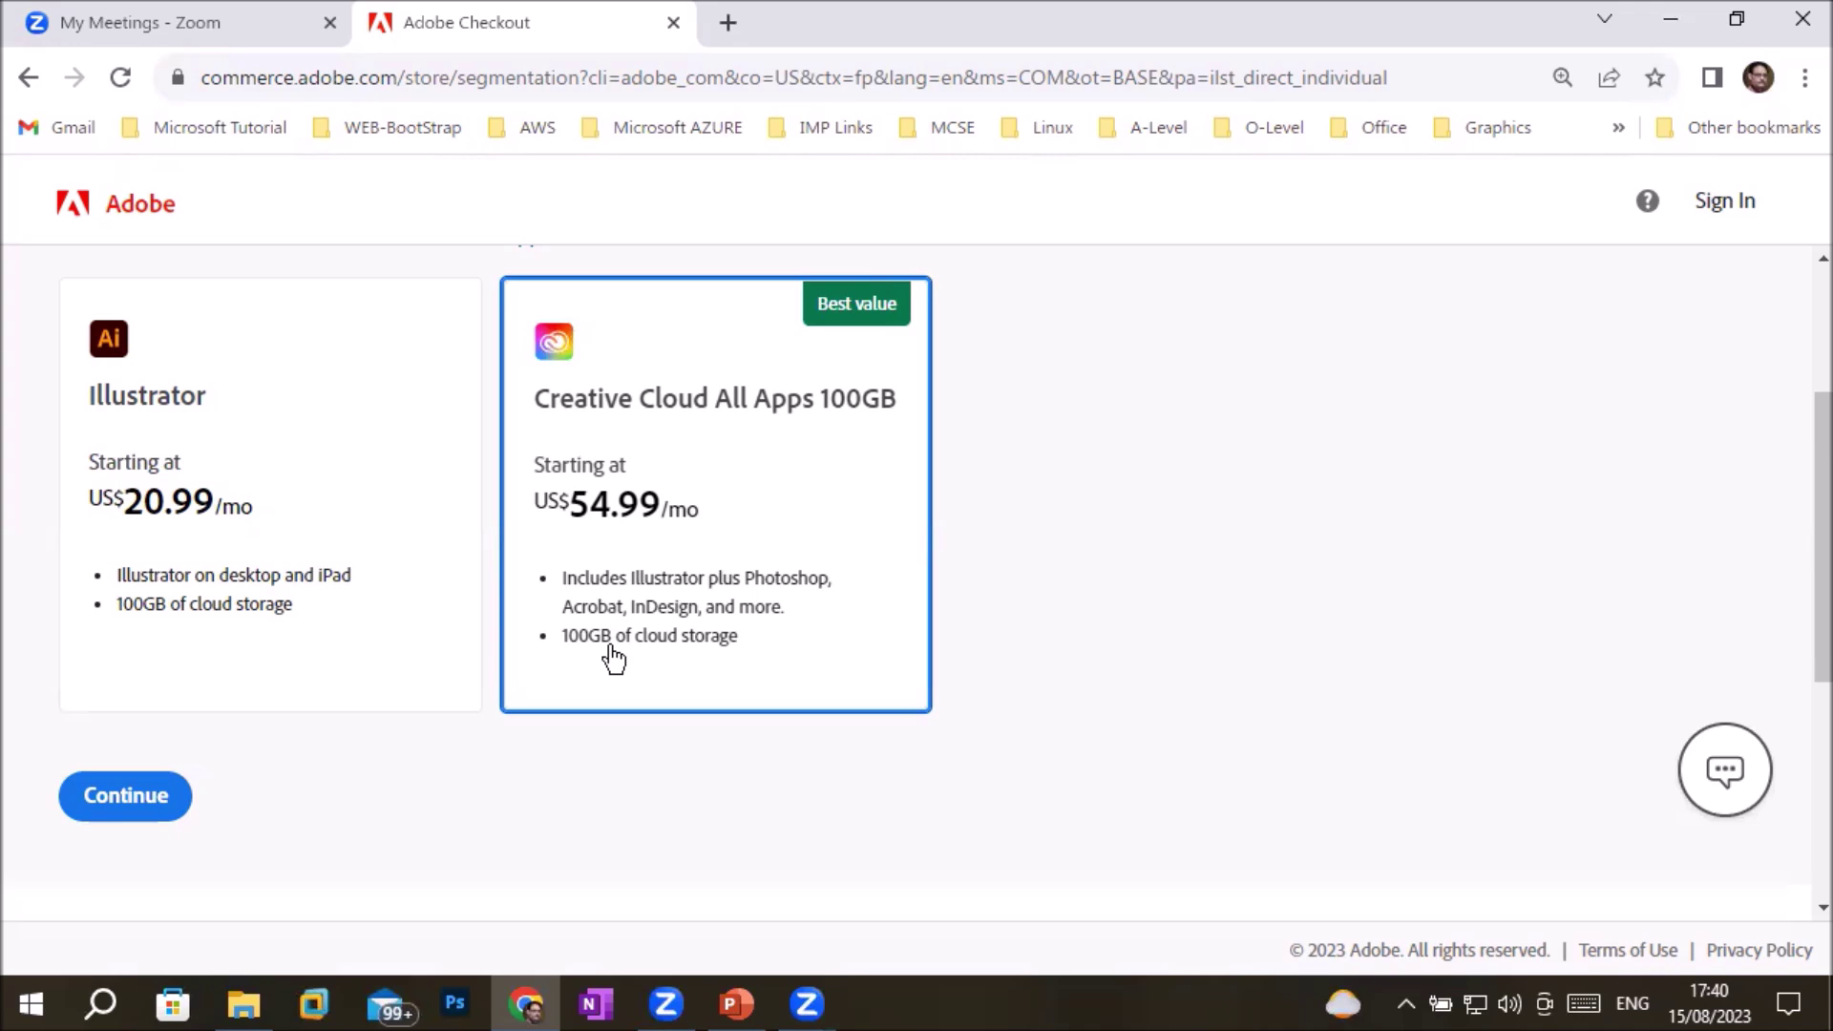
left_click(151, 507)
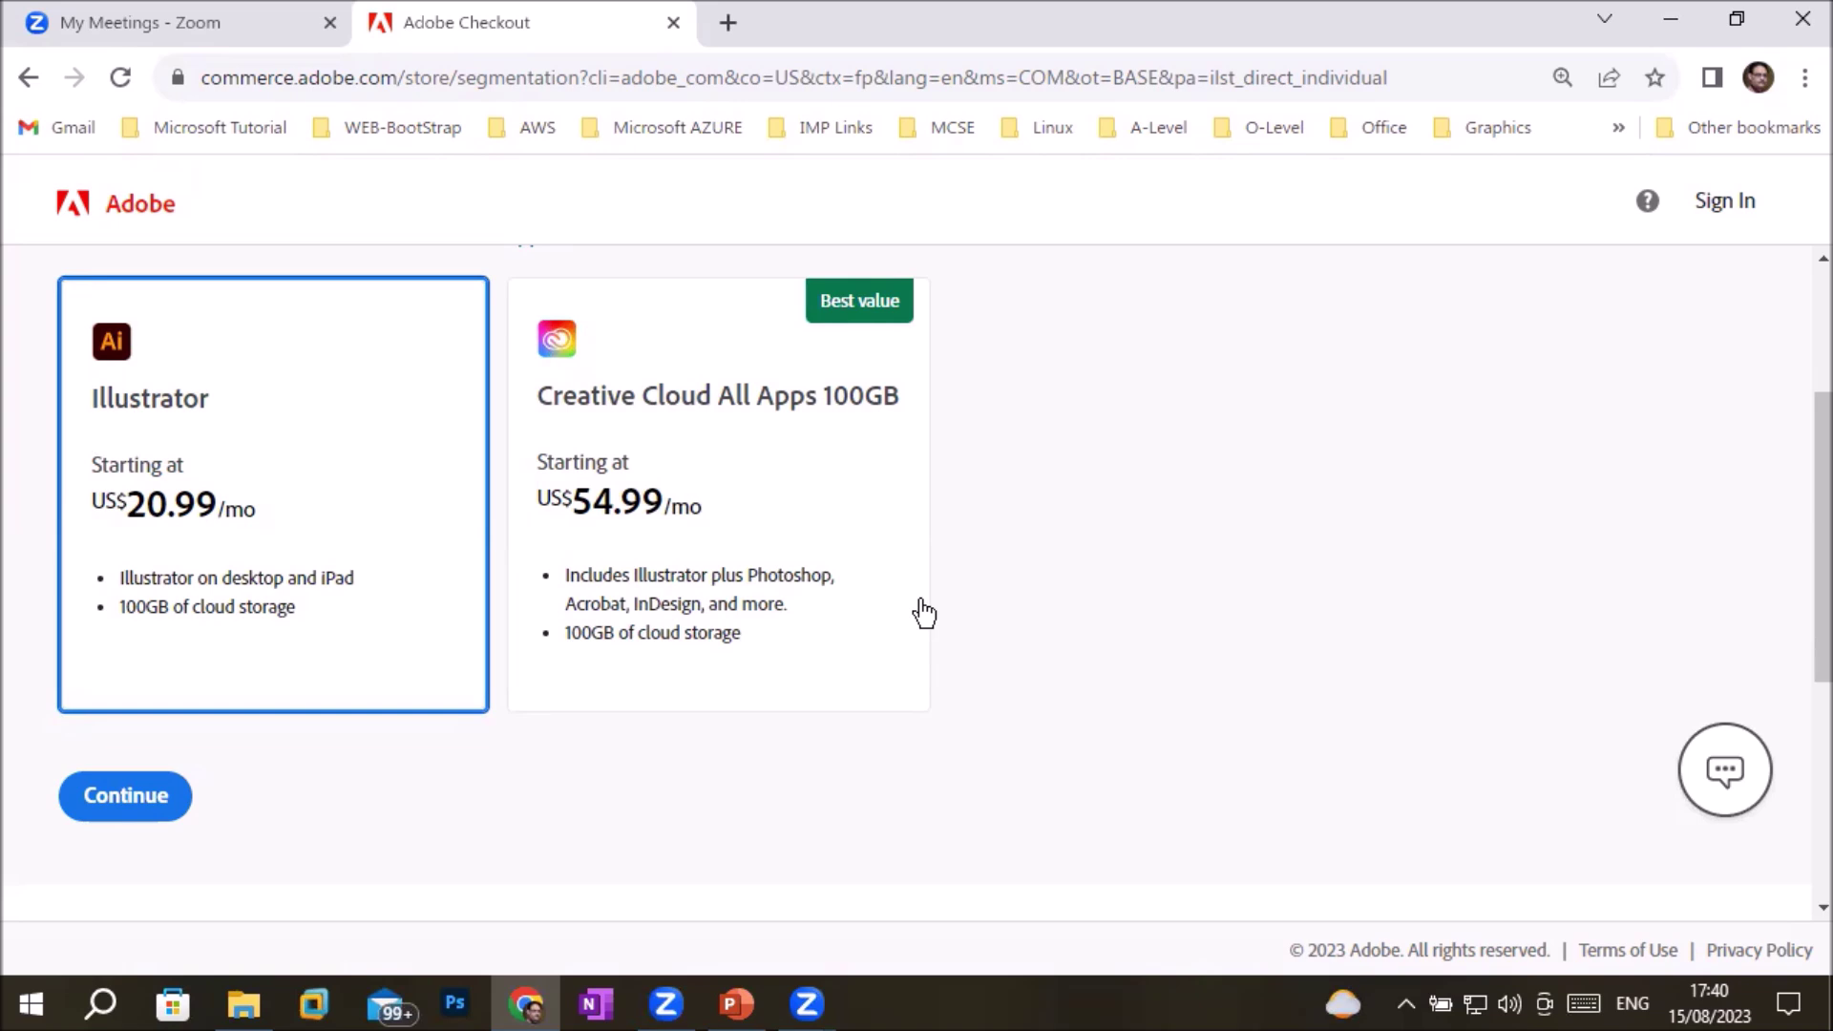
scroll(924, 614, "down", 5)
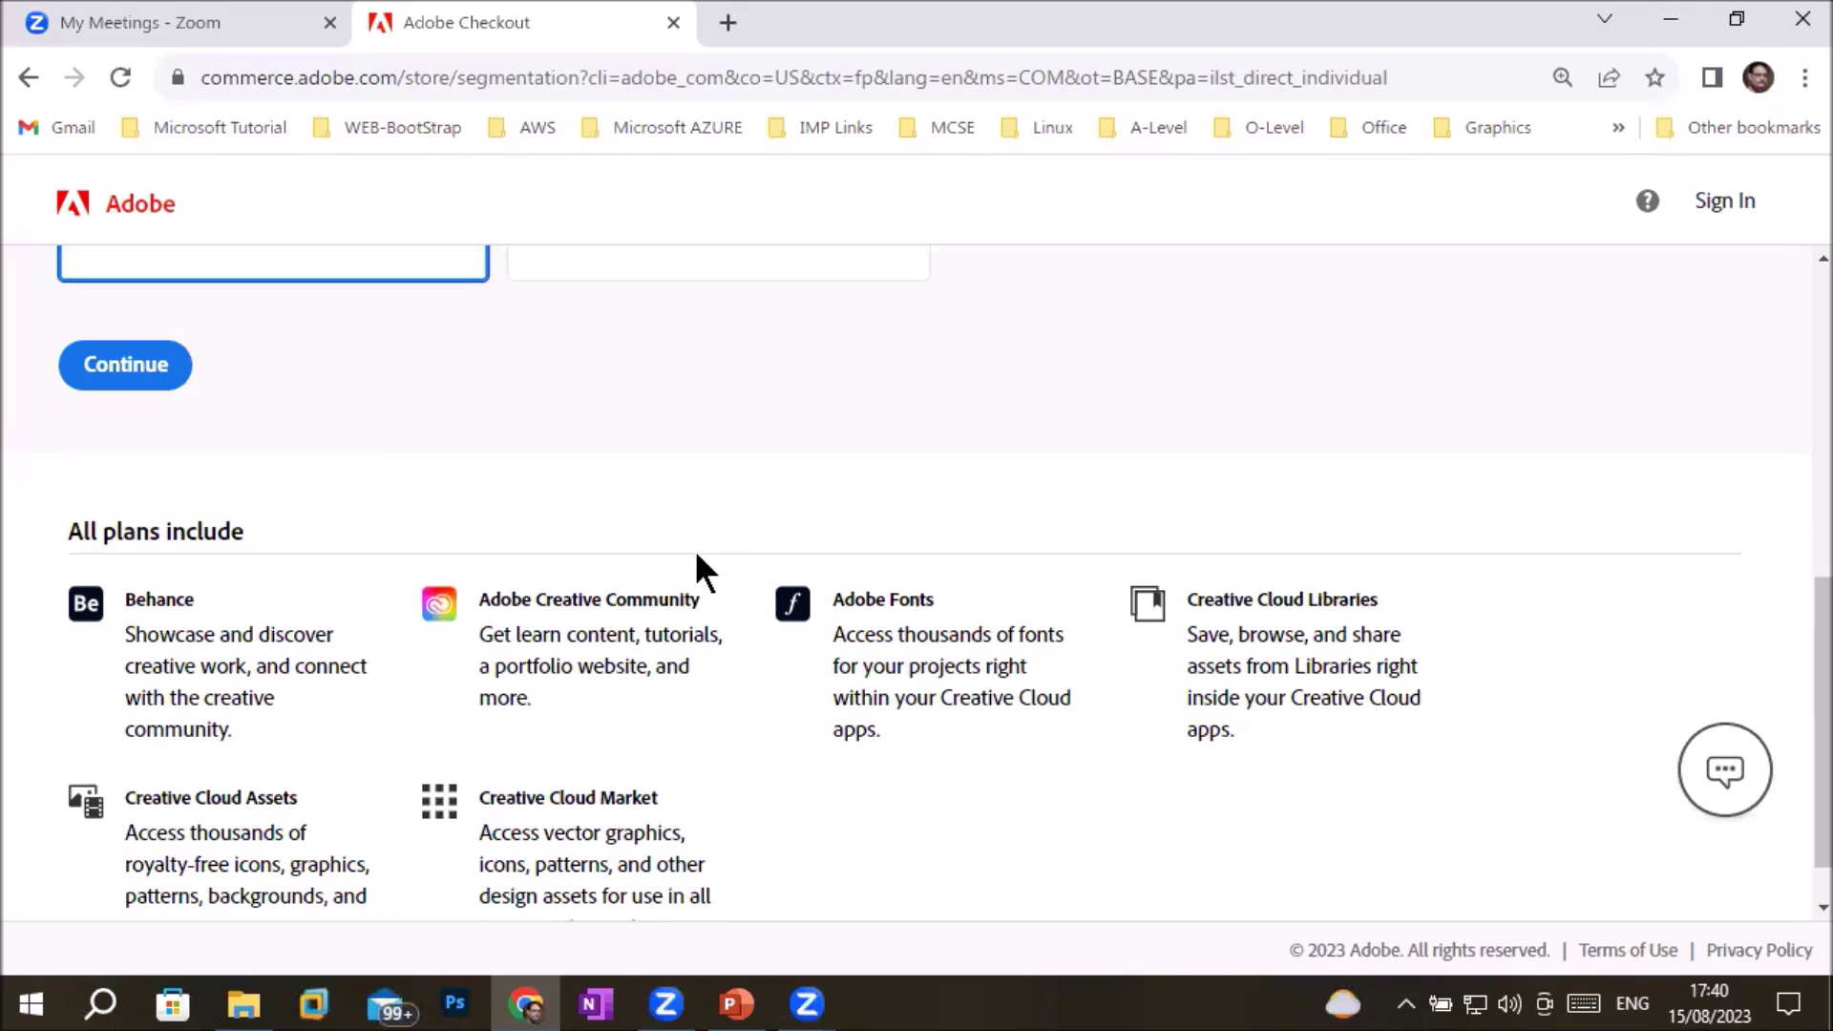
scroll(521, 696, "down", 1)
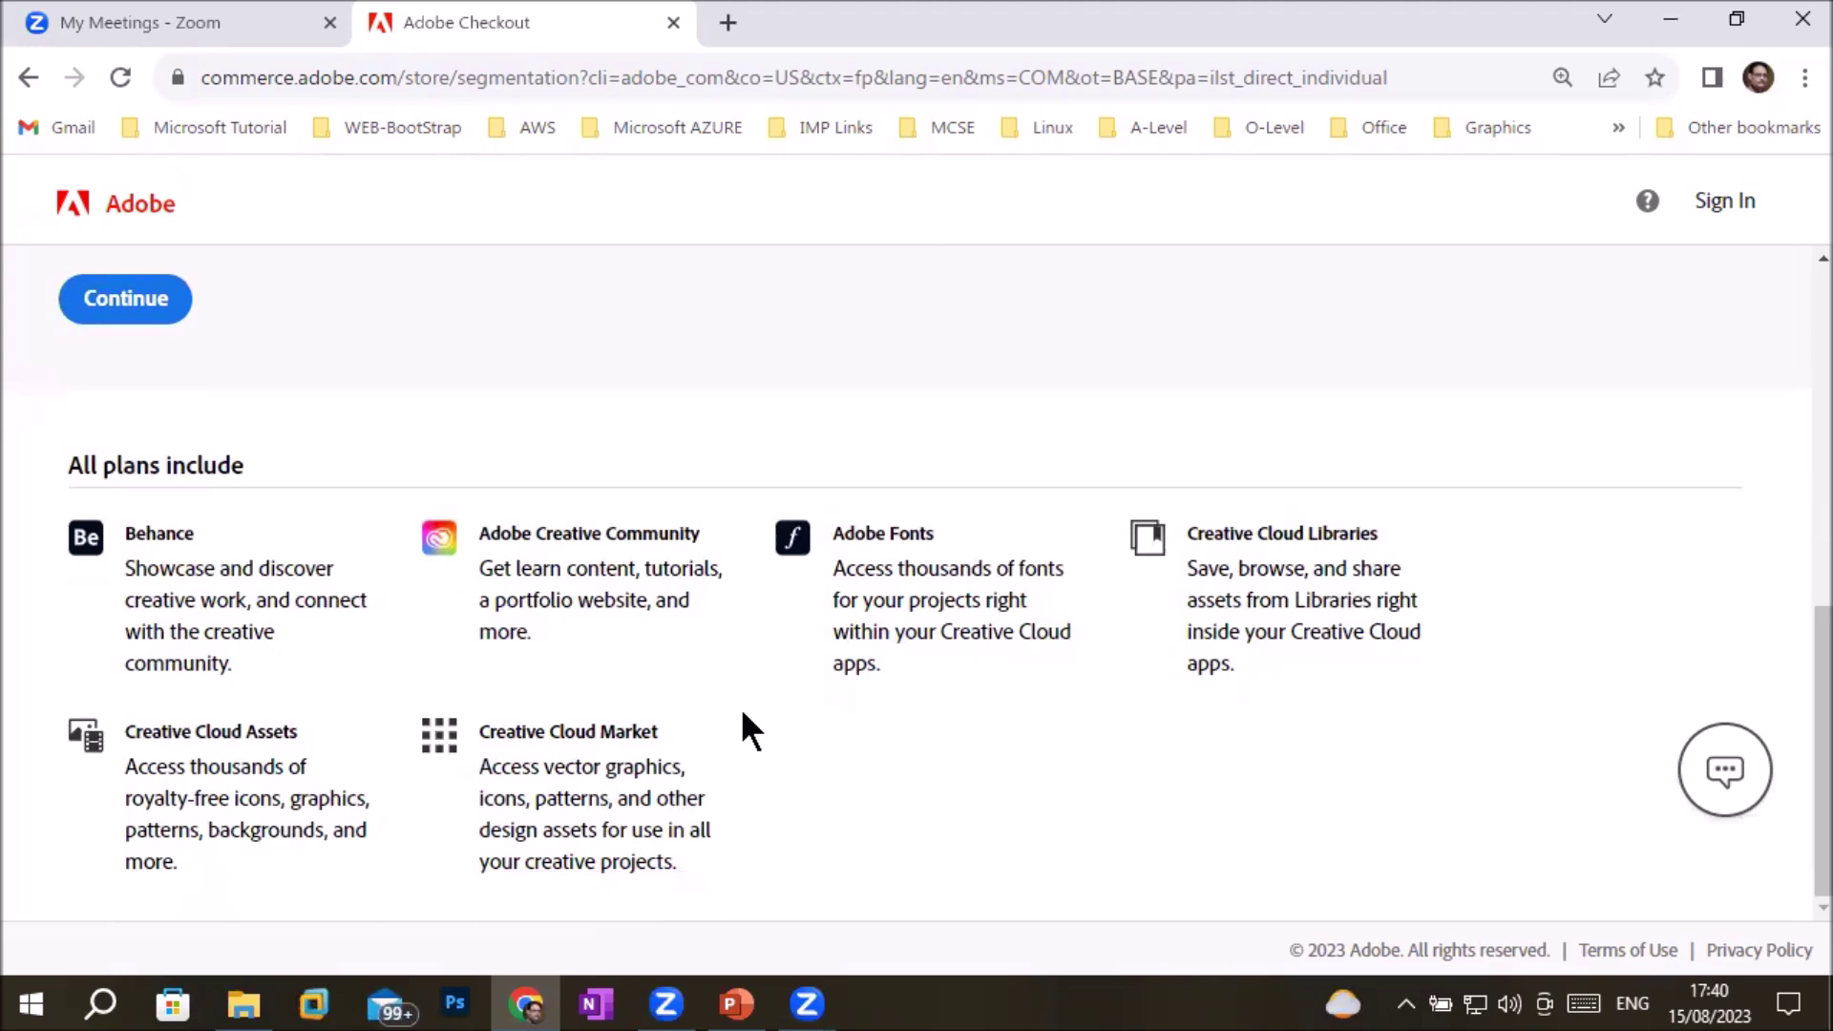
scroll(741, 707, "up", 8)
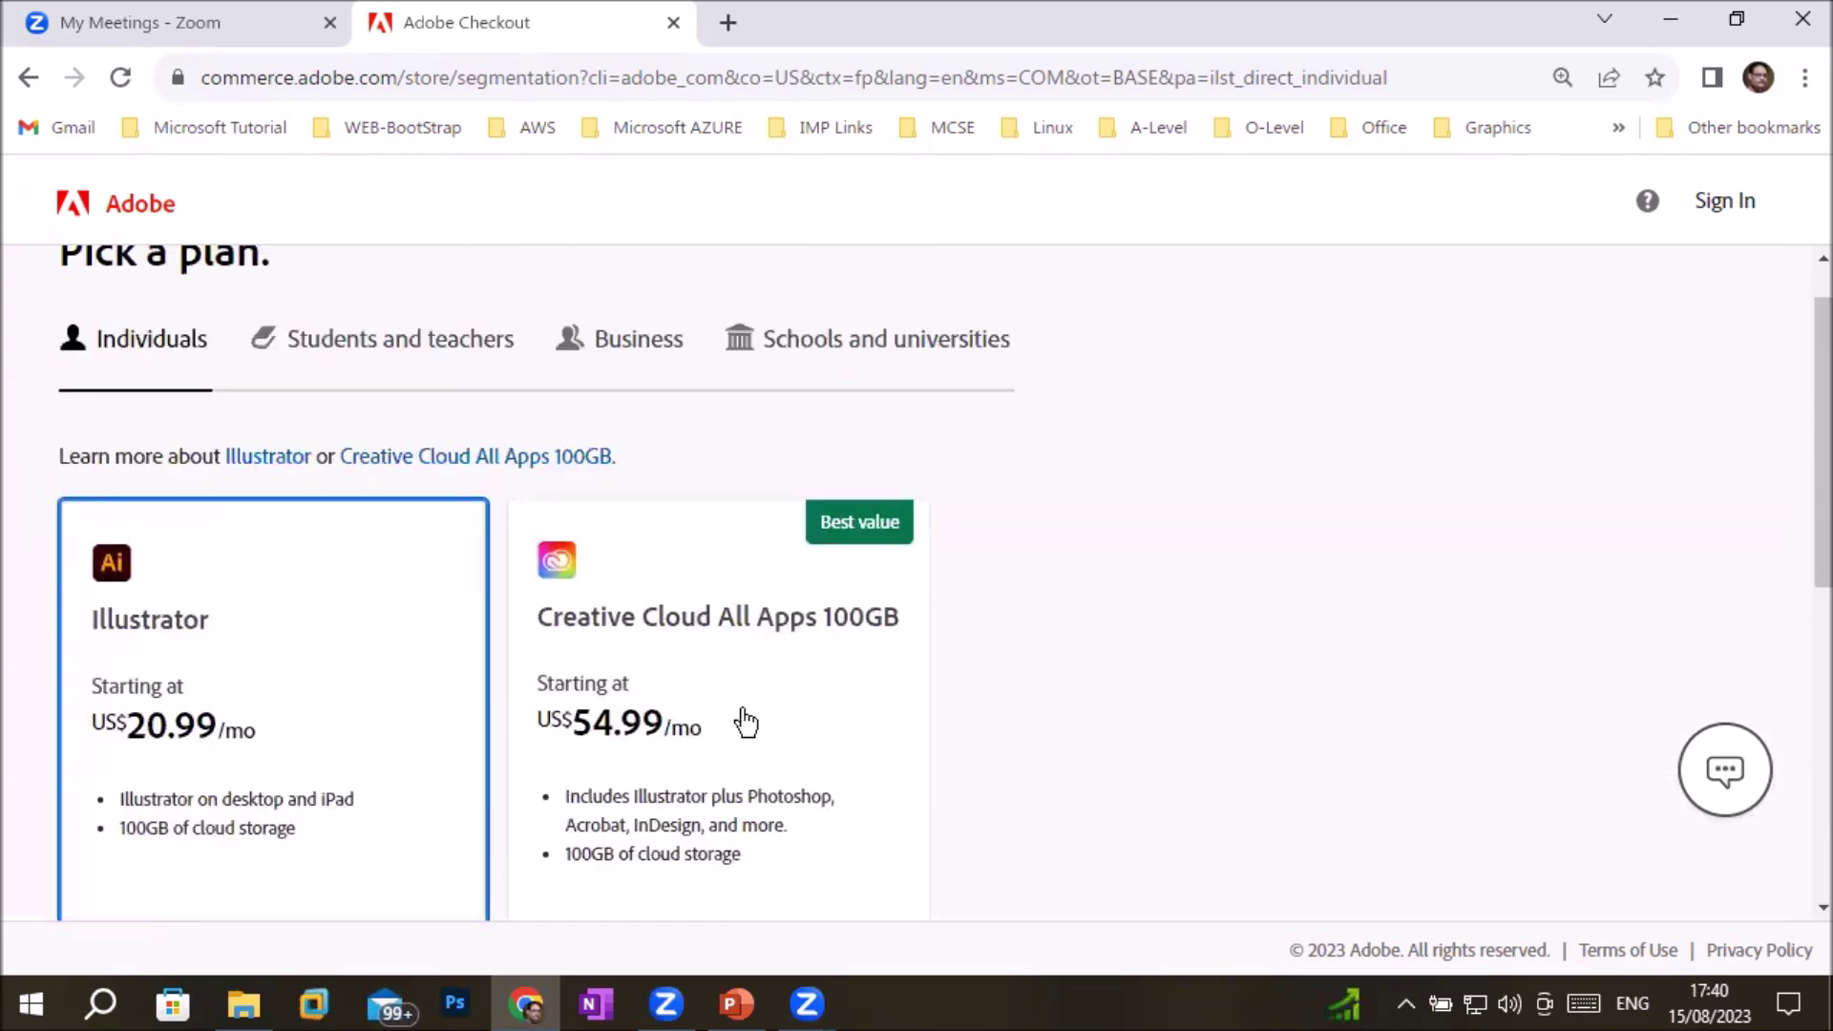
scroll(746, 723, "up", 1)
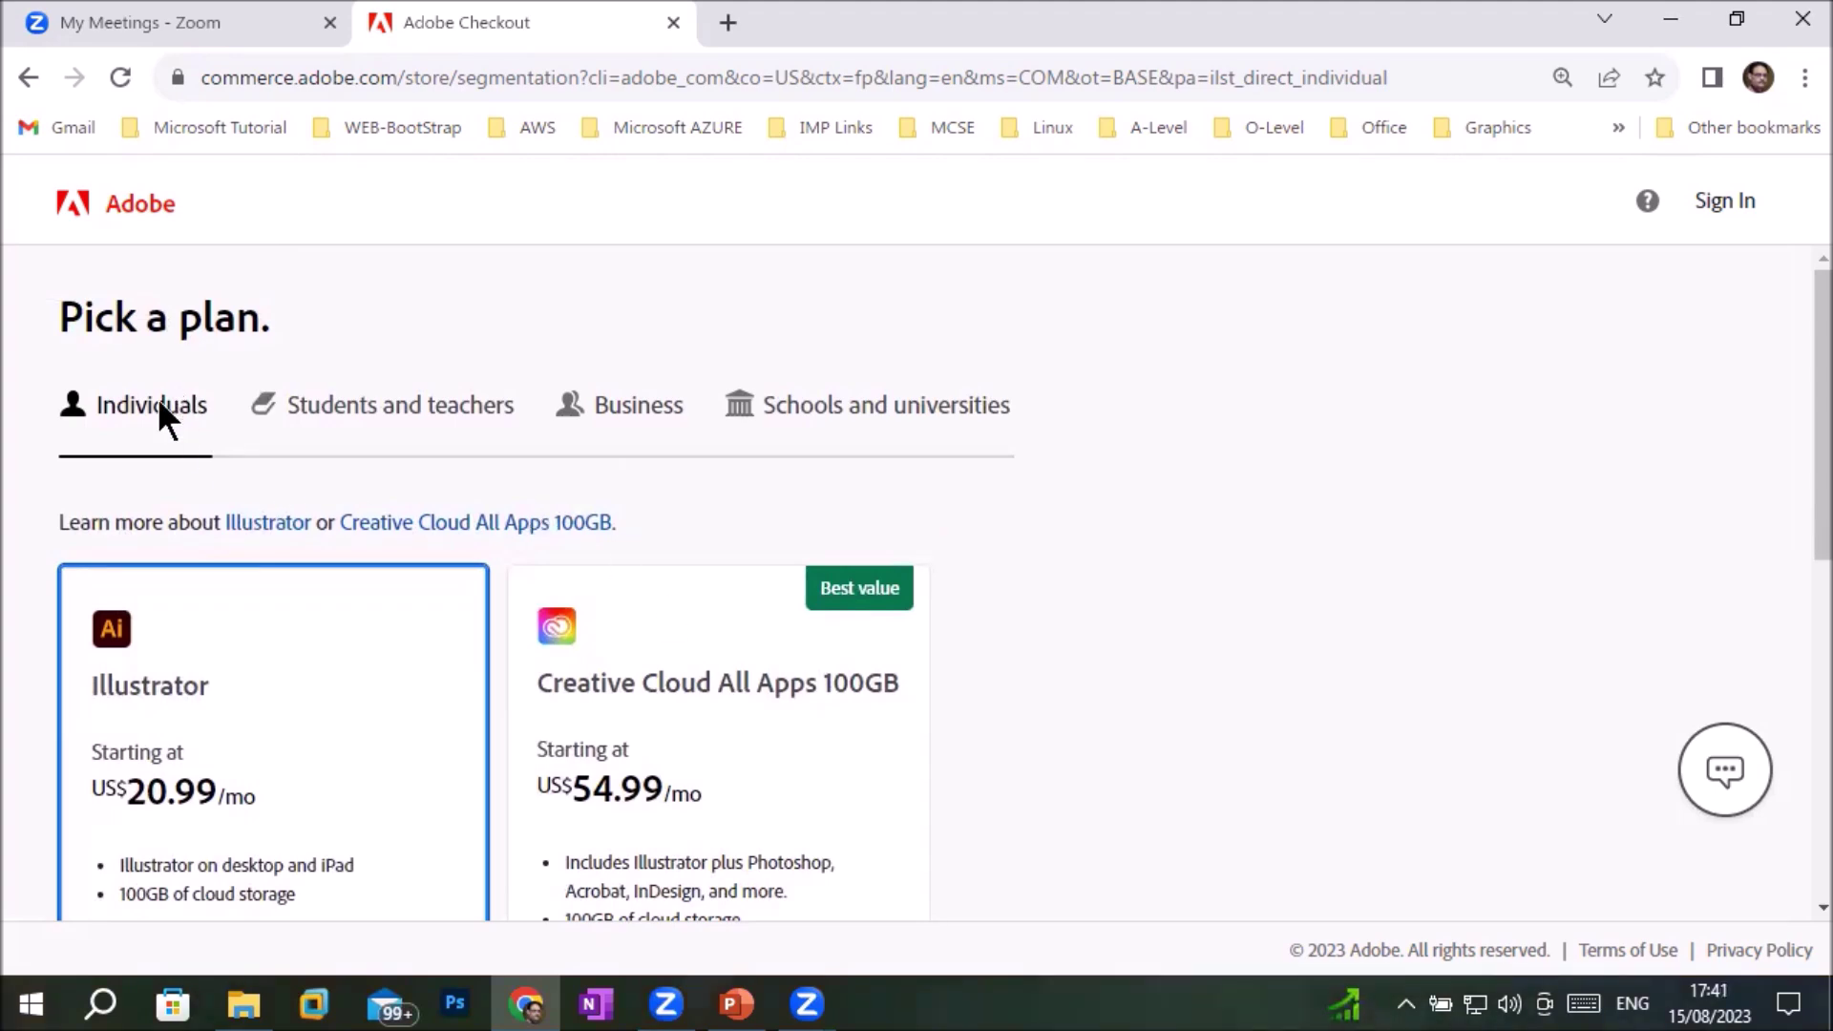
Show Students and teachers pricing and browse the yearly Creative Cloud All Apps subscription options
left_click(367, 405)
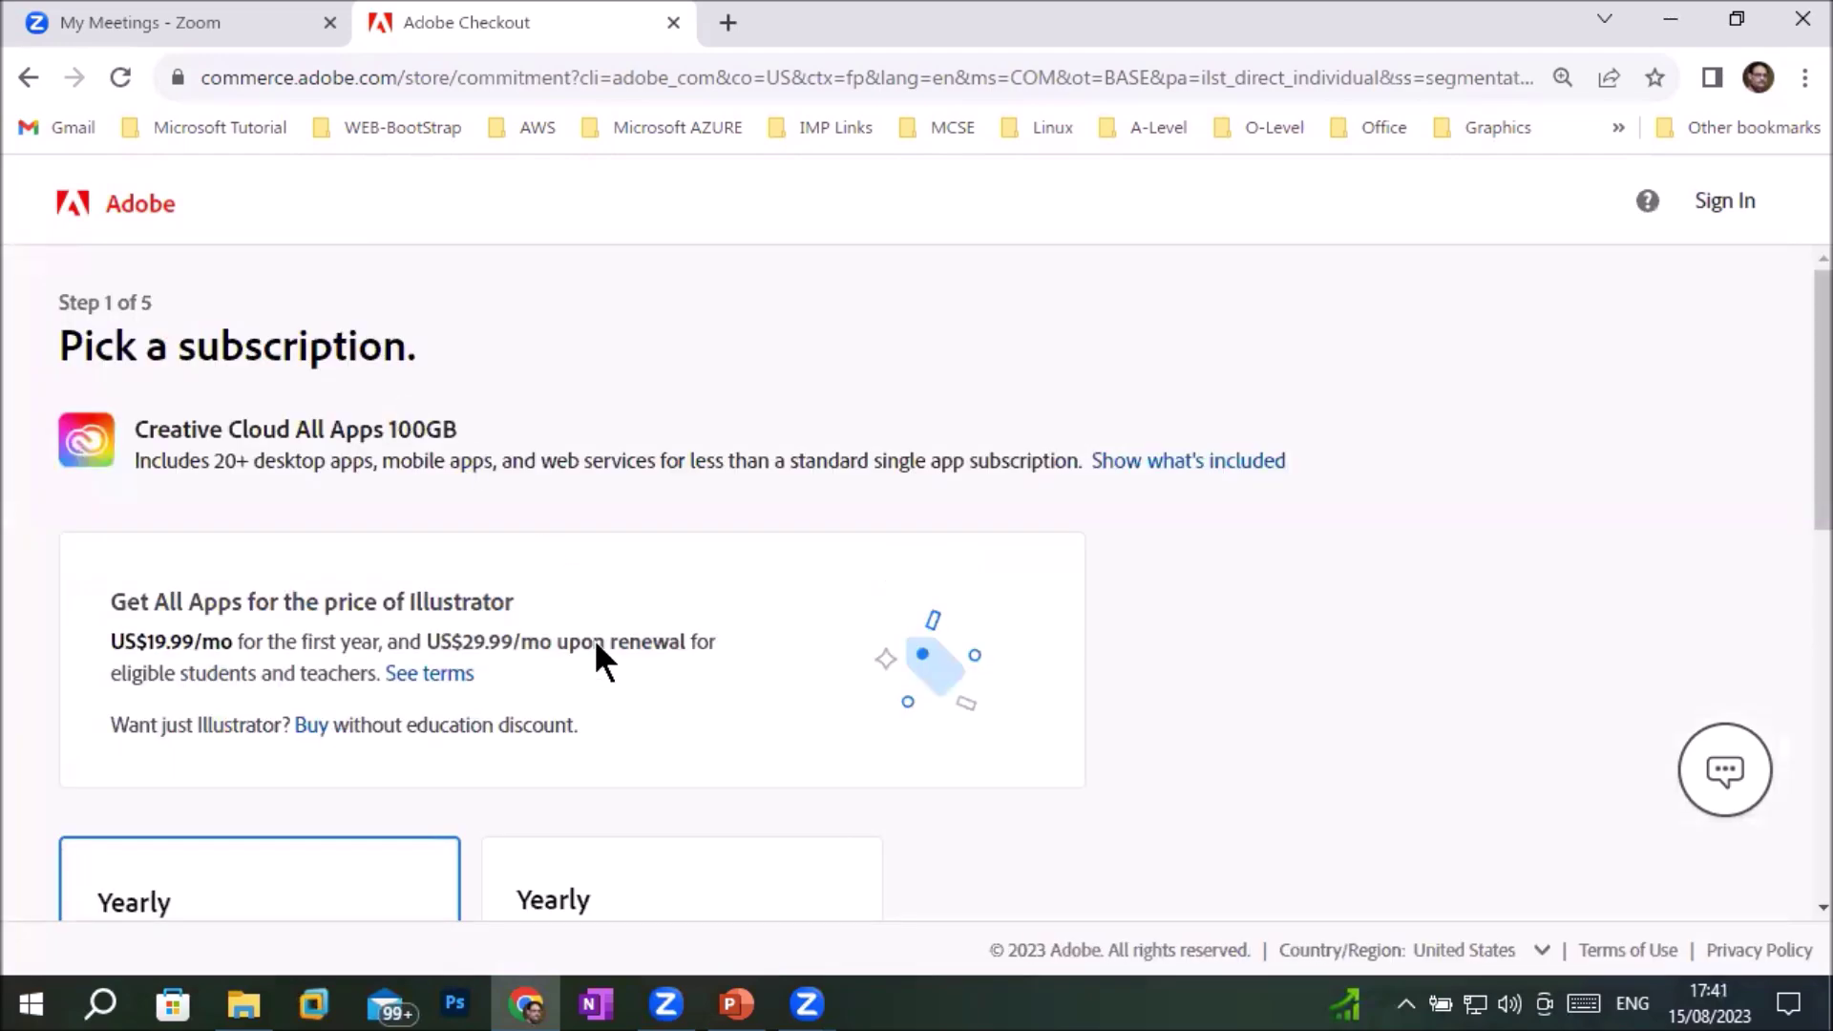
scroll(606, 704, "down", 3)
scroll(605, 701, "down", 3)
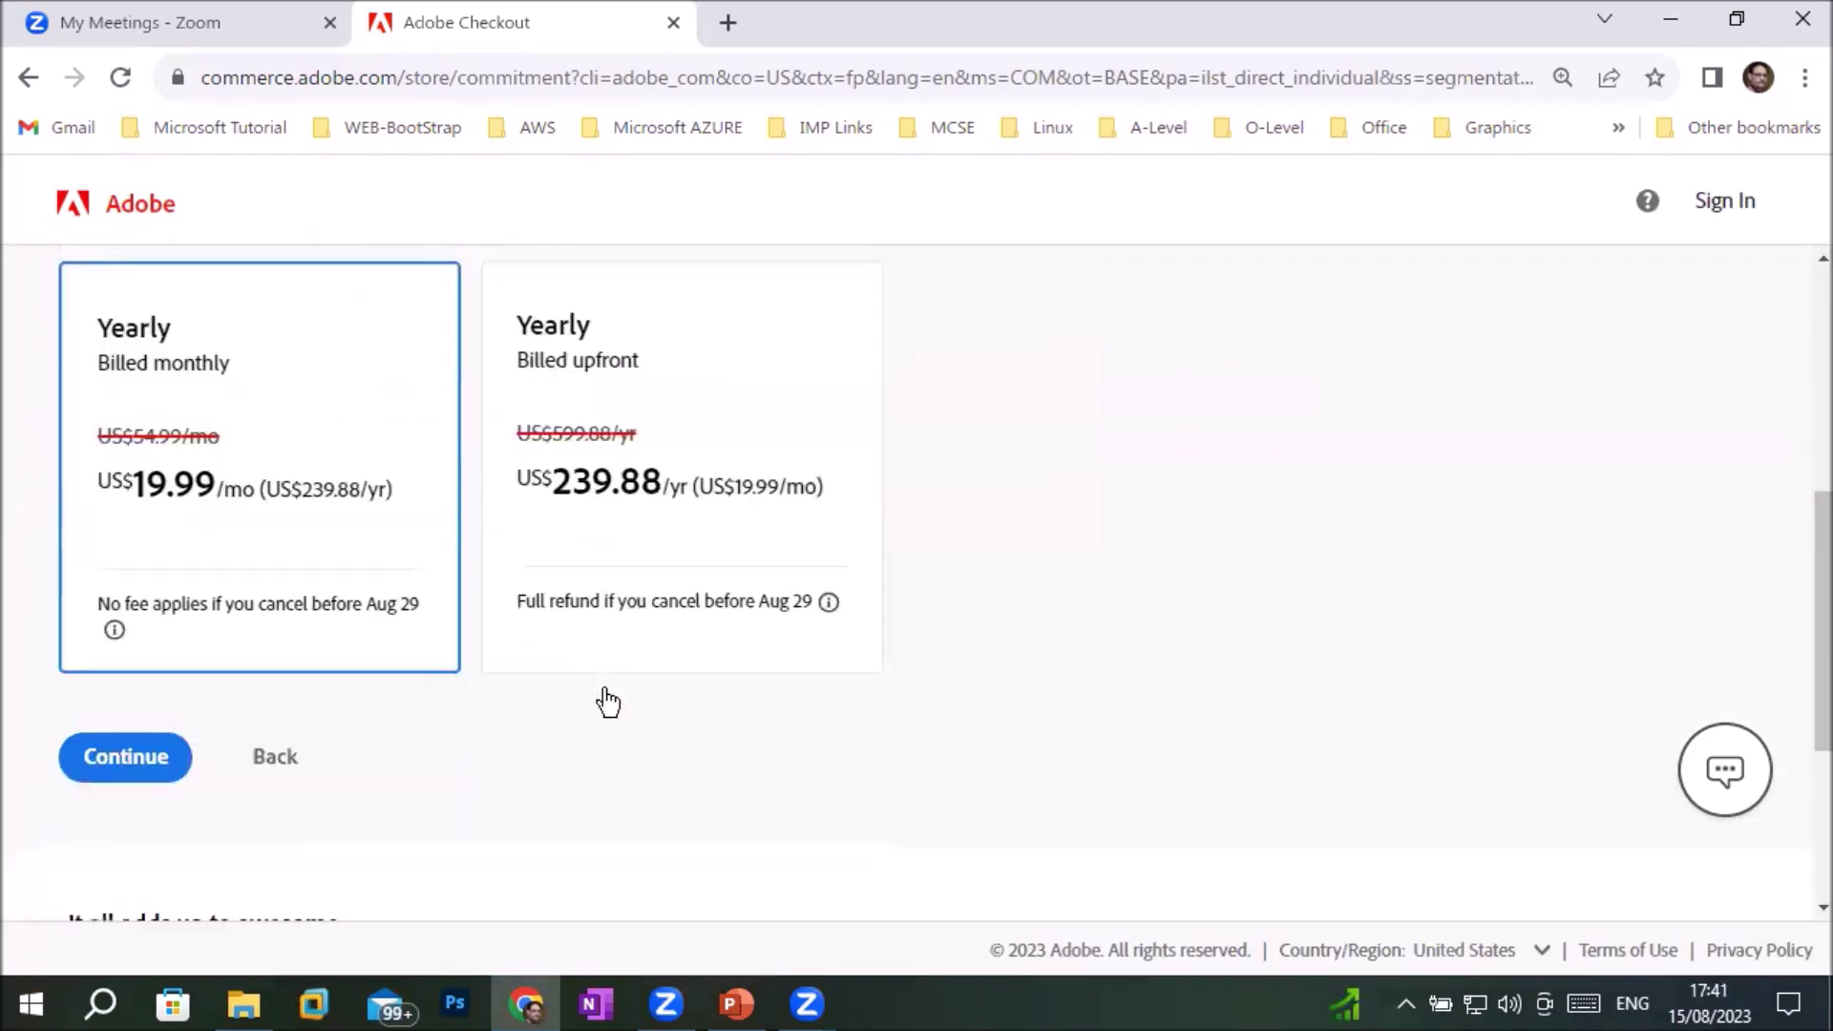
scroll(605, 702, "up", 2)
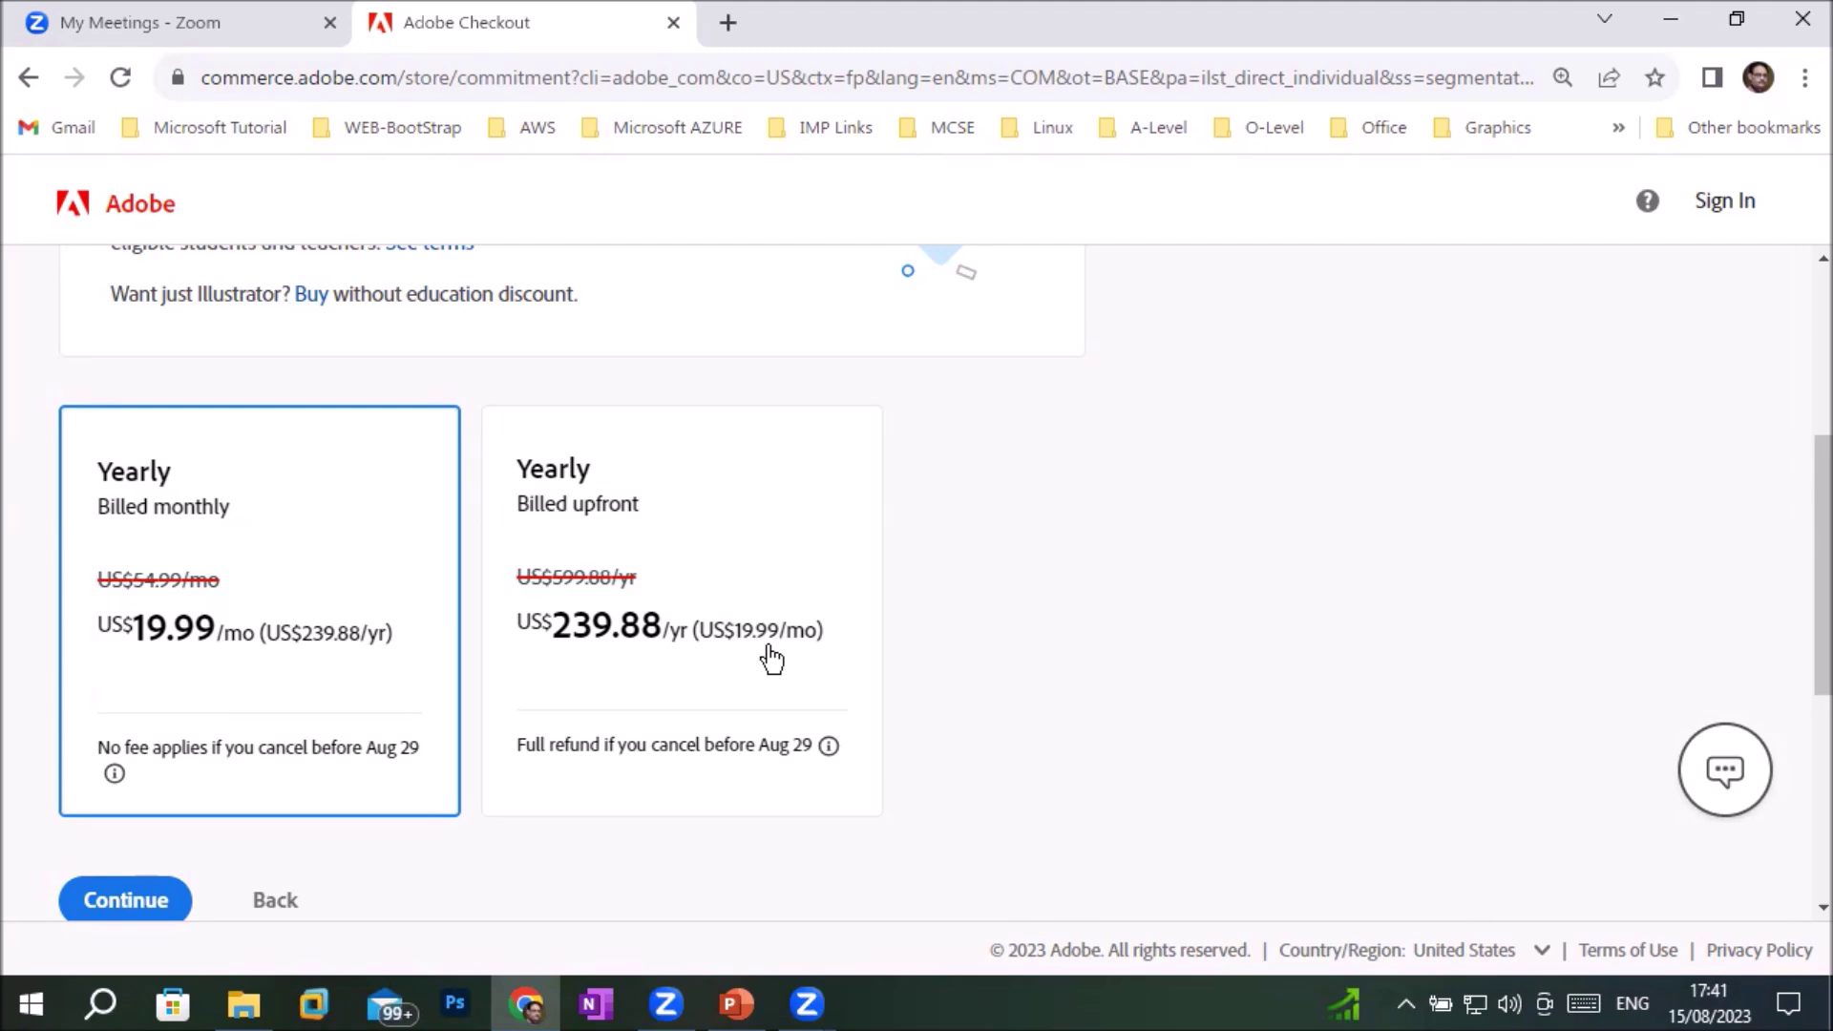
scroll(772, 659, "down", 5)
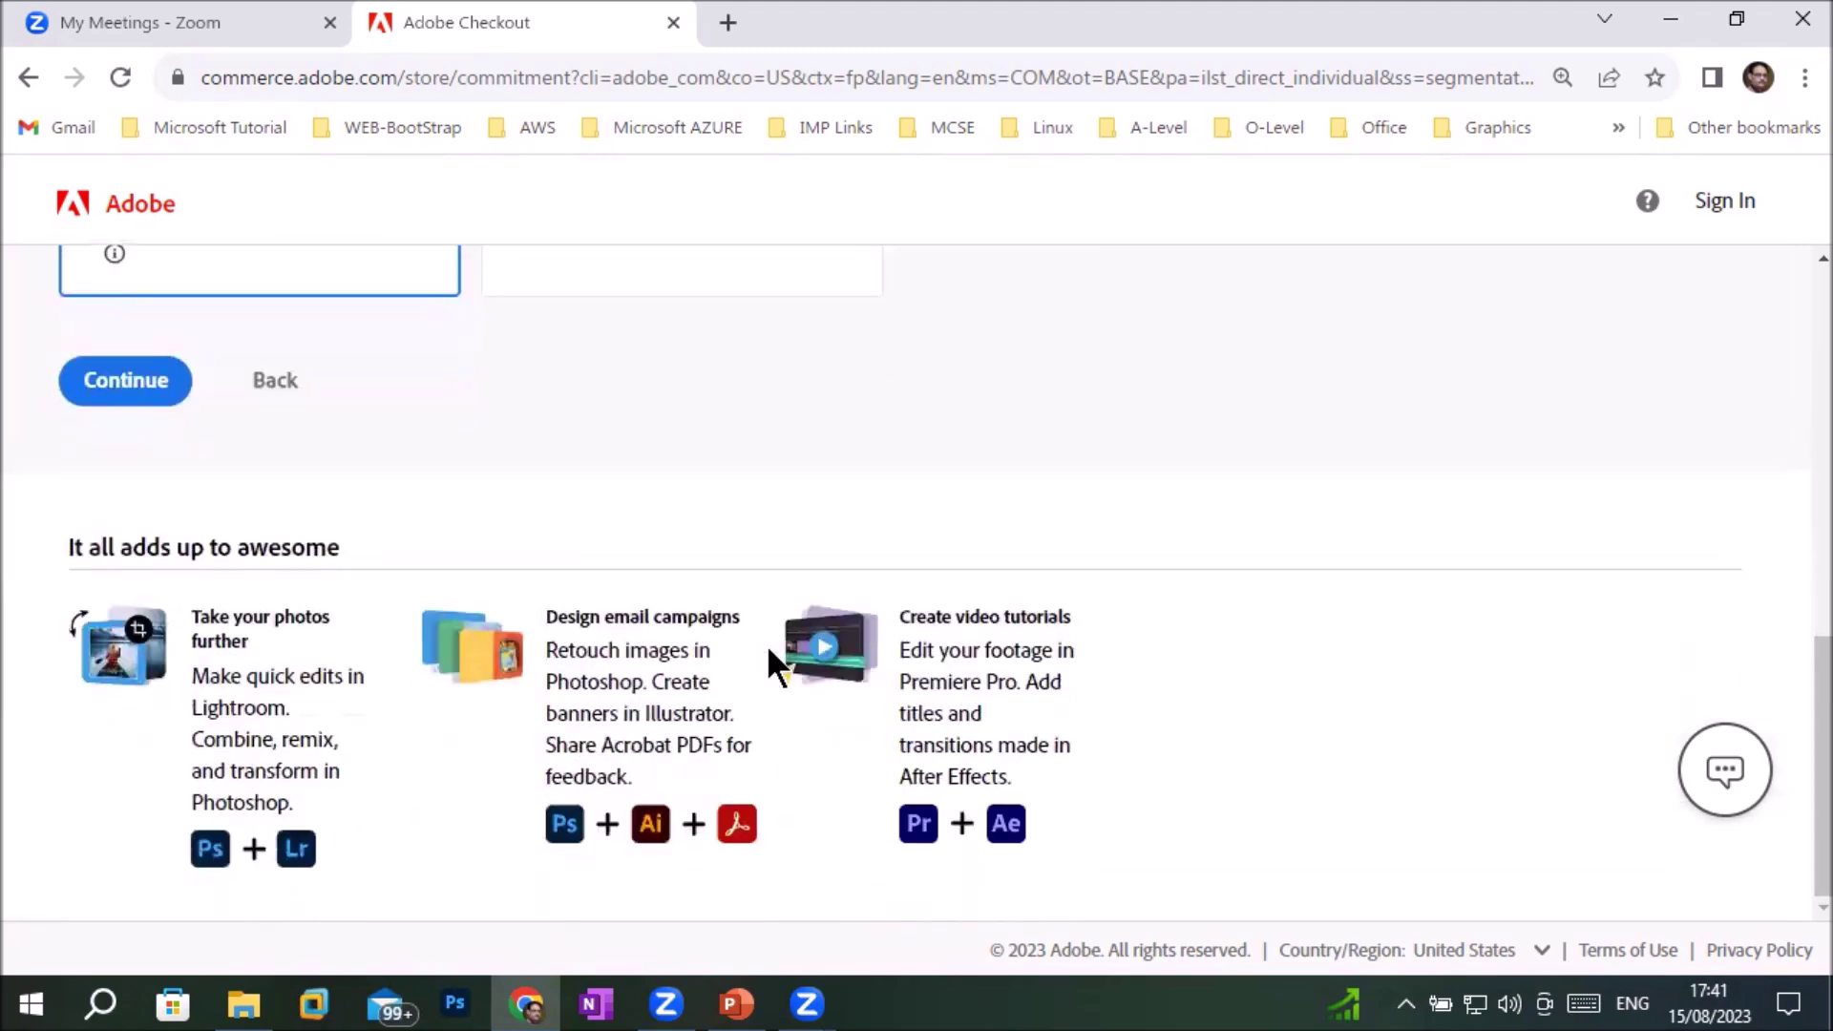
scroll(771, 659, "up", 10)
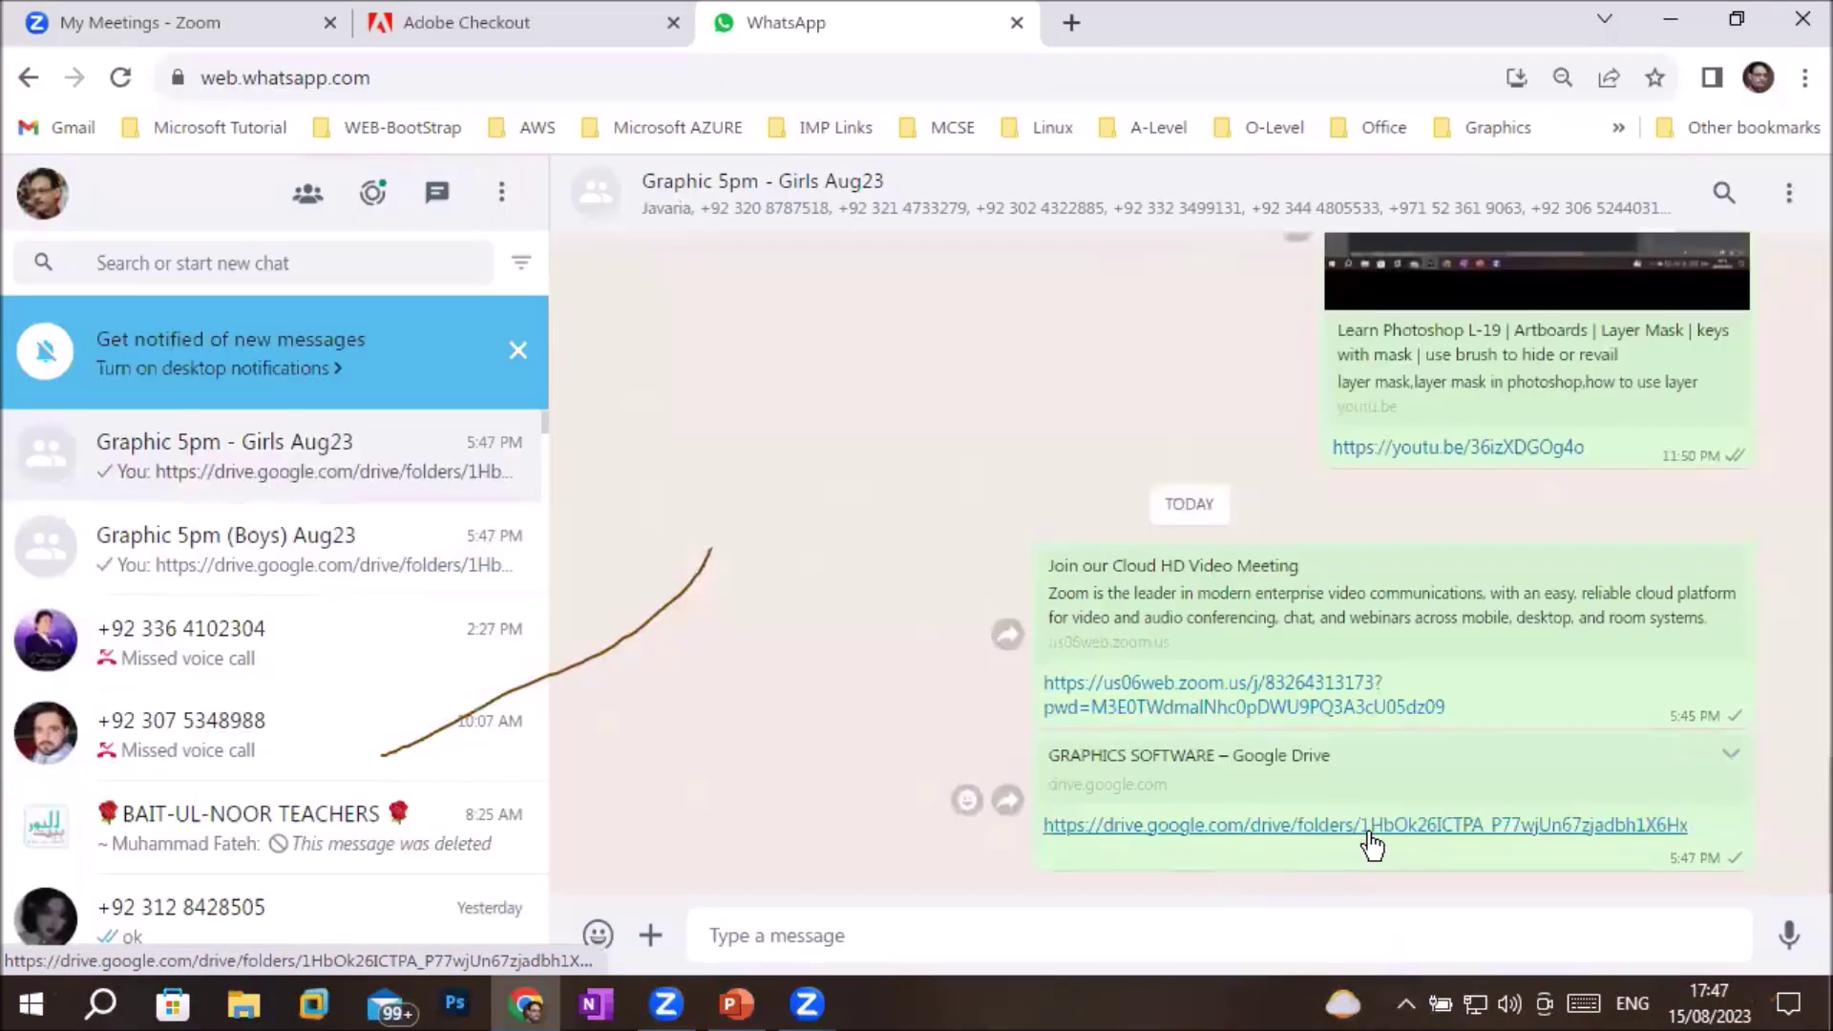
Open the GRAPHICS SOFTWARE Drive folder and the Illustrator 2021 .rar archive in it
left_click(1369, 827)
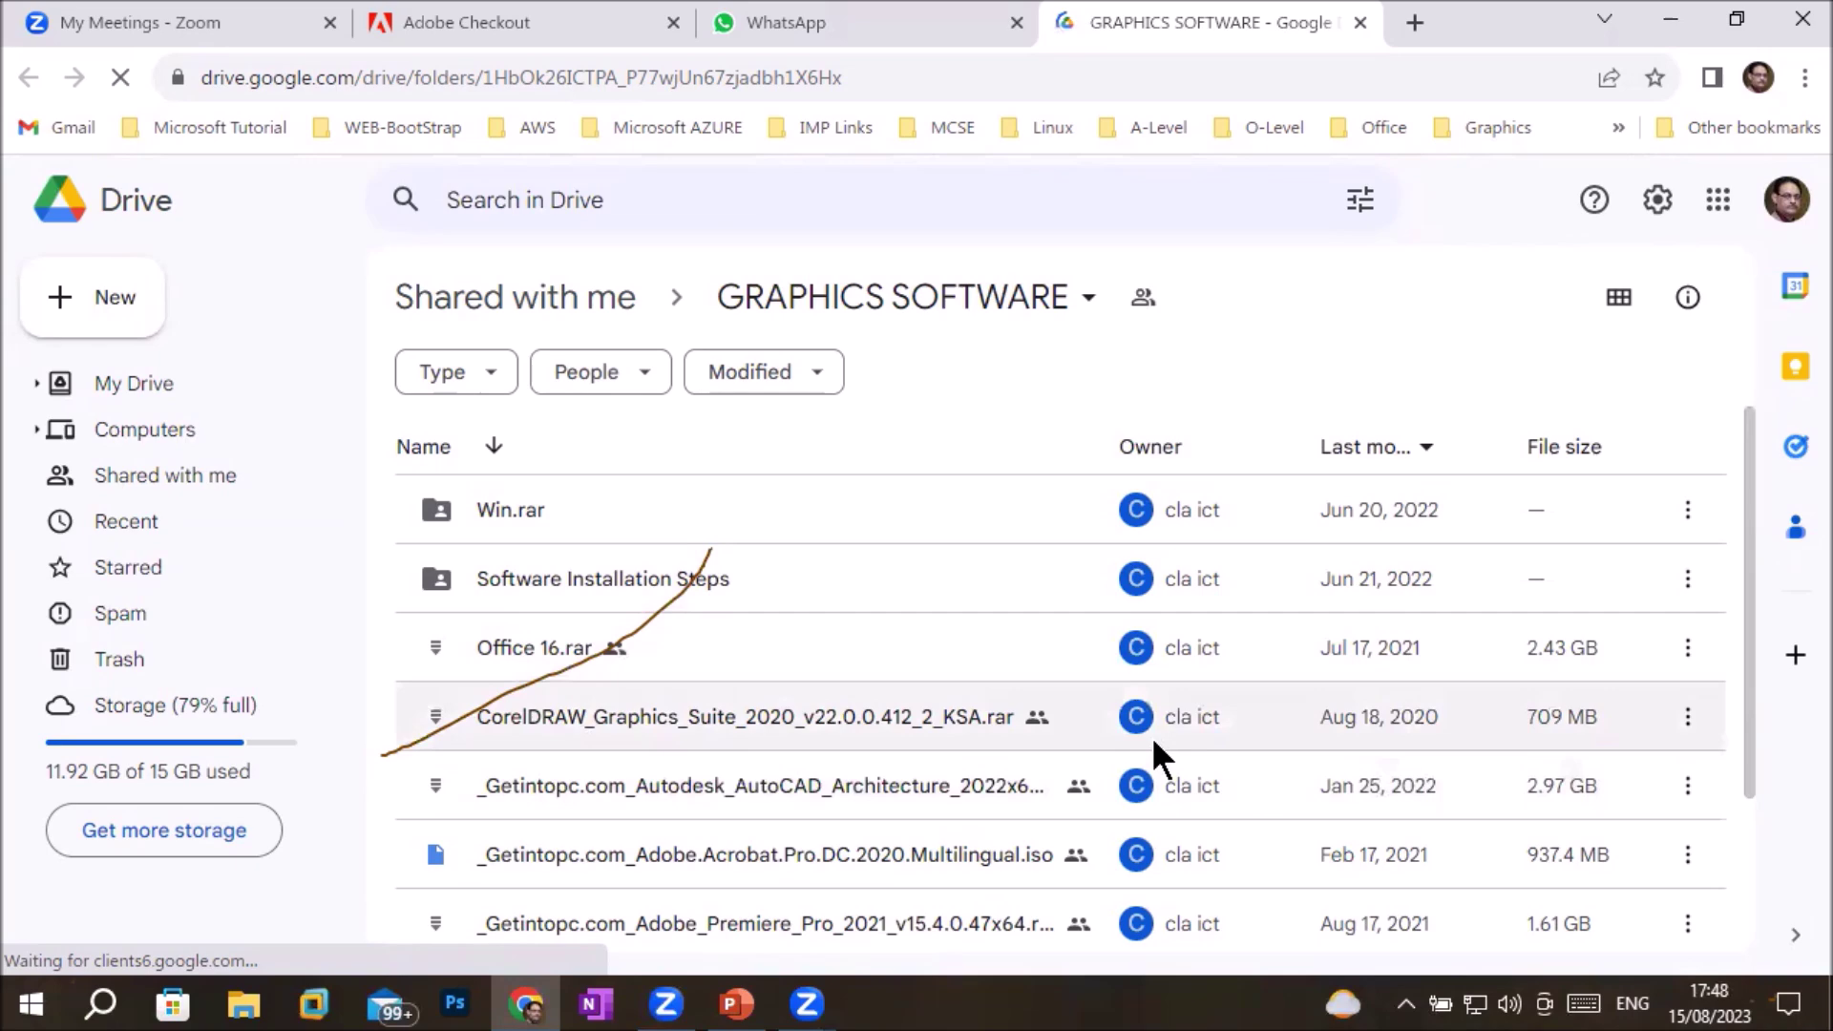
scroll(1154, 742, "down", 2)
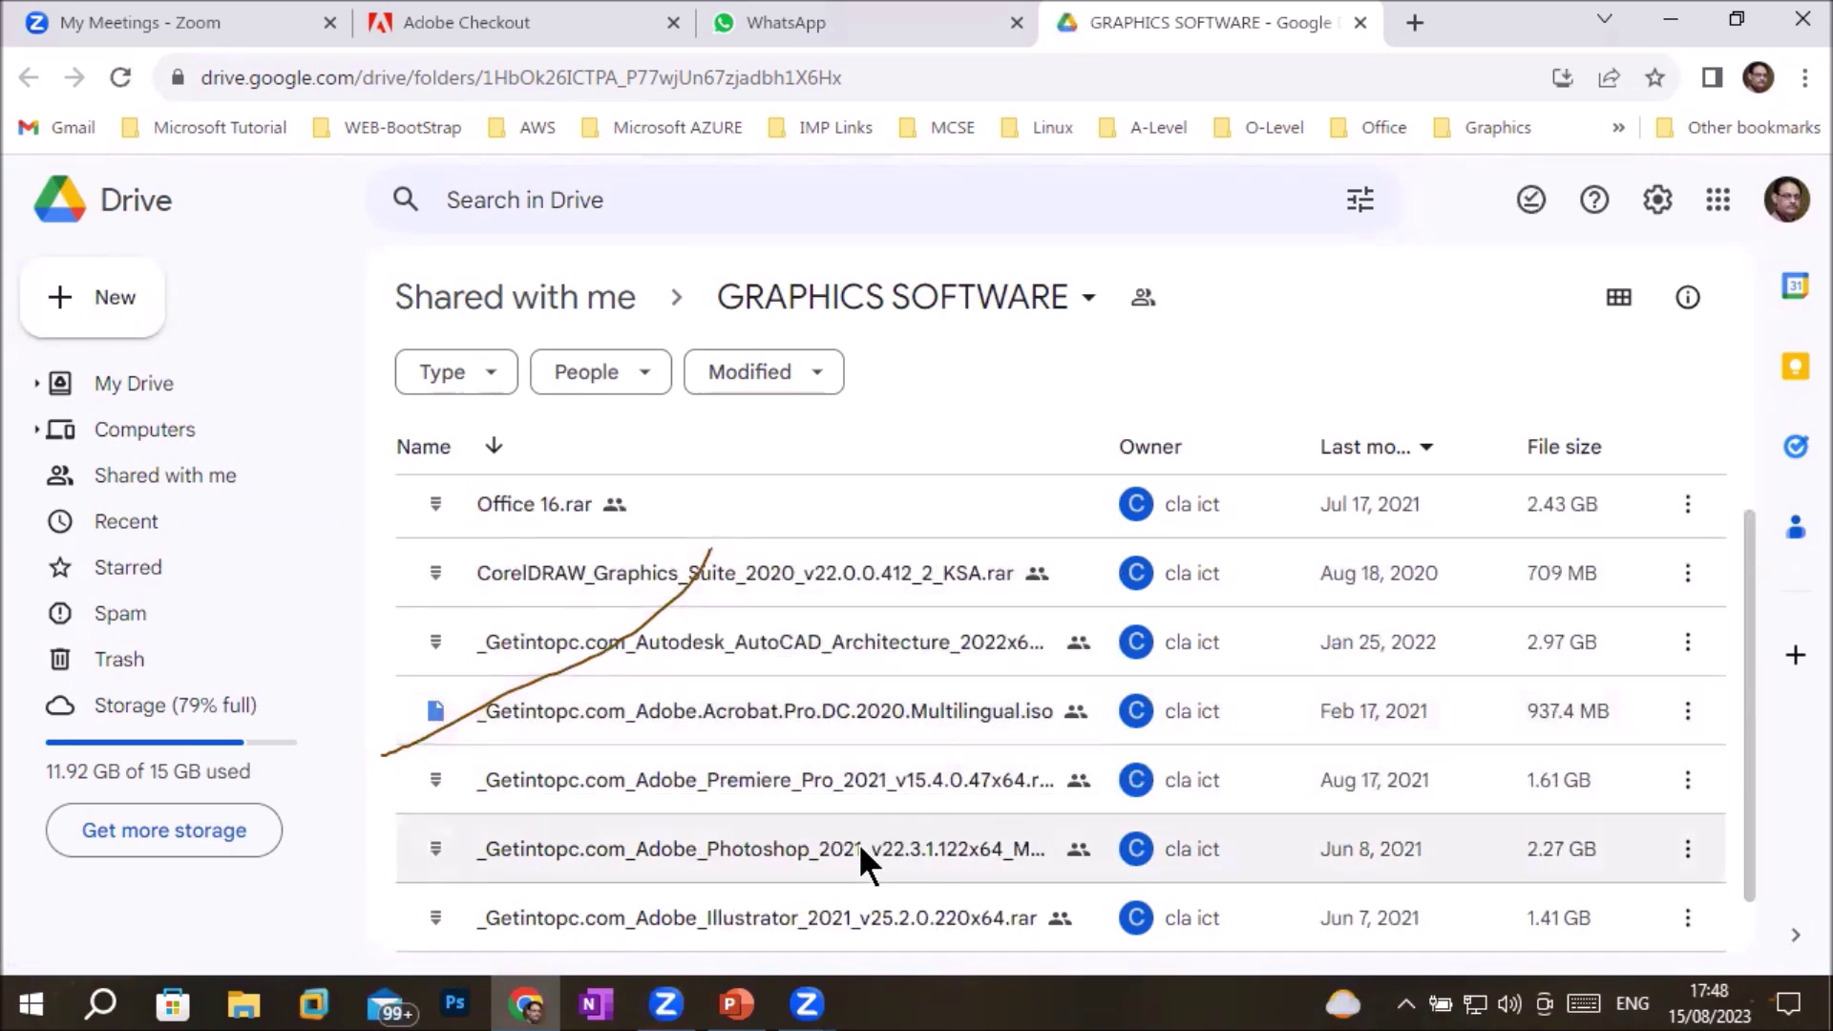
scroll(884, 847, "down", 1)
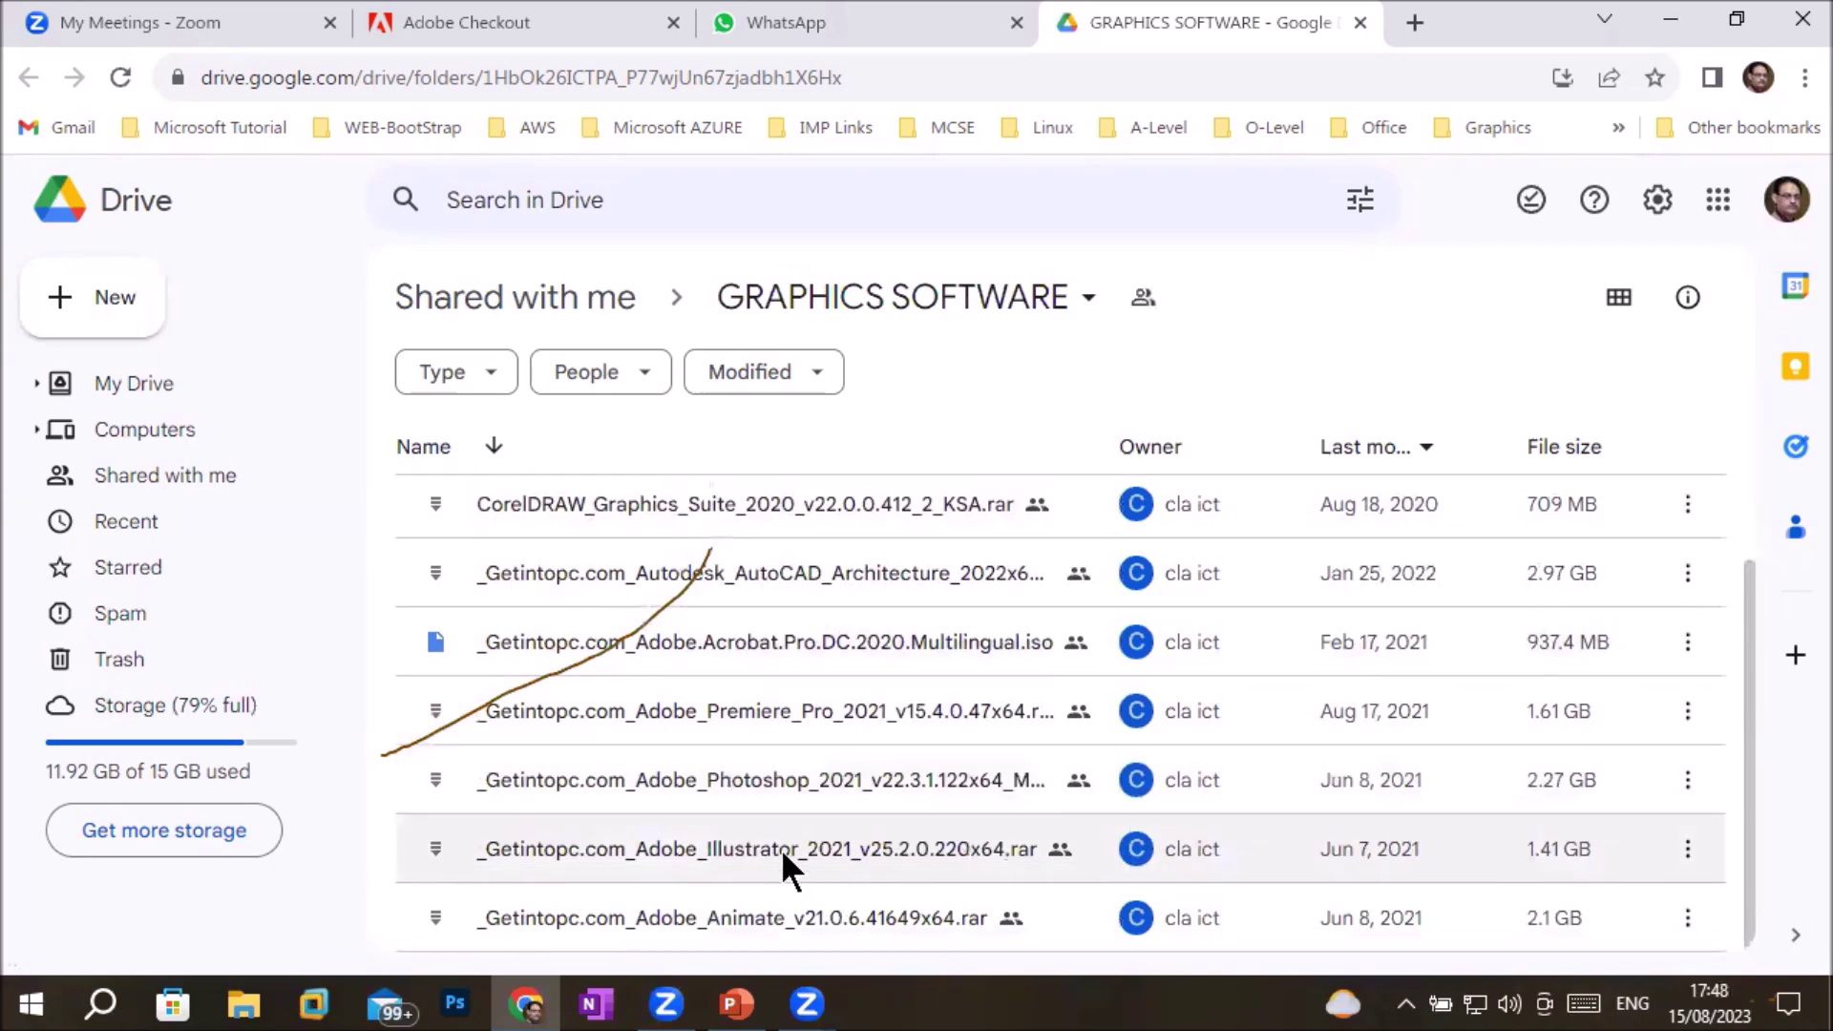
left_click(709, 845)
double_click(708, 846)
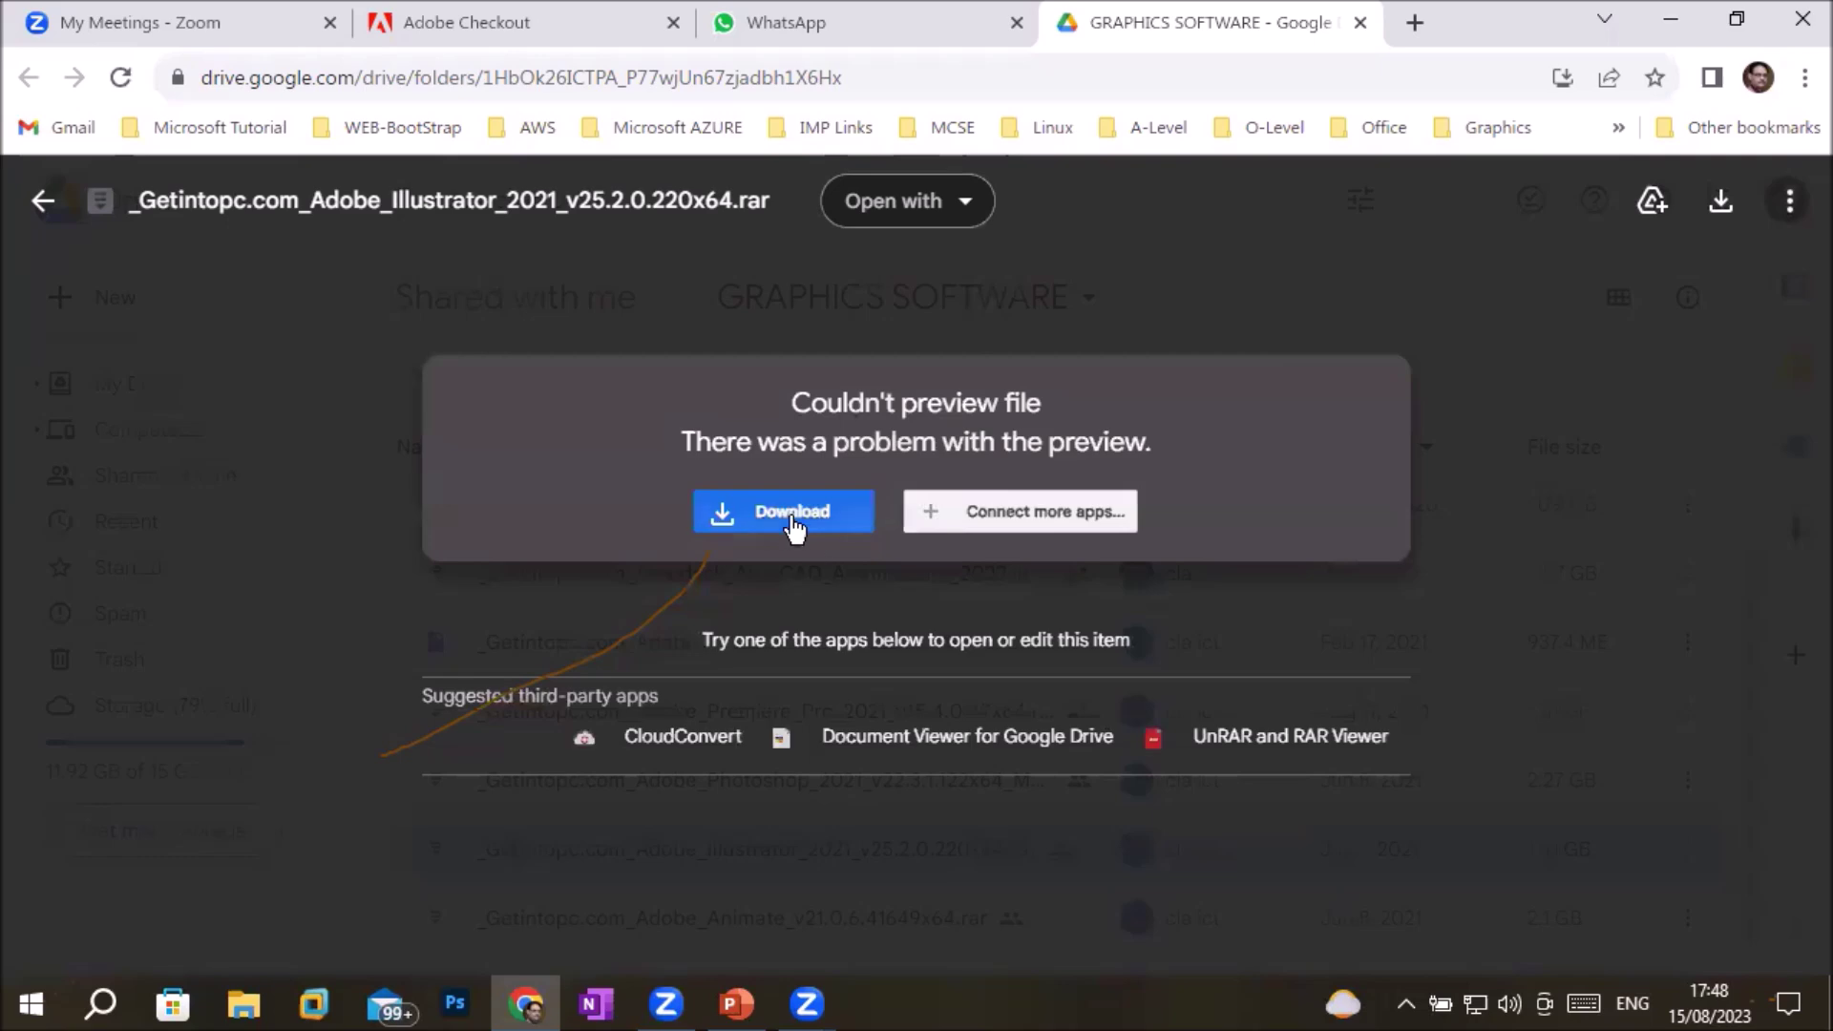
Download the 1.4GB Illustrator 2021 archive, accepting the virus-scan warning
left_click(793, 520)
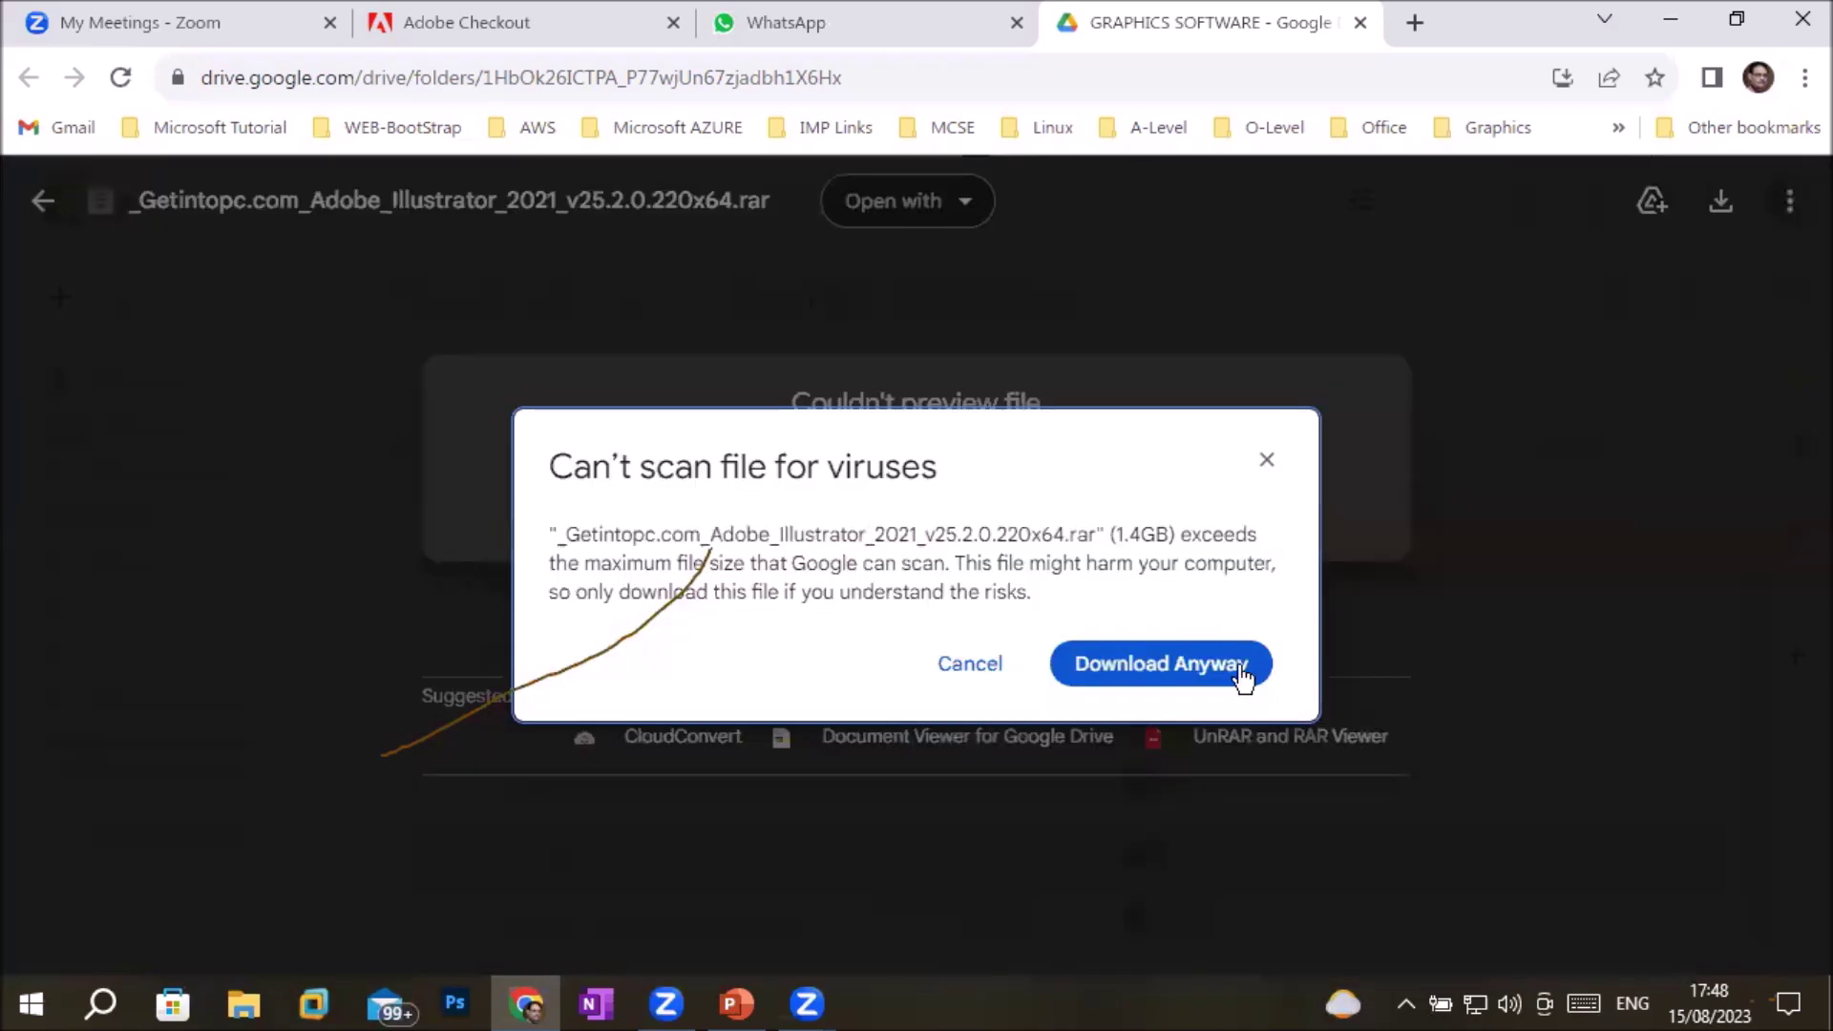
left_click(1176, 671)
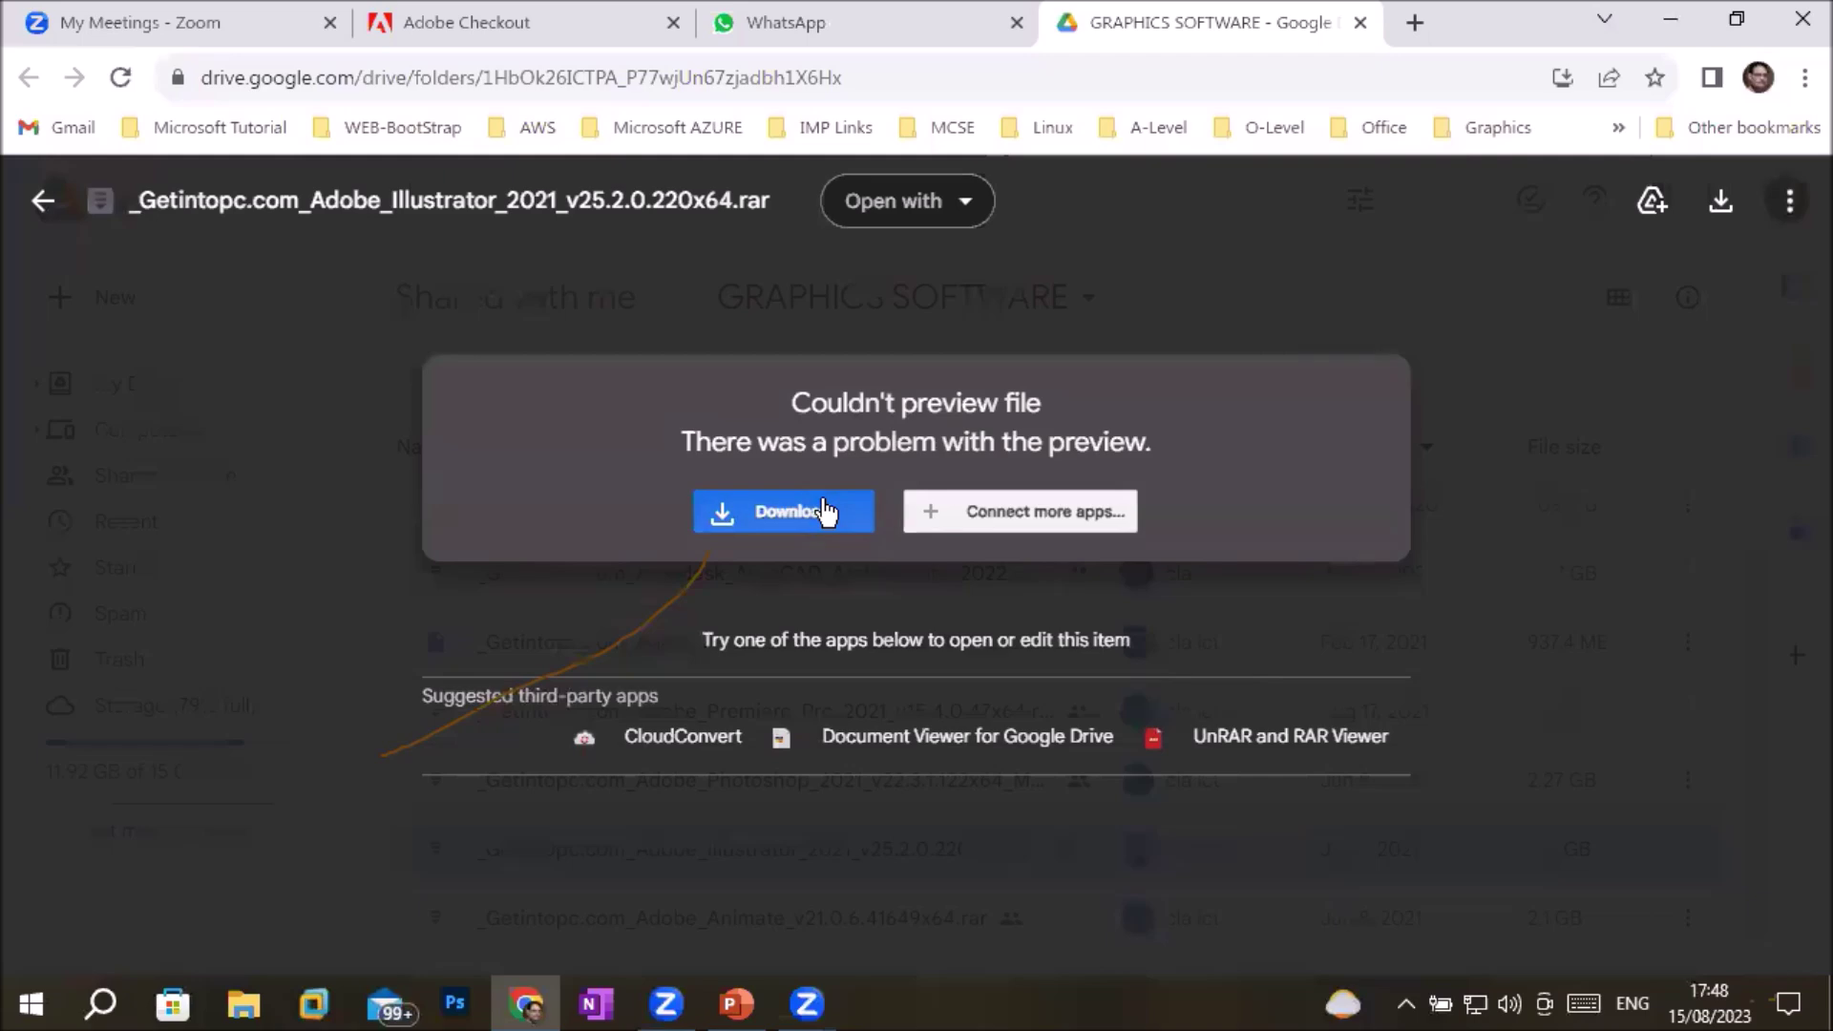
left_click(822, 512)
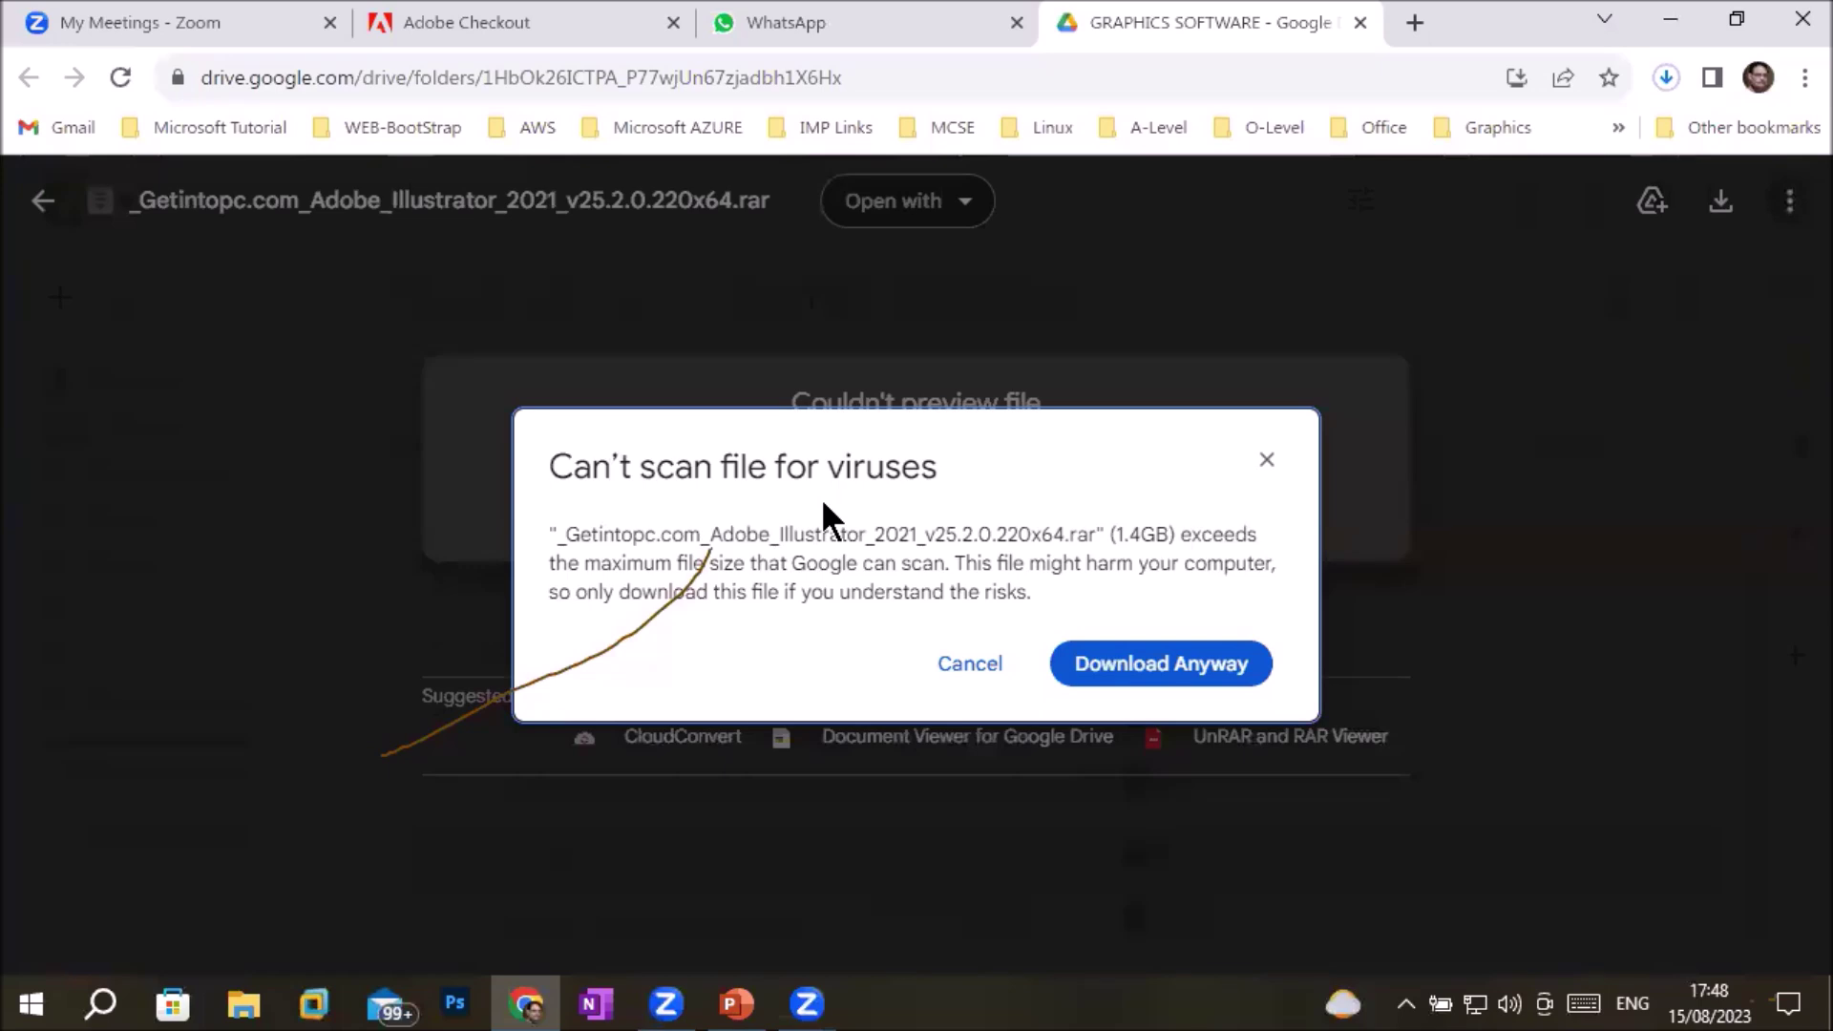
left_click(1146, 676)
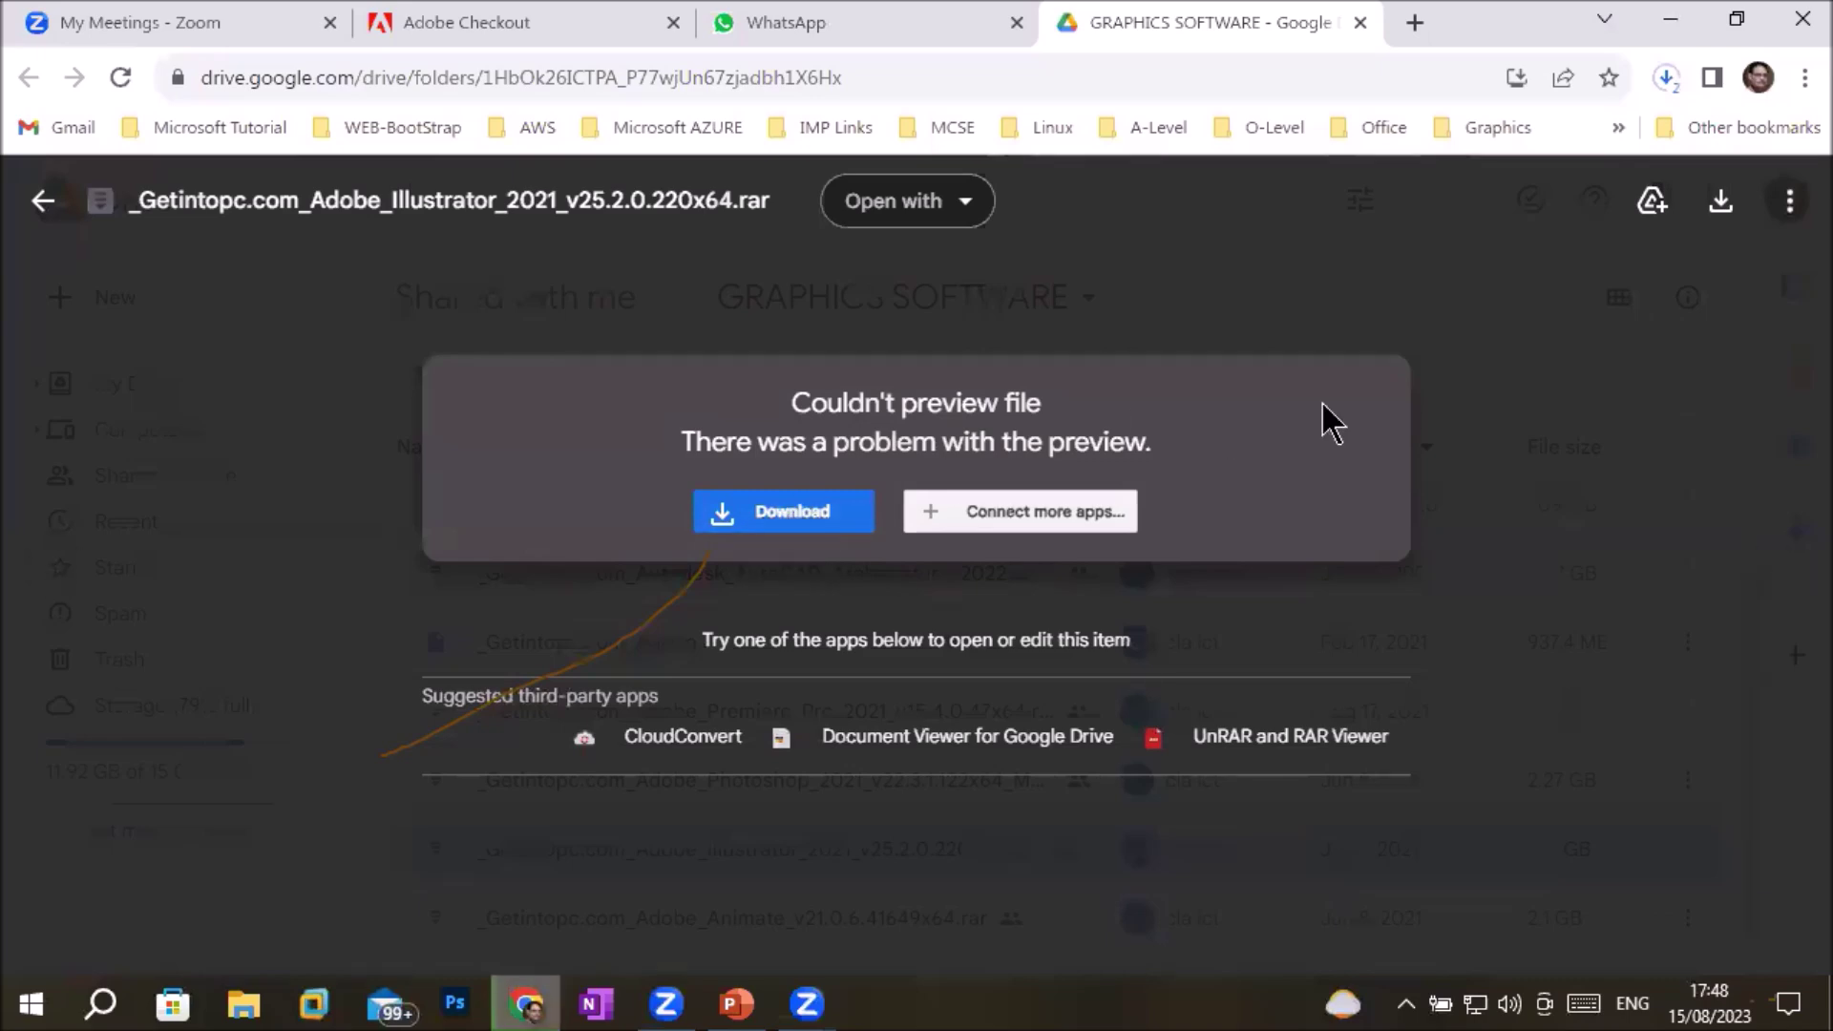
In File Explorer, go to the Software folder on Local Disk (D:)
left_click(243, 1006)
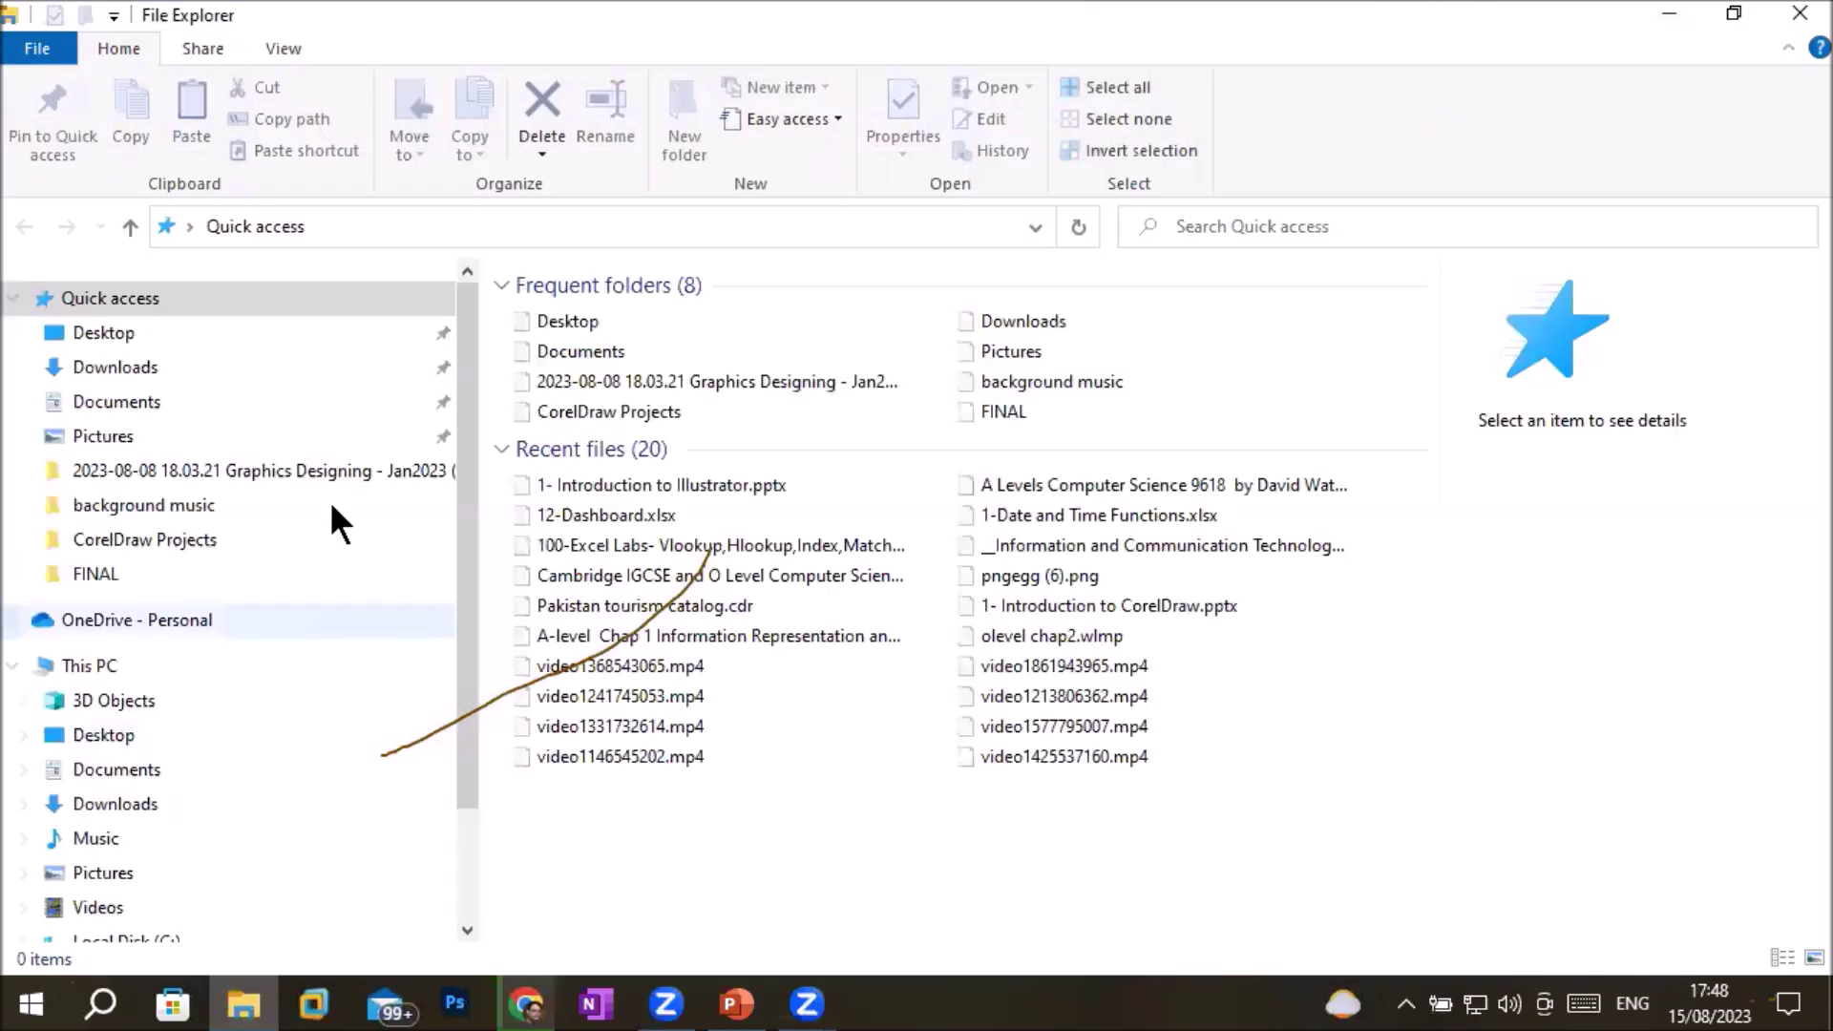
left_click(133, 370)
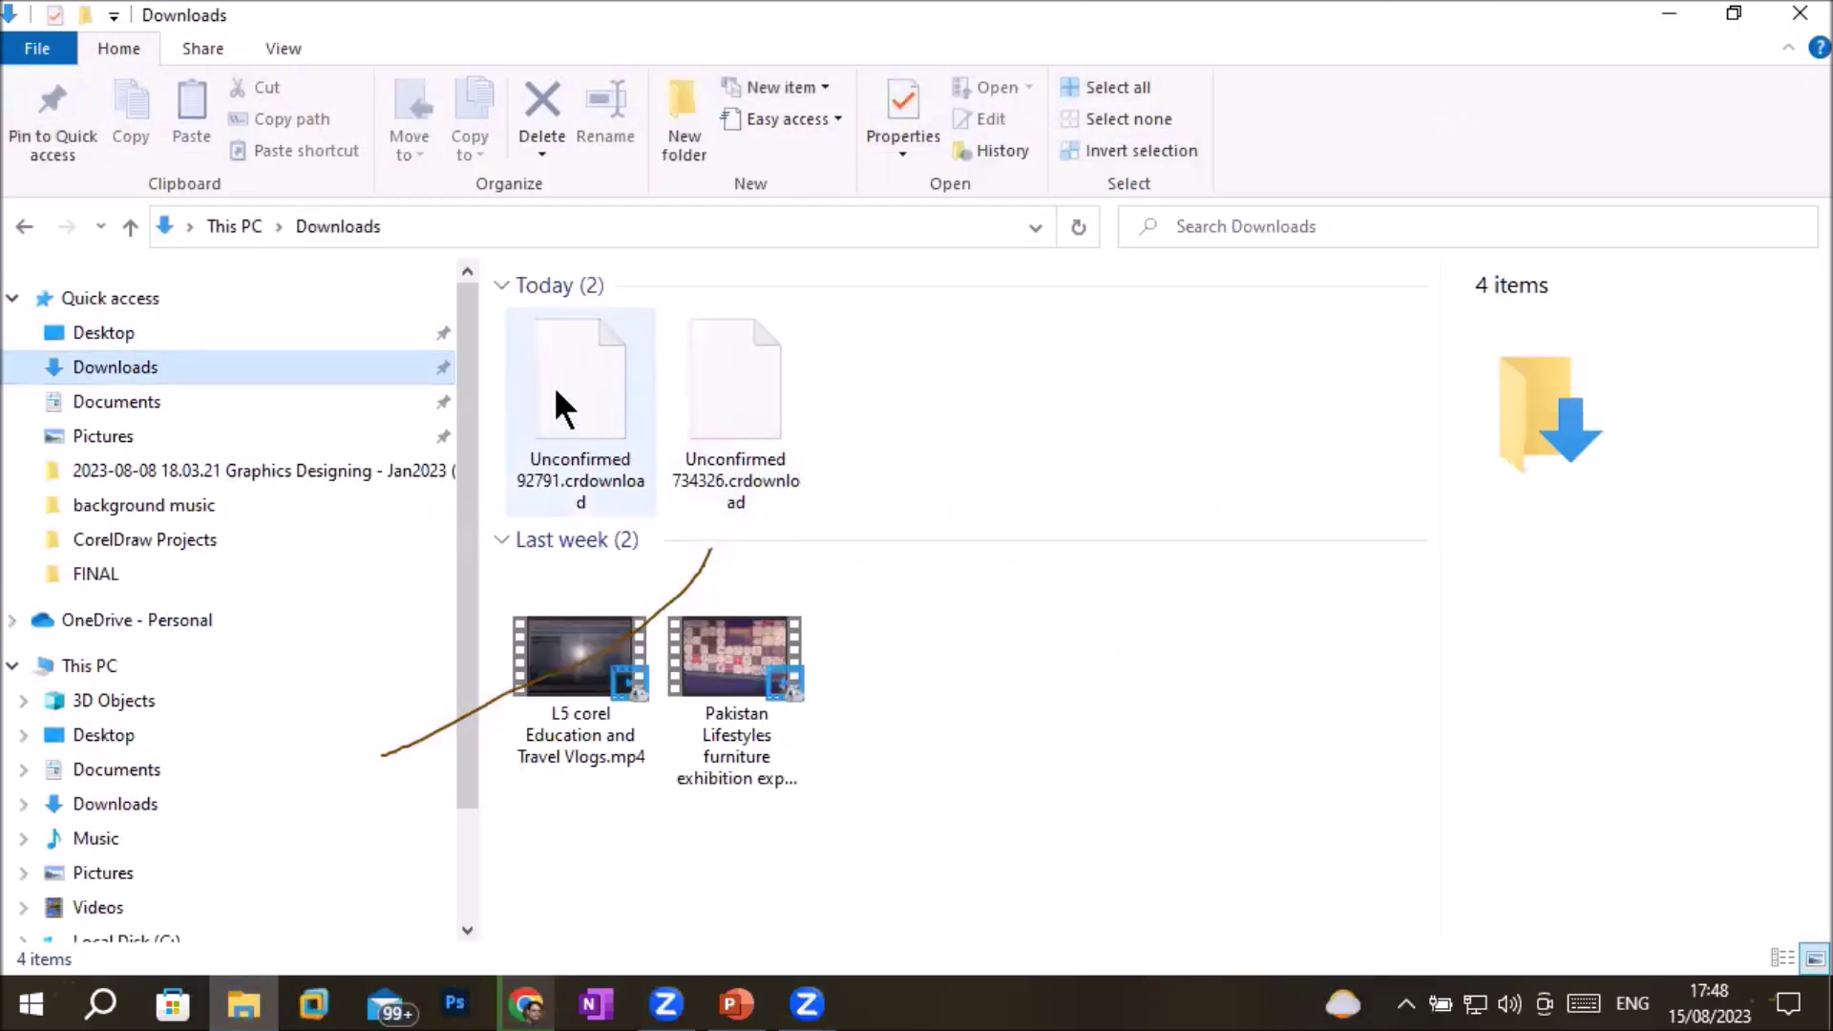
left_click(123, 807)
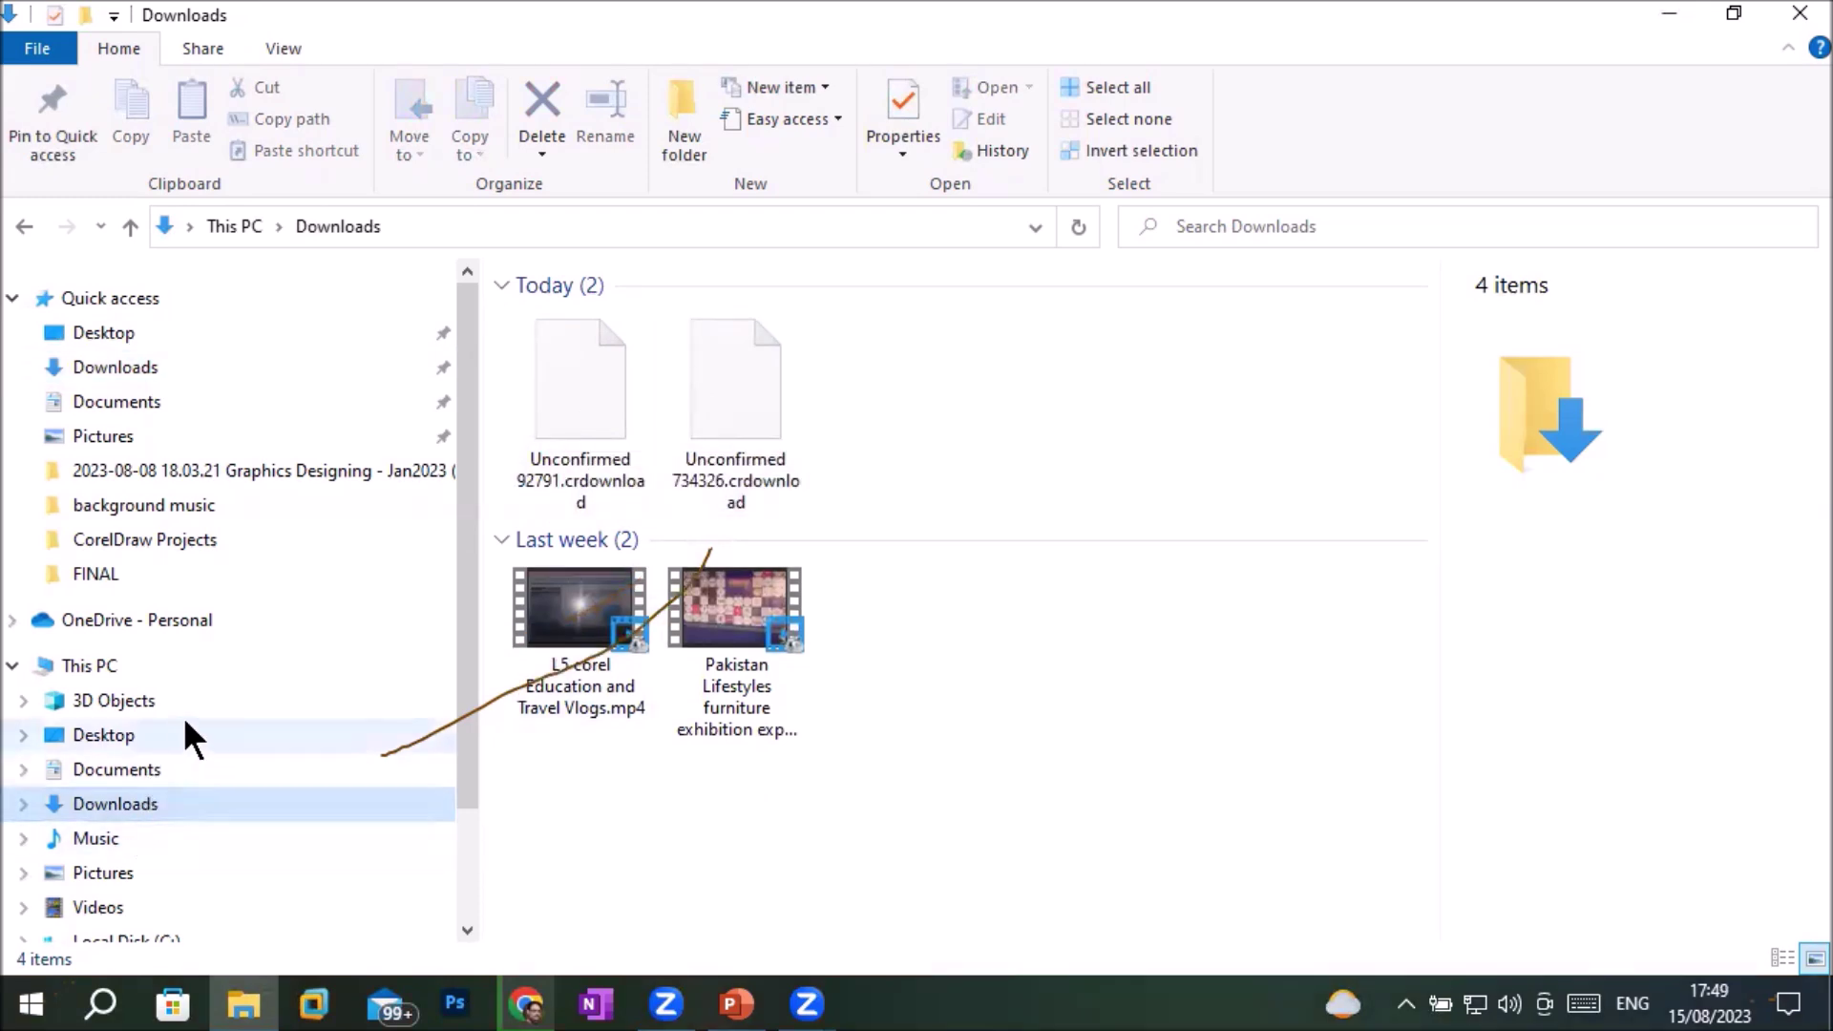
left_click(201, 660)
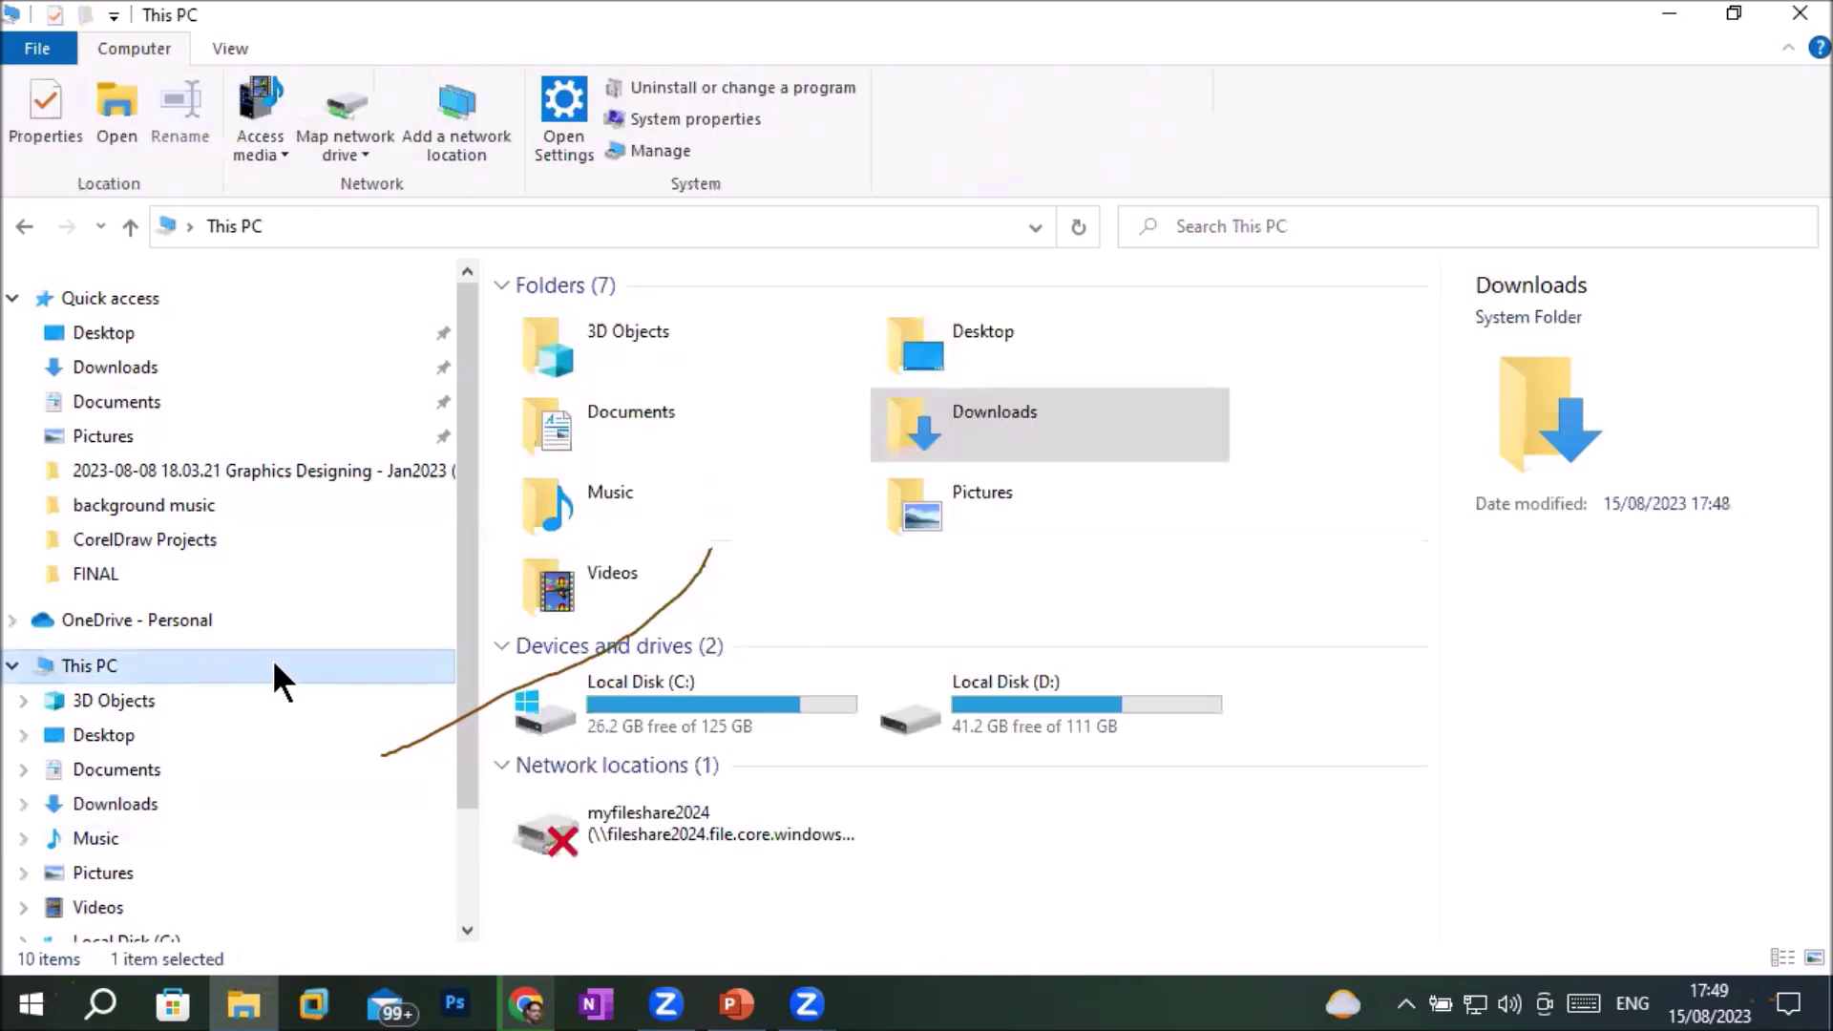
double_click(1040, 690)
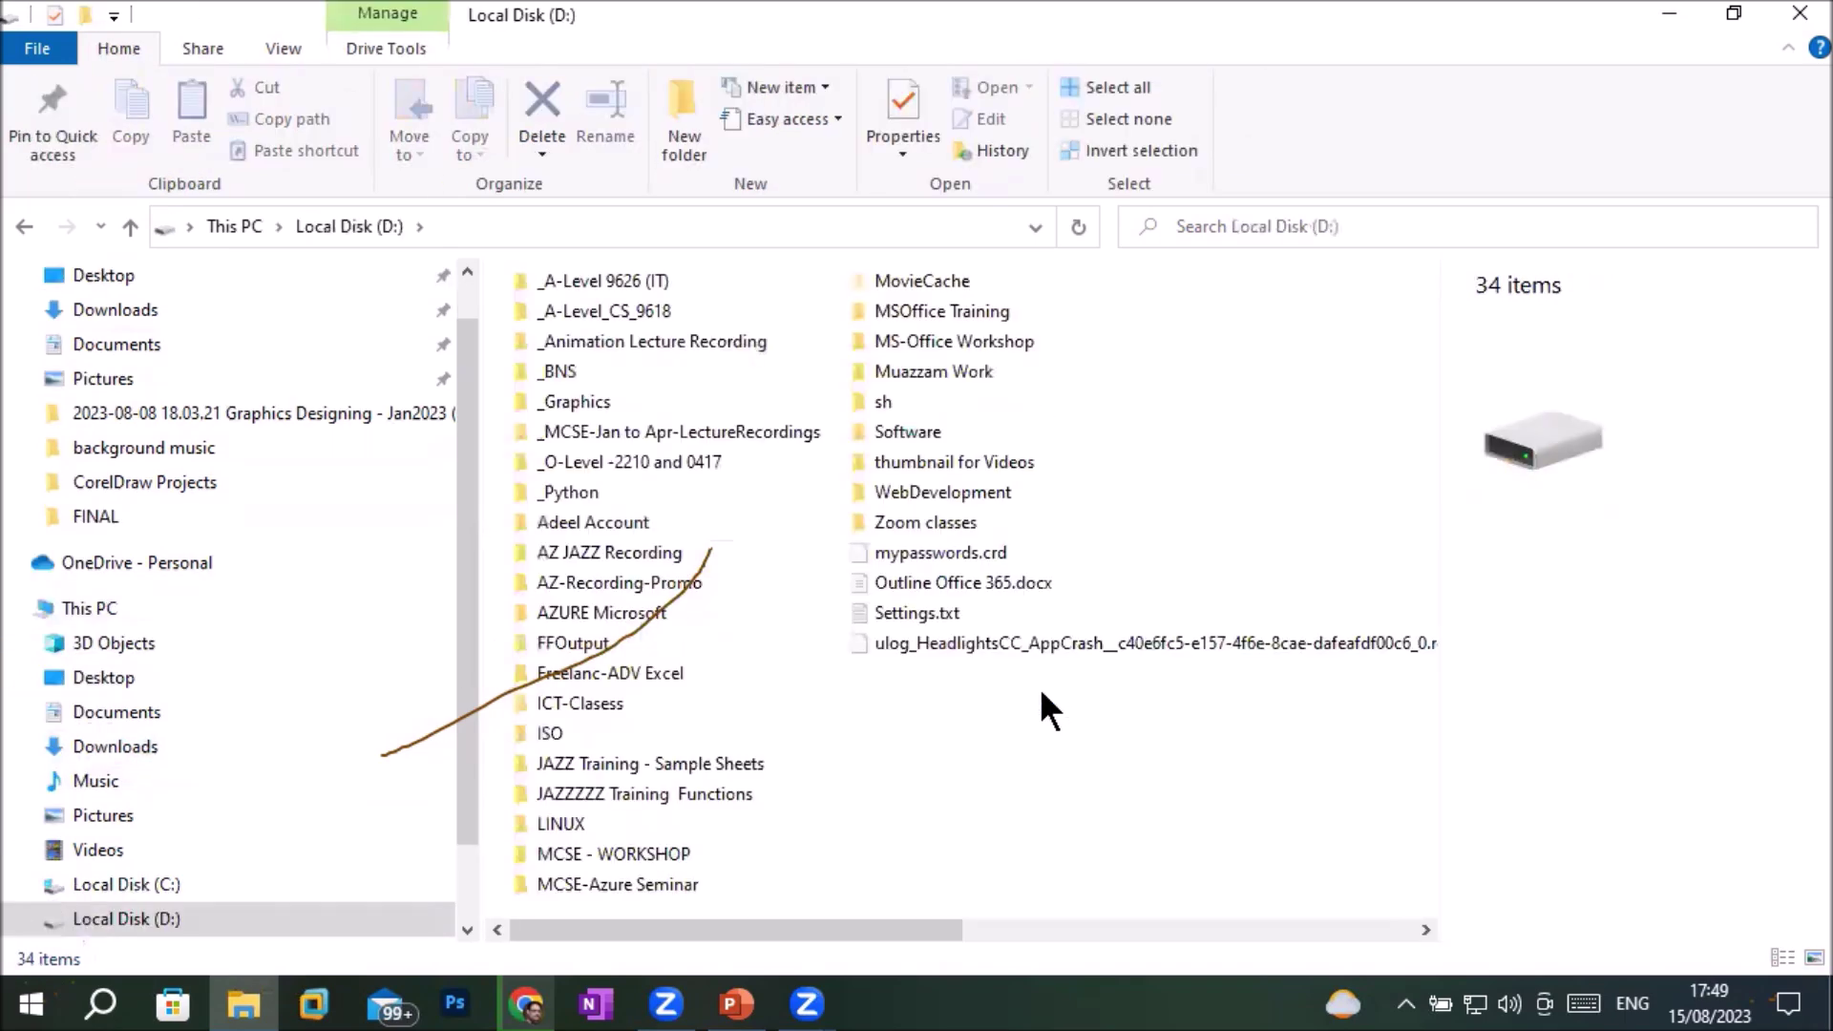
double_click(895, 425)
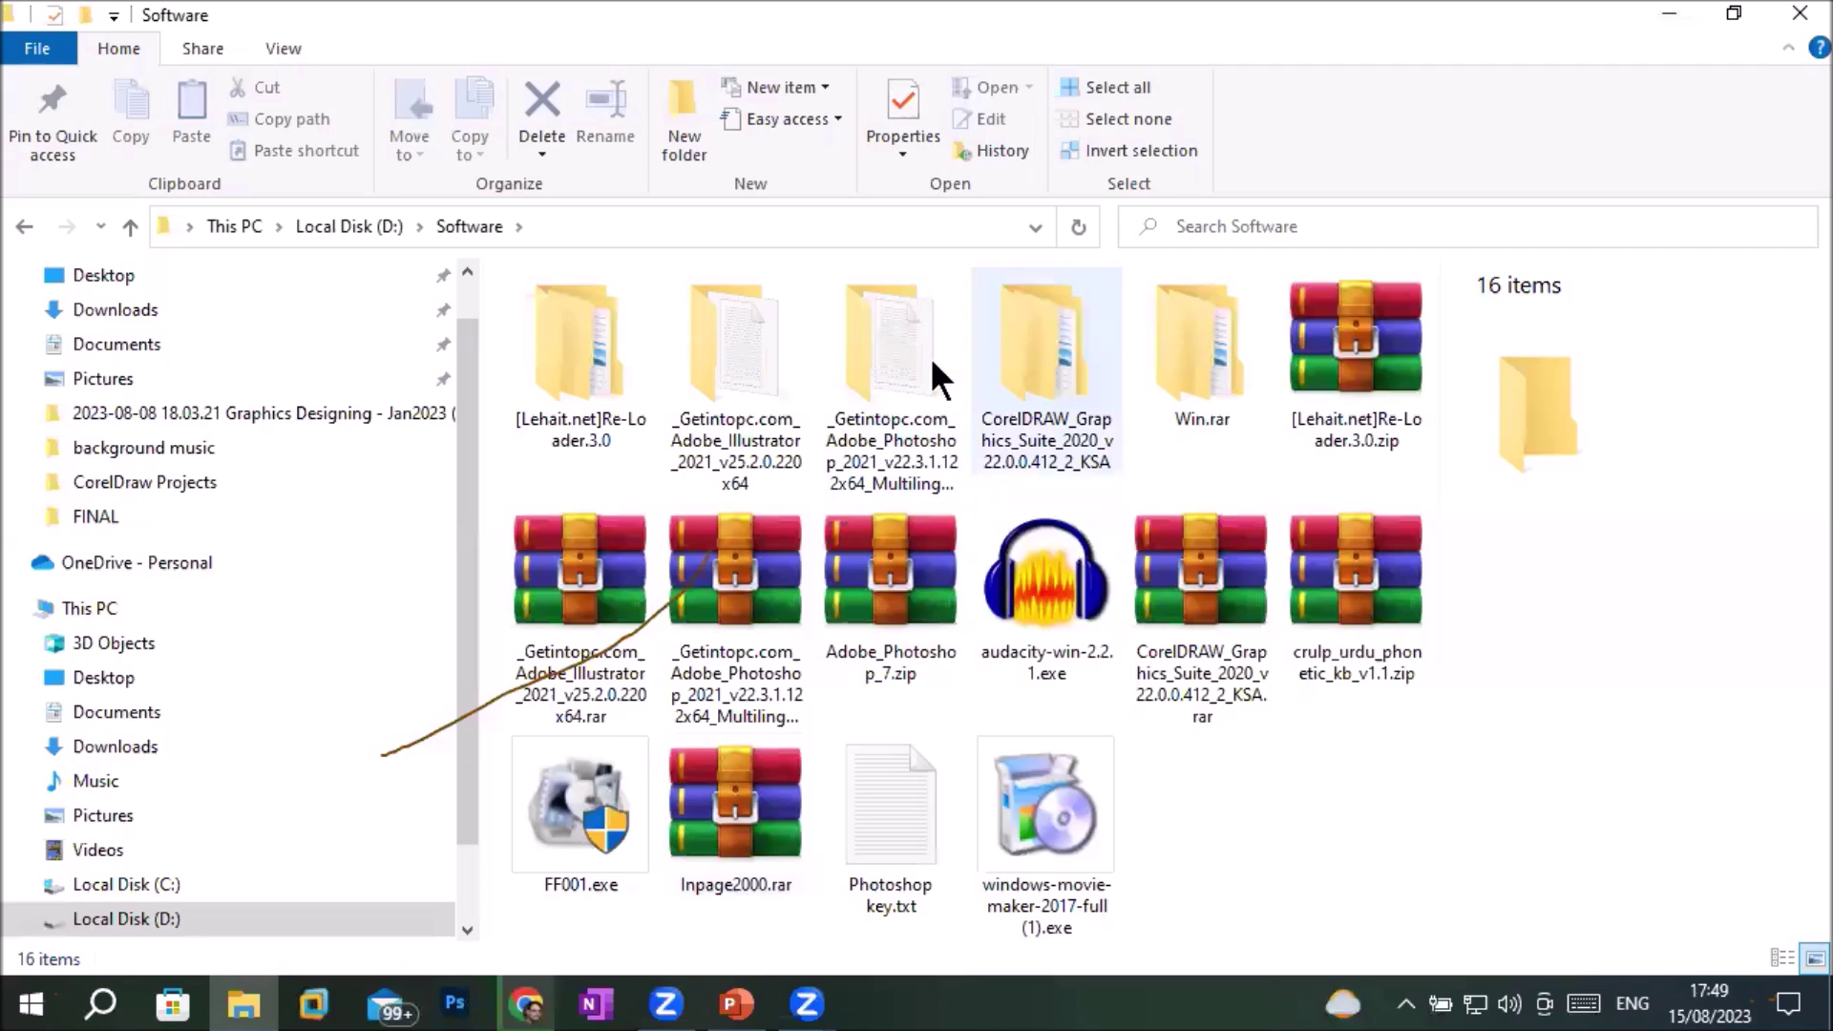
Open the extracted Adobe_Illustrator_2021_v25.2.0.220x64 folder and select Set-up.exe
left_click(714, 357)
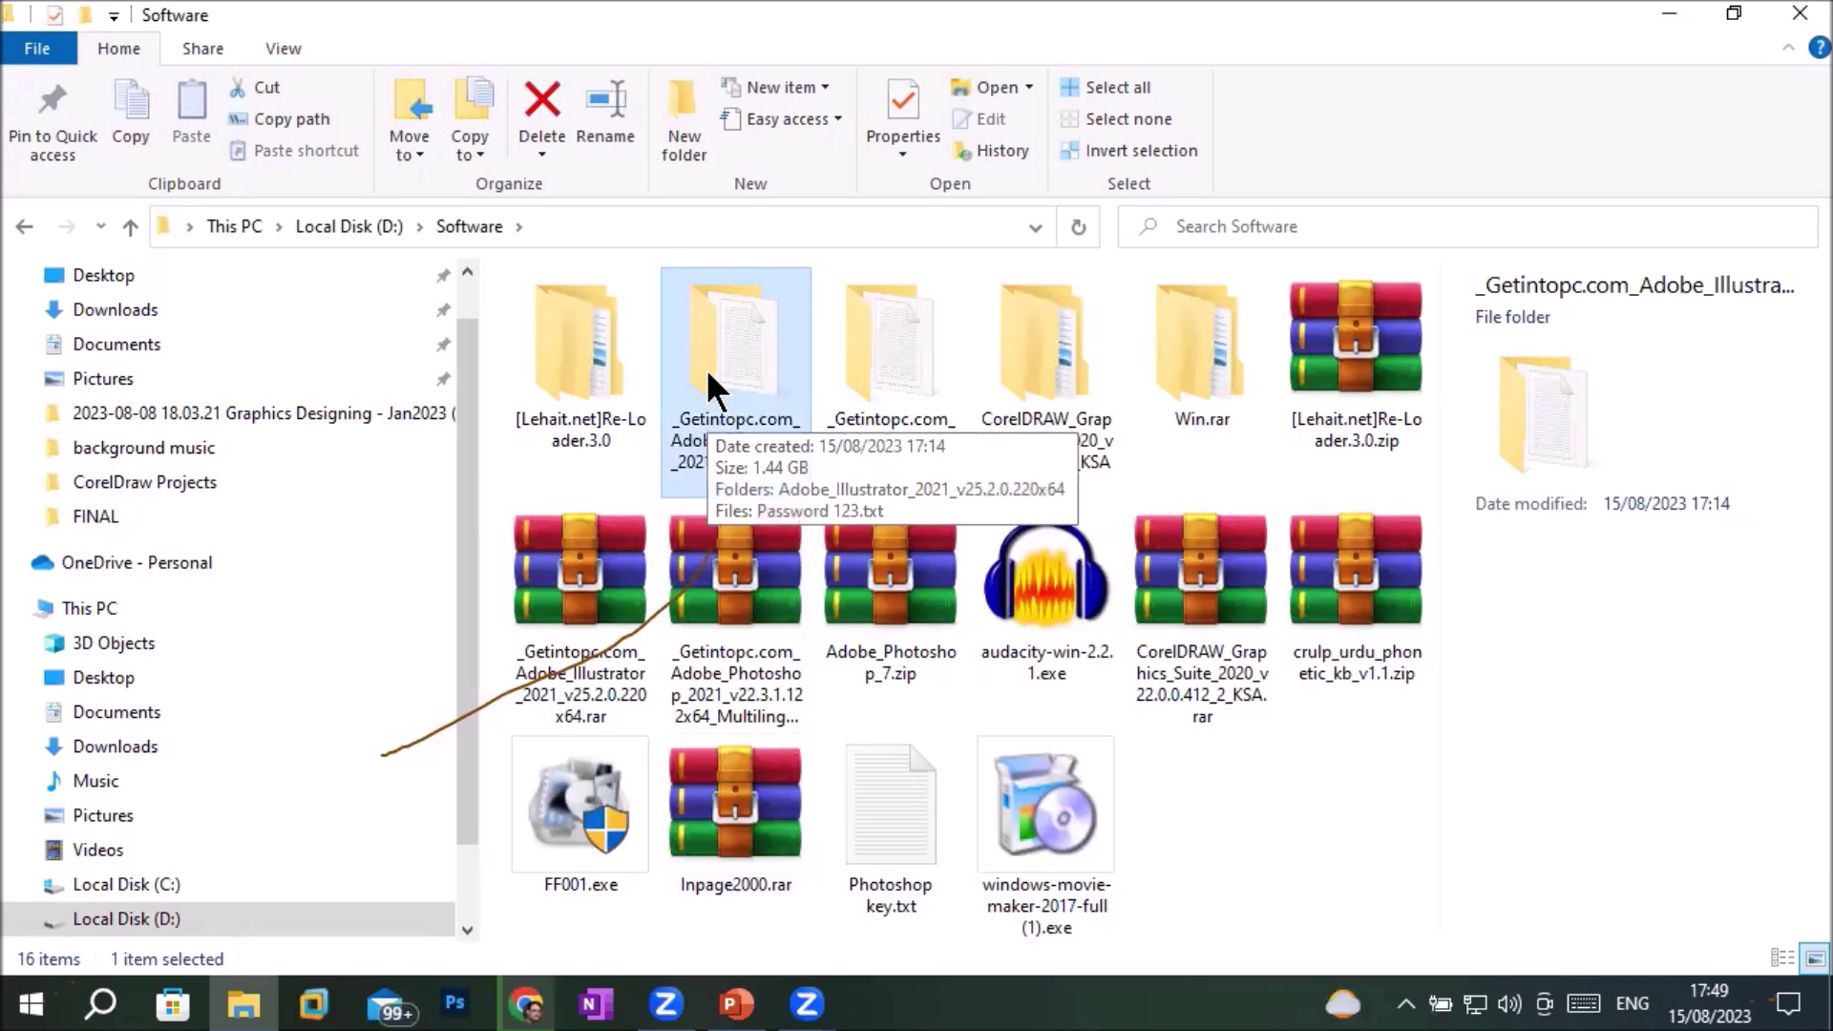
double_click(706, 368)
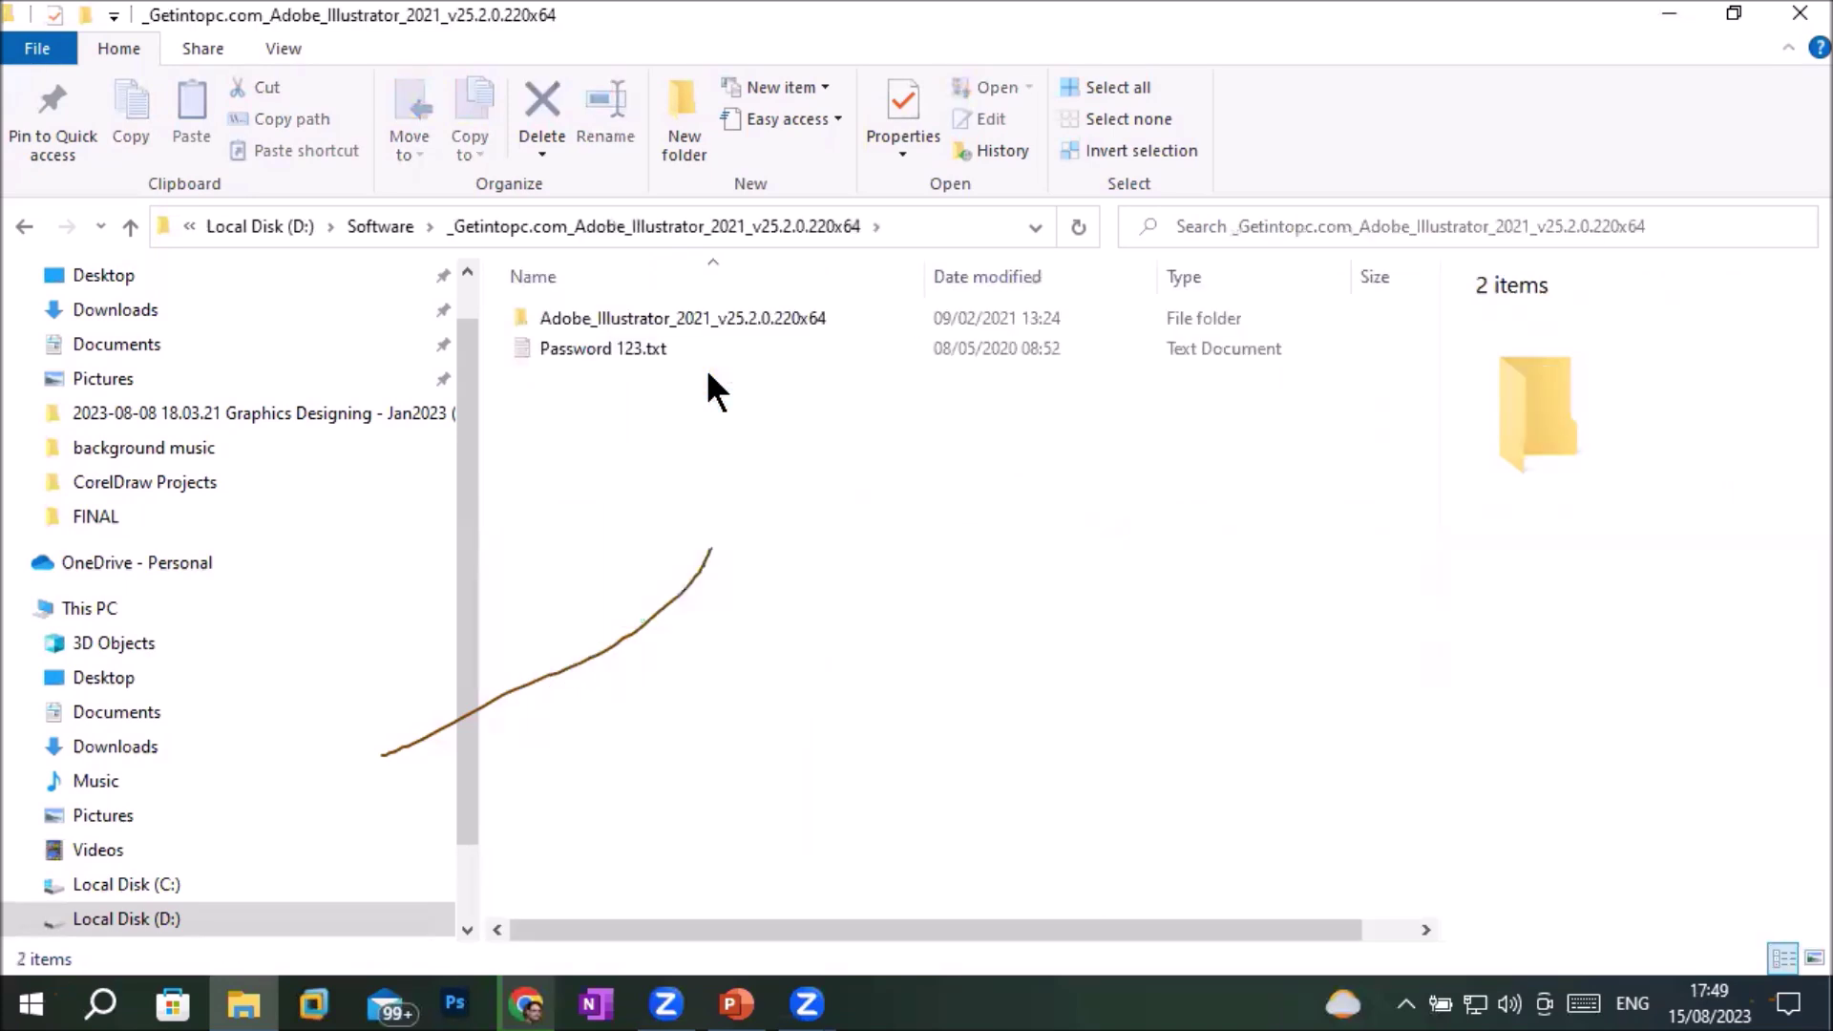
left_click(650, 319)
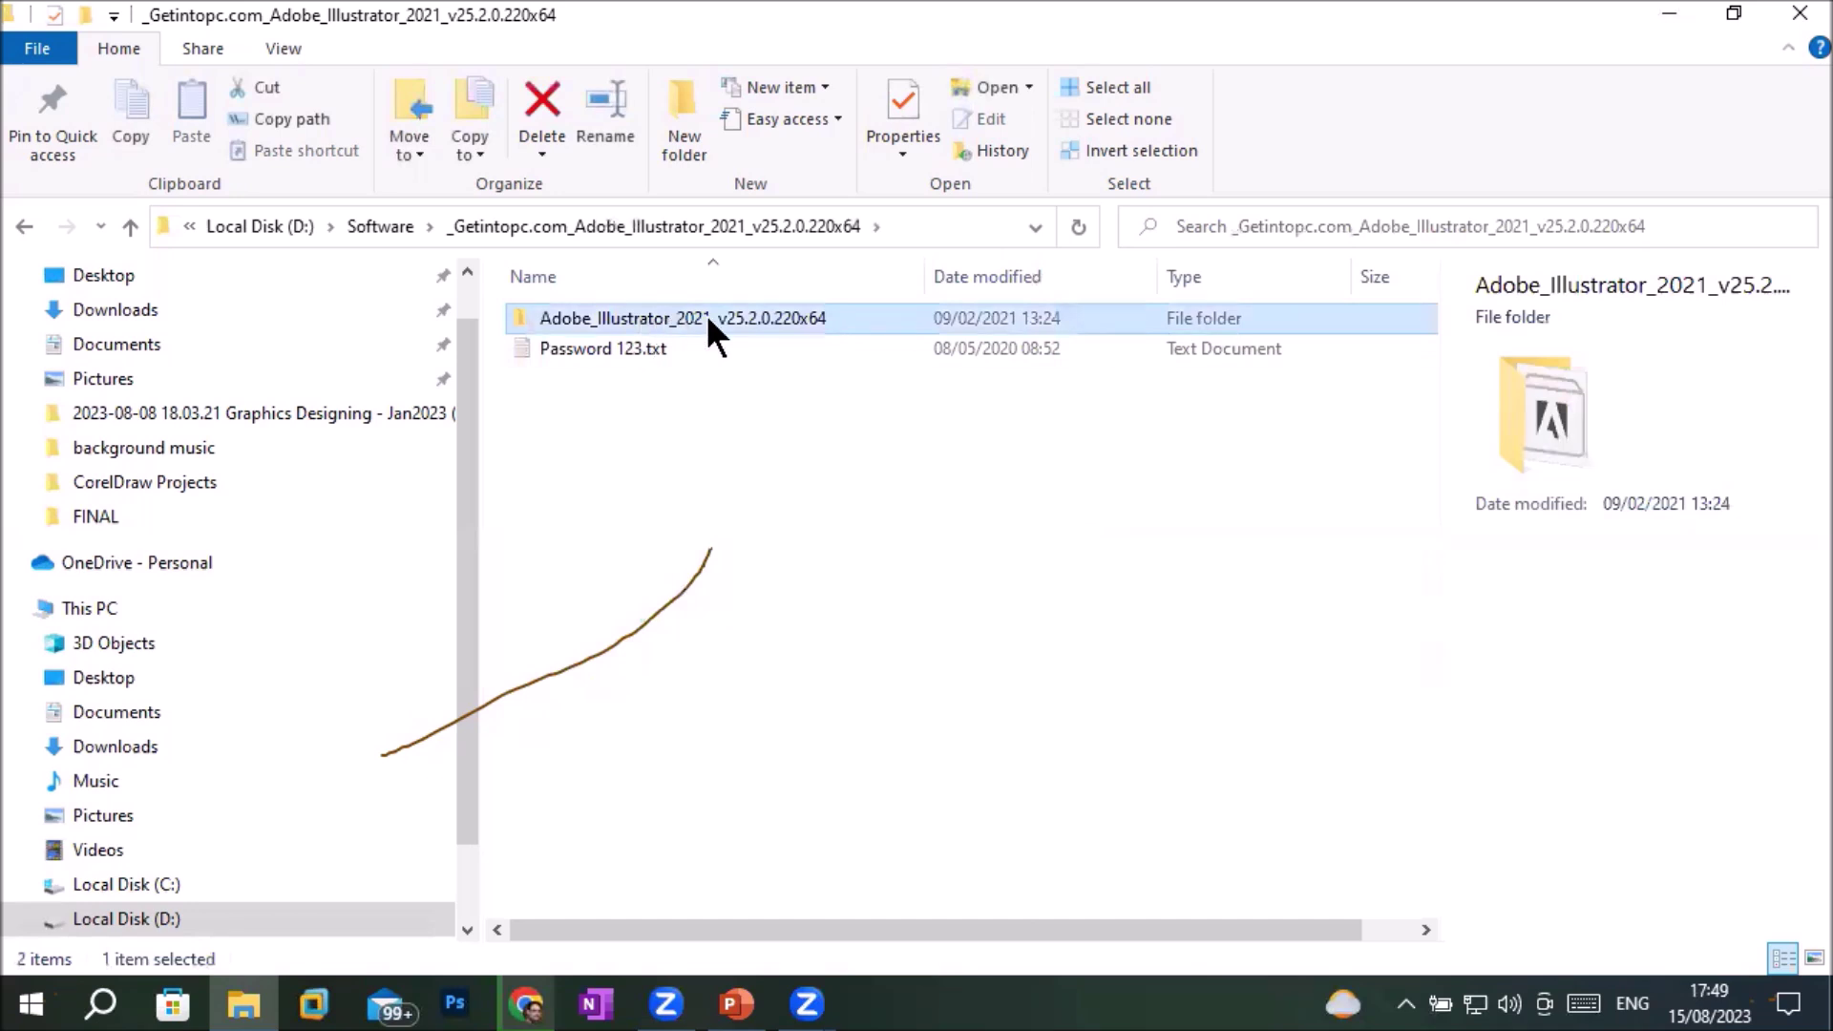
double_click(798, 320)
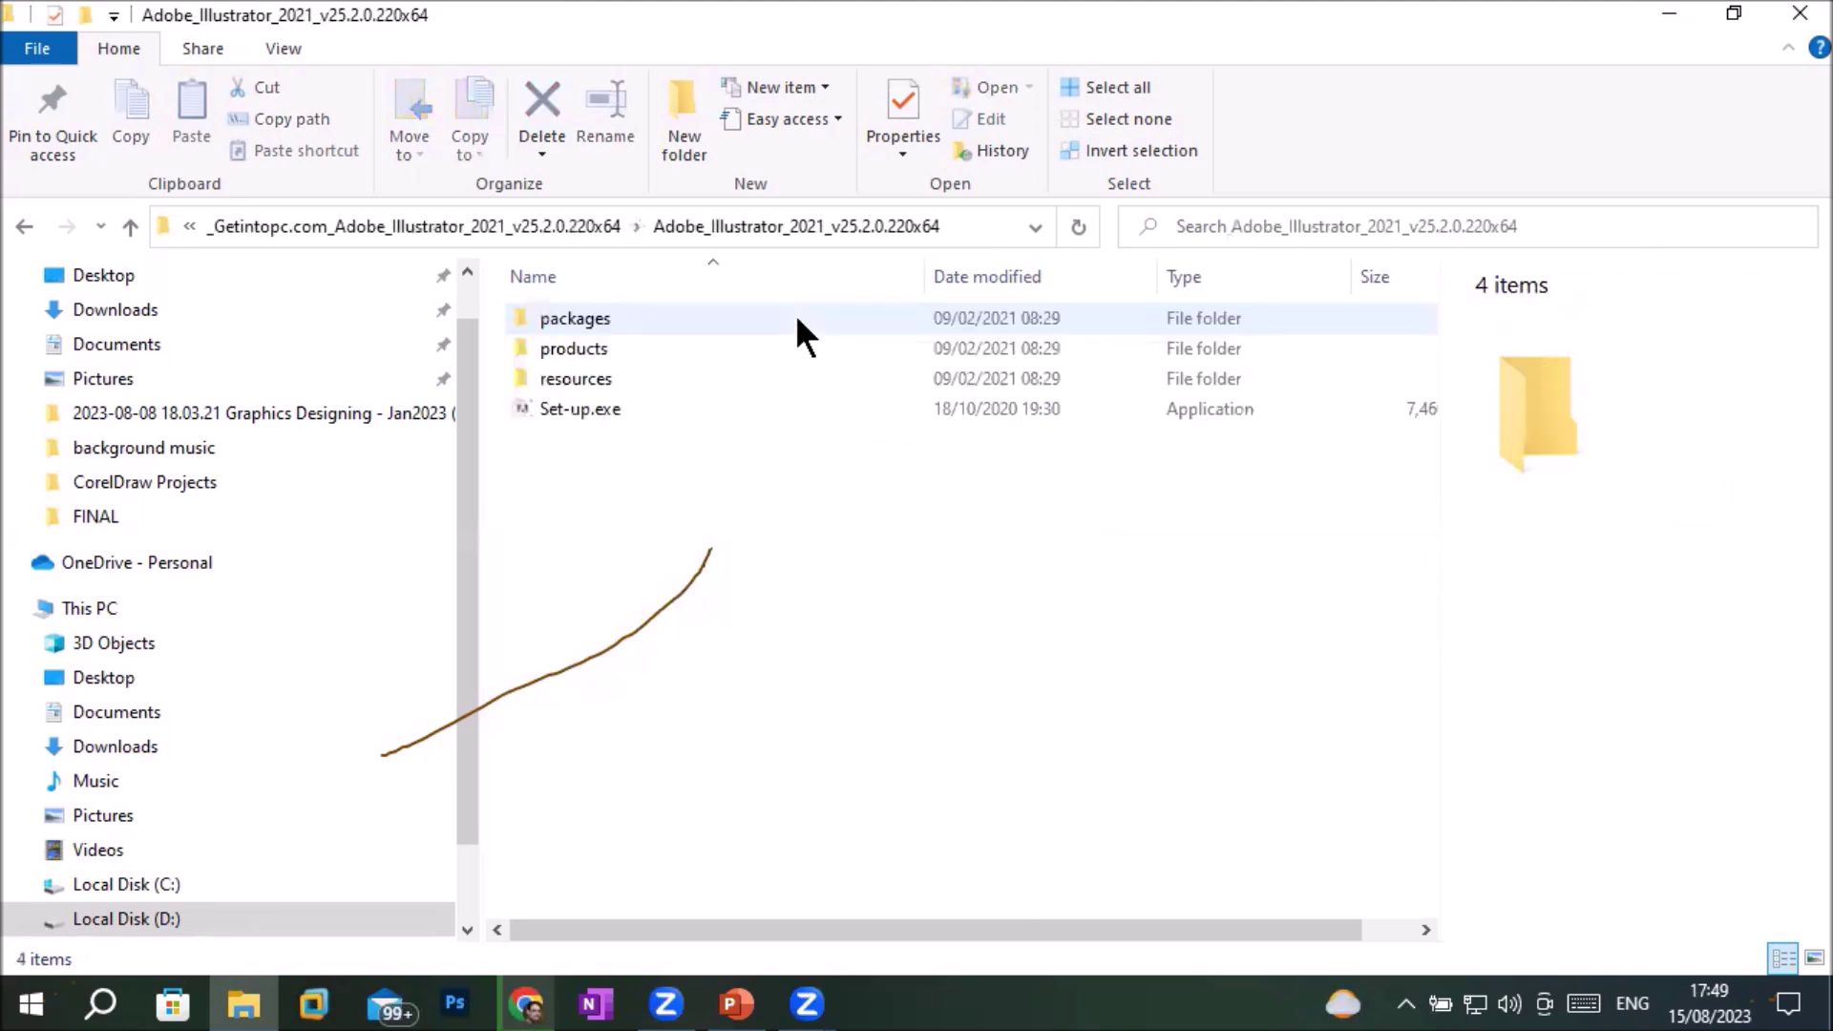
left_click(578, 410)
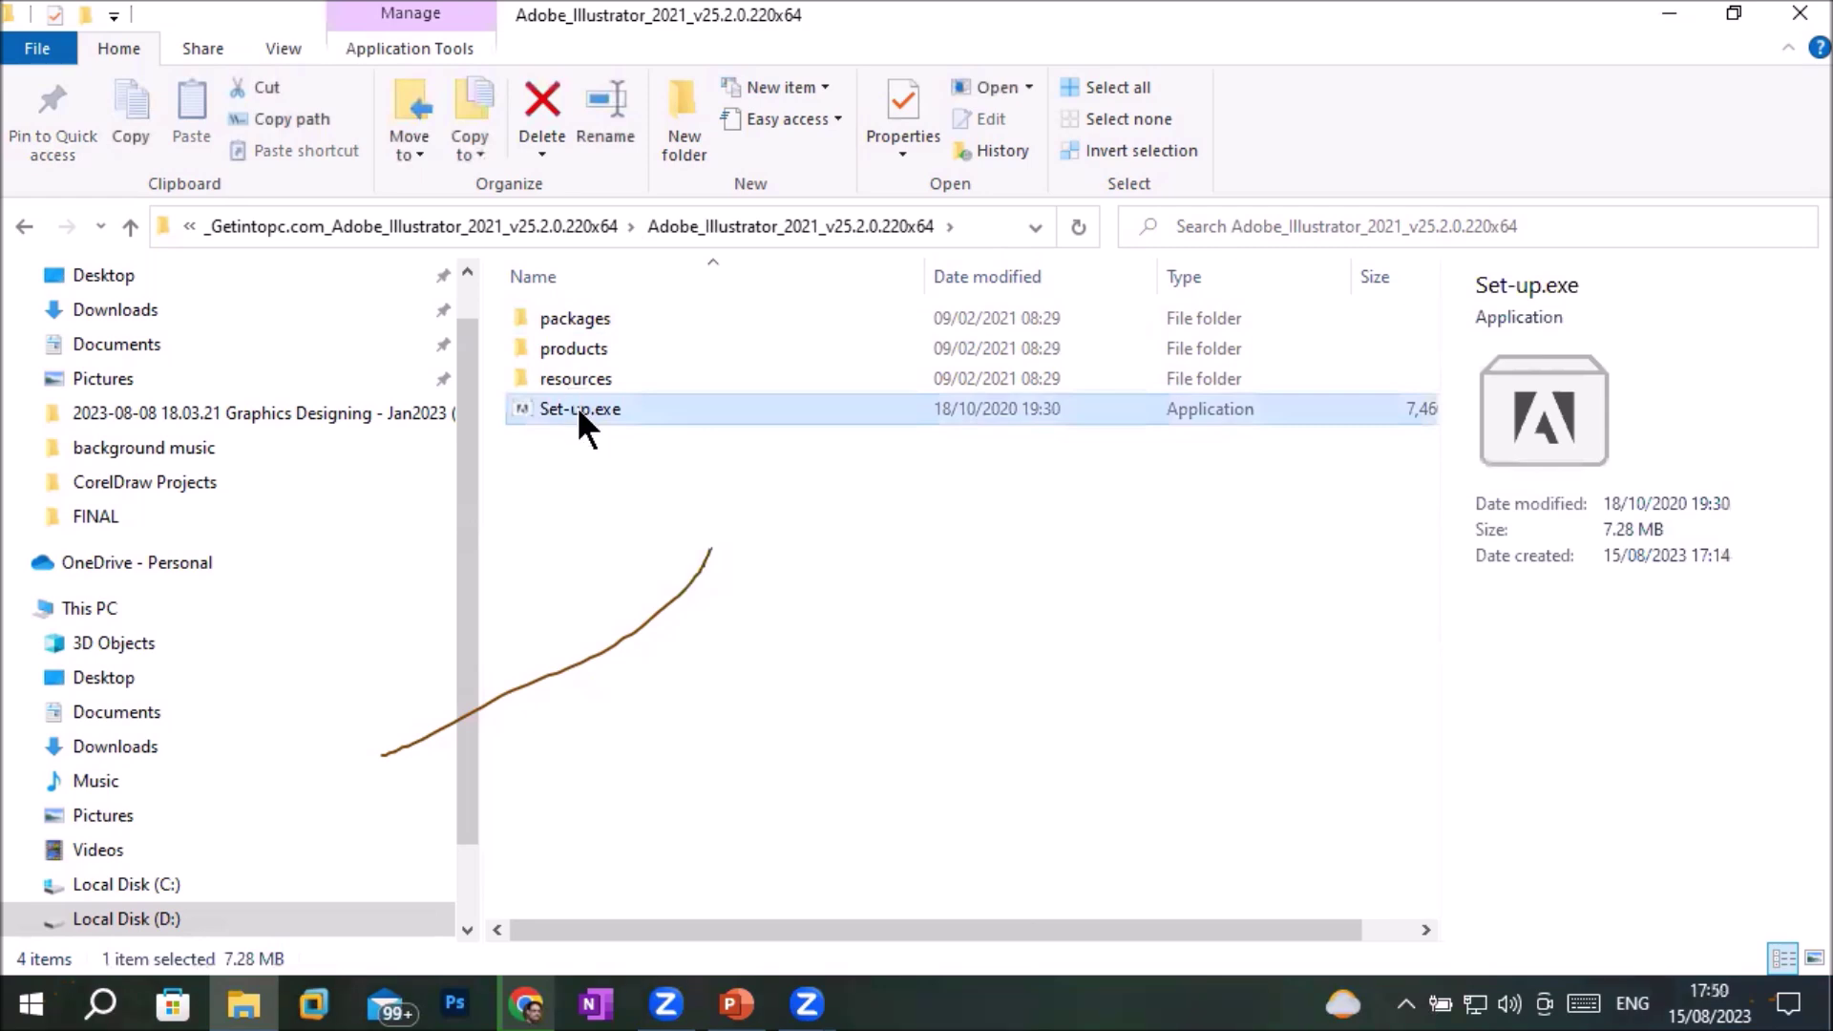
Run Set-up.exe as administrator, keep English (International) and Default Location, continue, then reopen D:\Software
right_click(578, 408)
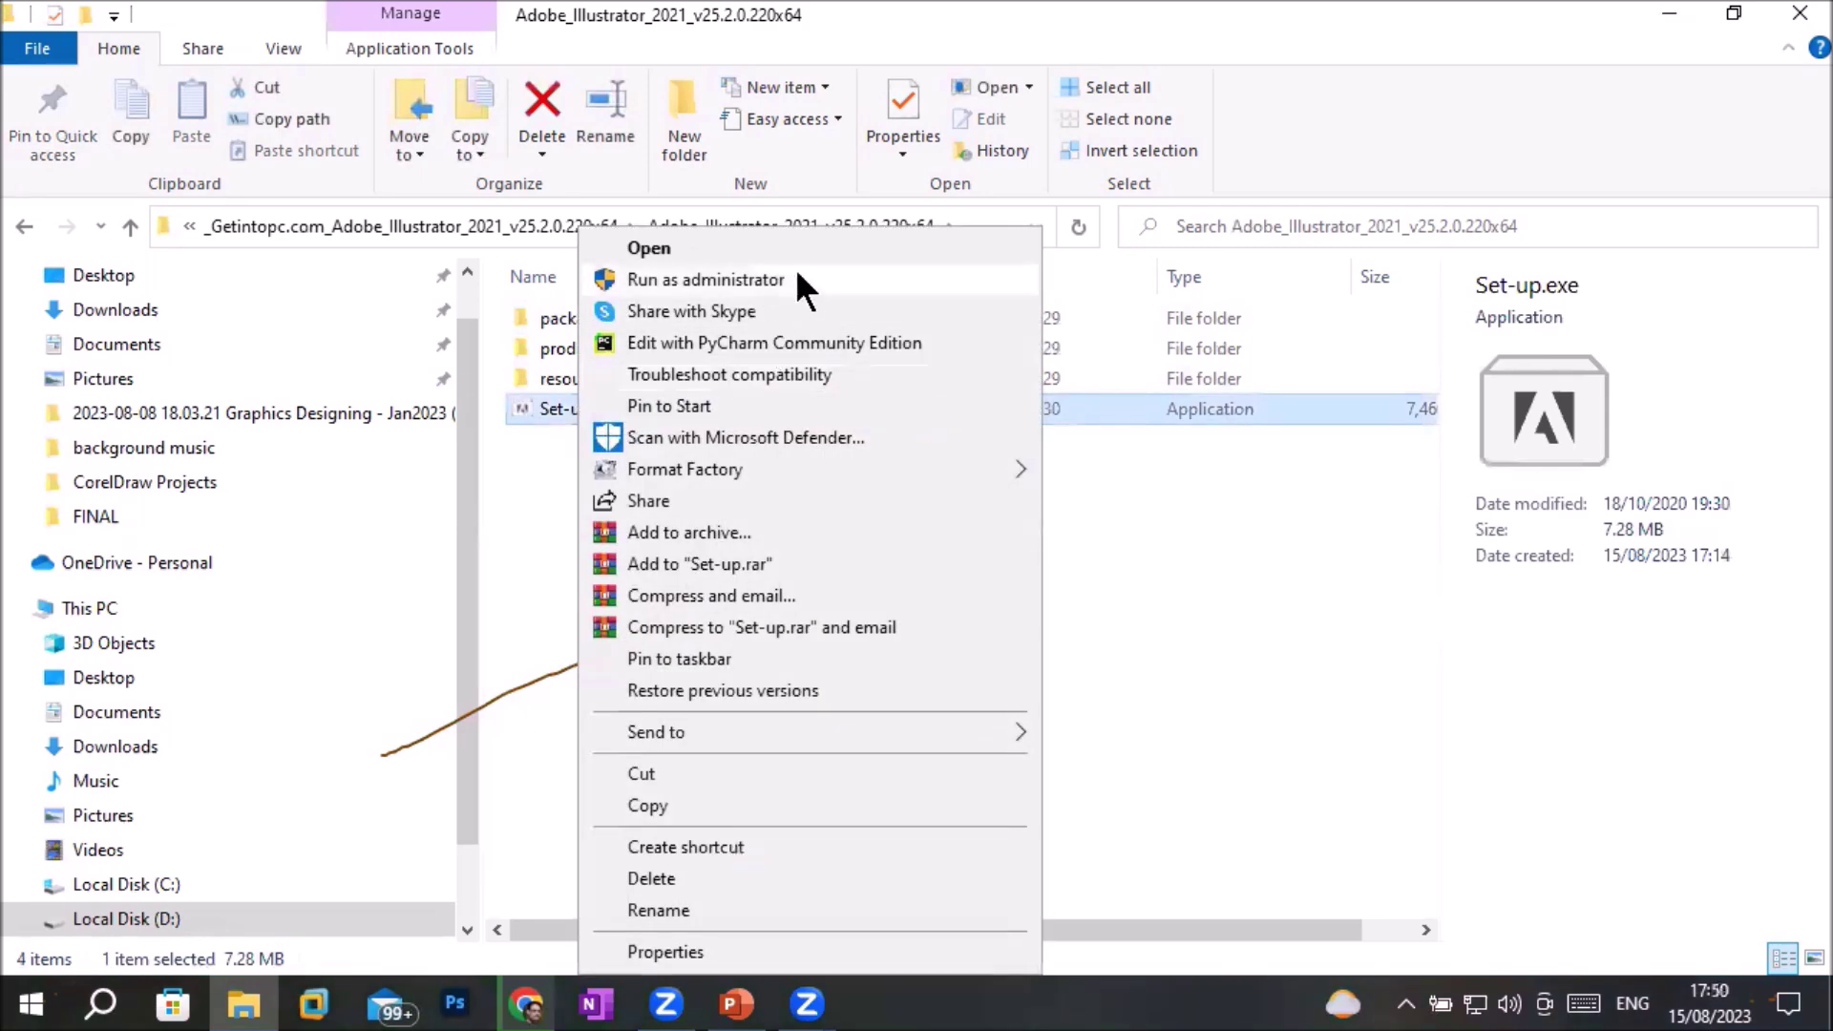
left_click(797, 277)
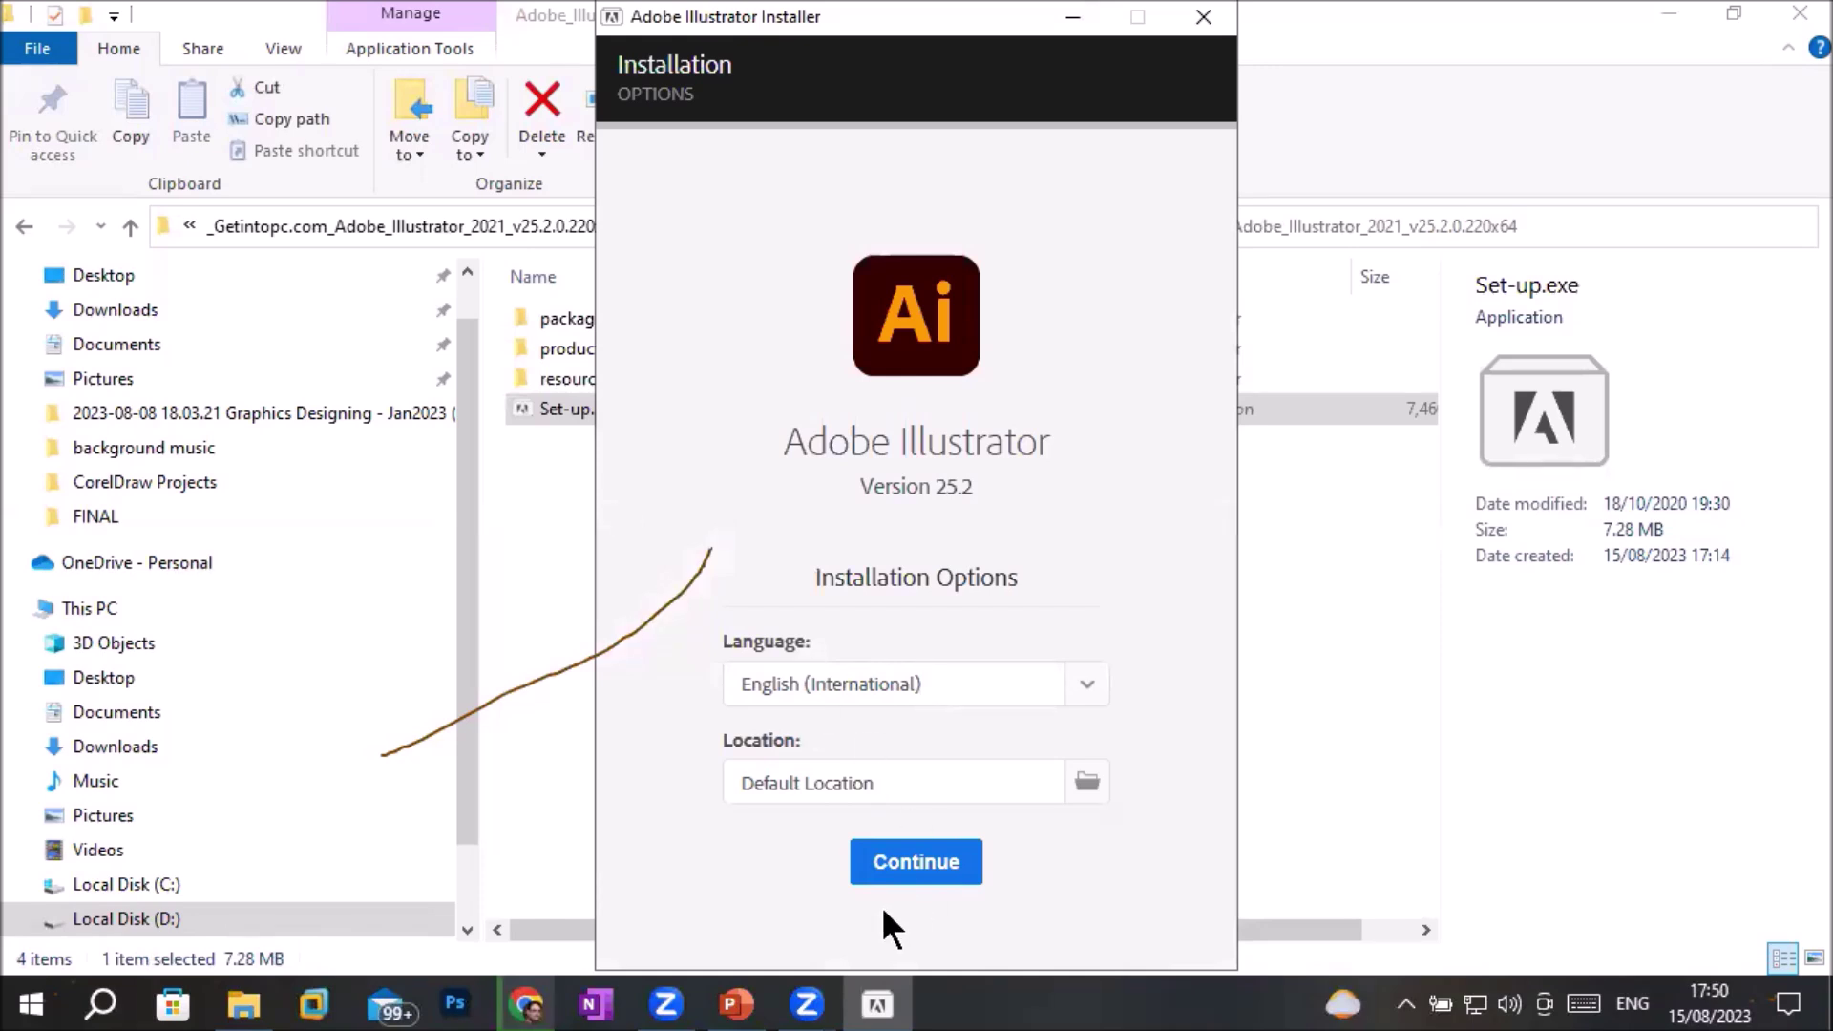
left_click(925, 702)
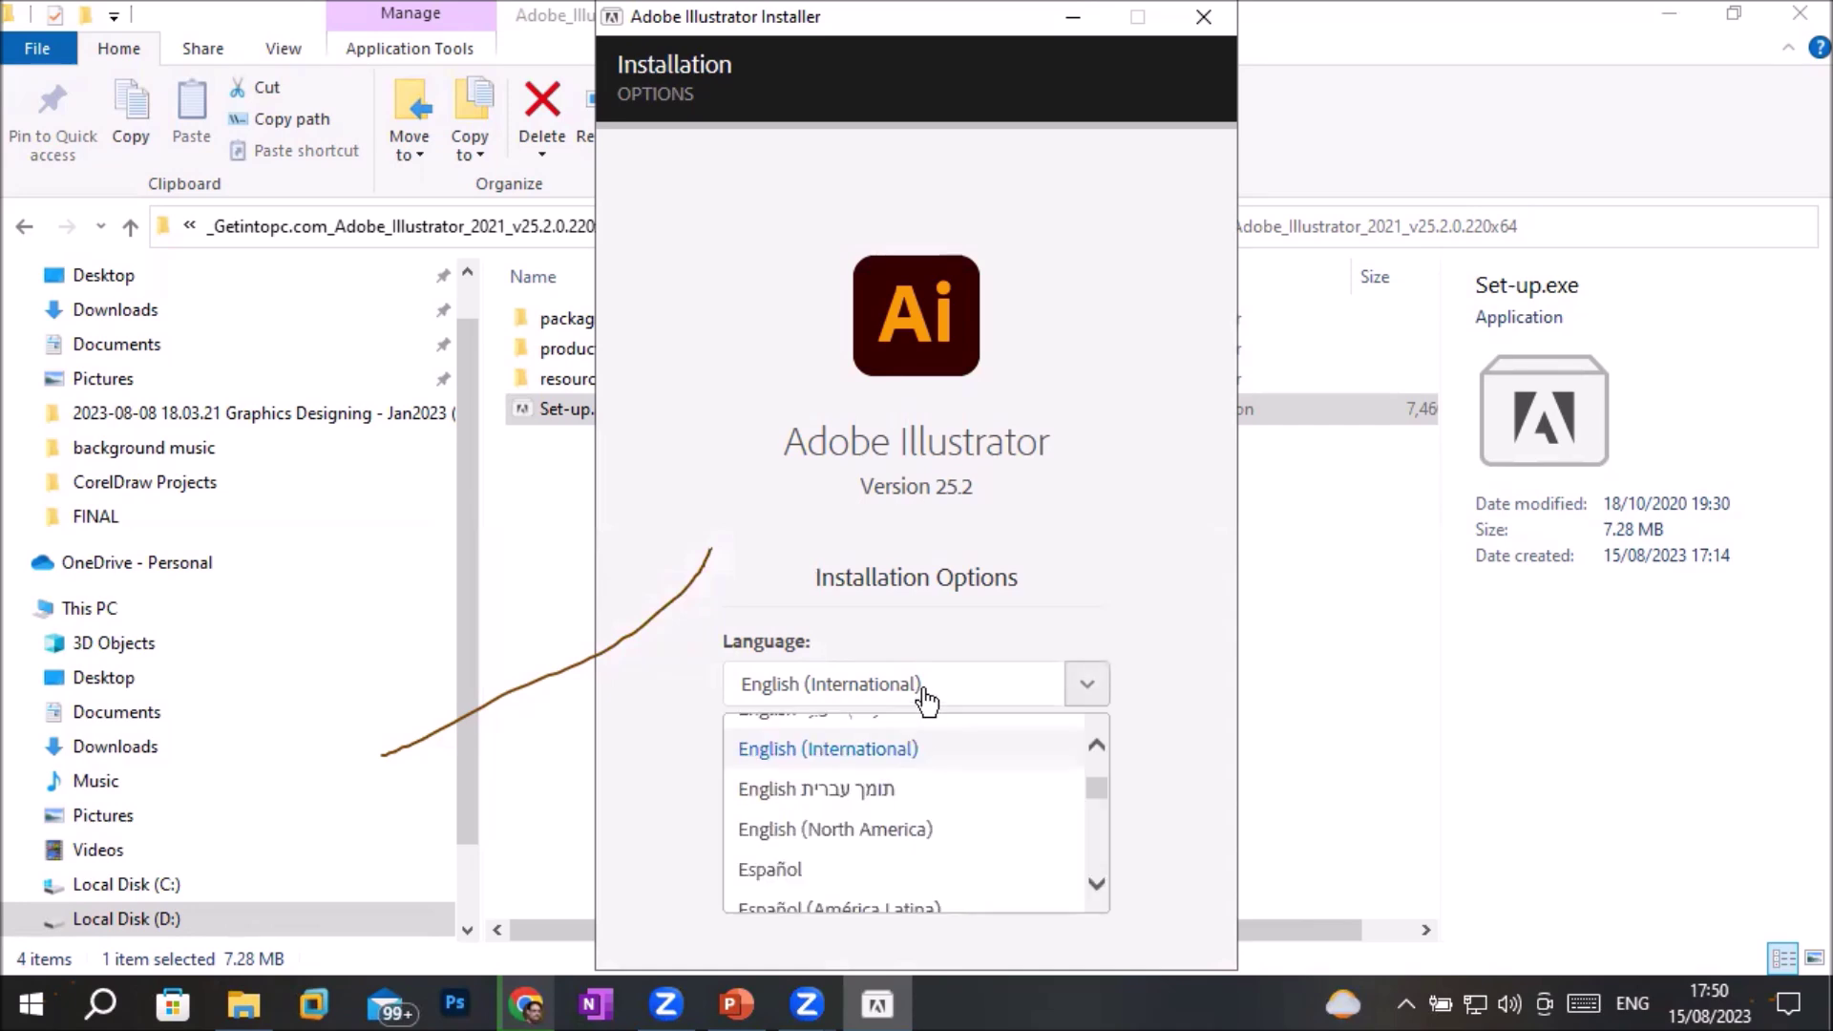
left_click(925, 702)
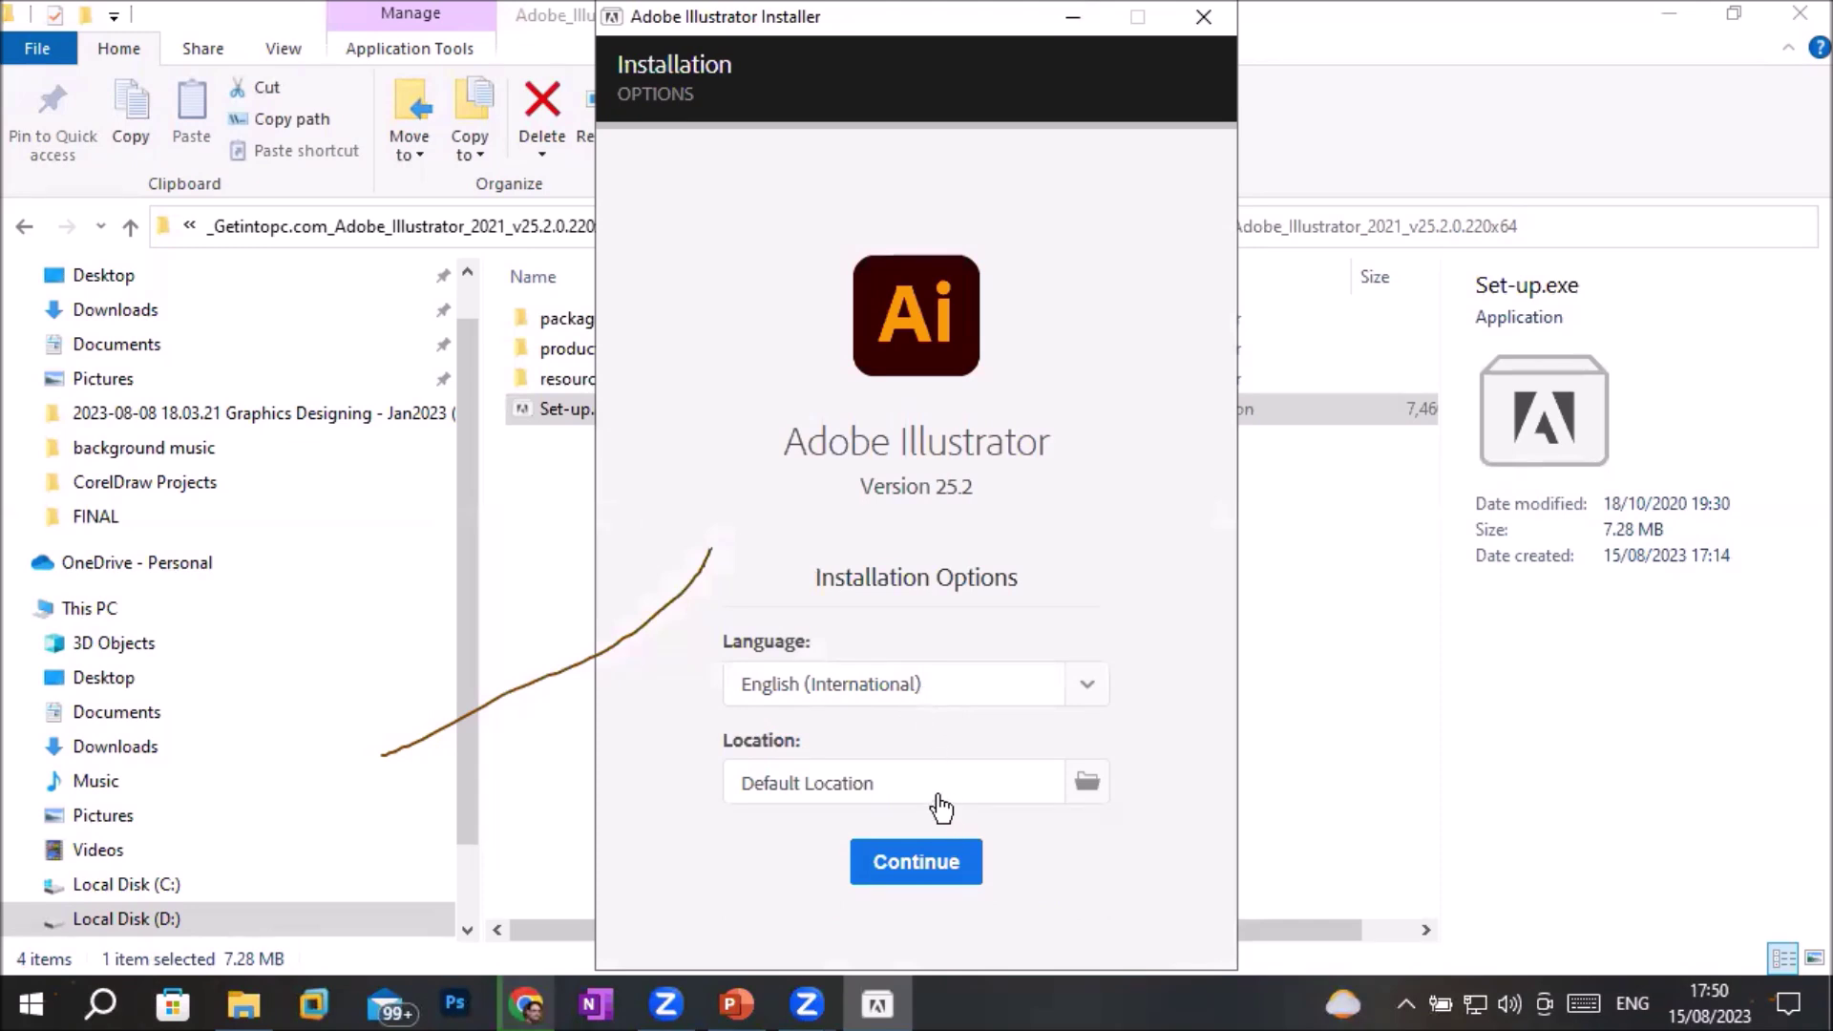
left_click(925, 865)
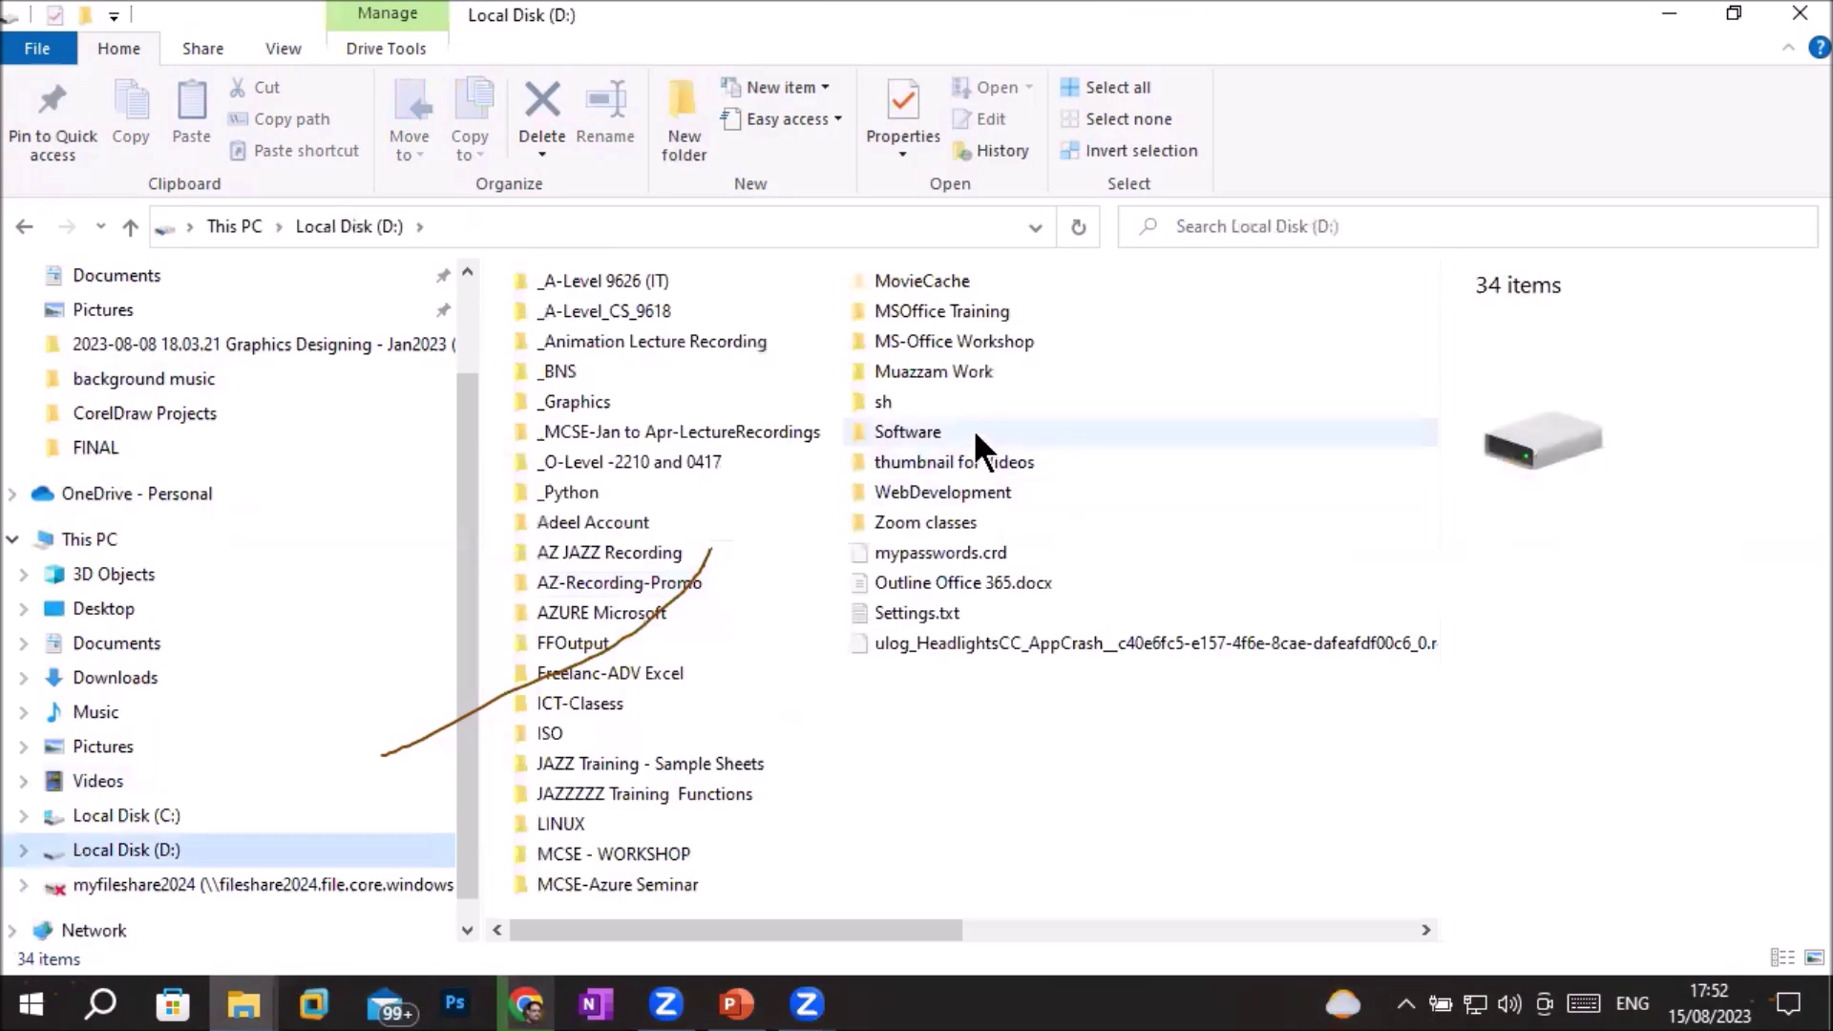
double_click(972, 428)
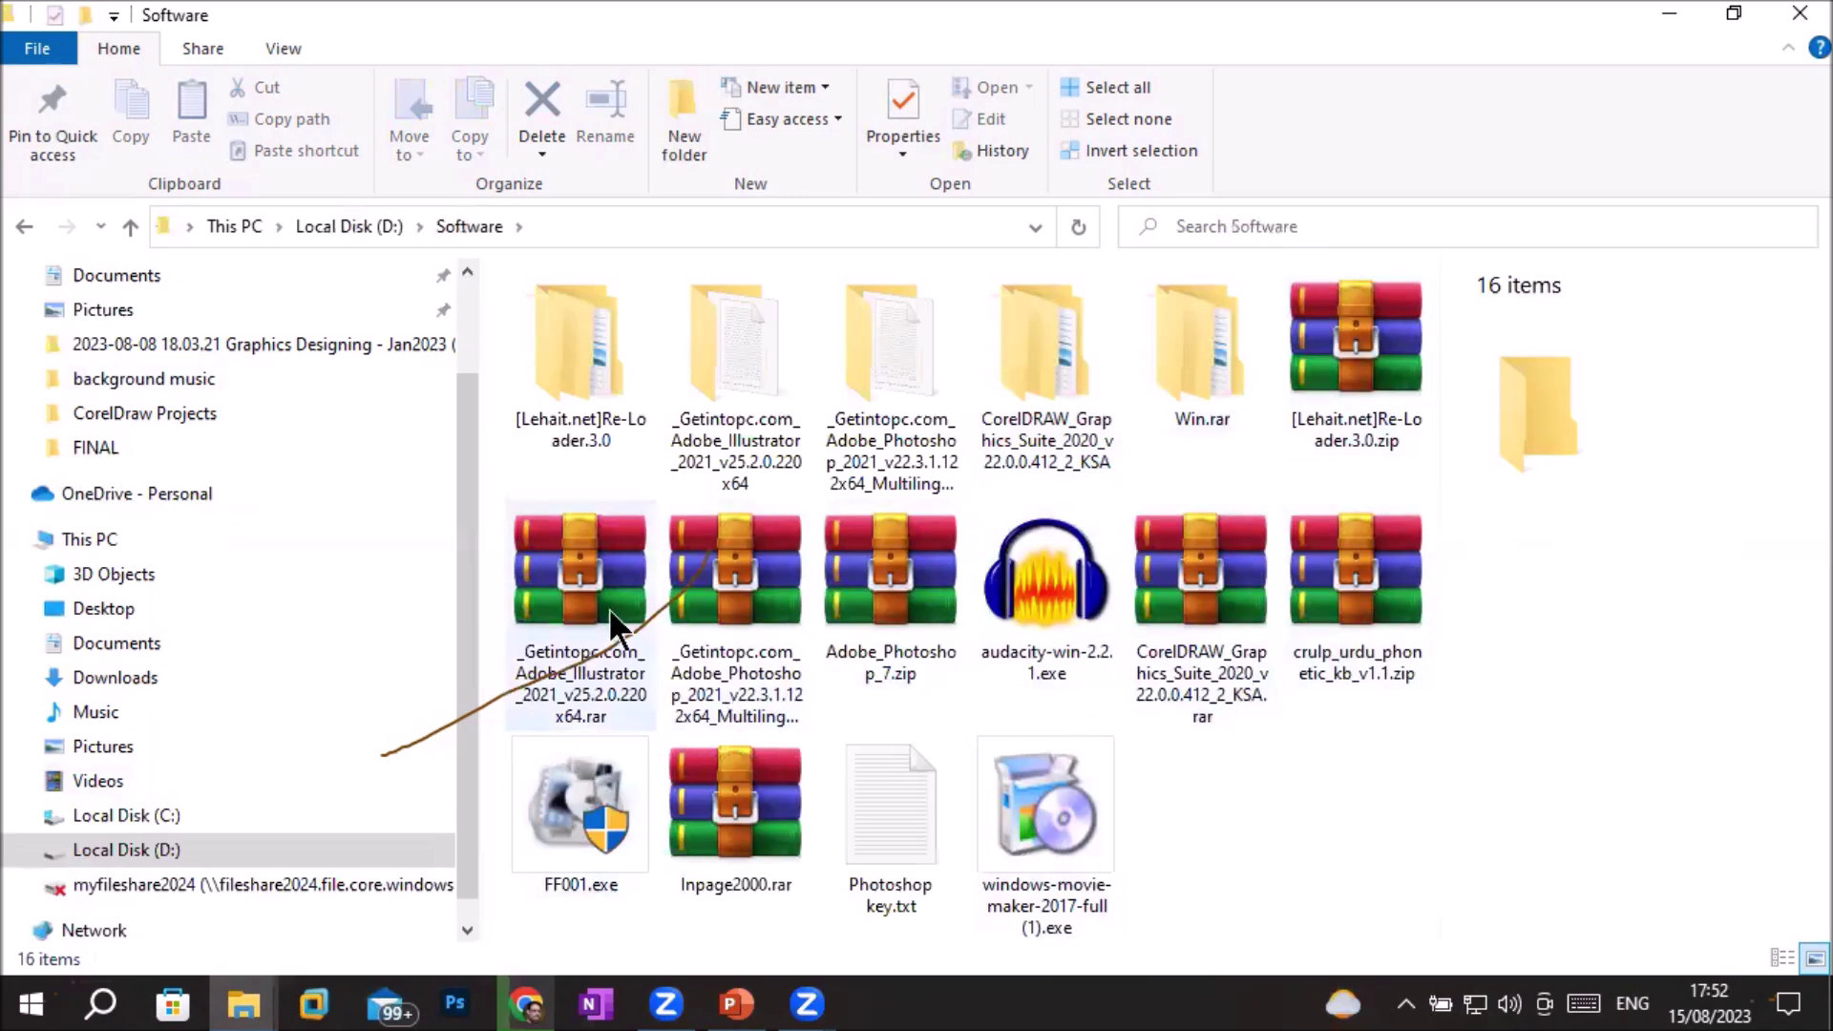
Bring up the right-click menu for _Getintopc.com_Adobe_Illustrator_2021_v25.2.0.220x64.rar to show its extraction options
left_click(557, 569)
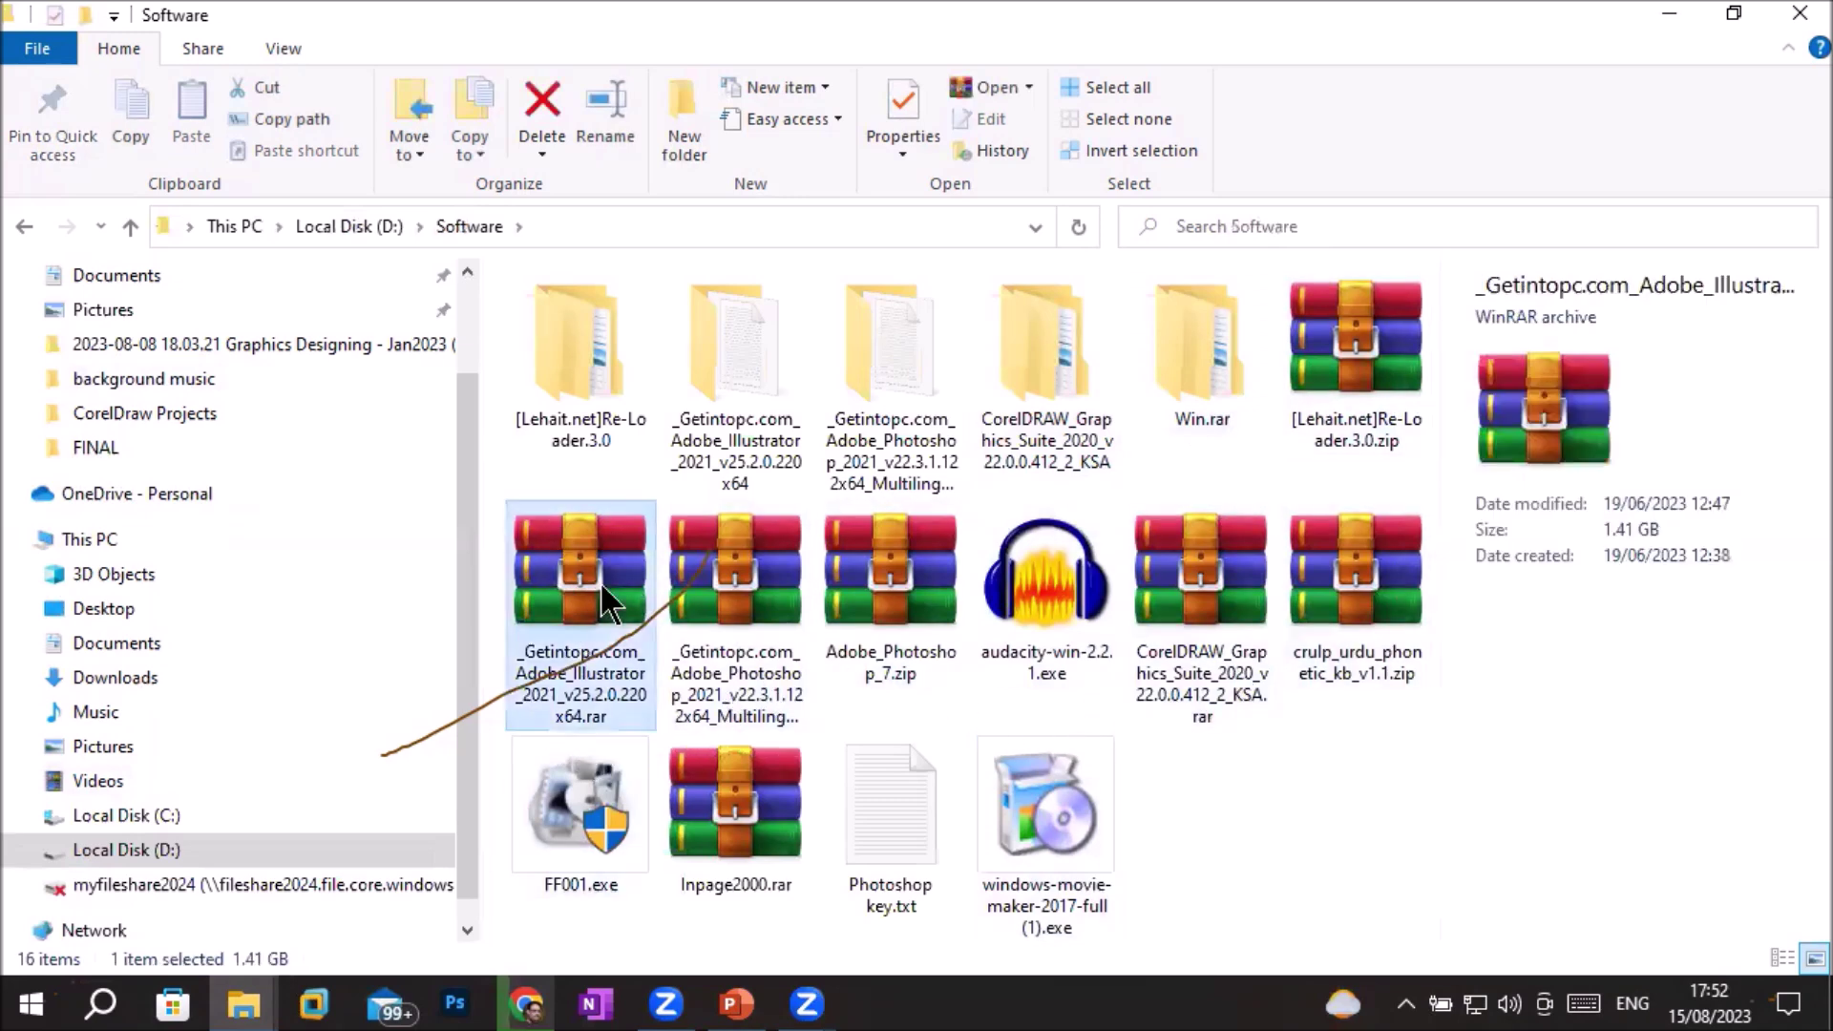
right_click(544, 572)
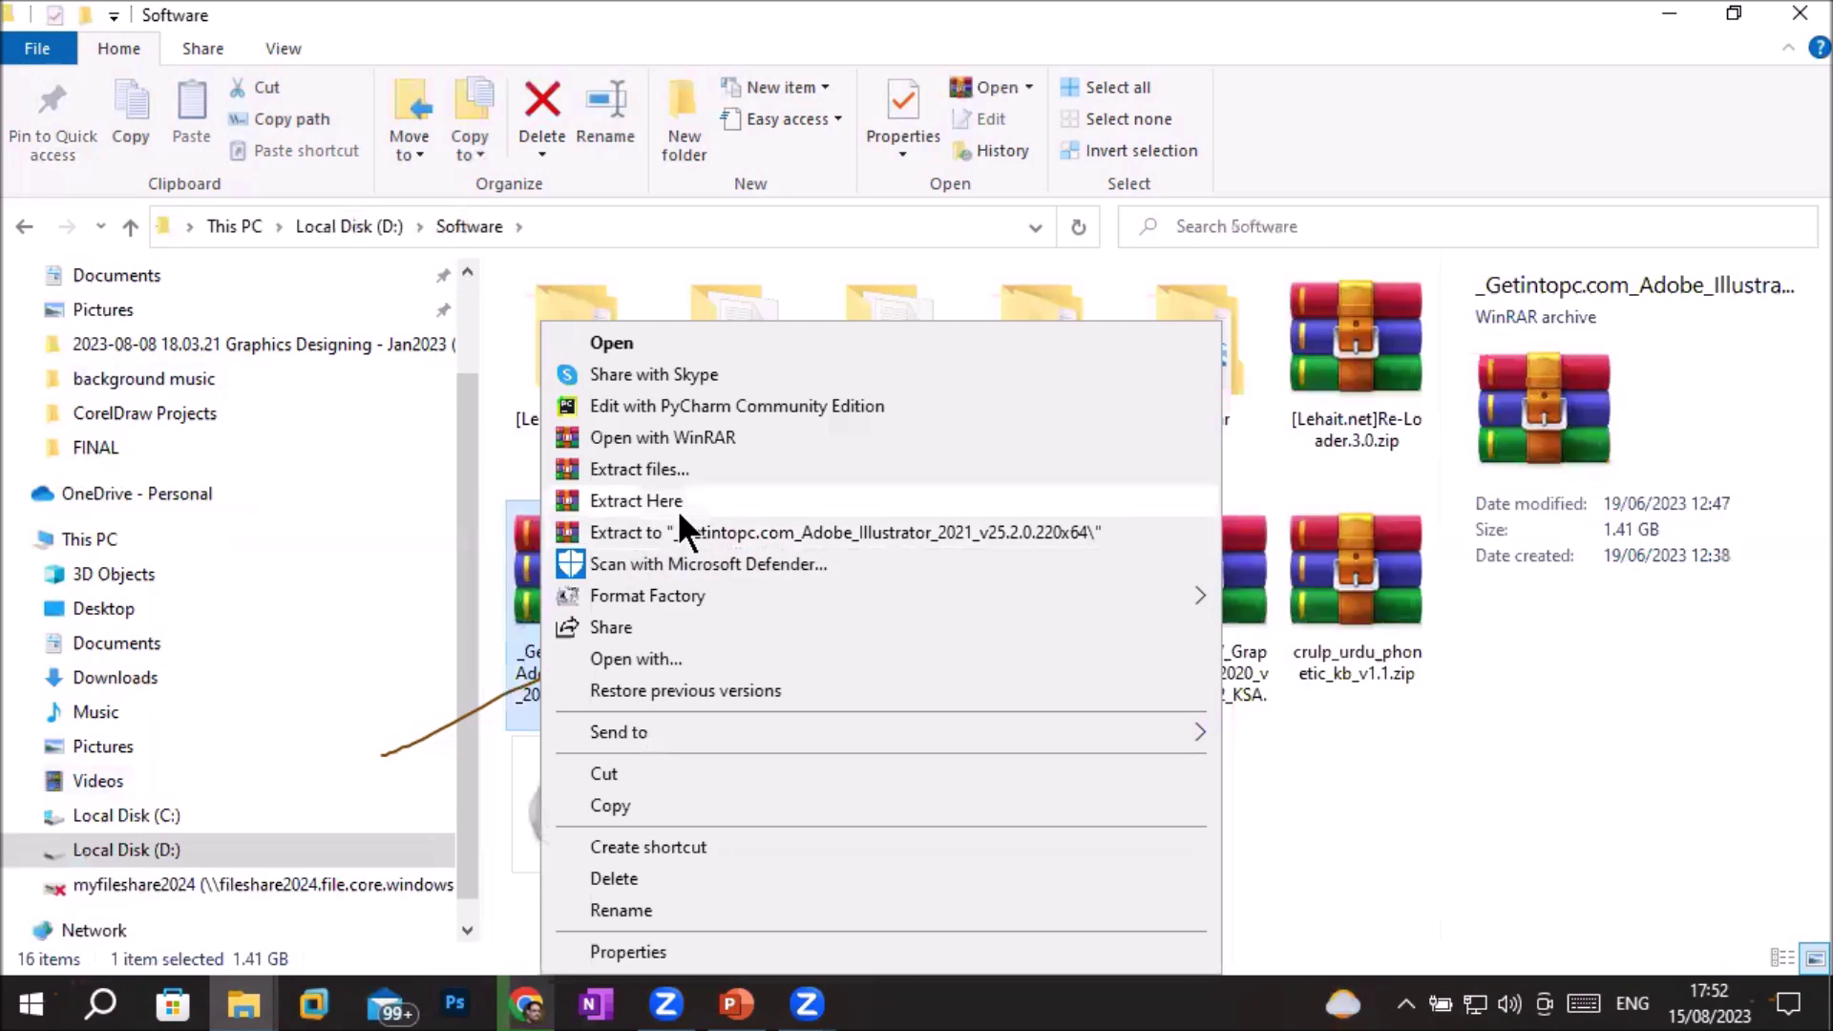
left_click(1325, 762)
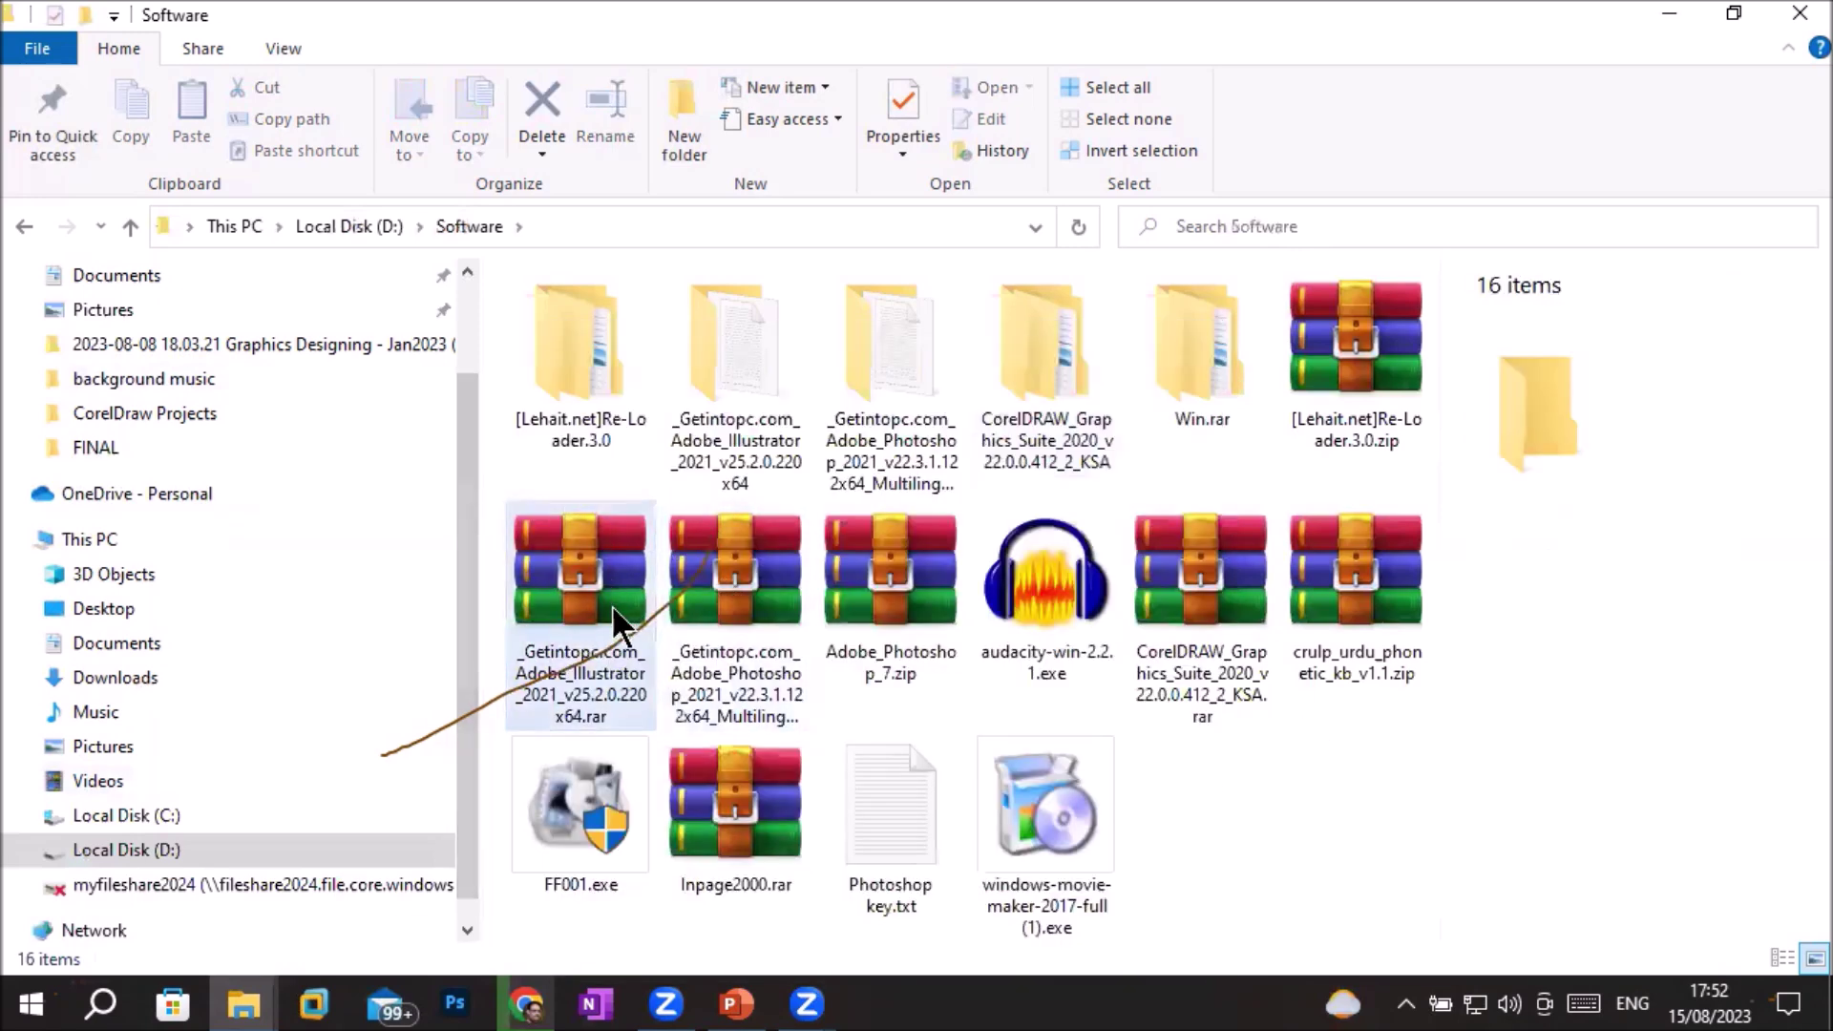
left_click(588, 557)
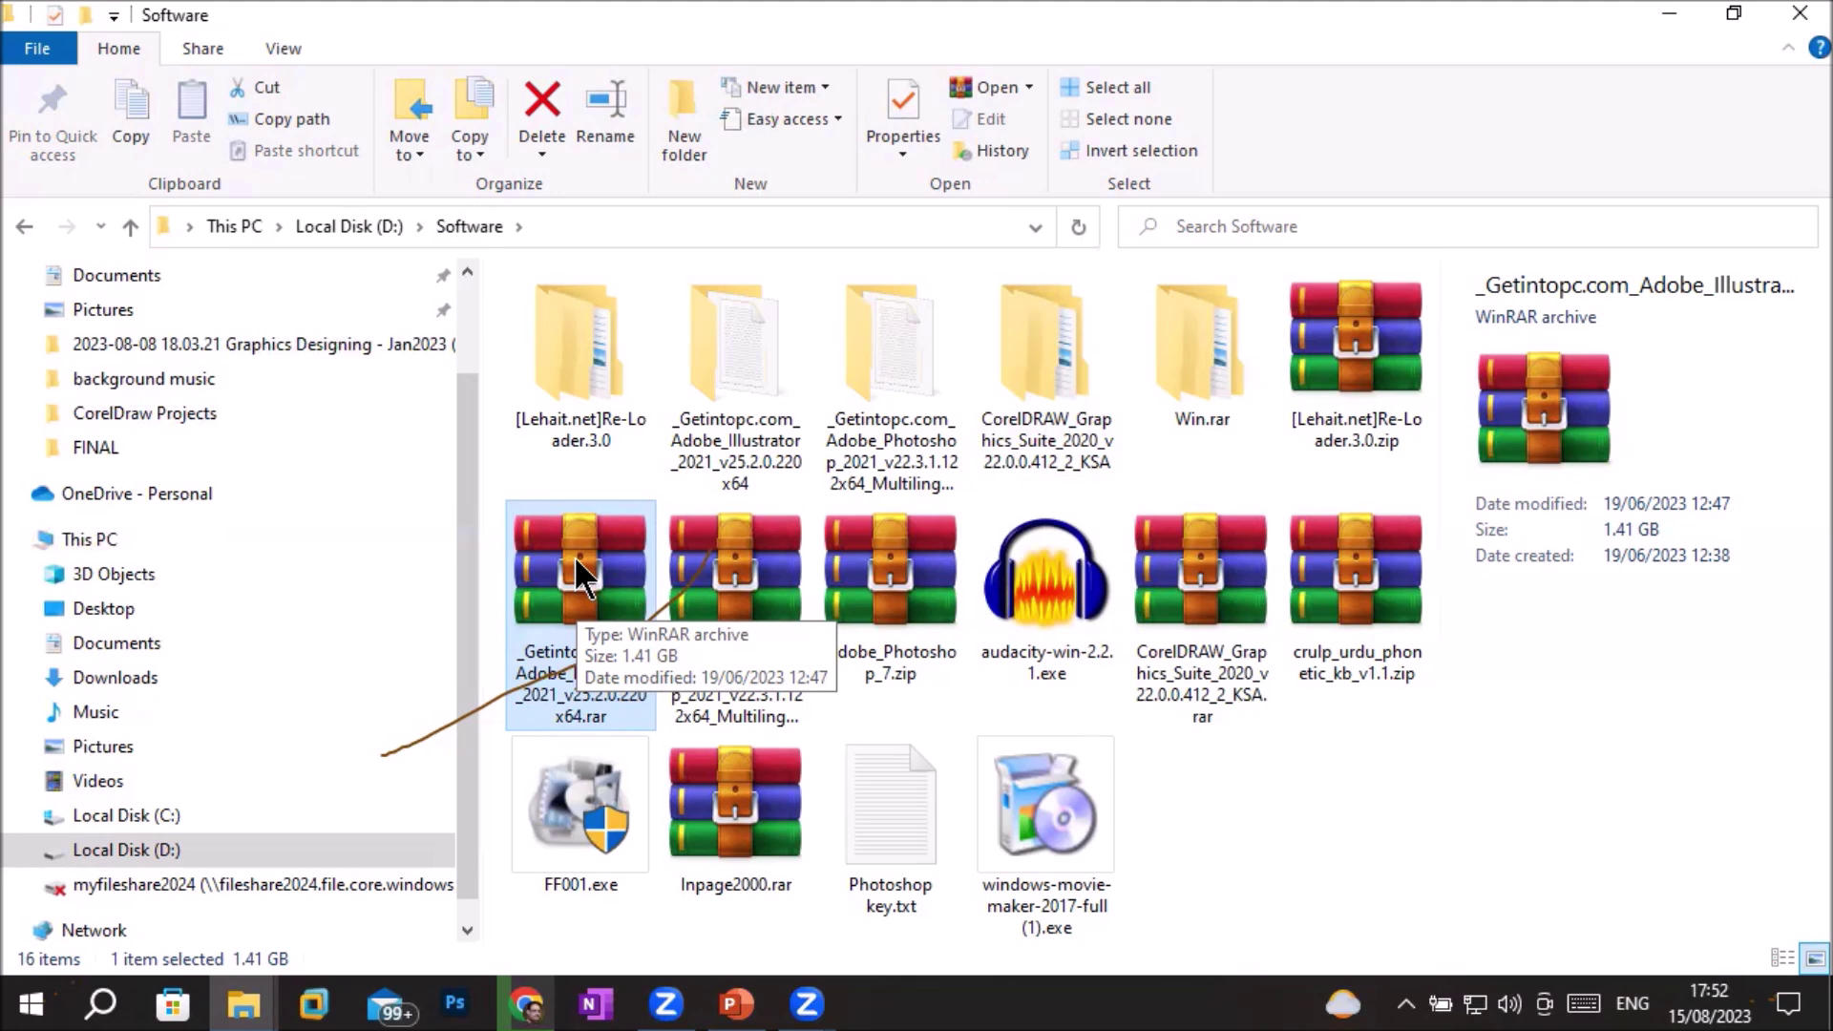
right_click(576, 563)
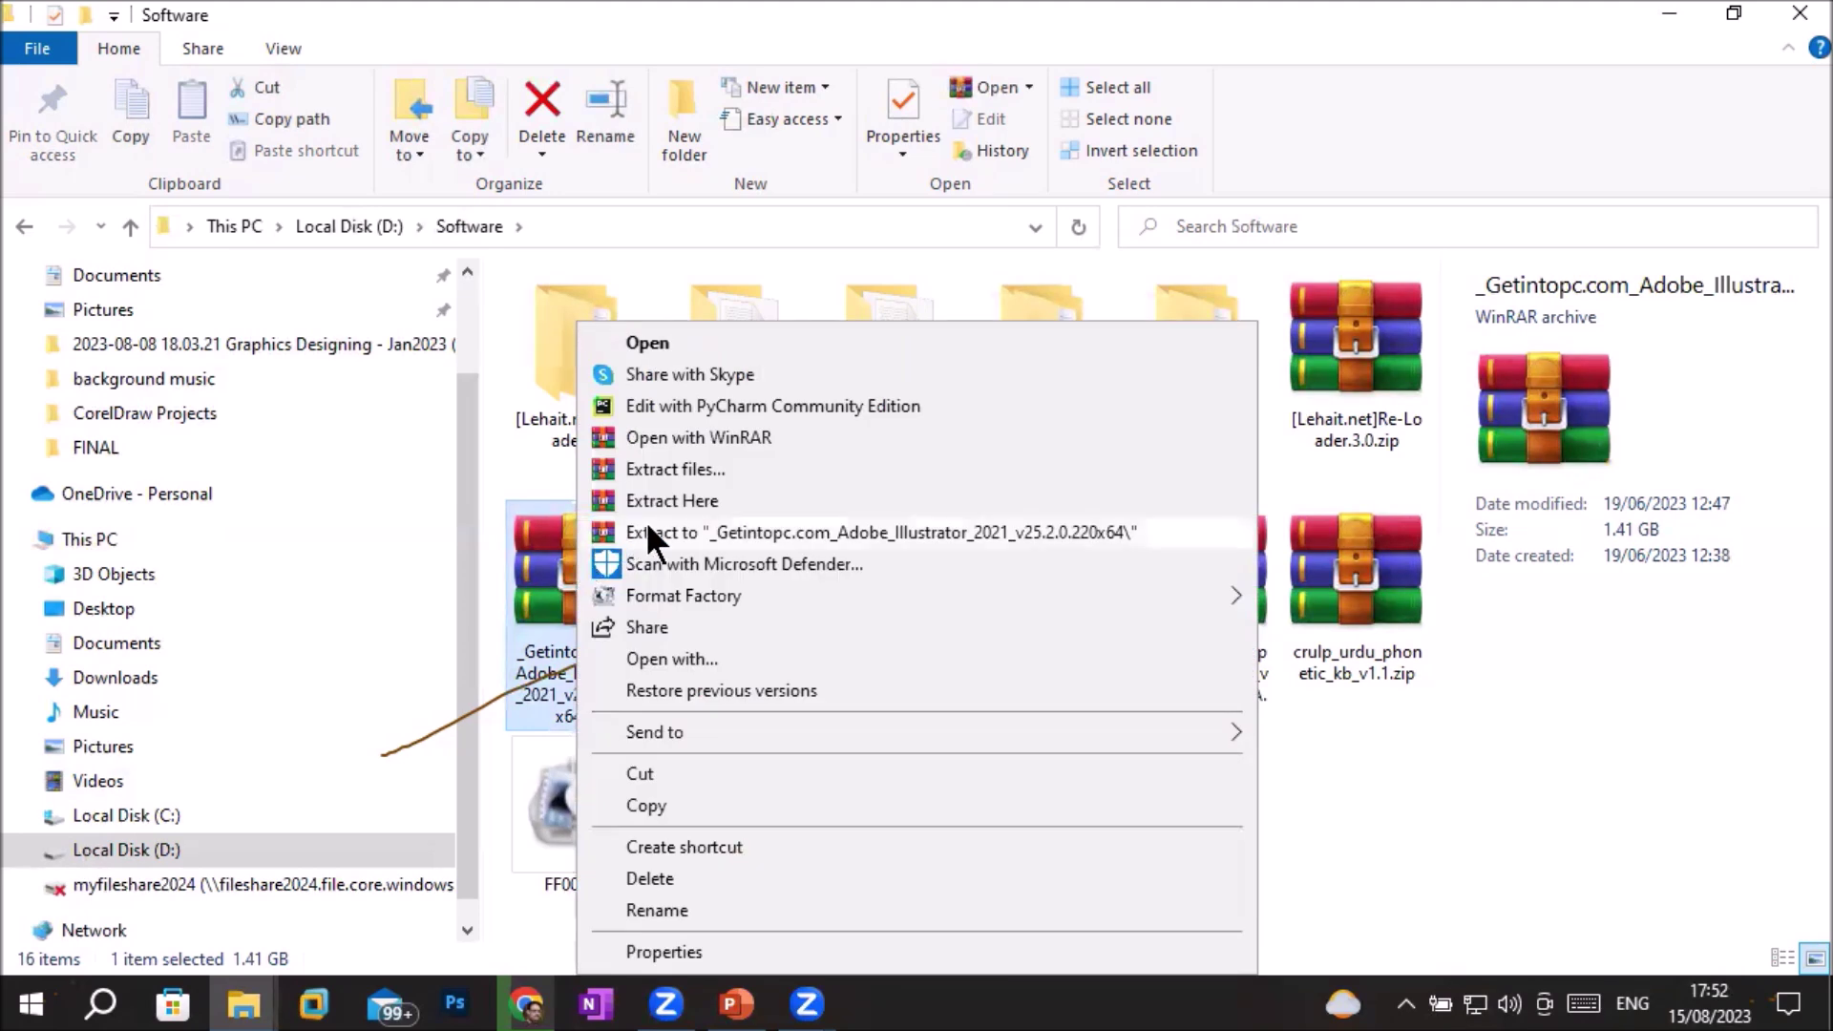
Extract the archive to its own named folder, entering the archive password and choosing Yes to All
left_click(1083, 532)
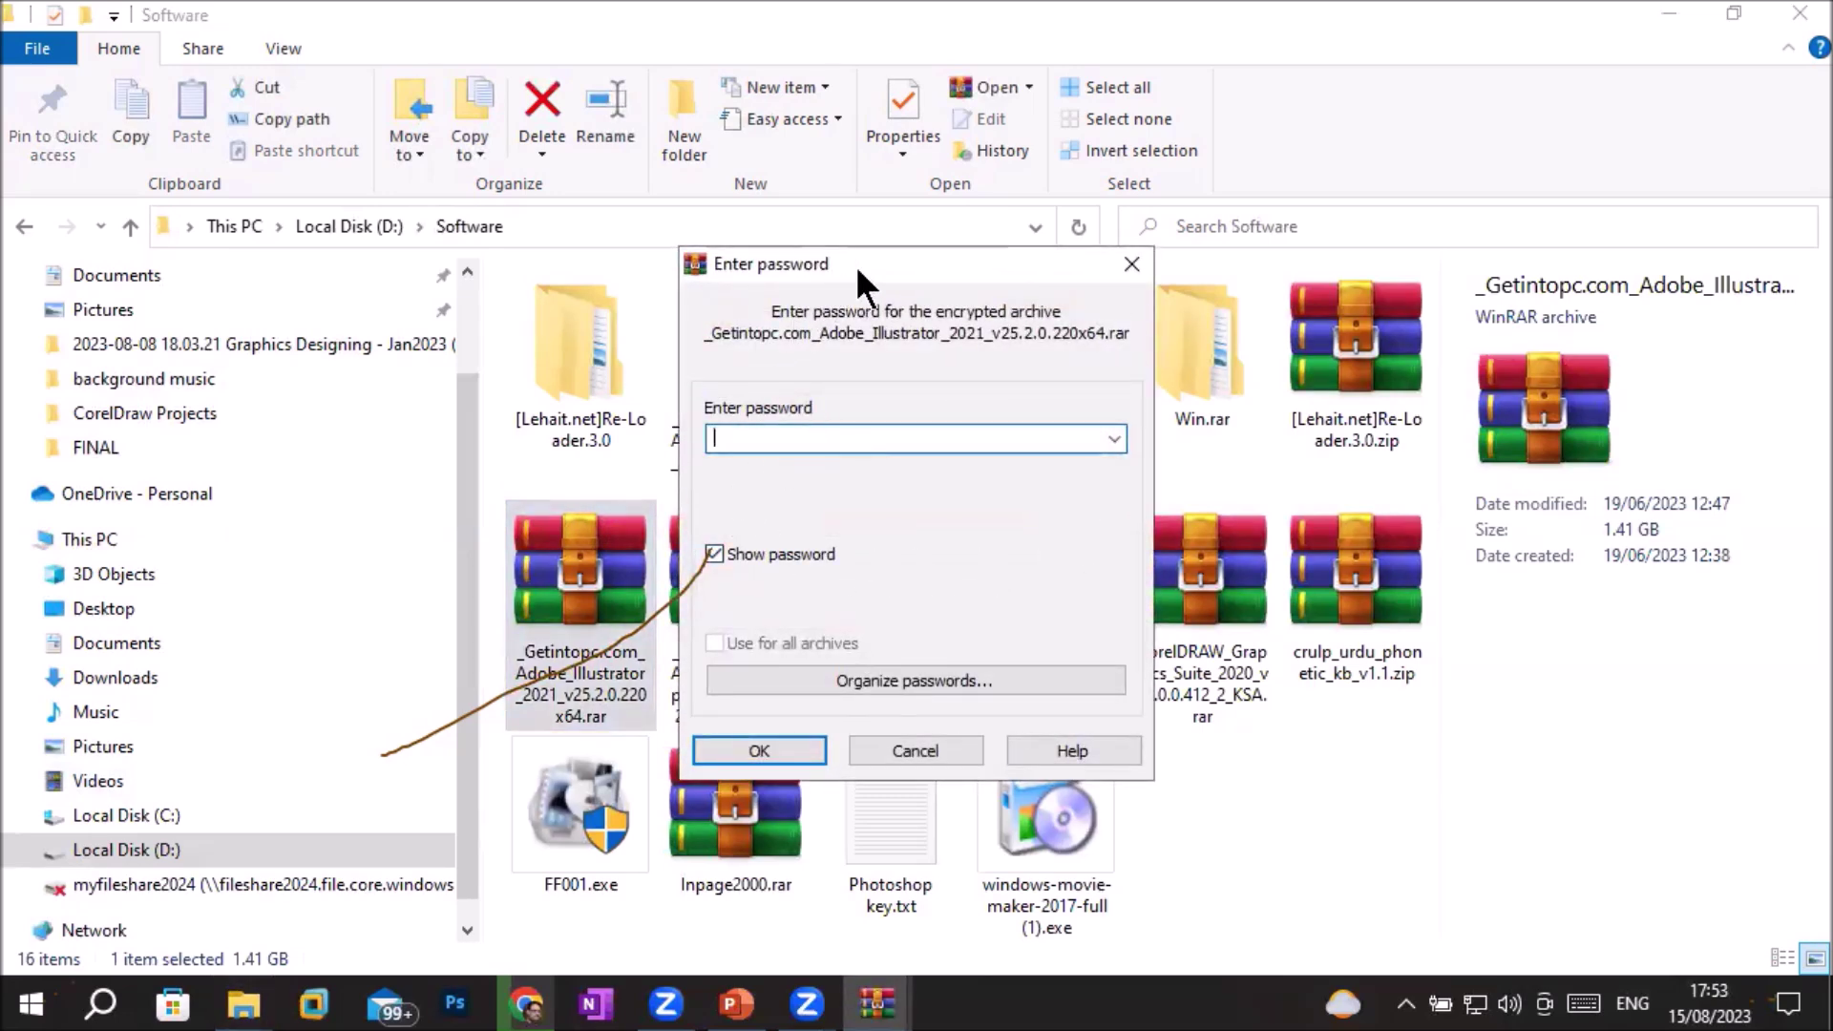
left_click_drag(855, 266, 1229, 330)
type("12")
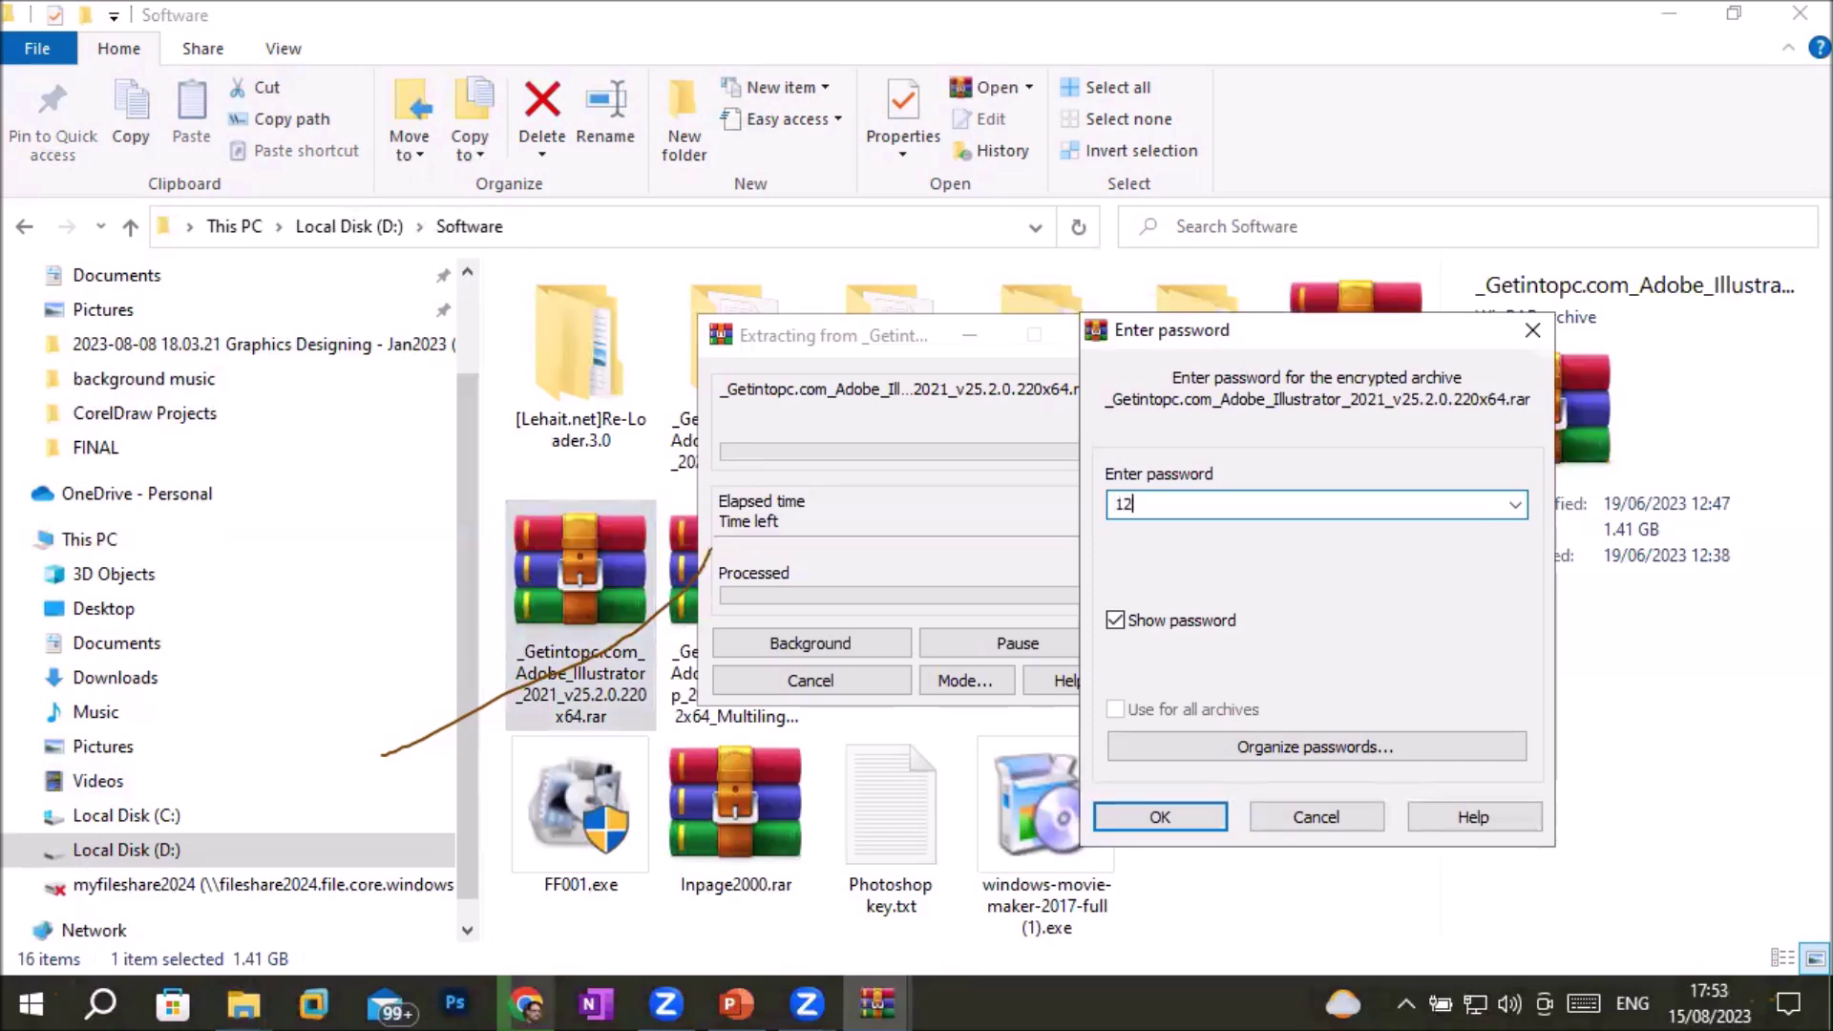
type("3")
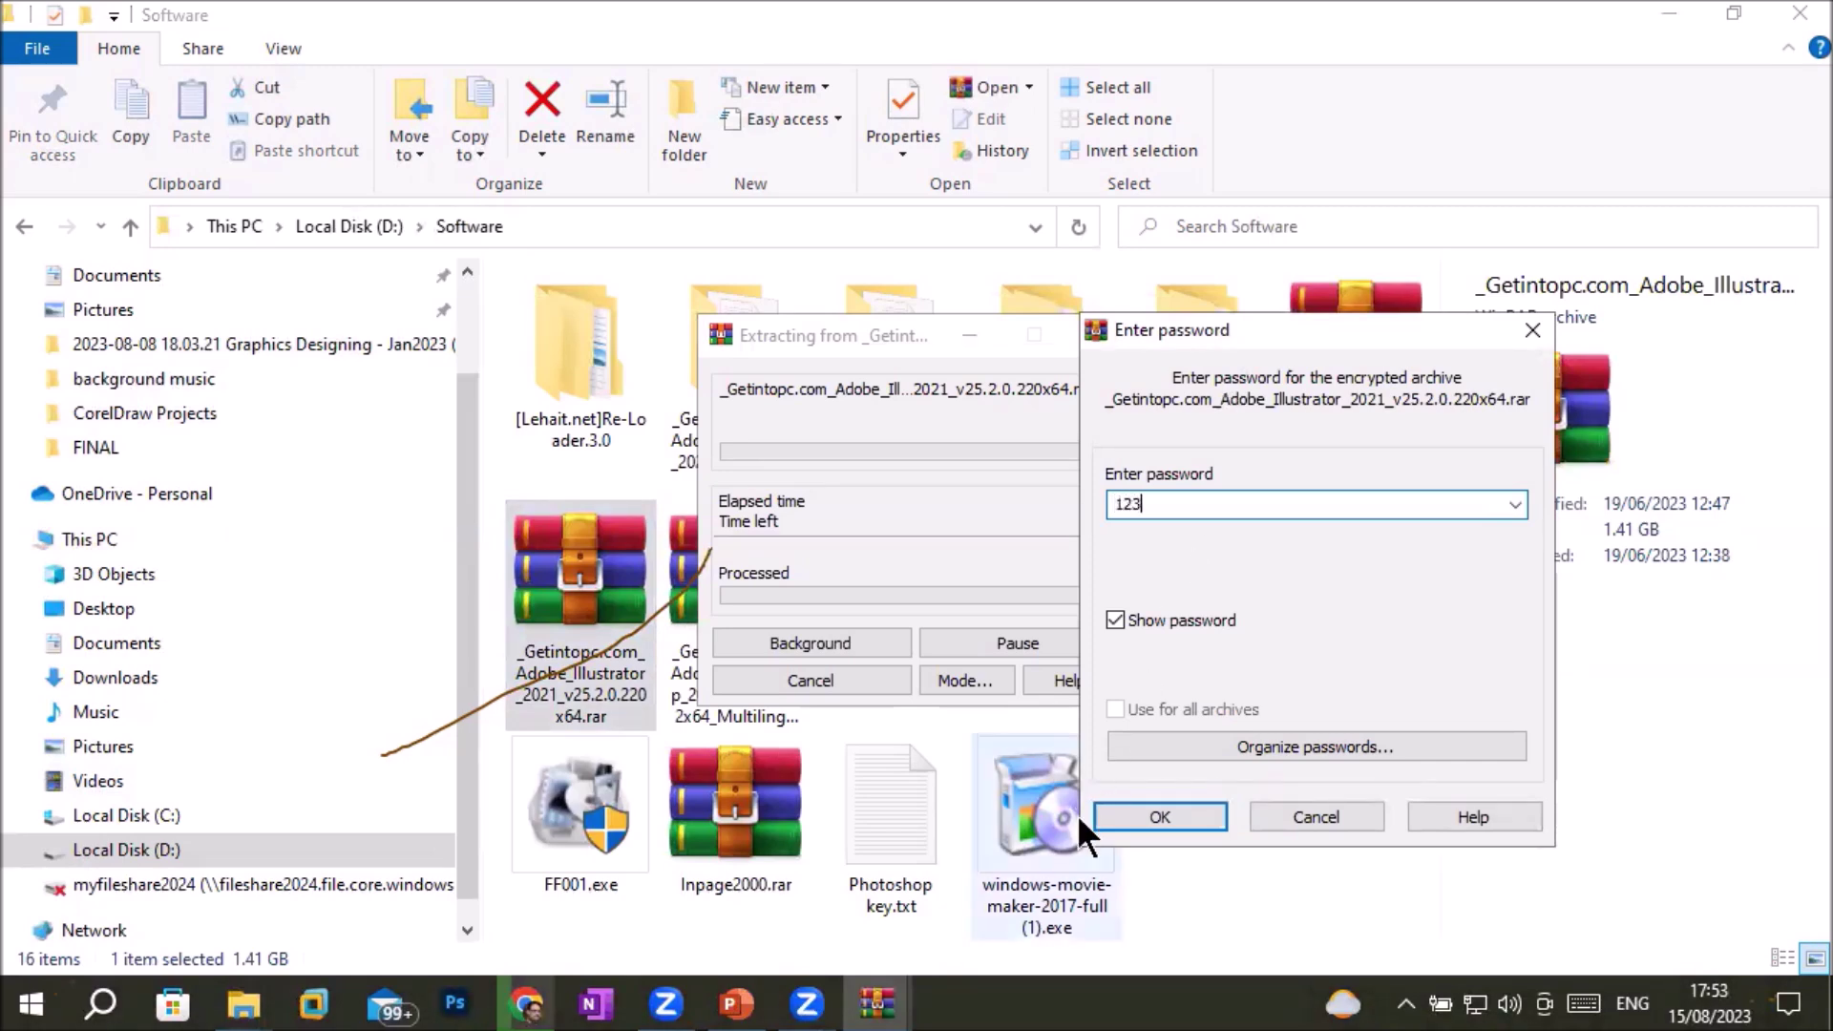
left_click(1139, 814)
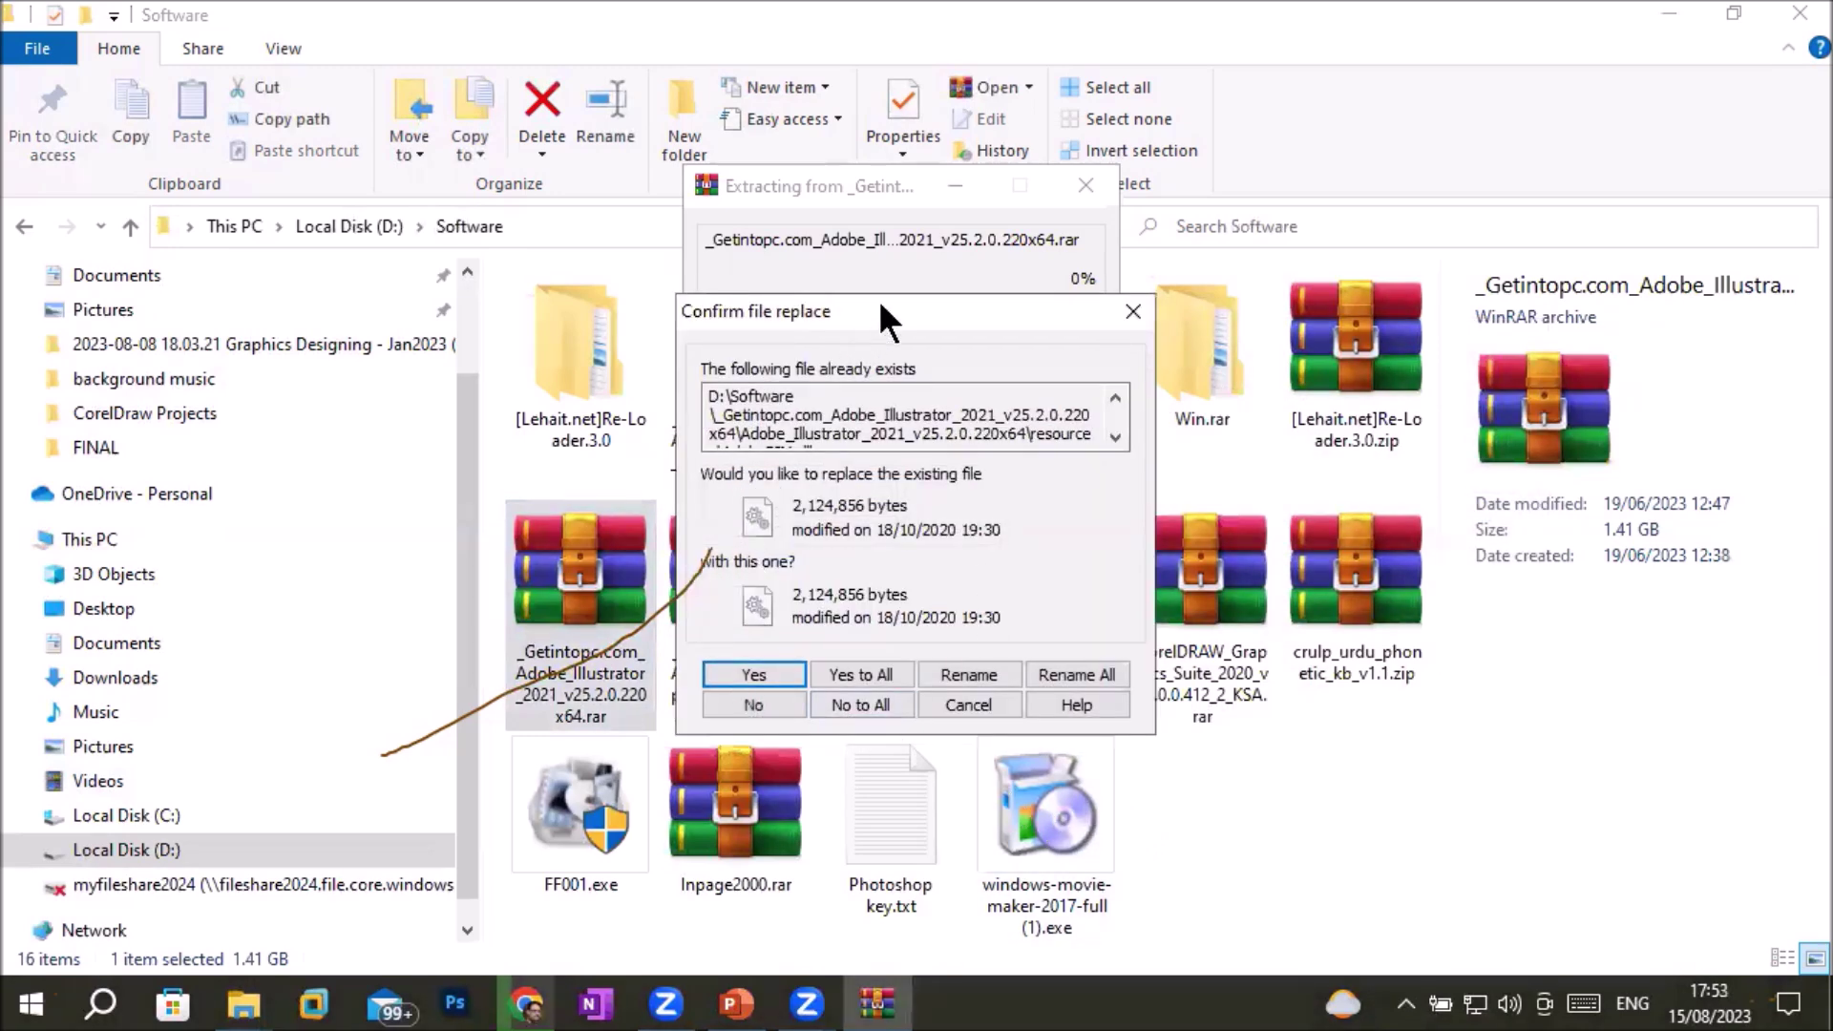
left_click(861, 670)
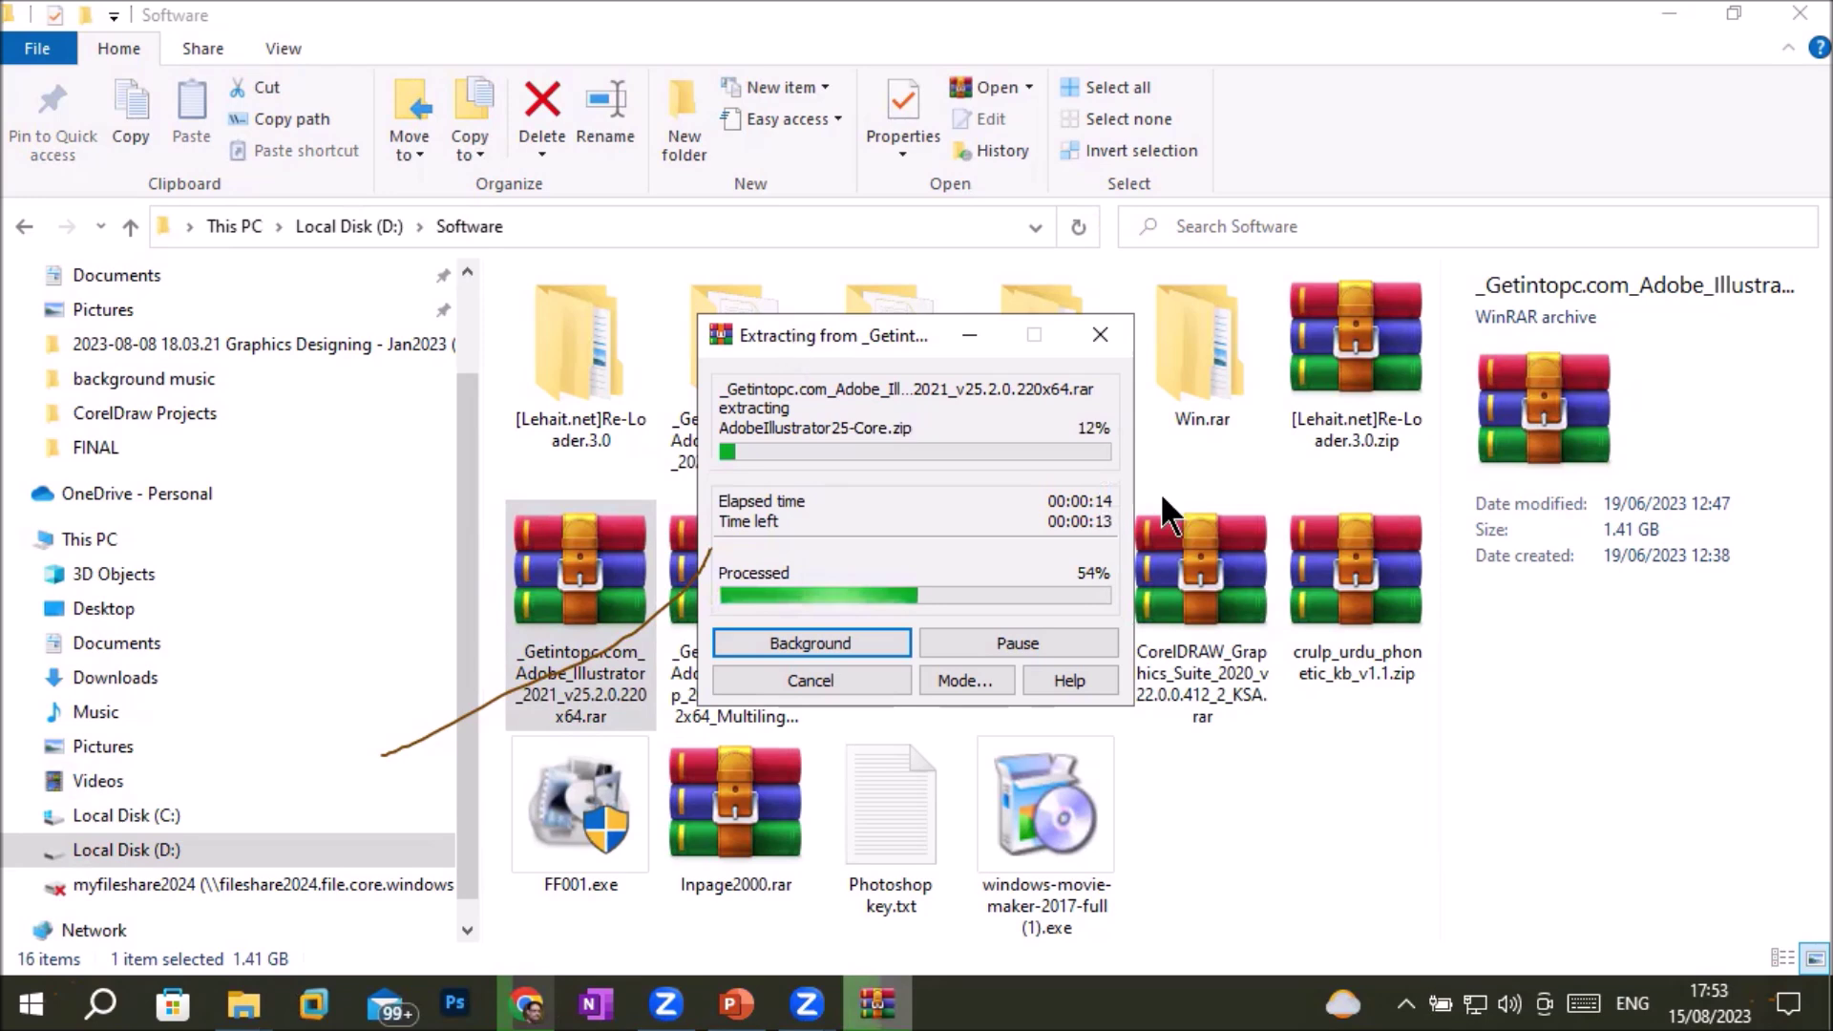
left_click_drag(788, 324, 1163, 497)
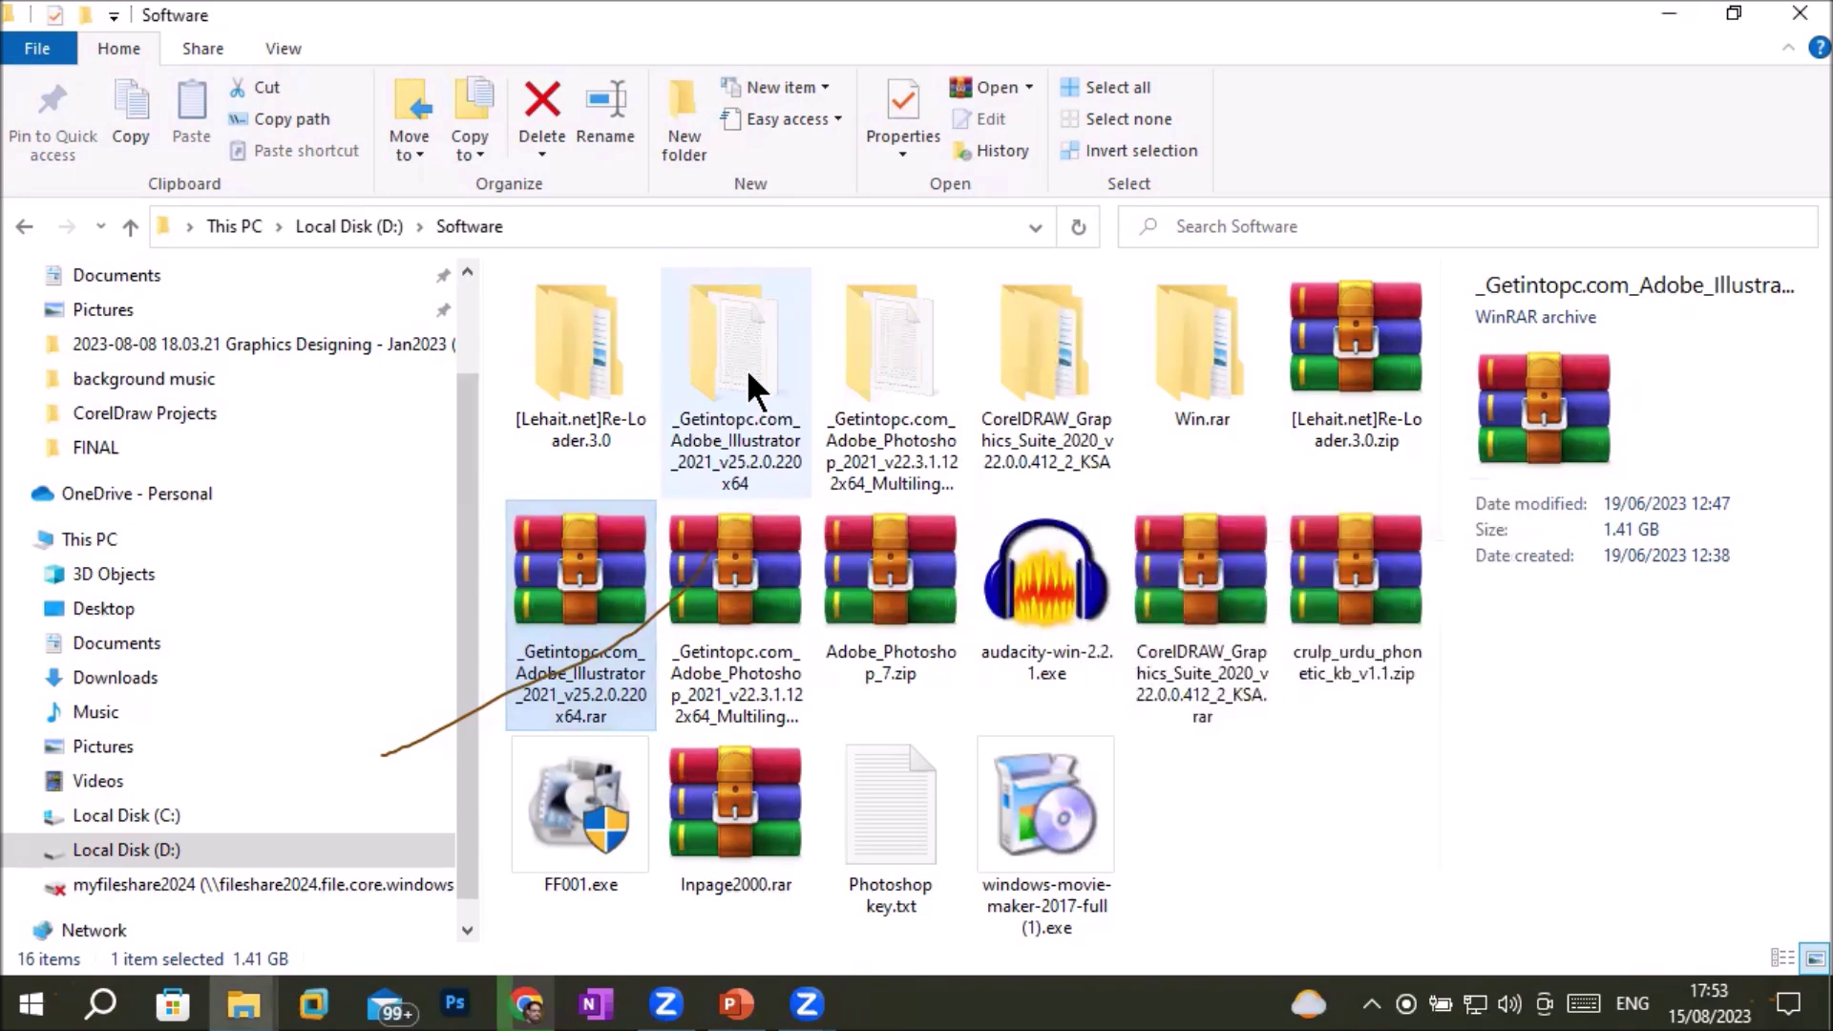
Open the extracted Illustrator folder and its installer subfolder, and bring up Set-up.exe's options
left_click(737, 353)
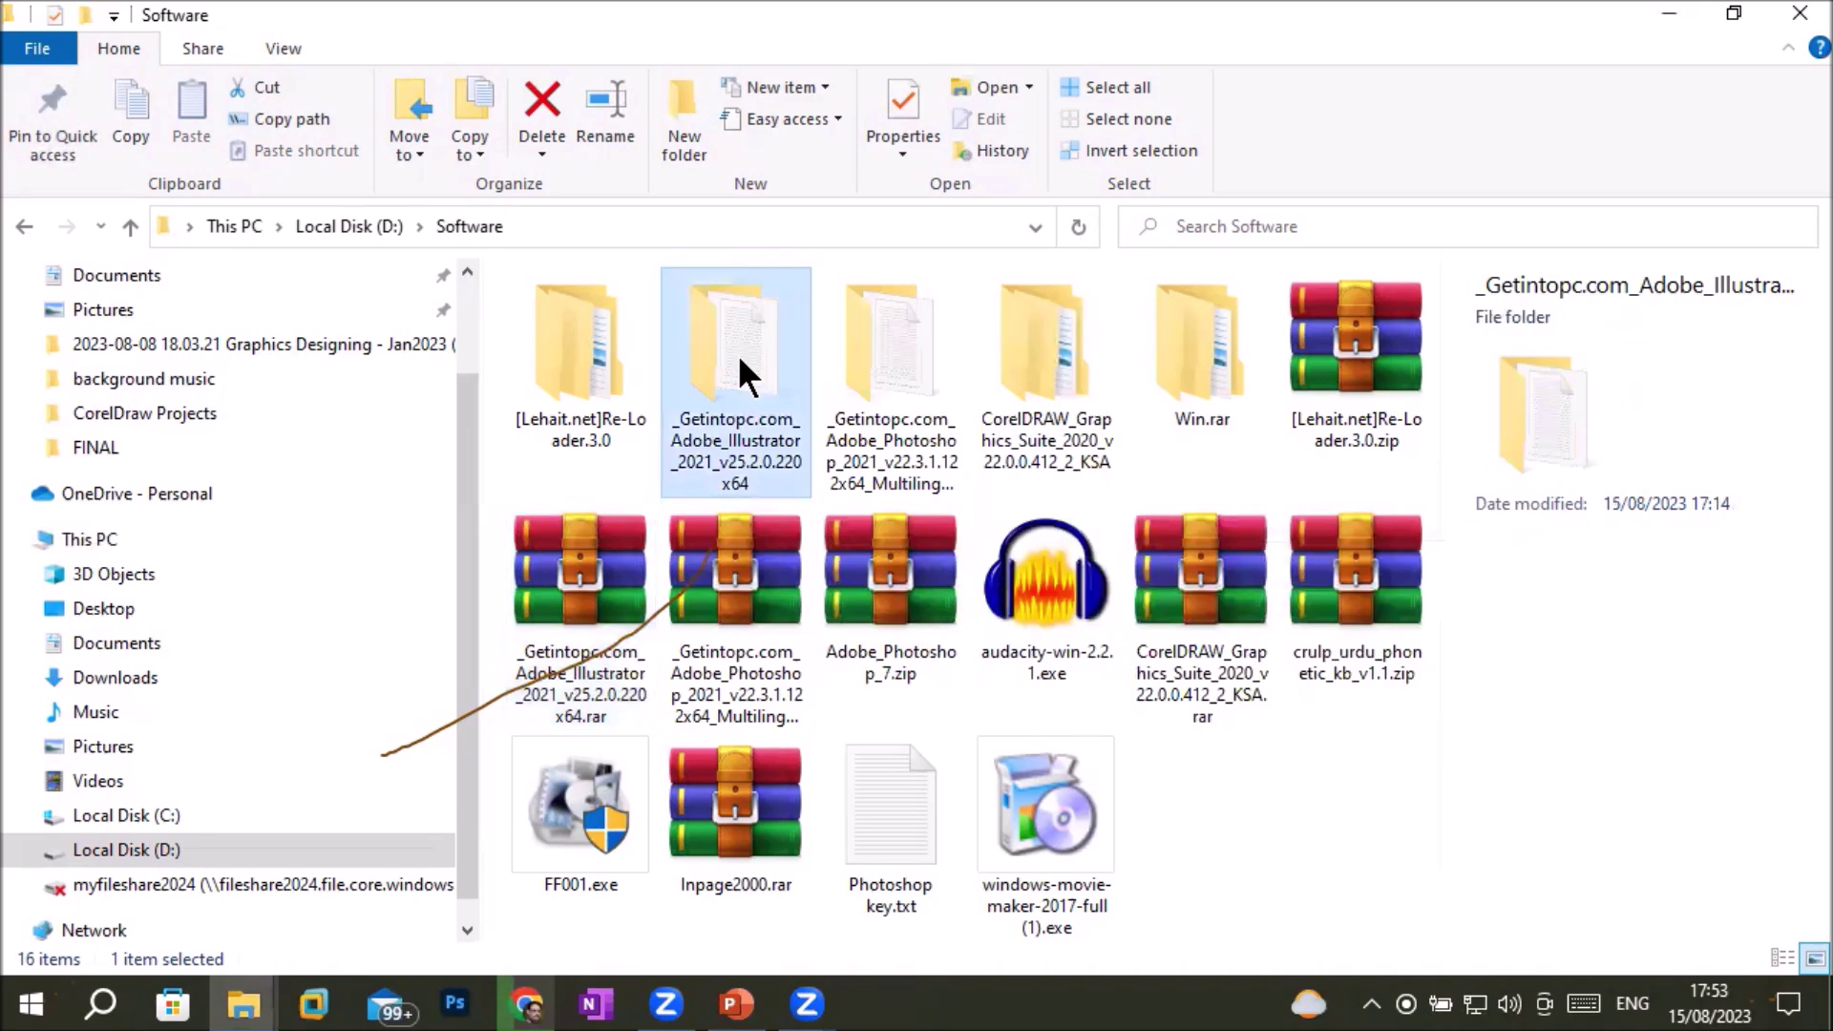
double_click(737, 353)
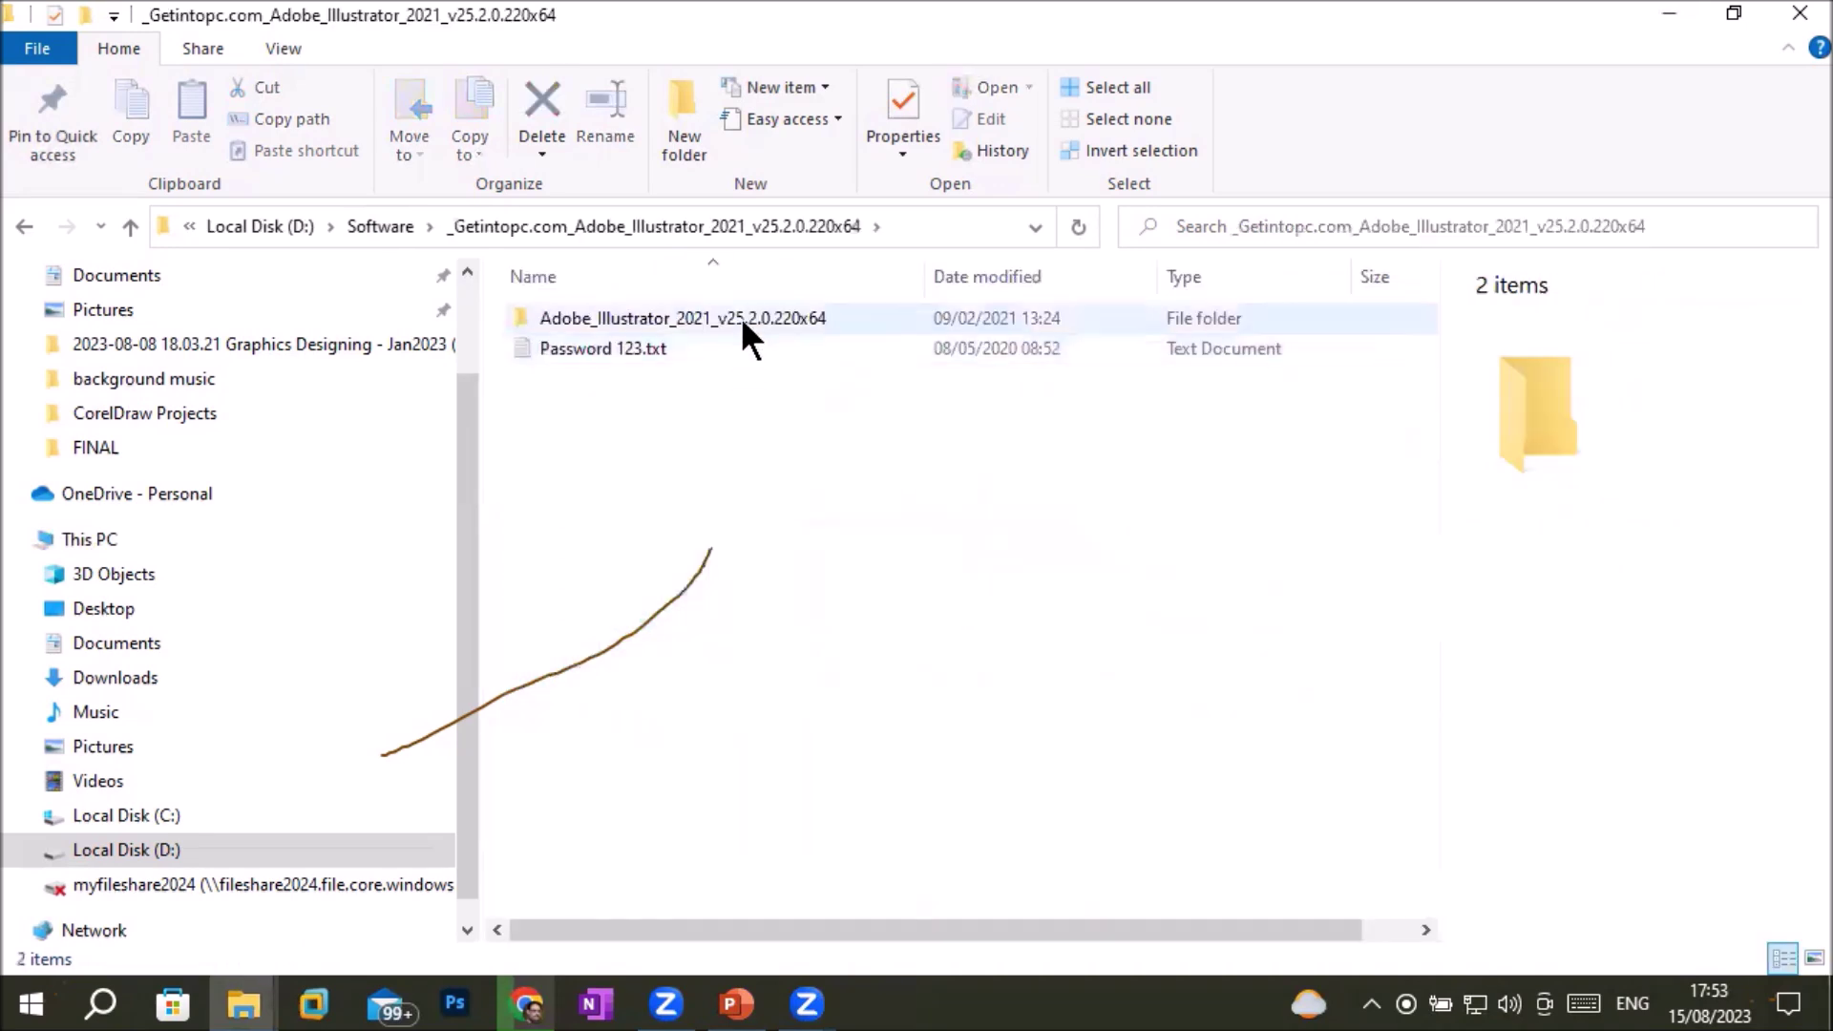
left_click(711, 321)
double_click(708, 319)
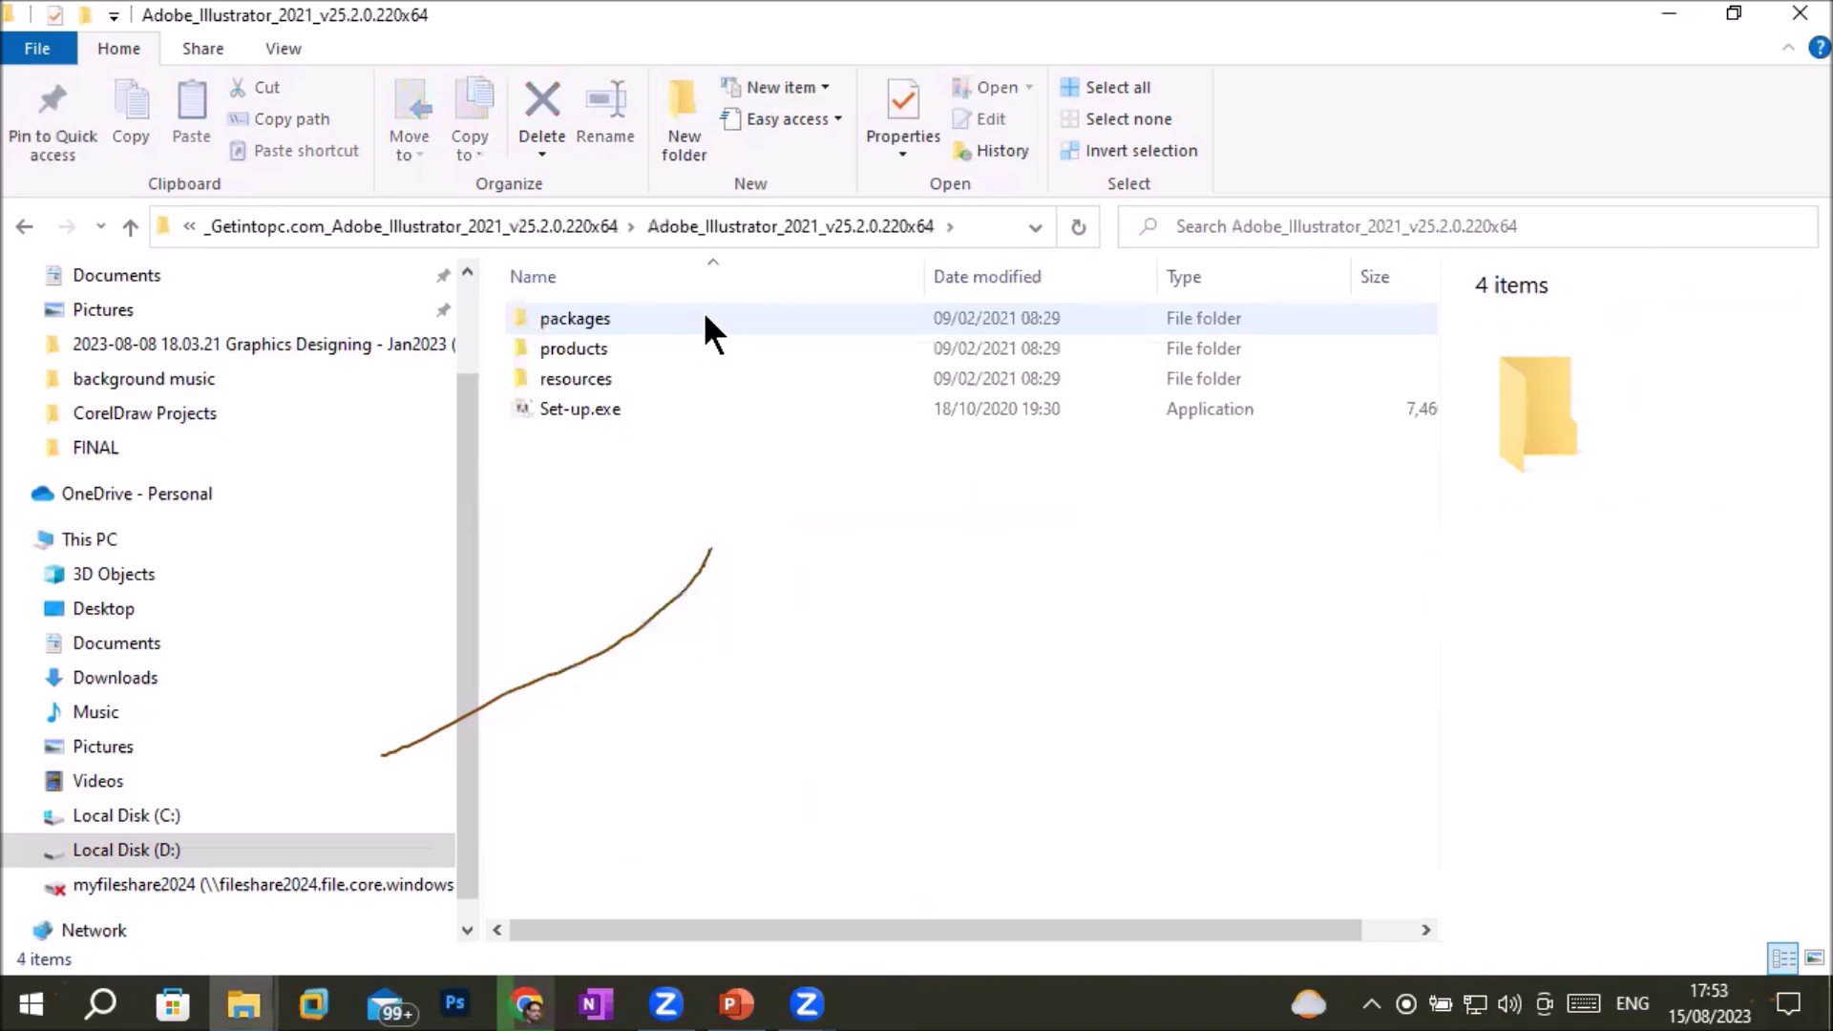
left_click(643, 412)
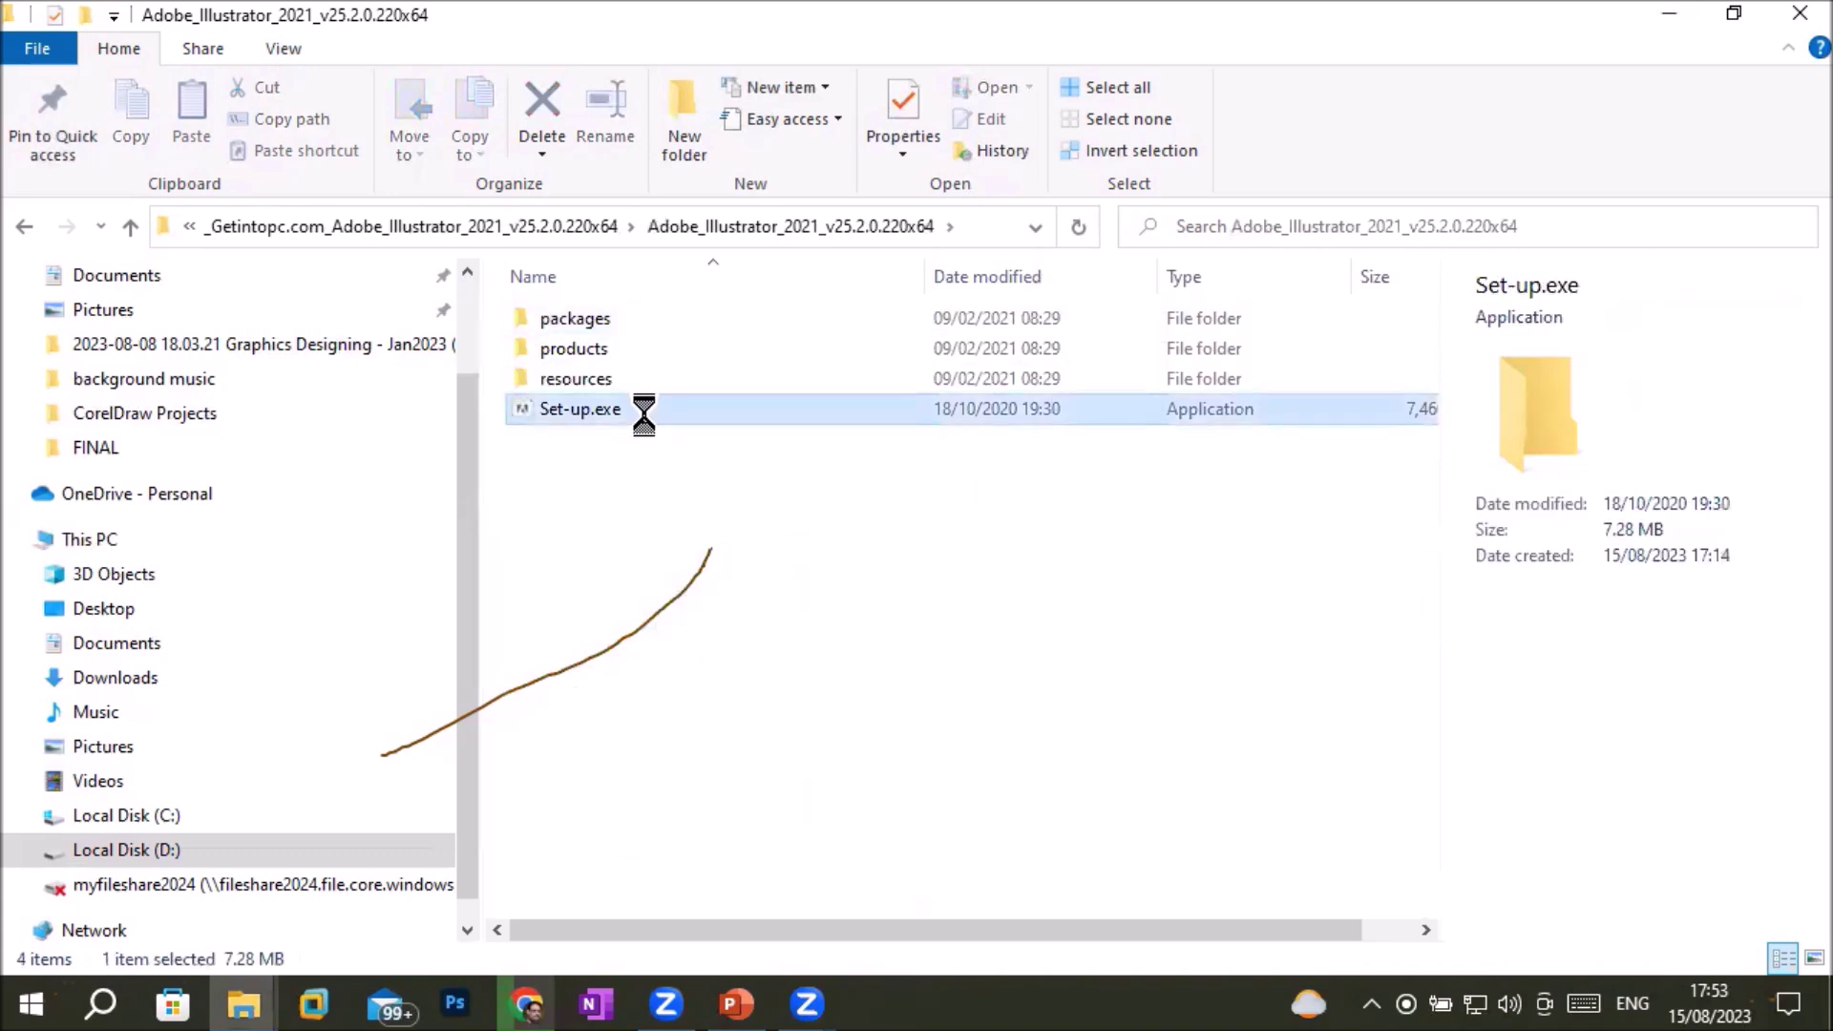
right_click(647, 415)
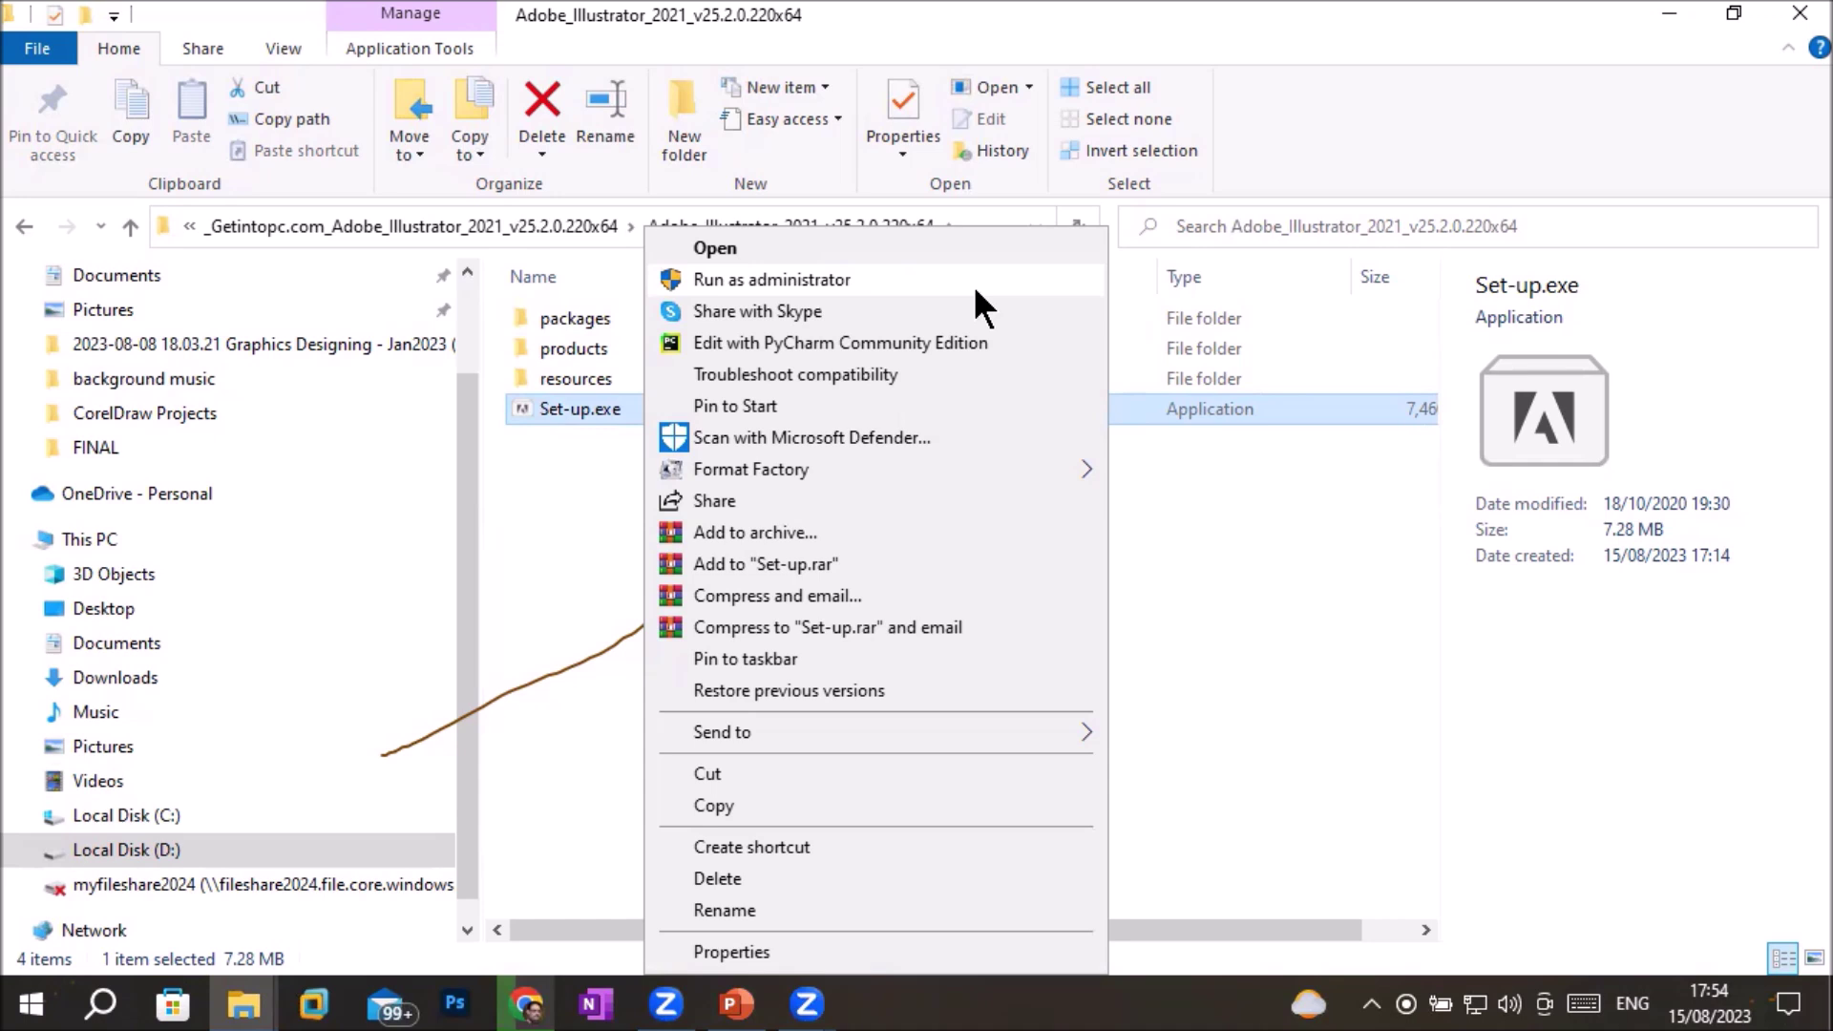
Close both File Explorer windows and minimize Chrome to reveal the PowerPoint deck
left_click(1794, 11)
left_click(1794, 11)
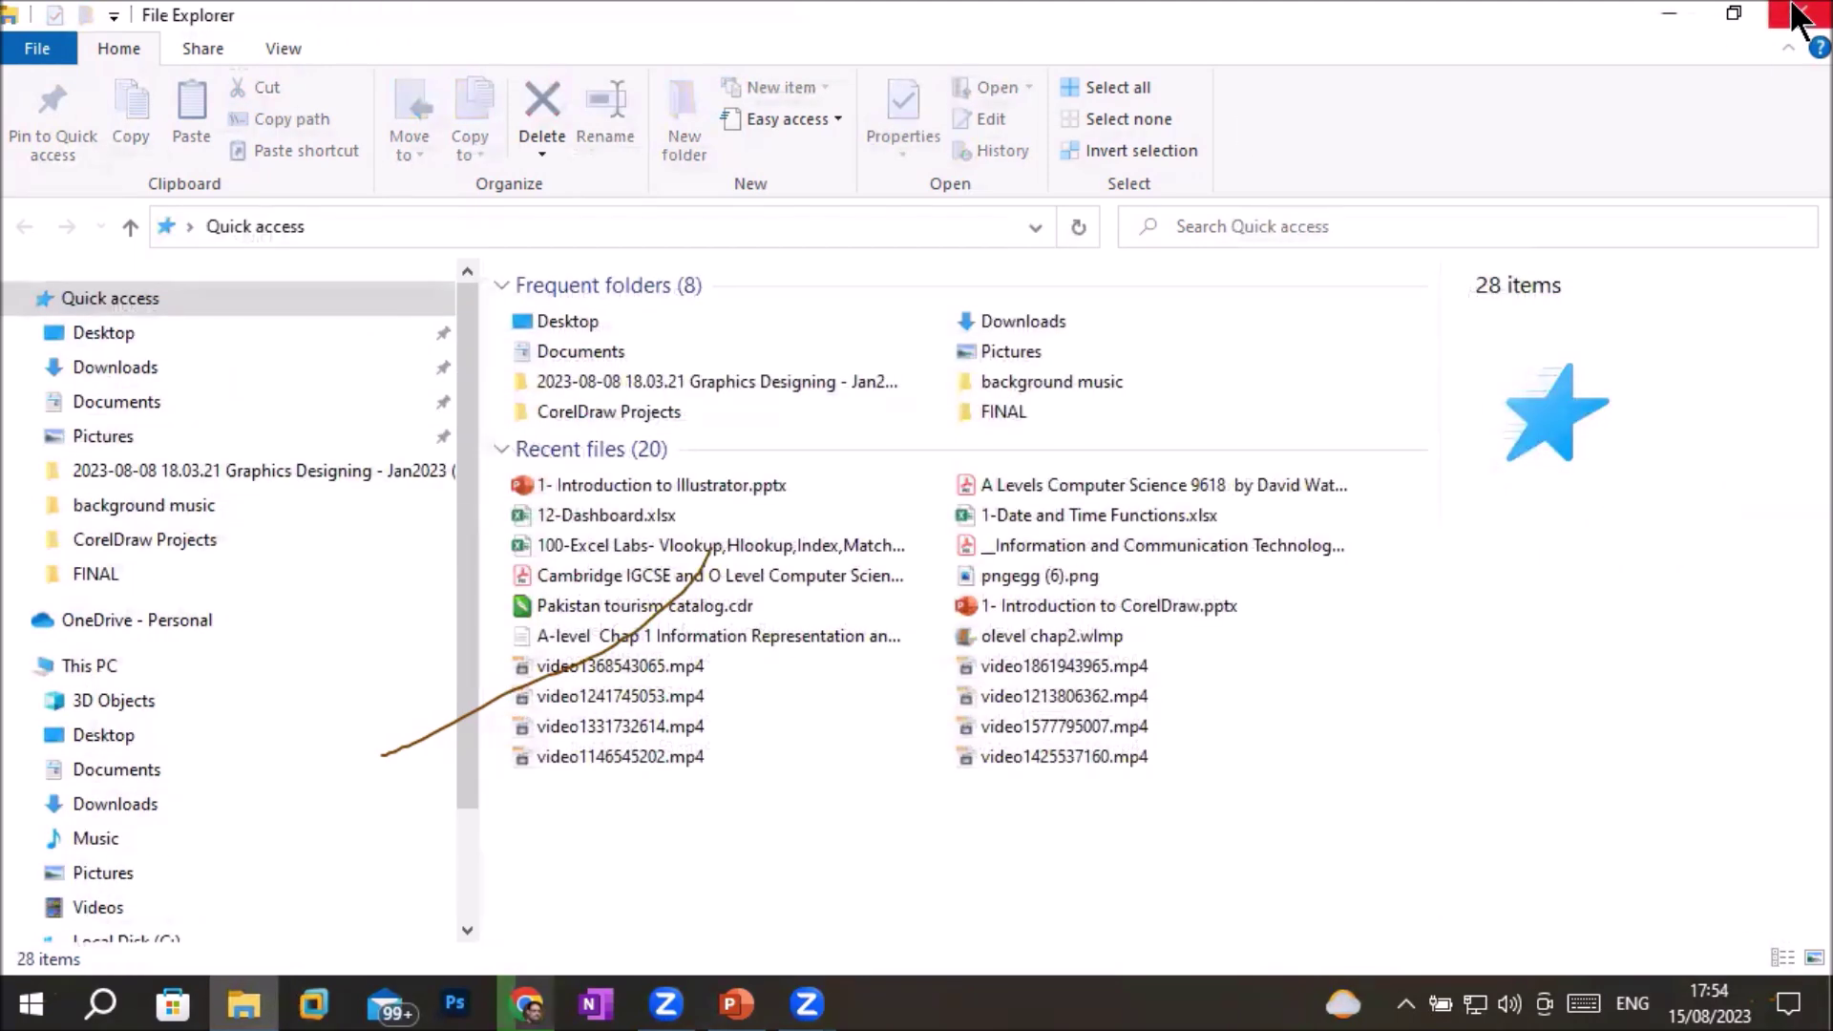
left_click(1794, 12)
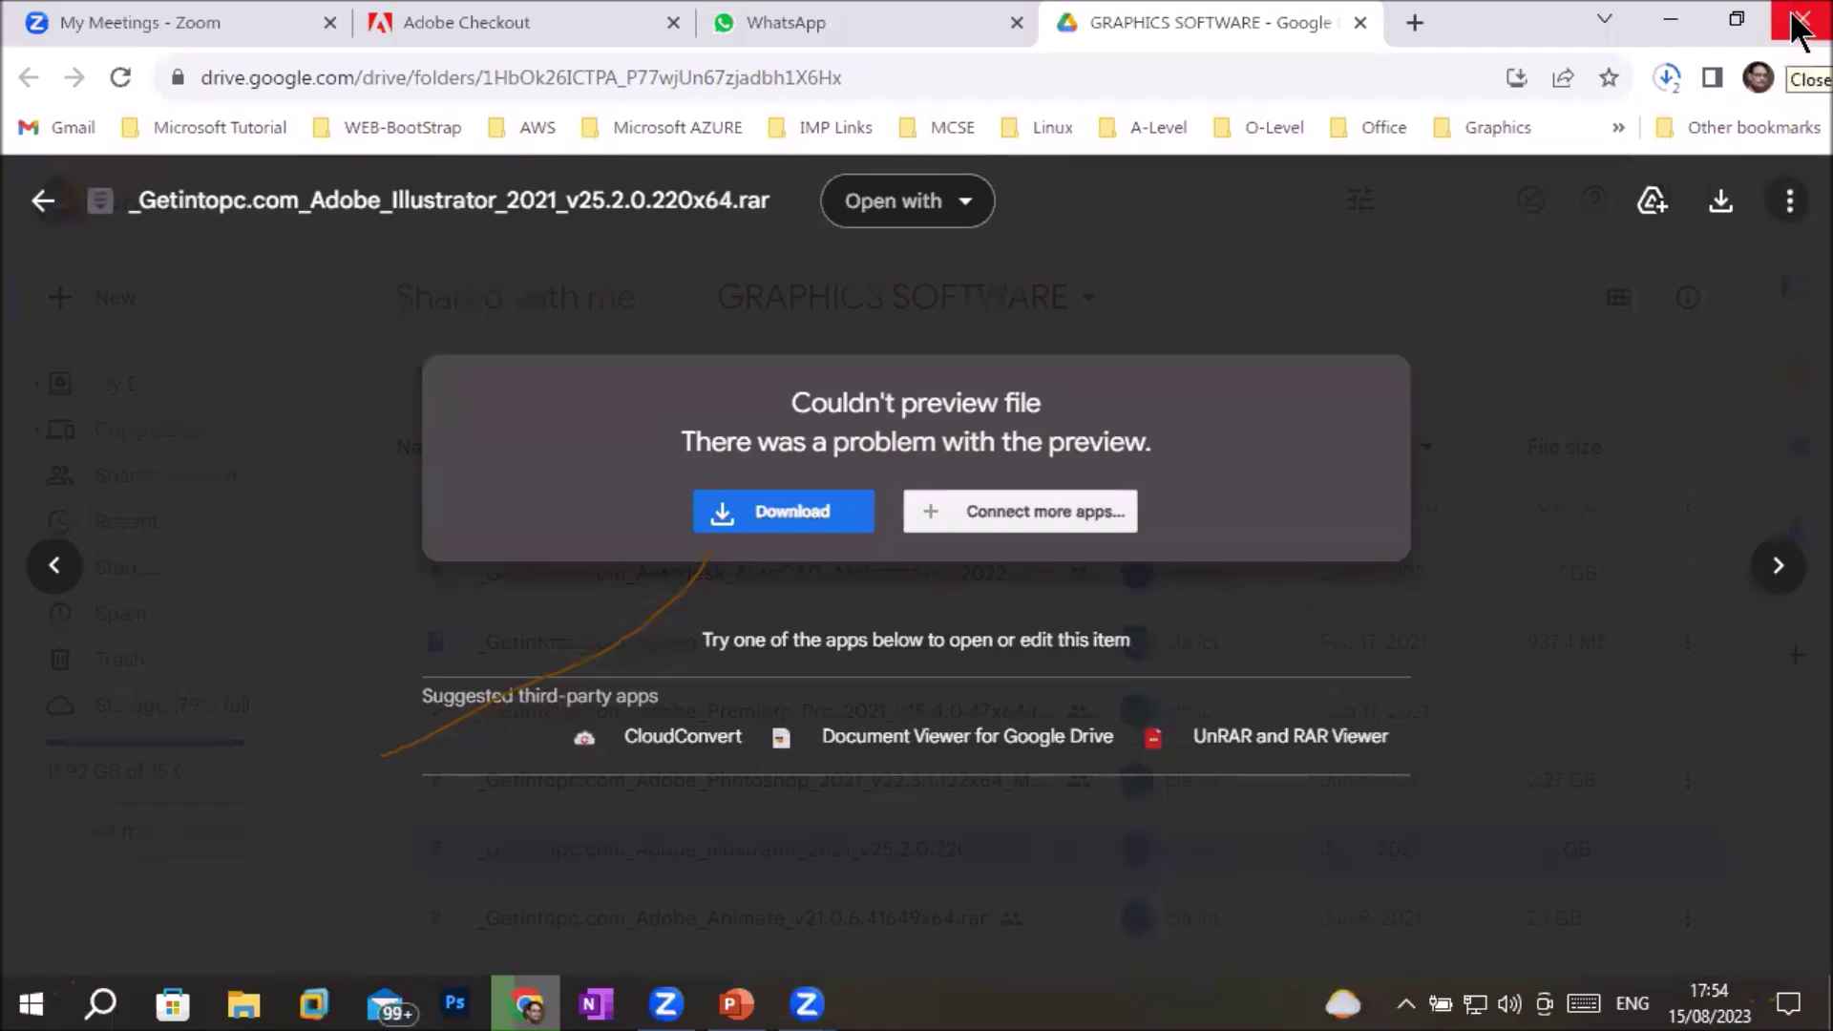
left_click(1683, 18)
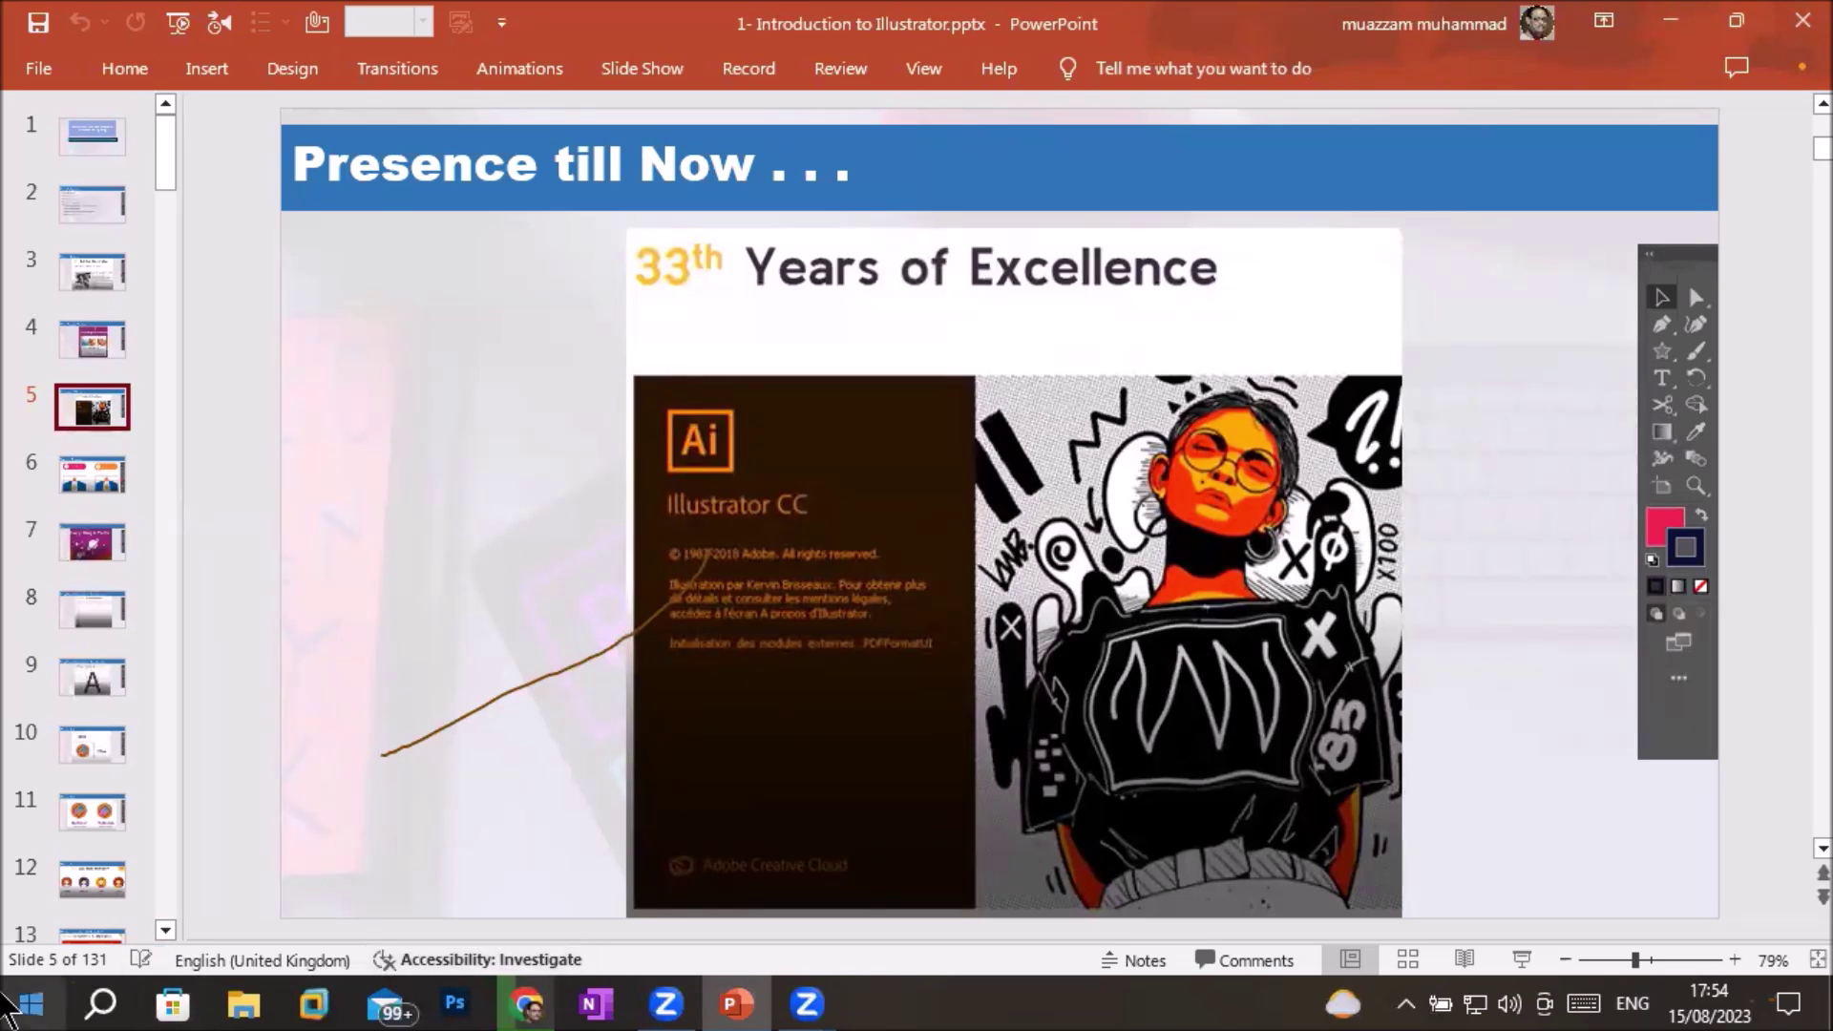
Look for Adobe Illustrator 2021 in the Start app list and through a Windows search for 'il'
left_click(31, 1004)
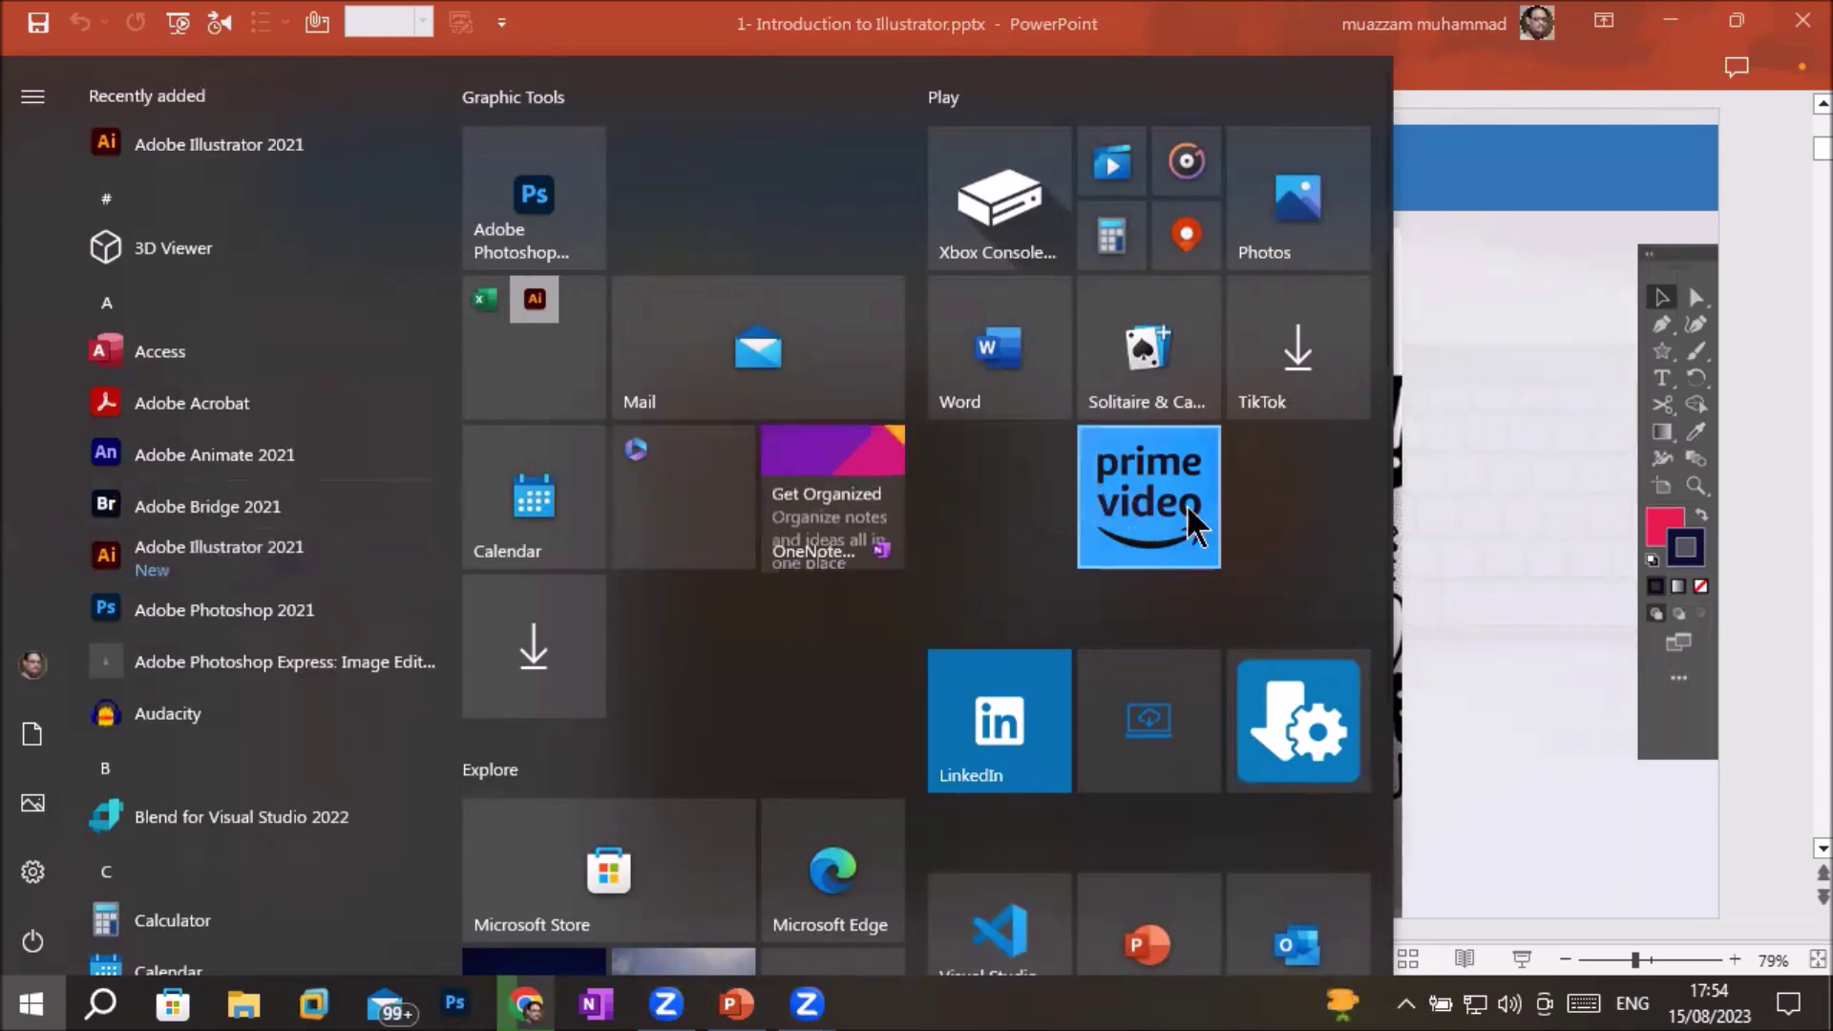
left_click(1469, 512)
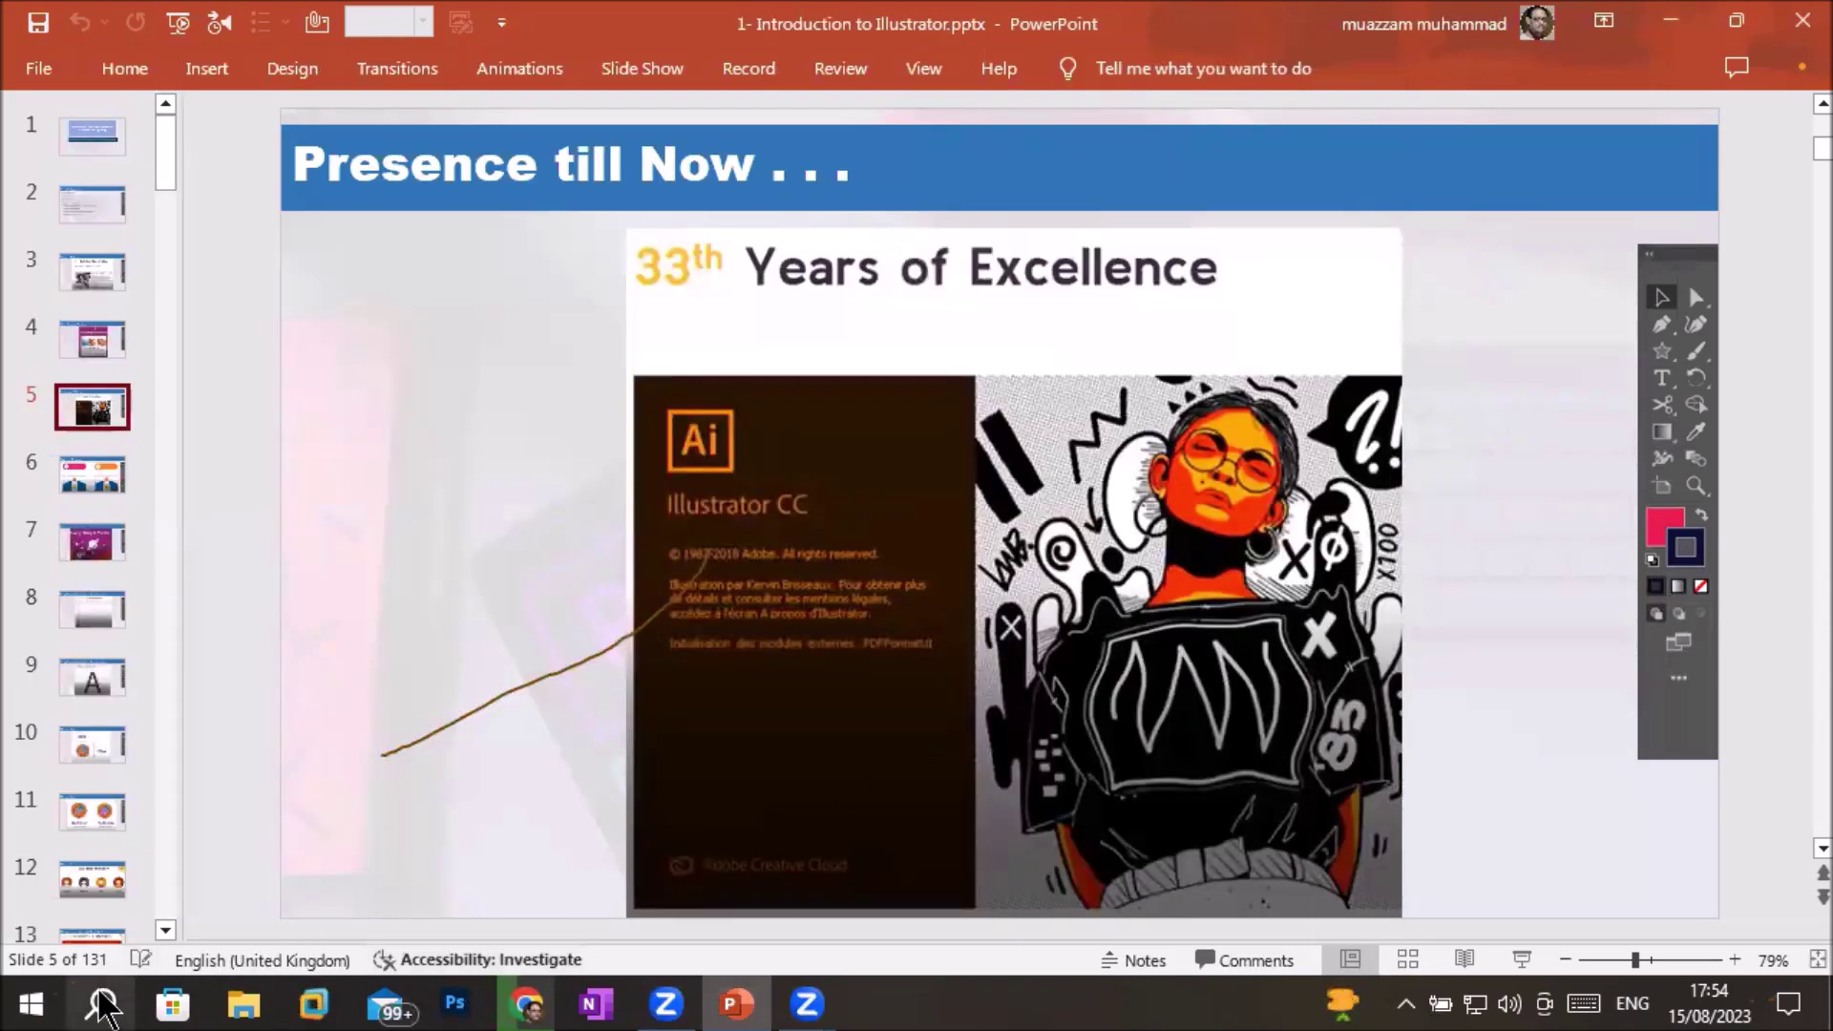
left_click(102, 1005)
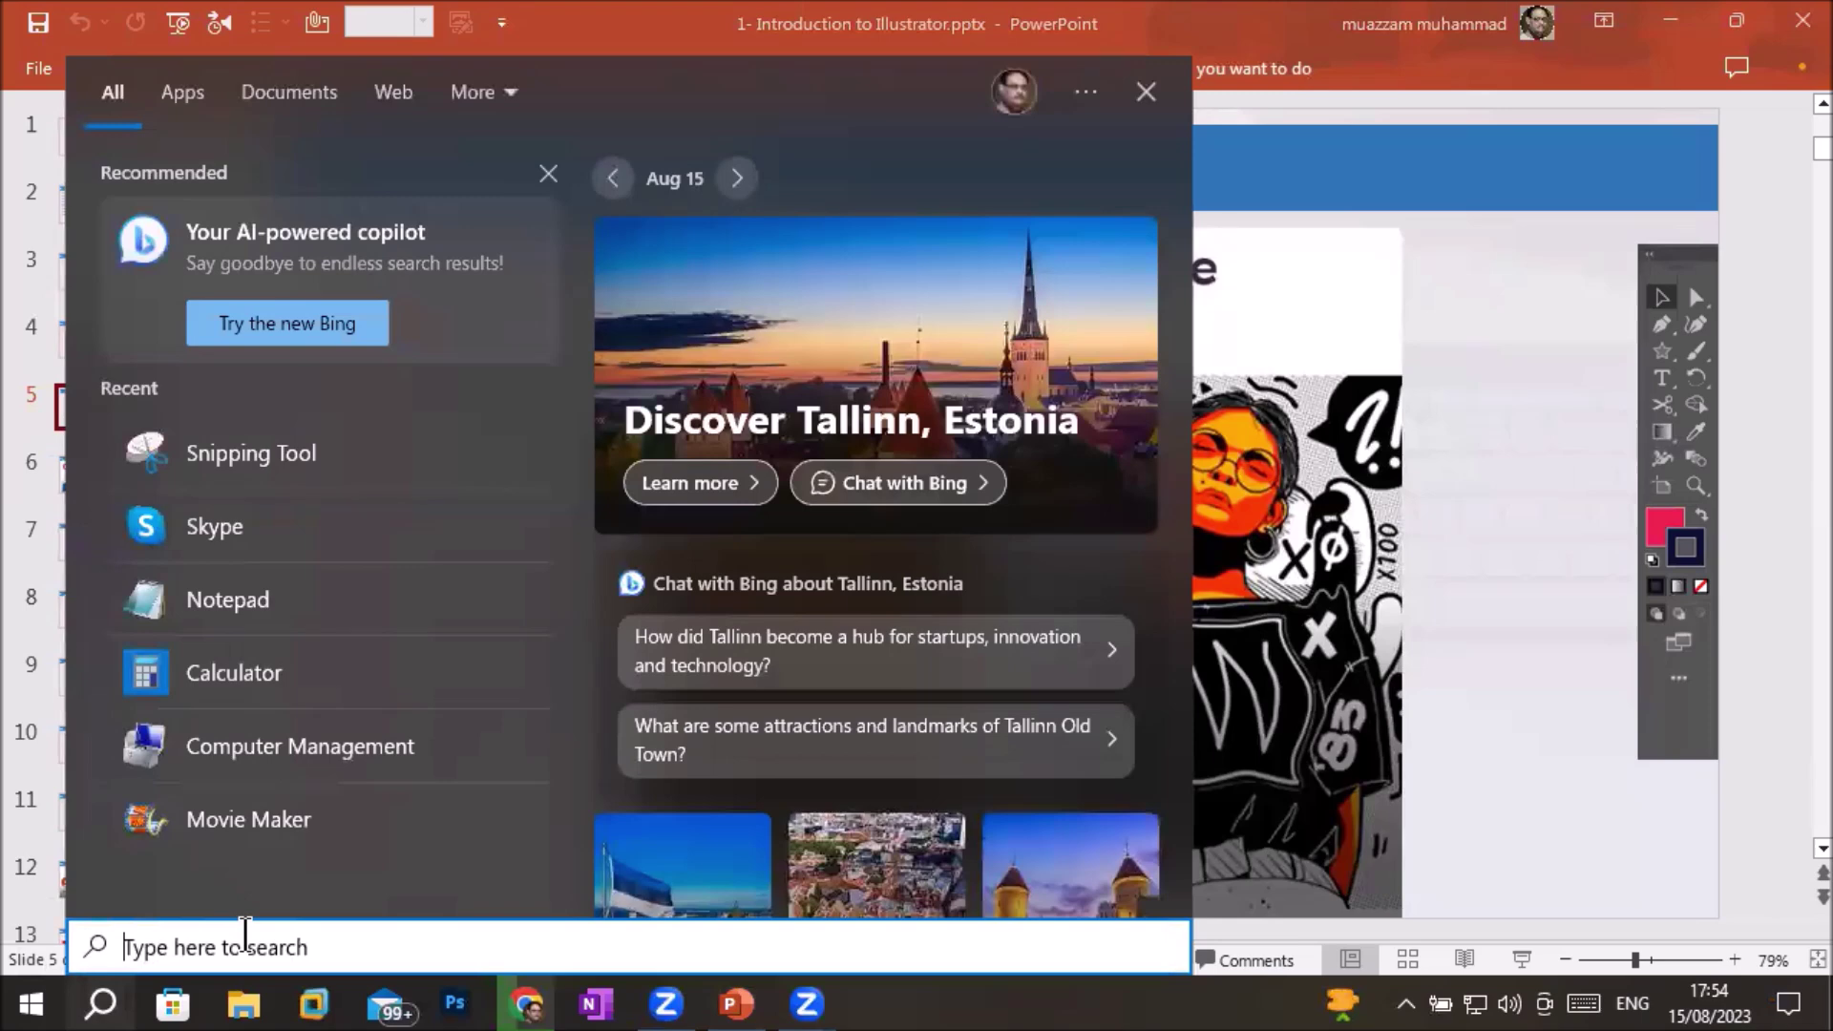
type("il")
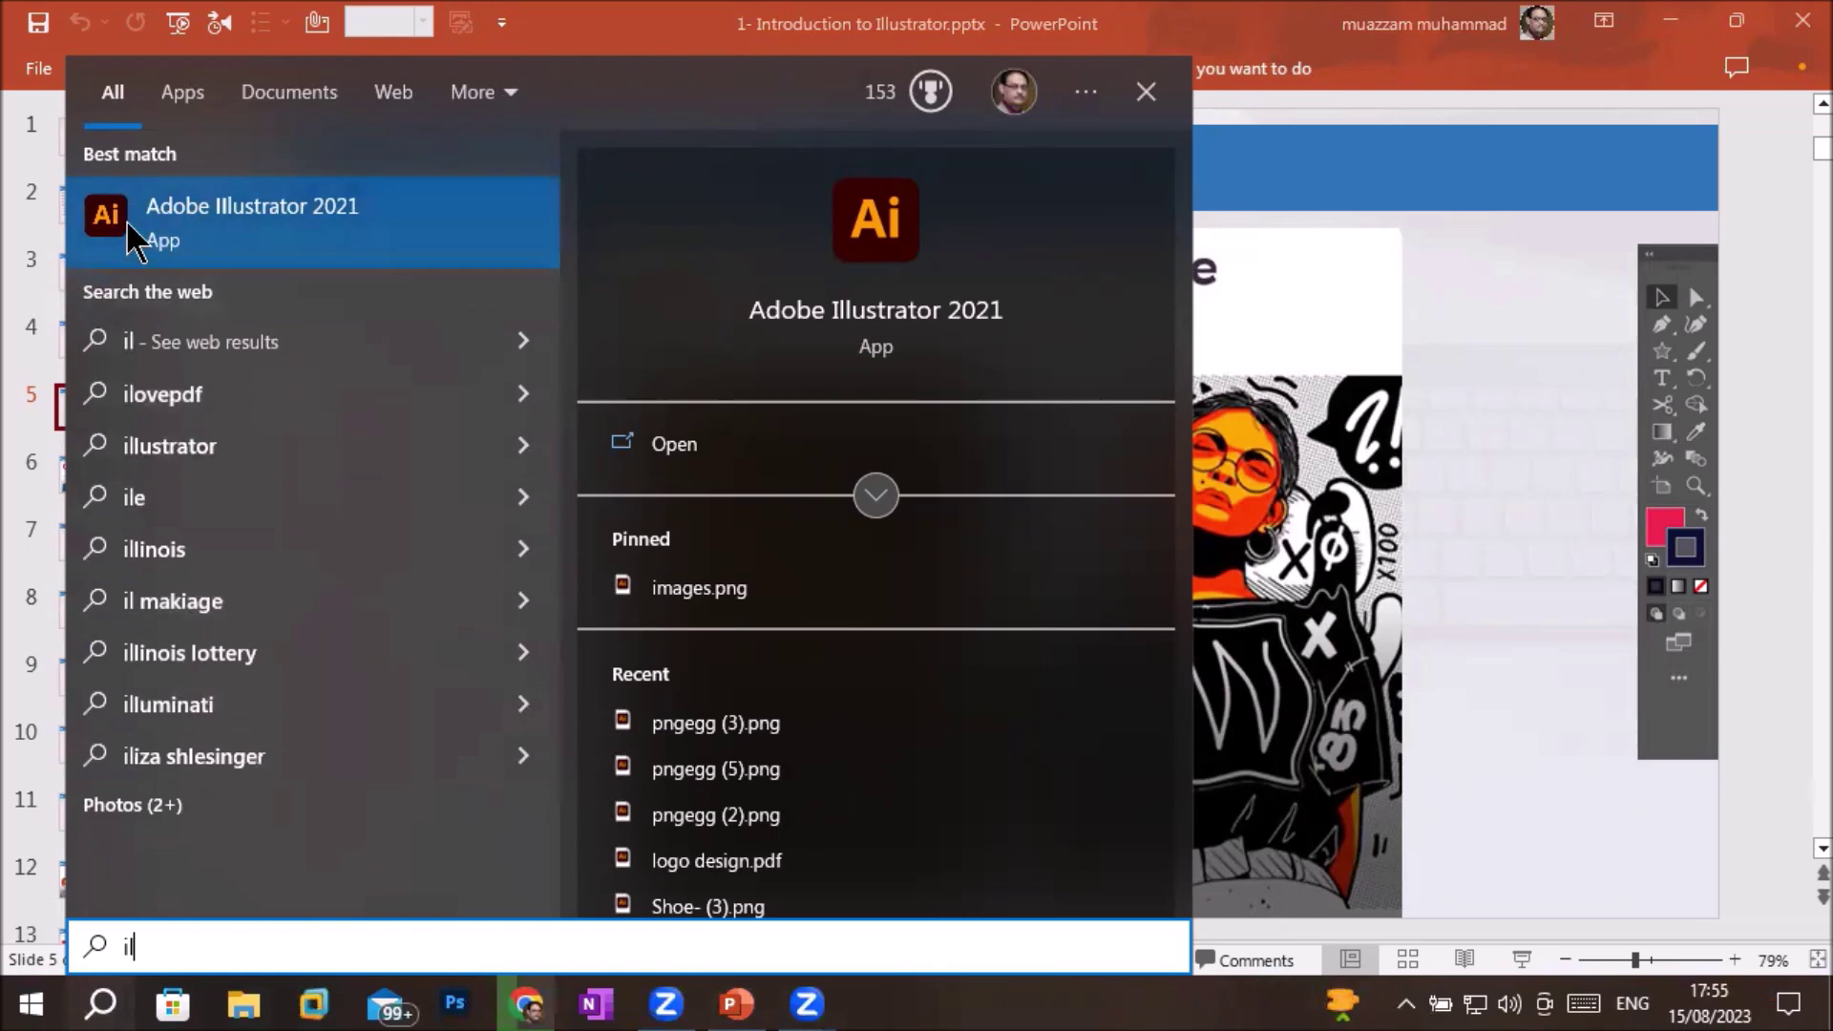
left_click(1576, 648)
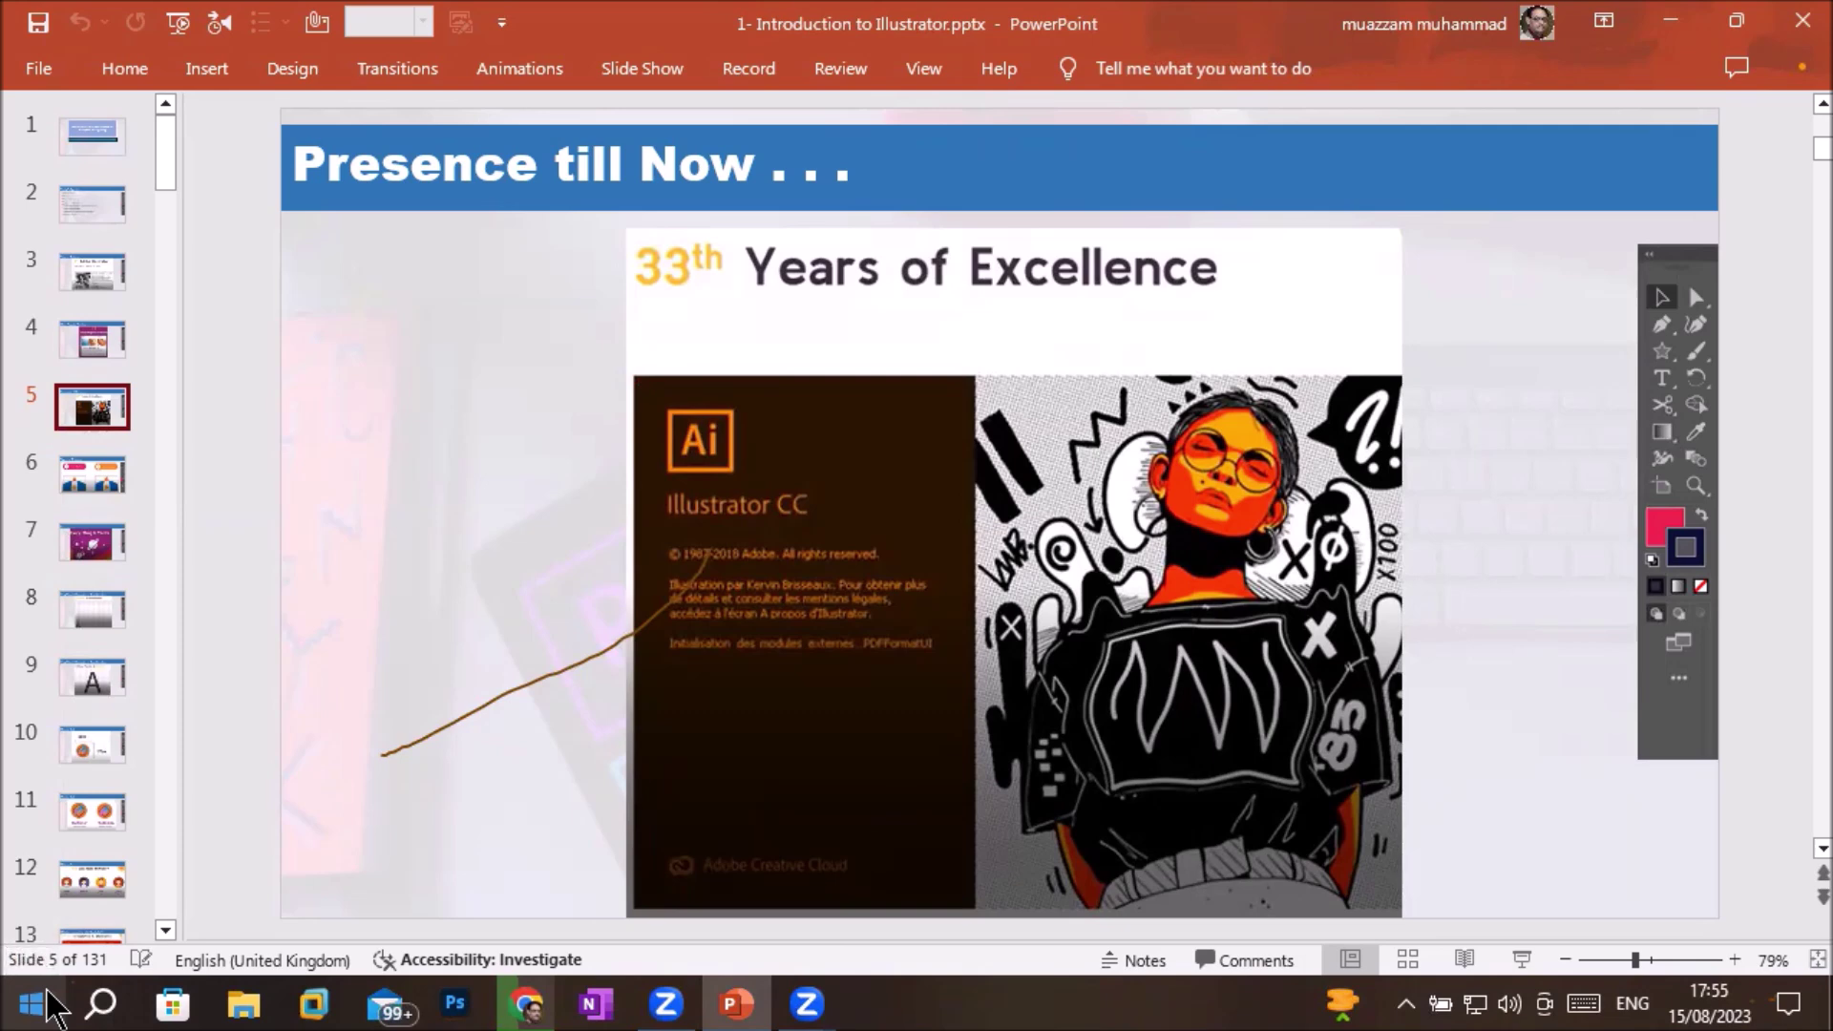
Pin Adobe Illustrator 2021 to the taskbar through More > Pin to taskbar
left_click(46, 995)
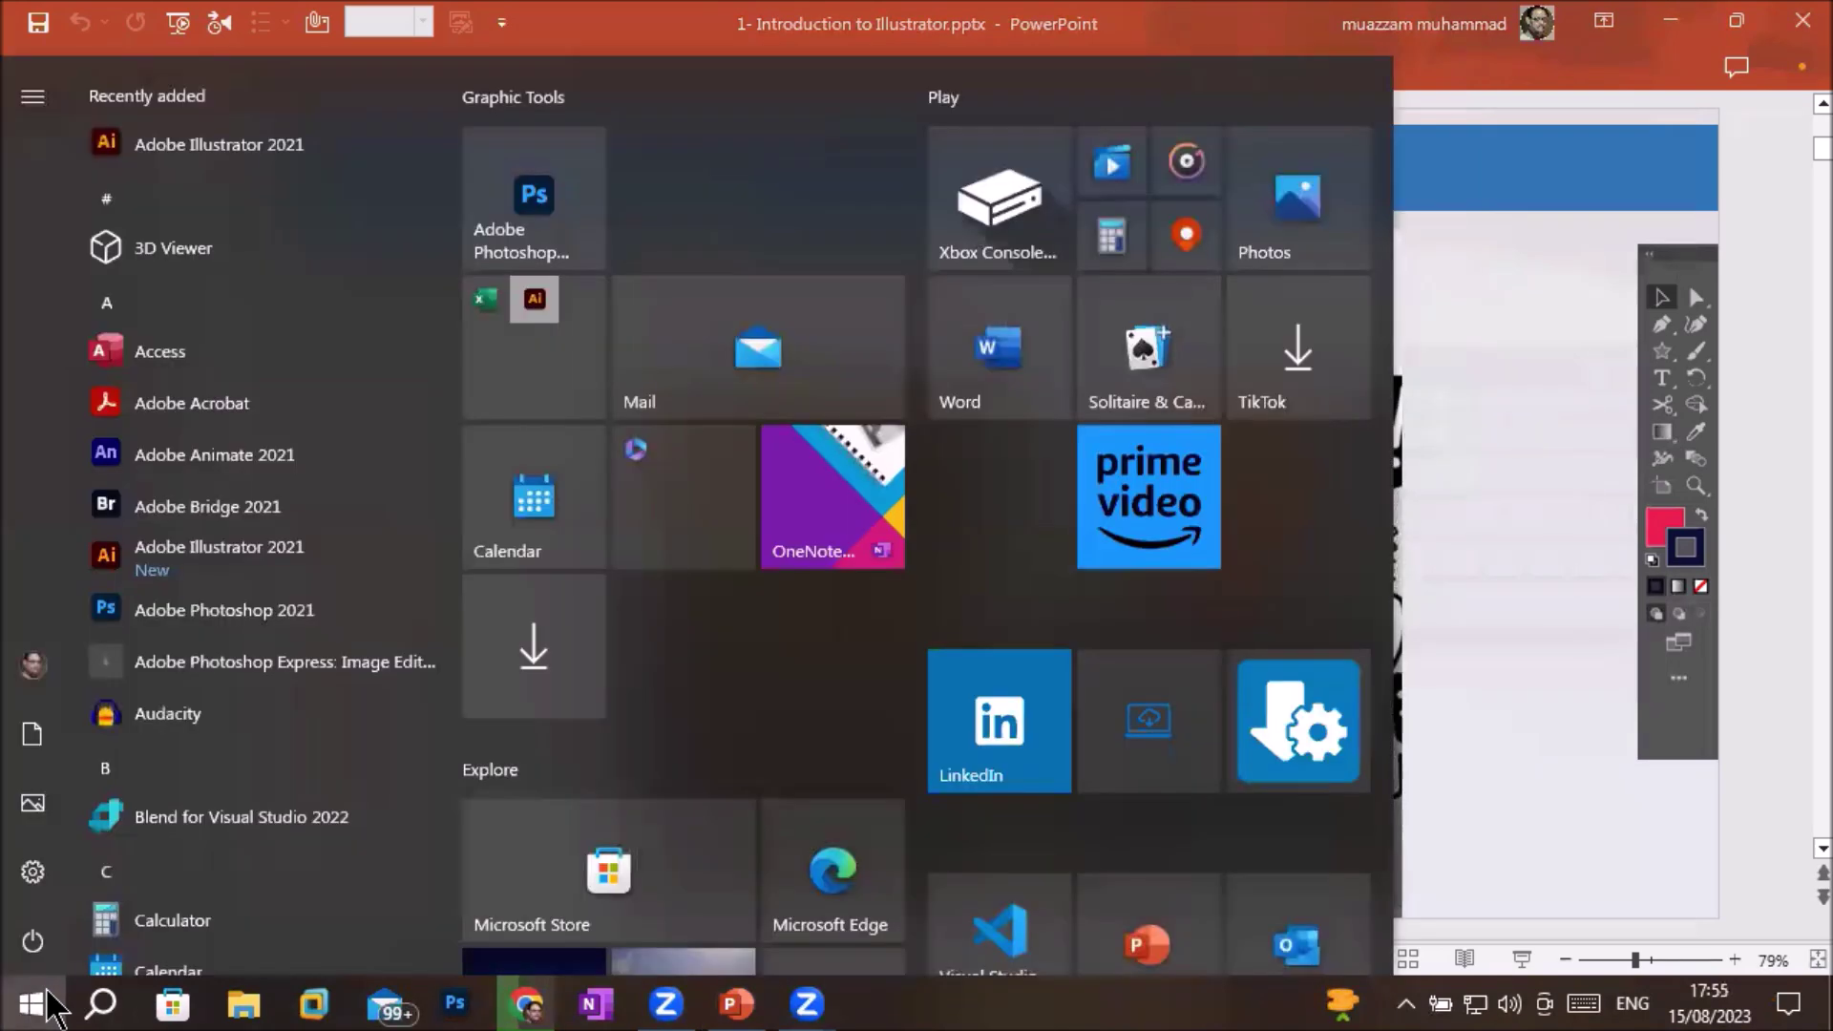
right_click(283, 559)
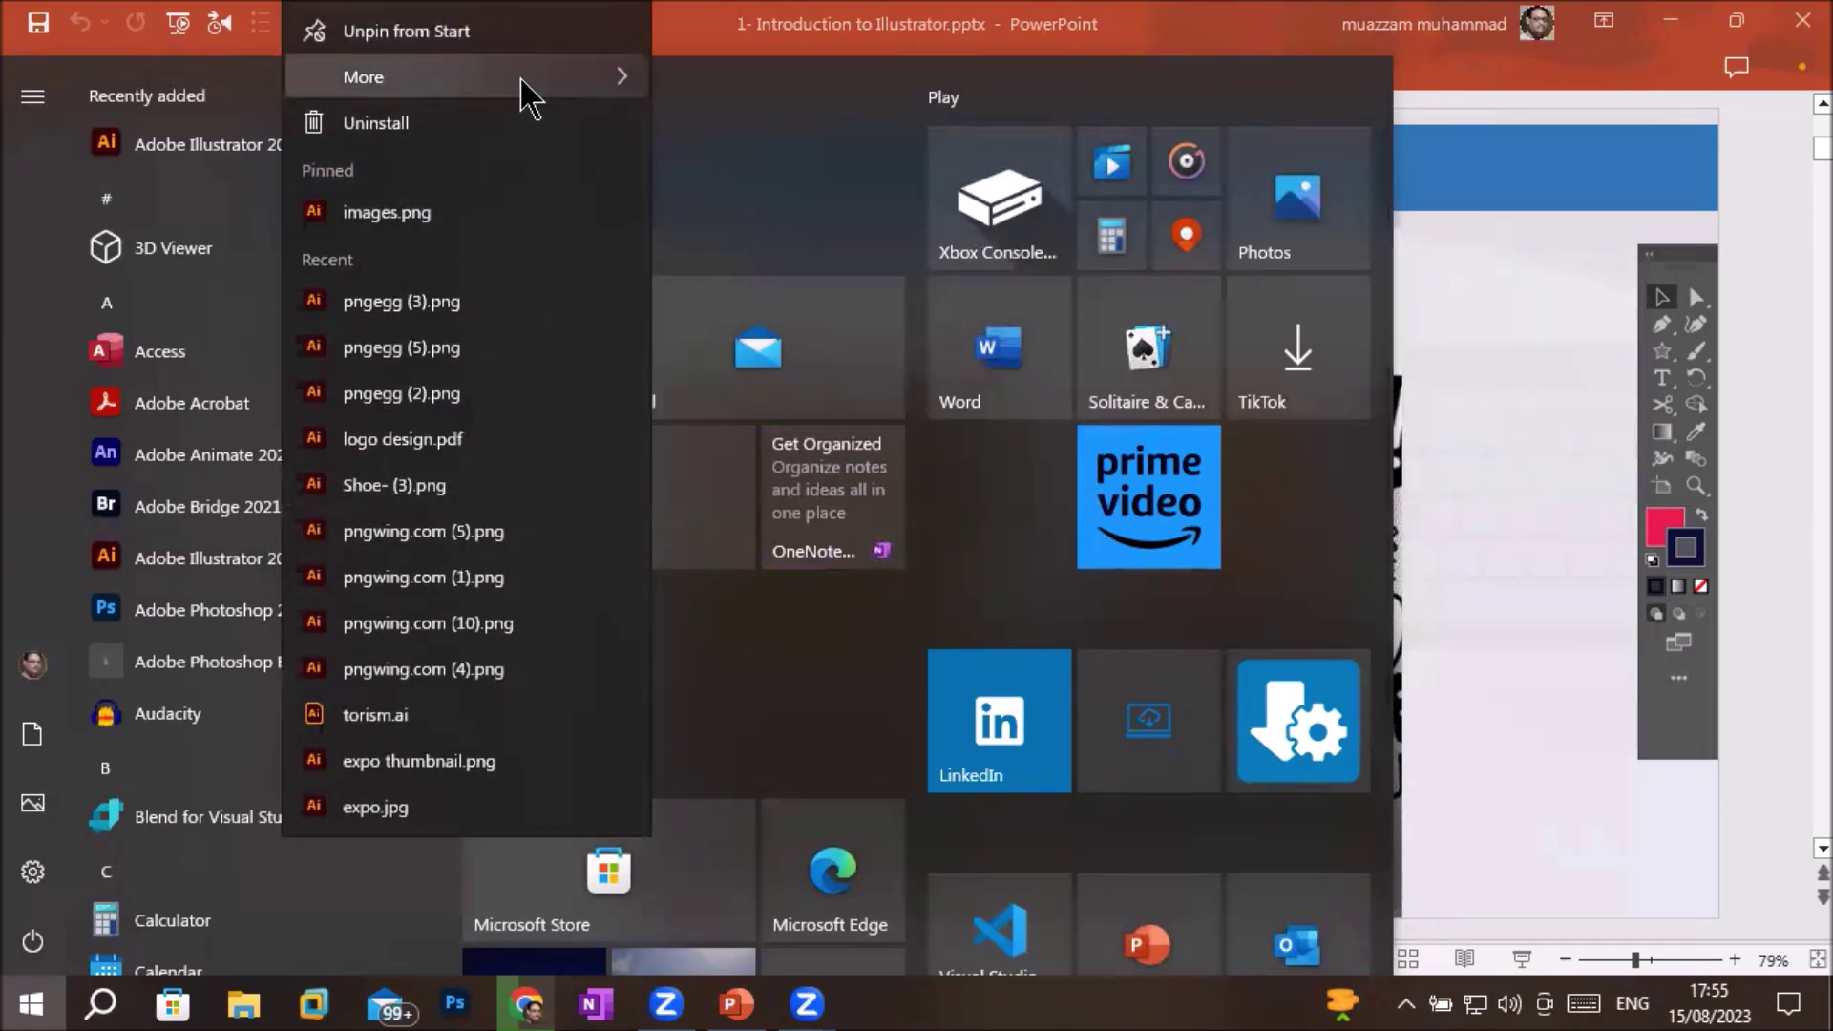
mouse_move(521, 80)
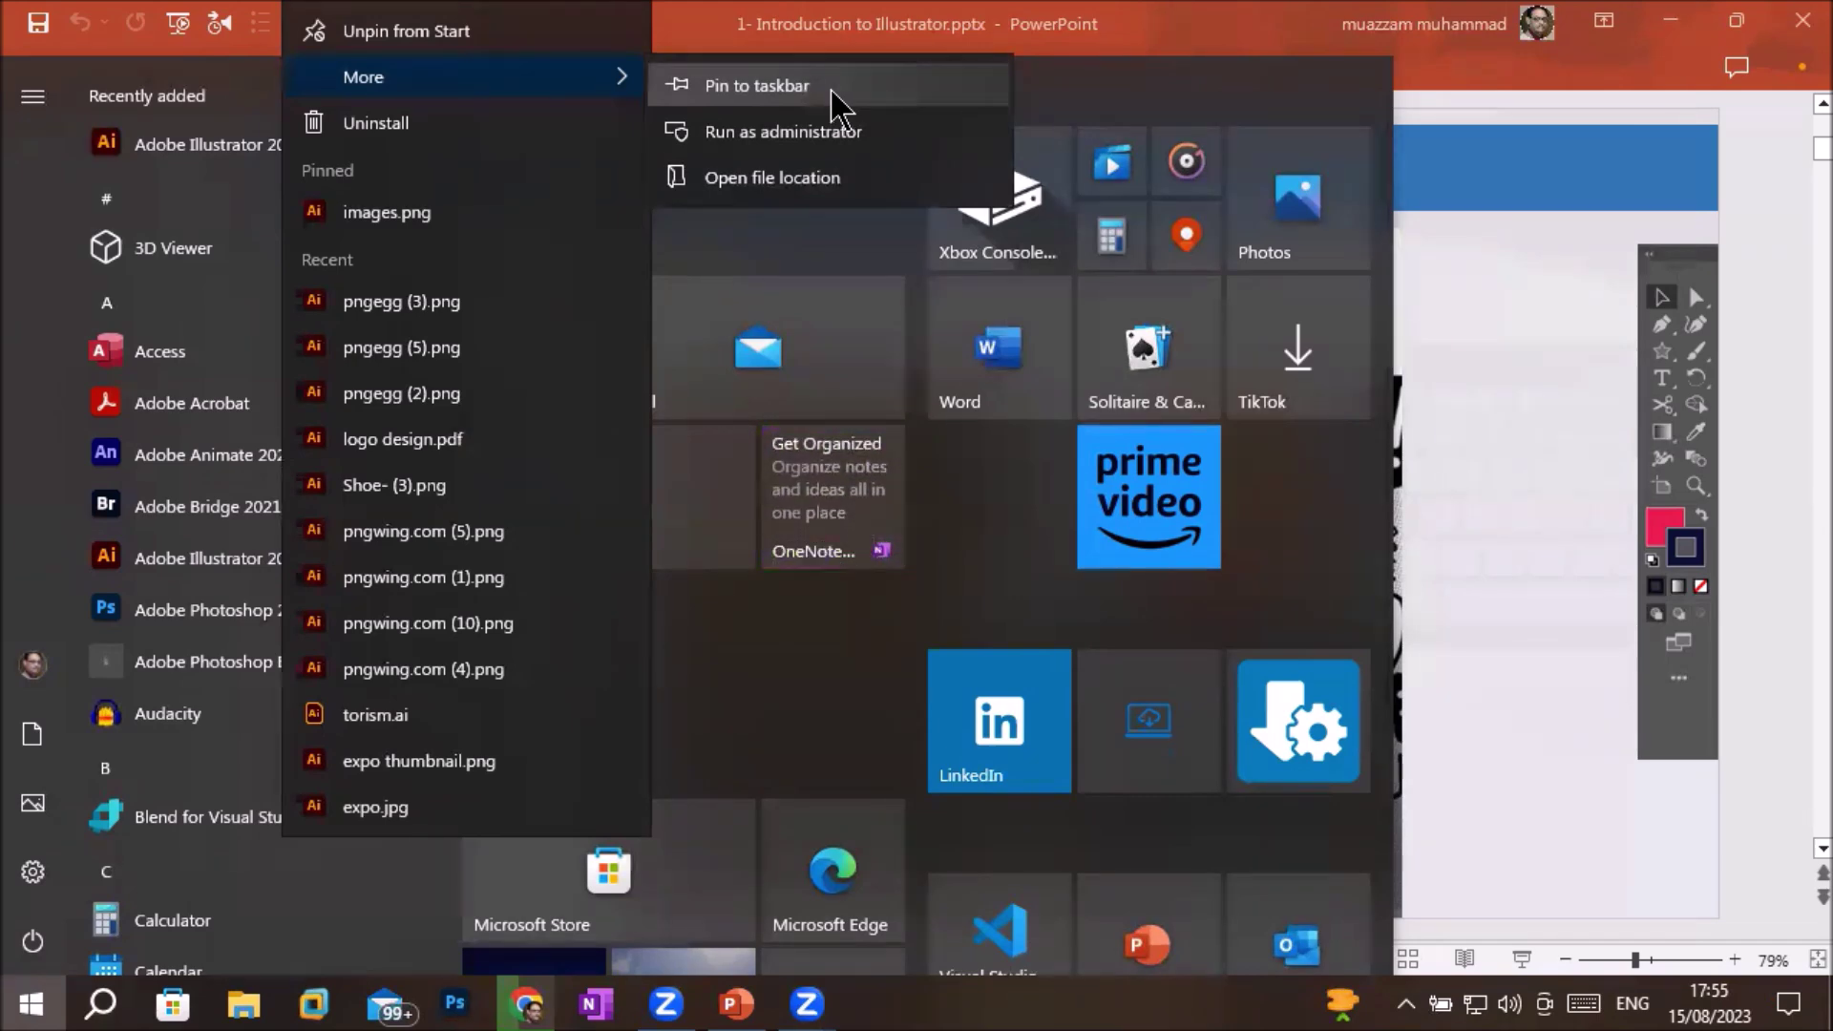
left_click(830, 96)
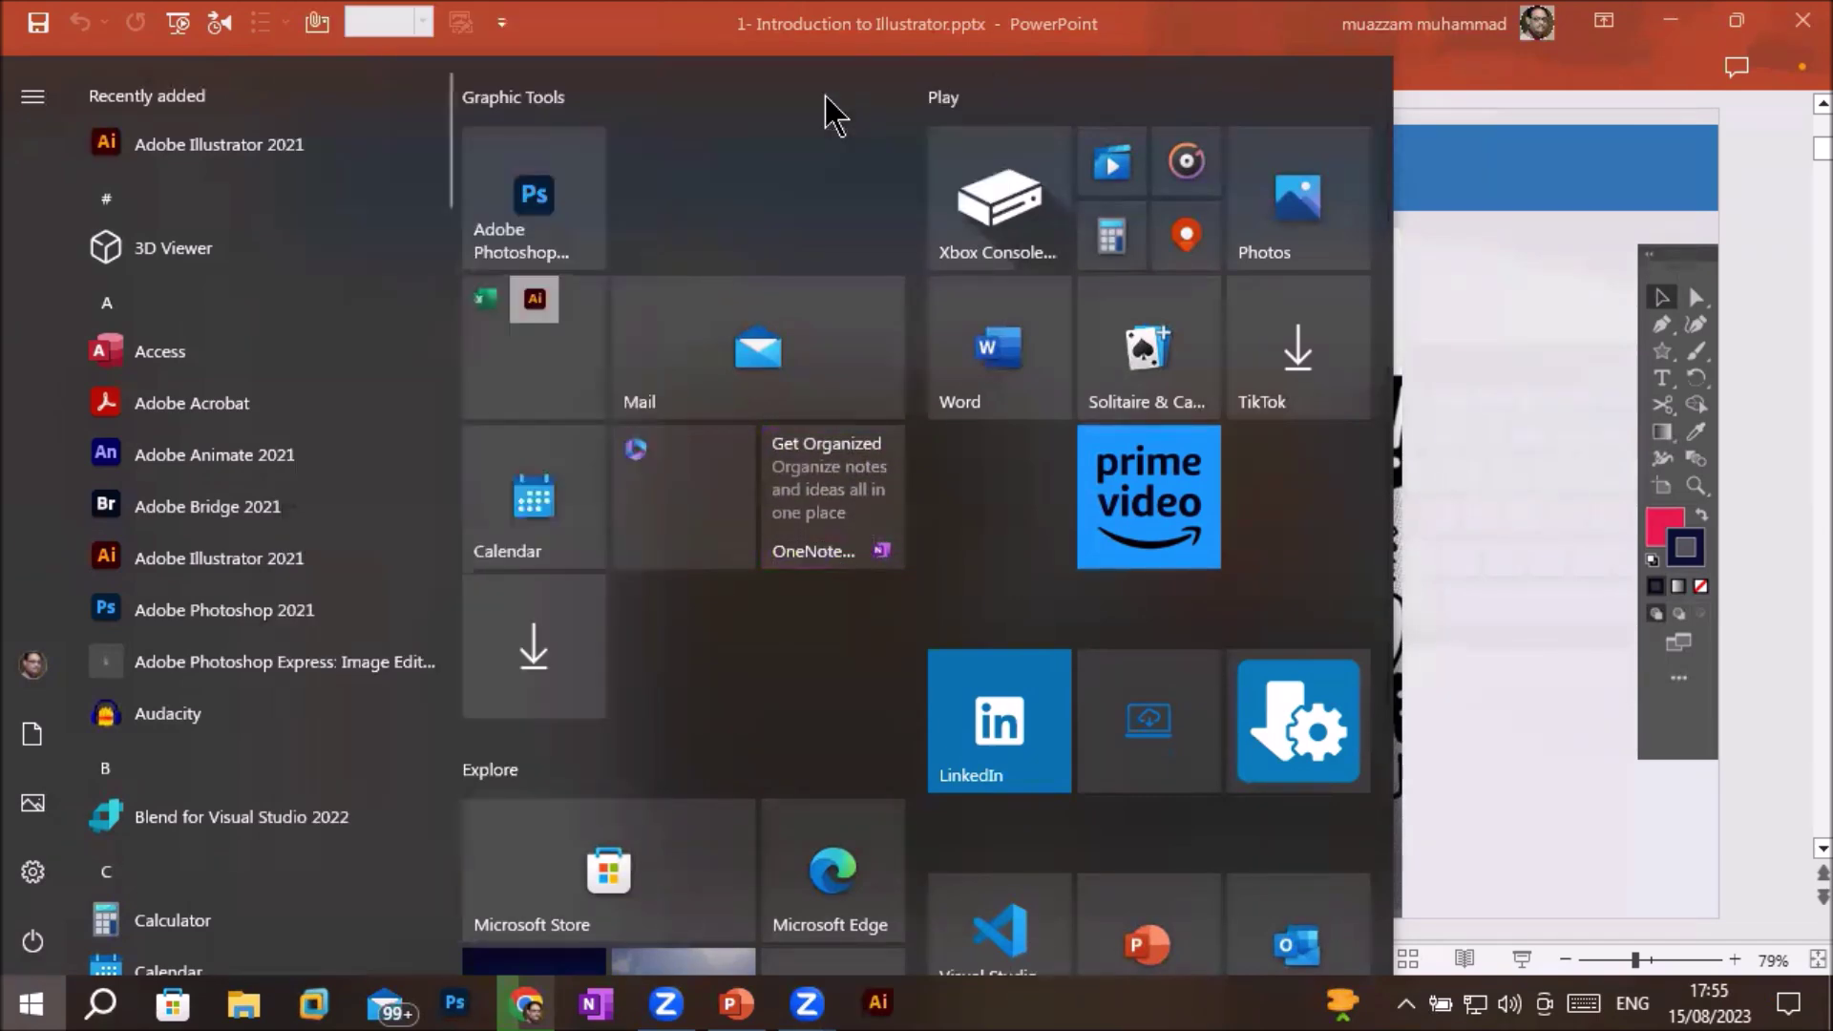
left_click(1509, 462)
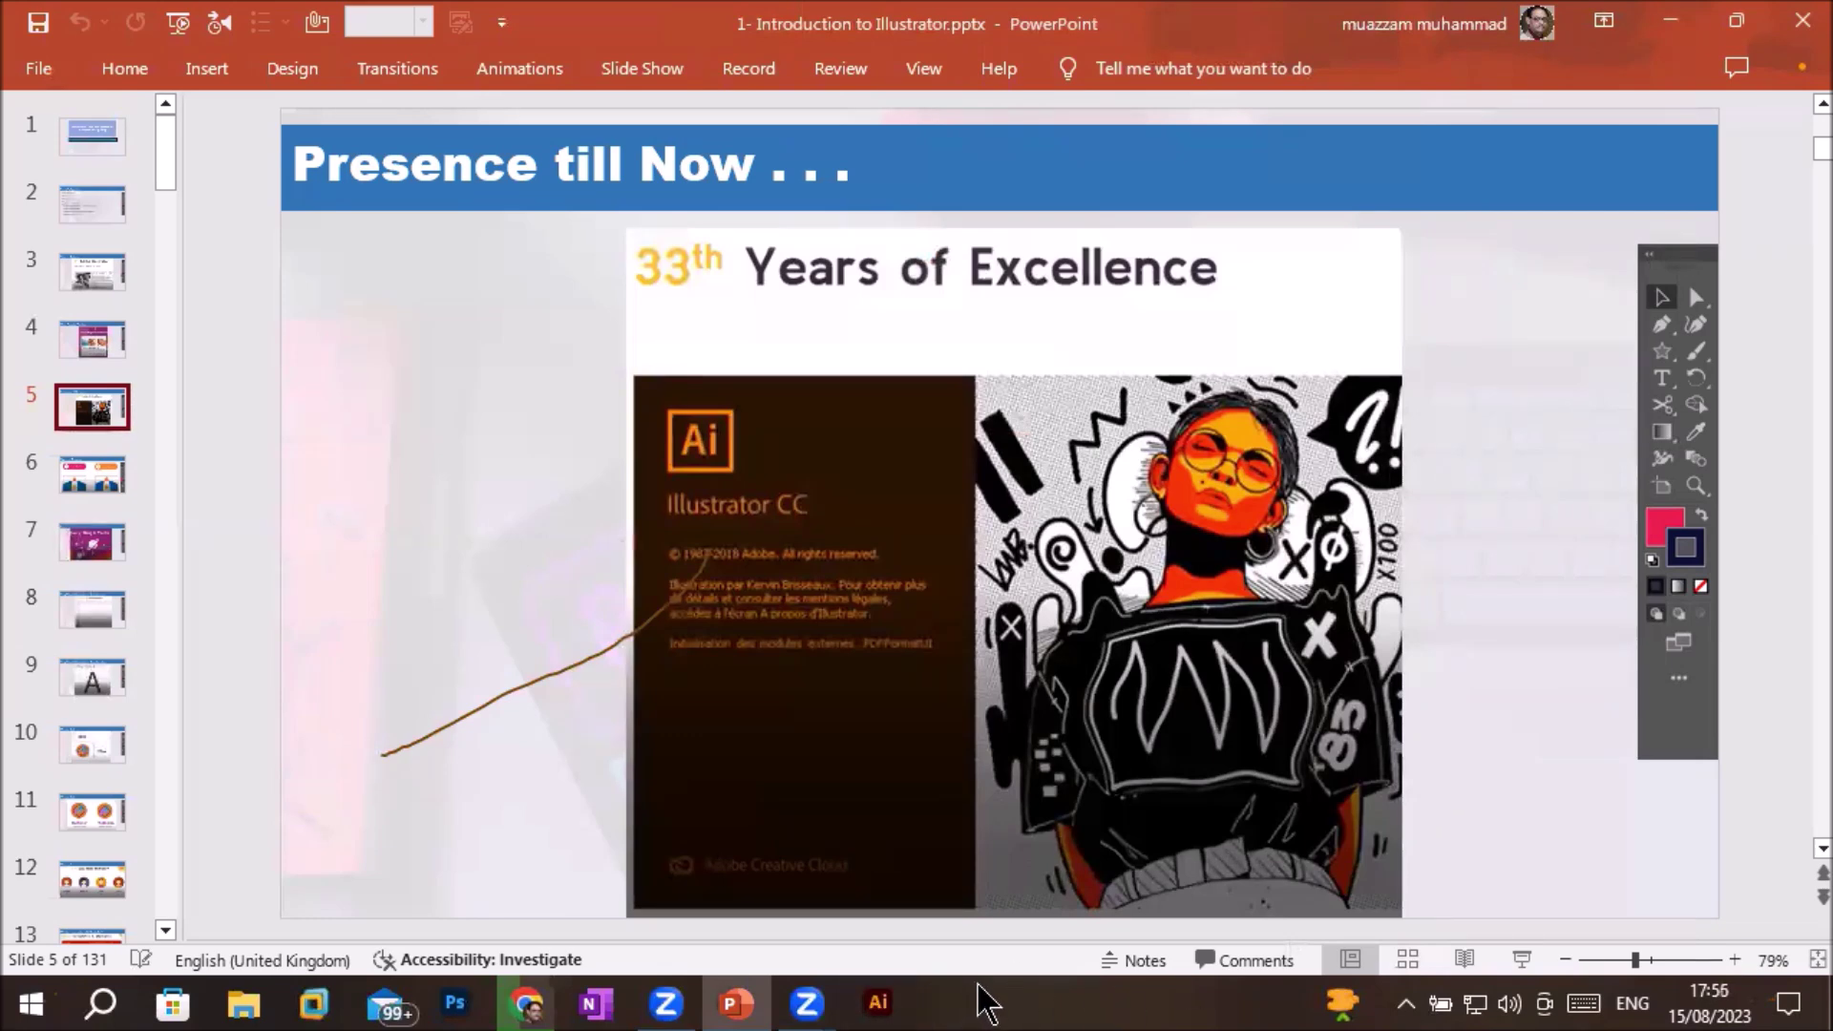
left_click_drag(982, 981, 982, 684)
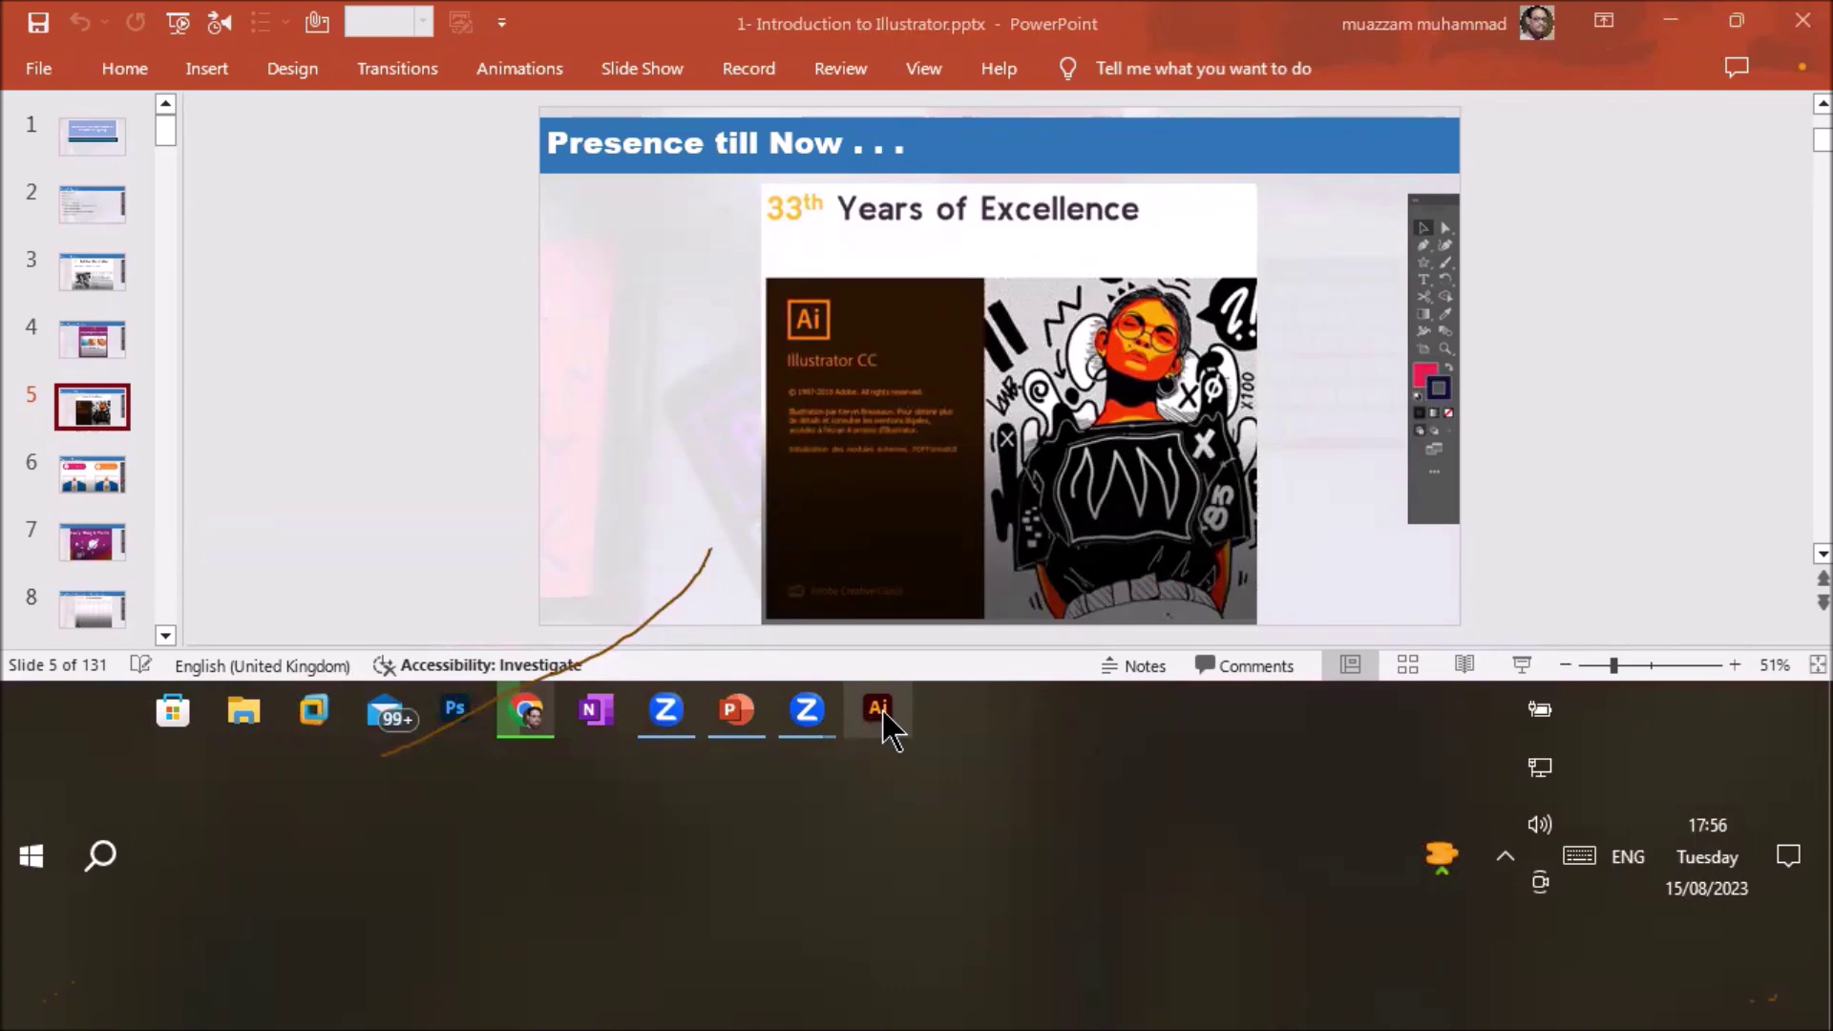
right_click(868, 714)
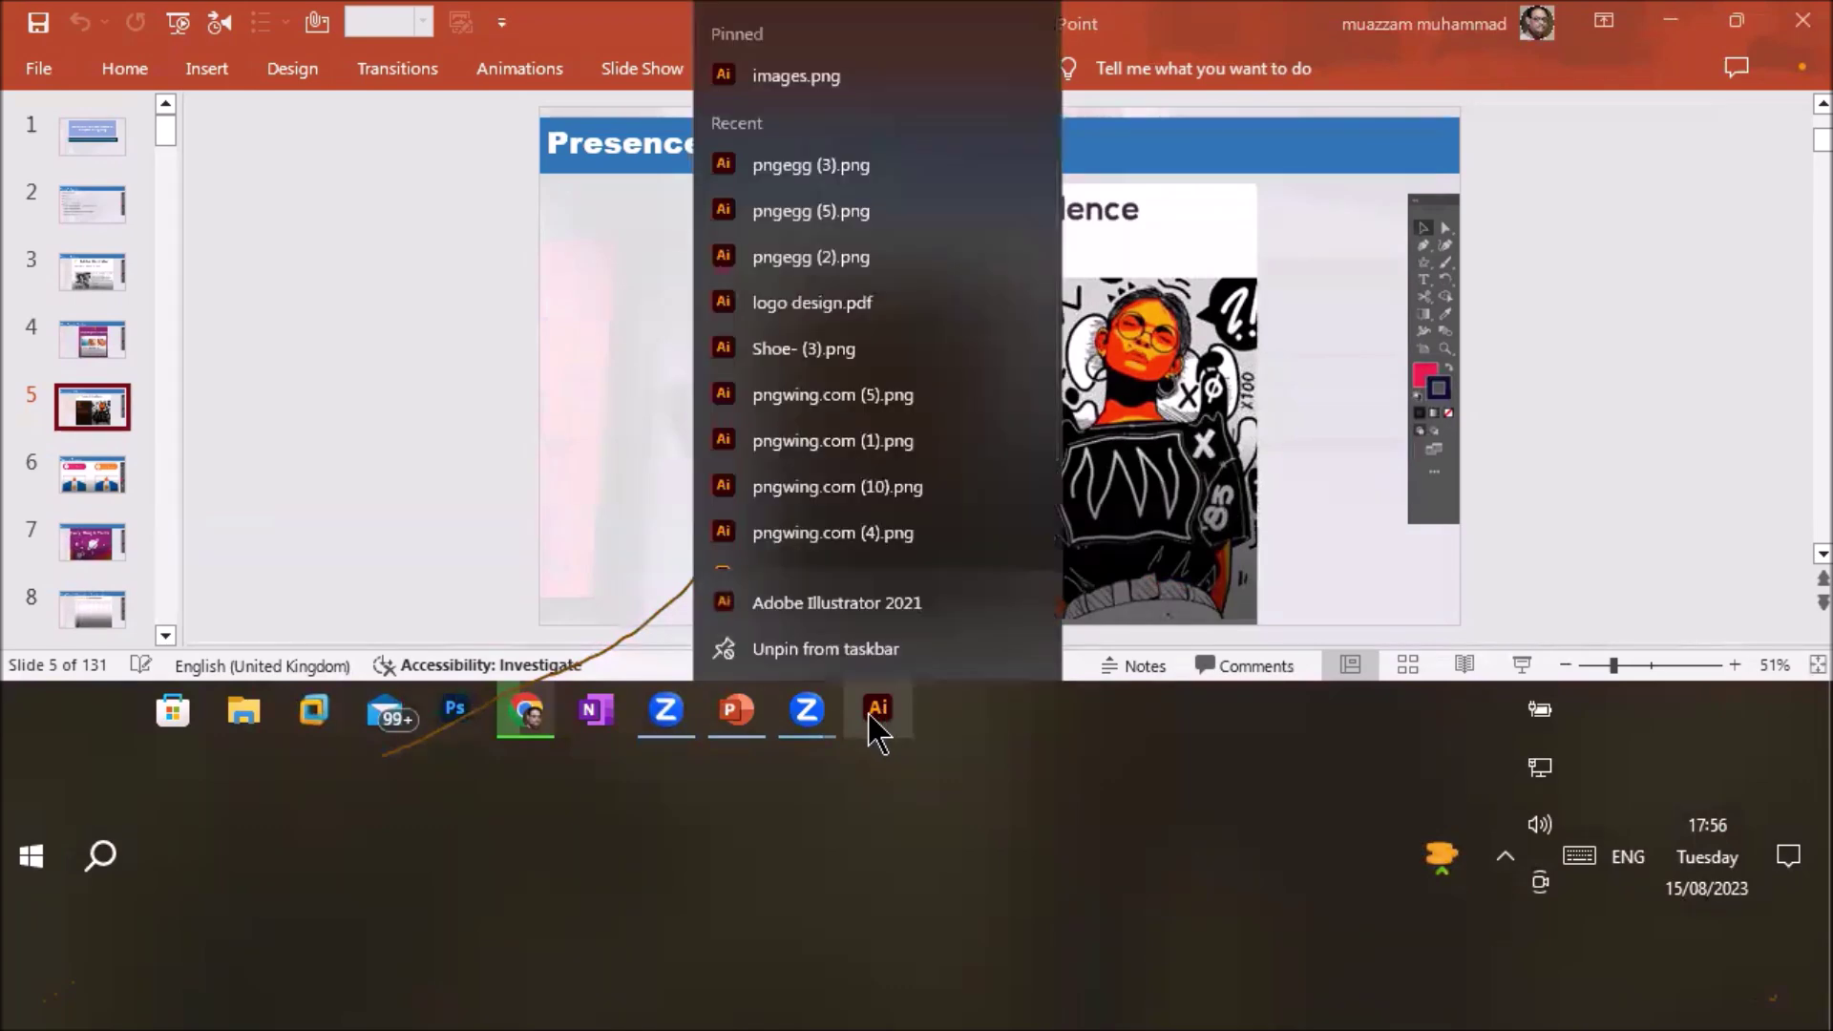
left_click(842, 651)
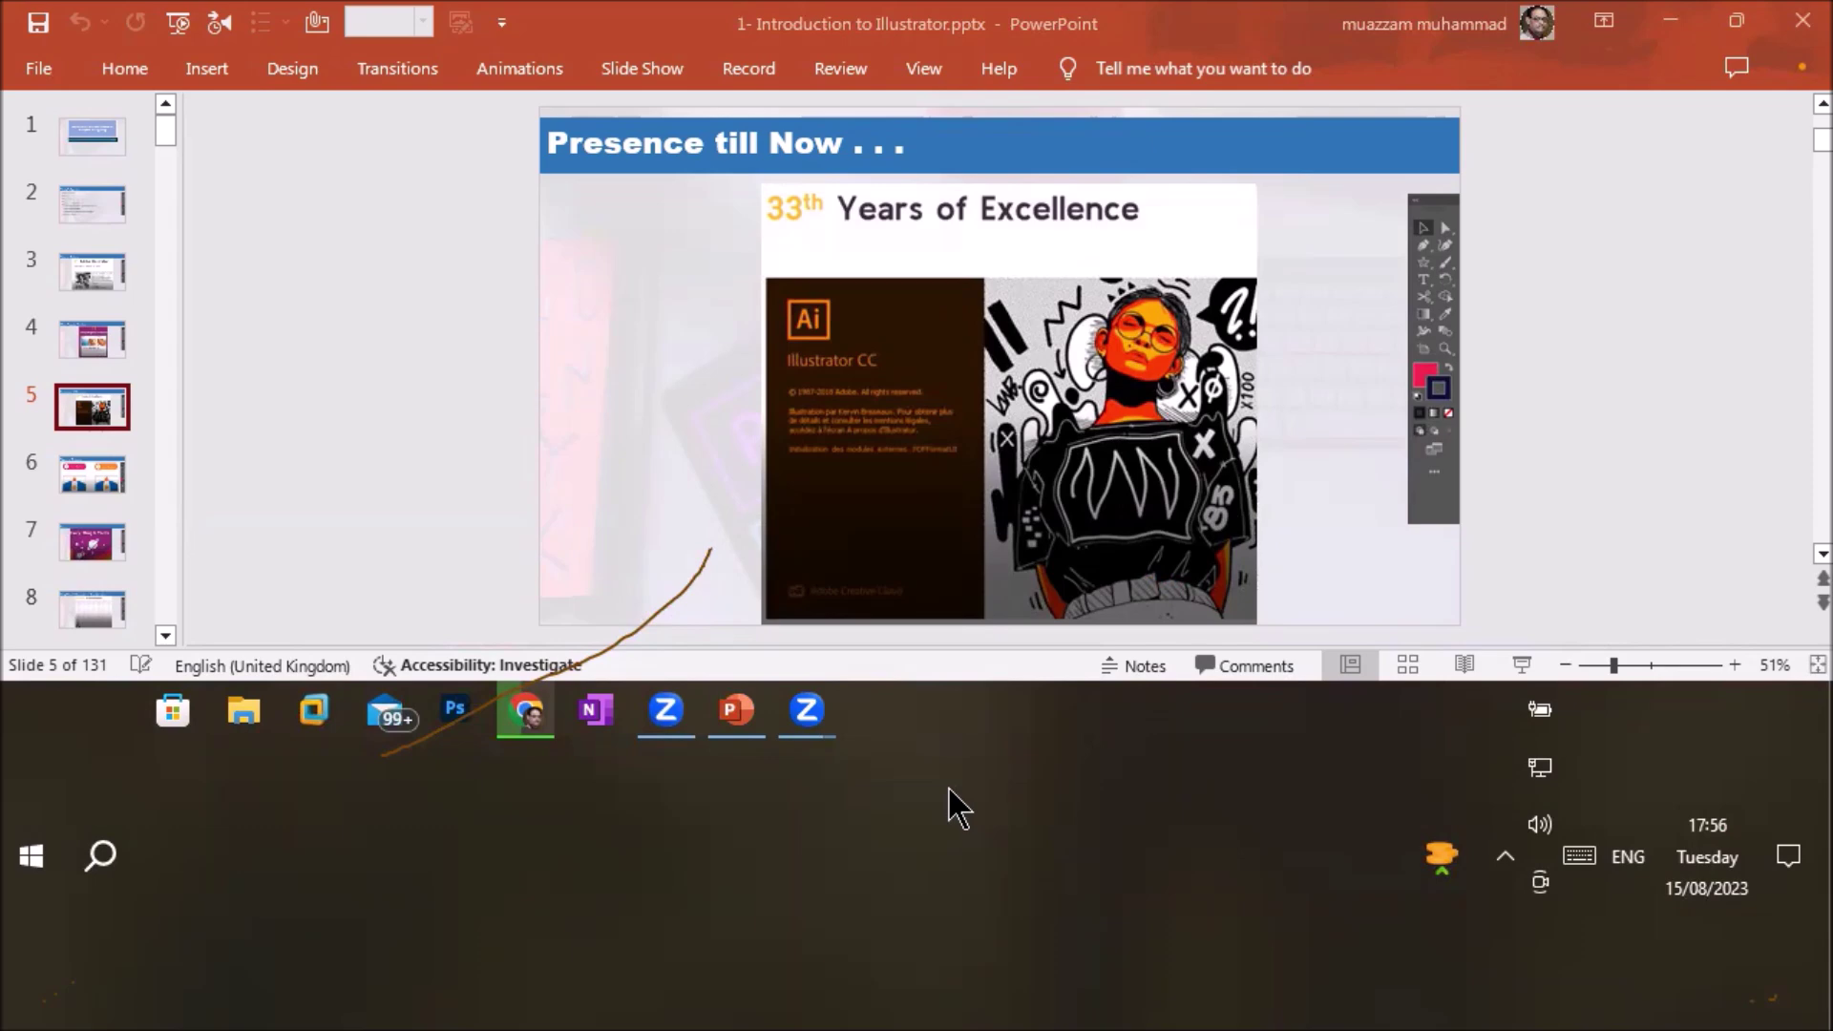
Show Adobe Illustrator 2021's Unpin from Start and Uninstall options in Start, then dismiss them
left_click(56, 840)
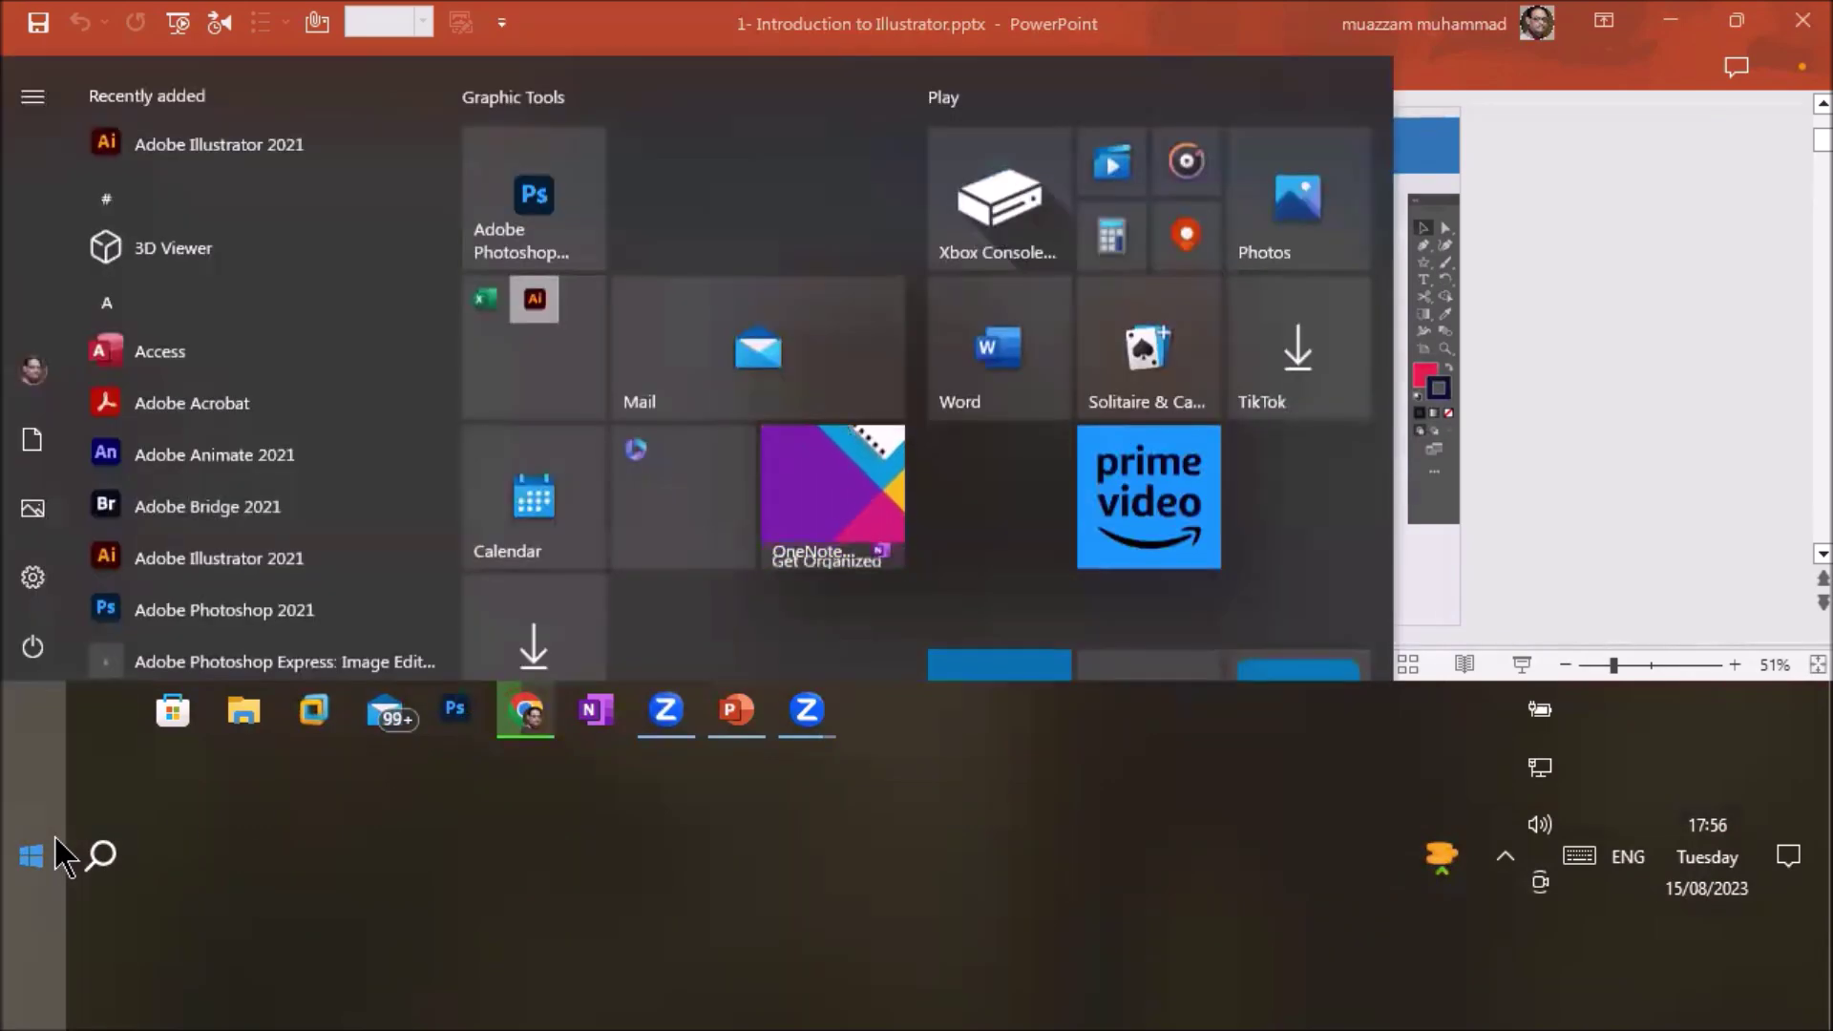
right_click(241, 570)
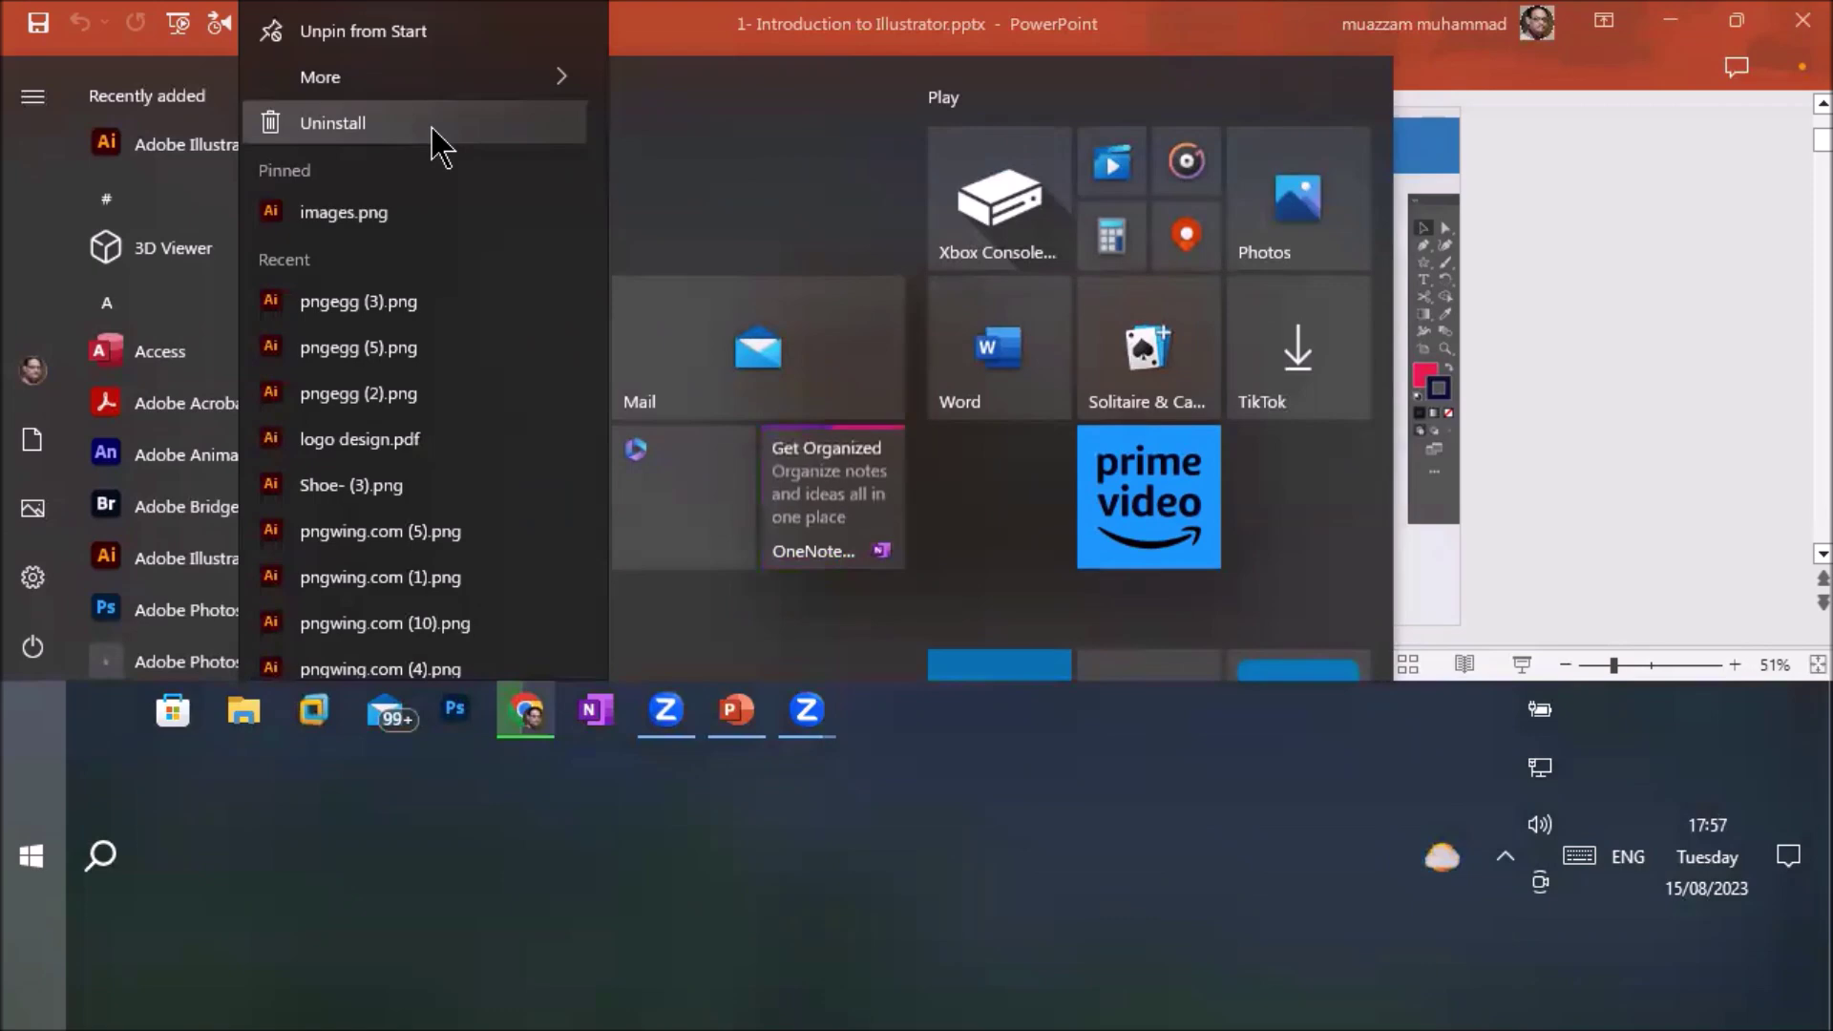
left_click(1596, 348)
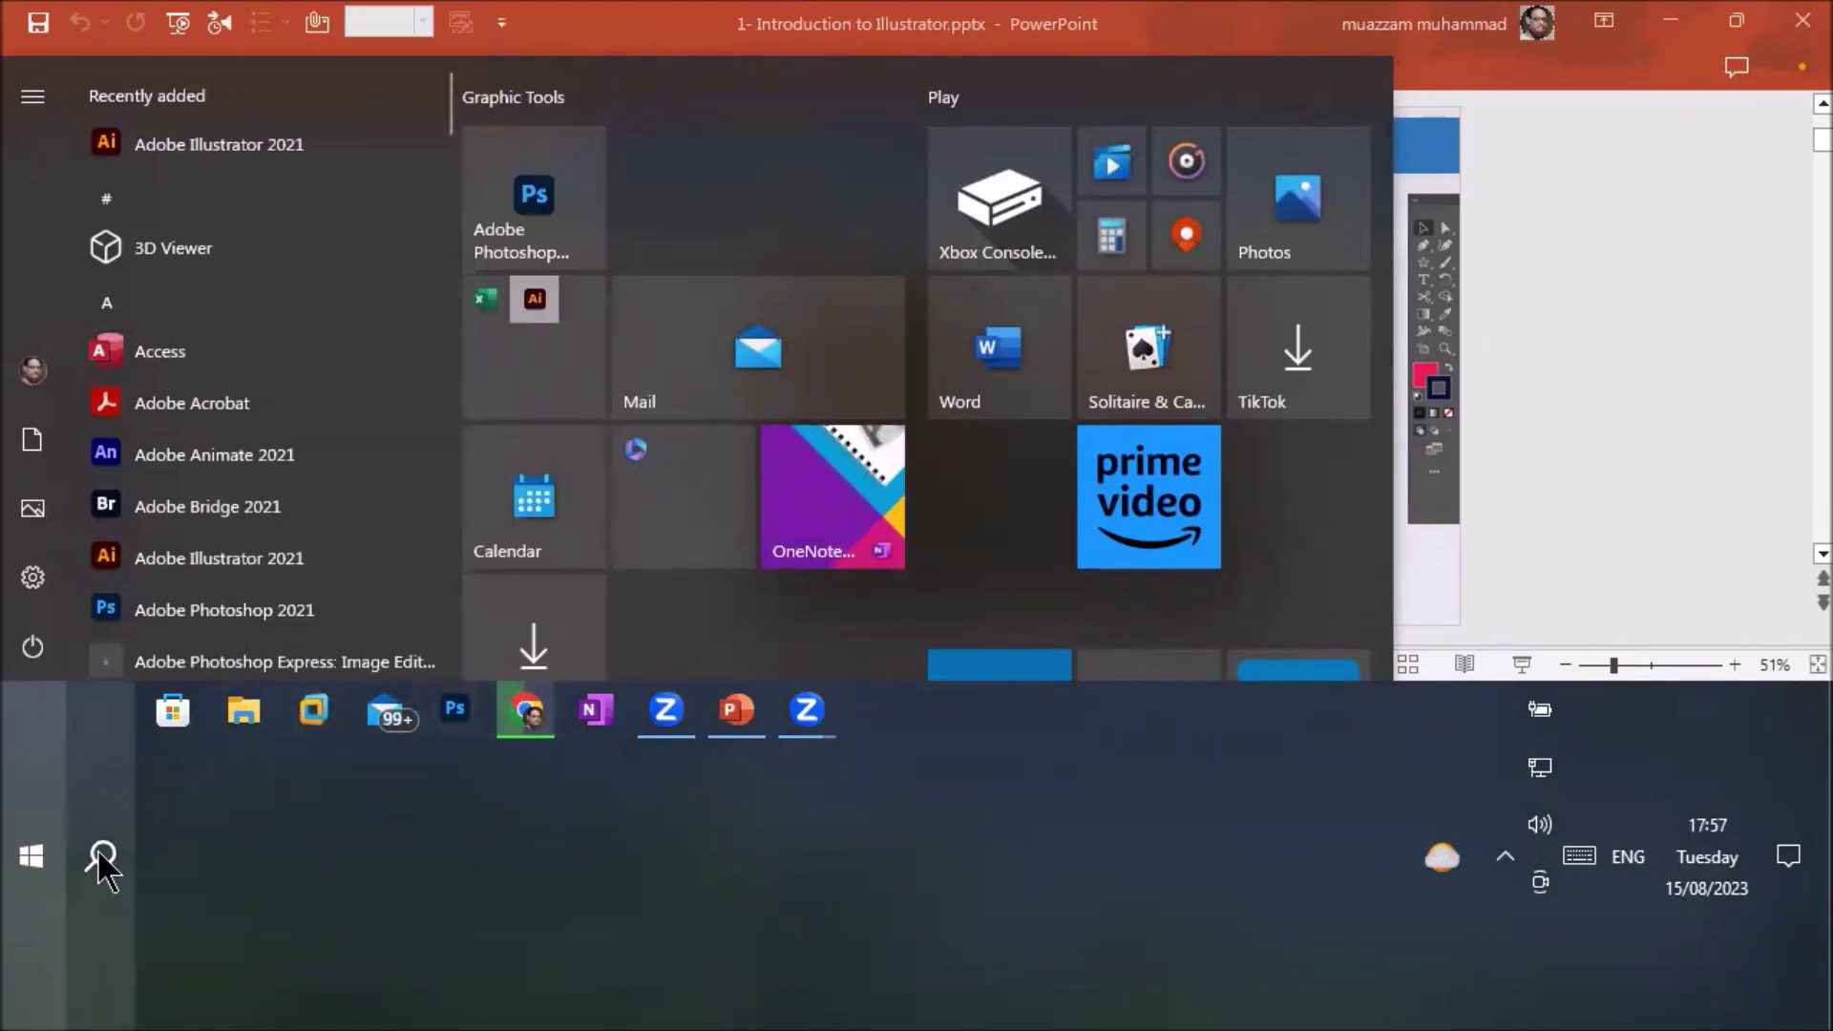
left_click(102, 857)
Open Control Panel by searching 'control', switch View by to Category, then close it
type("control")
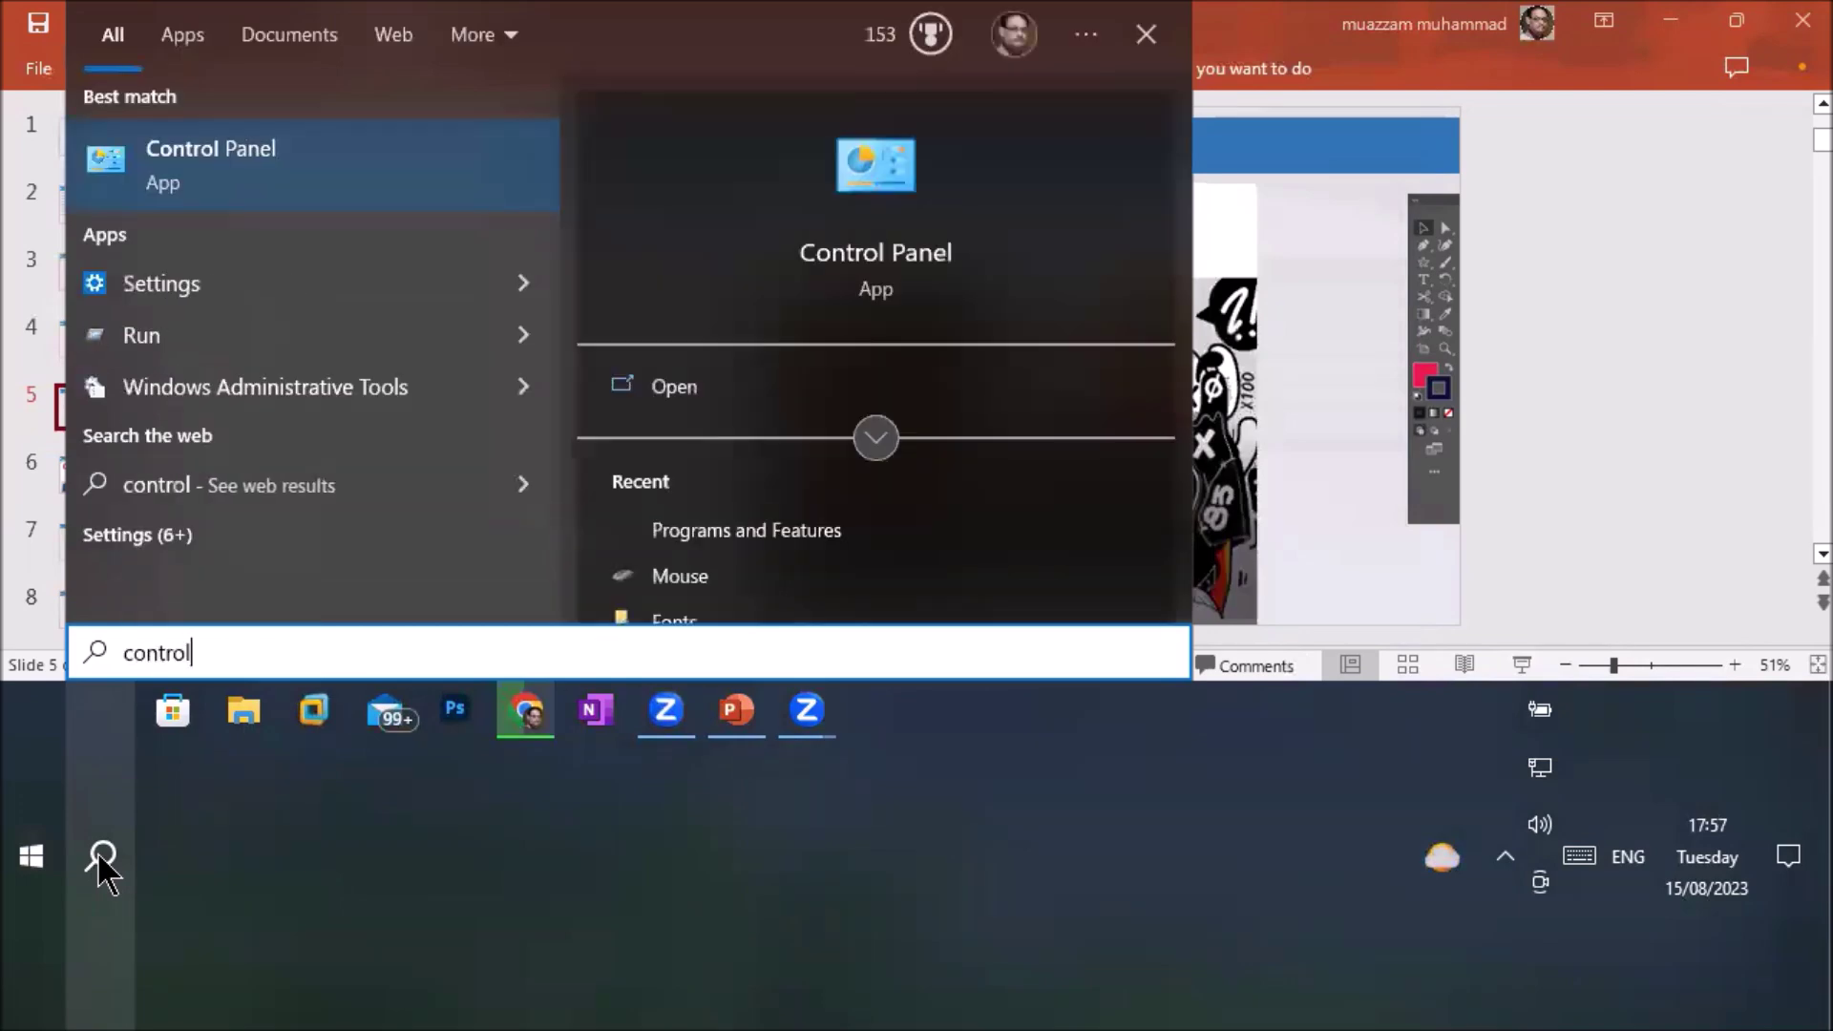
key("Return")
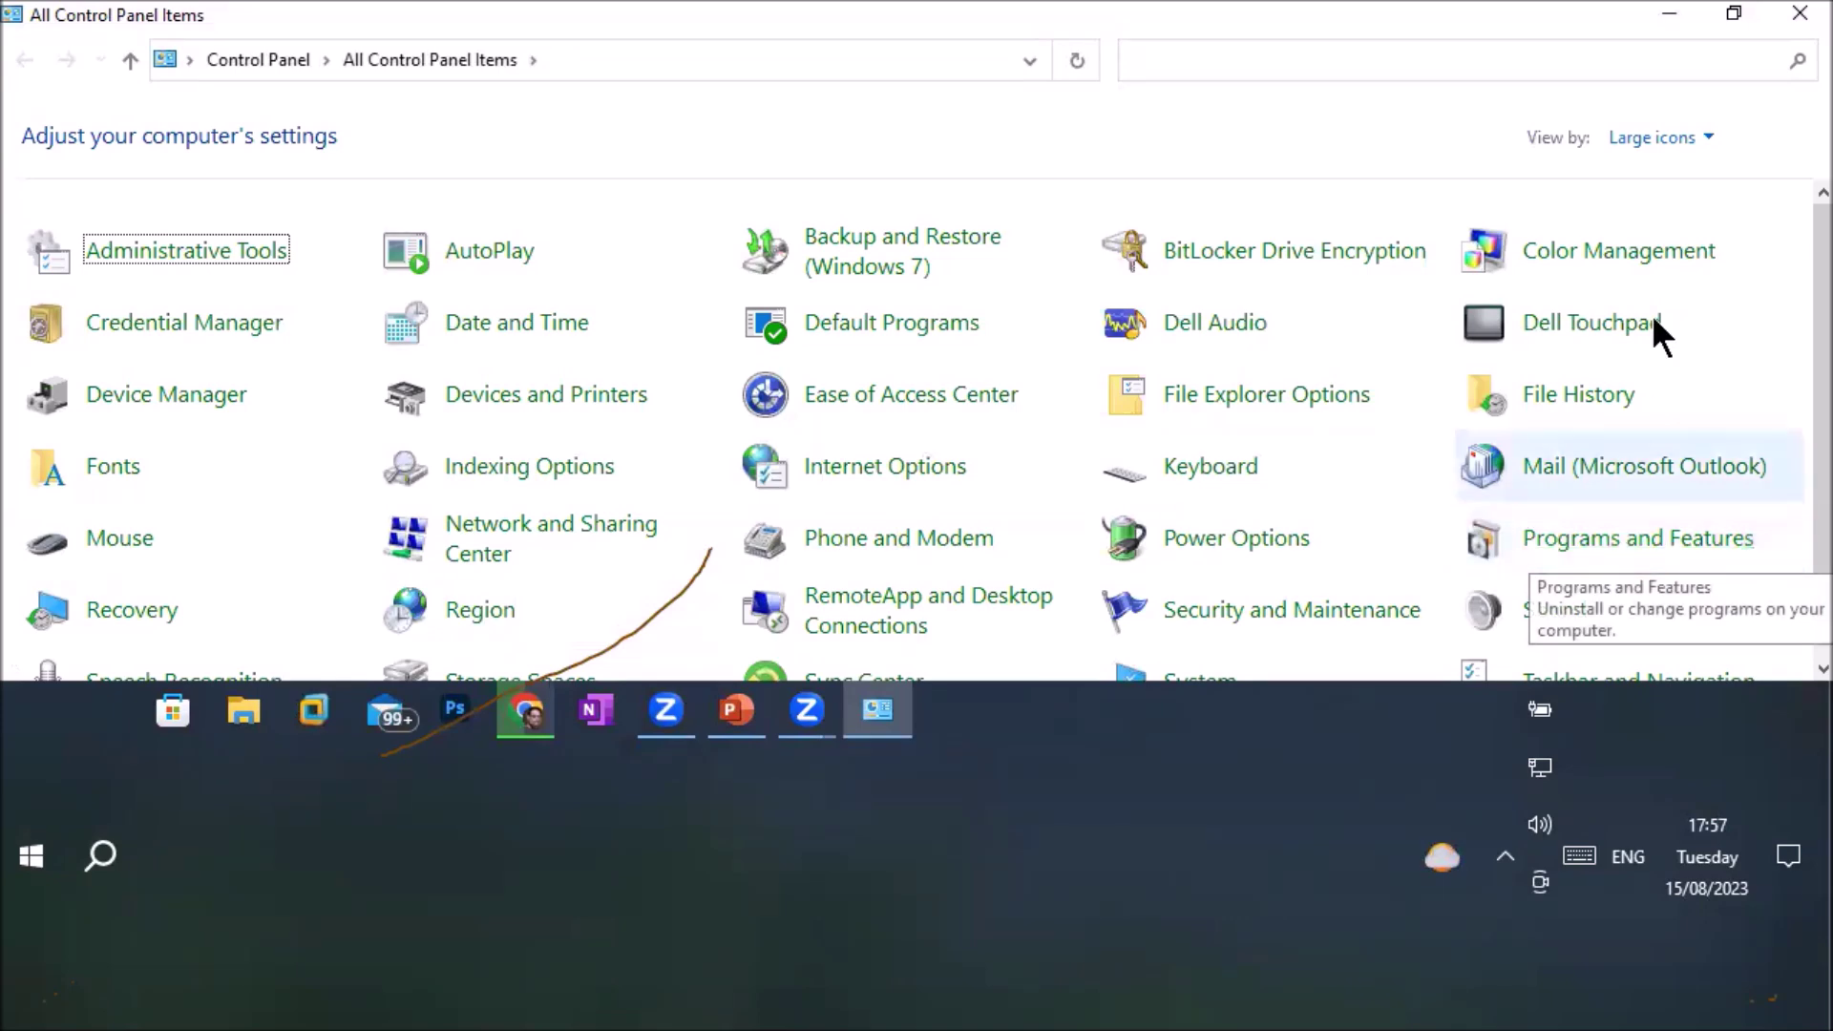
left_click(1659, 139)
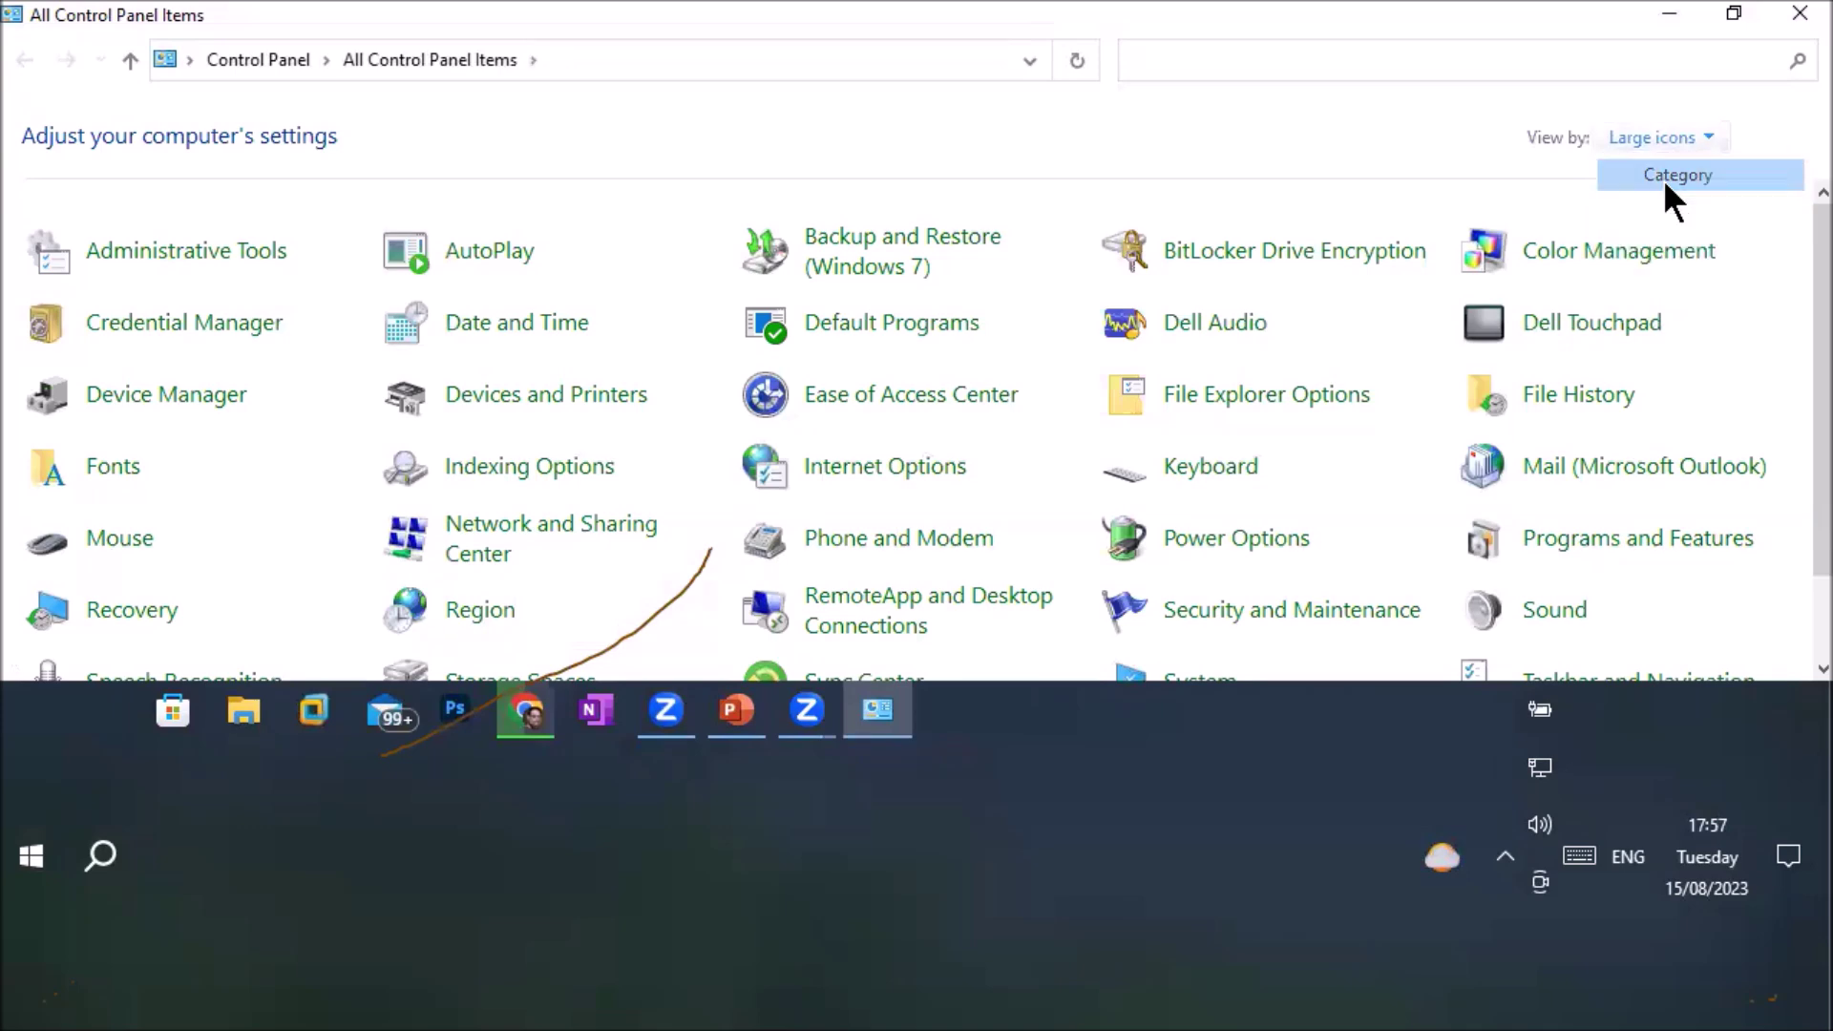
left_click(1664, 177)
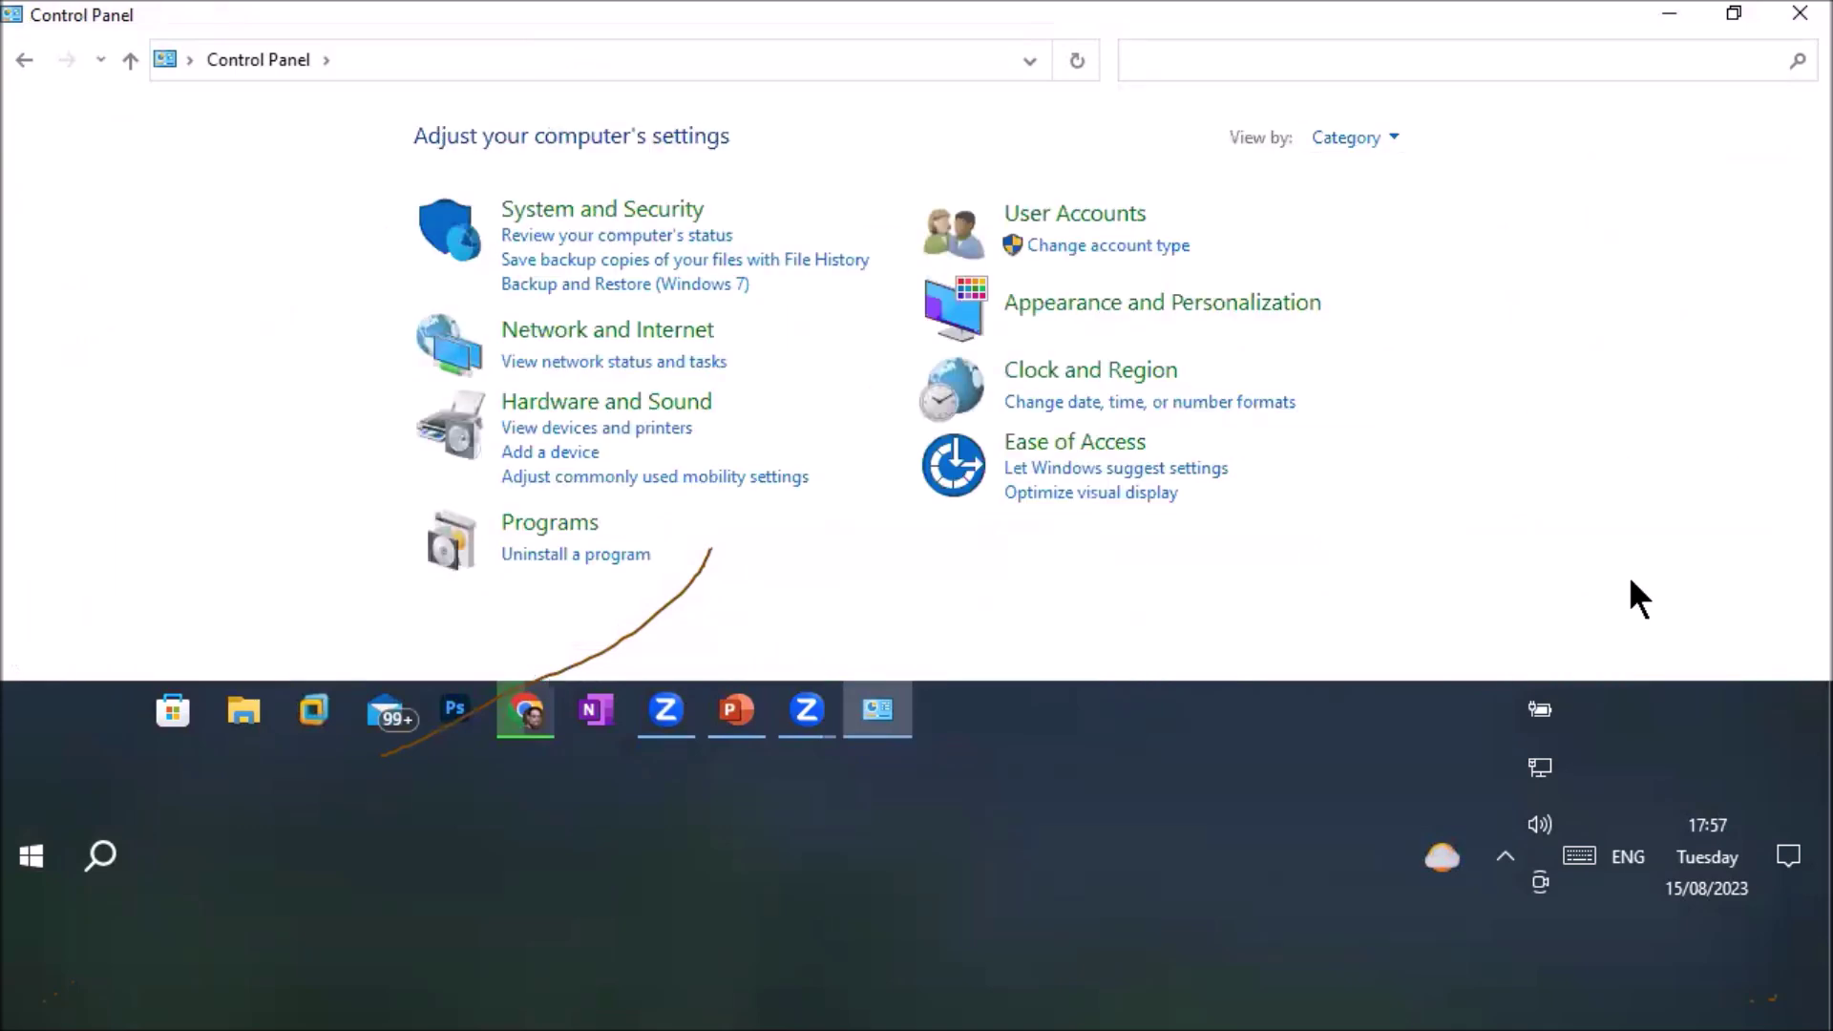
left_click(1397, 137)
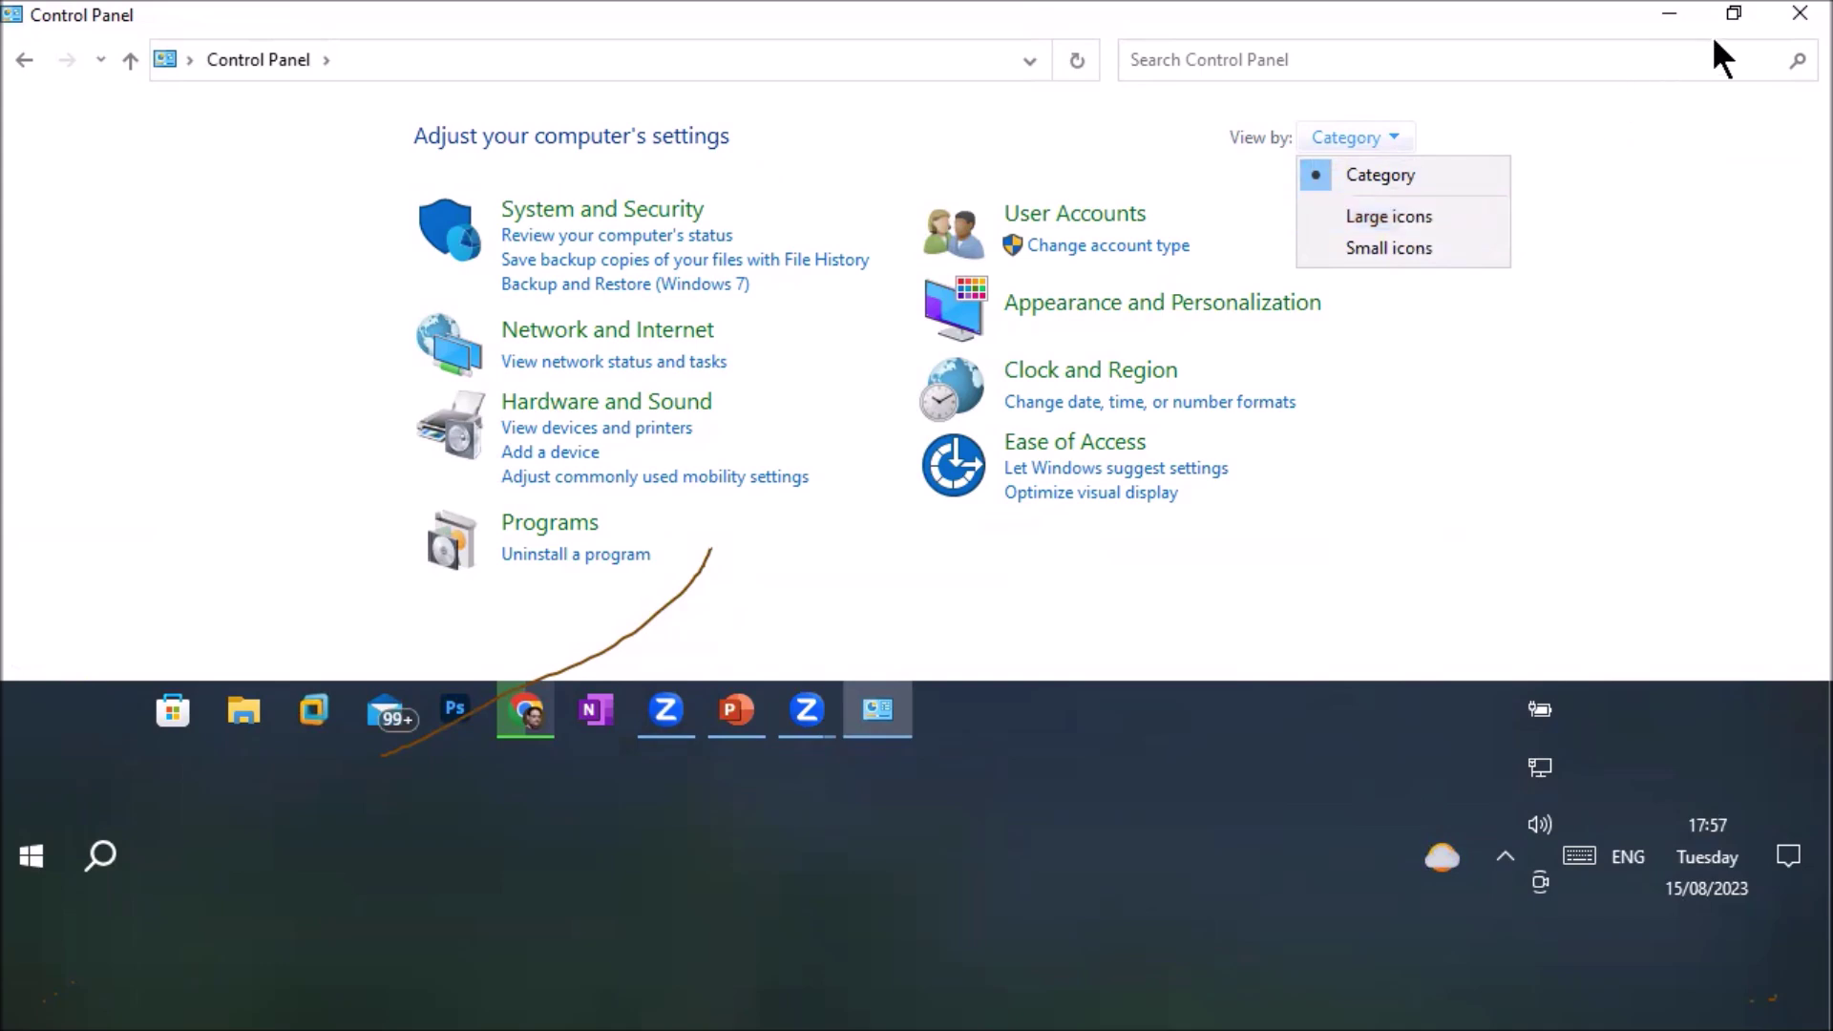
left_click(1798, 14)
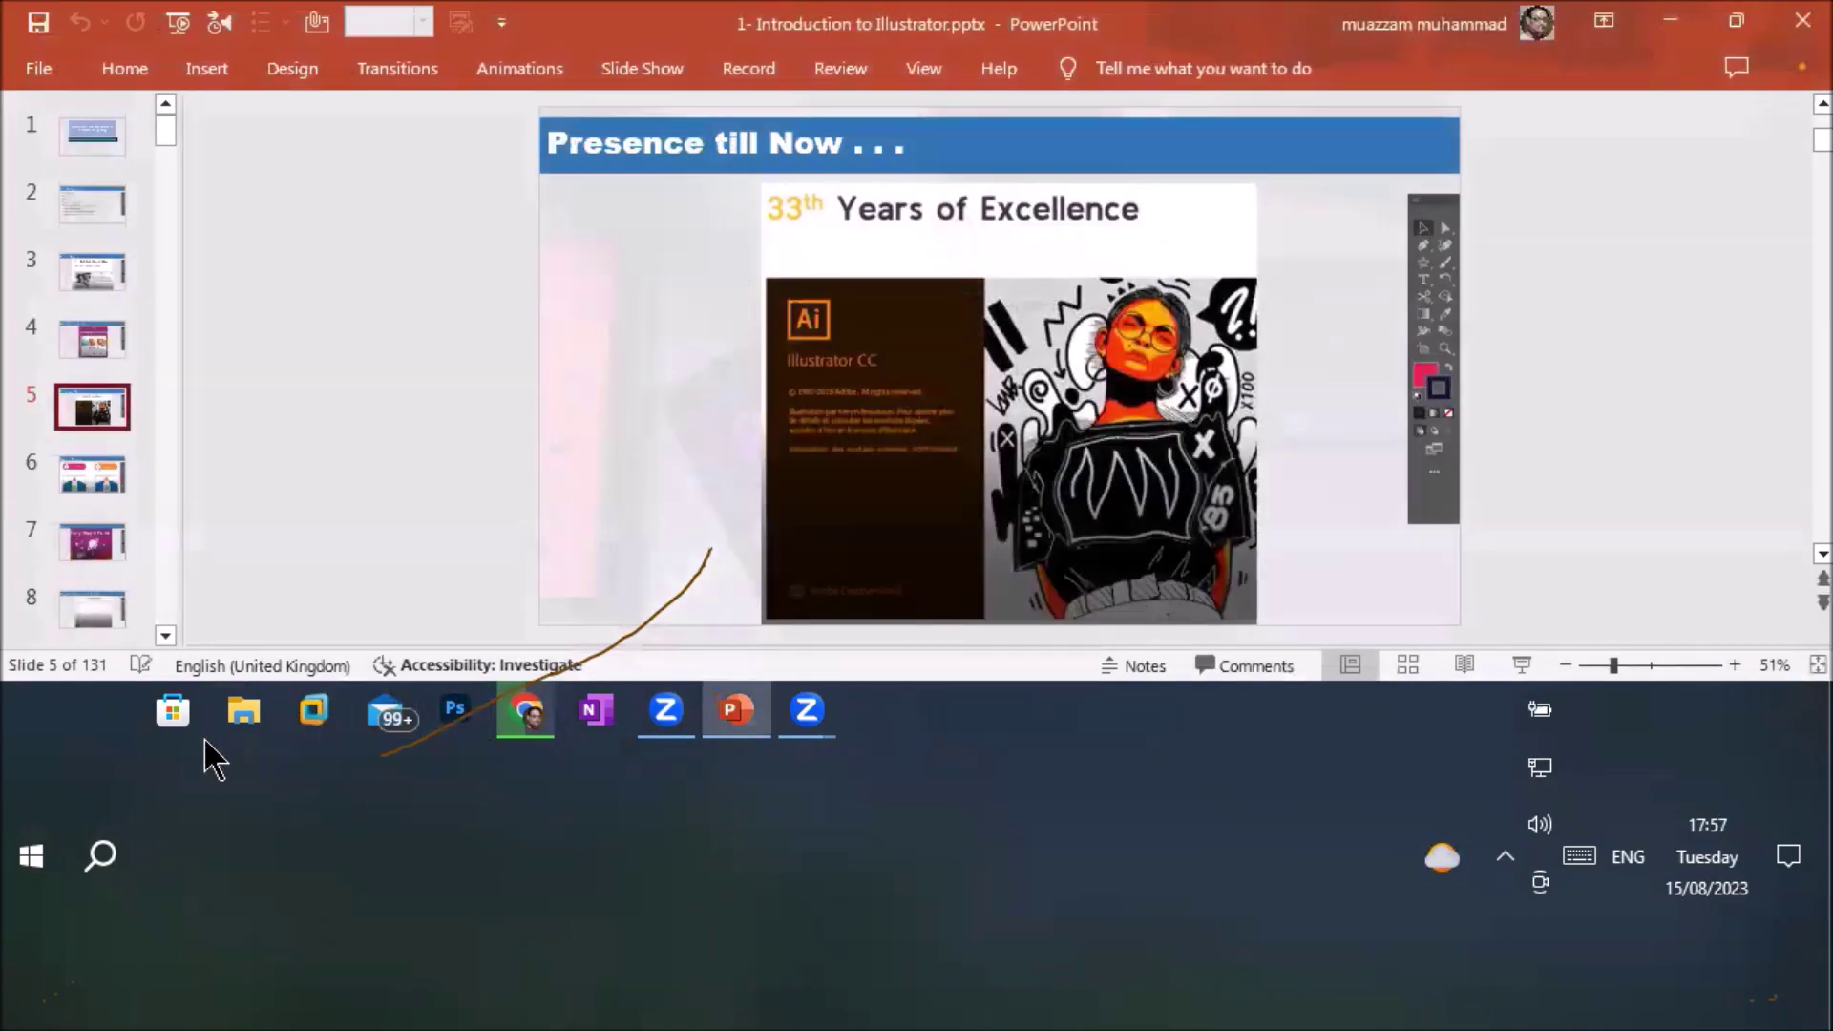
Reopen Control Panel by searching 'control' and set View by to Large icons
left_click(102, 862)
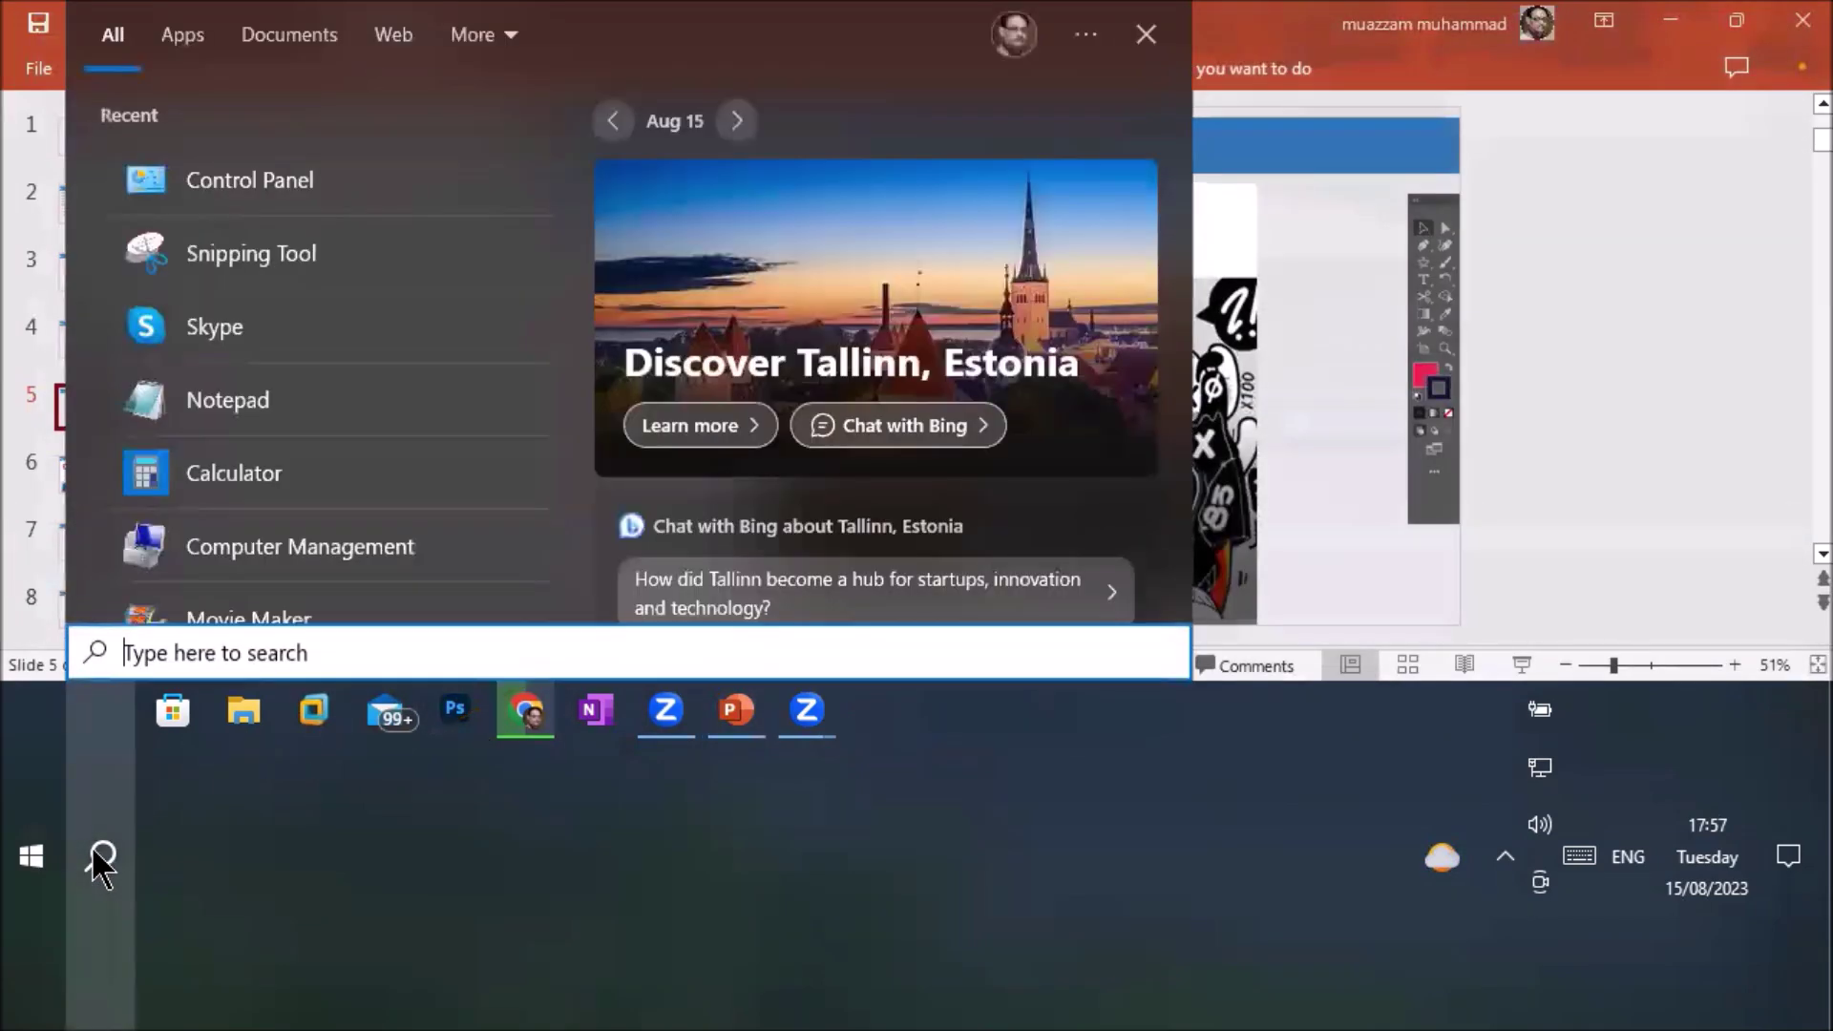
type("con")
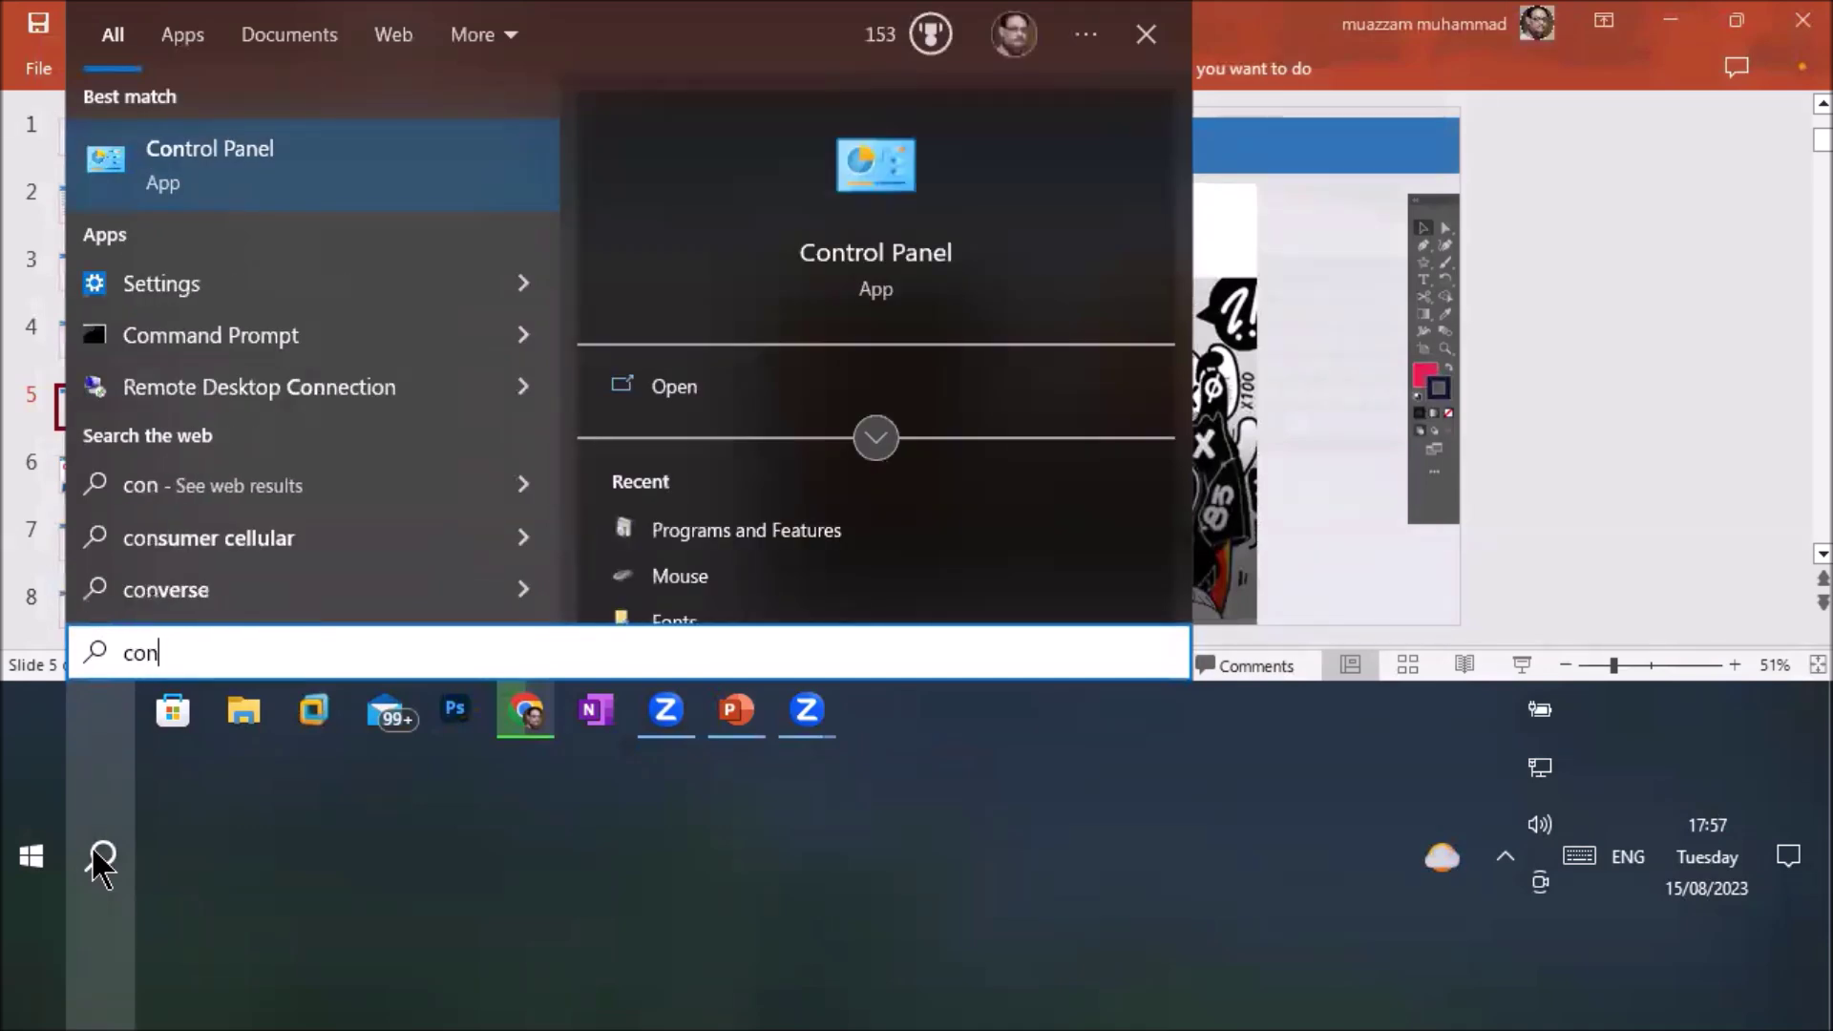
type("trol")
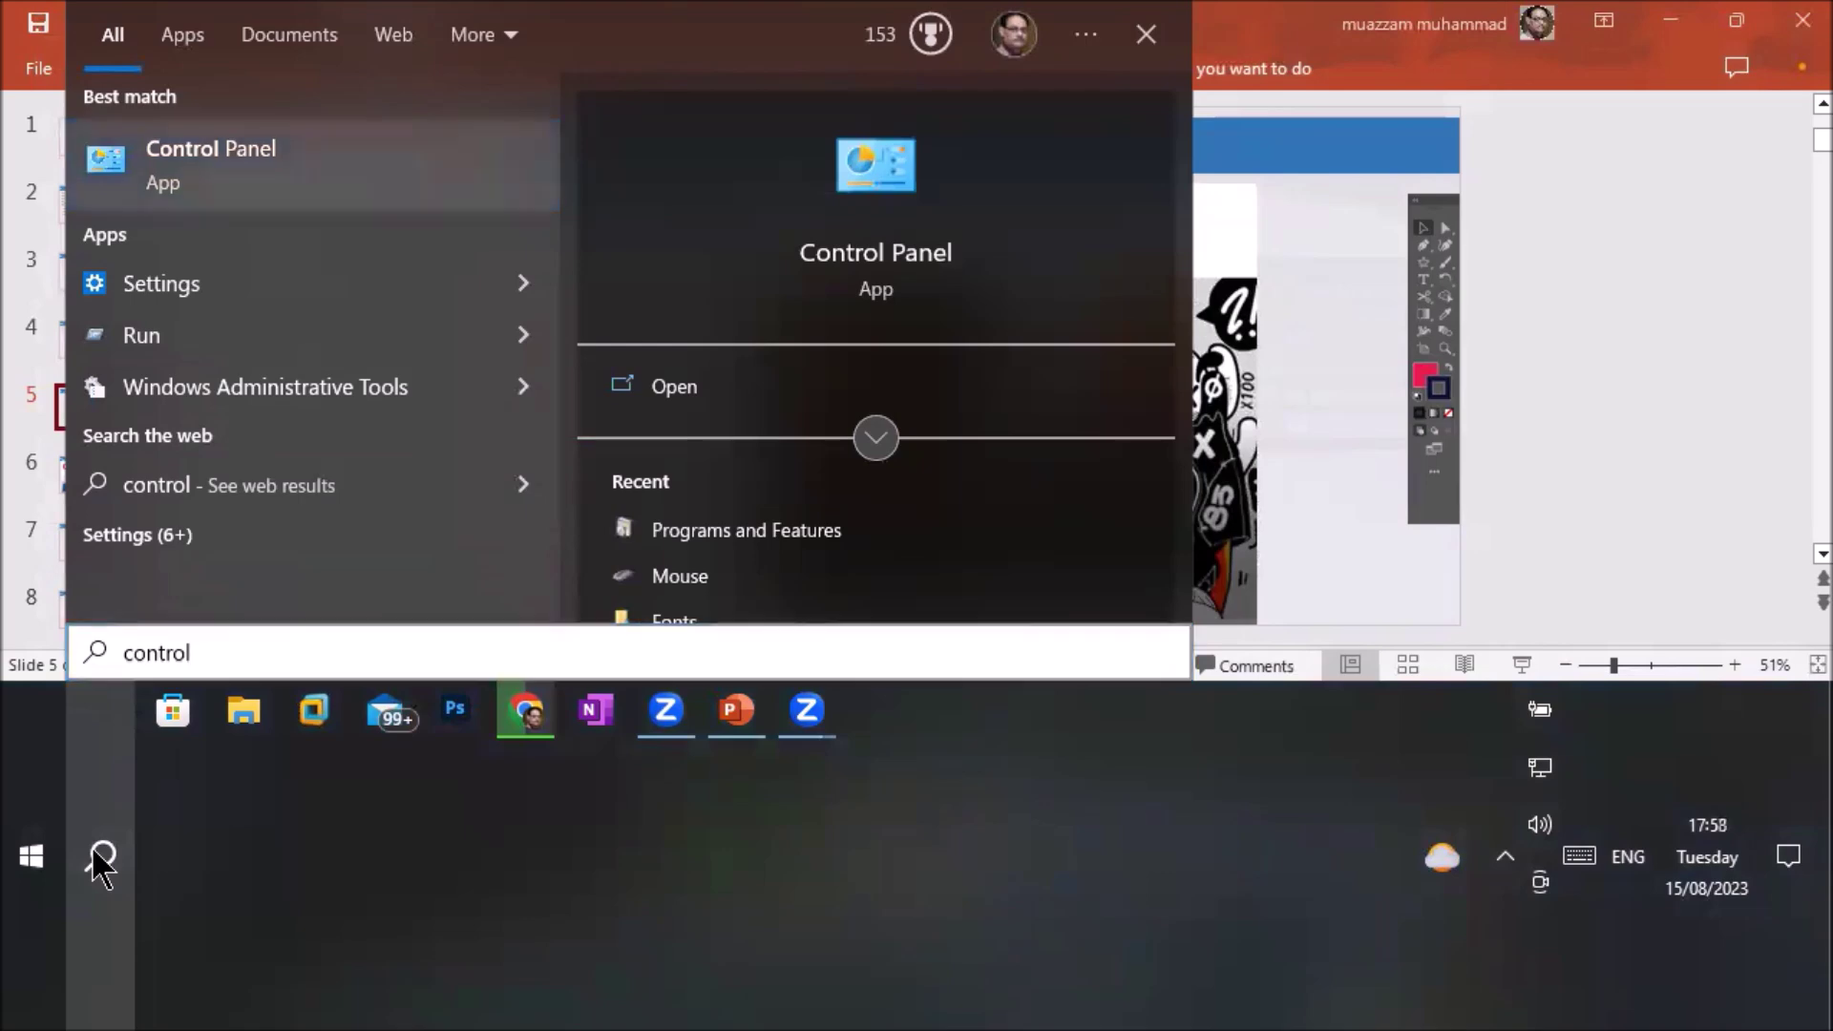
key("Return")
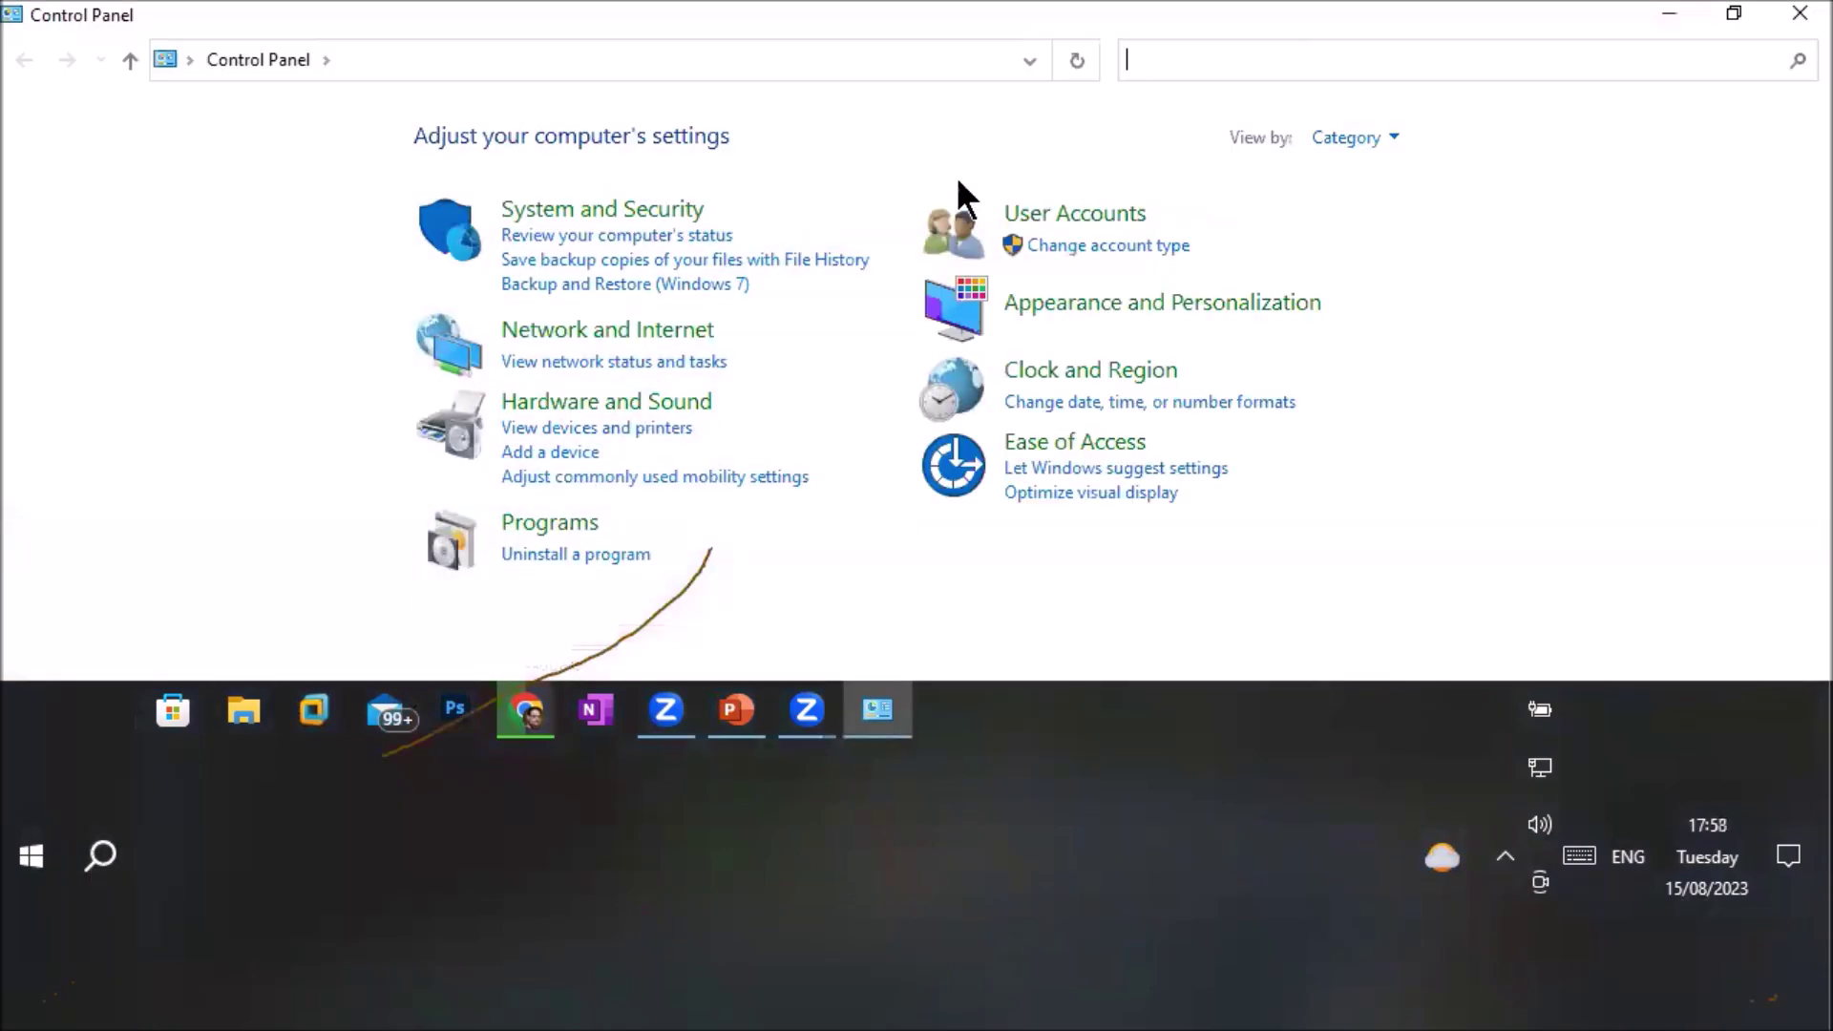
left_click(1386, 139)
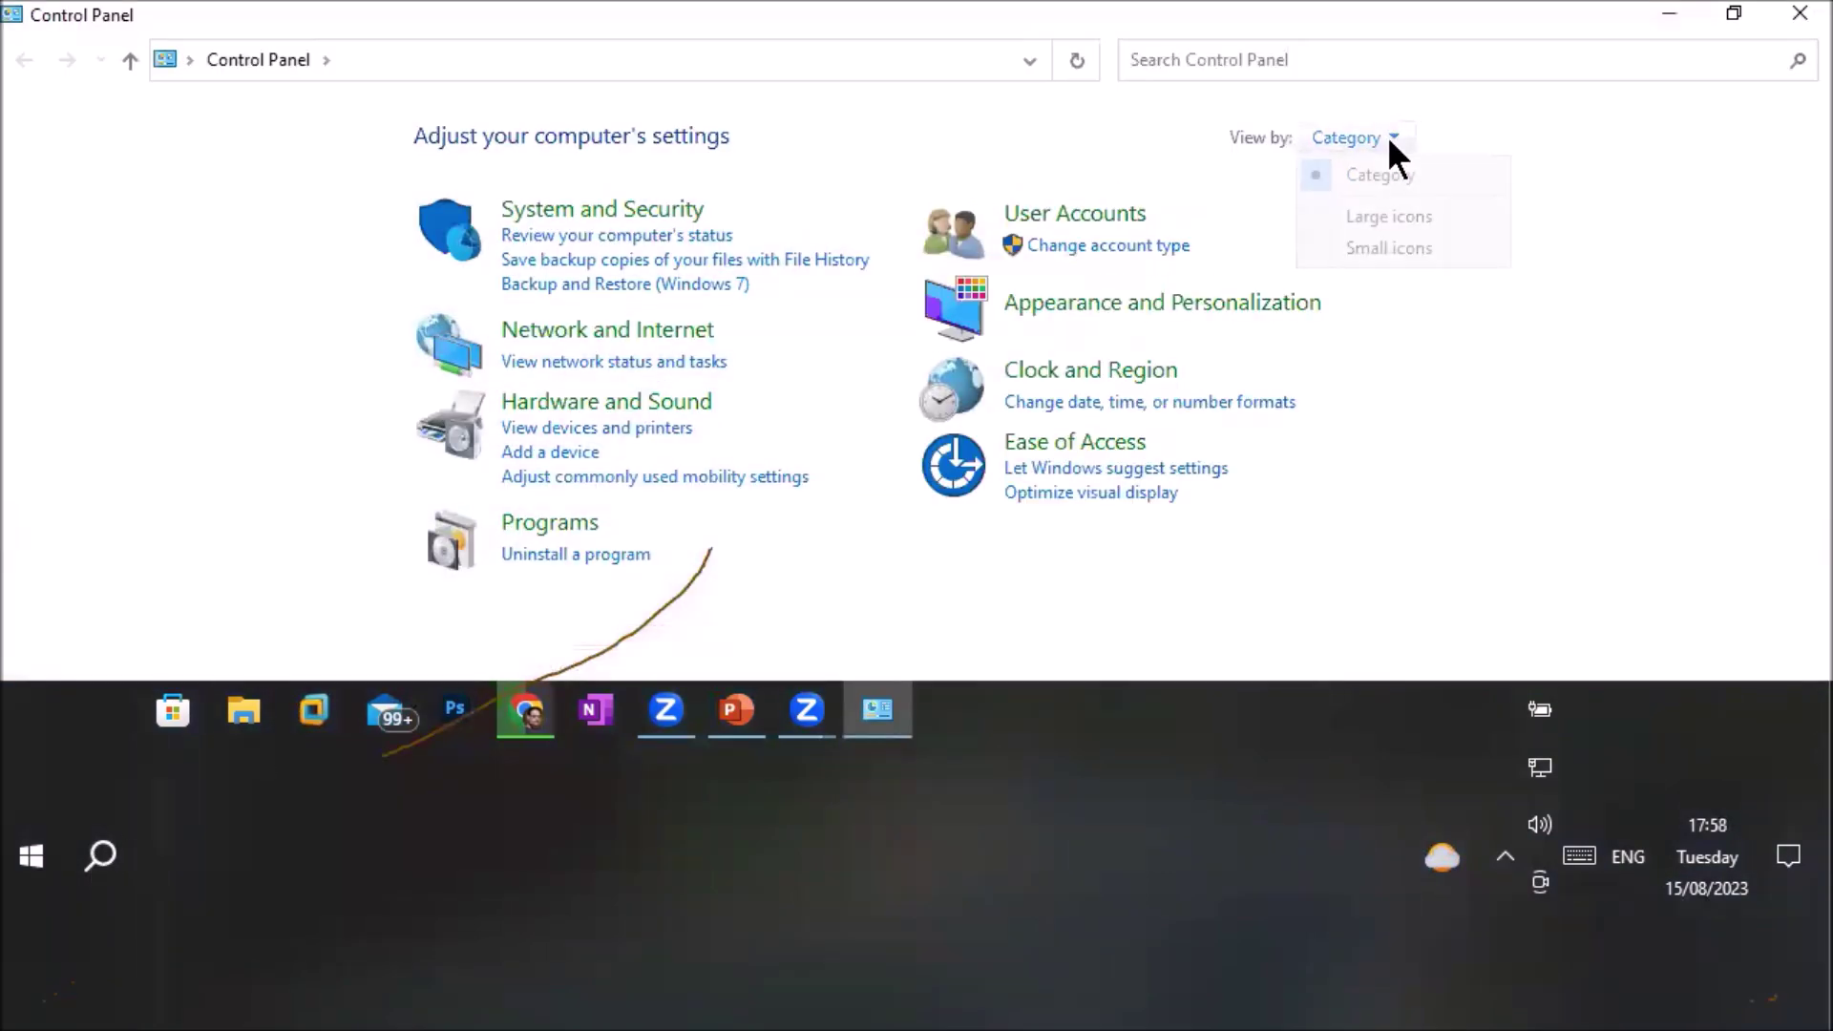
left_click(1428, 216)
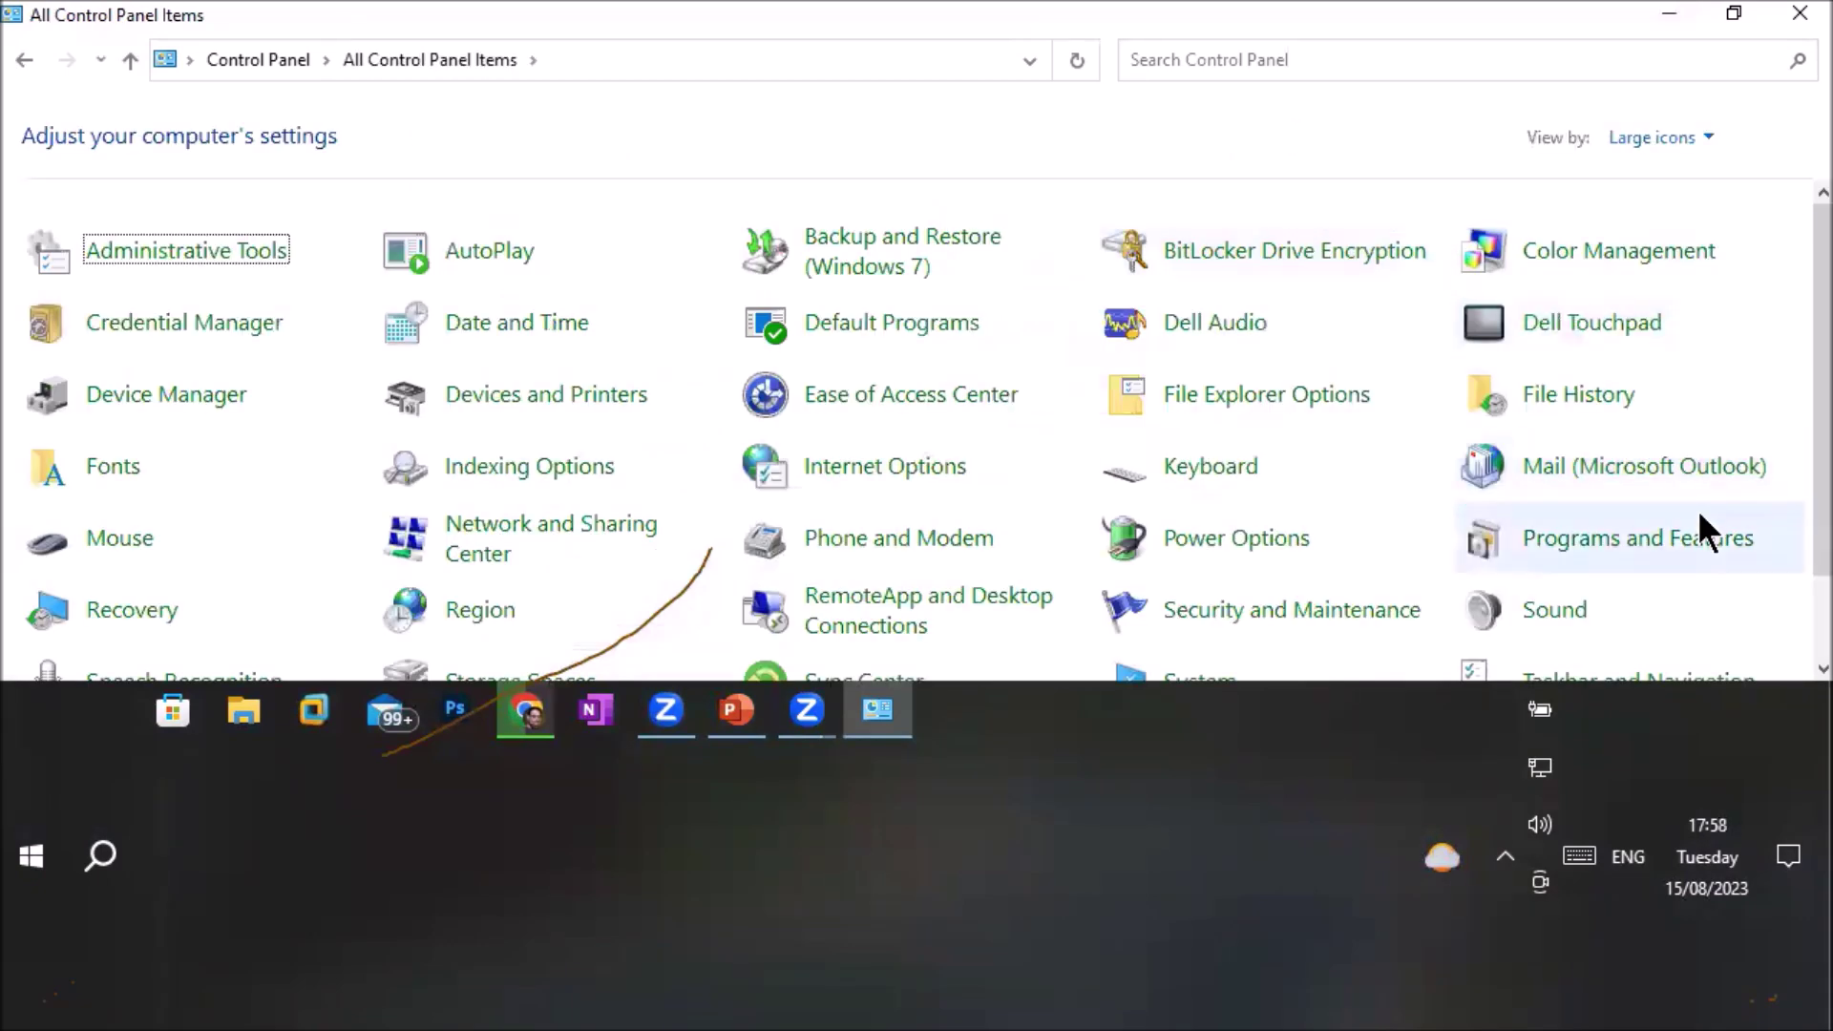
Open Programs and Features, show Uninstall/Change for Adobe Illustrator 2021, then close without uninstalling
left_click(1640, 537)
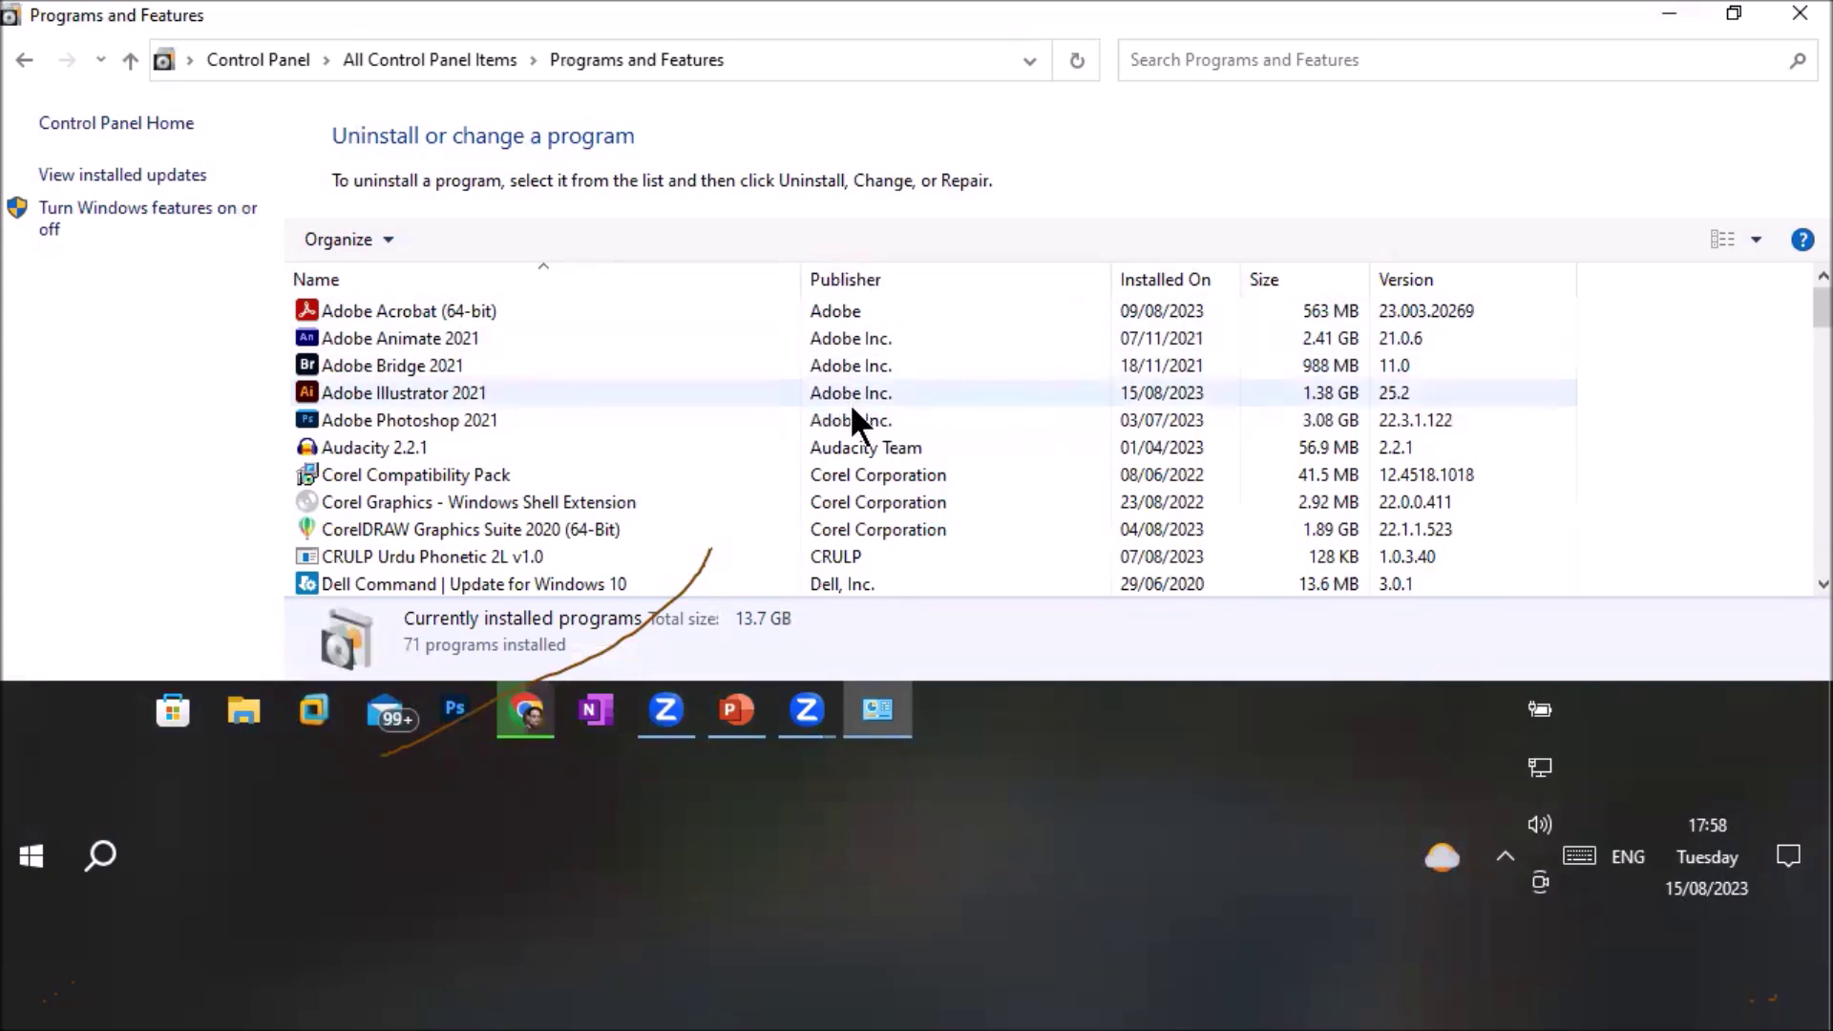
right_click(463, 392)
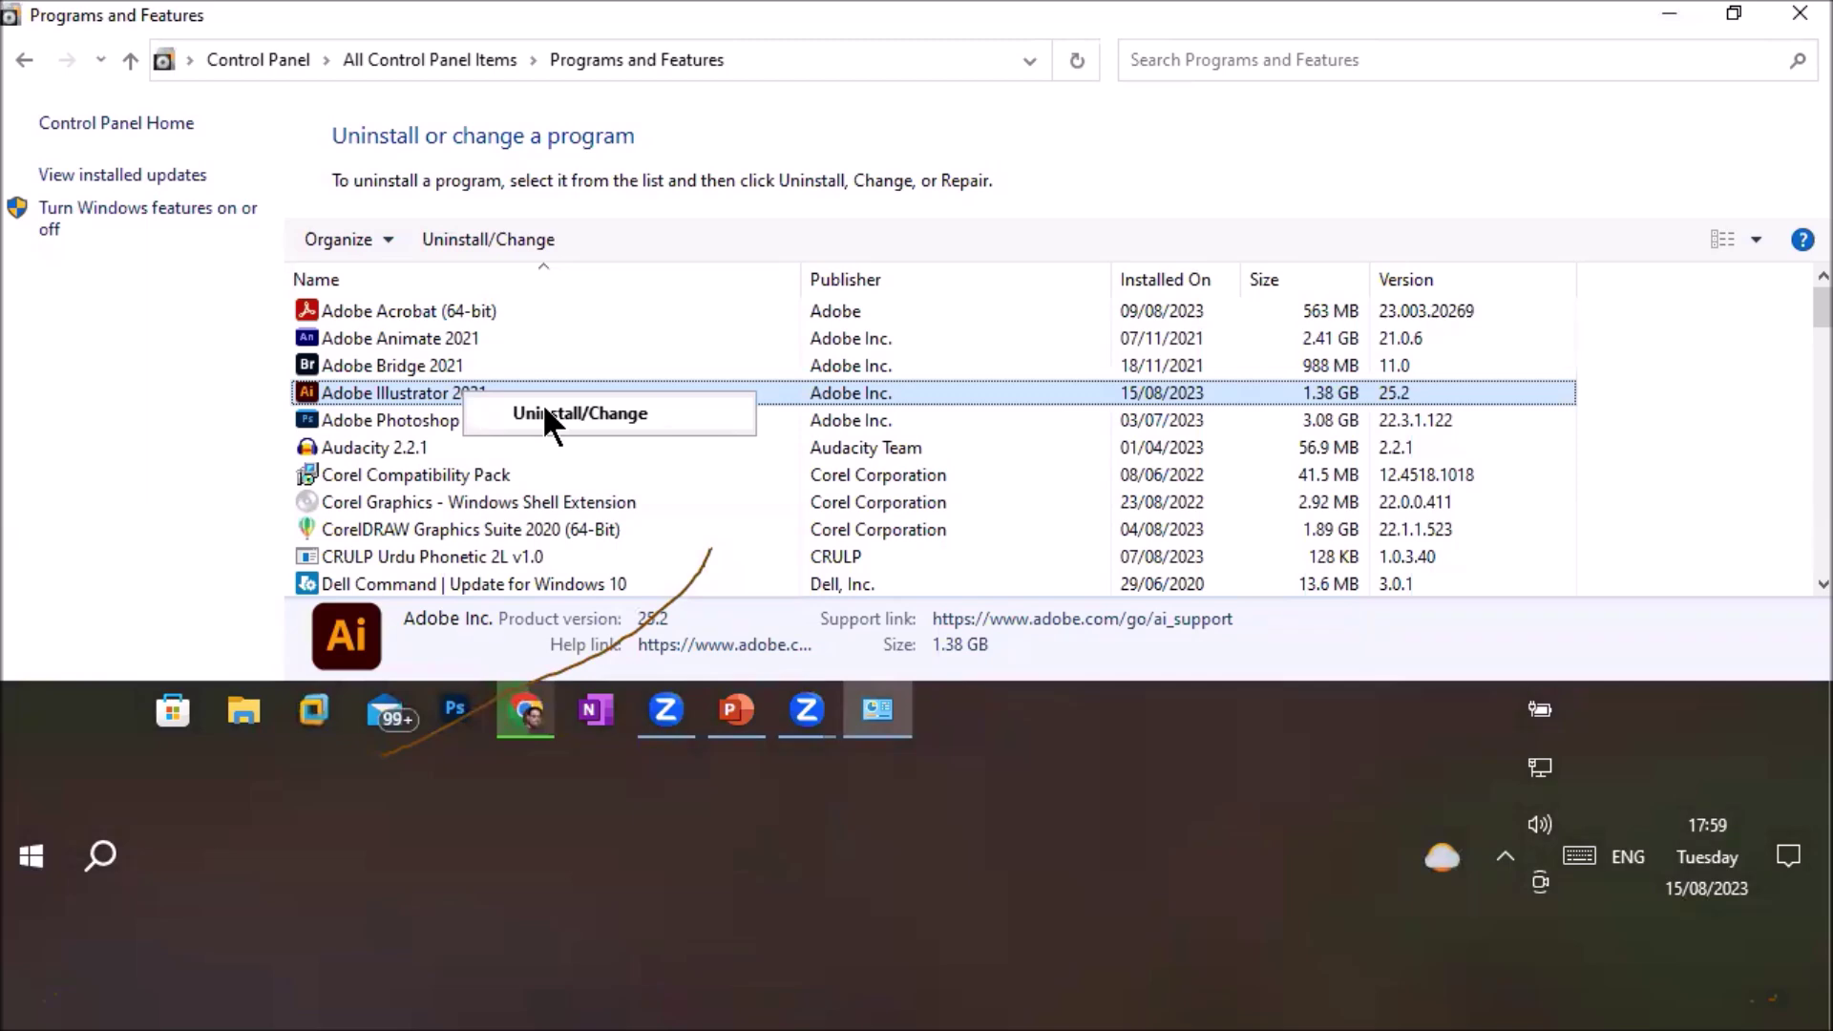
left_click(1800, 15)
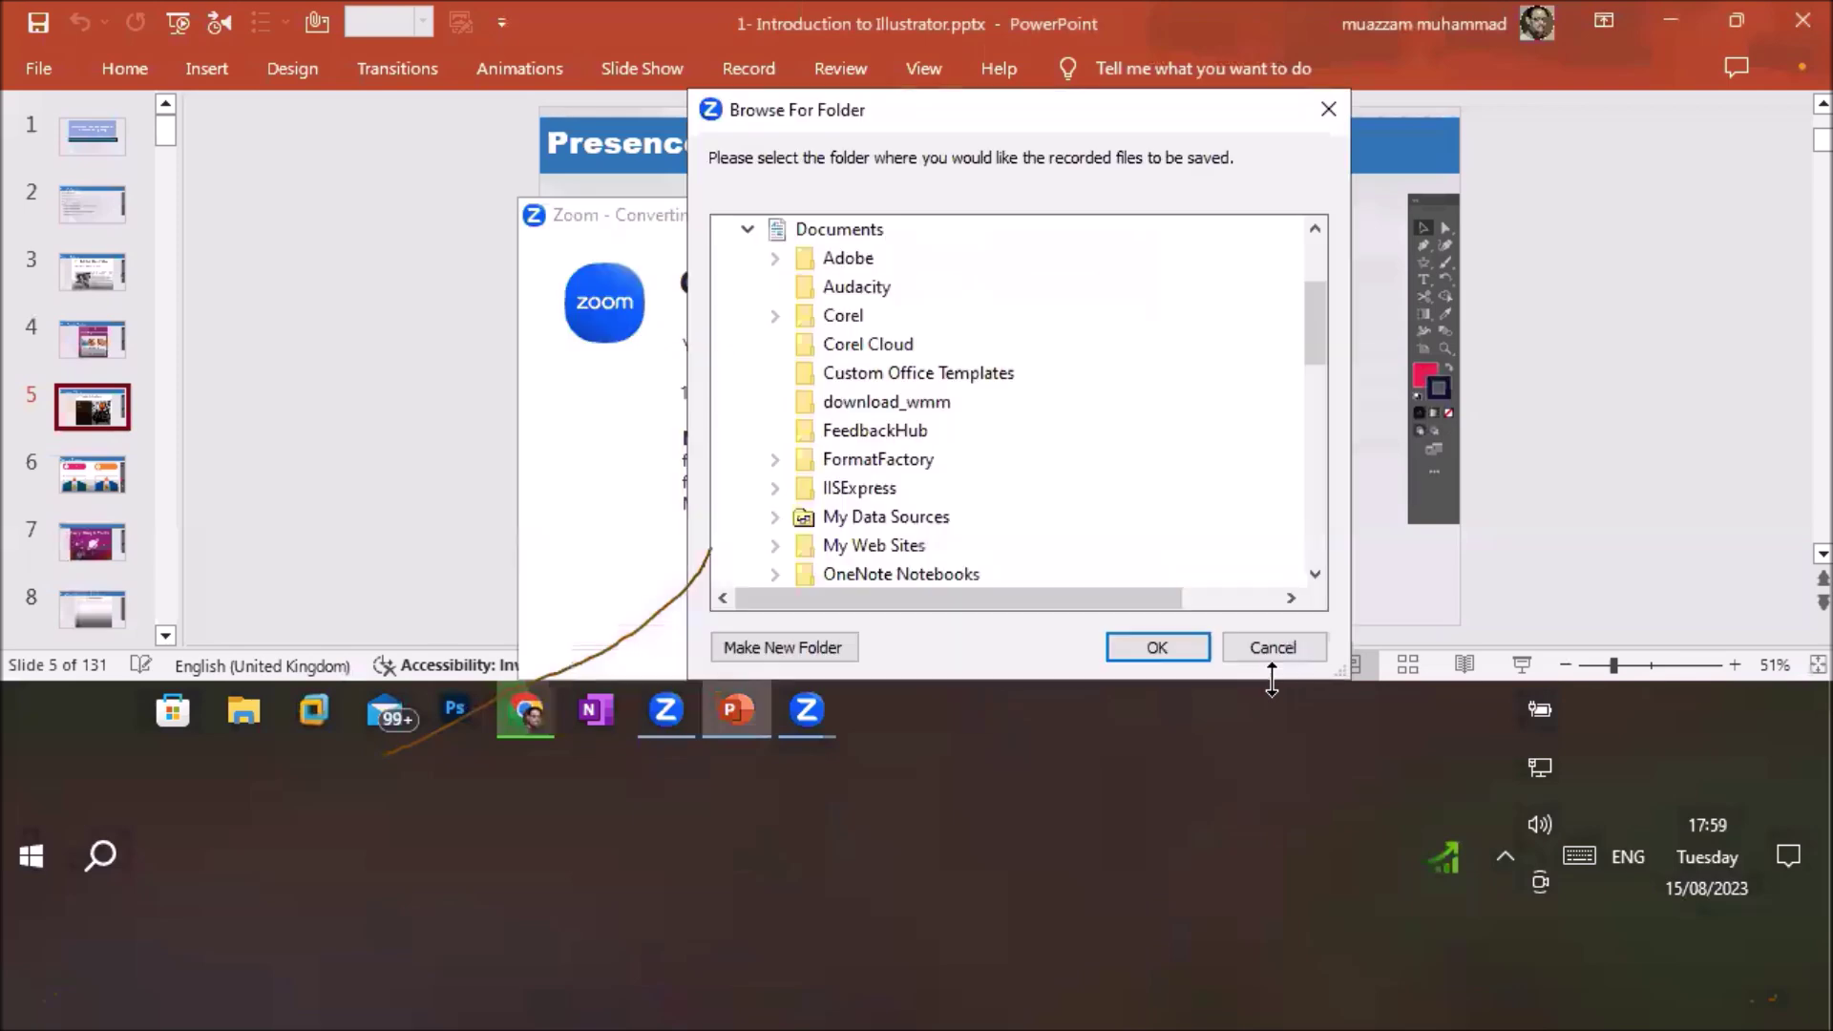
left_click(1148, 639)
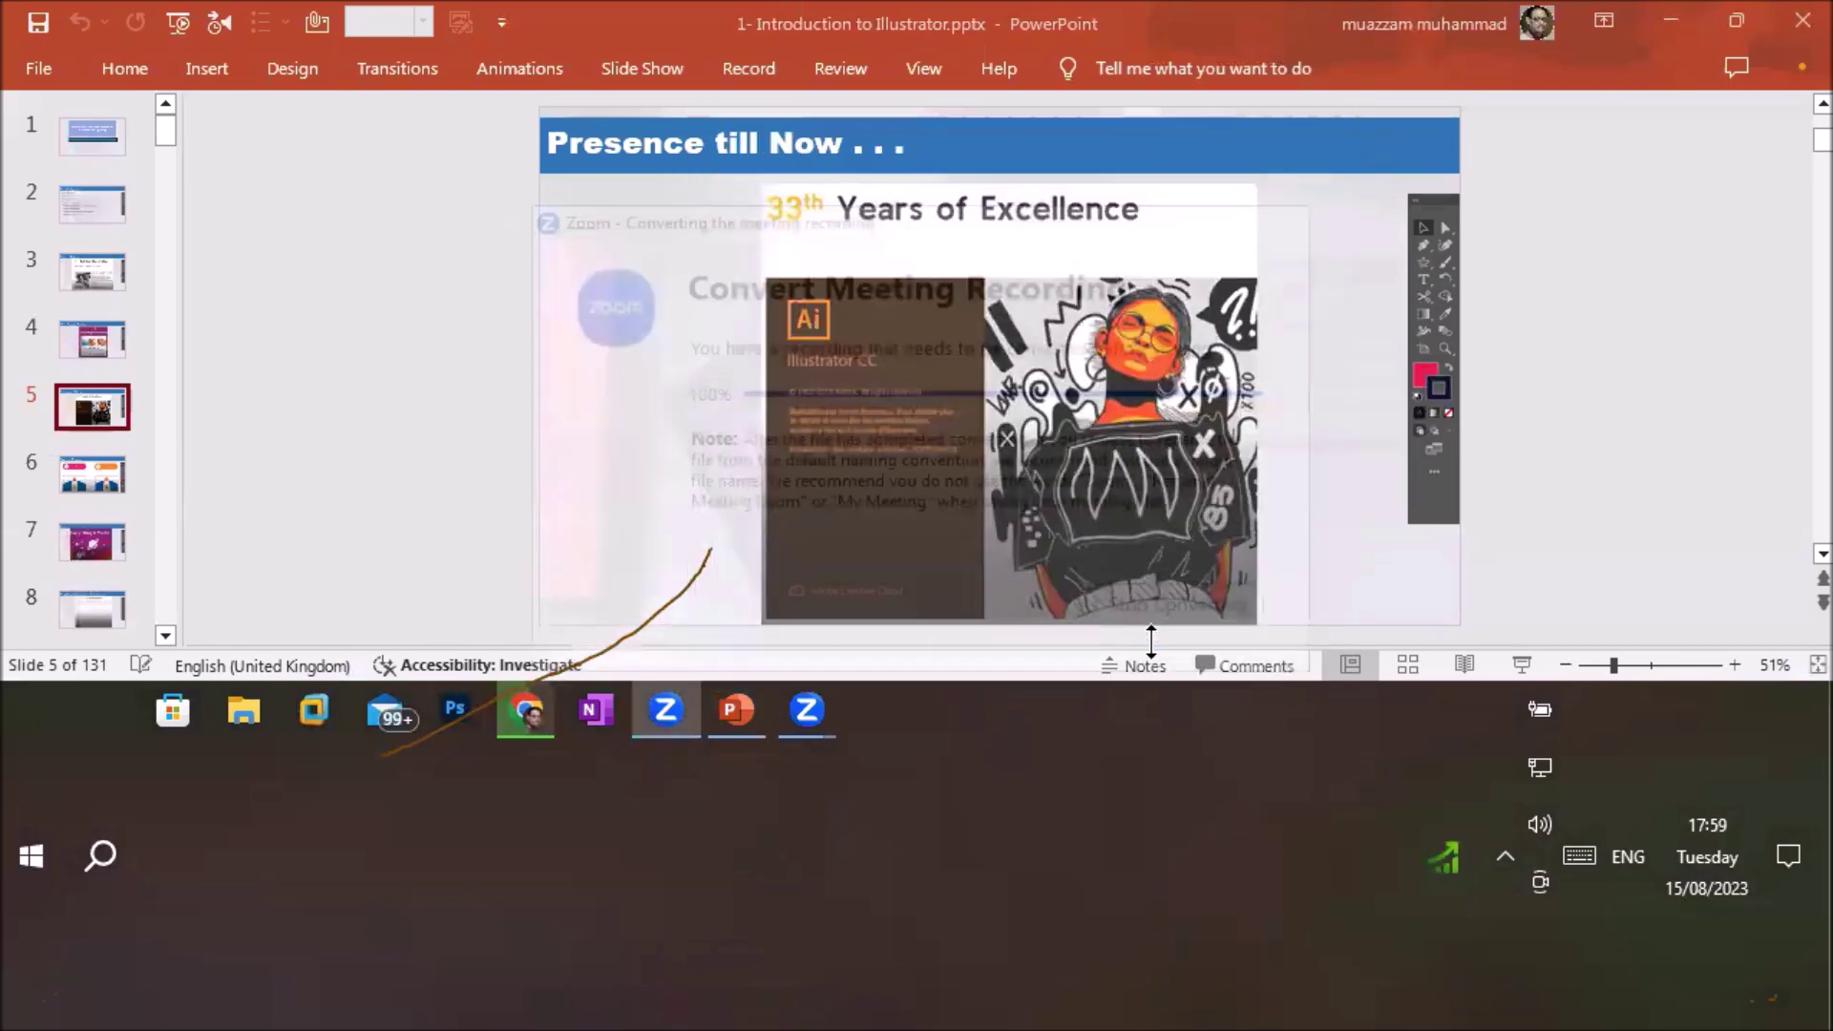
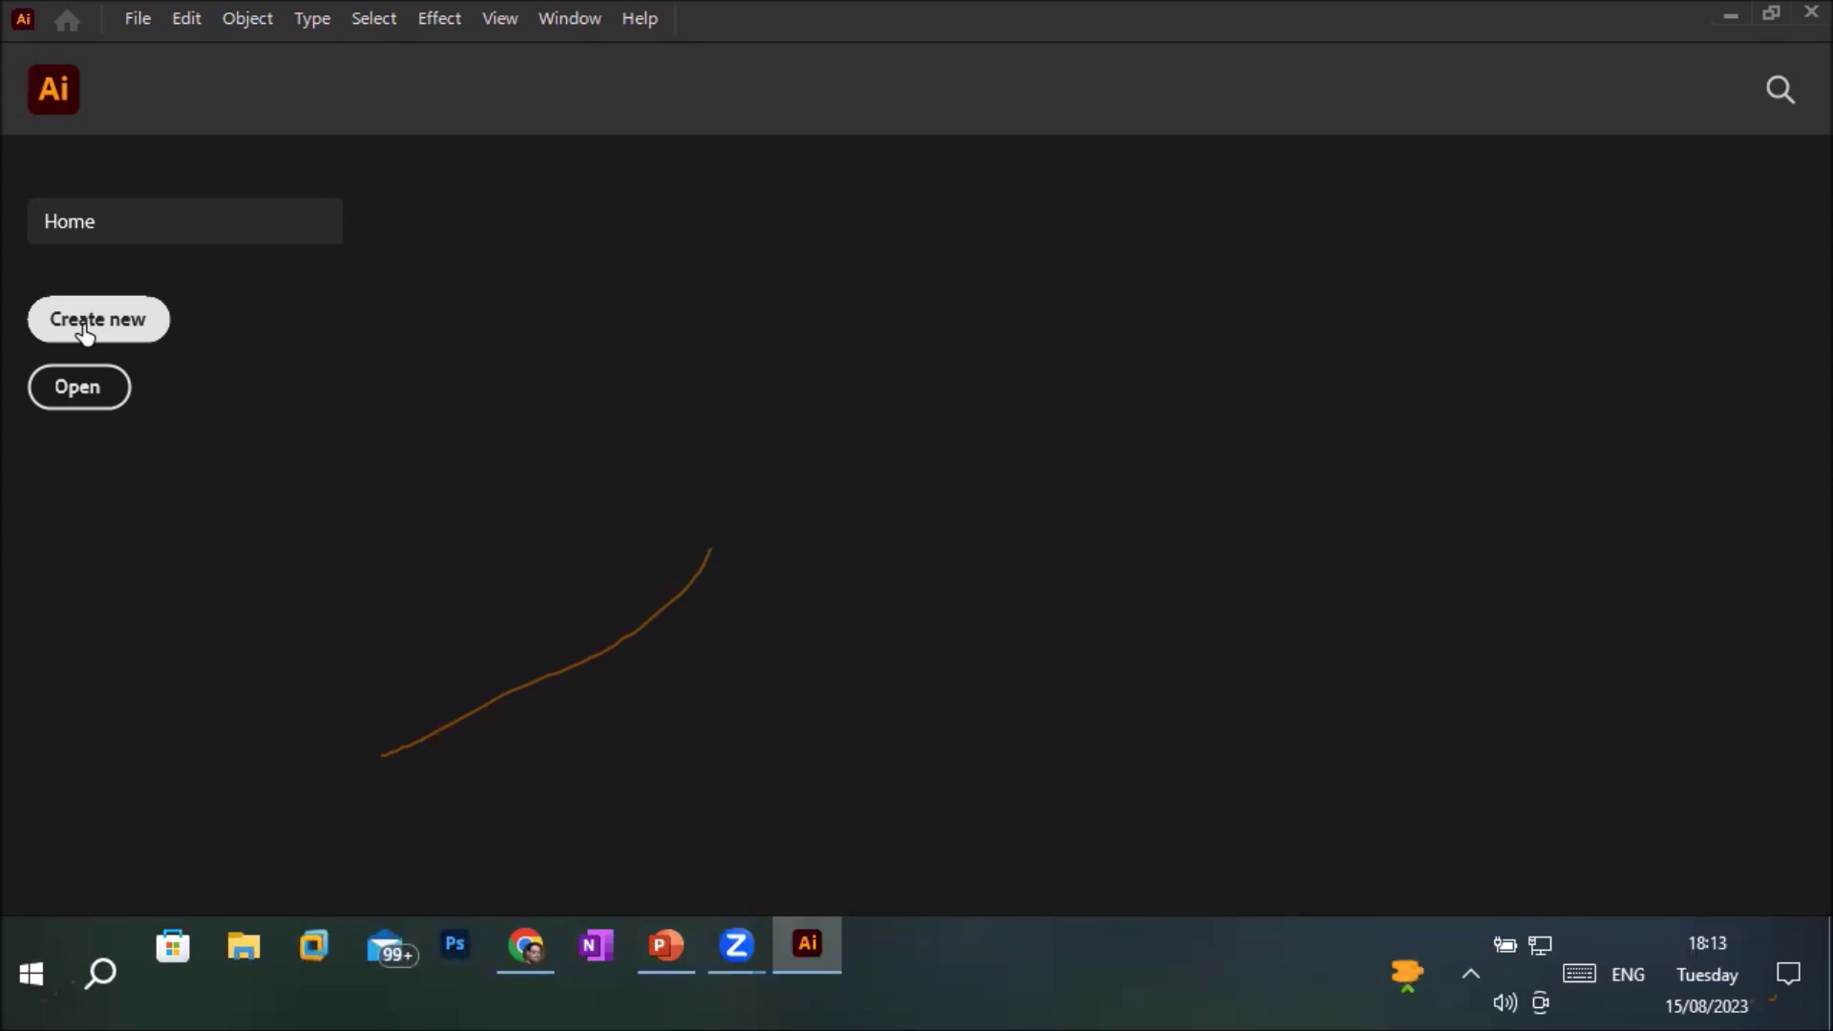
Start a new document and browse the Saved and Mobile presets, showing iPhone X at 1125 × 2436 px
left_click(94, 320)
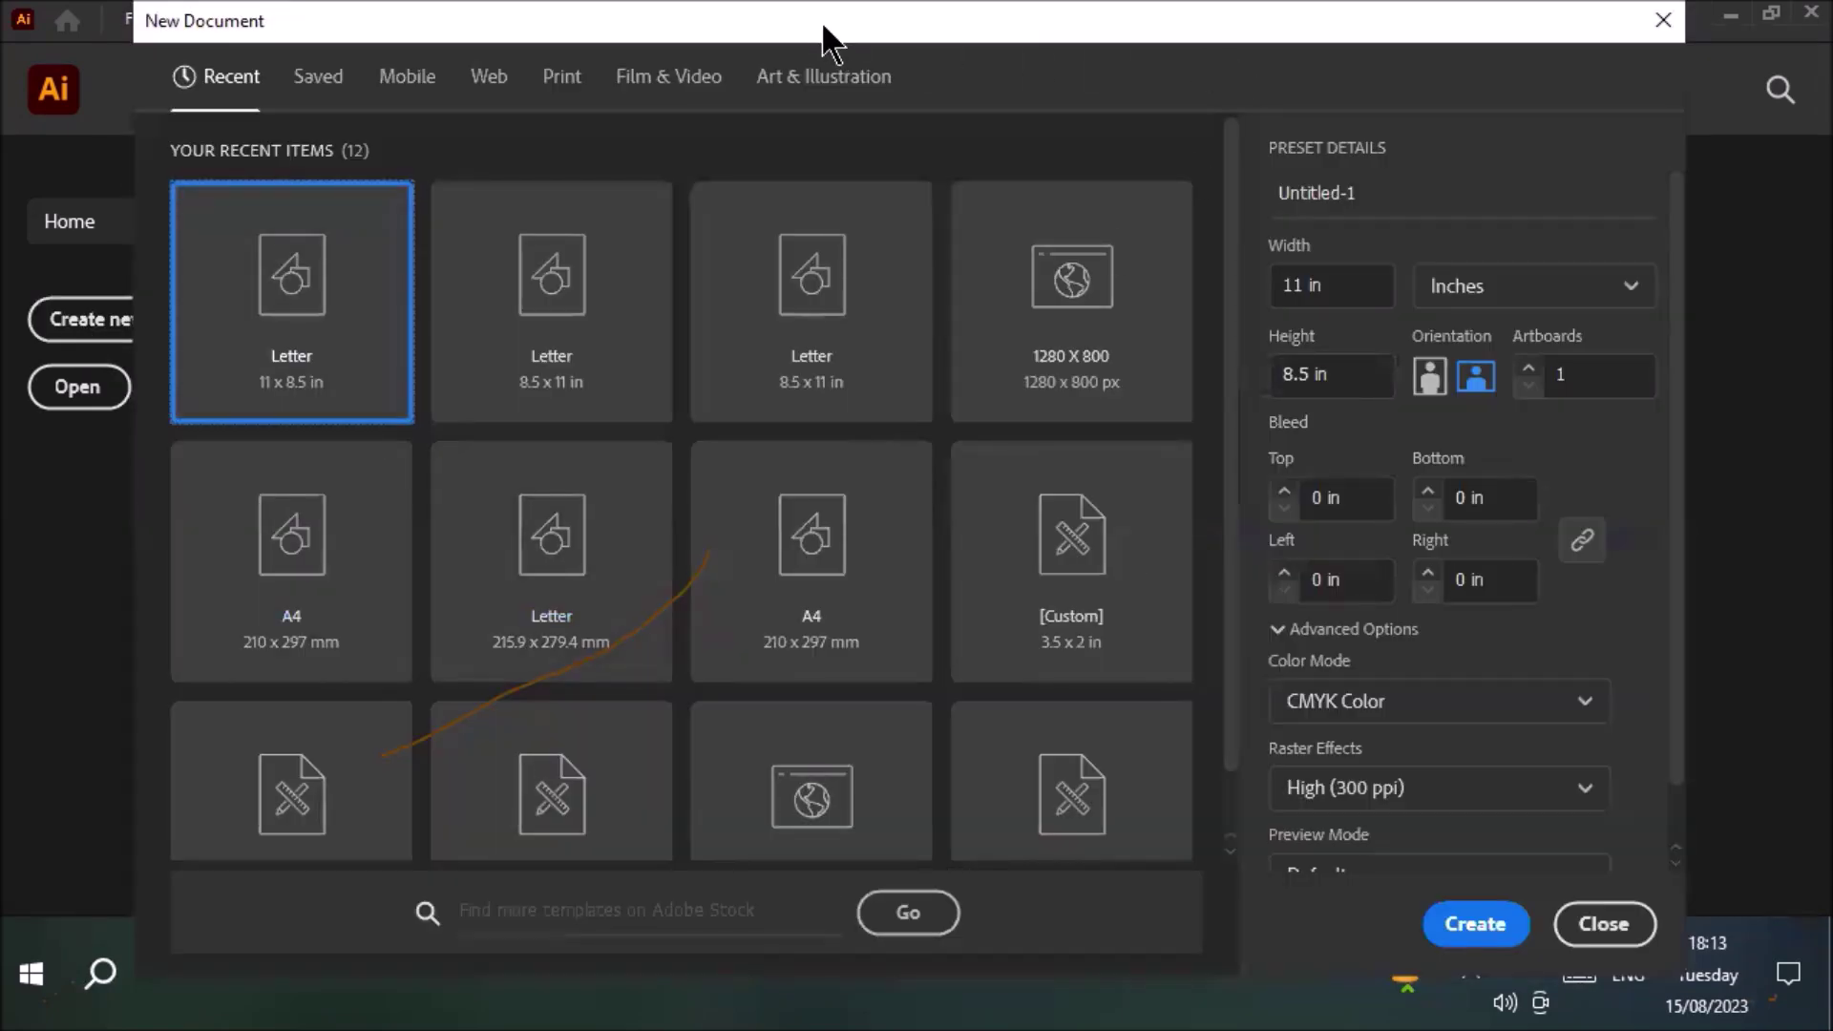
left_click_drag(823, 28, 936, 182)
left_click(431, 246)
left_click(524, 250)
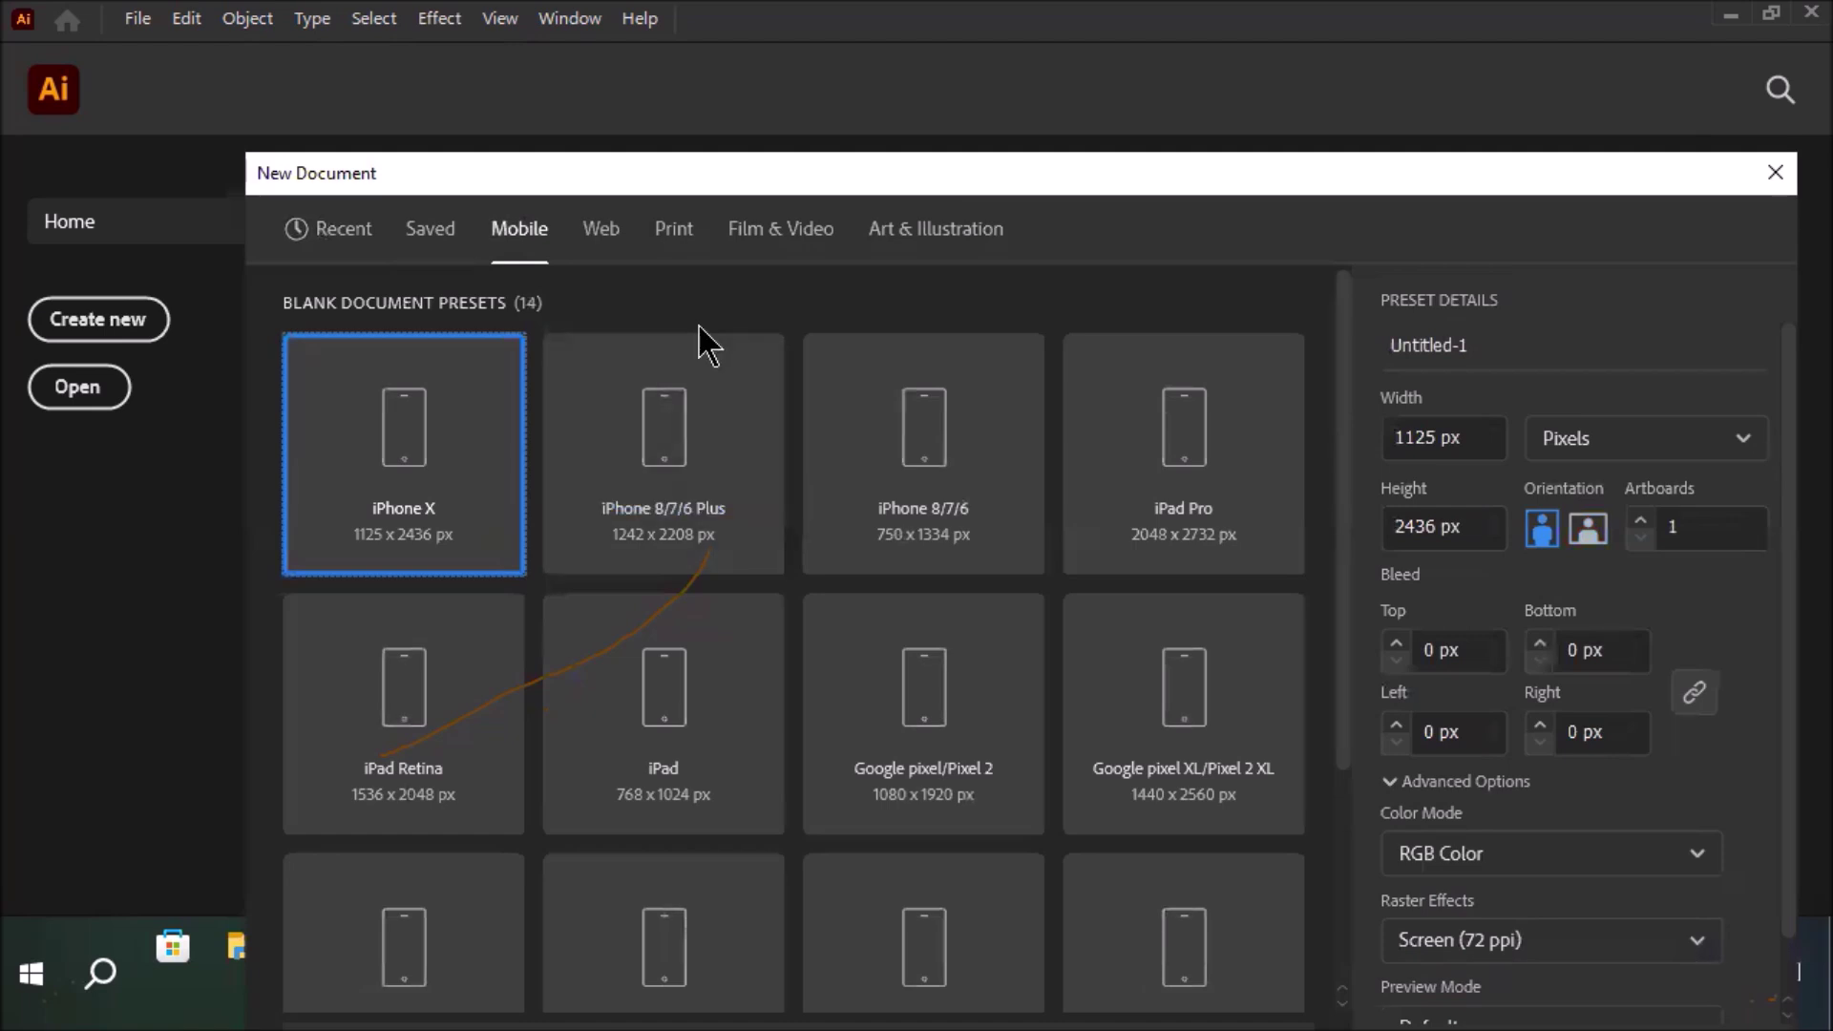
Browse the Print and Web blank presets, ending on Print with Letter at 215.9 × 279.4 mm
left_click(669, 246)
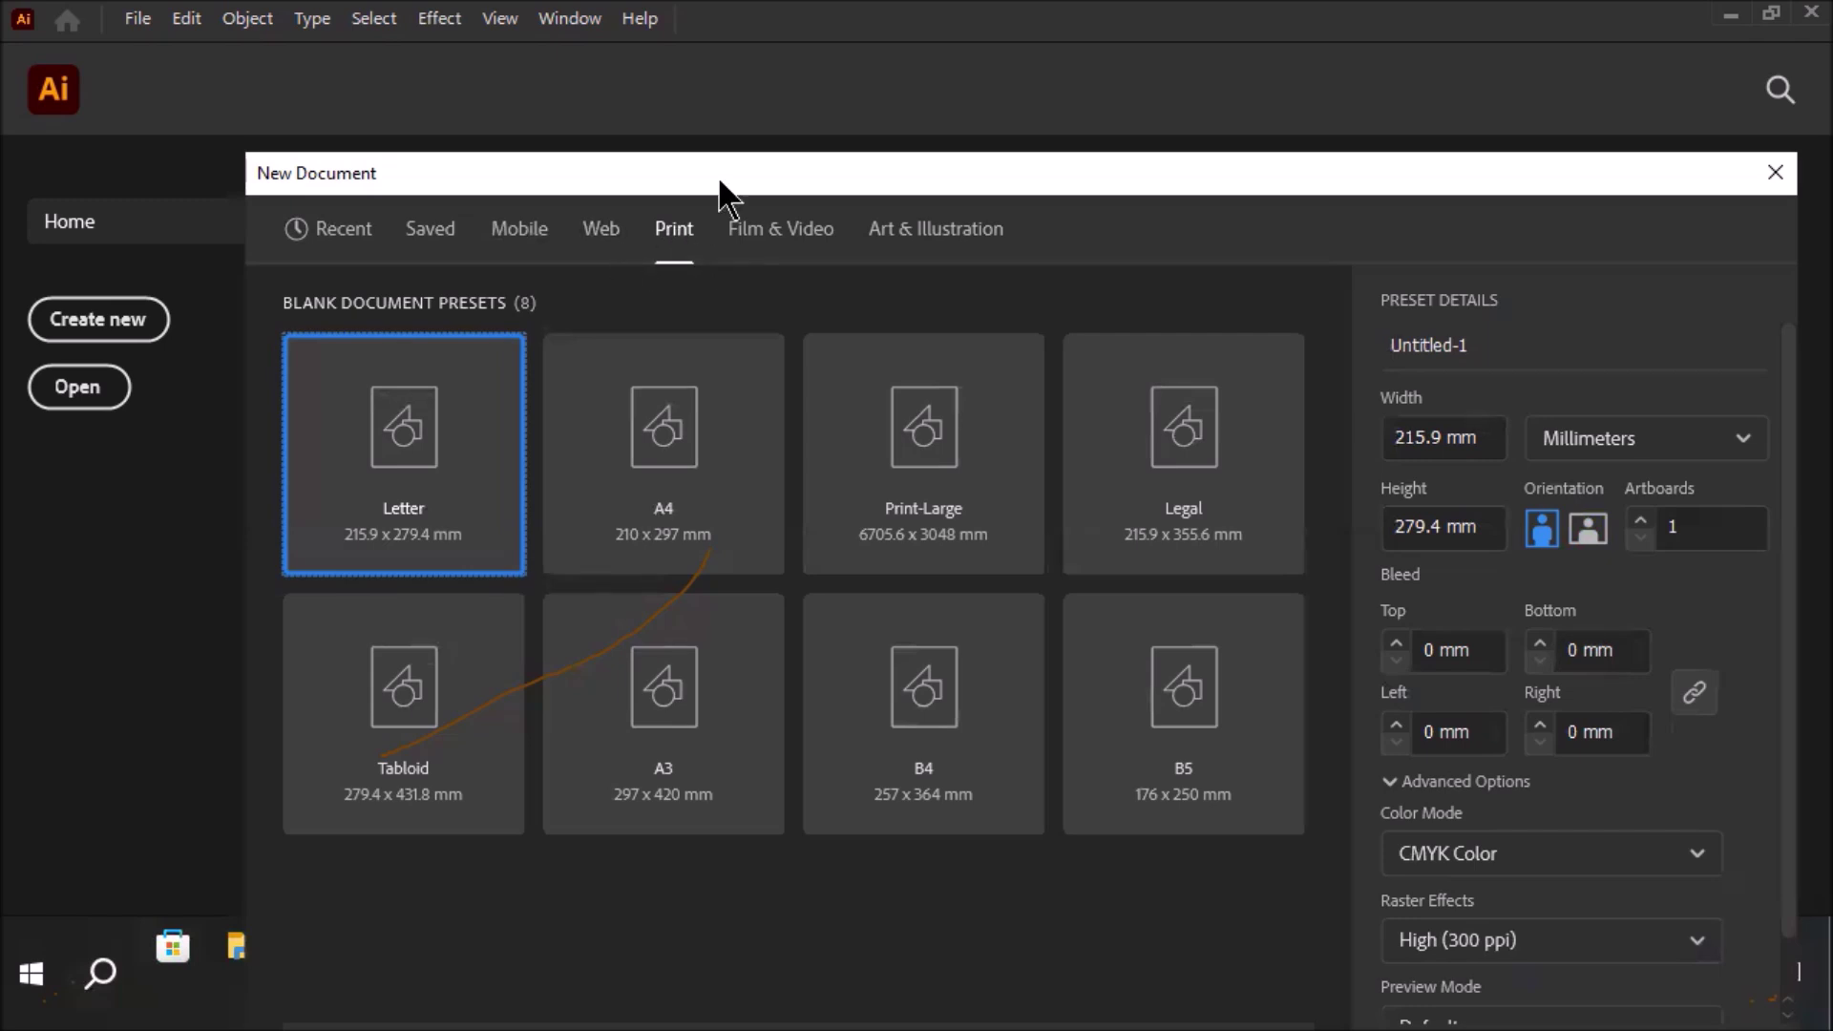
left_click_drag(709, 164, 637, 124)
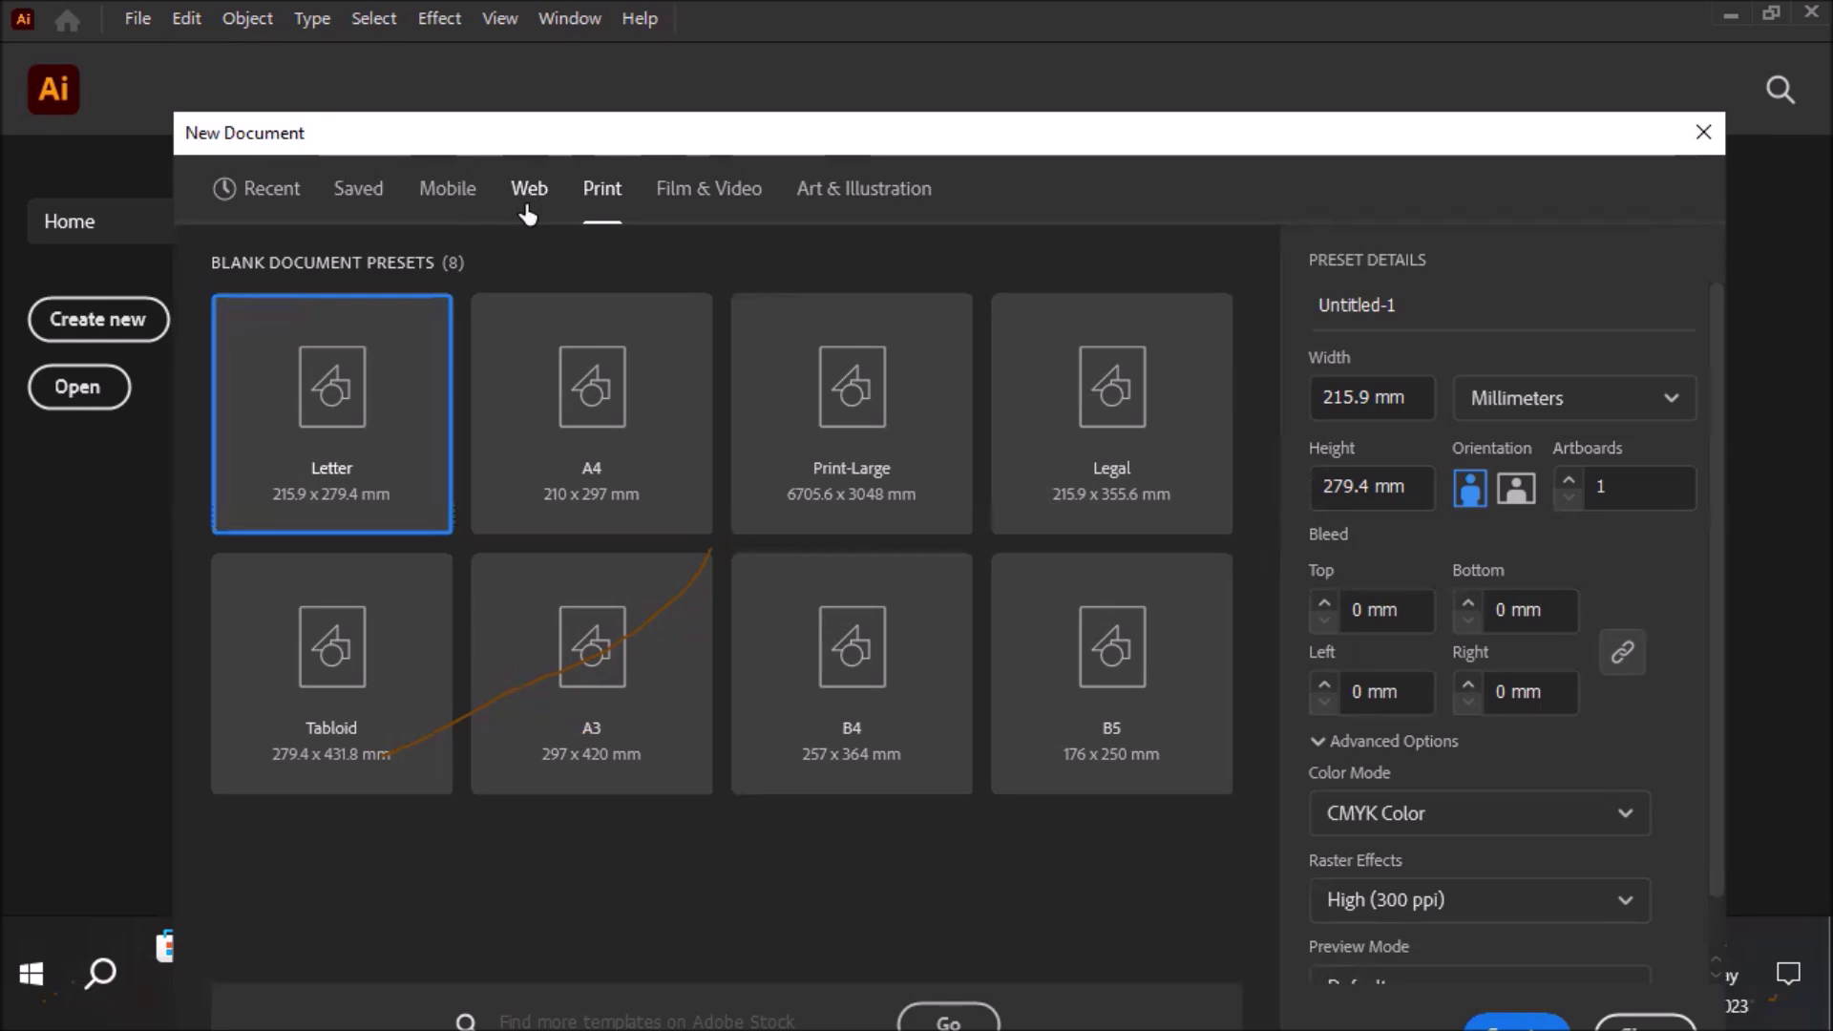
left_click(527, 212)
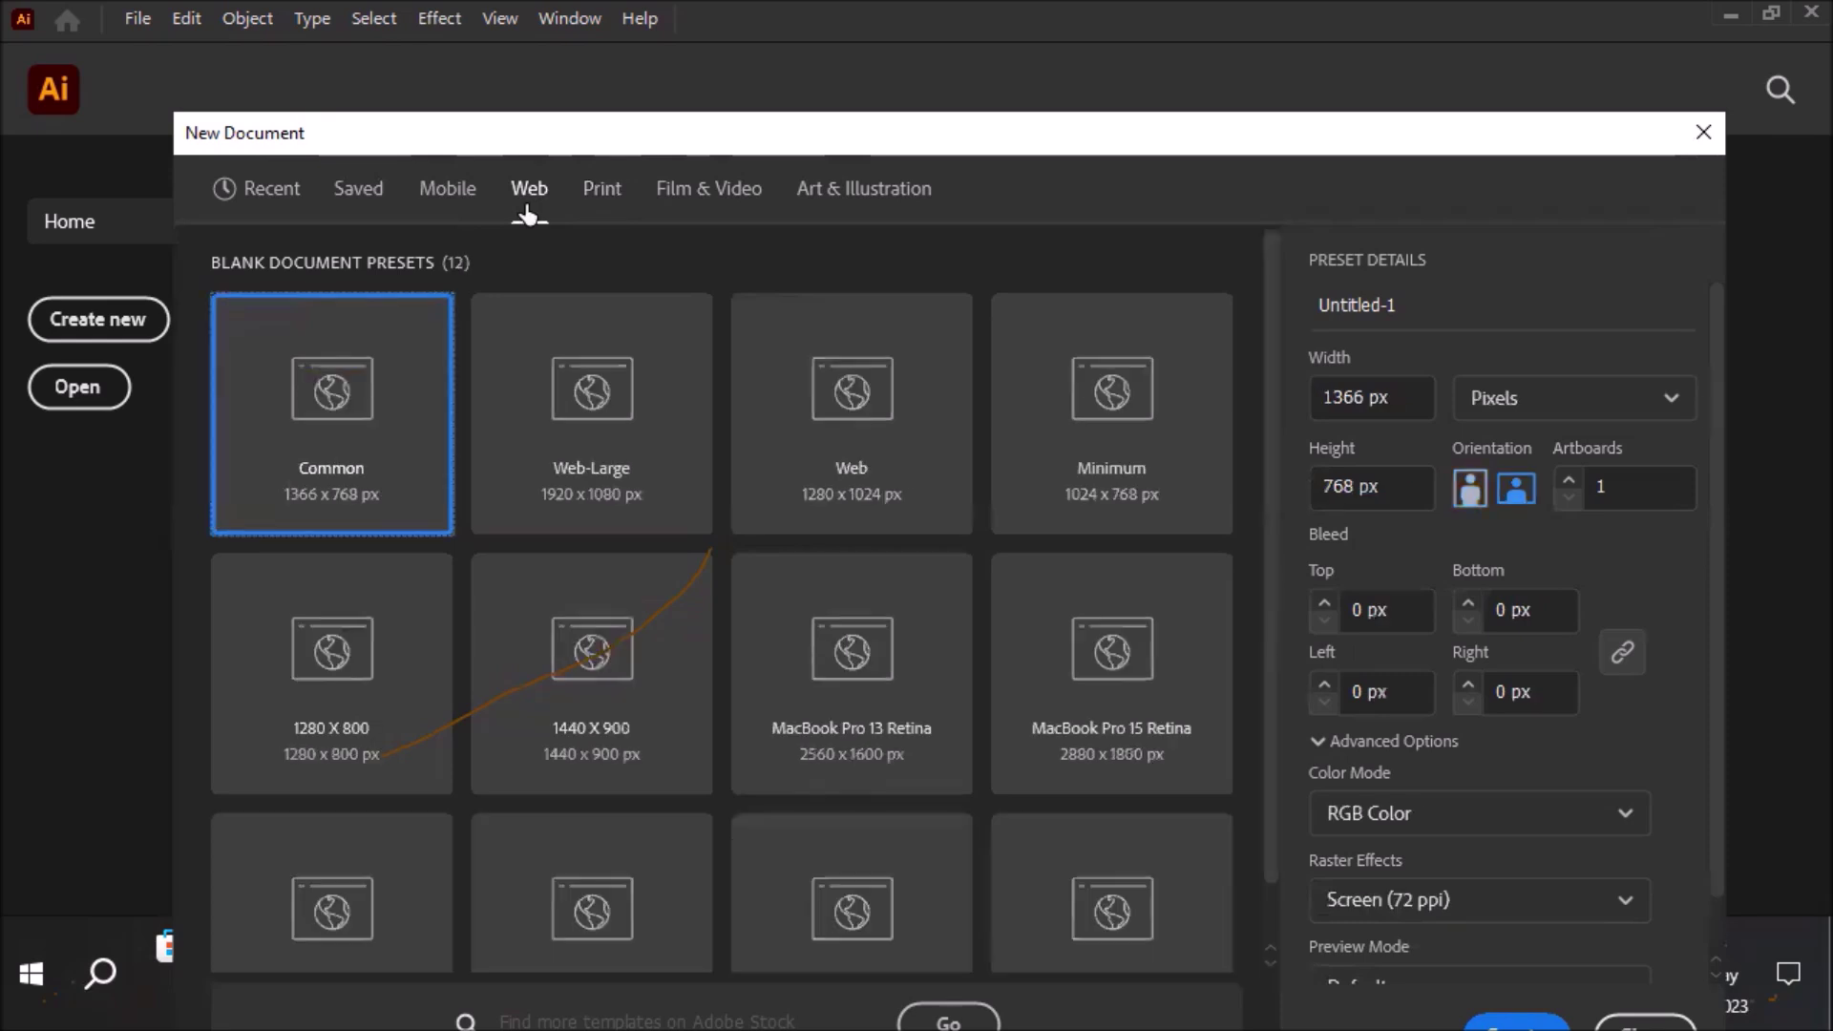
left_click(595, 191)
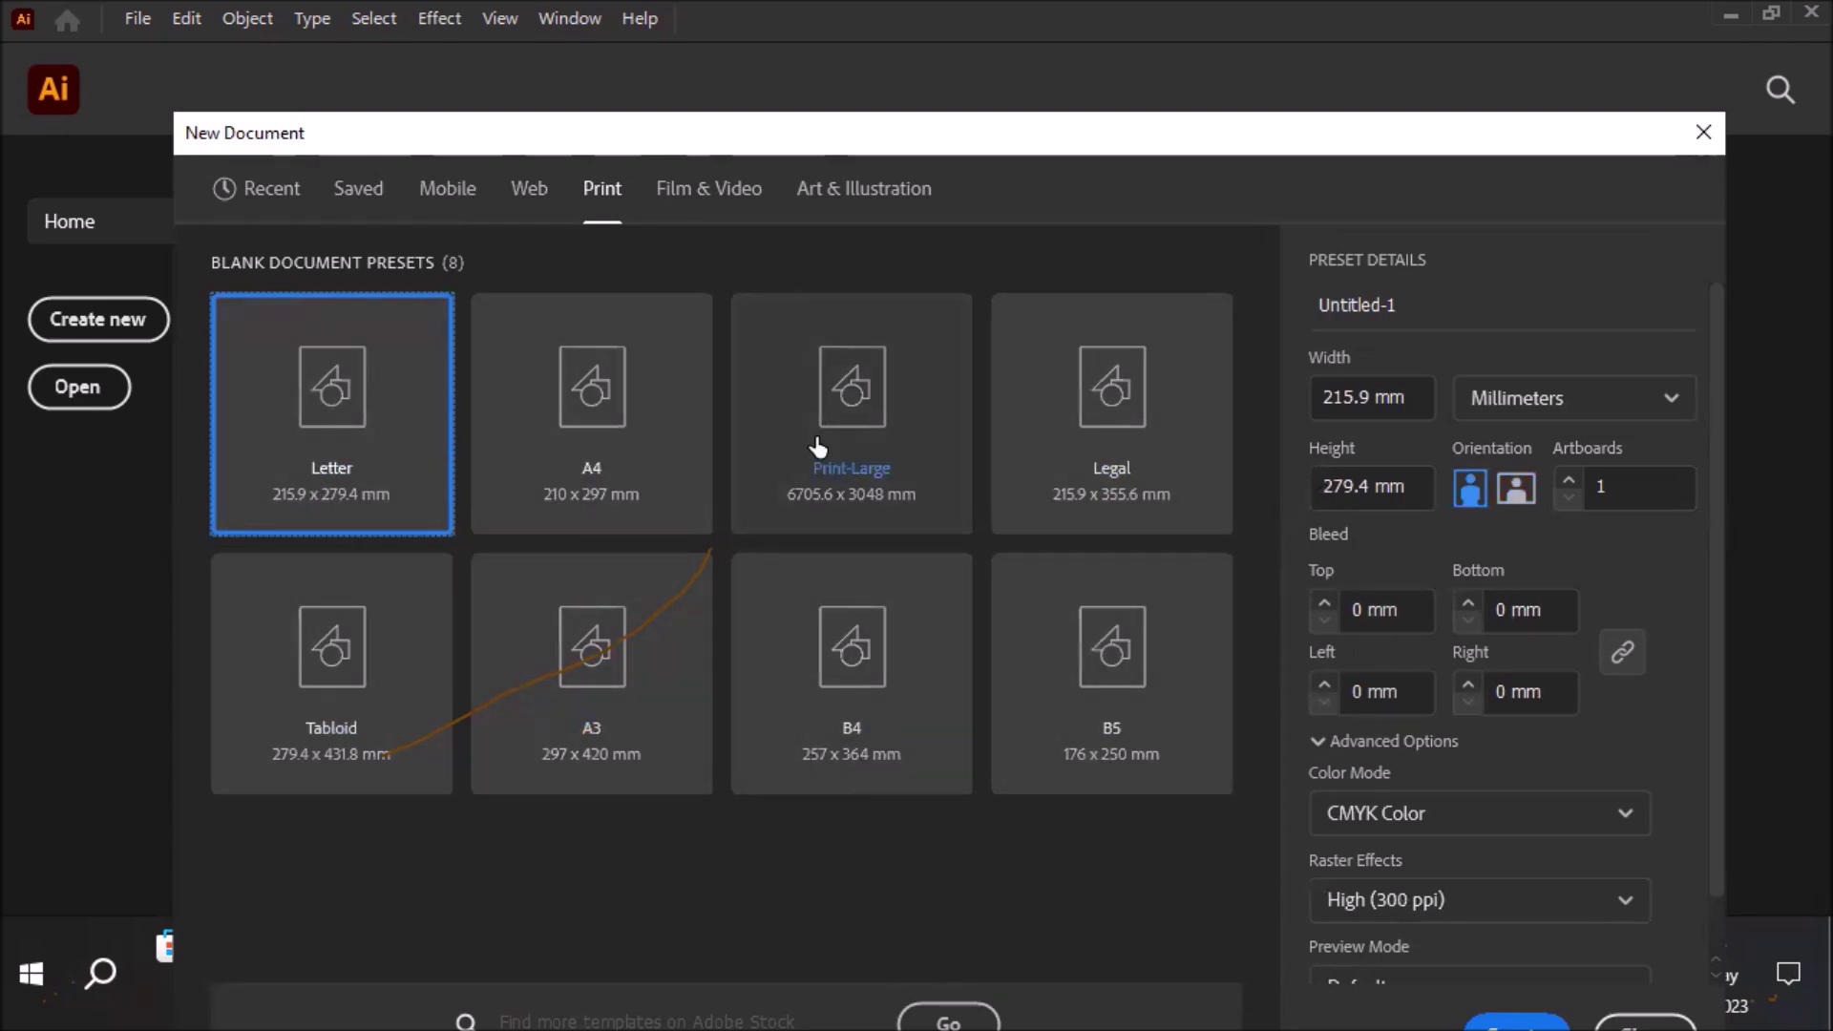
Switch units to inches and size the document 3.5 in wide by 2 in high
left_click(1671, 400)
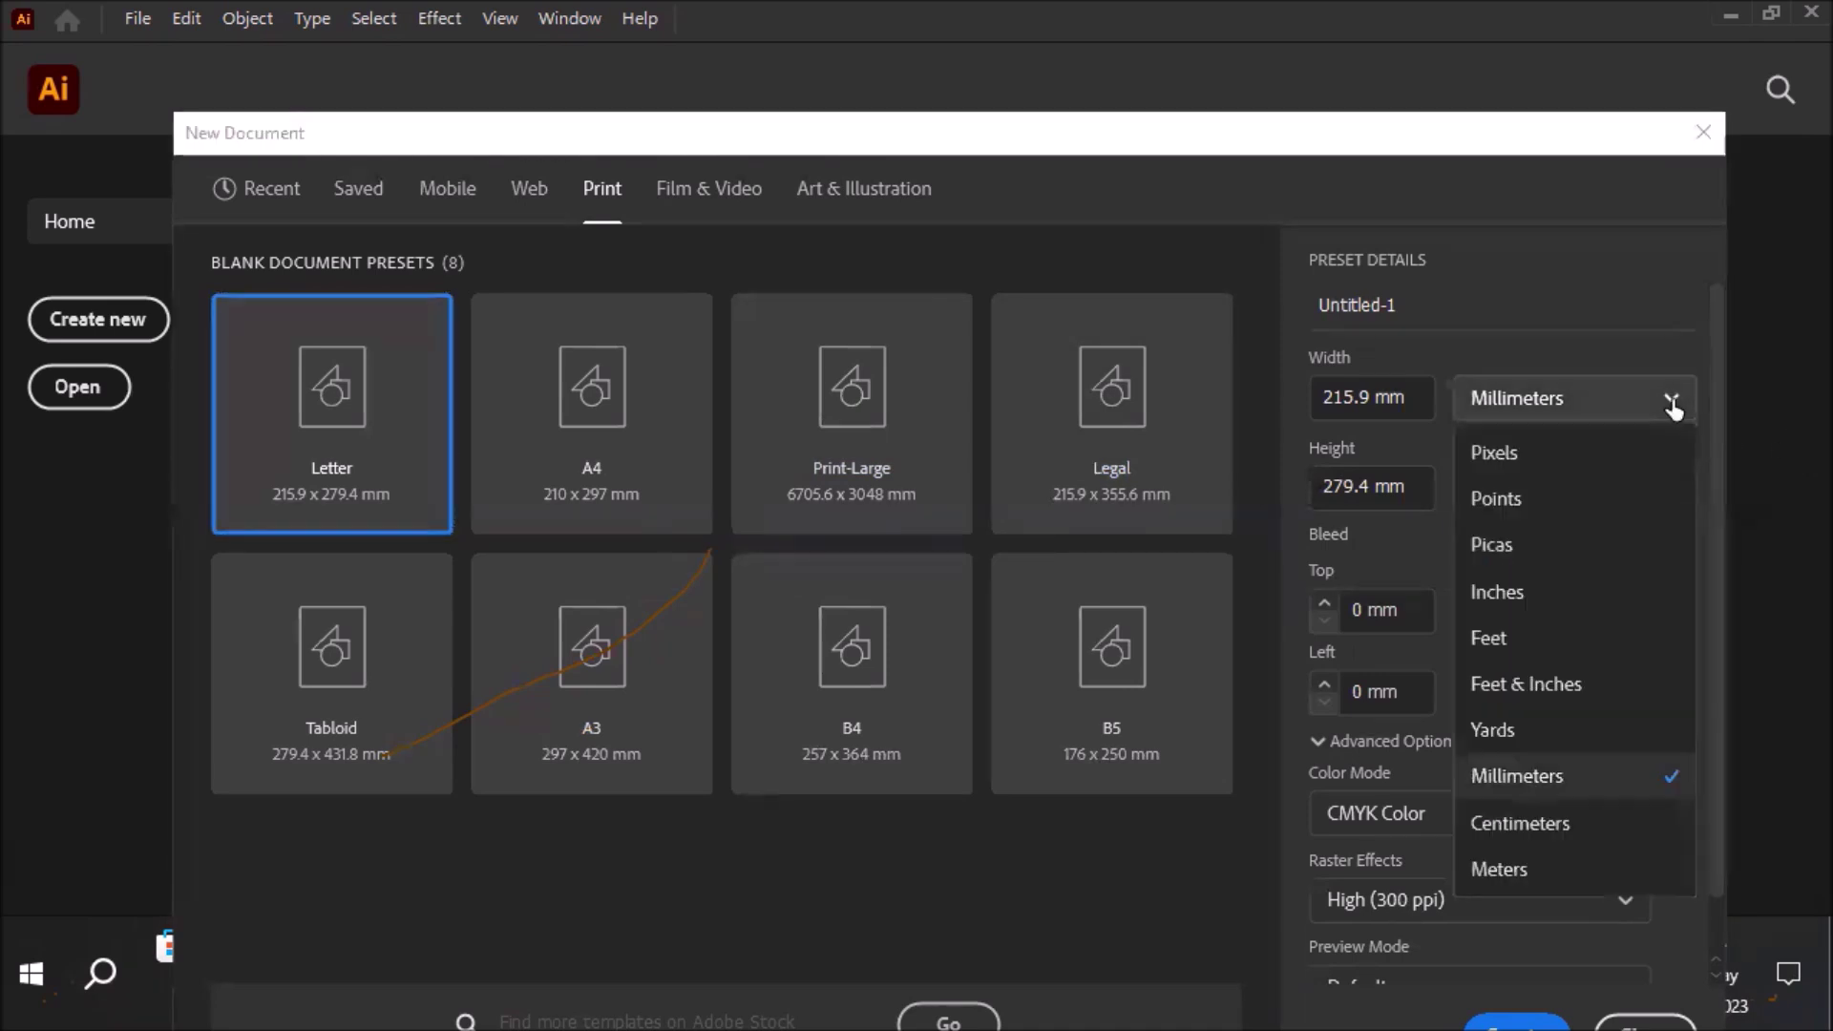
left_click(1507, 592)
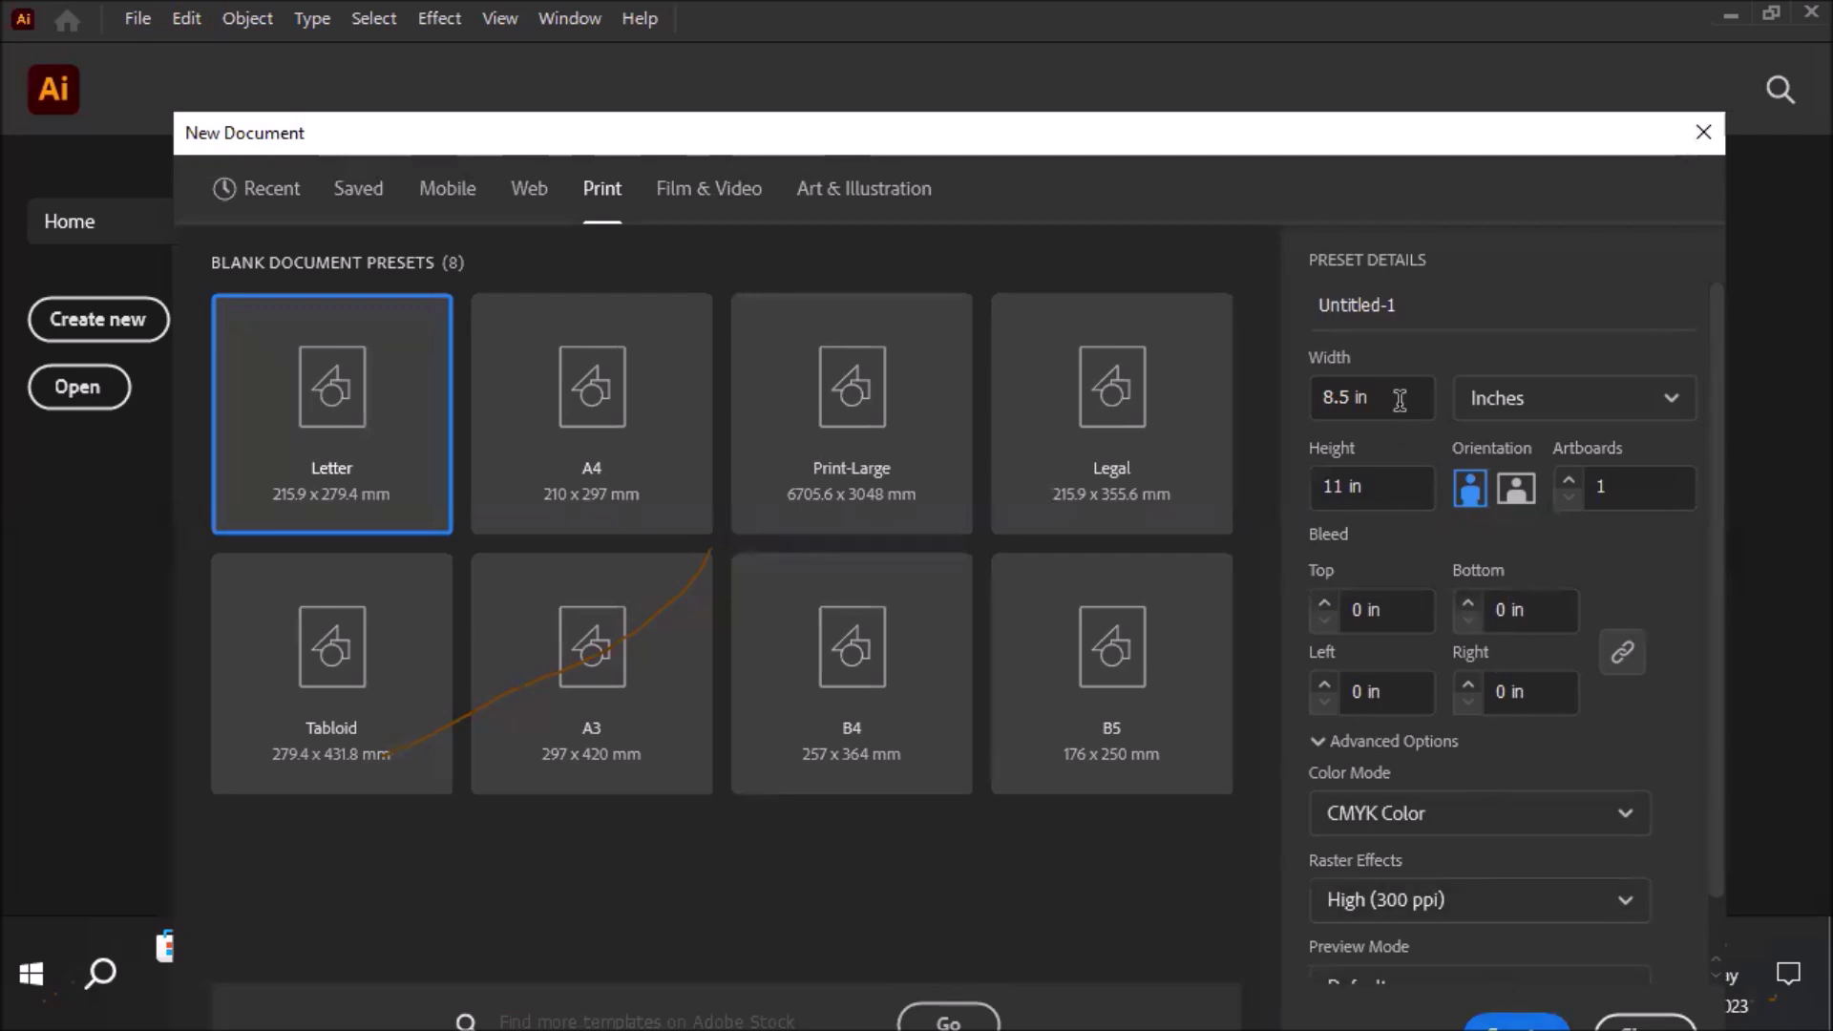
double_click(1330, 391)
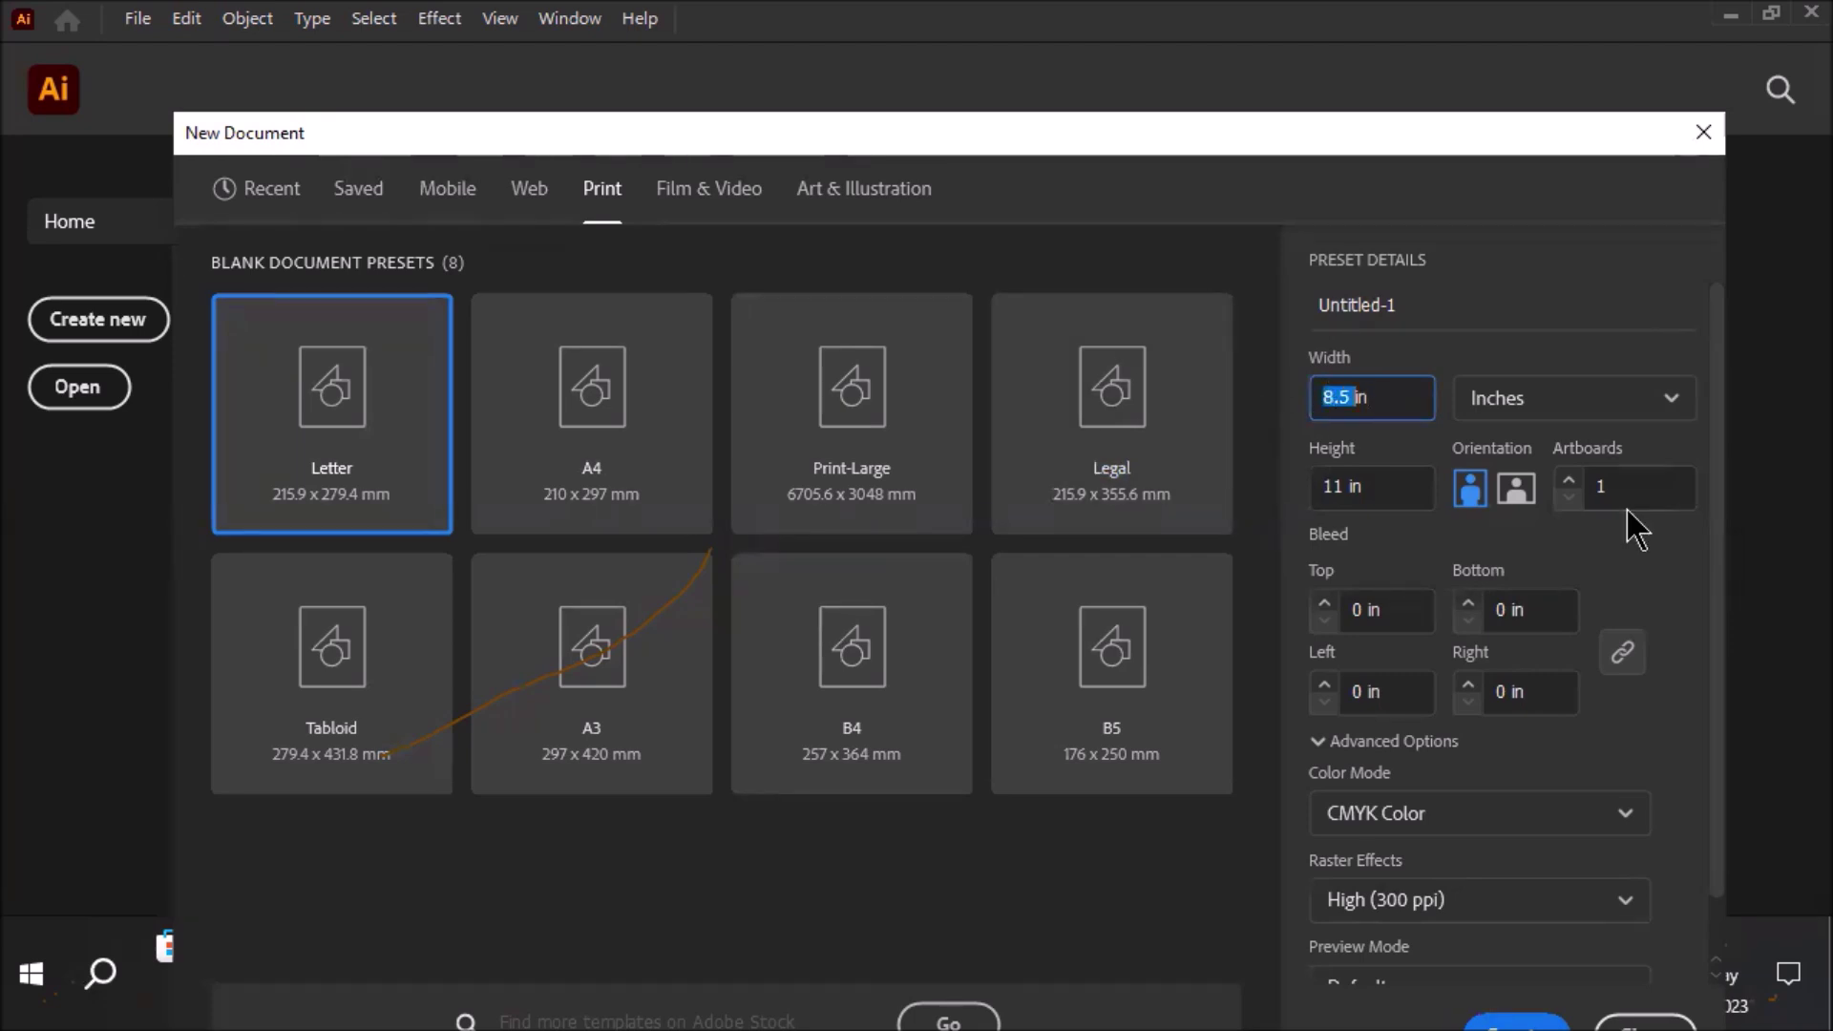
type("3.5")
left_click(1339, 487)
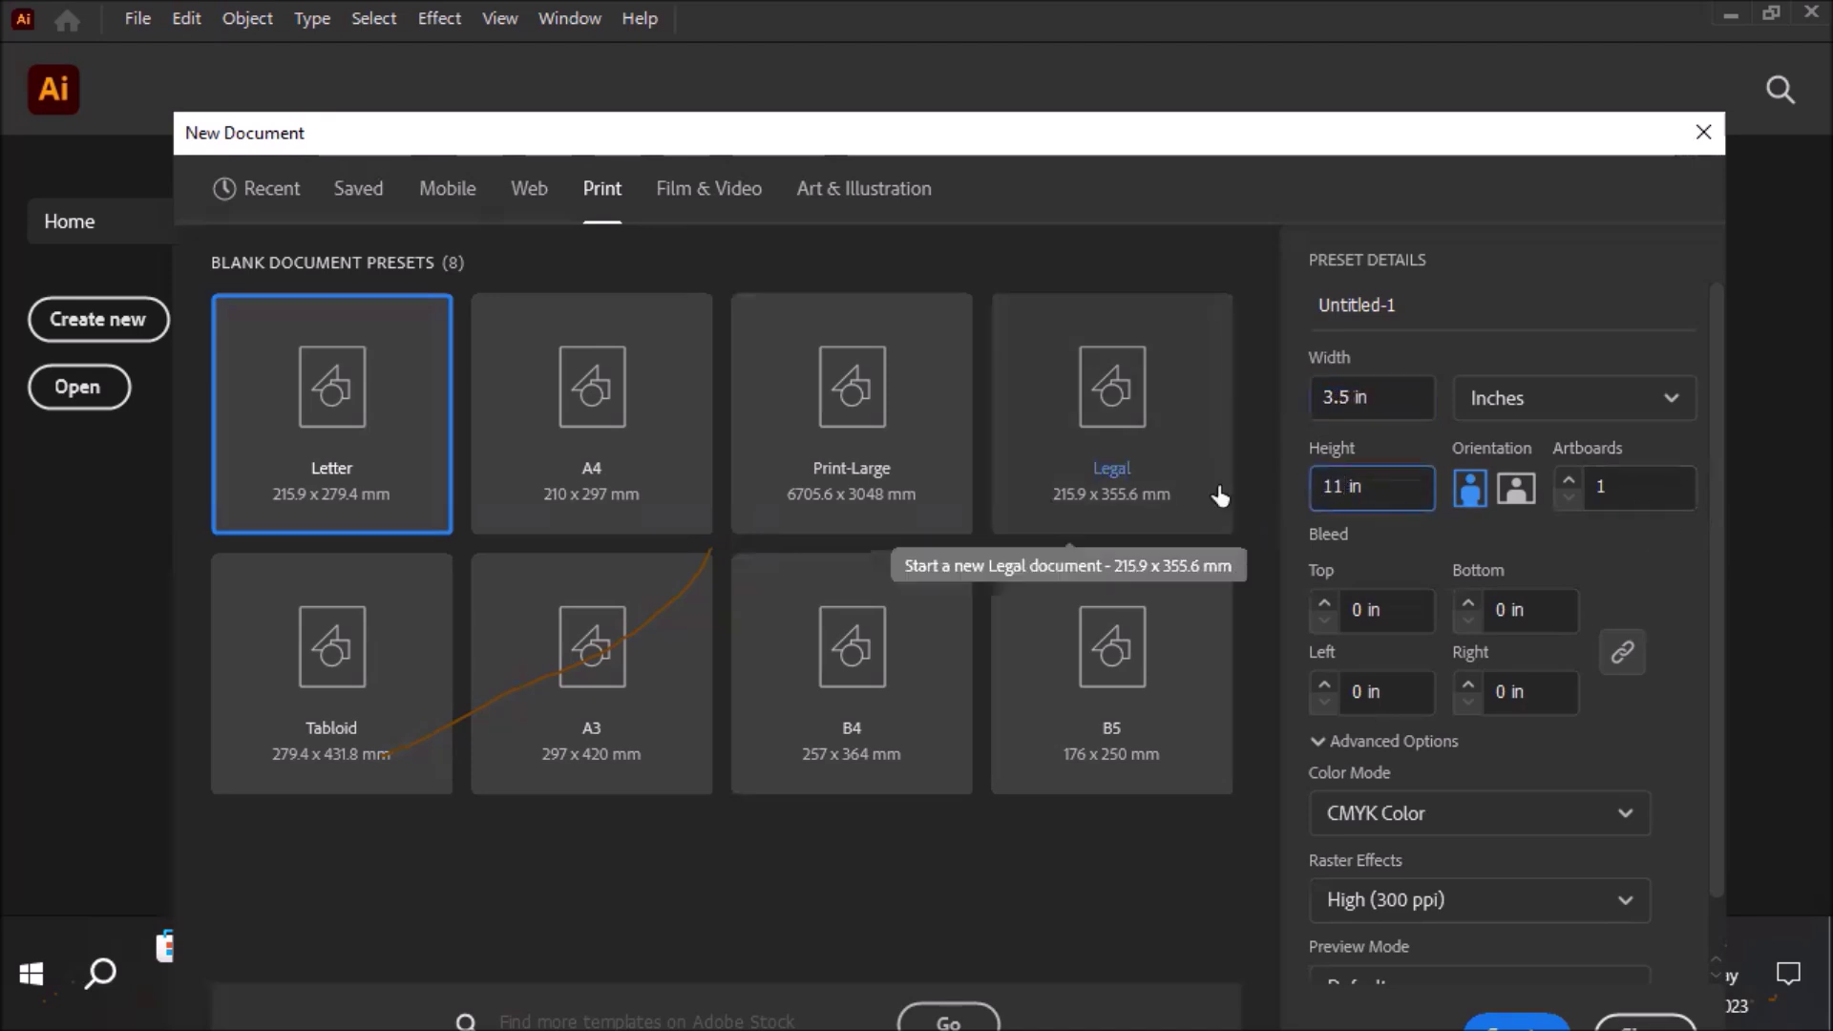
key("BackSpace")
key("BackSpace")
type("2")
left_click(1391, 398)
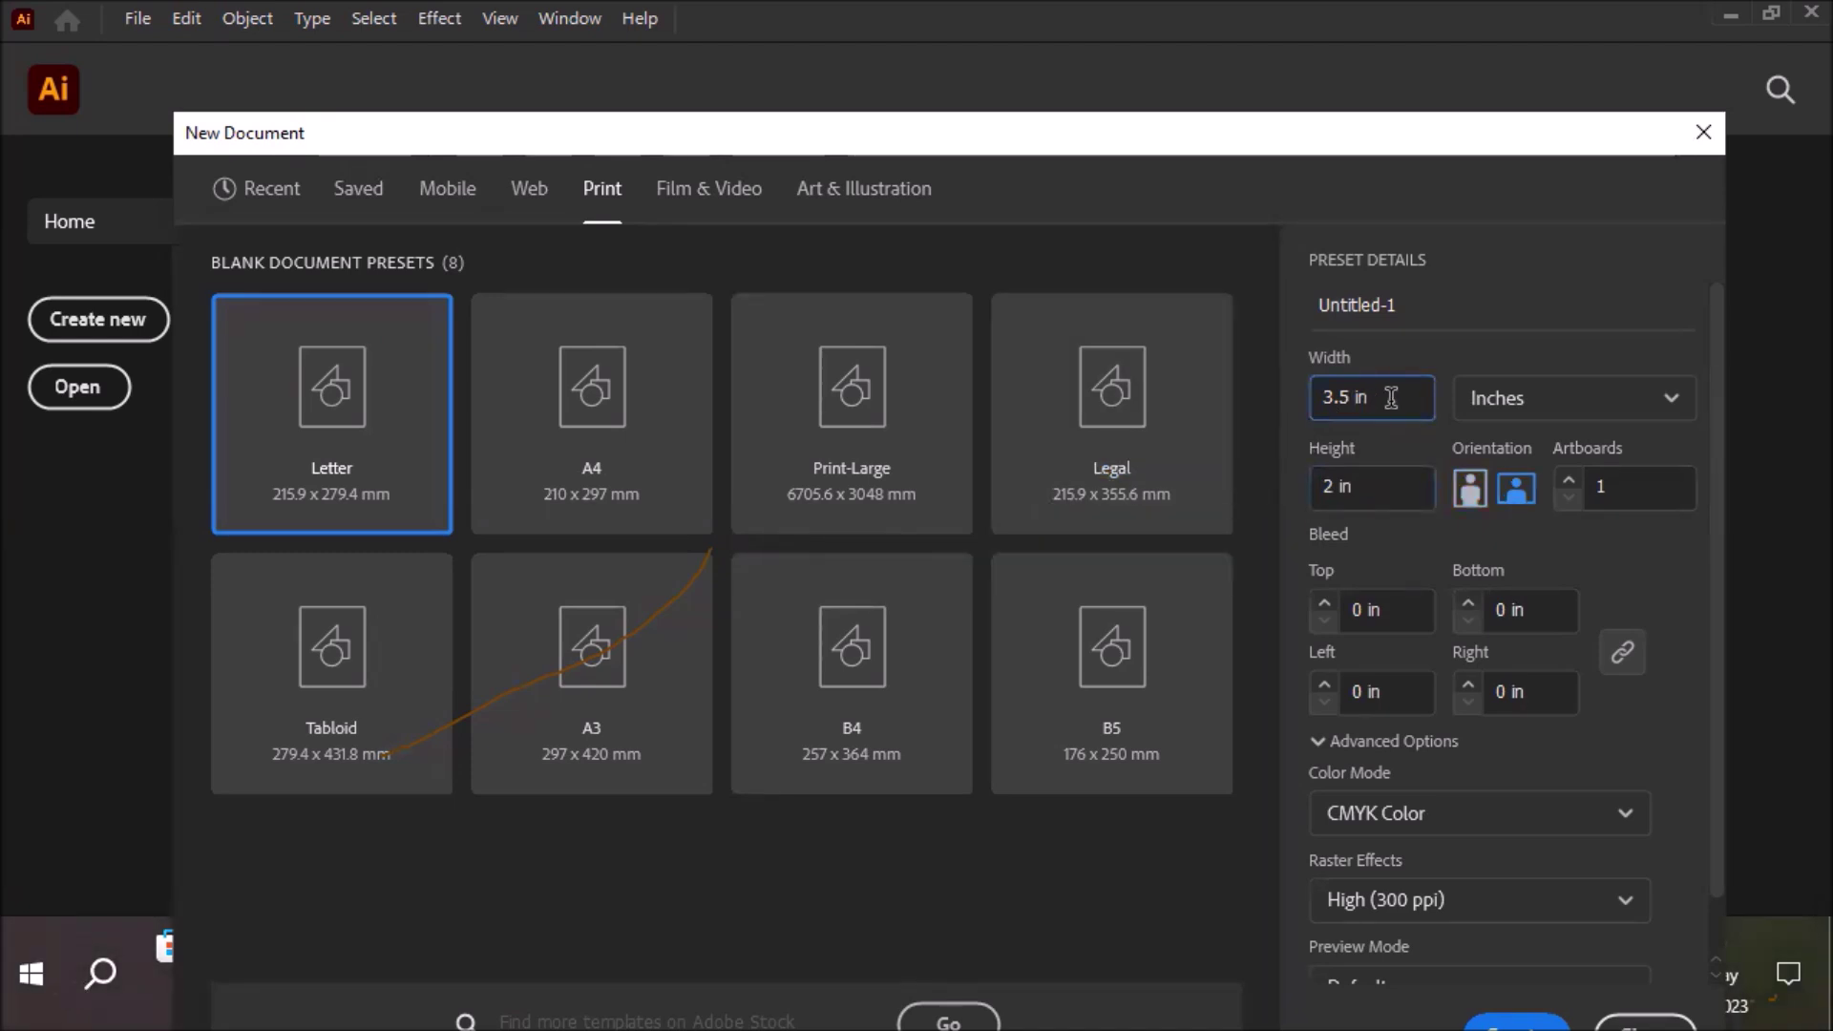
Switch units to millimeters and back to inches, then change the width to 1 in
left_click(1658, 409)
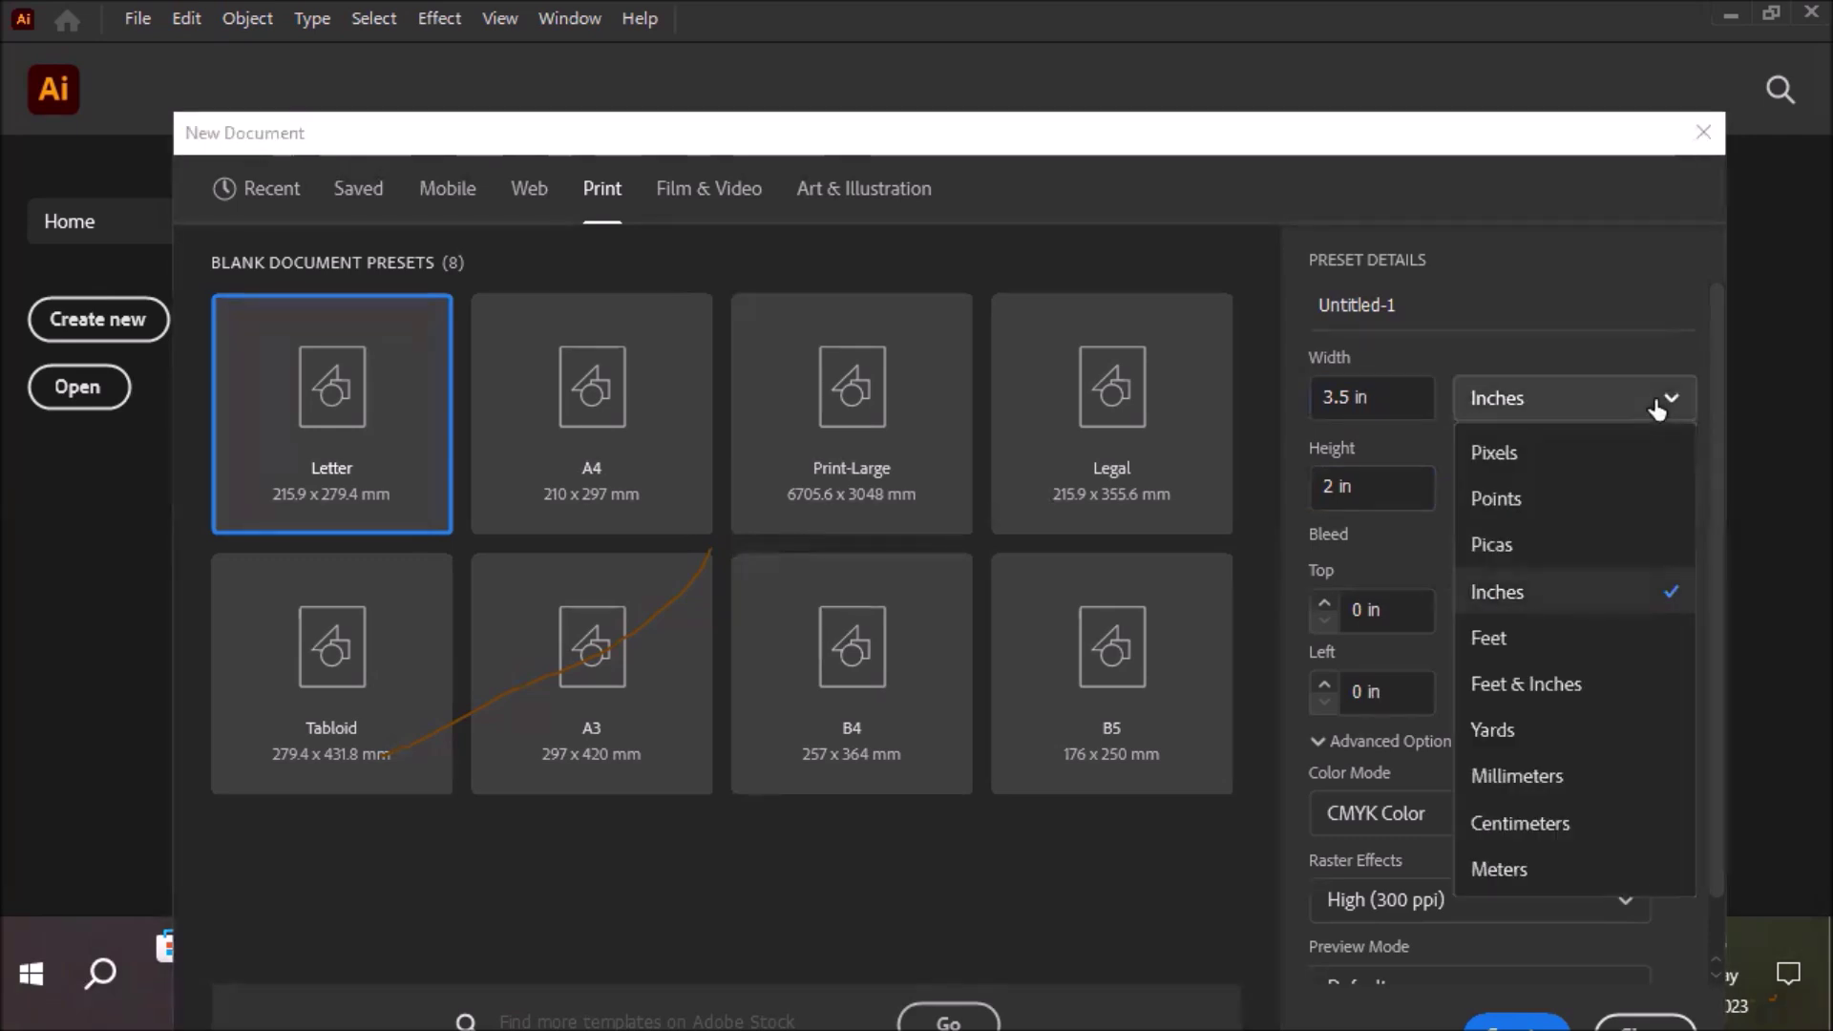
left_click(1596, 789)
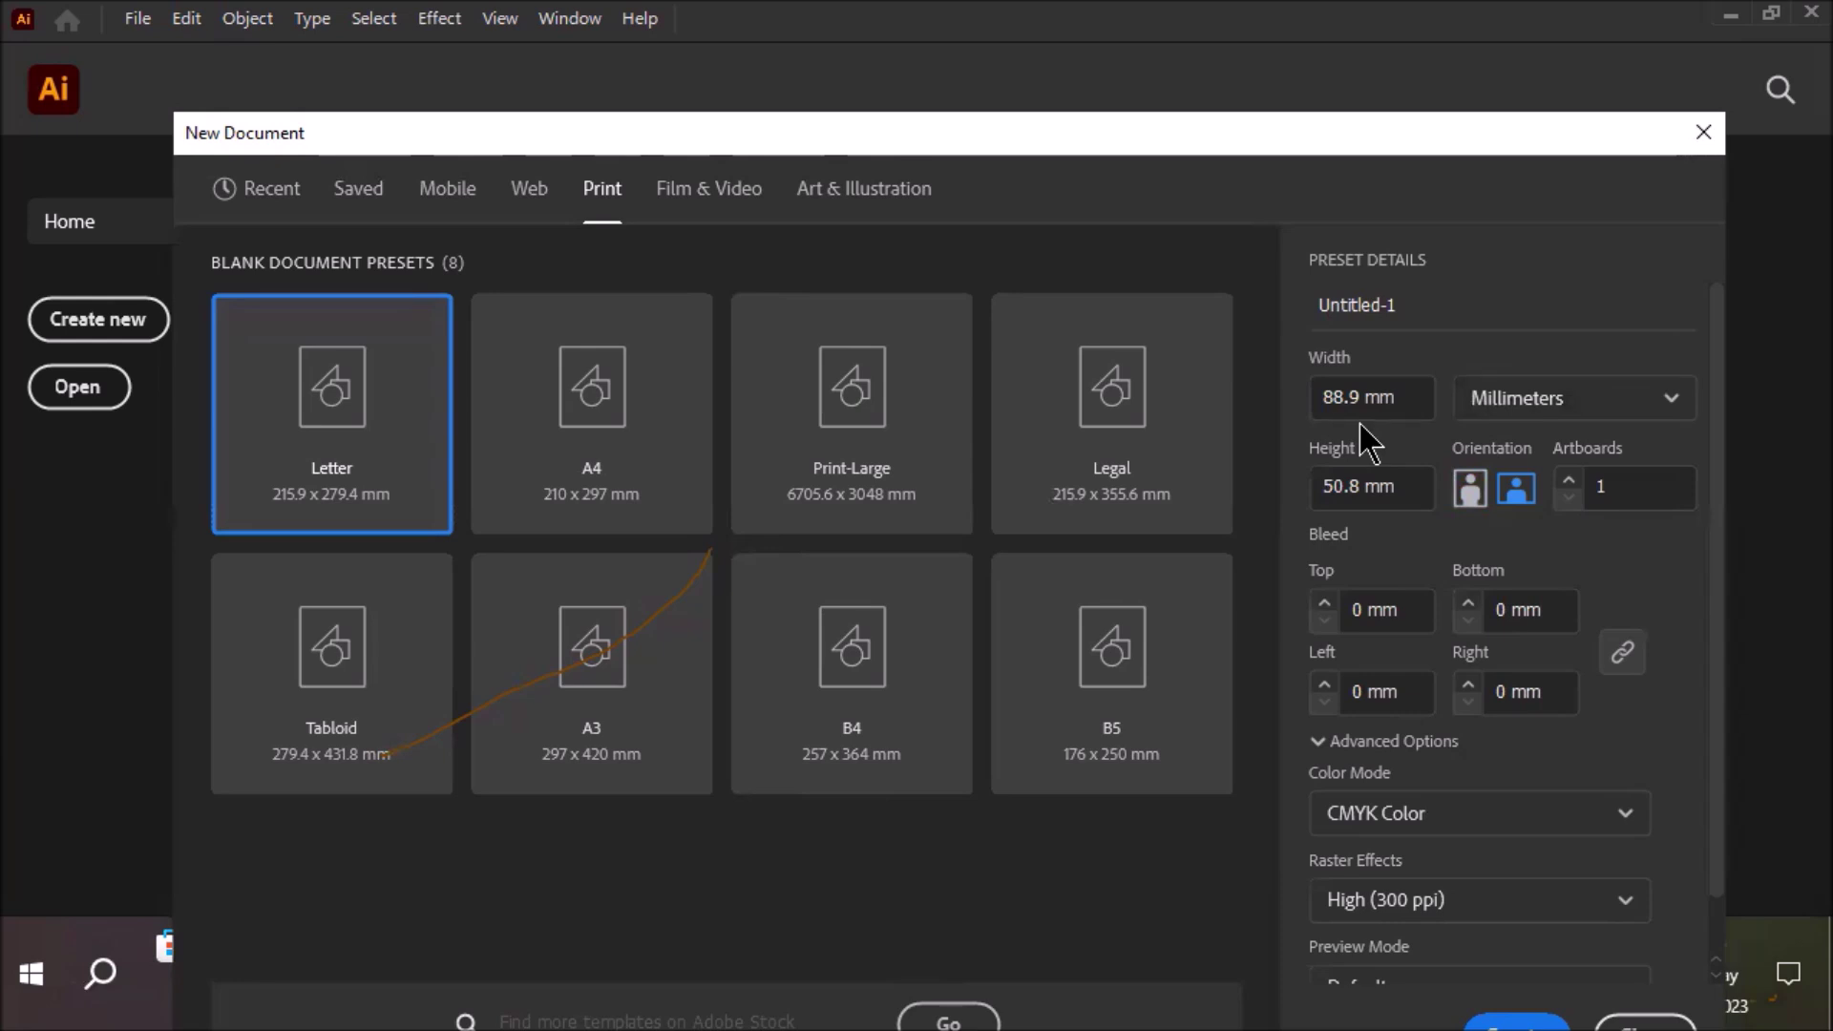
left_click(1543, 410)
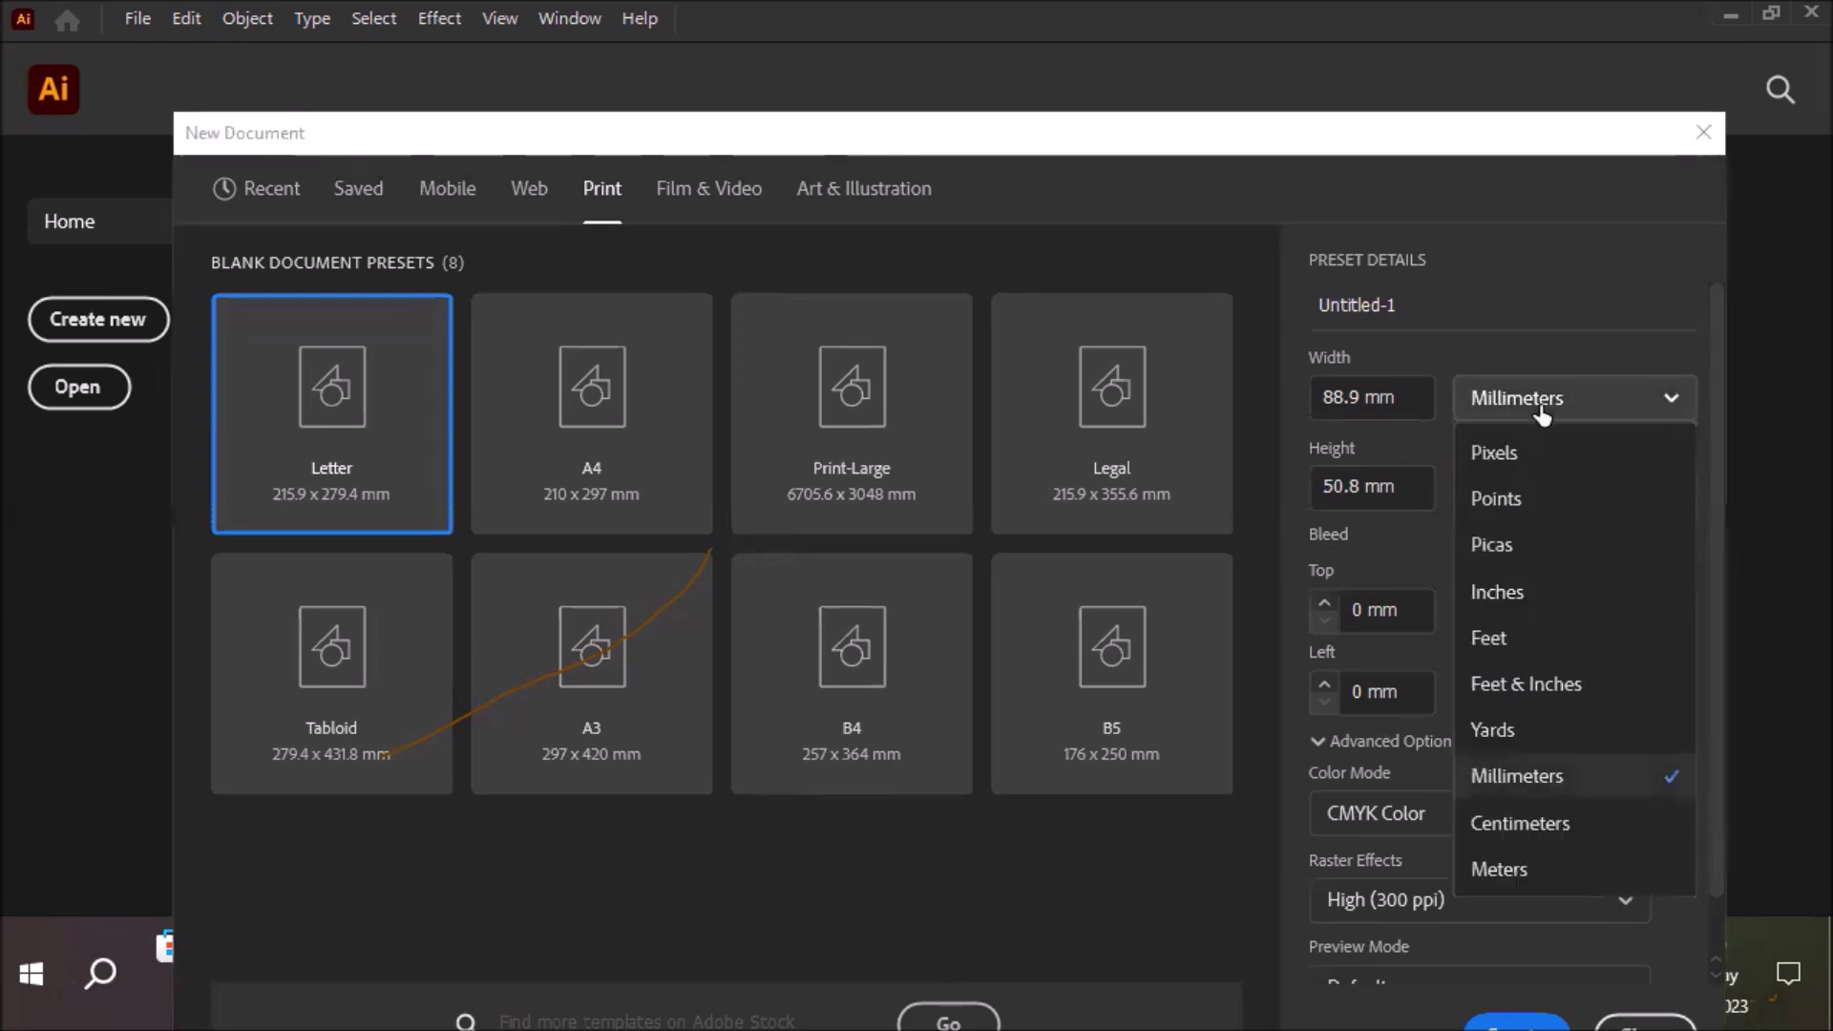
left_click(1556, 593)
left_click(1356, 396)
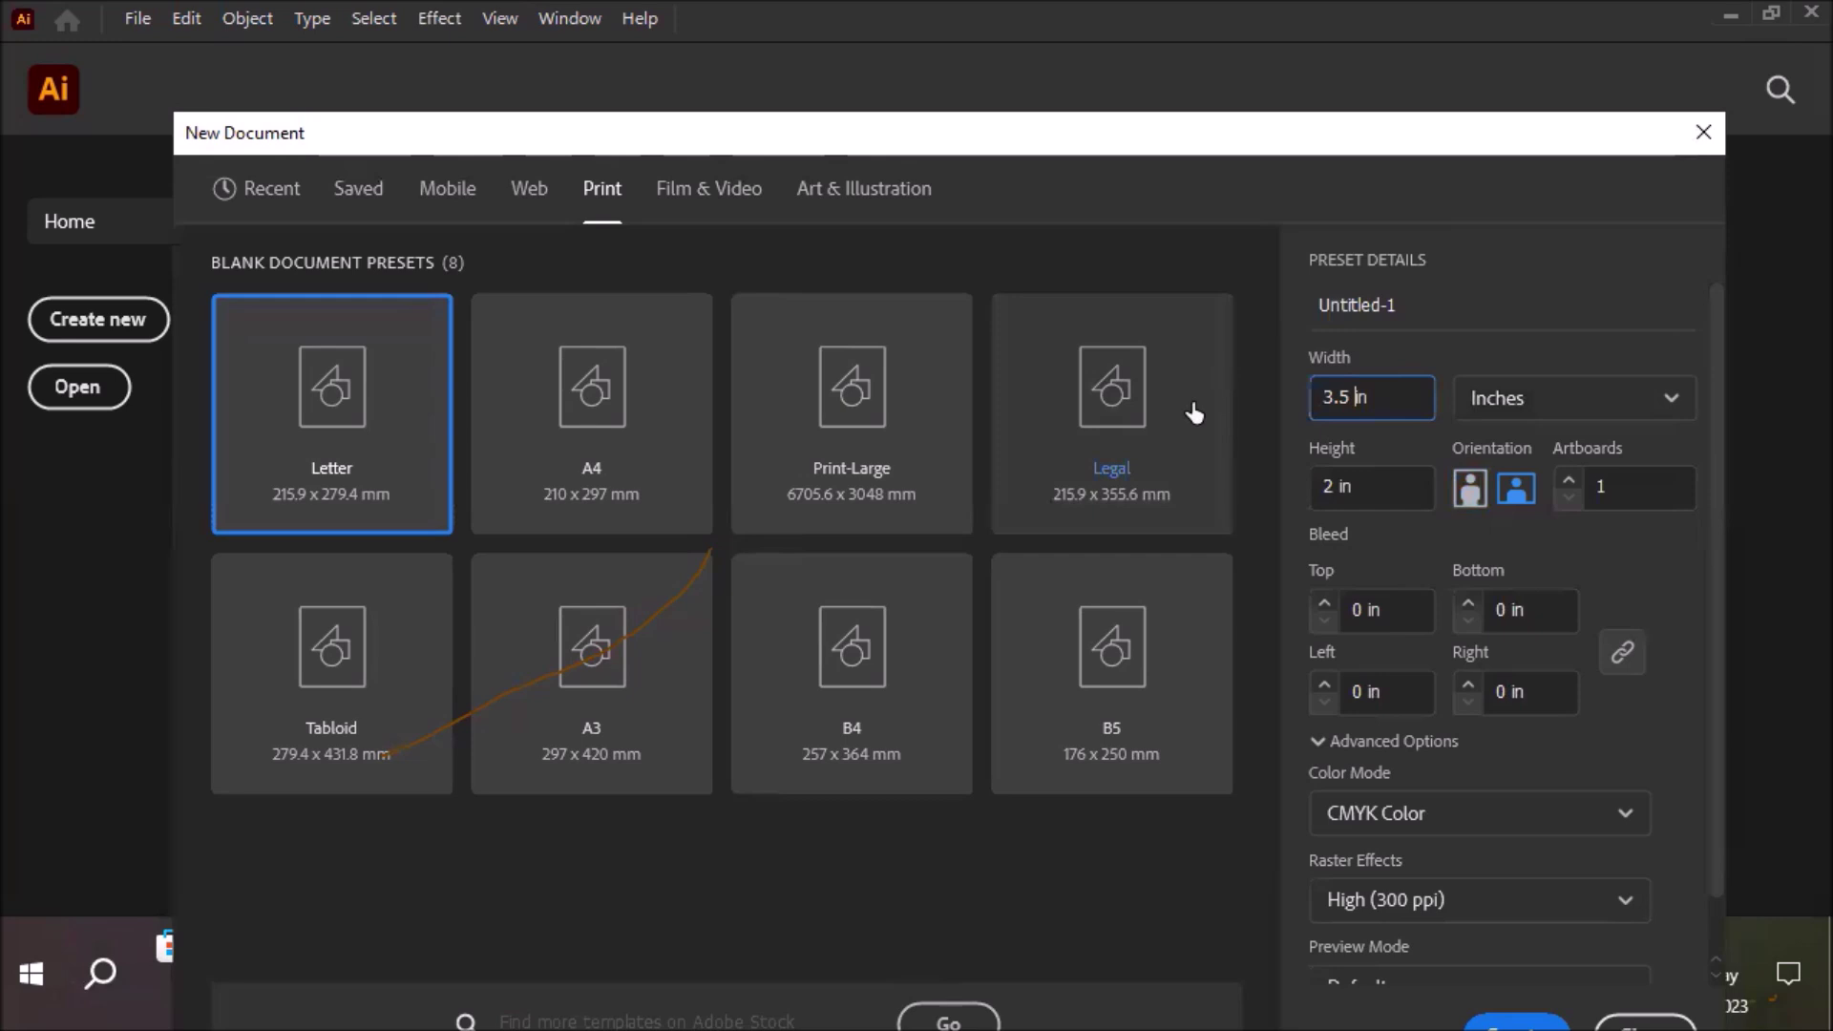
key("BackSpace")
key("BackSpace")
key("BackSpace")
key("BackSpace")
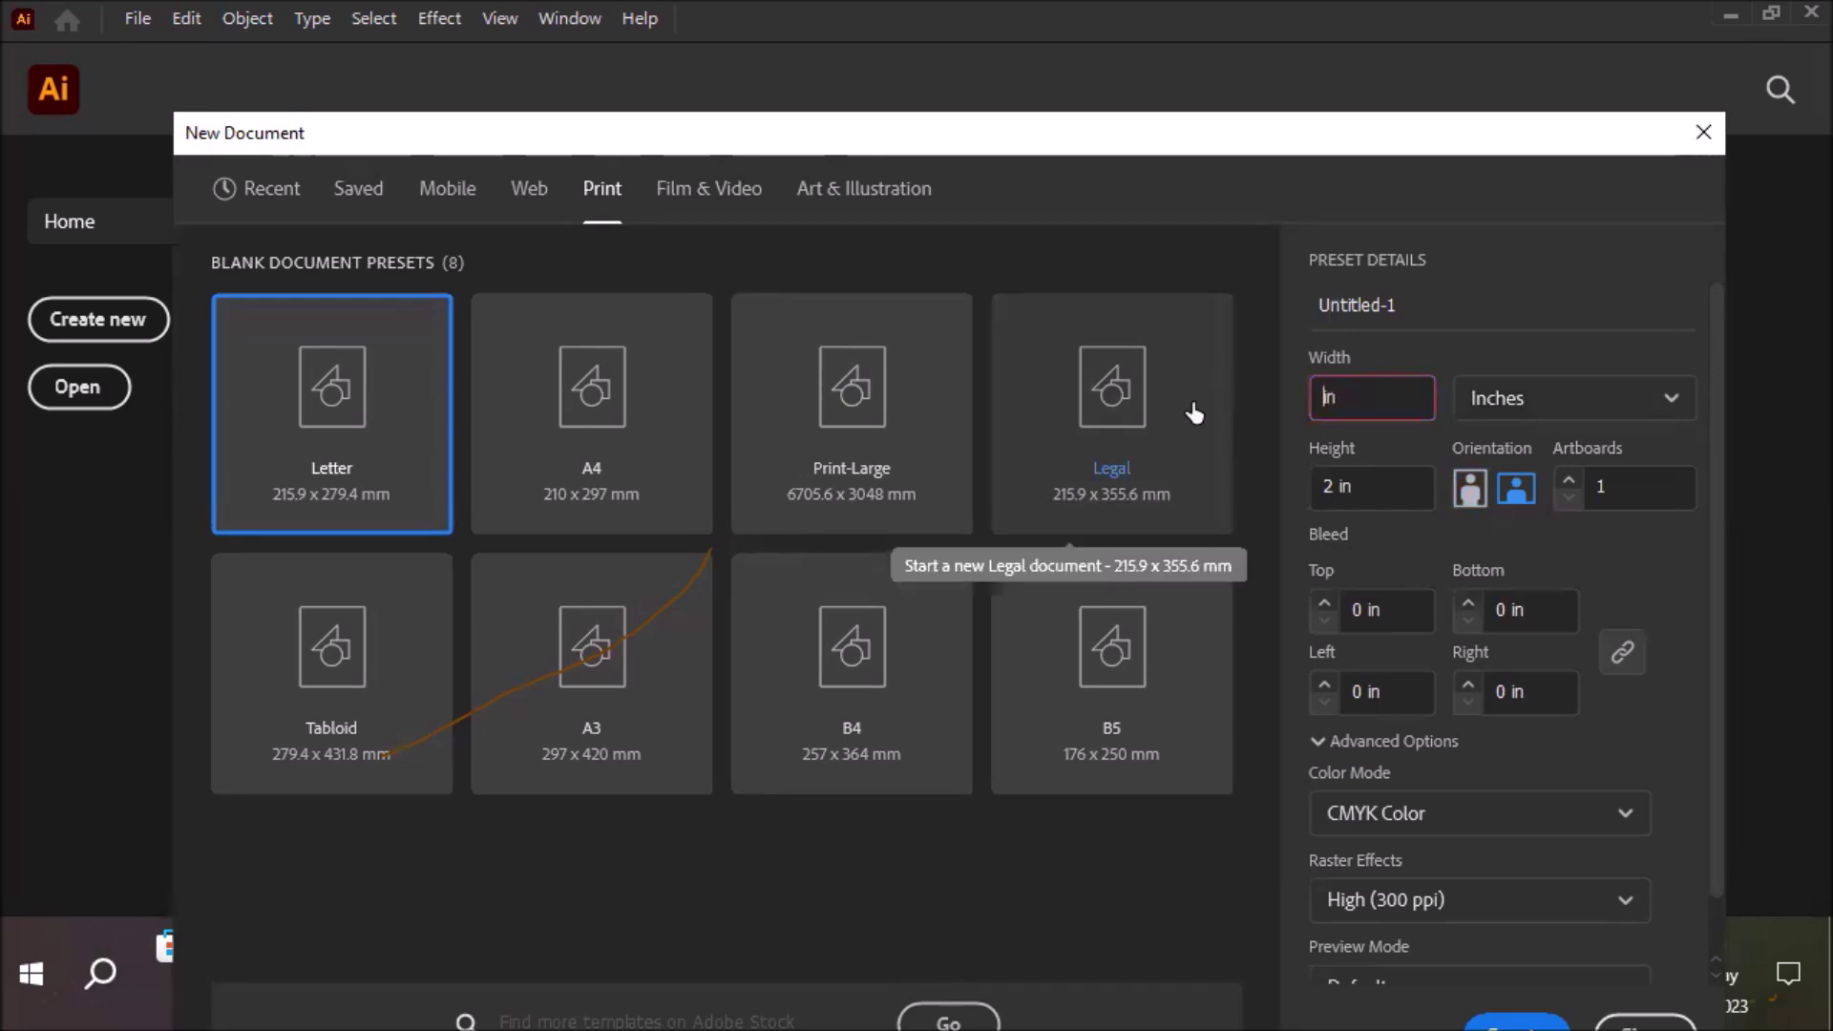
type("1")
Switch units to centimeters, then to millimeters, so the size reads 25.4 × 50.8 mm
left_click(1605, 414)
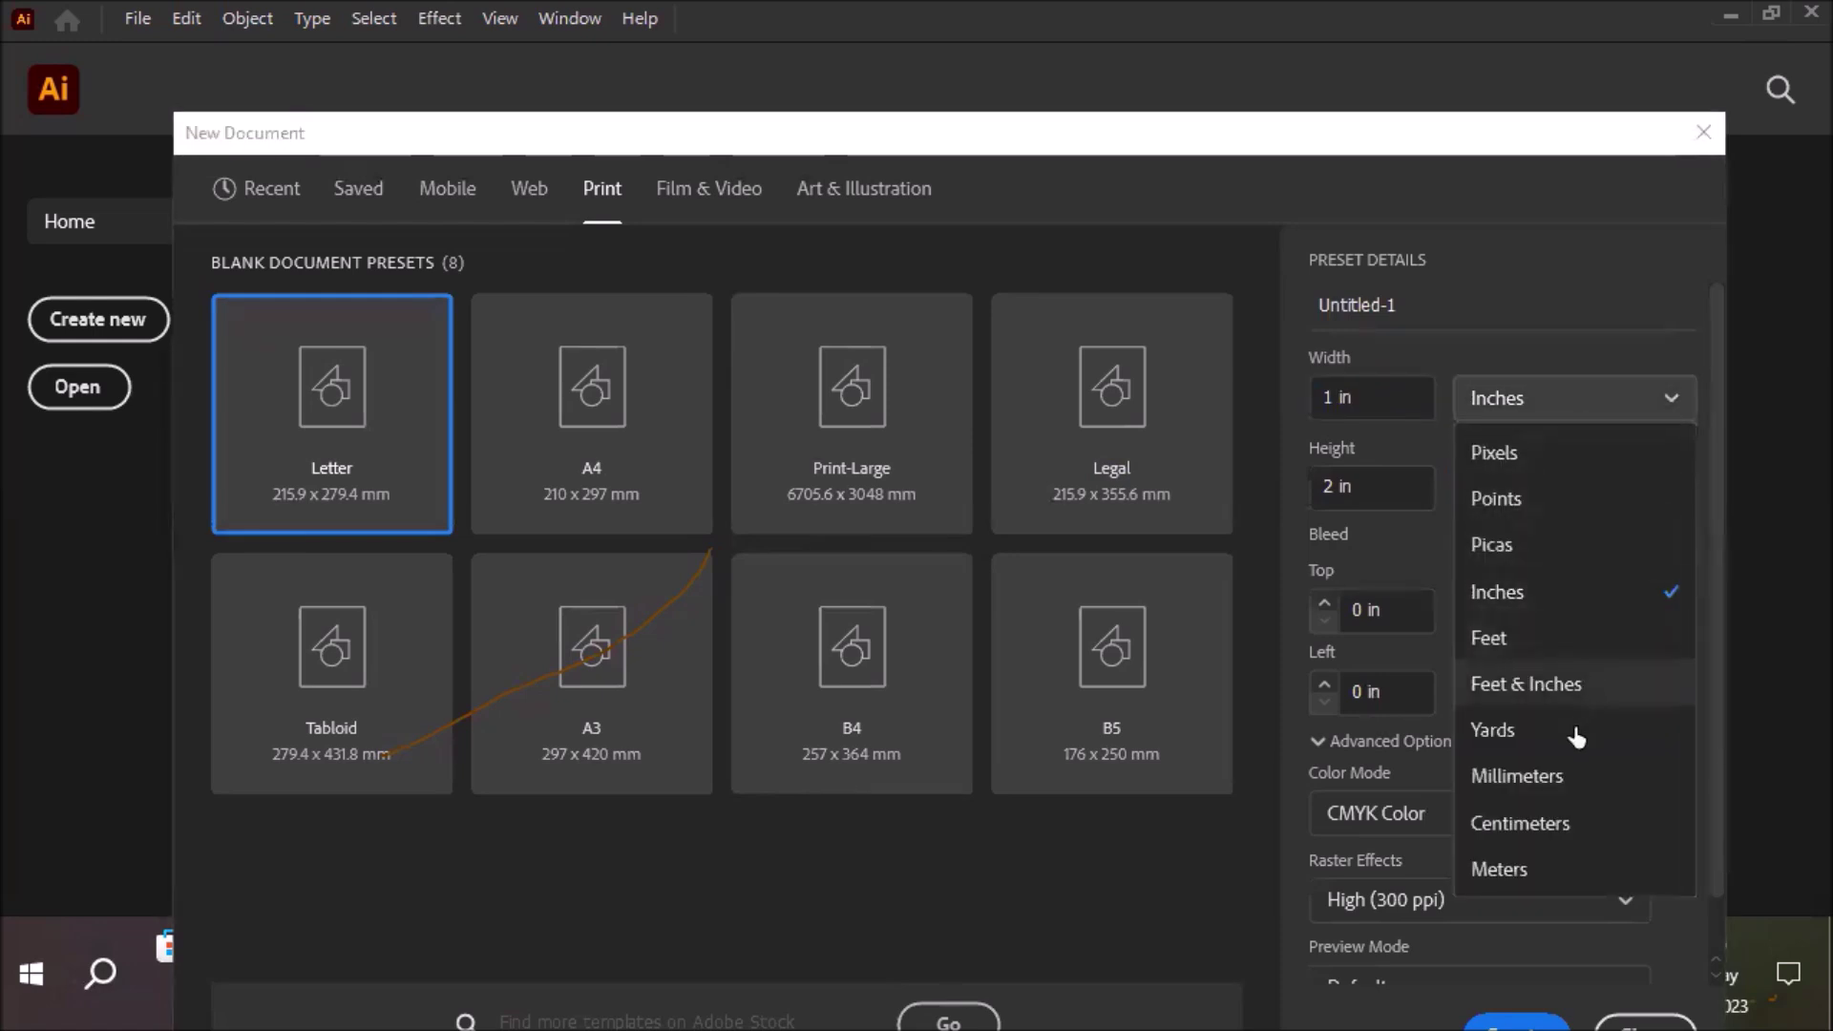
left_click(1497, 832)
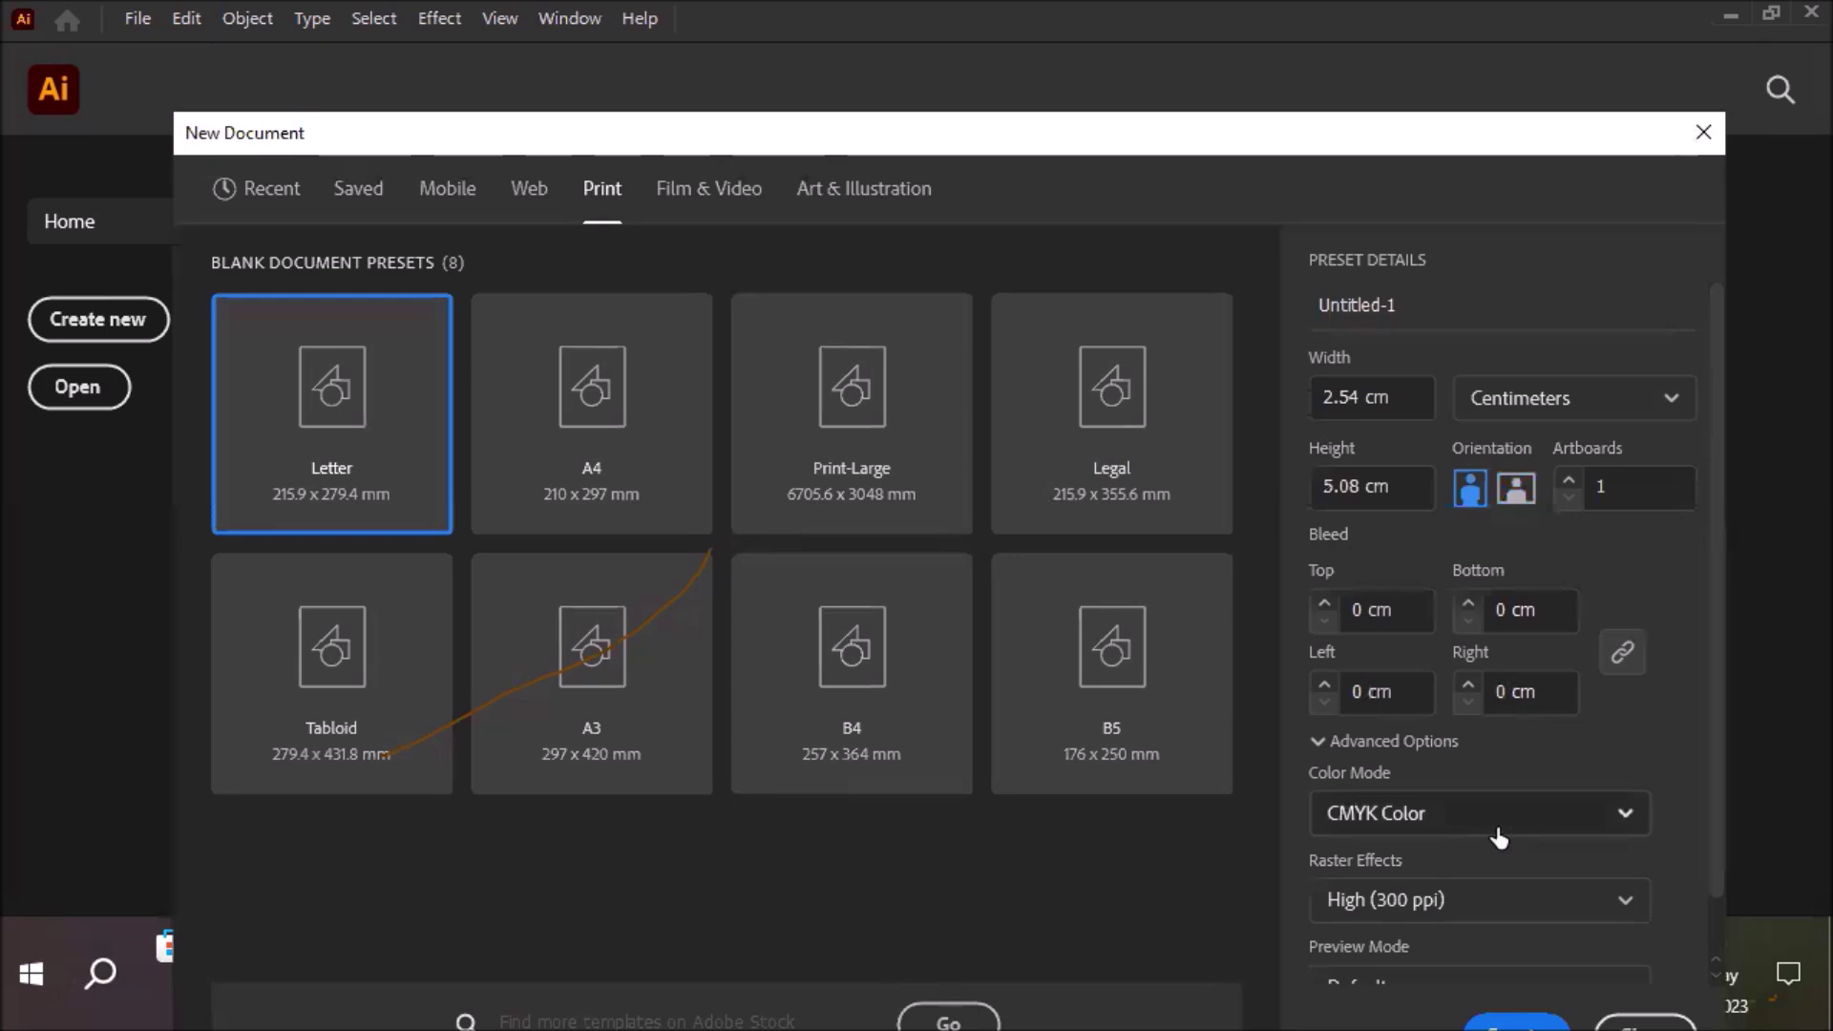
left_click(1274, 405)
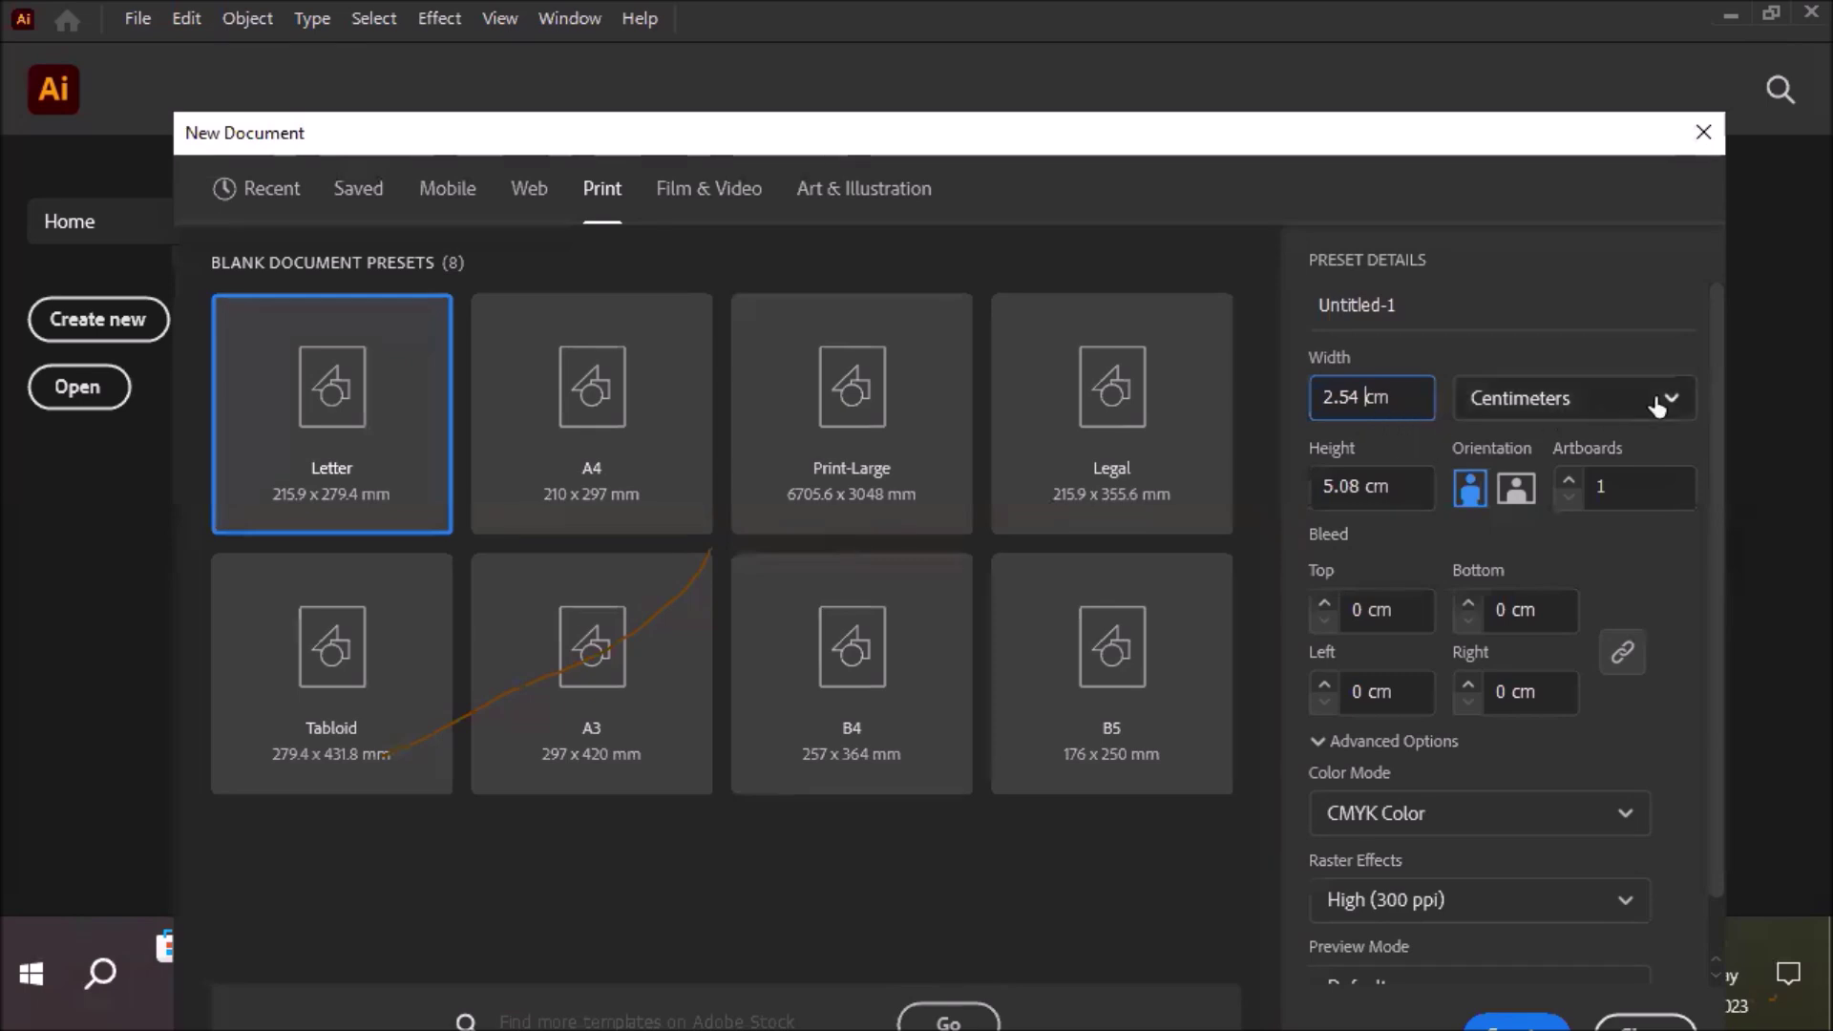
left_click(1684, 407)
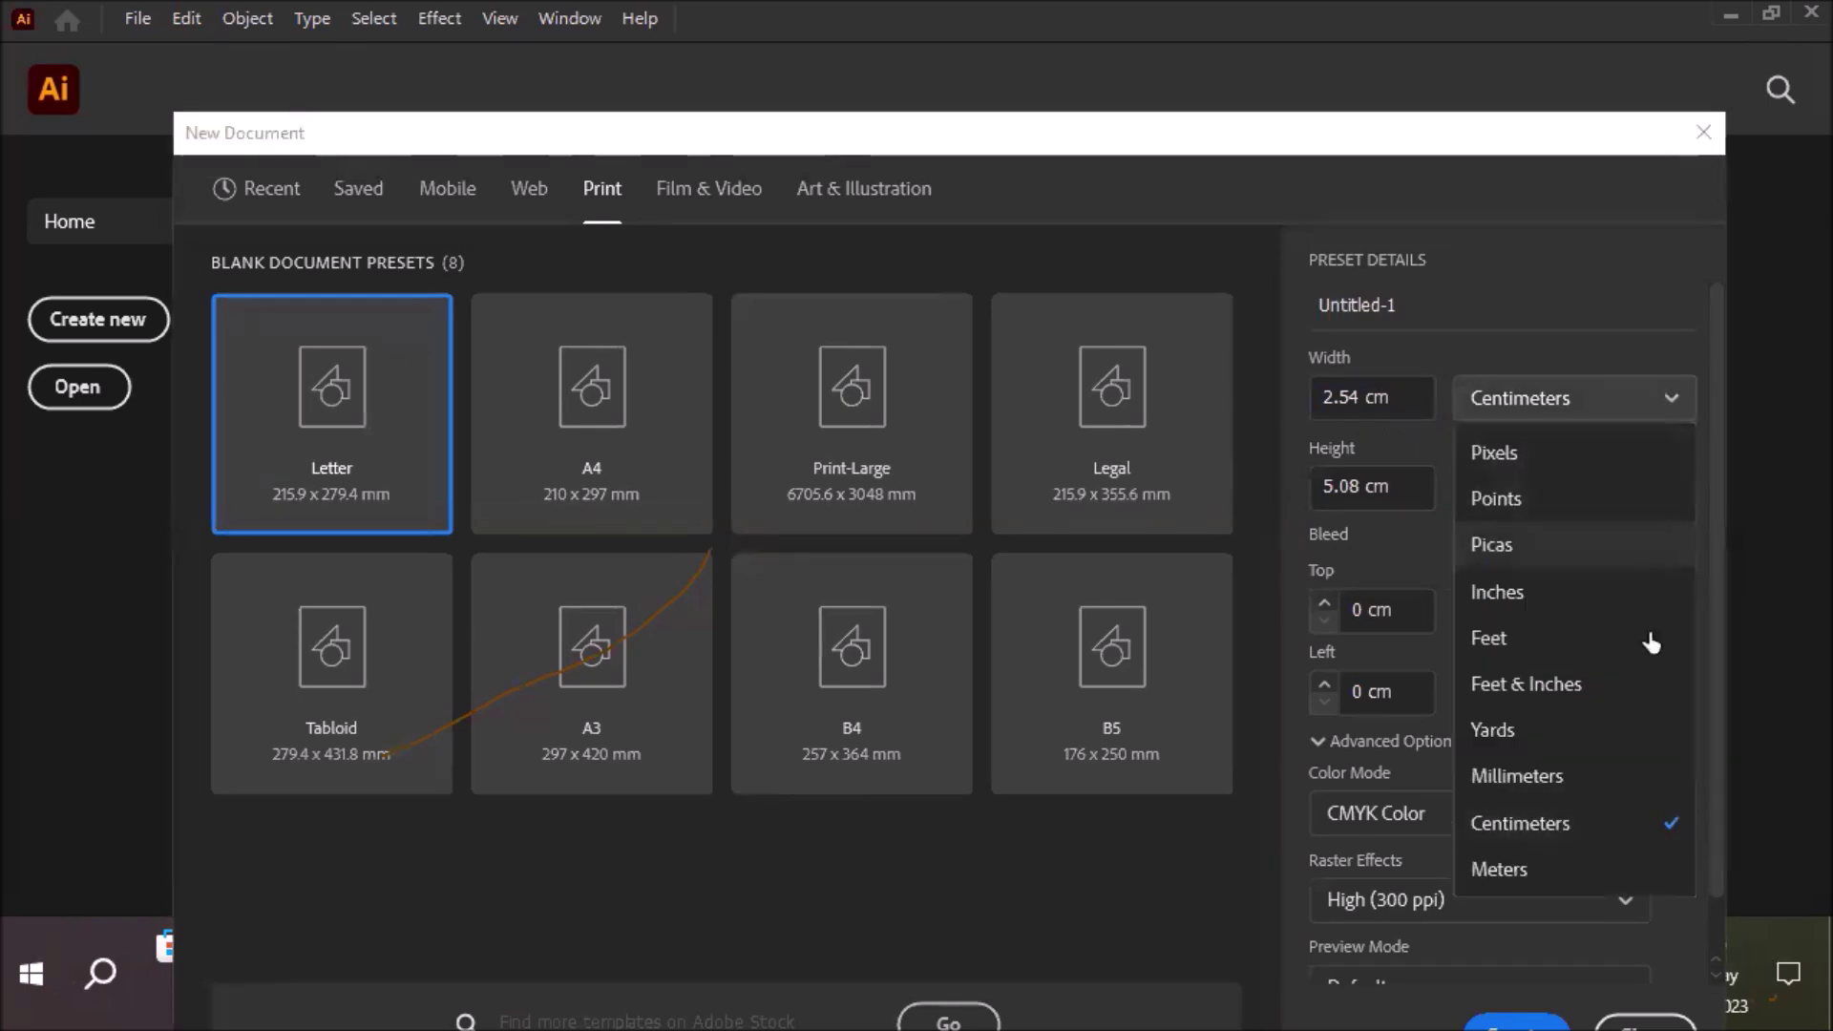
left_click(1533, 787)
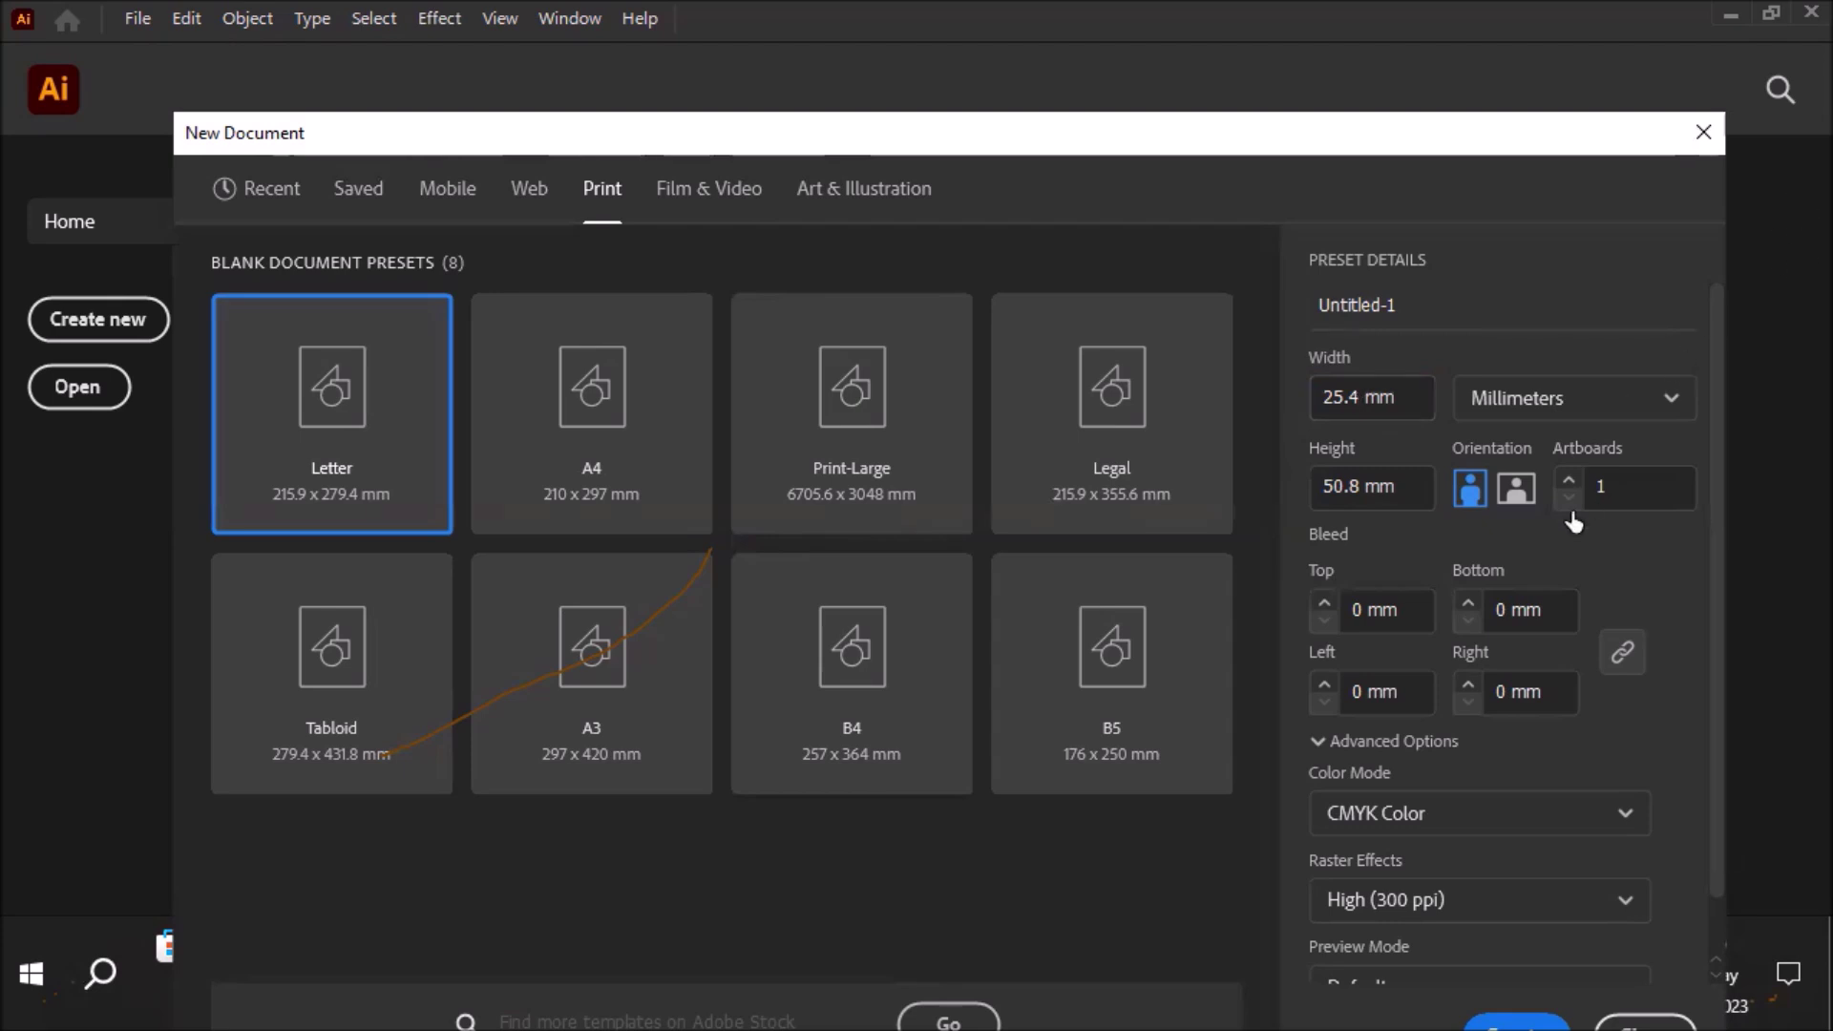
Switch units back to inches and set the width to 3.5 in
left_click(1649, 399)
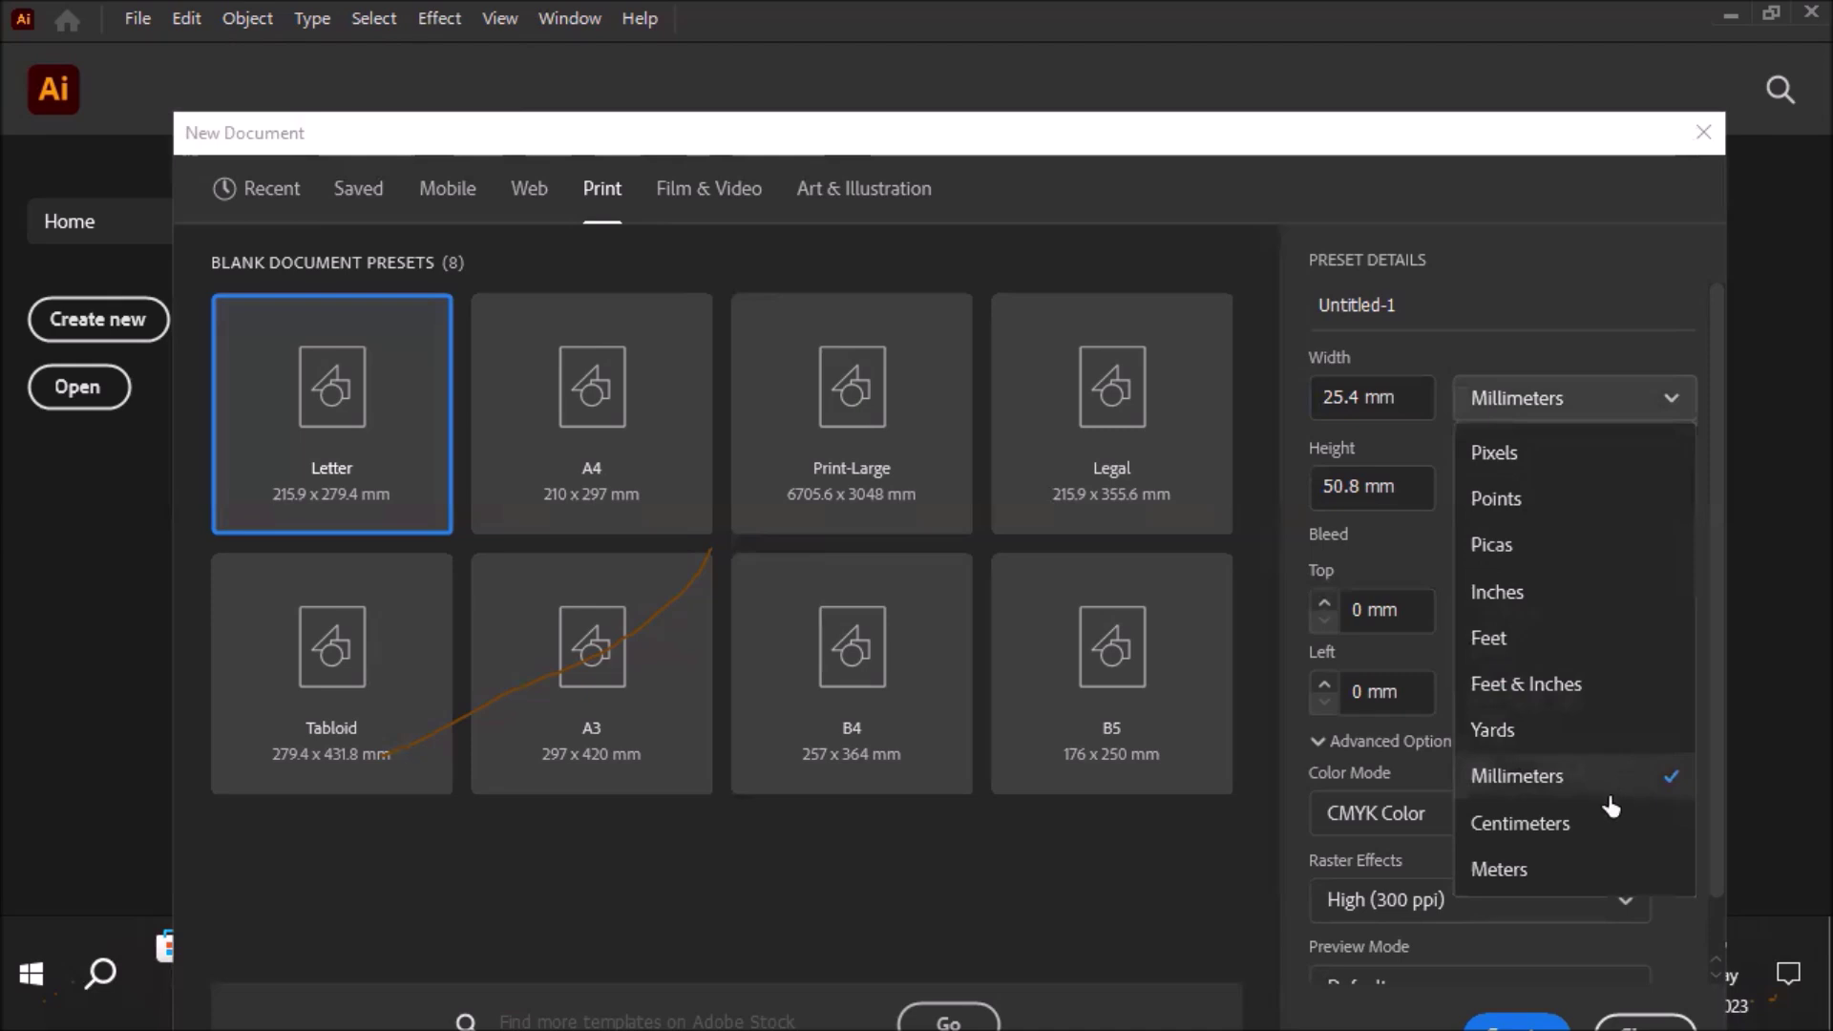
left_click(1496, 593)
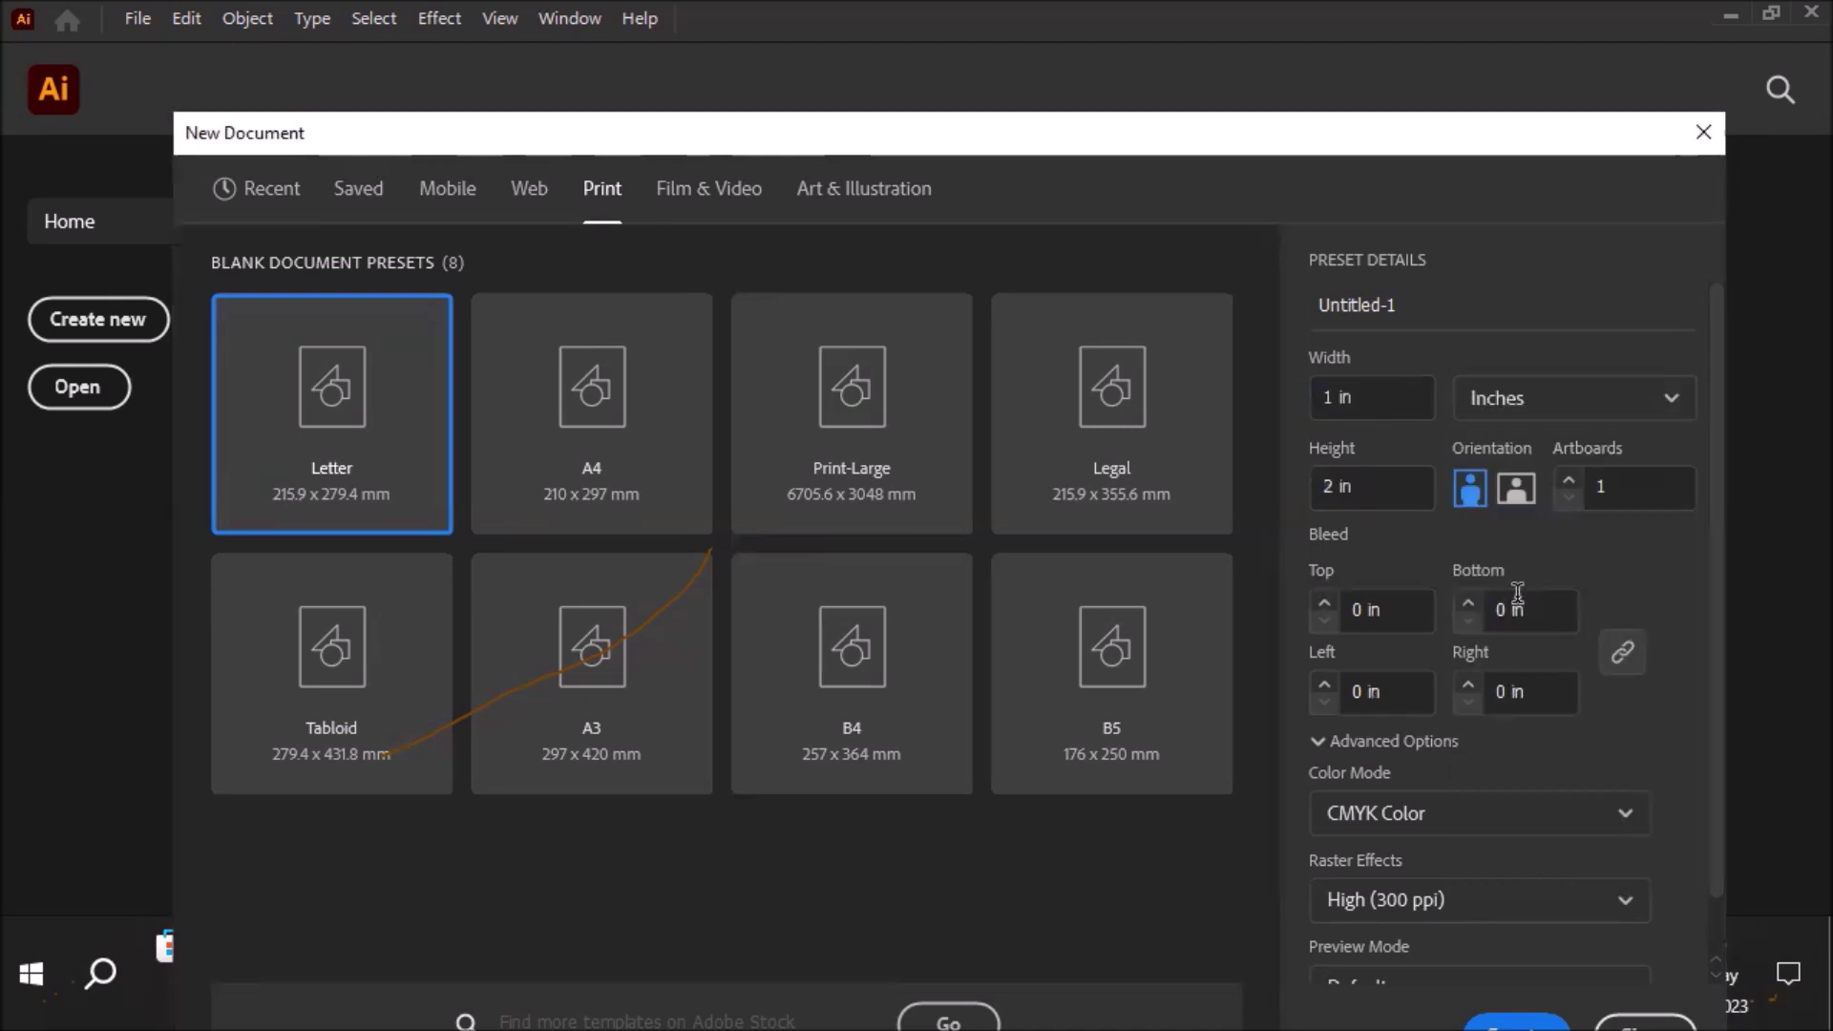
left_click(1327, 401)
key("BackSpace")
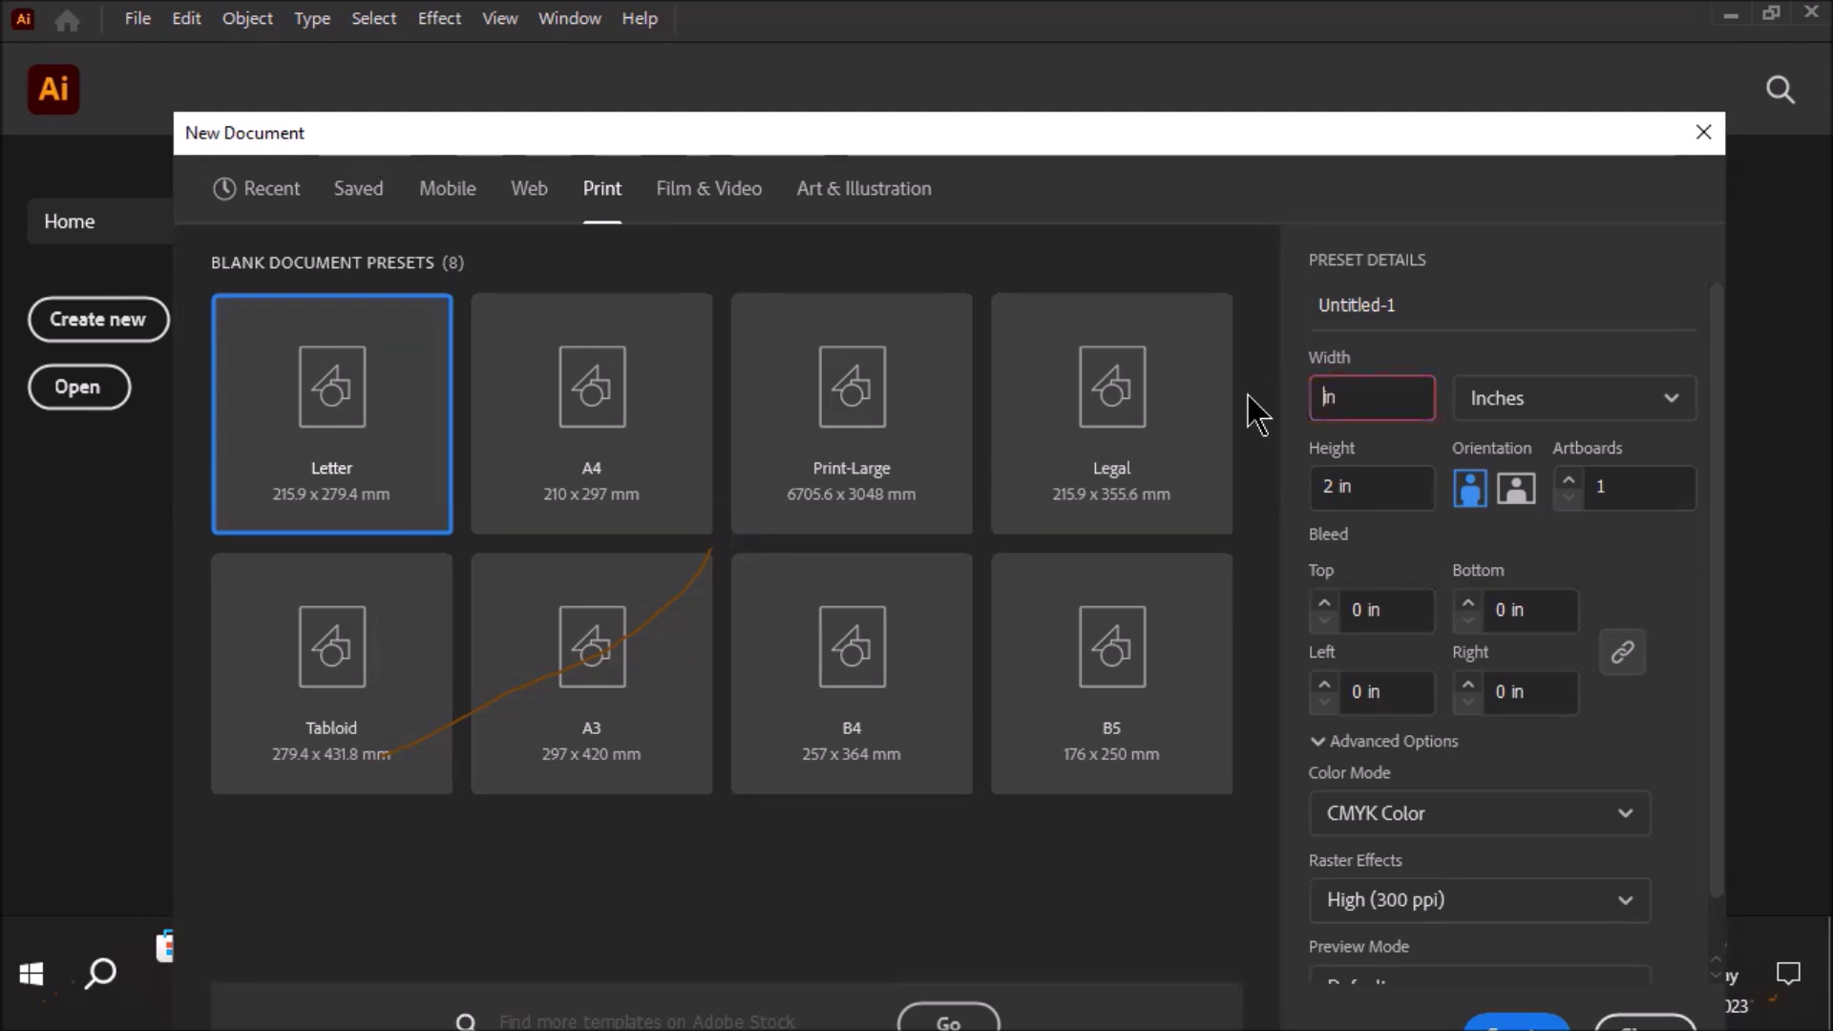
type("3.4")
key("BackSpace")
type("5")
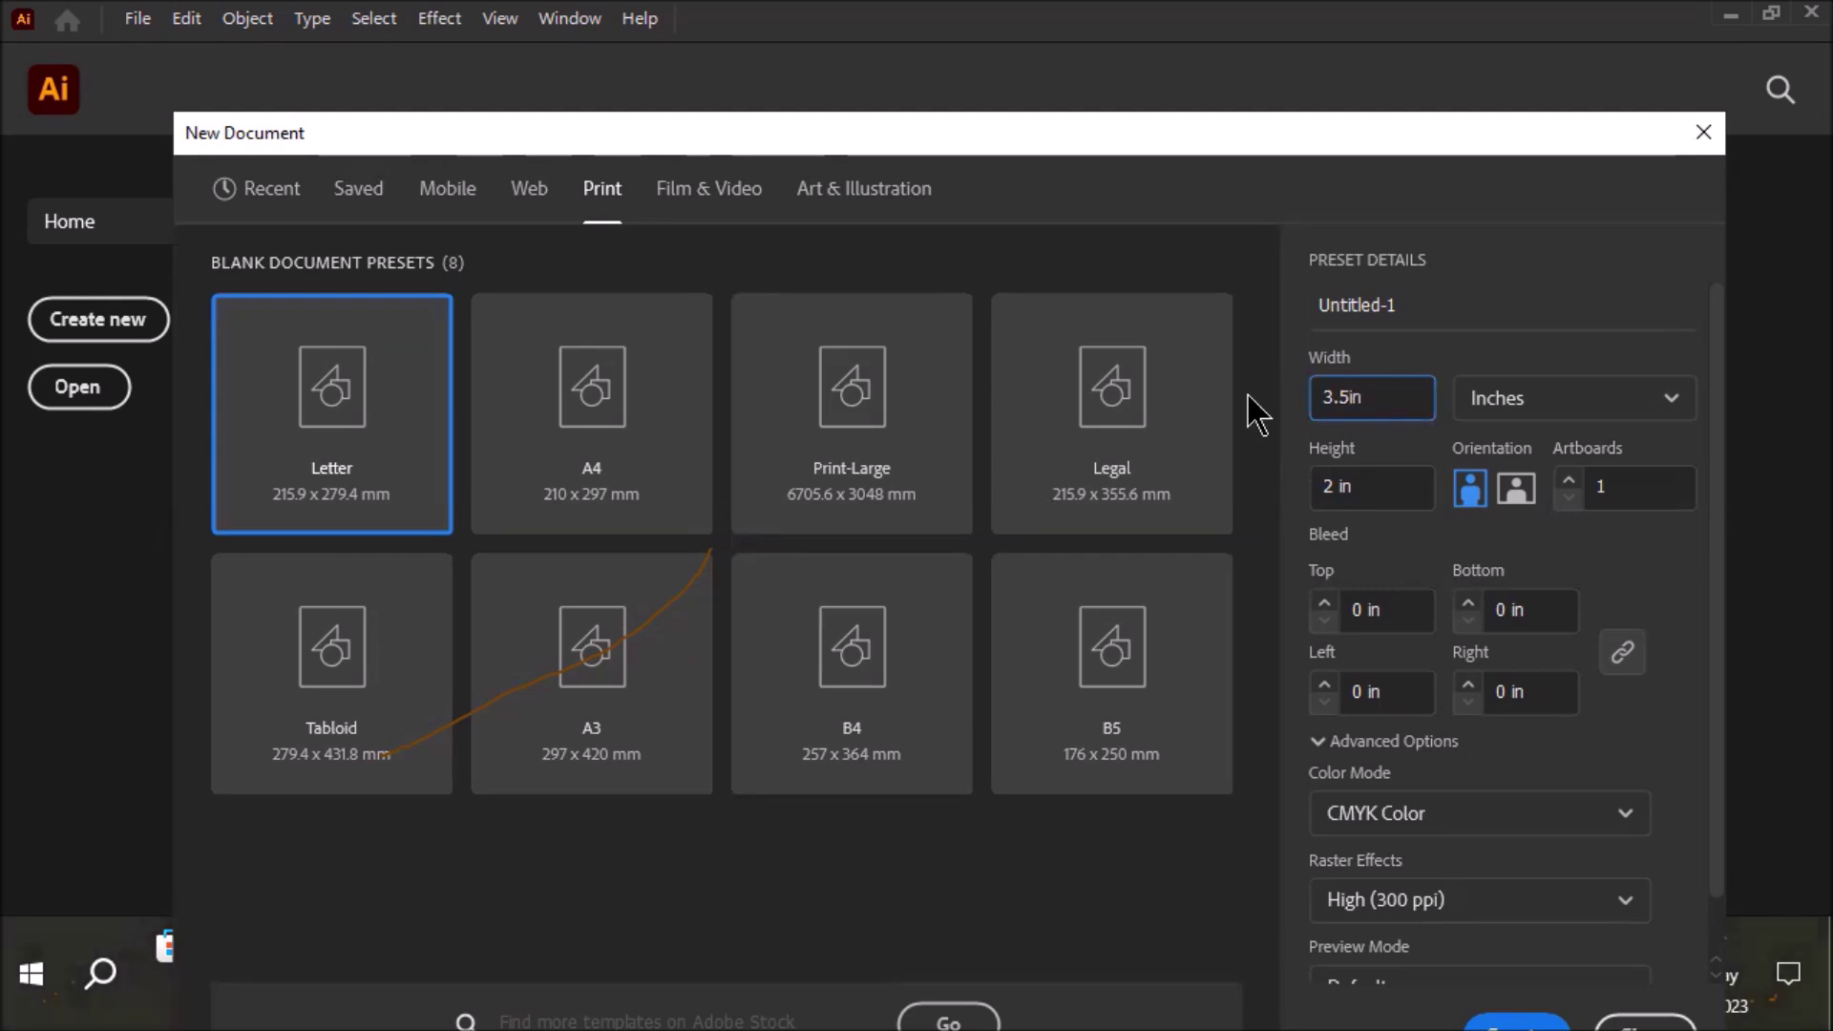
left_click(1379, 397)
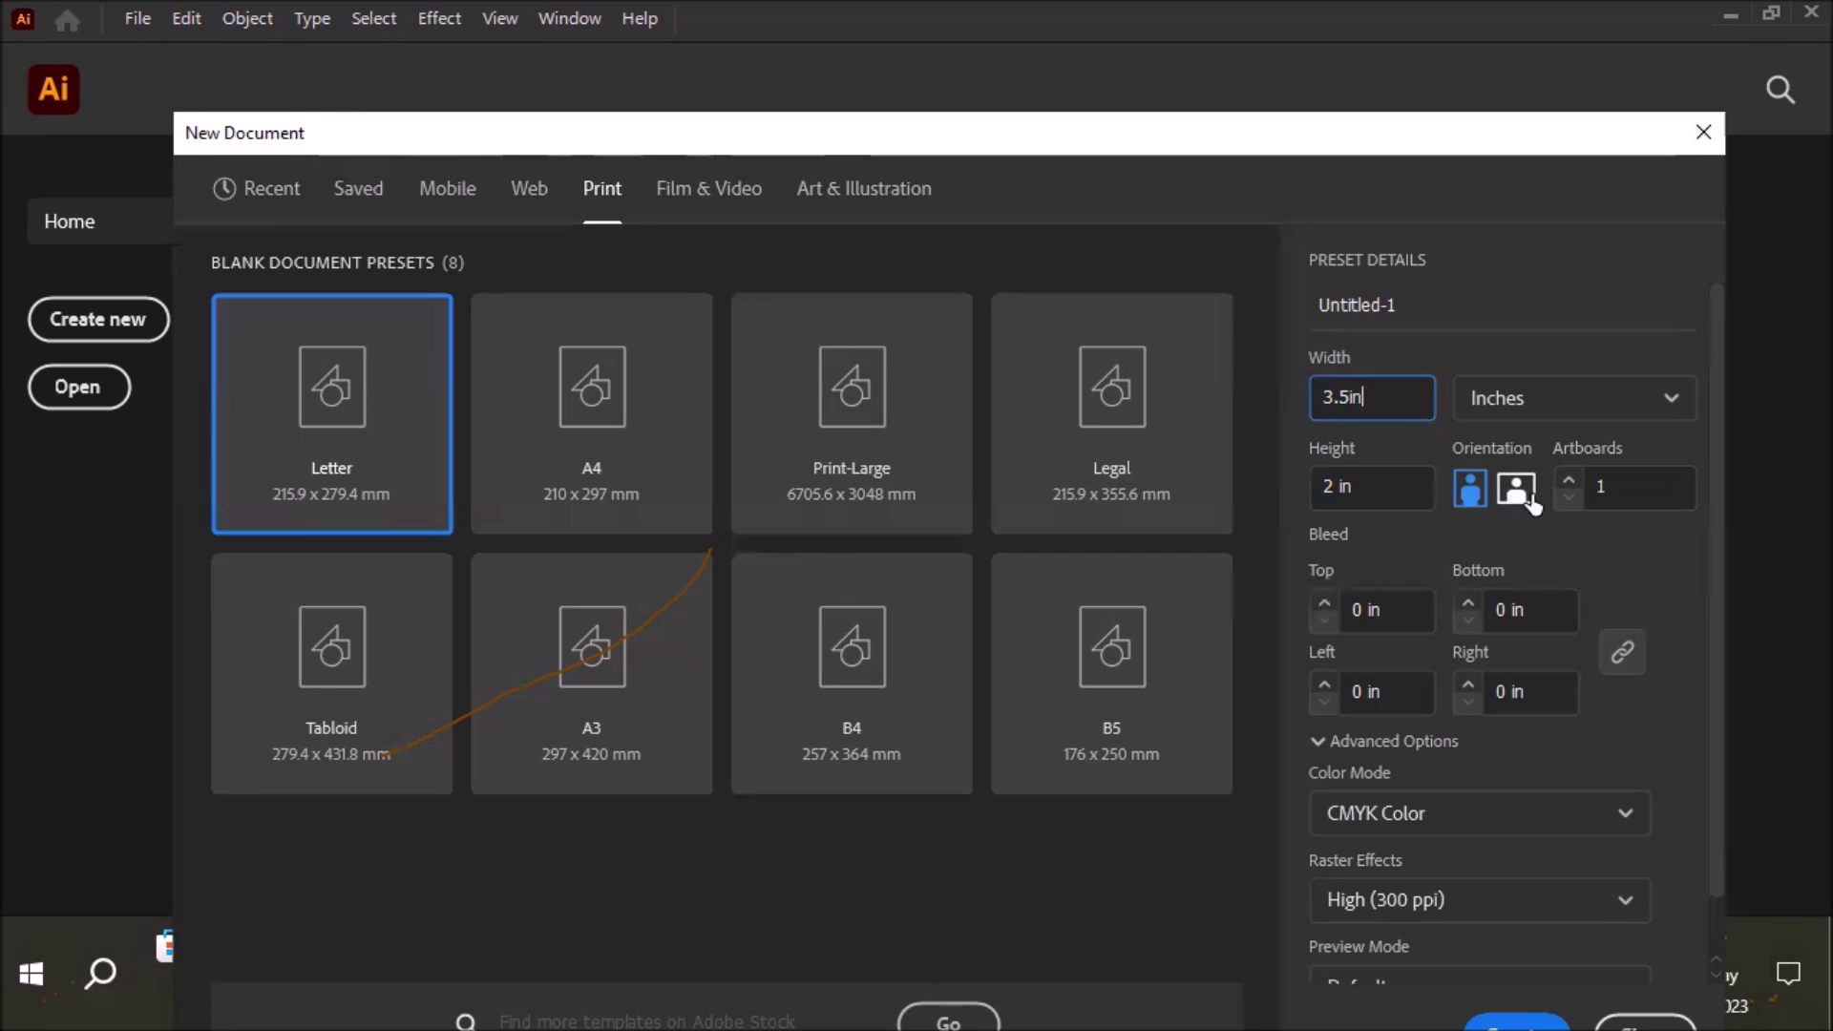
Toggle between landscape and portrait orientation, ending in landscape at 3.5 × 2 in
left_click(1517, 490)
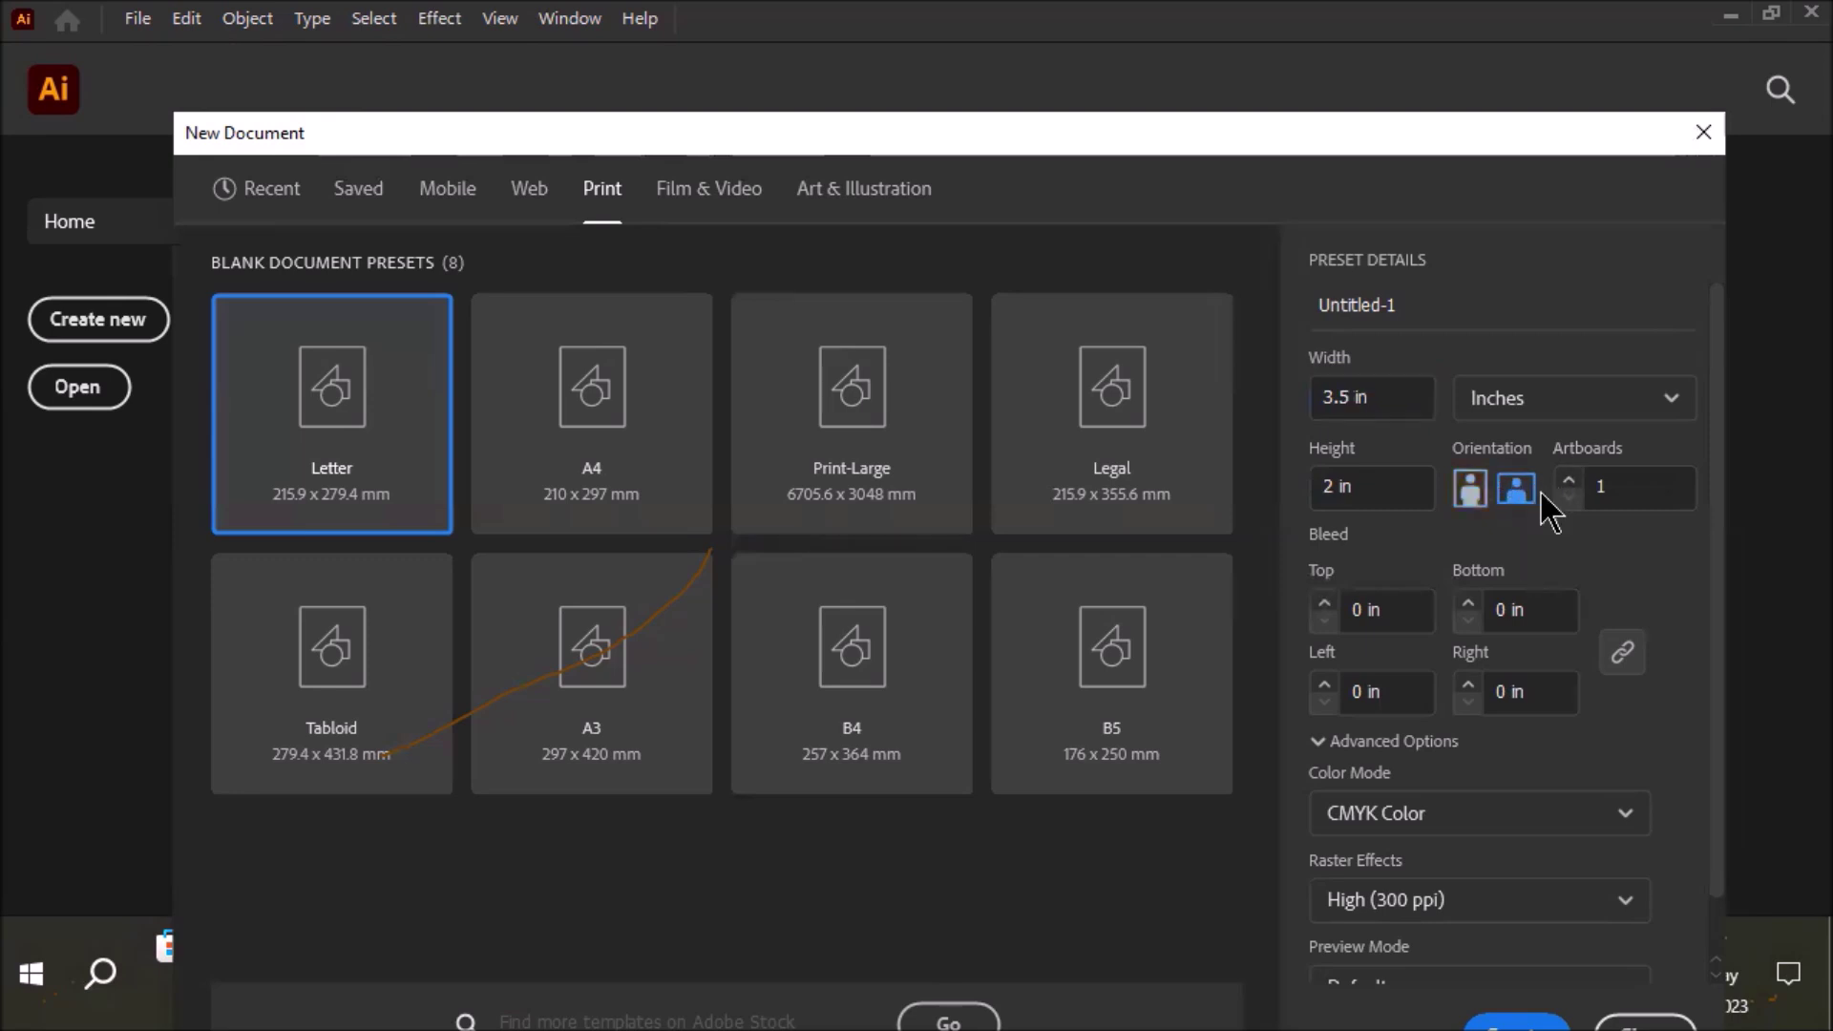
left_click(1470, 503)
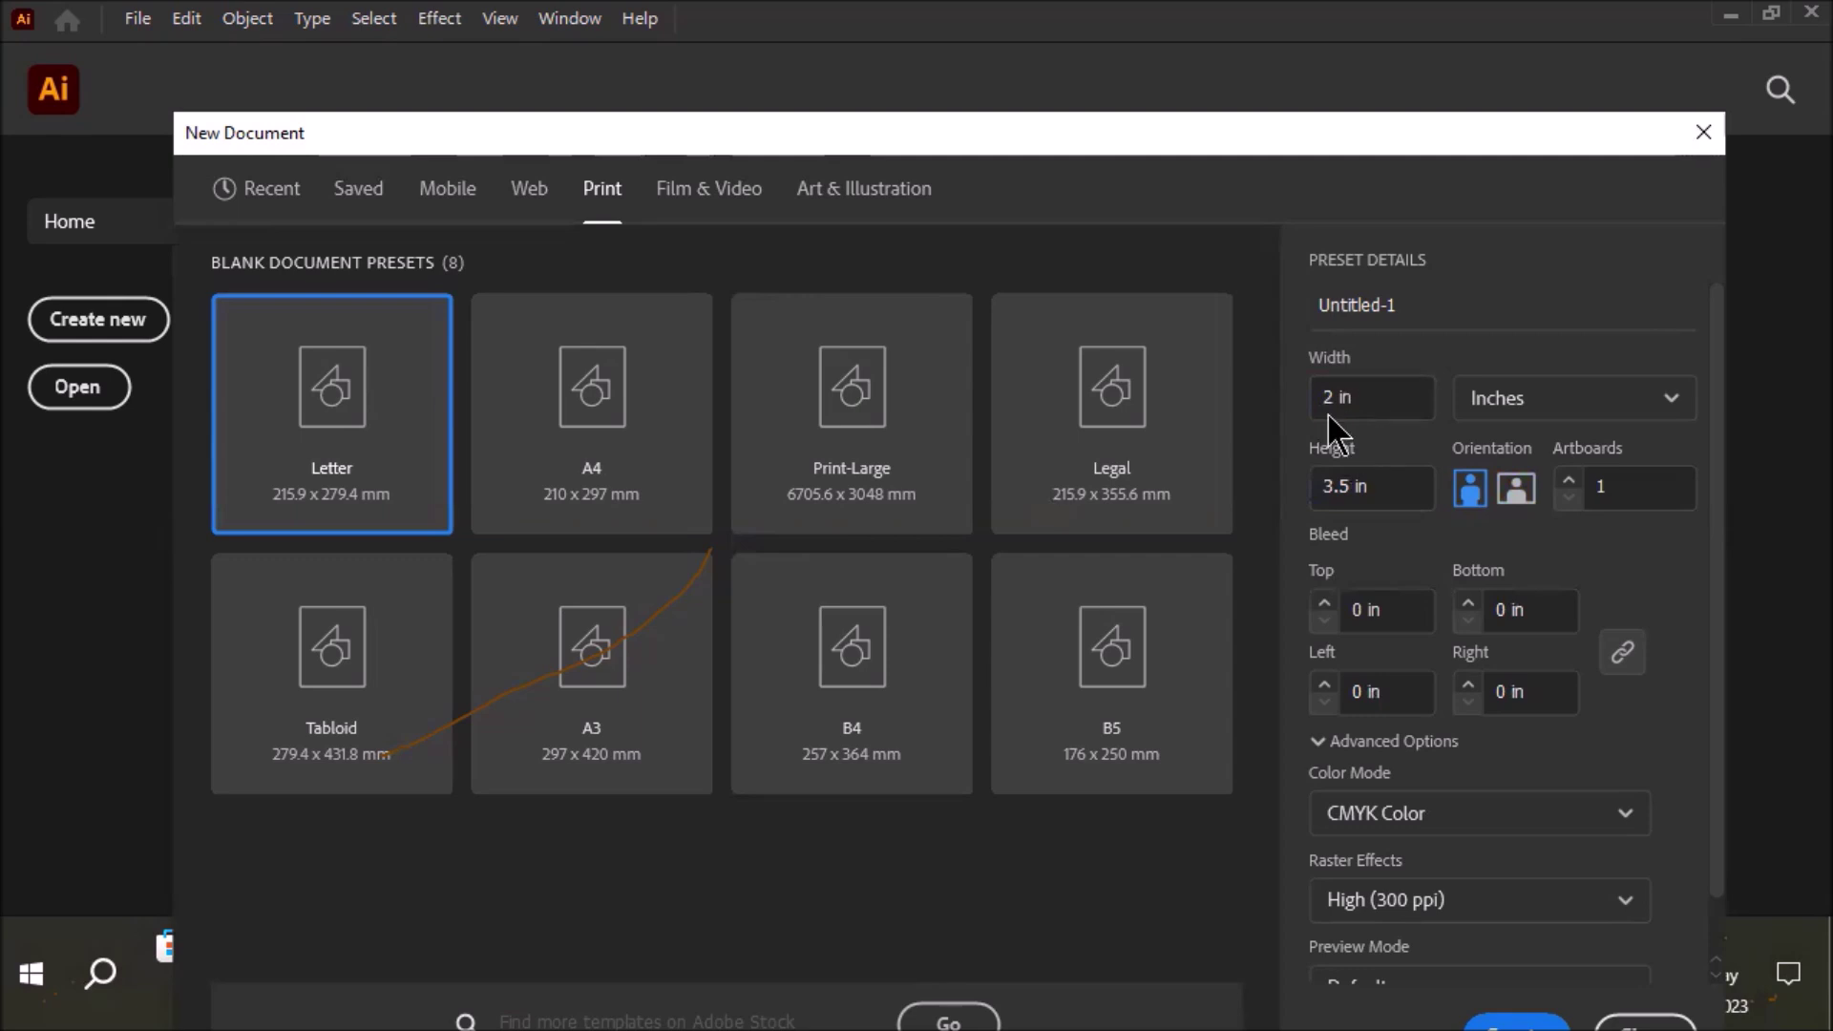
left_click(1517, 492)
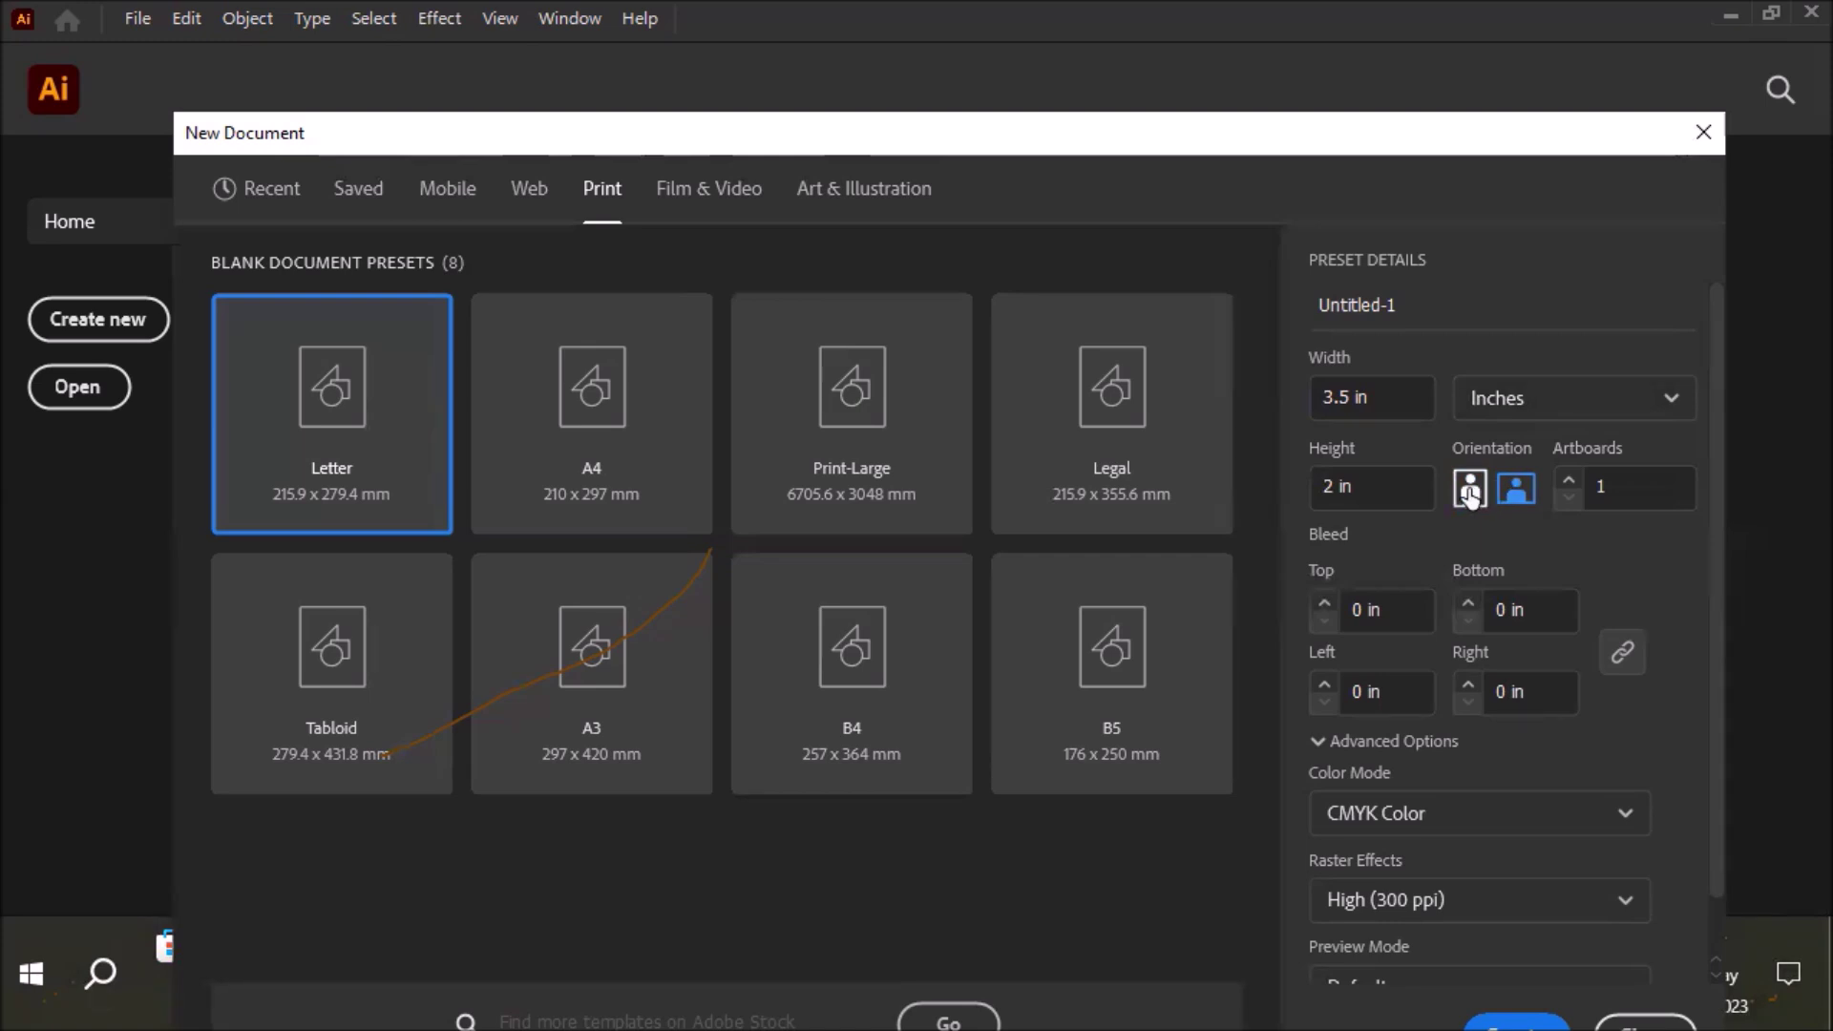
left_click(1470, 490)
left_click(1517, 488)
left_click(1470, 489)
left_click(1528, 492)
left_click(1518, 490)
Raise the artboard count from 1 to 2
left_click(1578, 489)
key("Up")
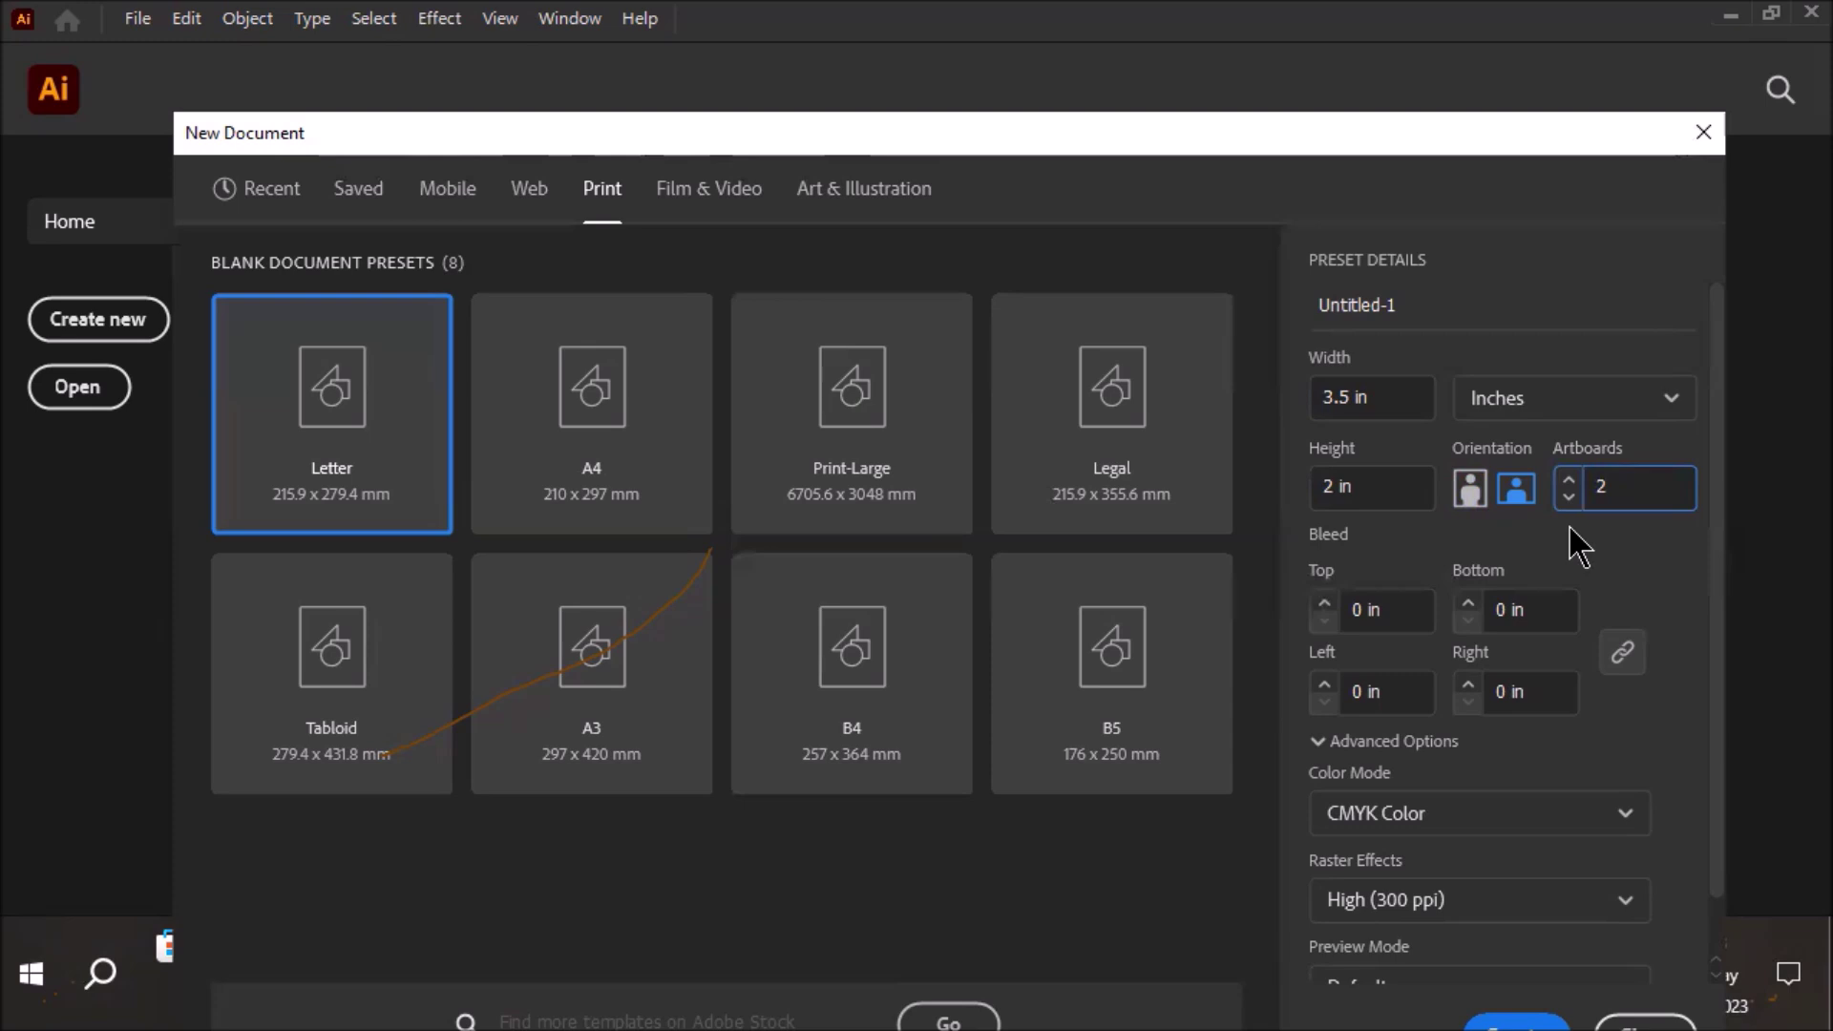
Step the top bleed up once so all four linked bleeds become 0.125 in
left_click(1407, 611)
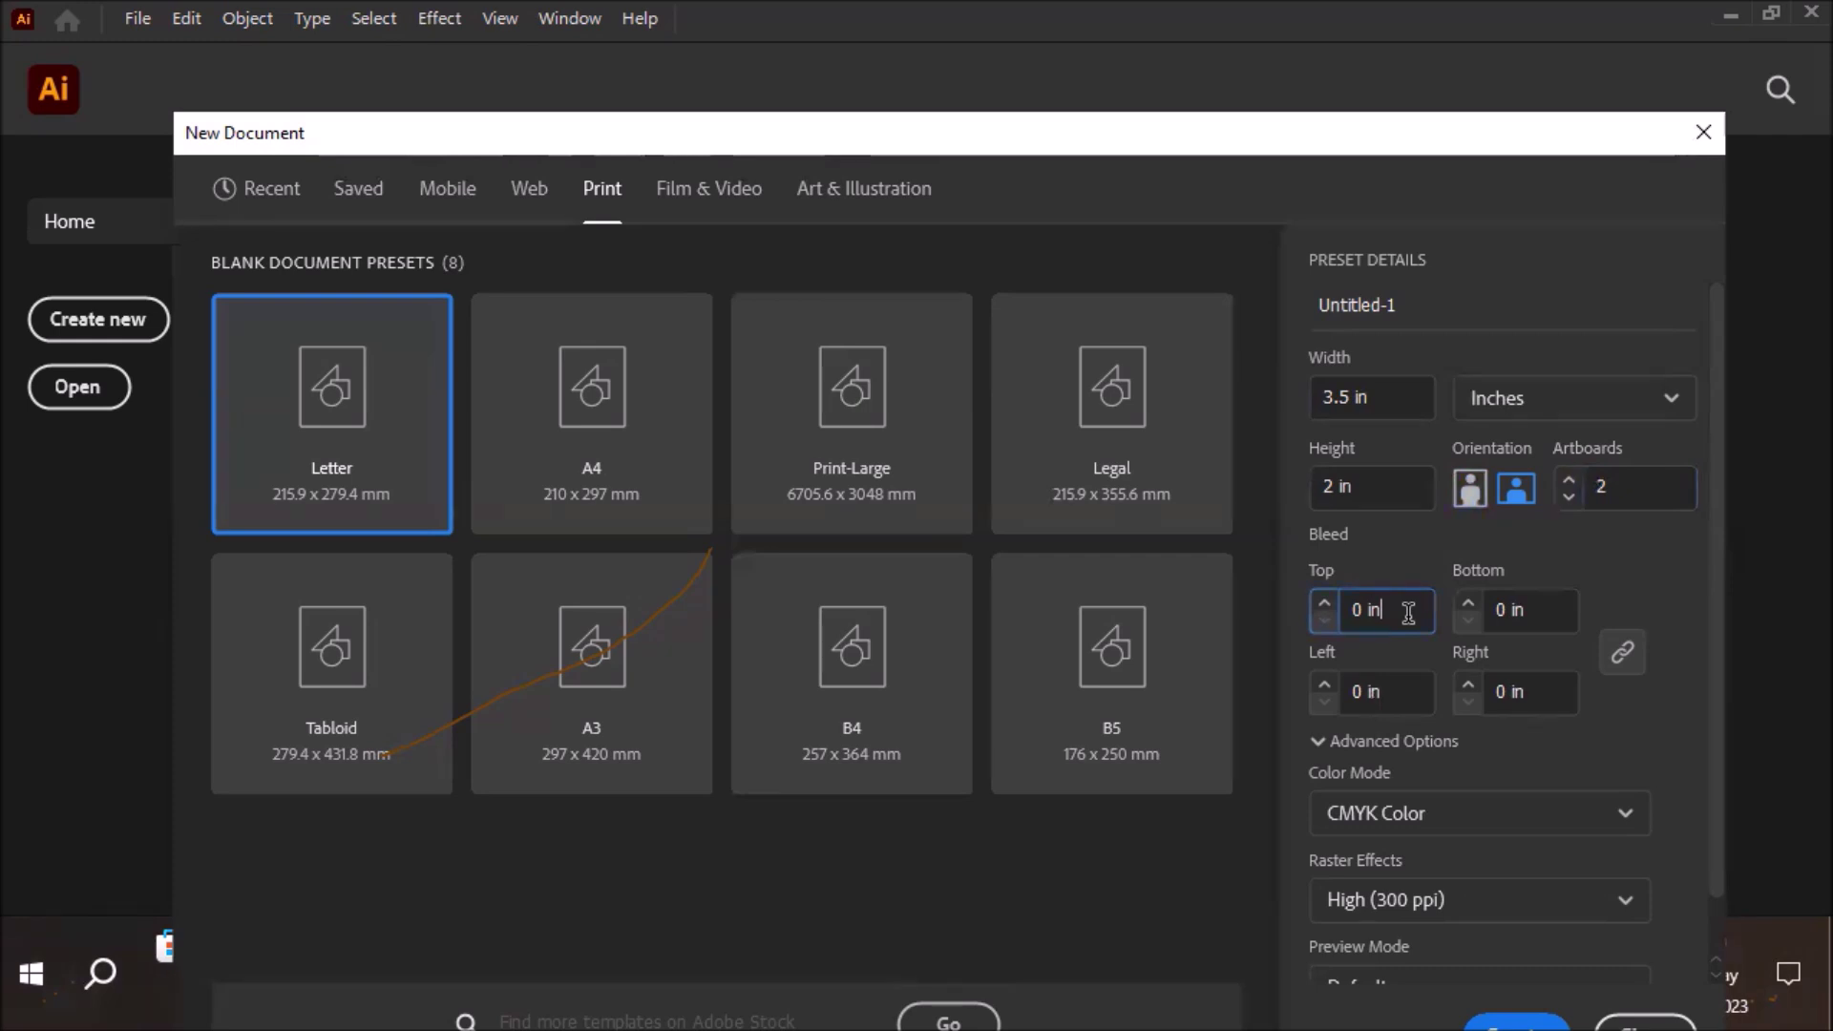
left_click(1325, 601)
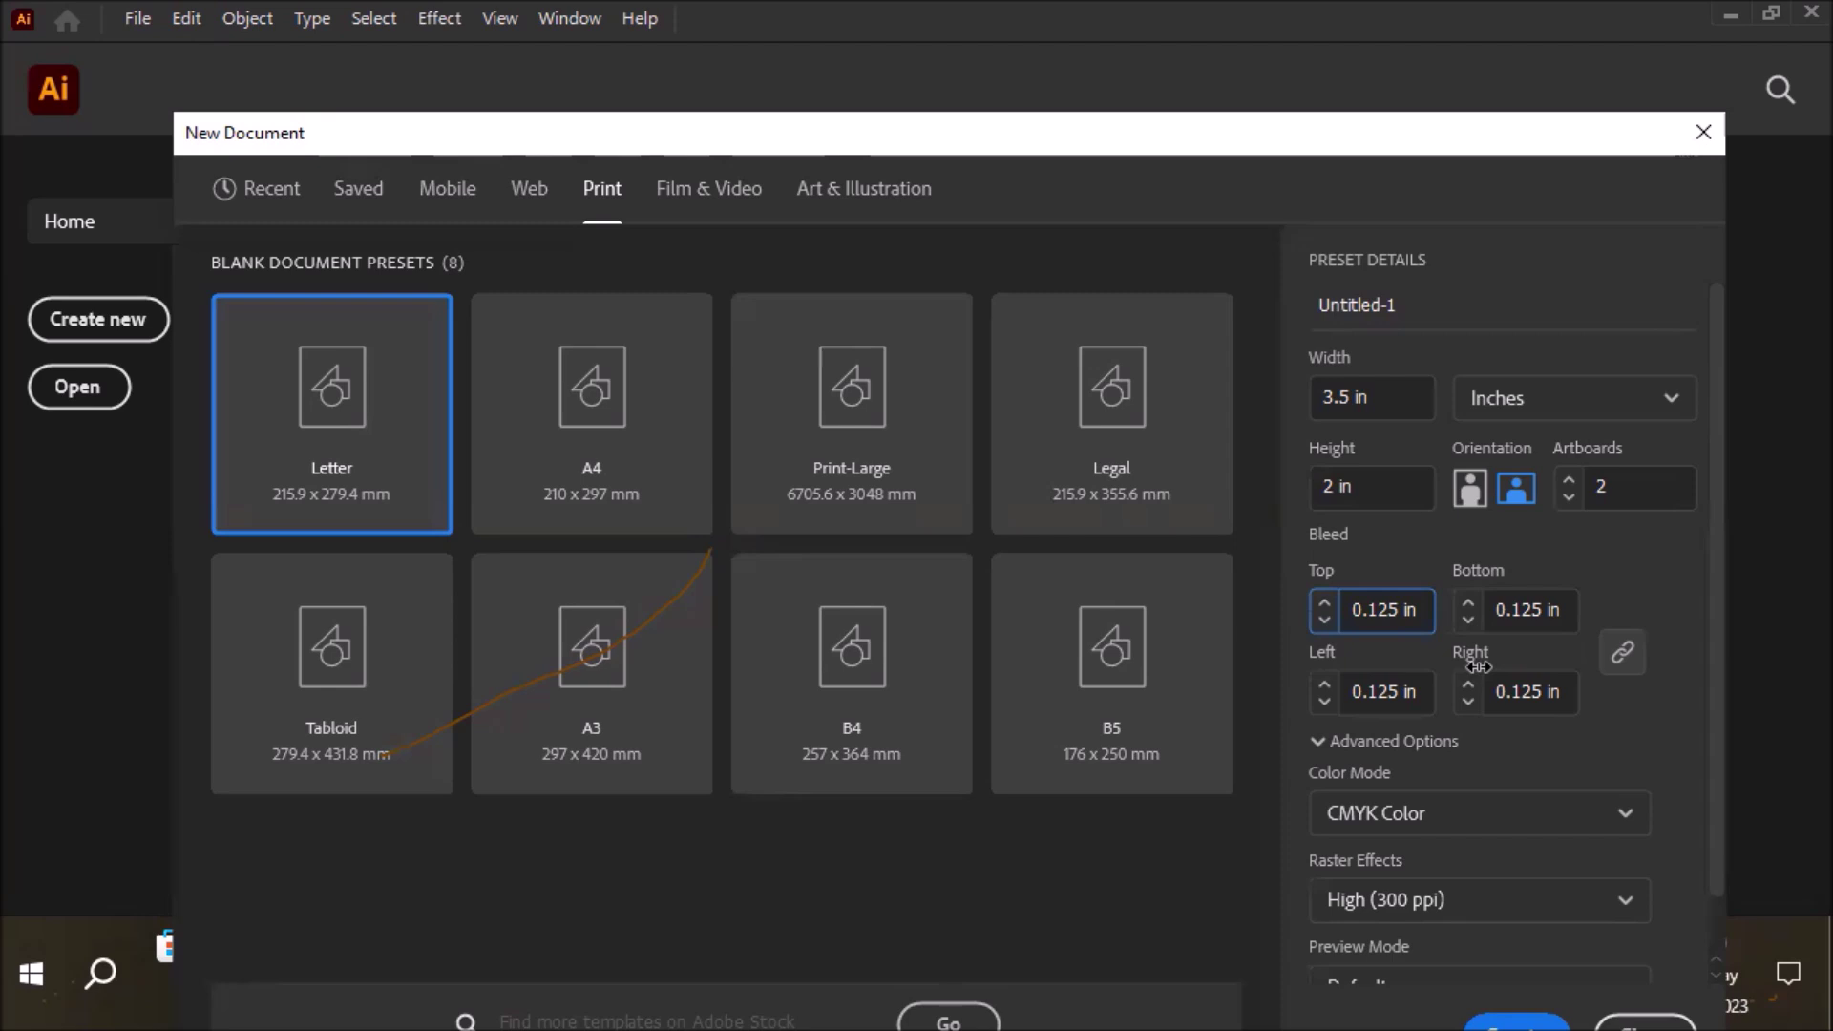
Unlink the bleeds and raise left and right to 0.25 in, keeping top and bottom at 0.125 in
left_click(1620, 655)
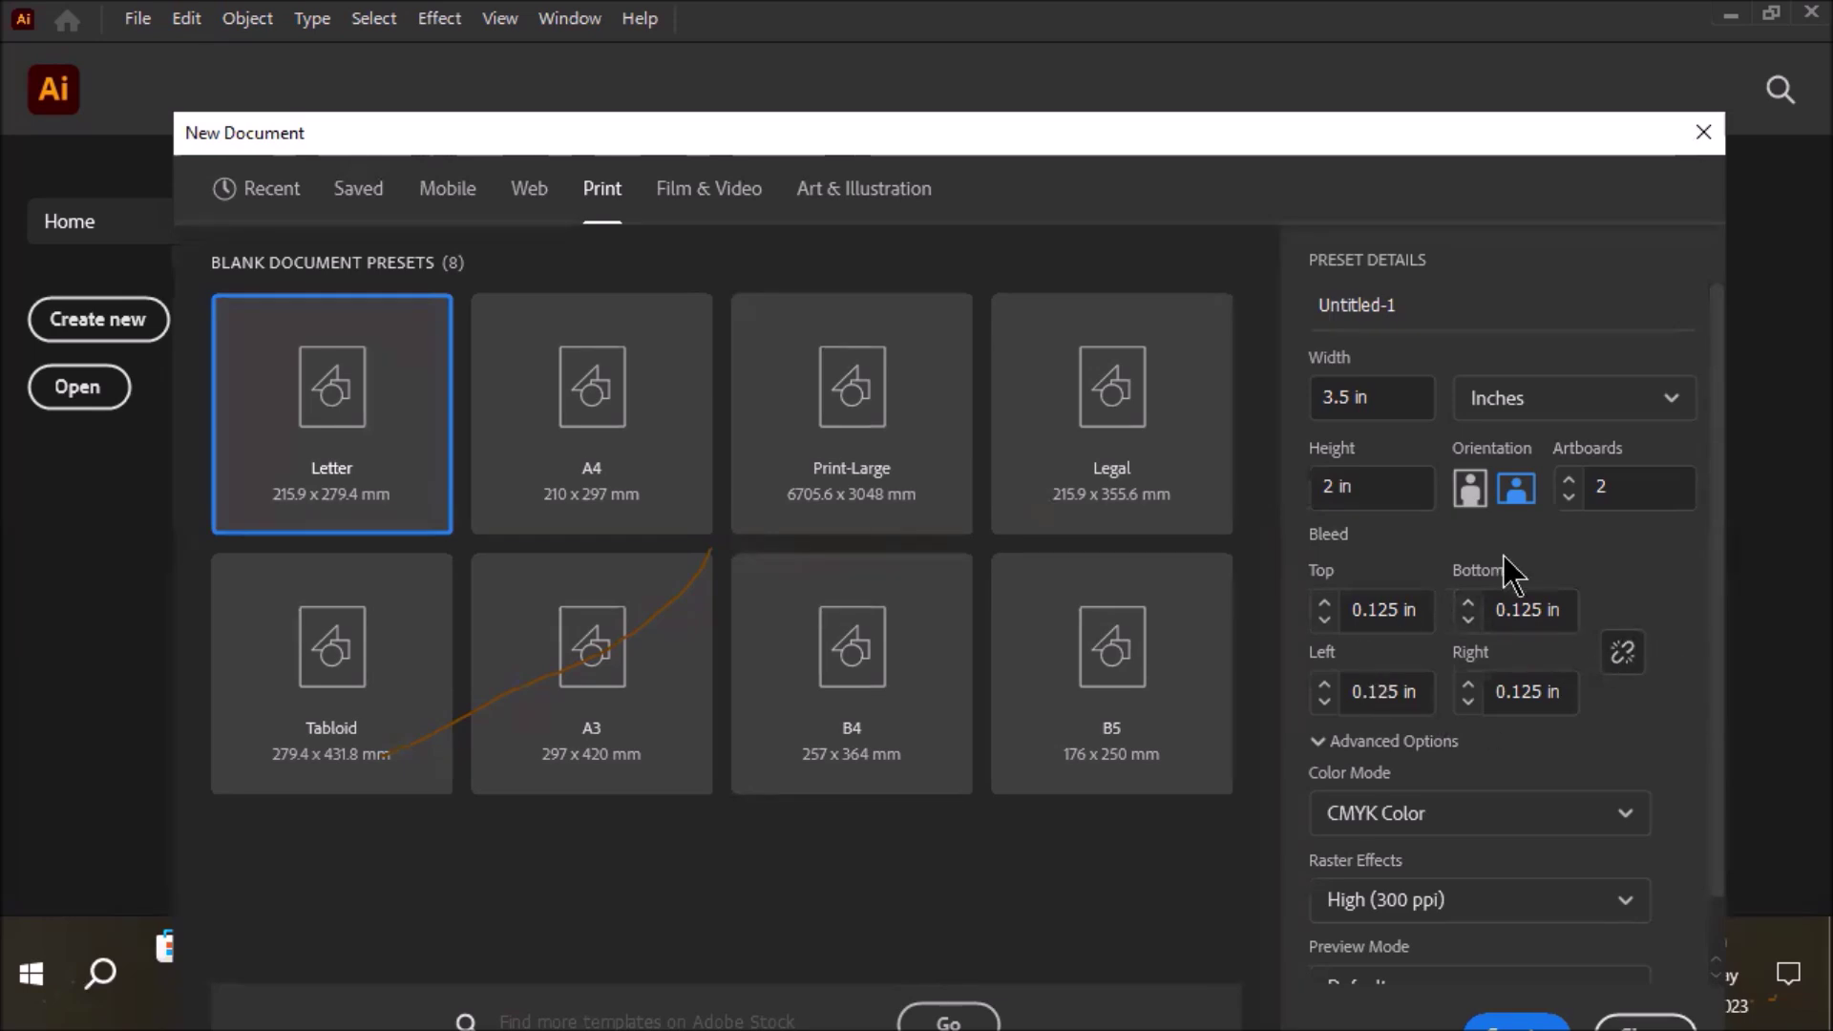
left_click(1324, 684)
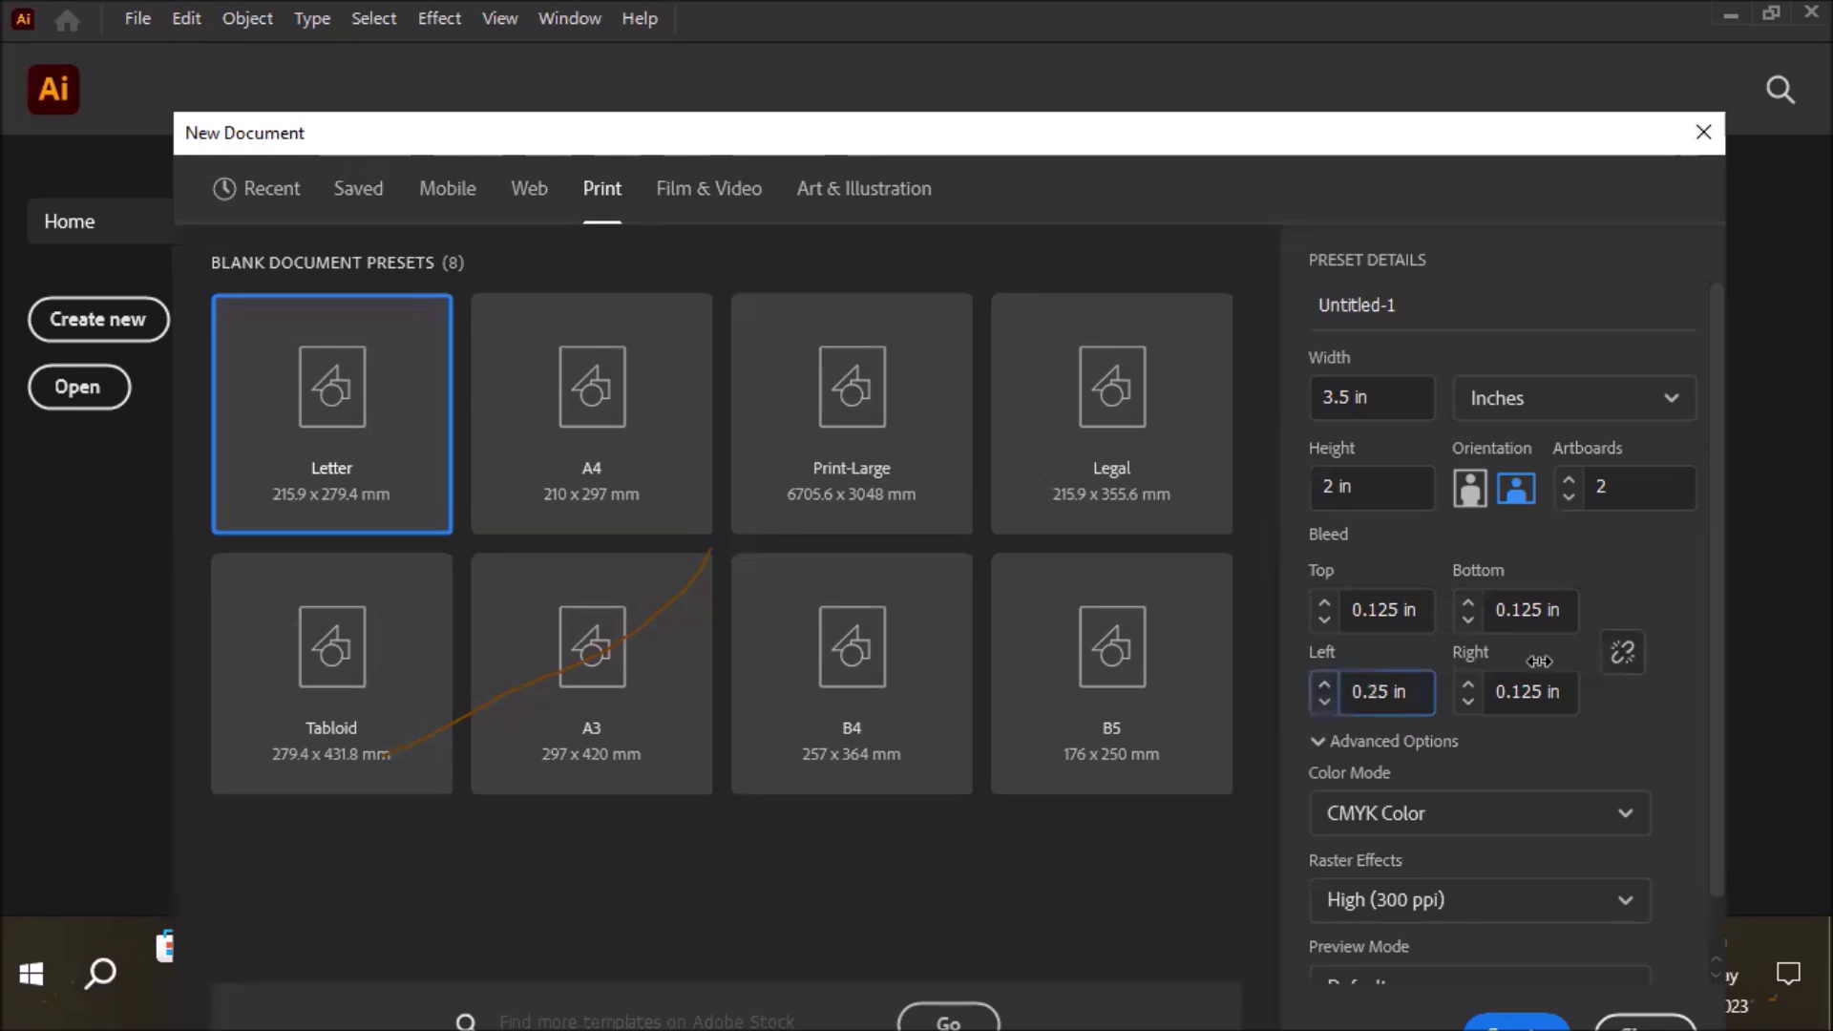
left_click(1468, 684)
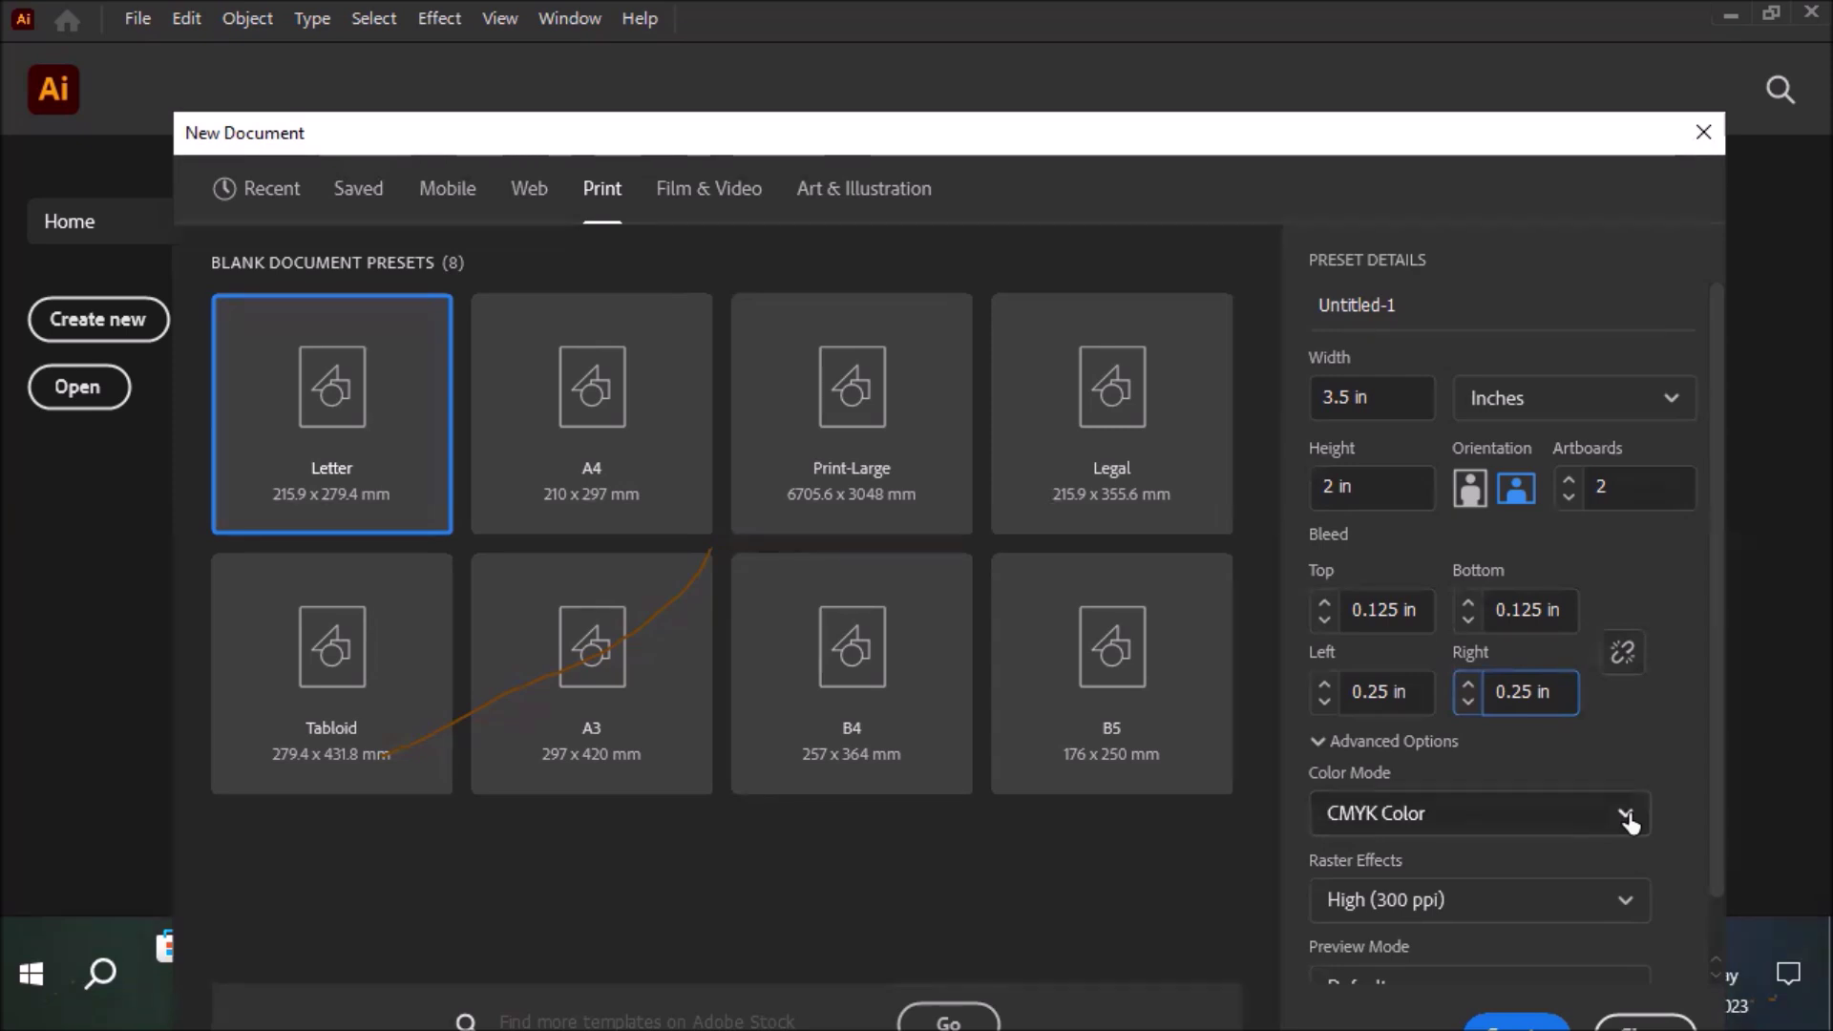
Switch the colour mode from CMYK Color to RGB Color
left_click(1626, 816)
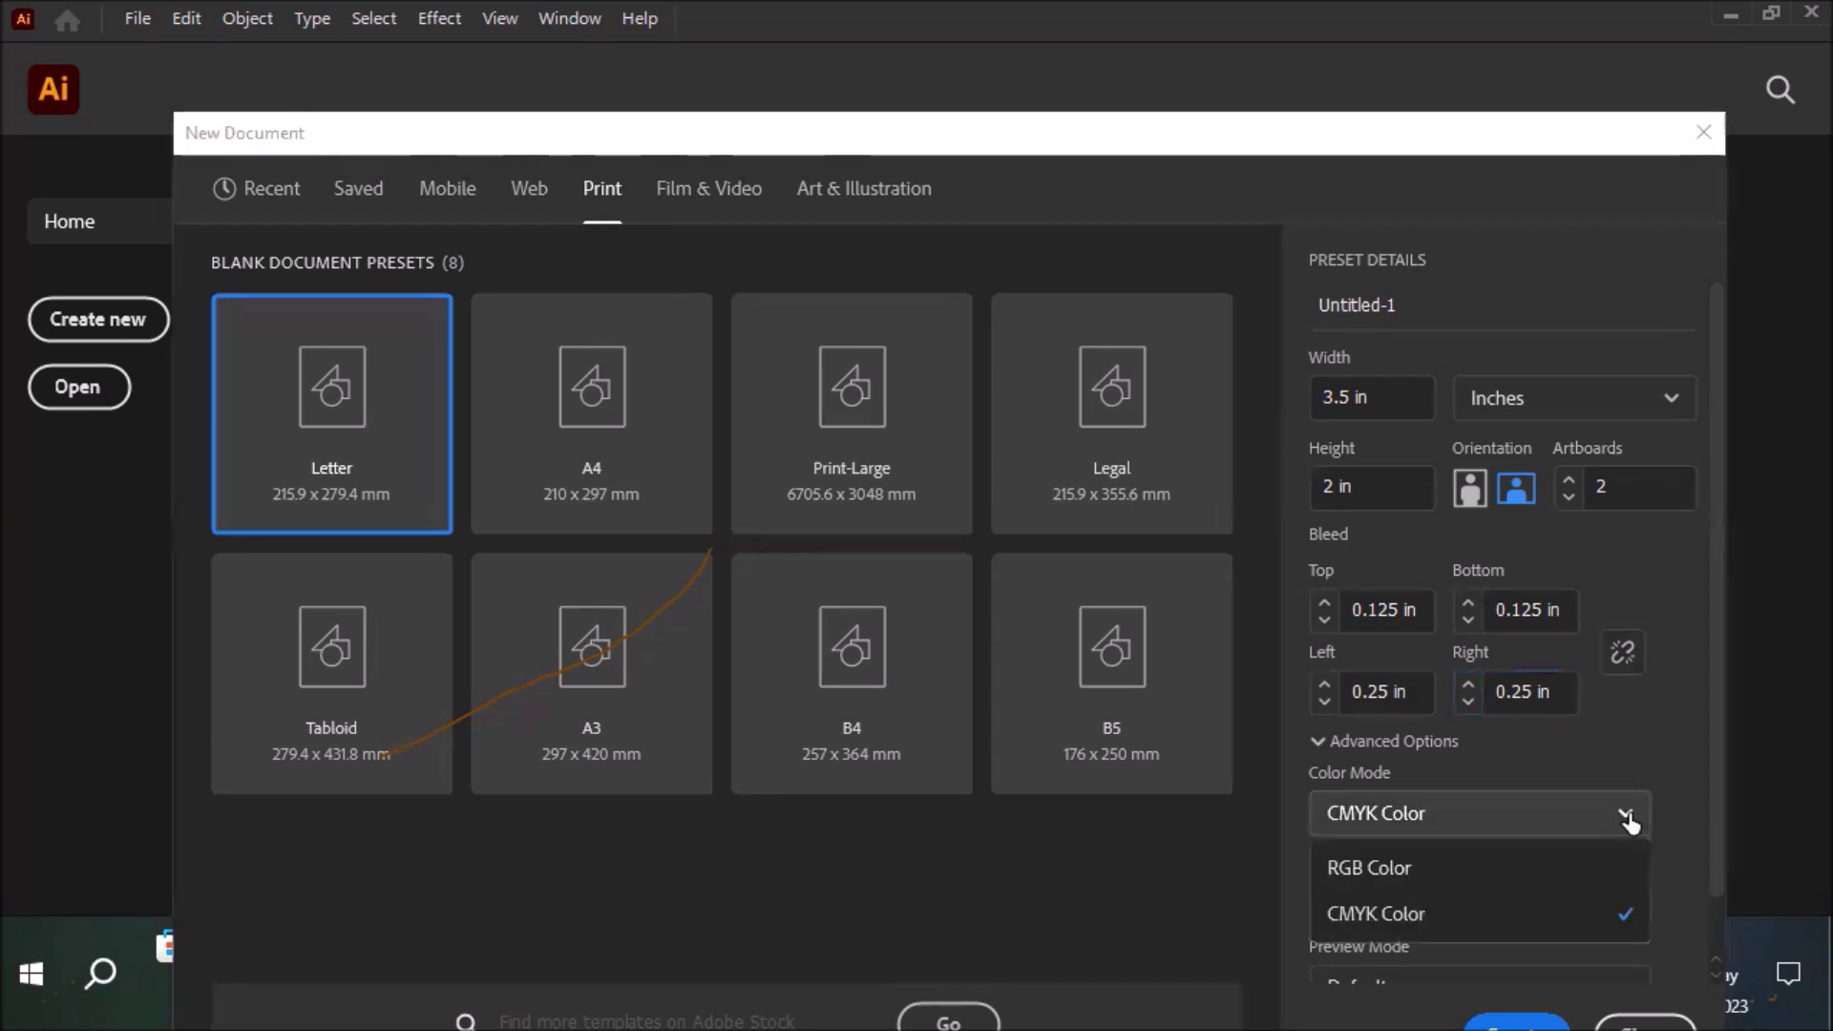
left_click(1421, 870)
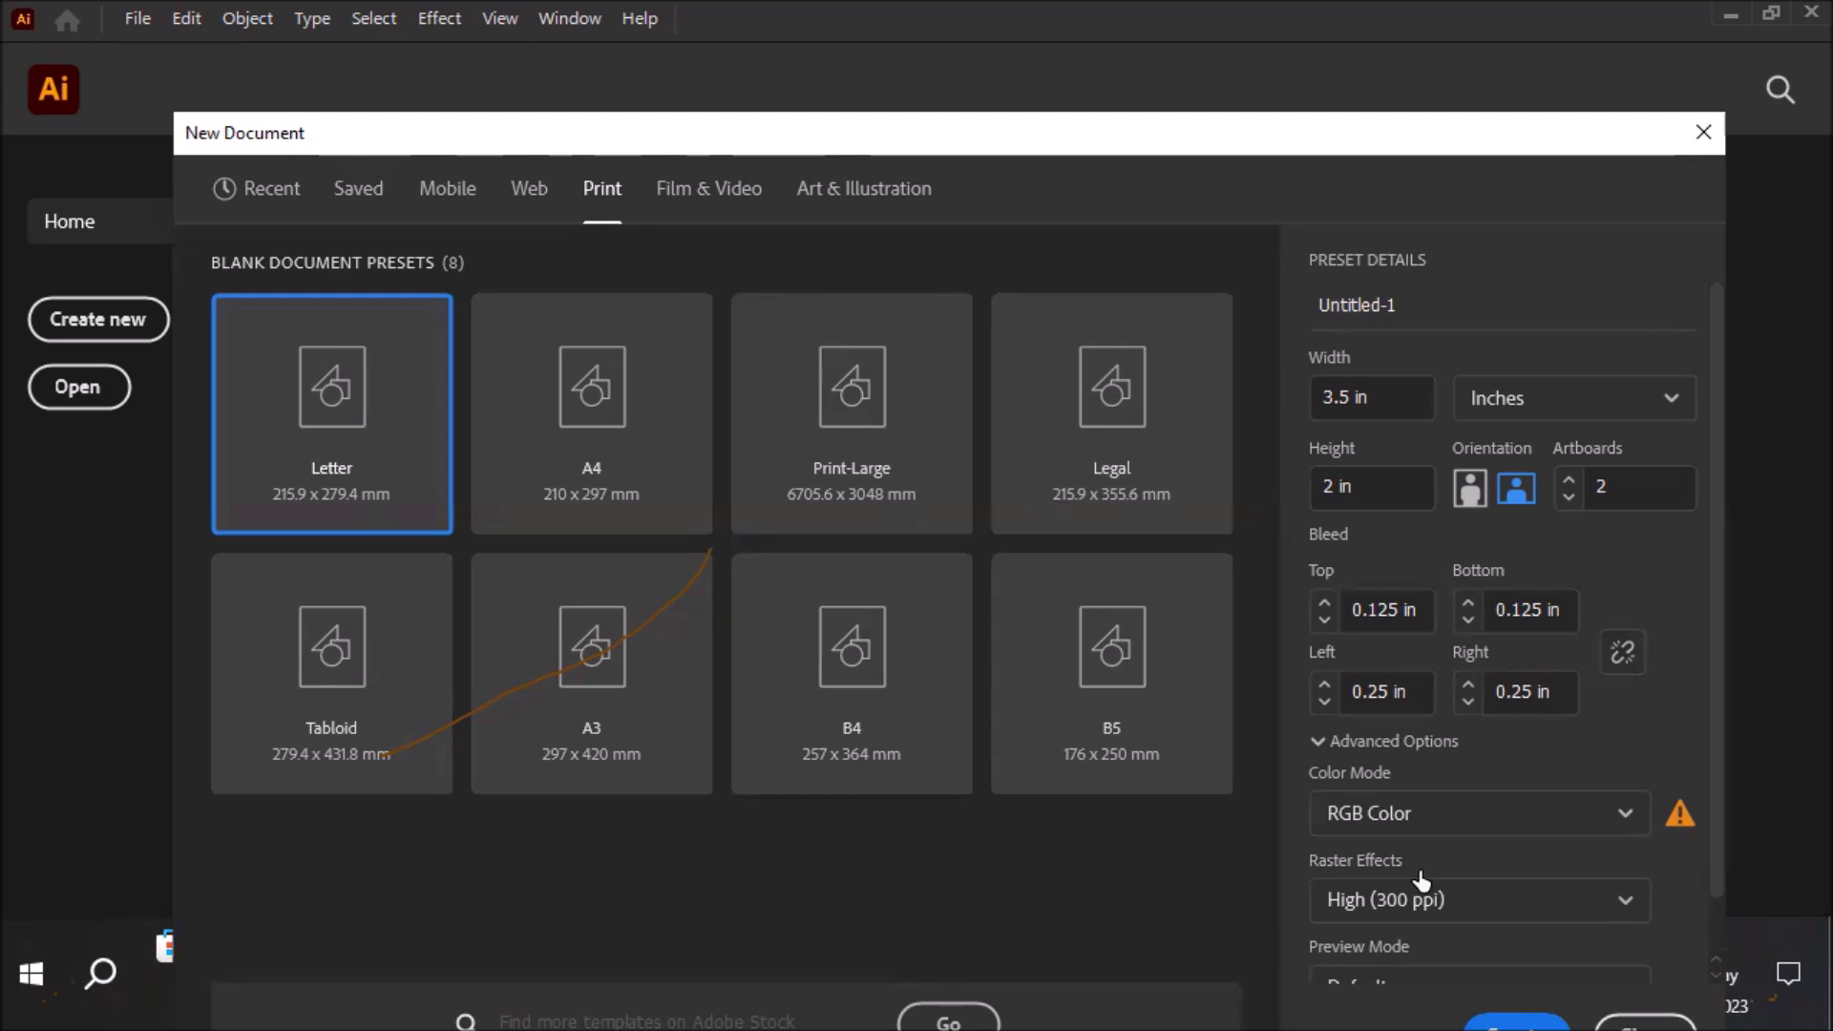
Revert the colour mode to CMYK Color and create the 3.5 × 2 in two-artboard document
left_click(1568, 814)
key("Down")
key("Return")
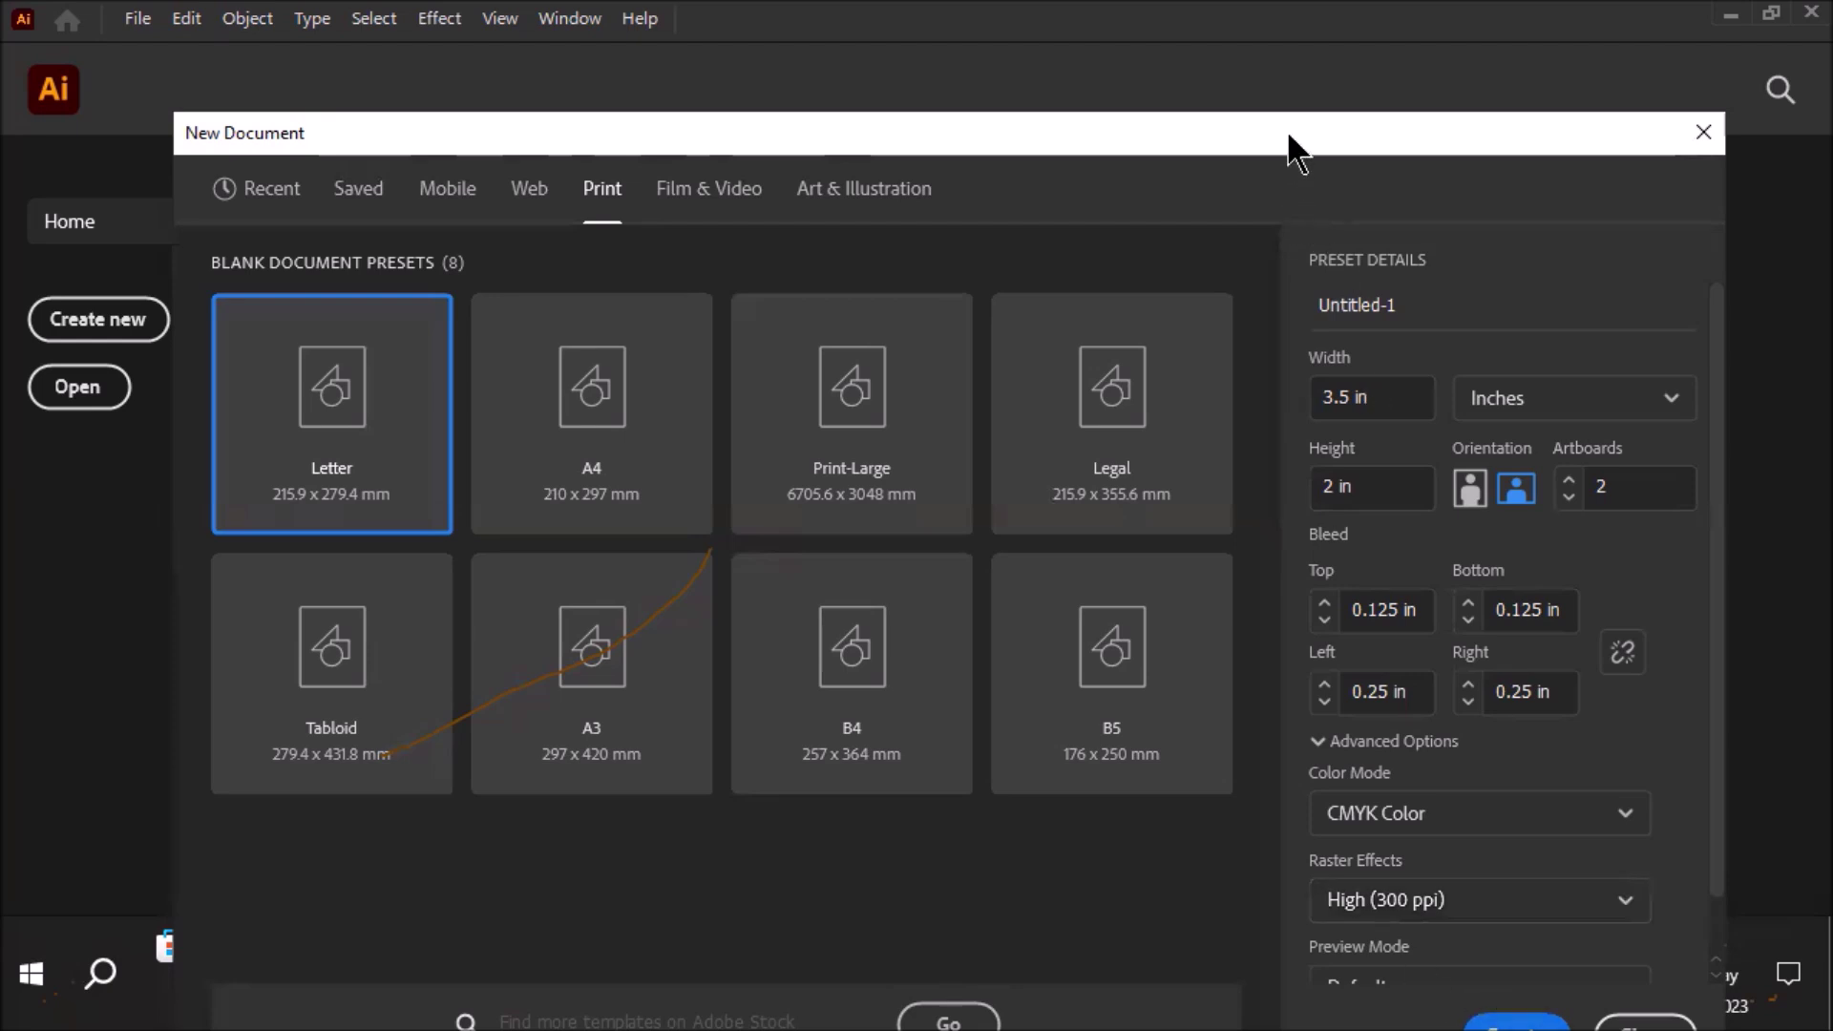
left_click_drag(1293, 151, 1292, 67)
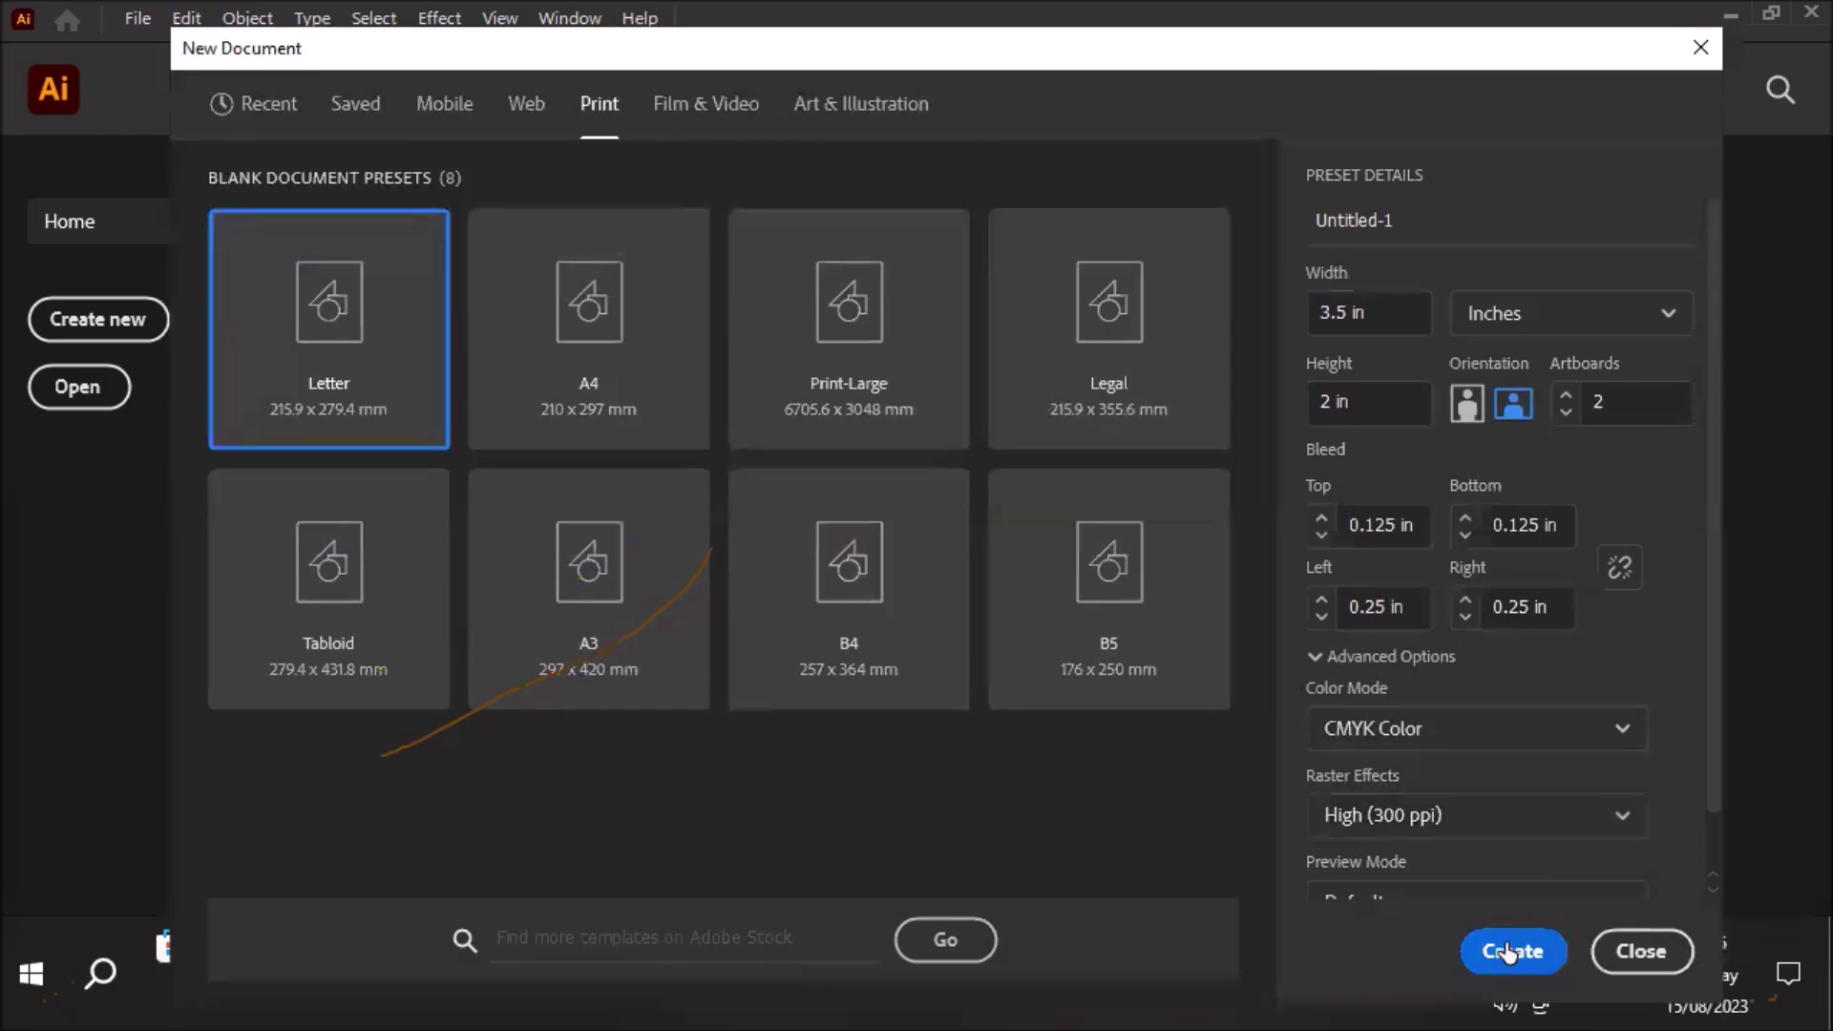
left_click(1510, 950)
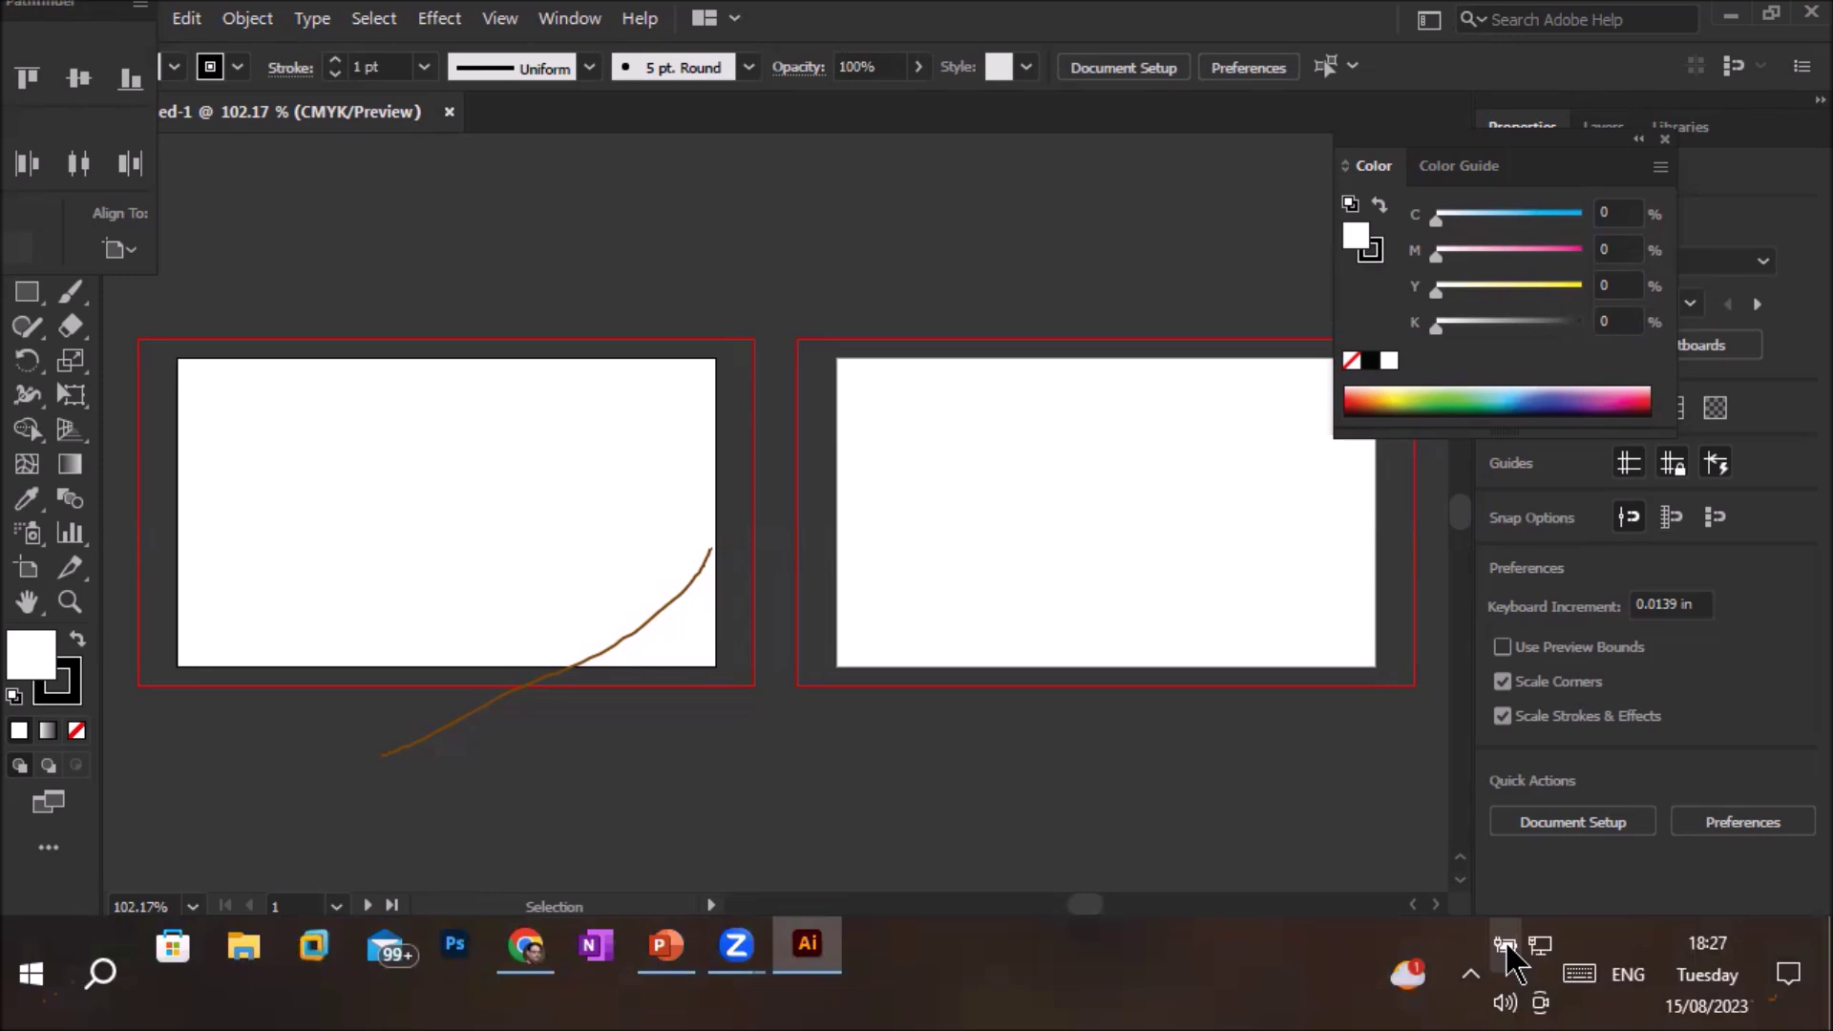
Show rulers along the canvas edges with View > Rulers > Show Rulers
left_click(501, 21)
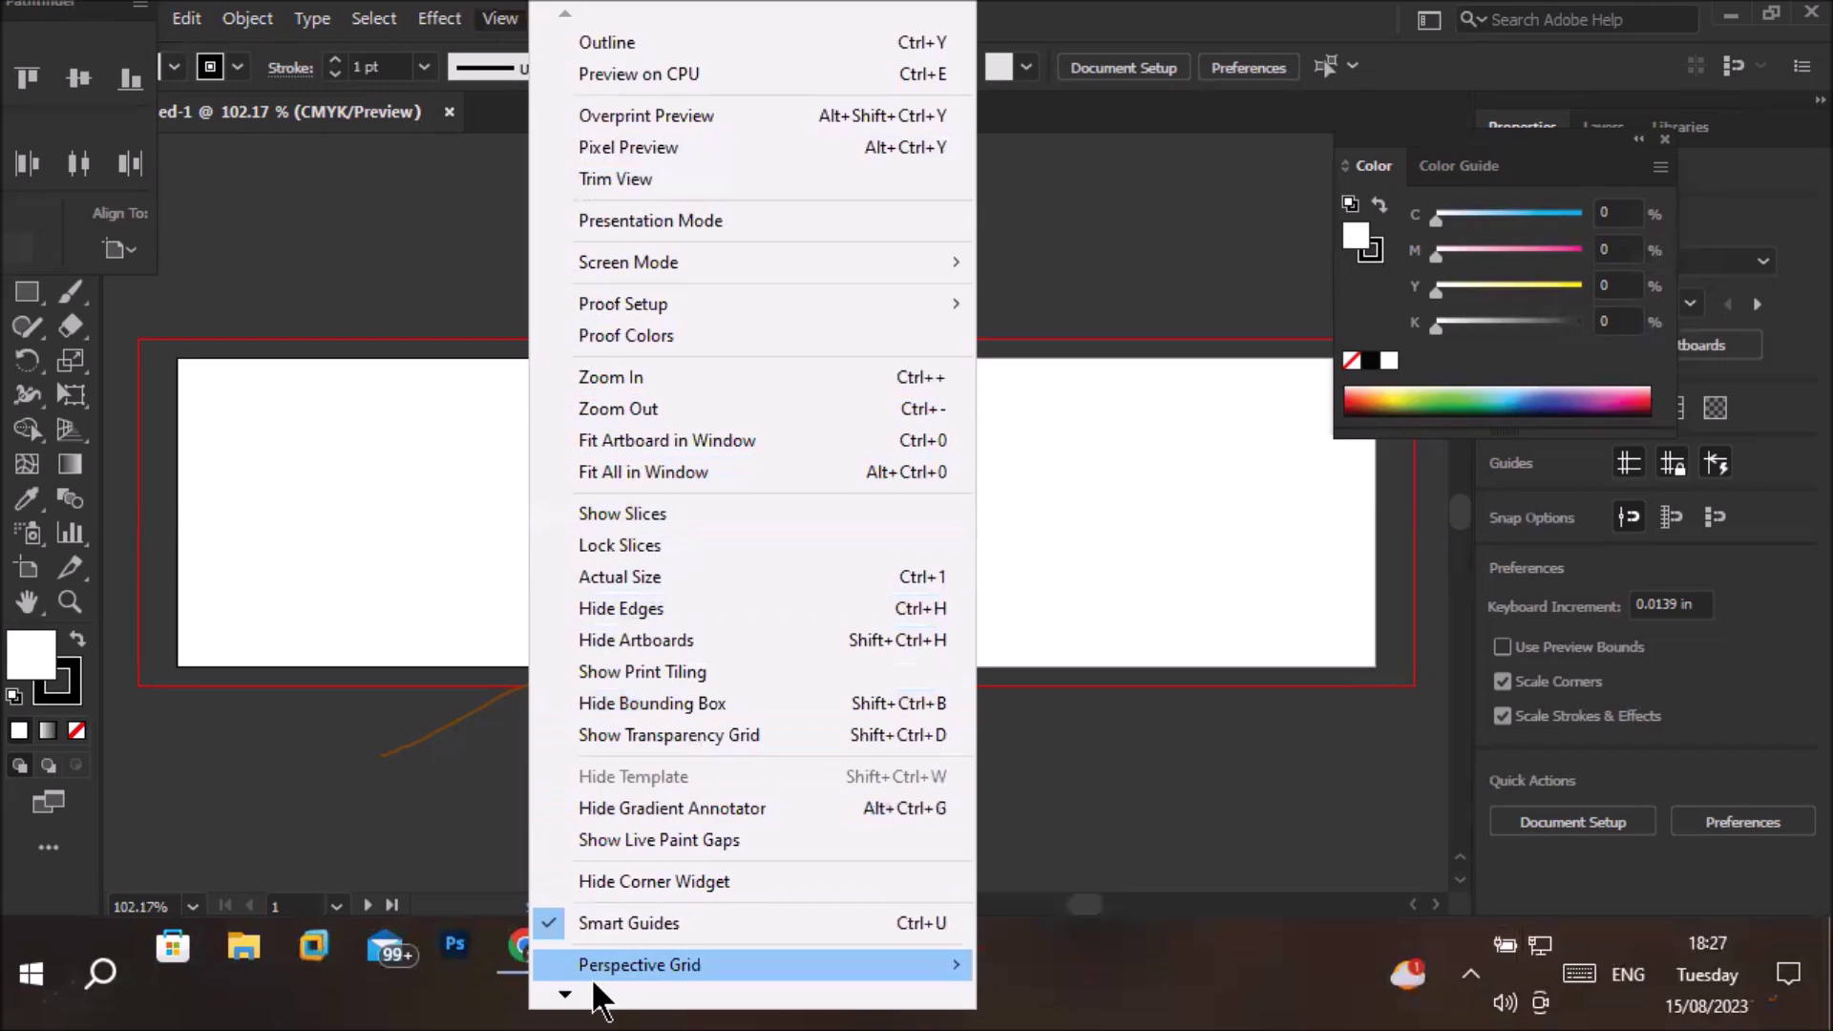
mouse_move(566, 995)
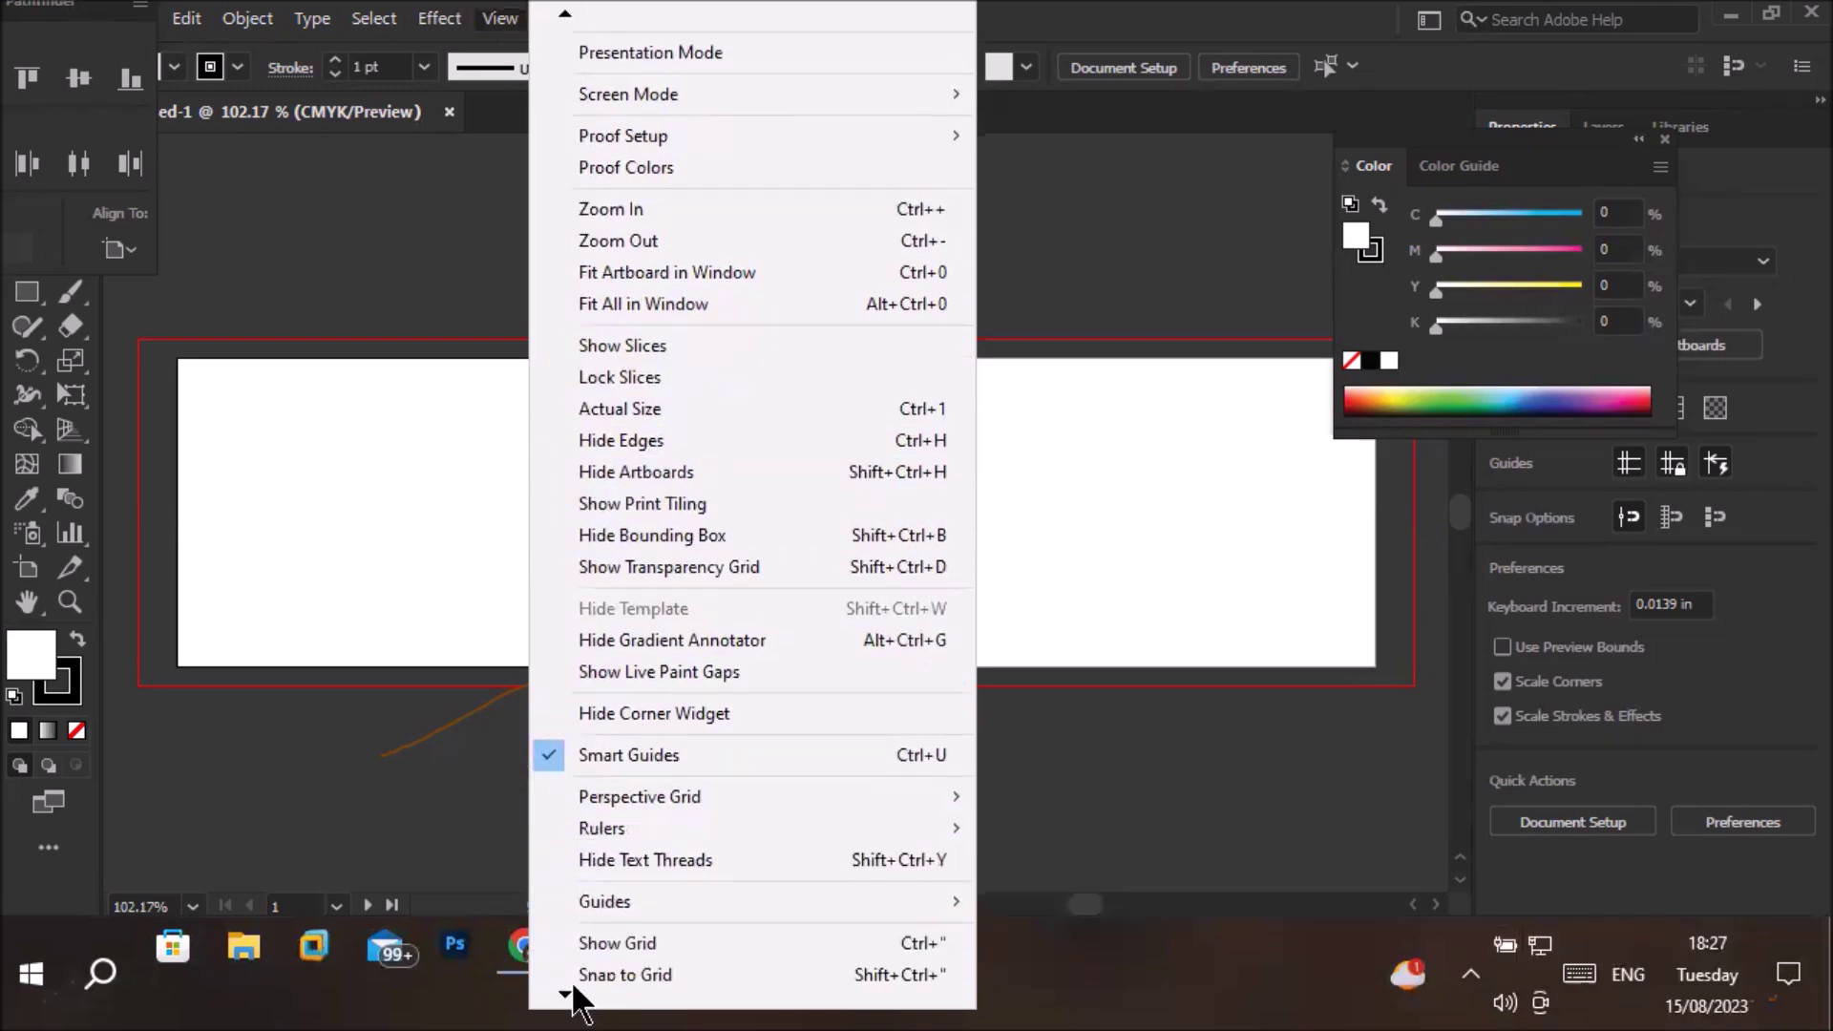
mouse_move(731, 817)
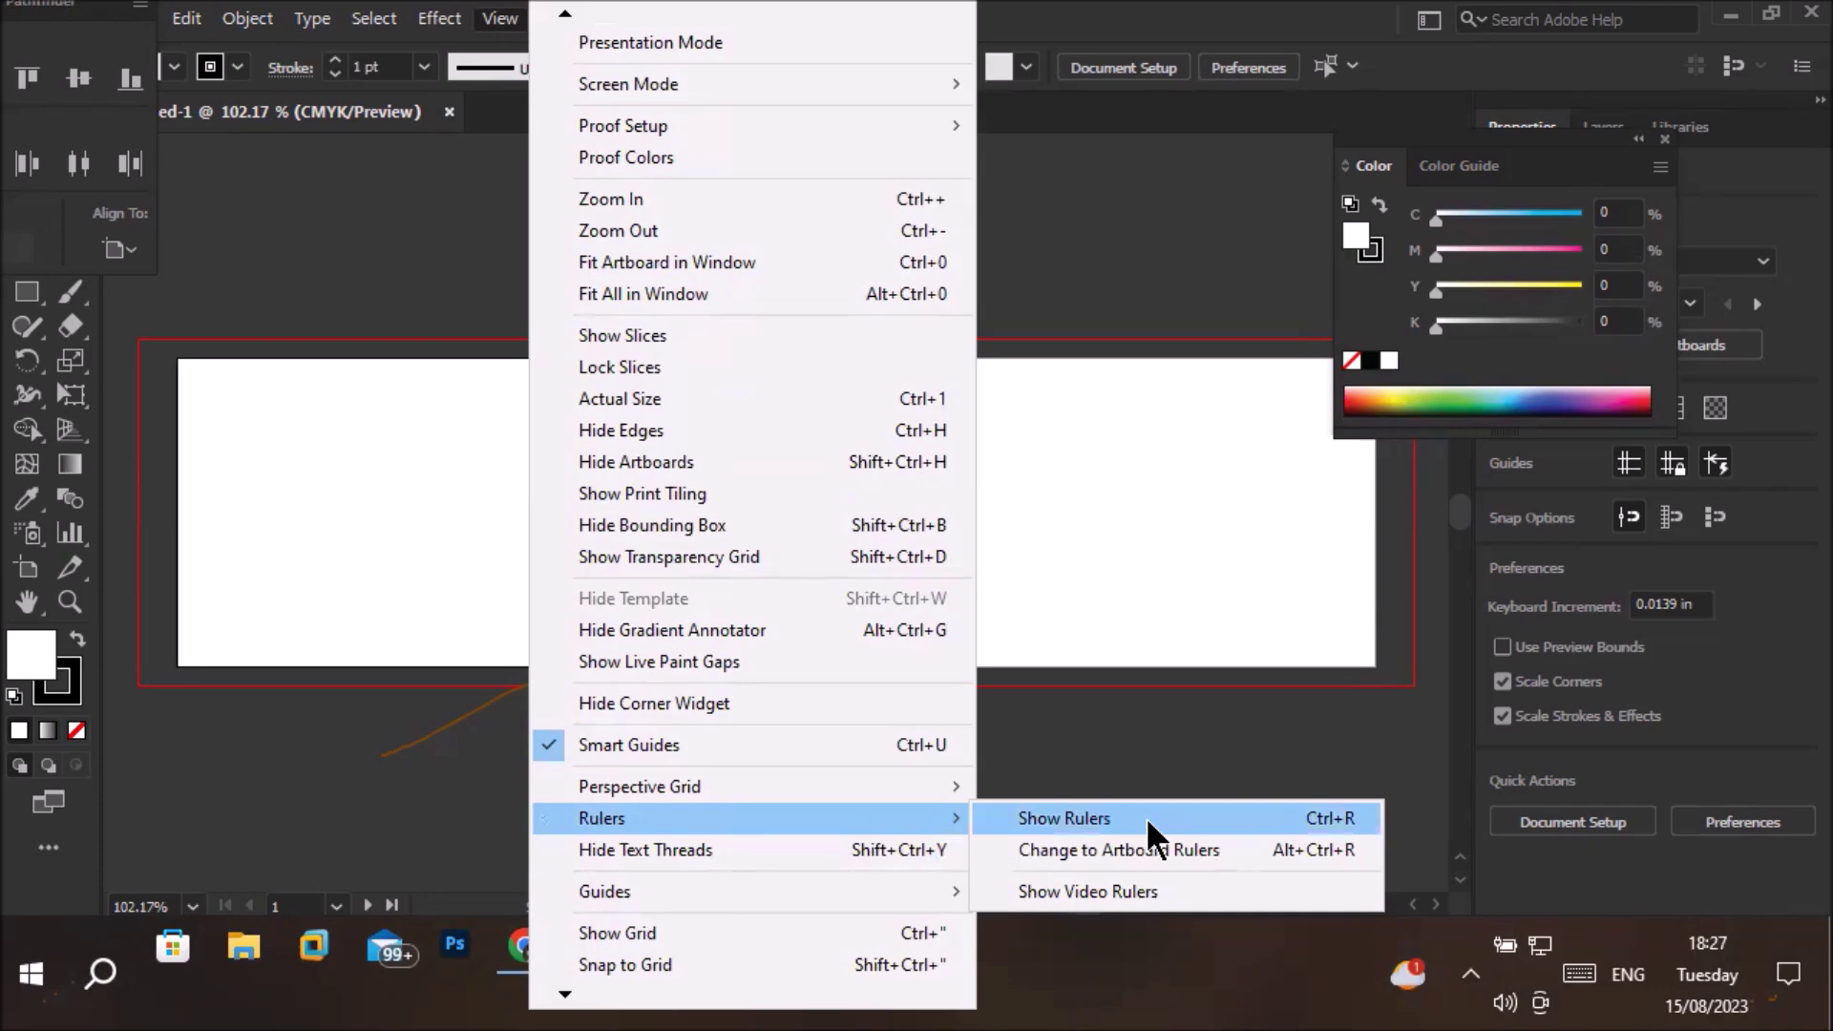
left_click(1319, 831)
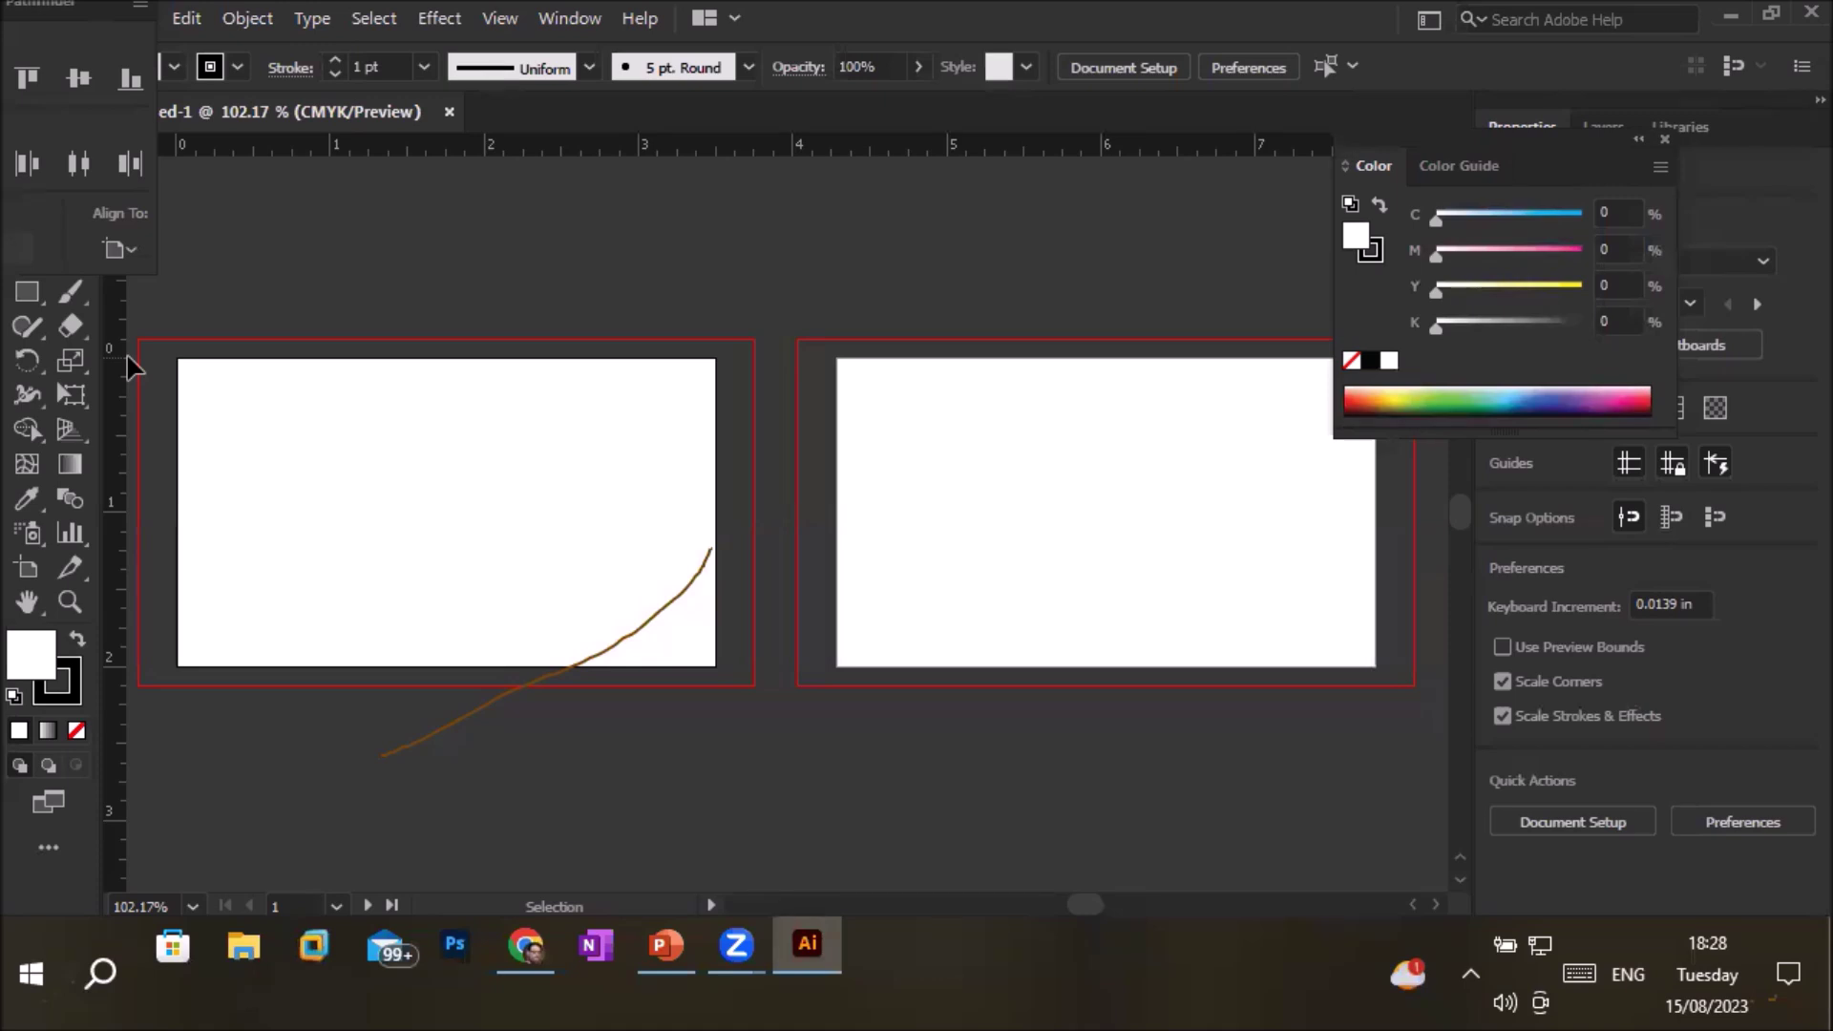
With the Artboard tool, stretch Artboard 1 taller and drag out a stray tiny artboard
left_click(27, 570)
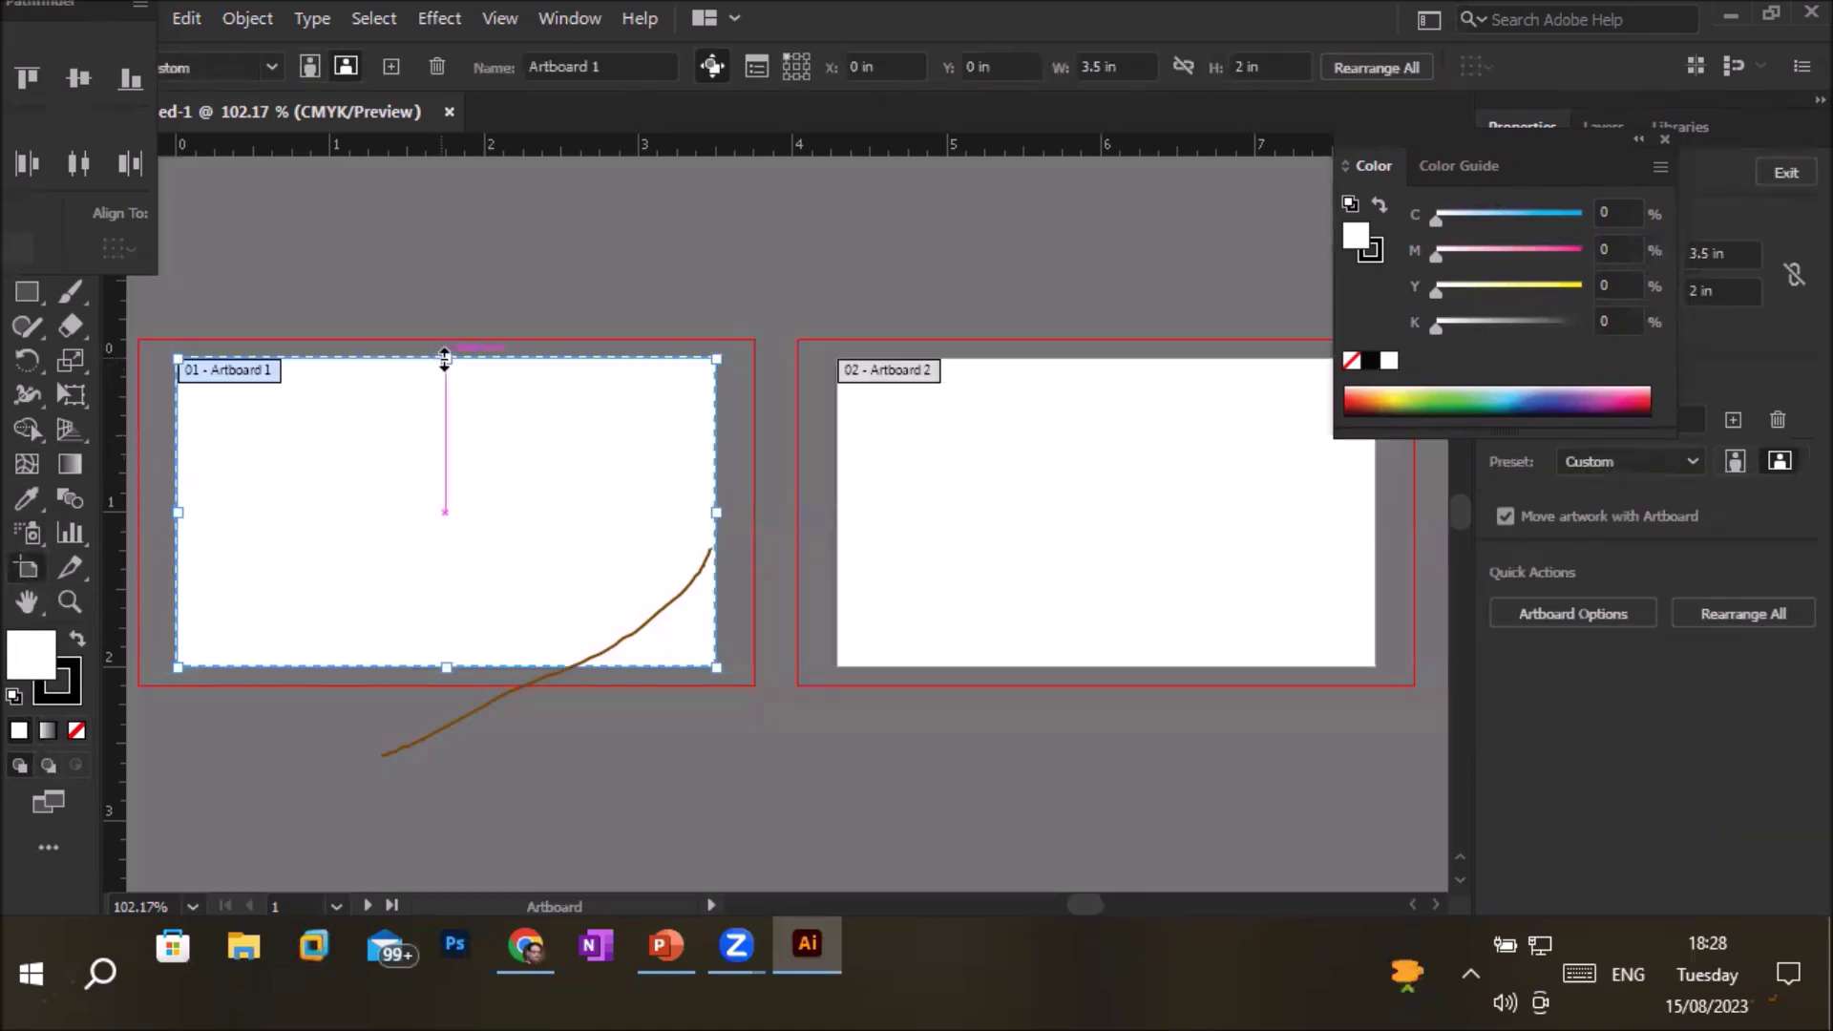
left_click_drag(444, 358, 452, 329)
left_click_drag(447, 667, 444, 707)
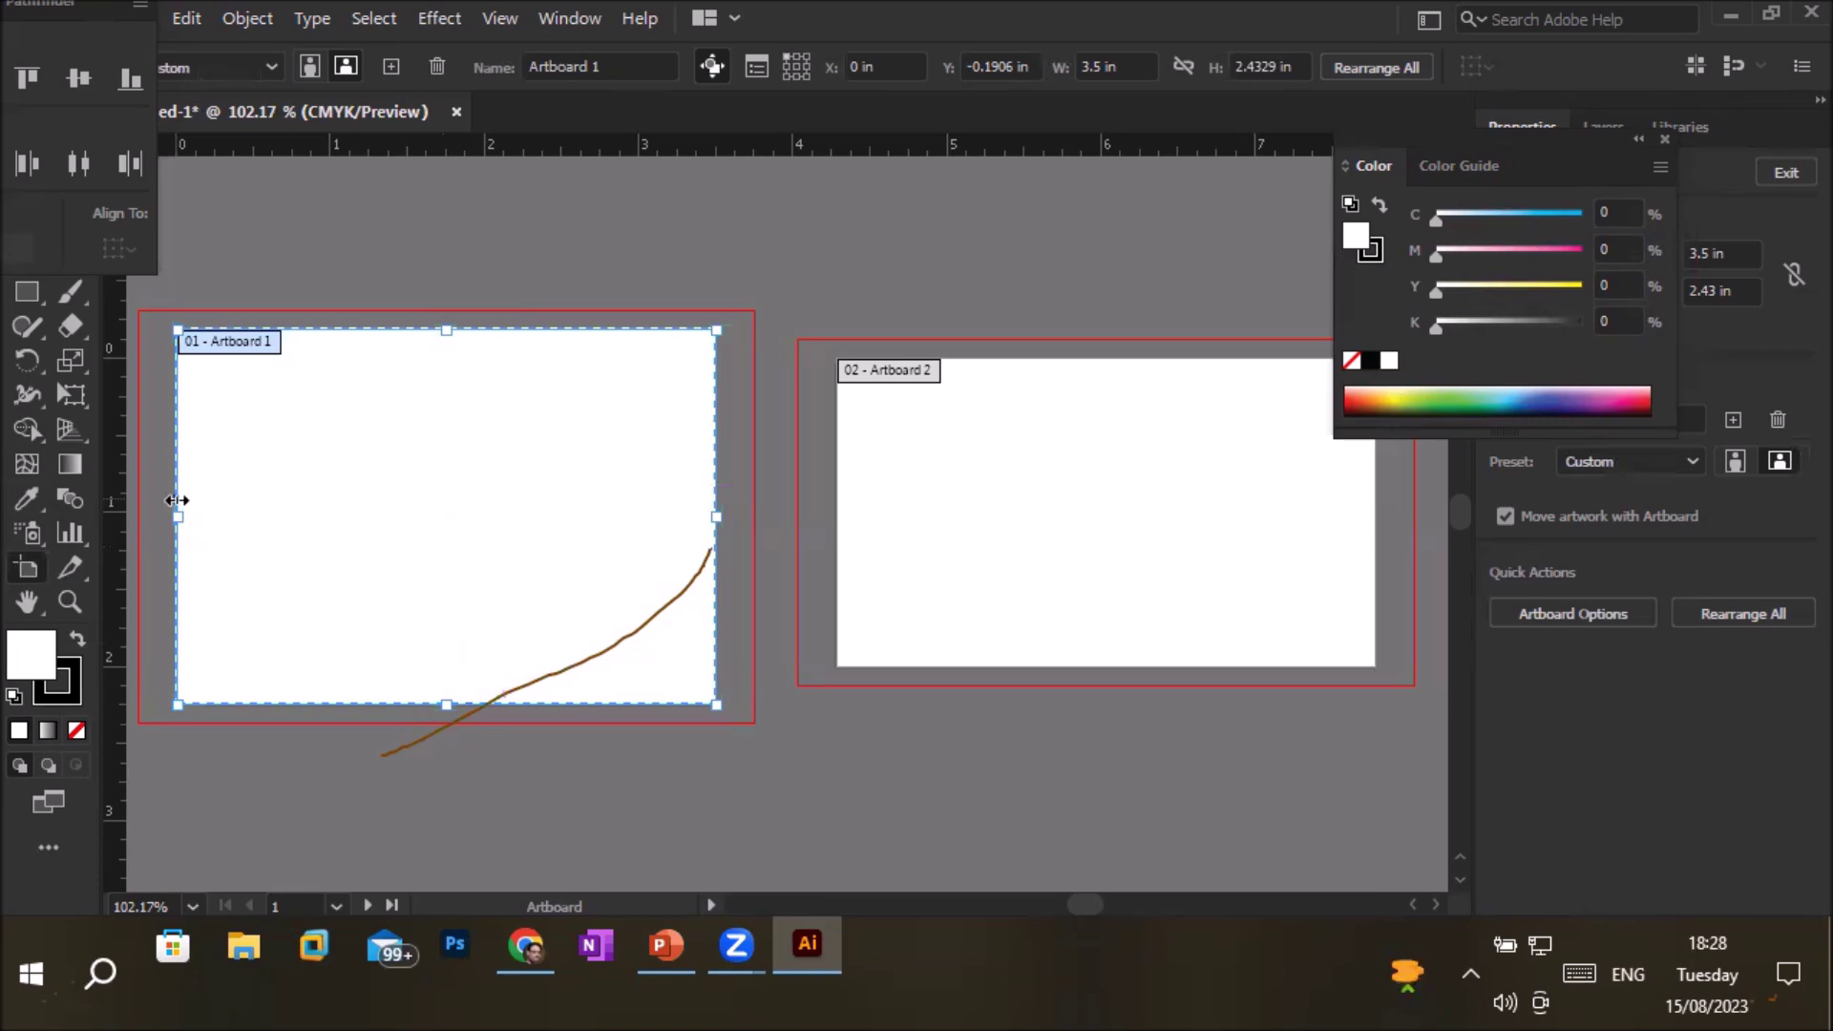
left_click_drag(720, 515, 786, 516)
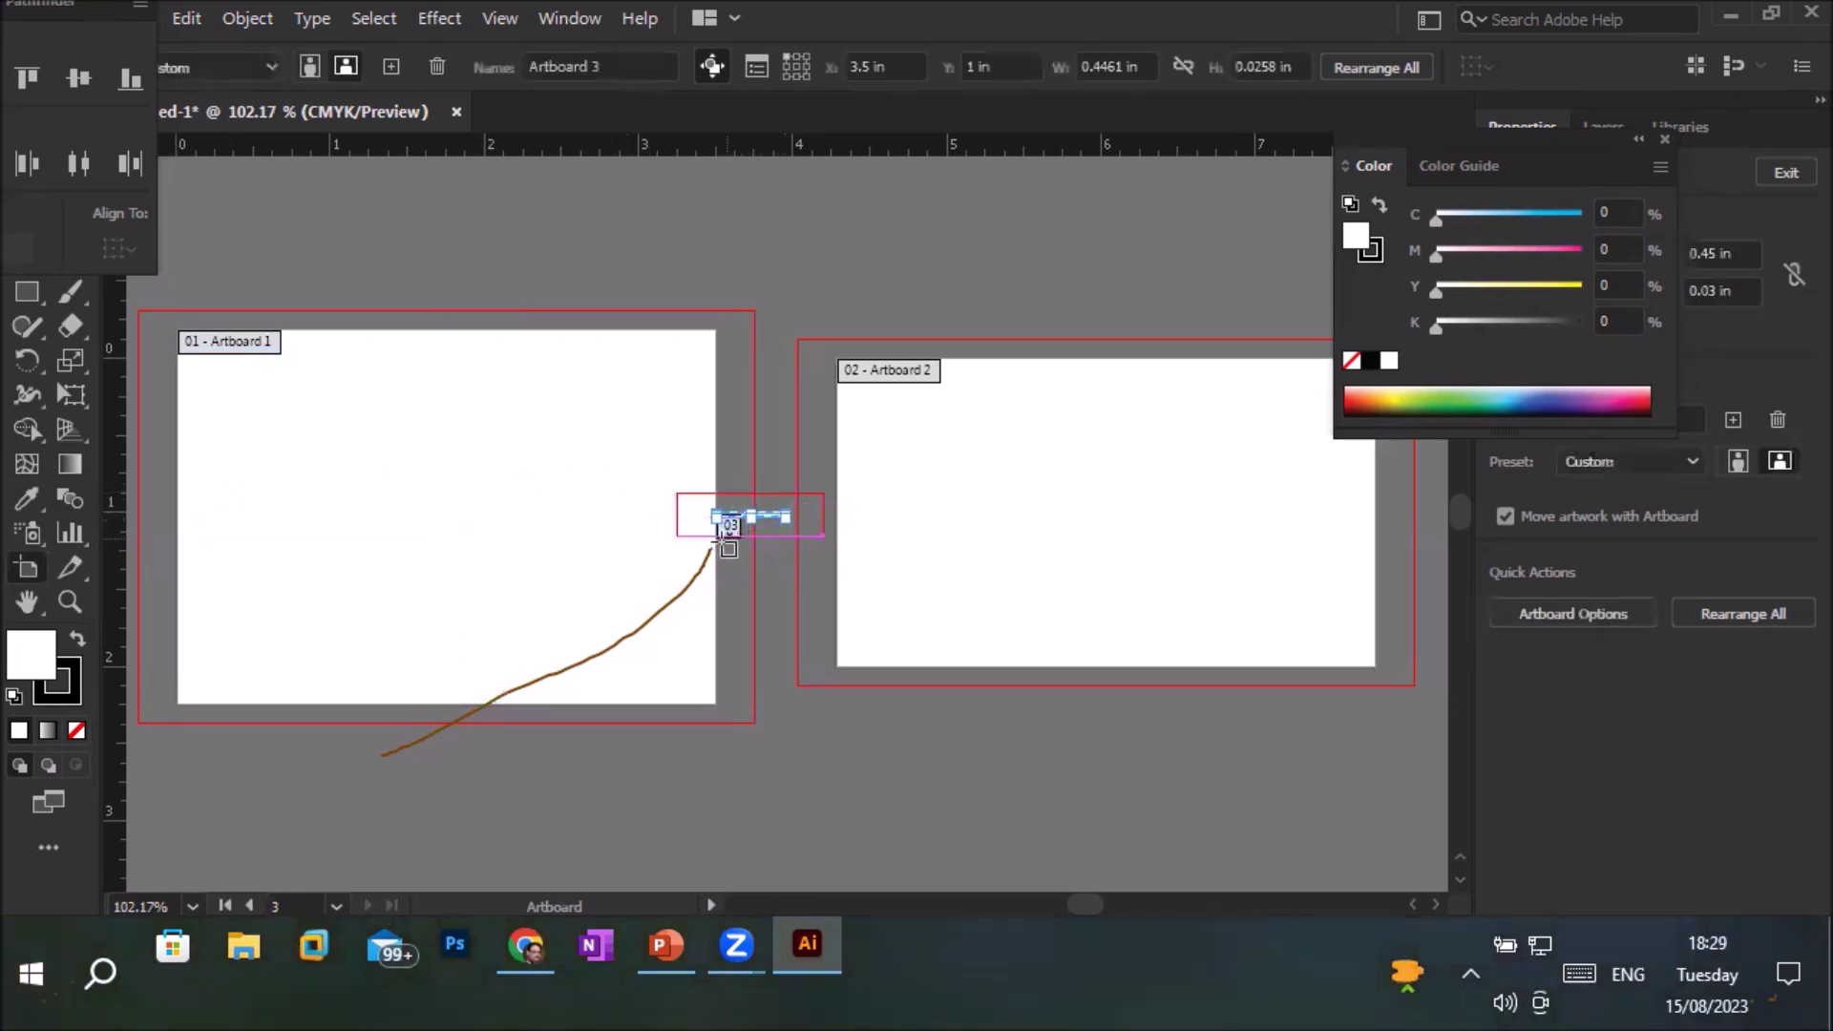
Delete the stray artboard and undo twice to restore Artboard 1 to 3.5 × 2 in
key("Delete")
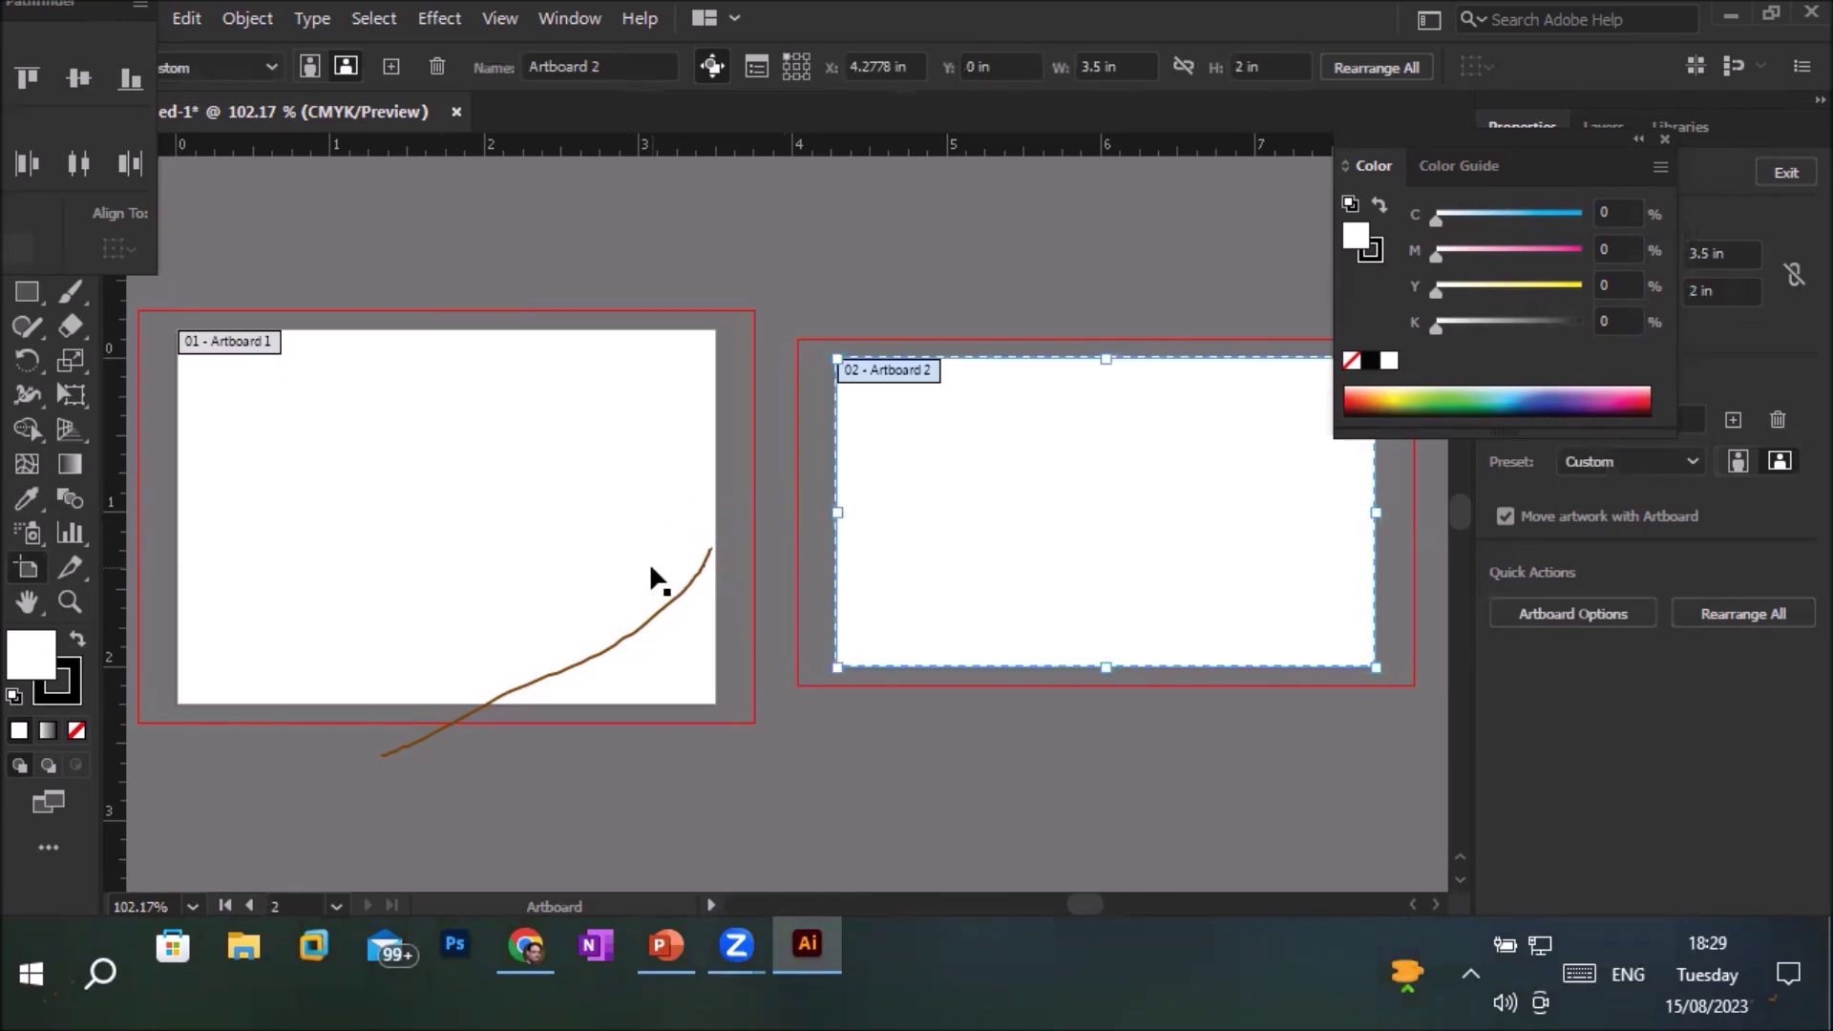
key("ctrl+z")
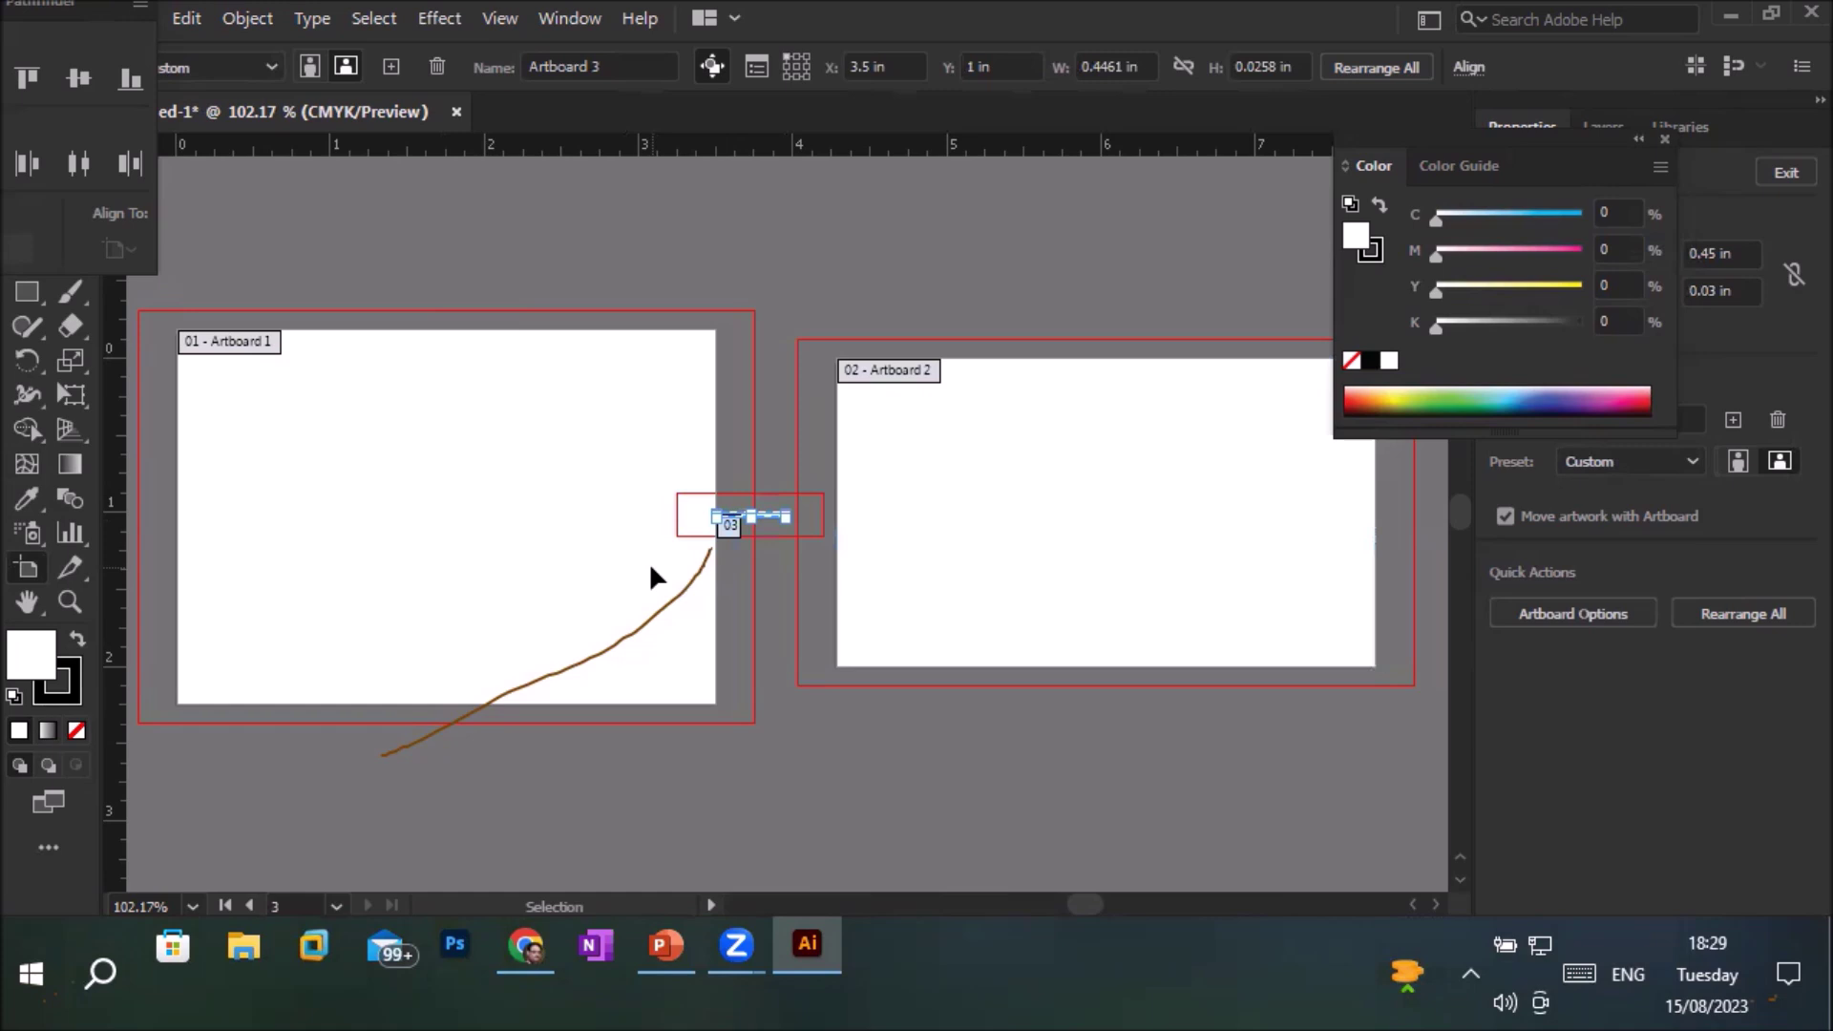
key("ctrl+z")
key("ctrl+z")
key("ctrl+z")
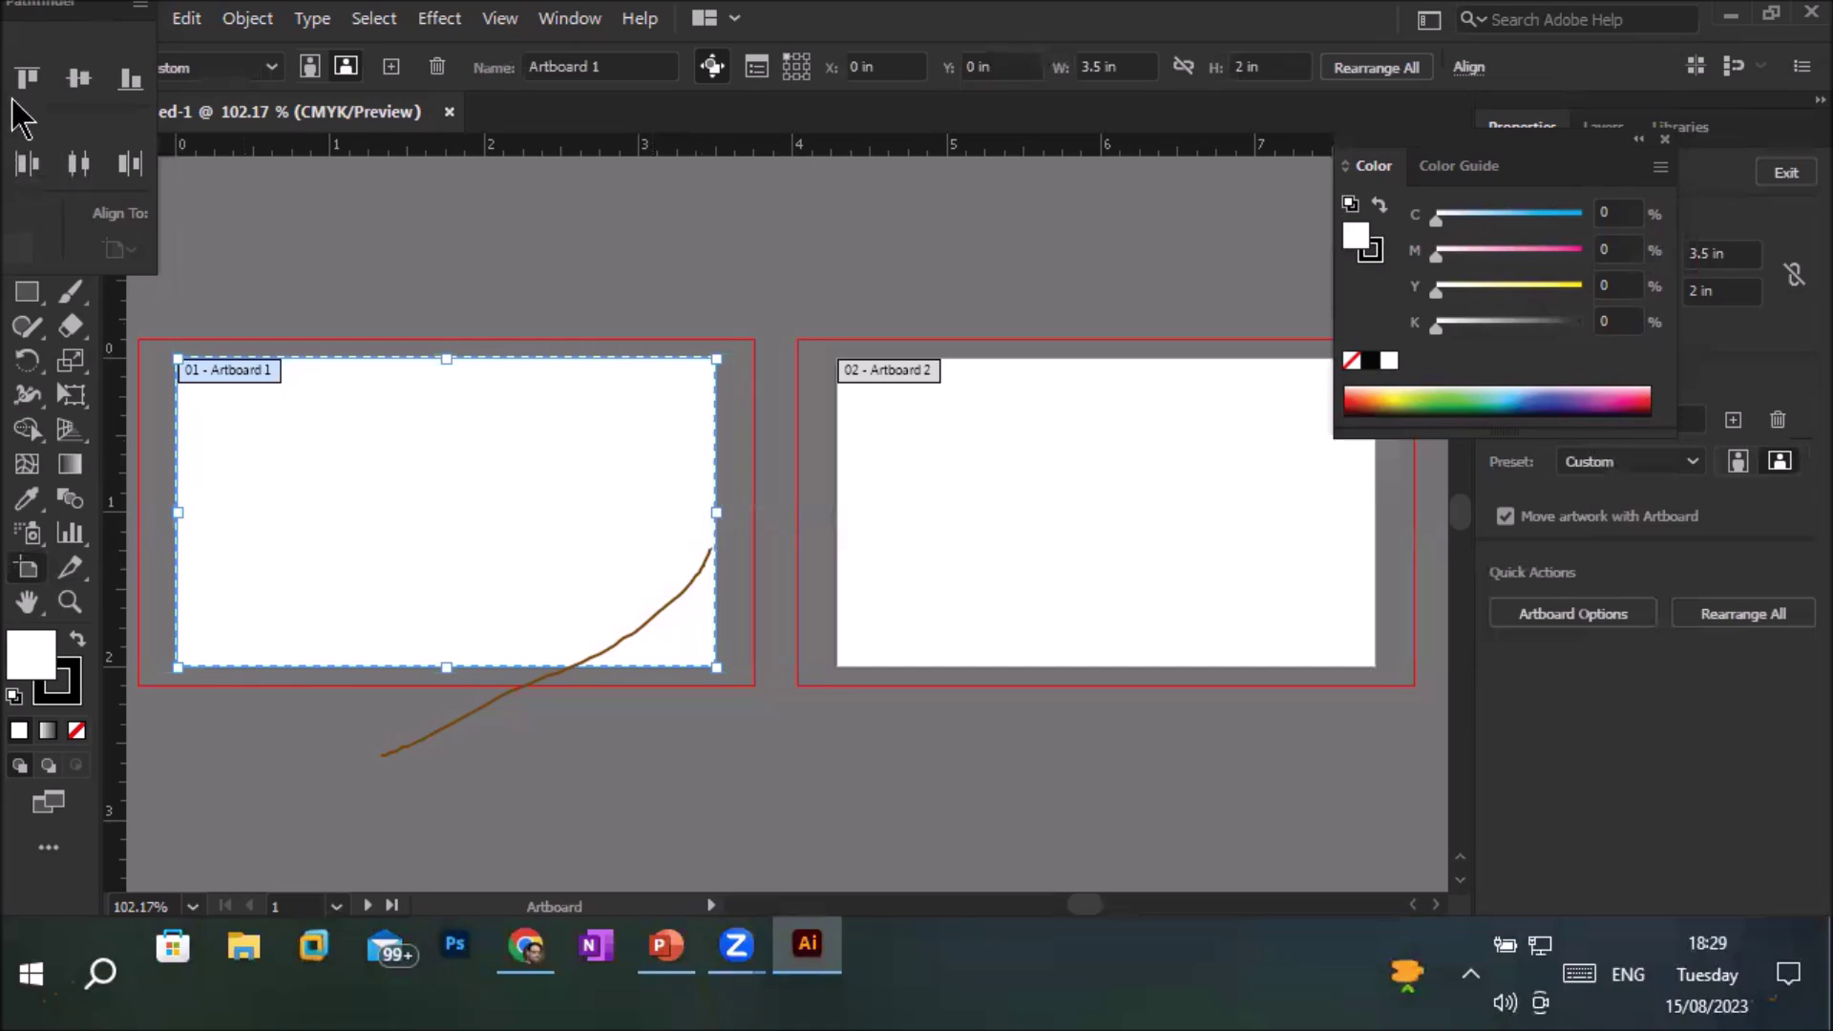
Pull the Pathfinder panel out of its dock and close it
left_click_drag(63, 11, 643, 295)
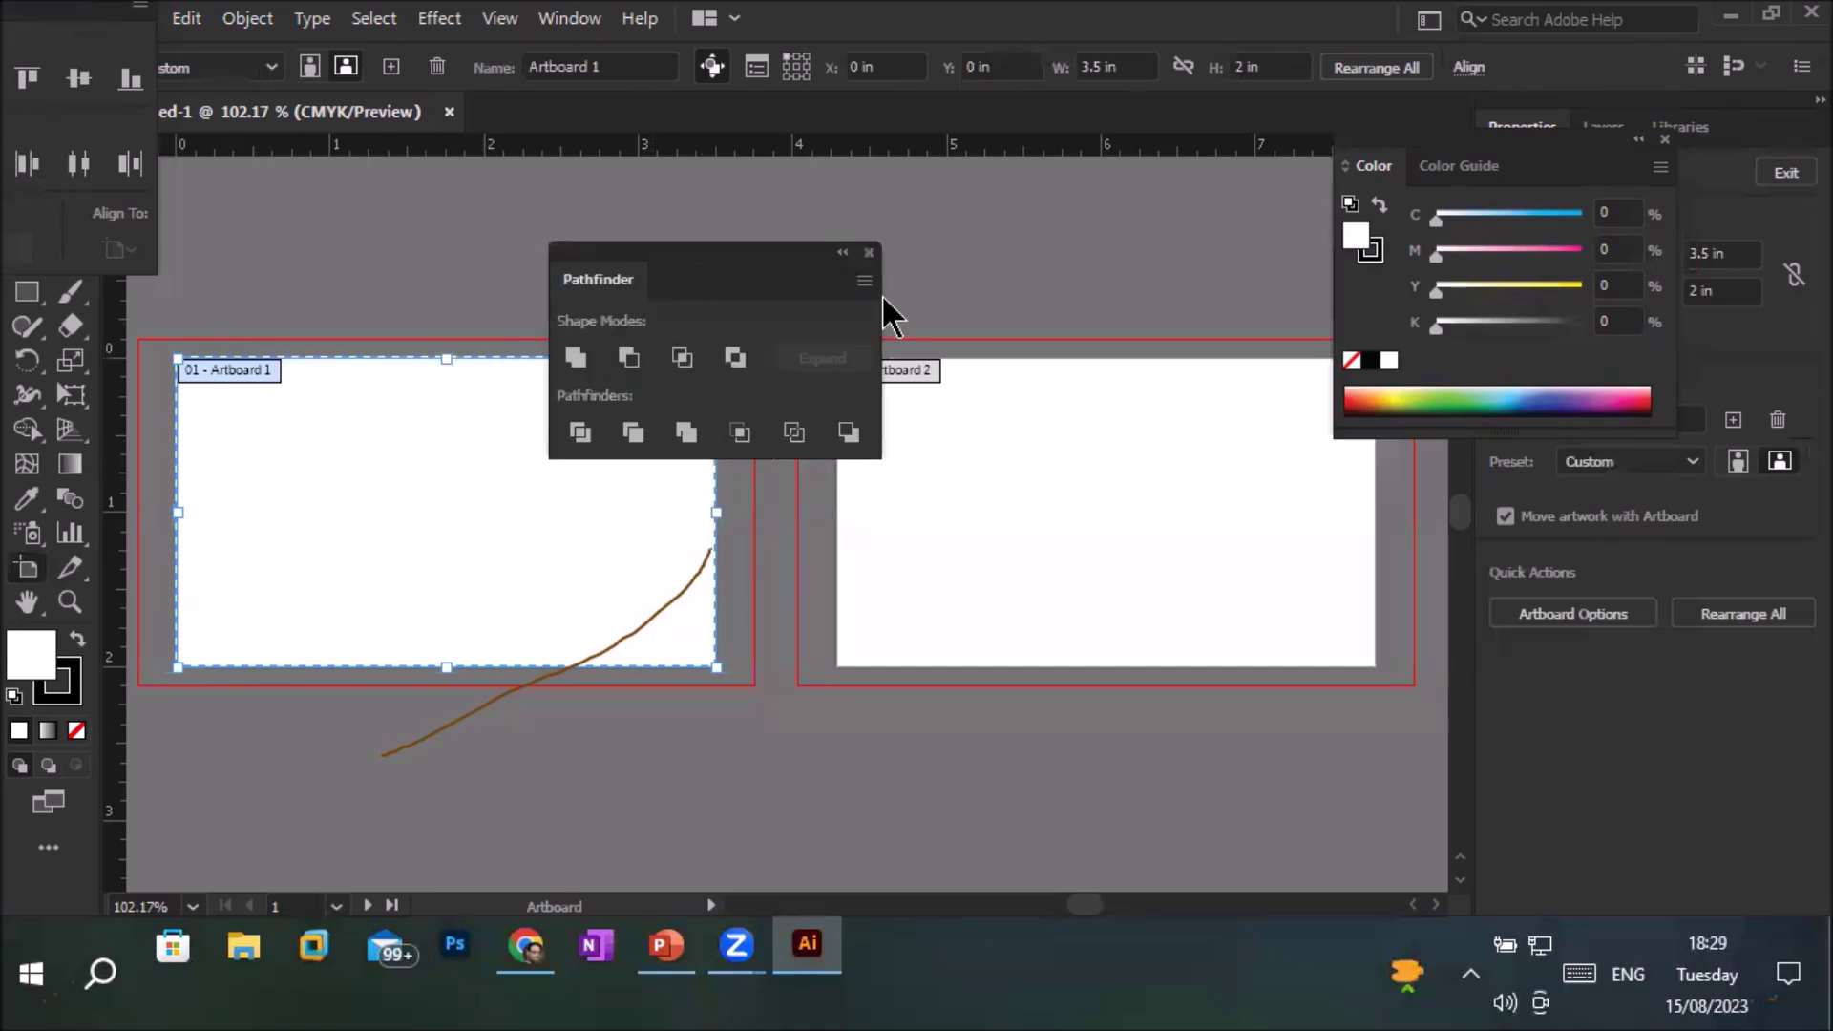
left_click(870, 253)
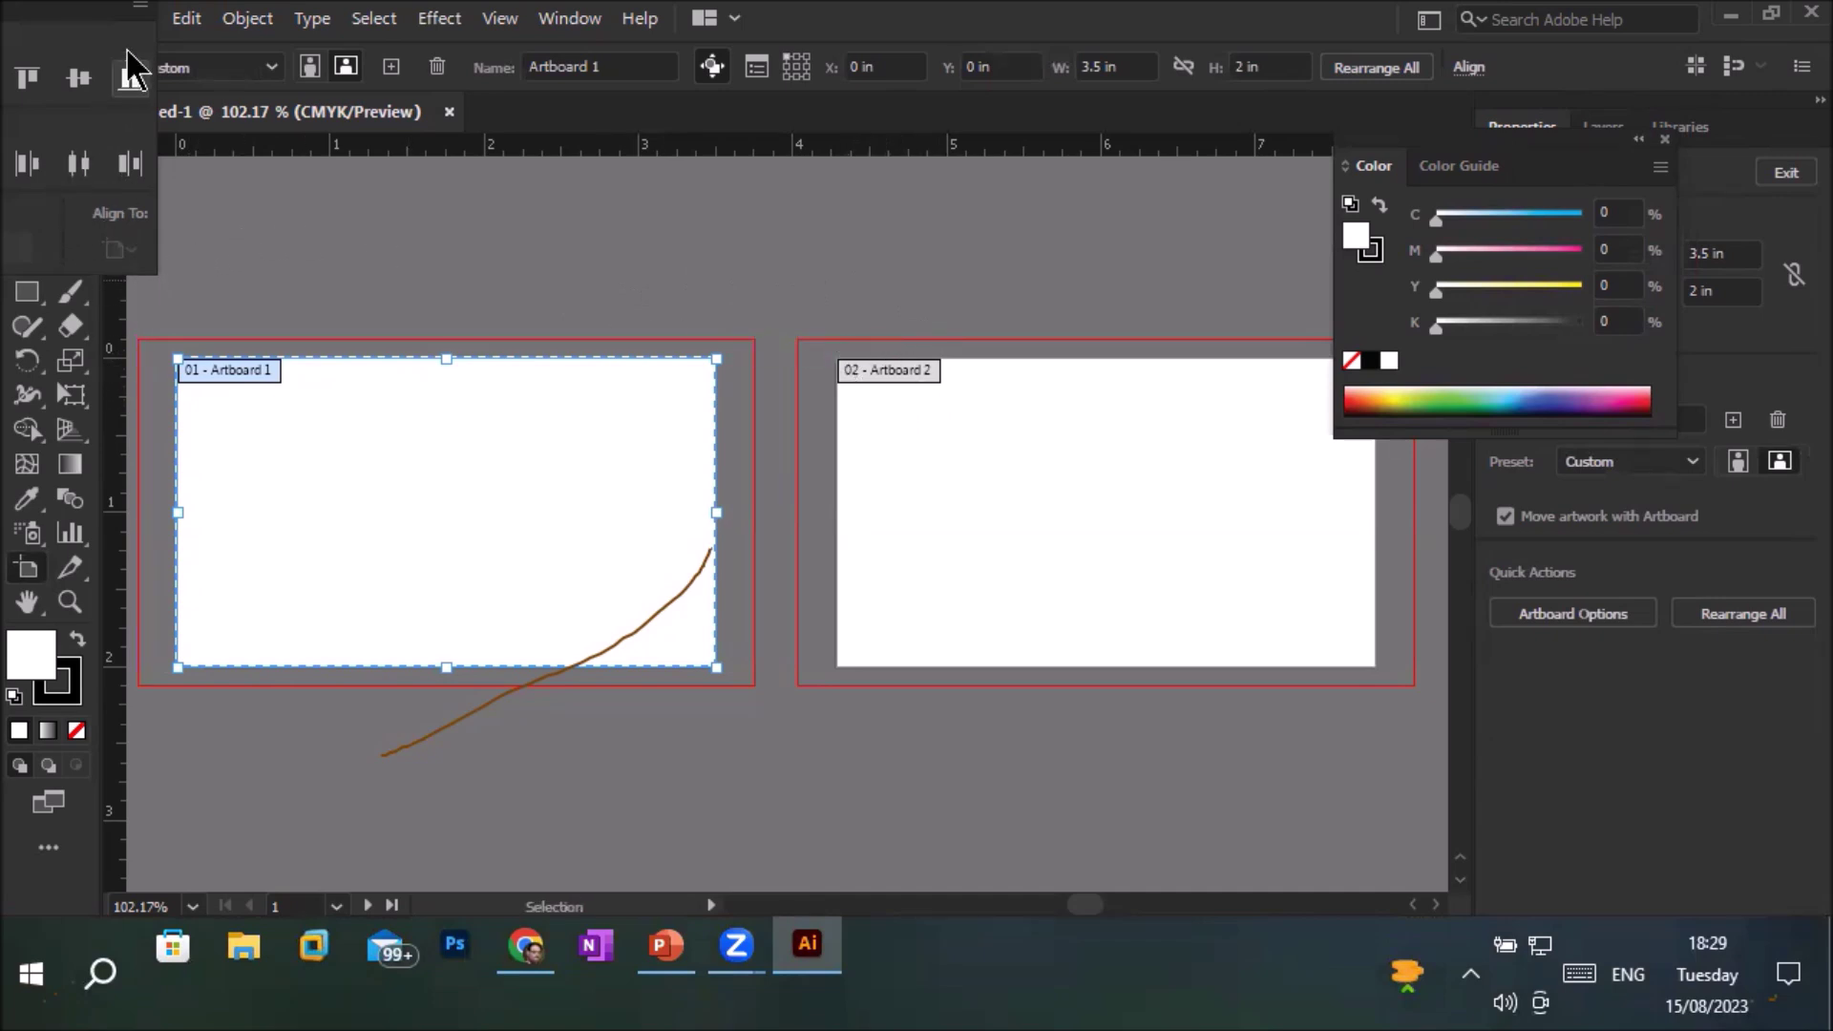
Close the Align panel, float the tools panel over the canvas, then pick Selection and Blend
left_click_drag(150, 10, 611, 201)
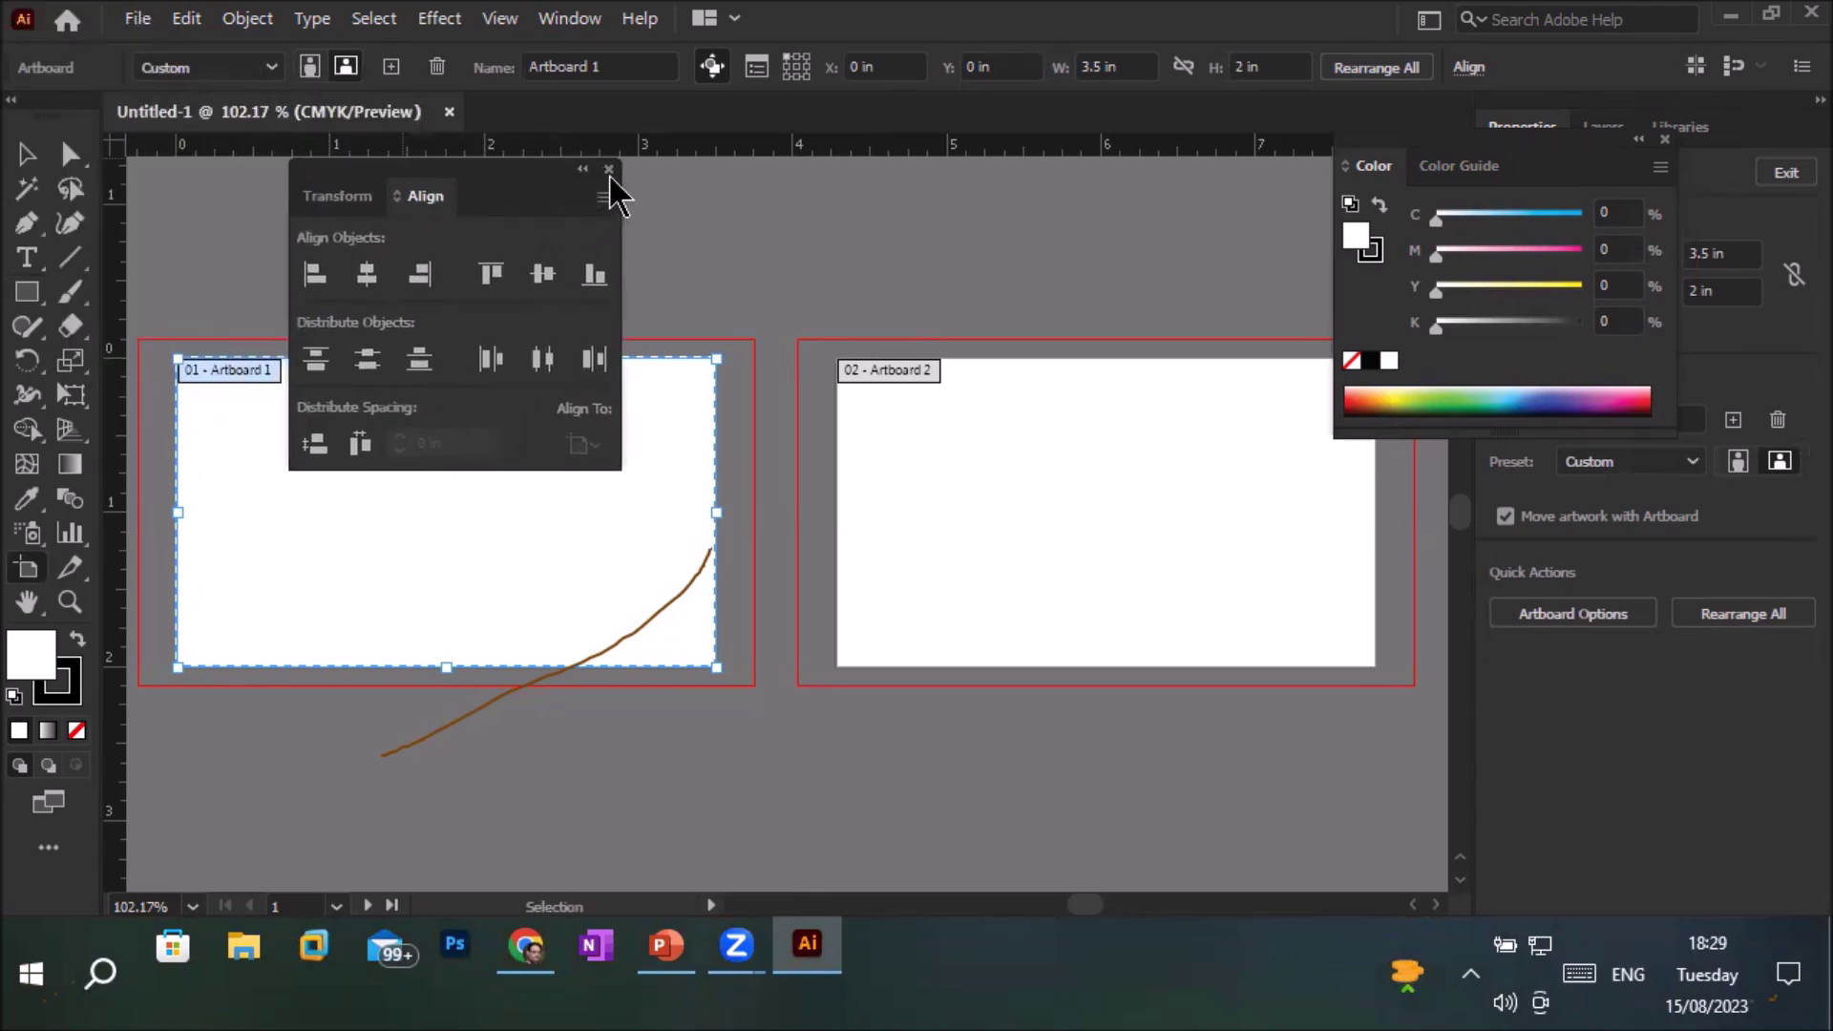
left_click(610, 170)
left_click_drag(44, 136, 536, 201)
left_click_drag(1044, 236, 1103, 196)
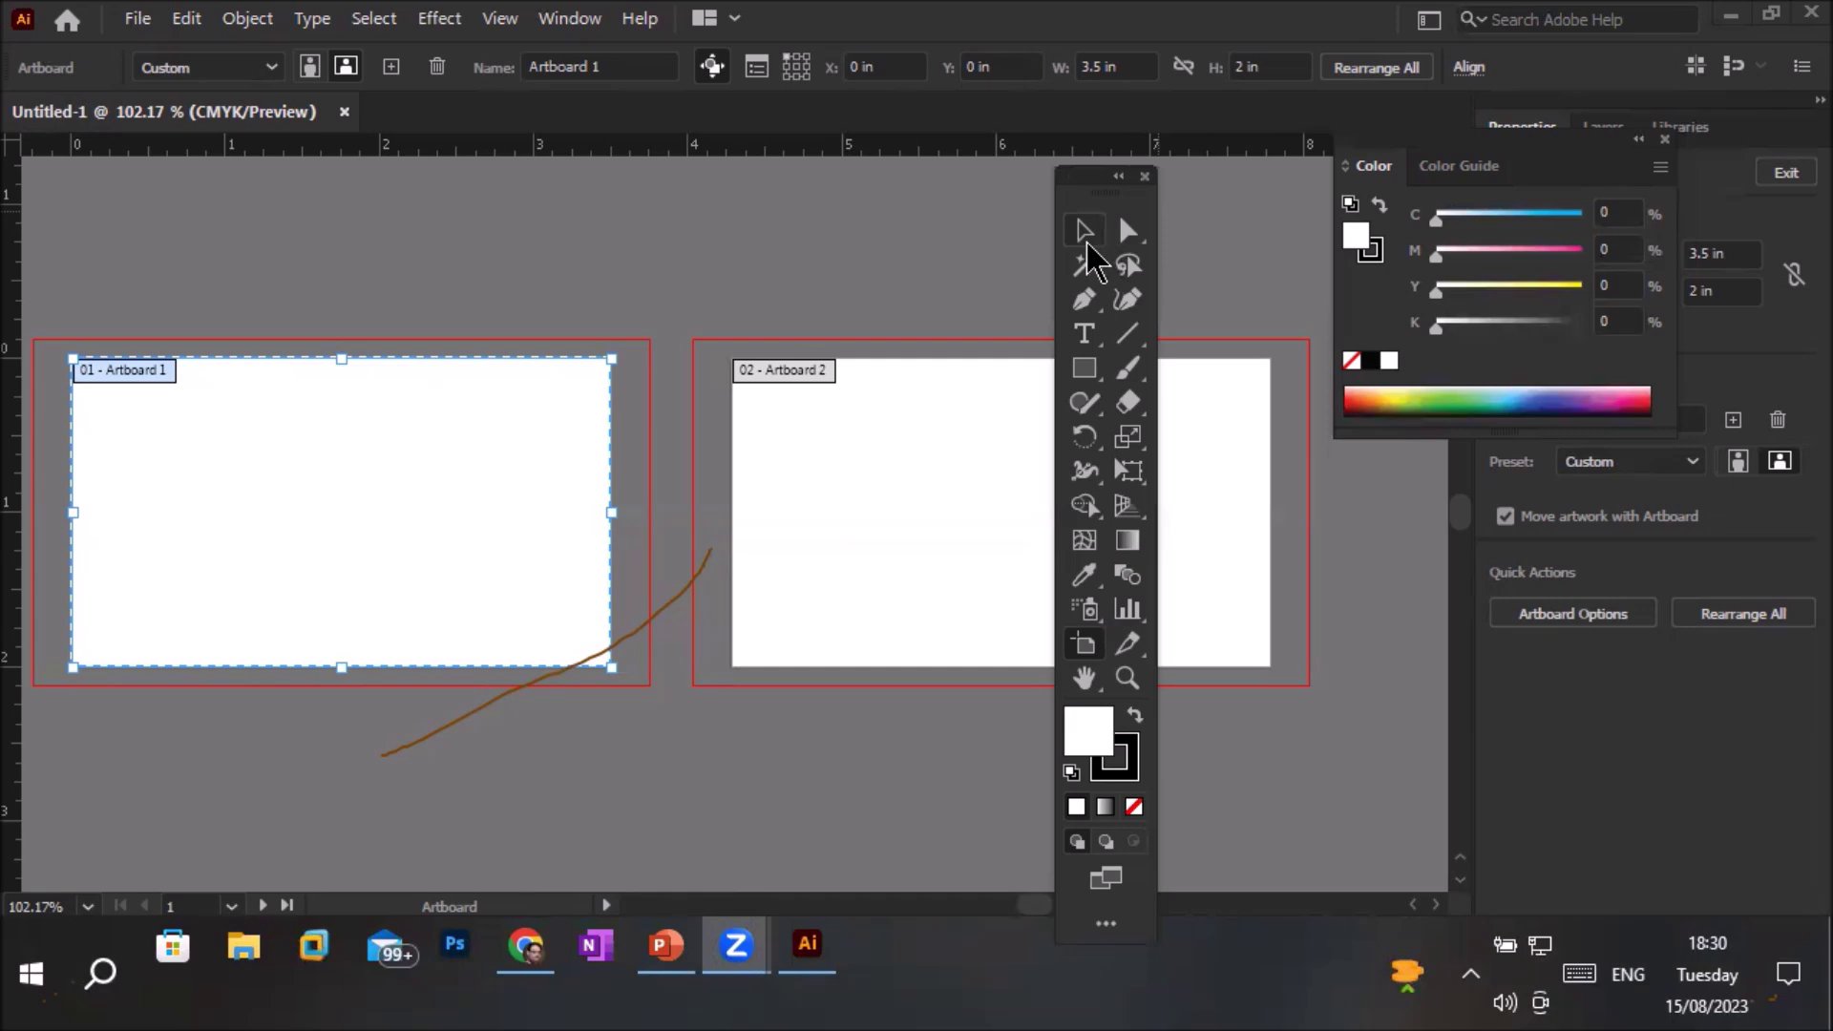
left_click(1085, 237)
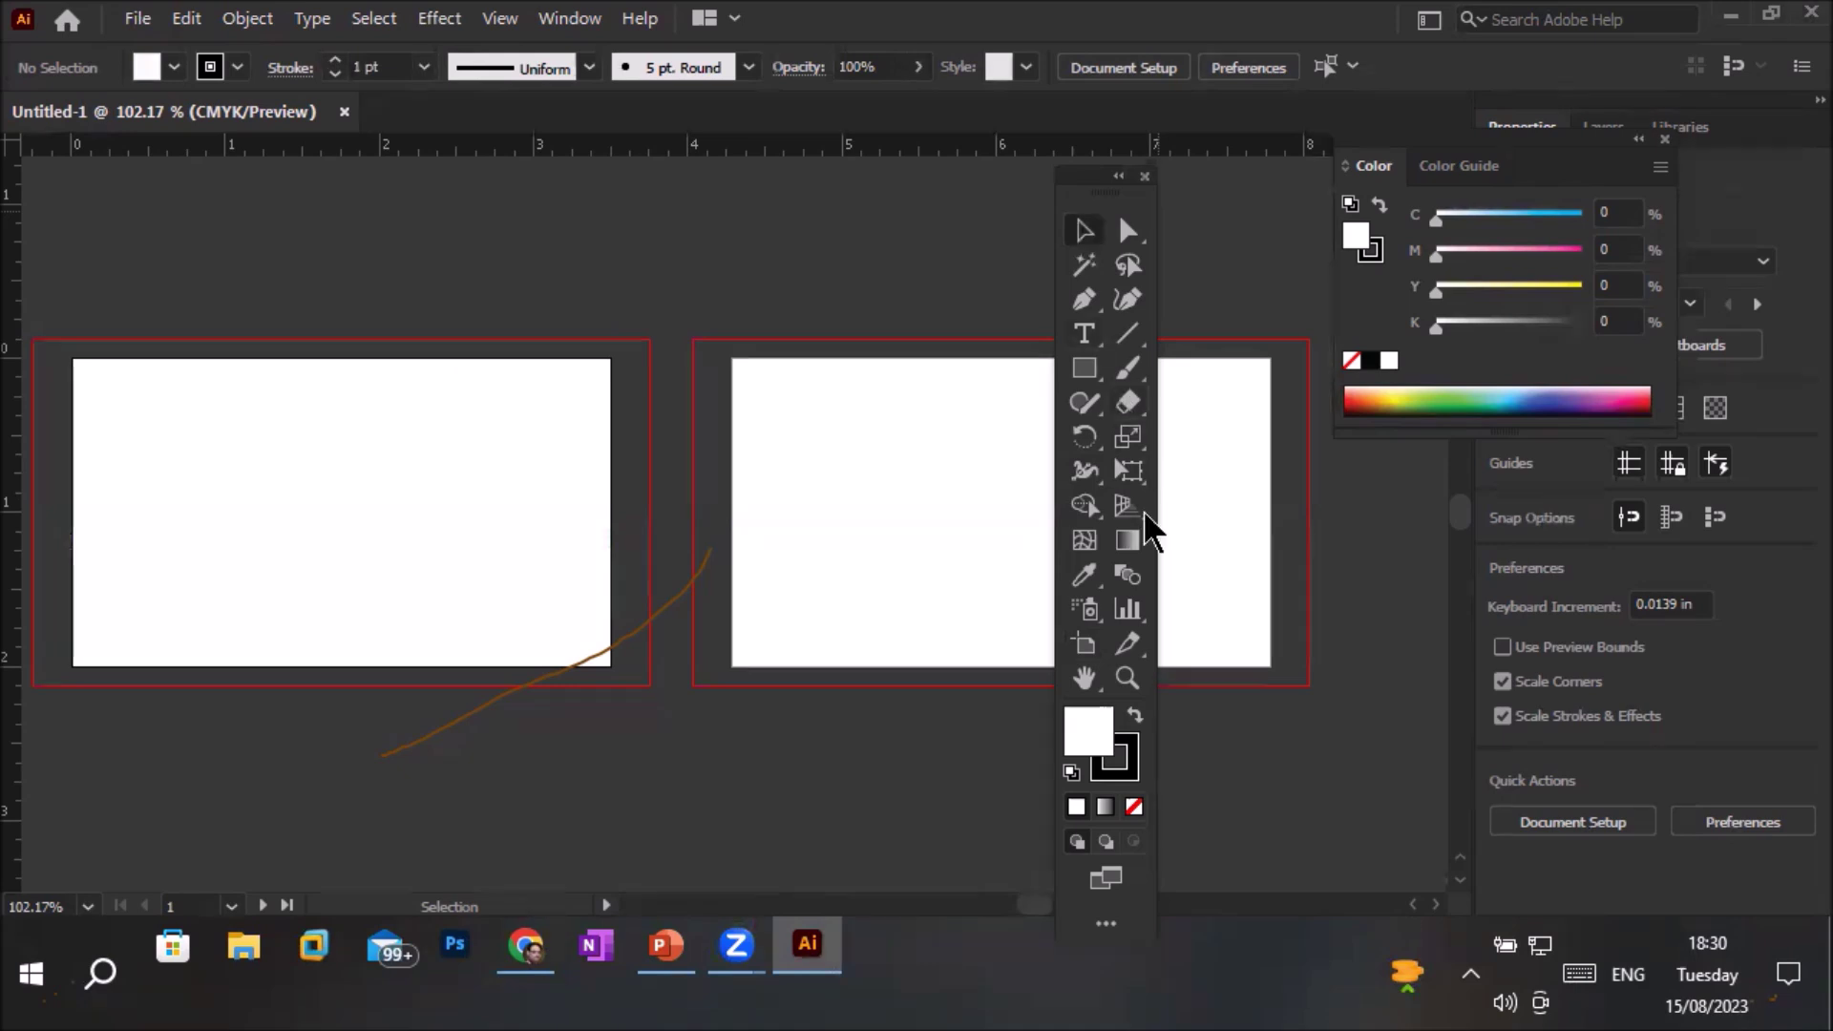
left_click(1126, 573)
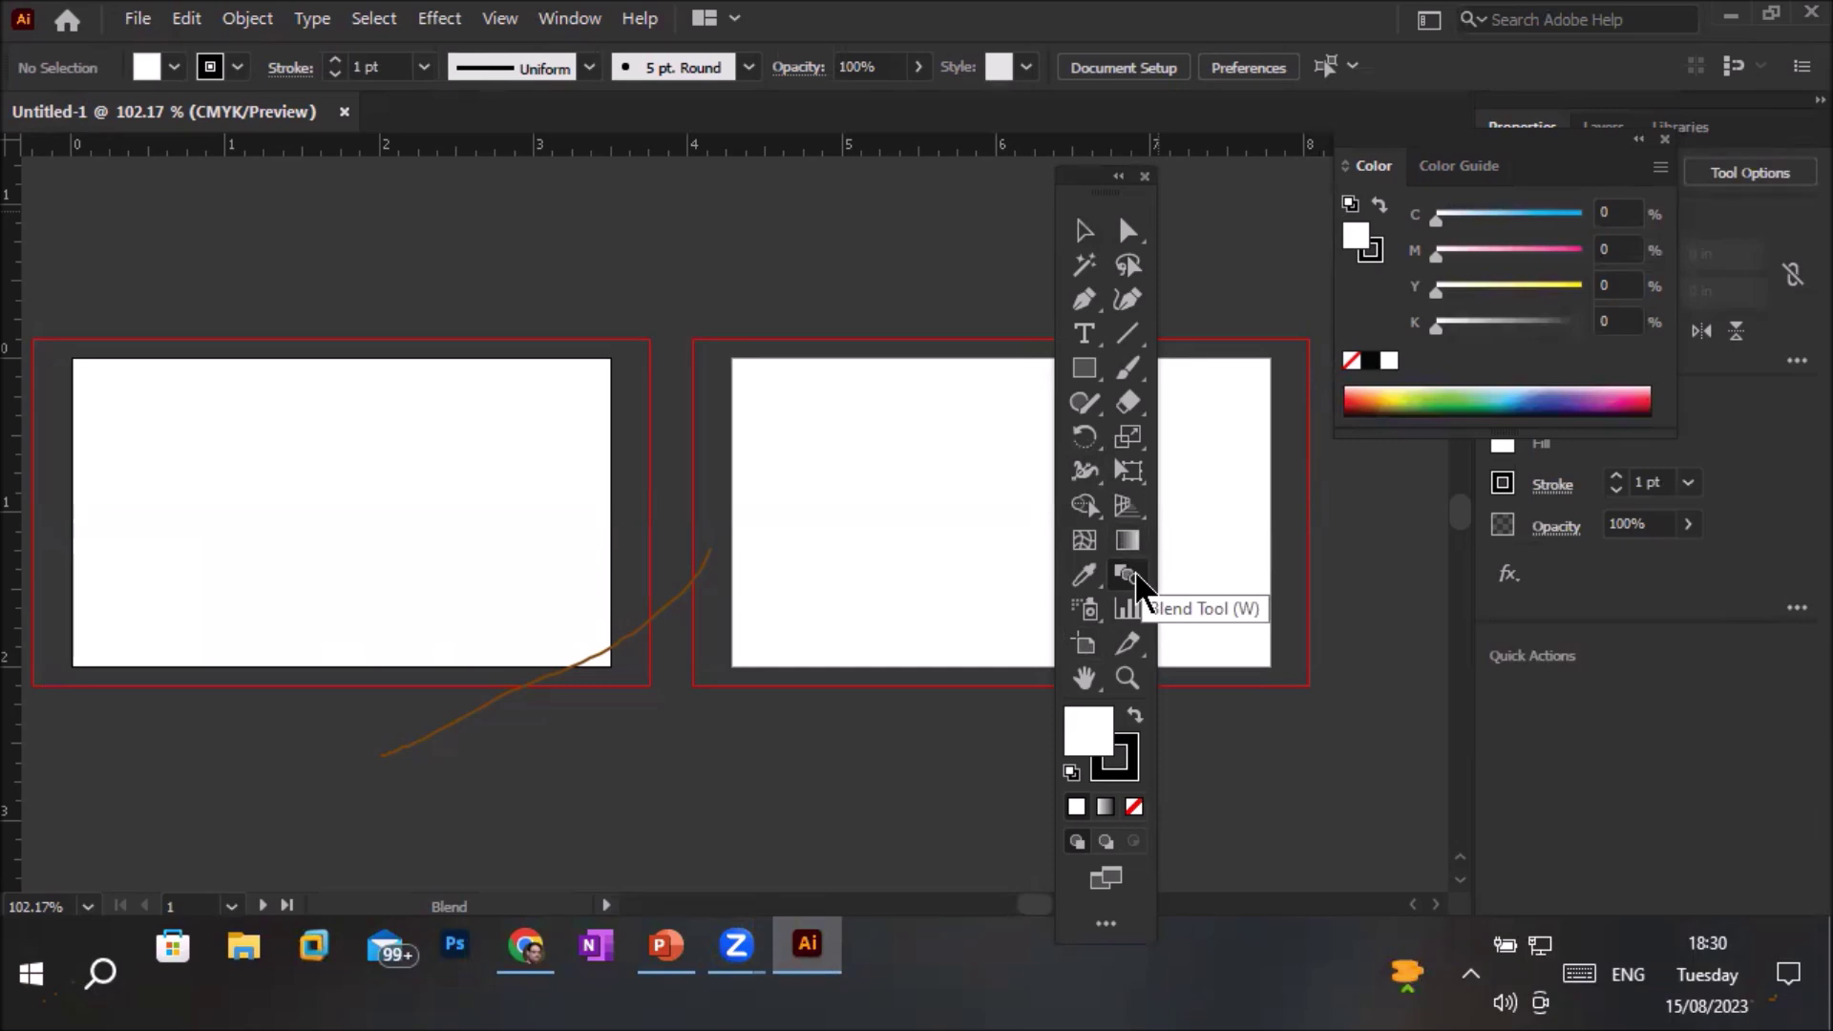
Switch to Selection (V), try the Rectangle tool, and return to Selection with V
key("v")
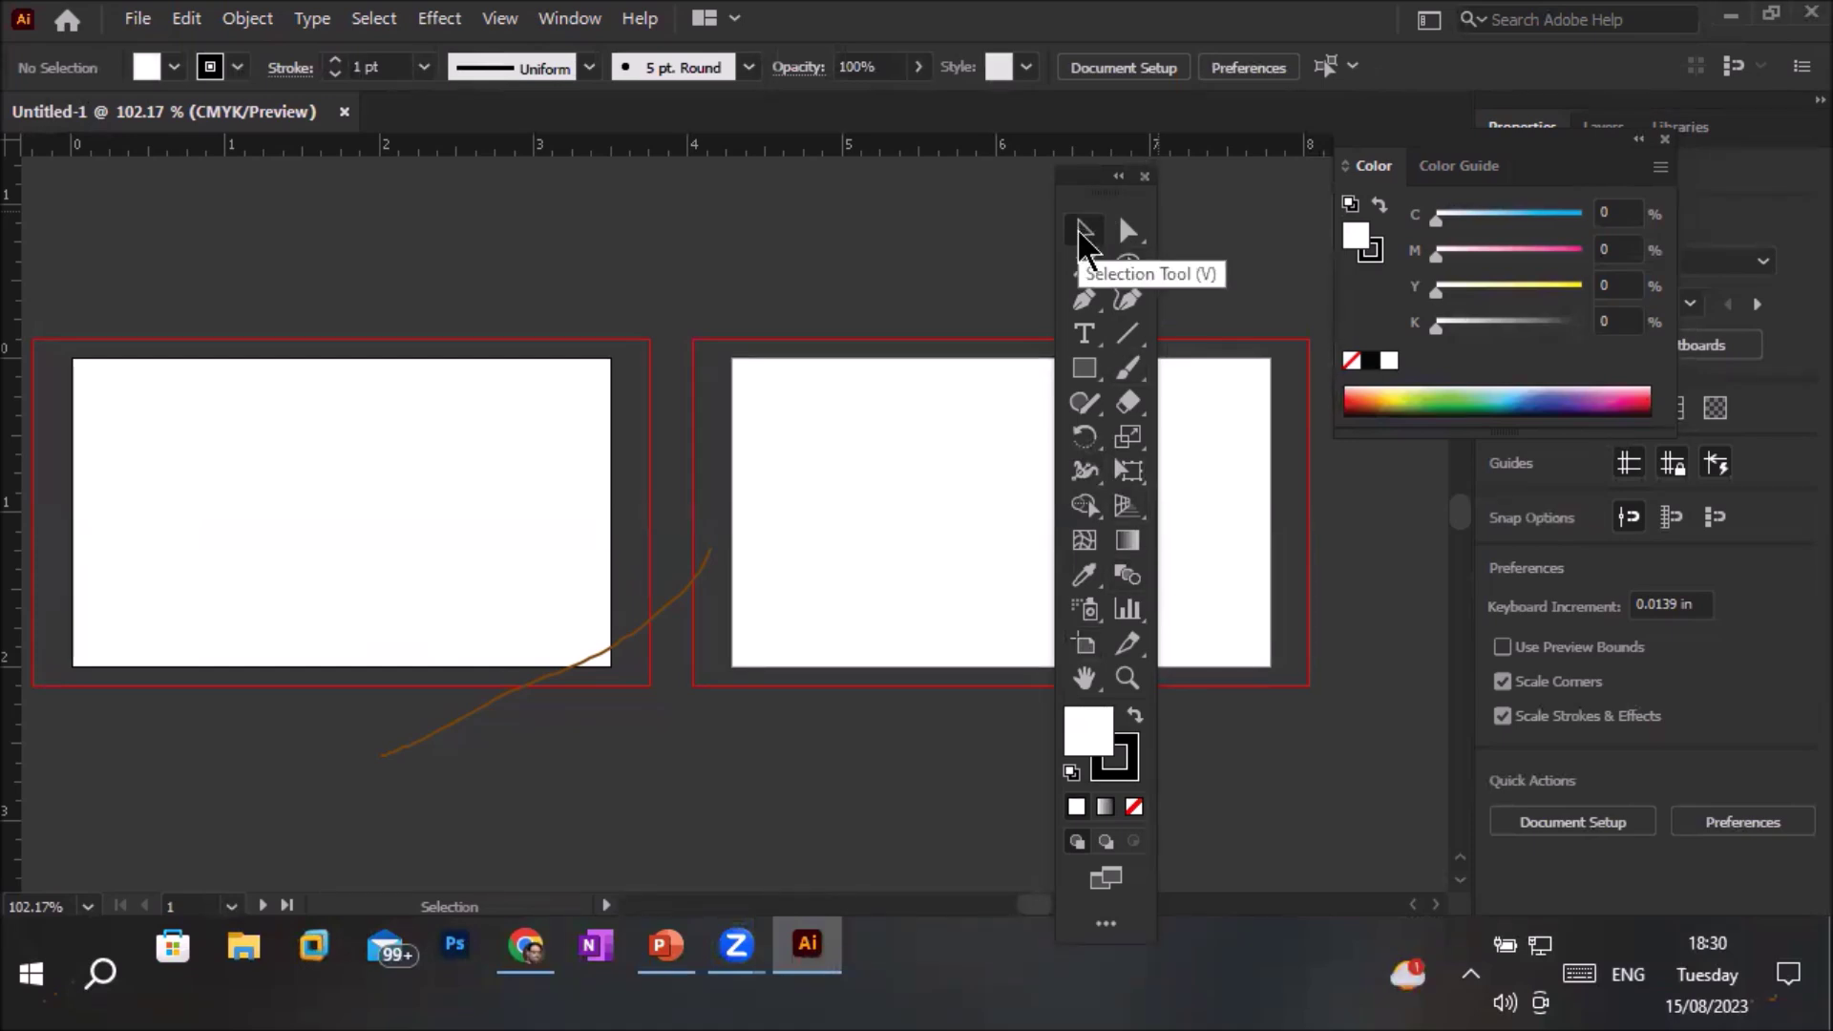
left_click(1084, 371)
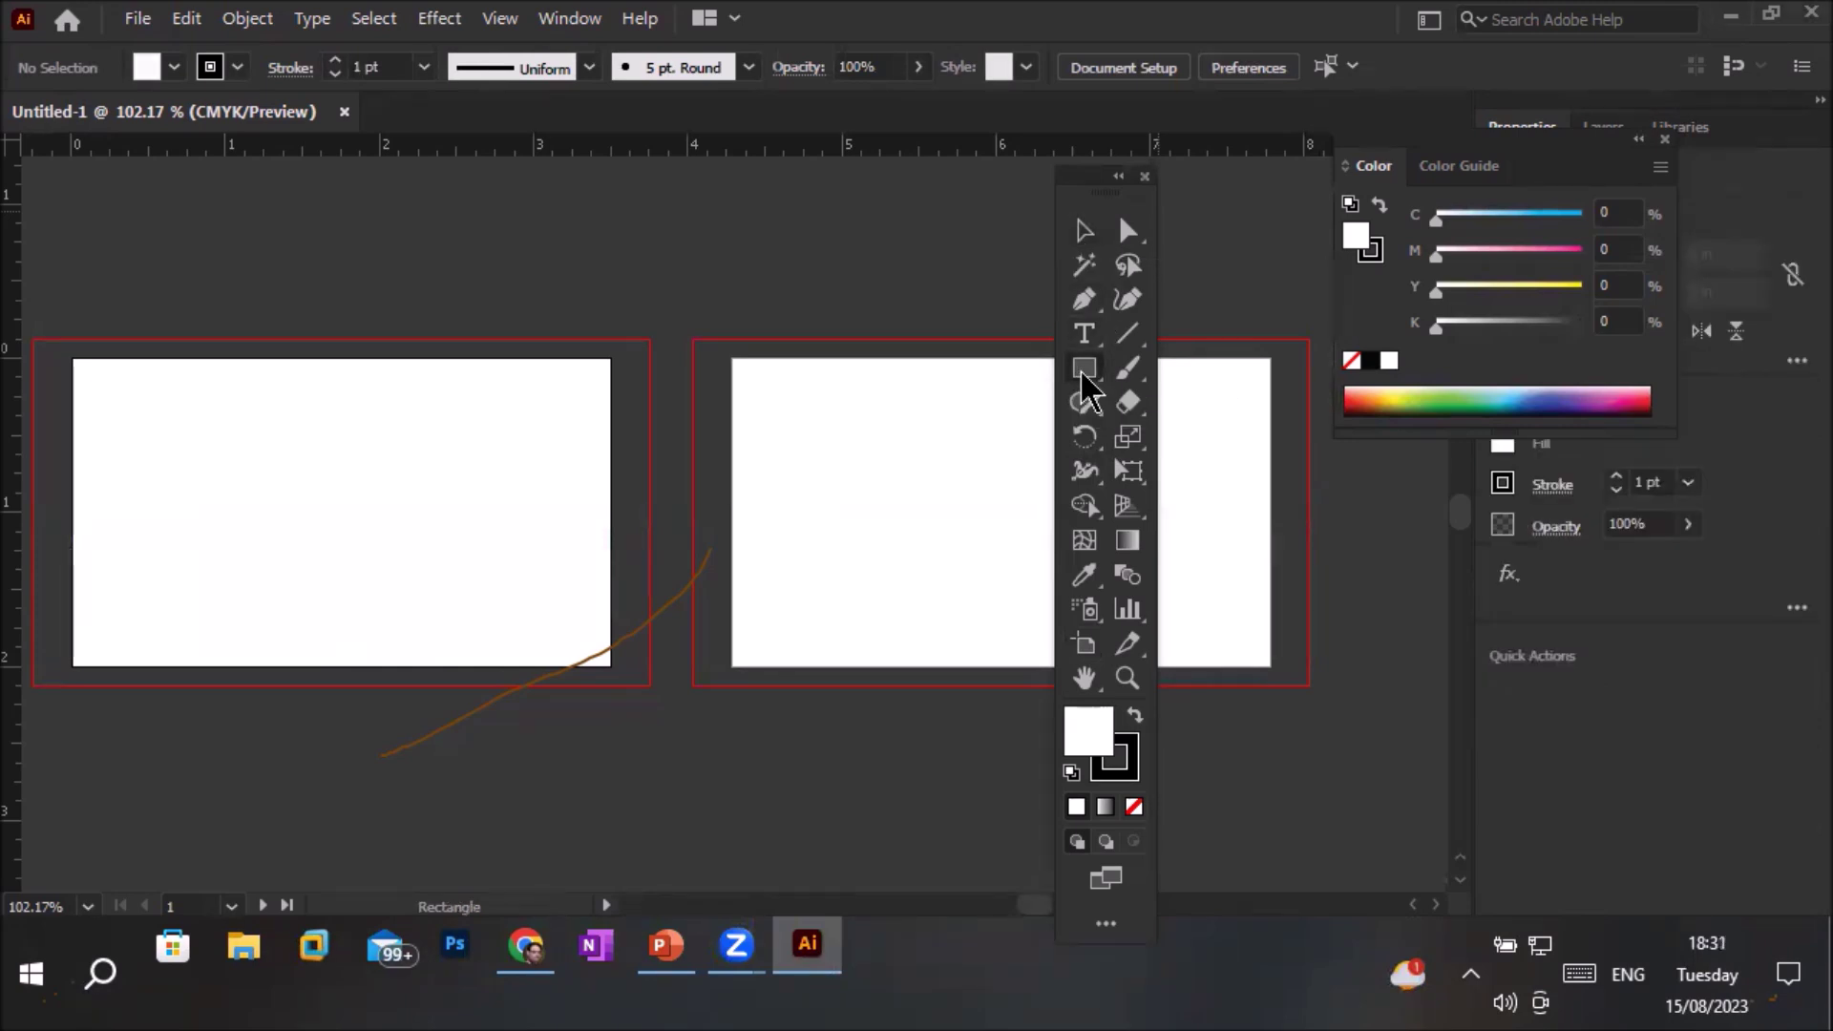
key("v")
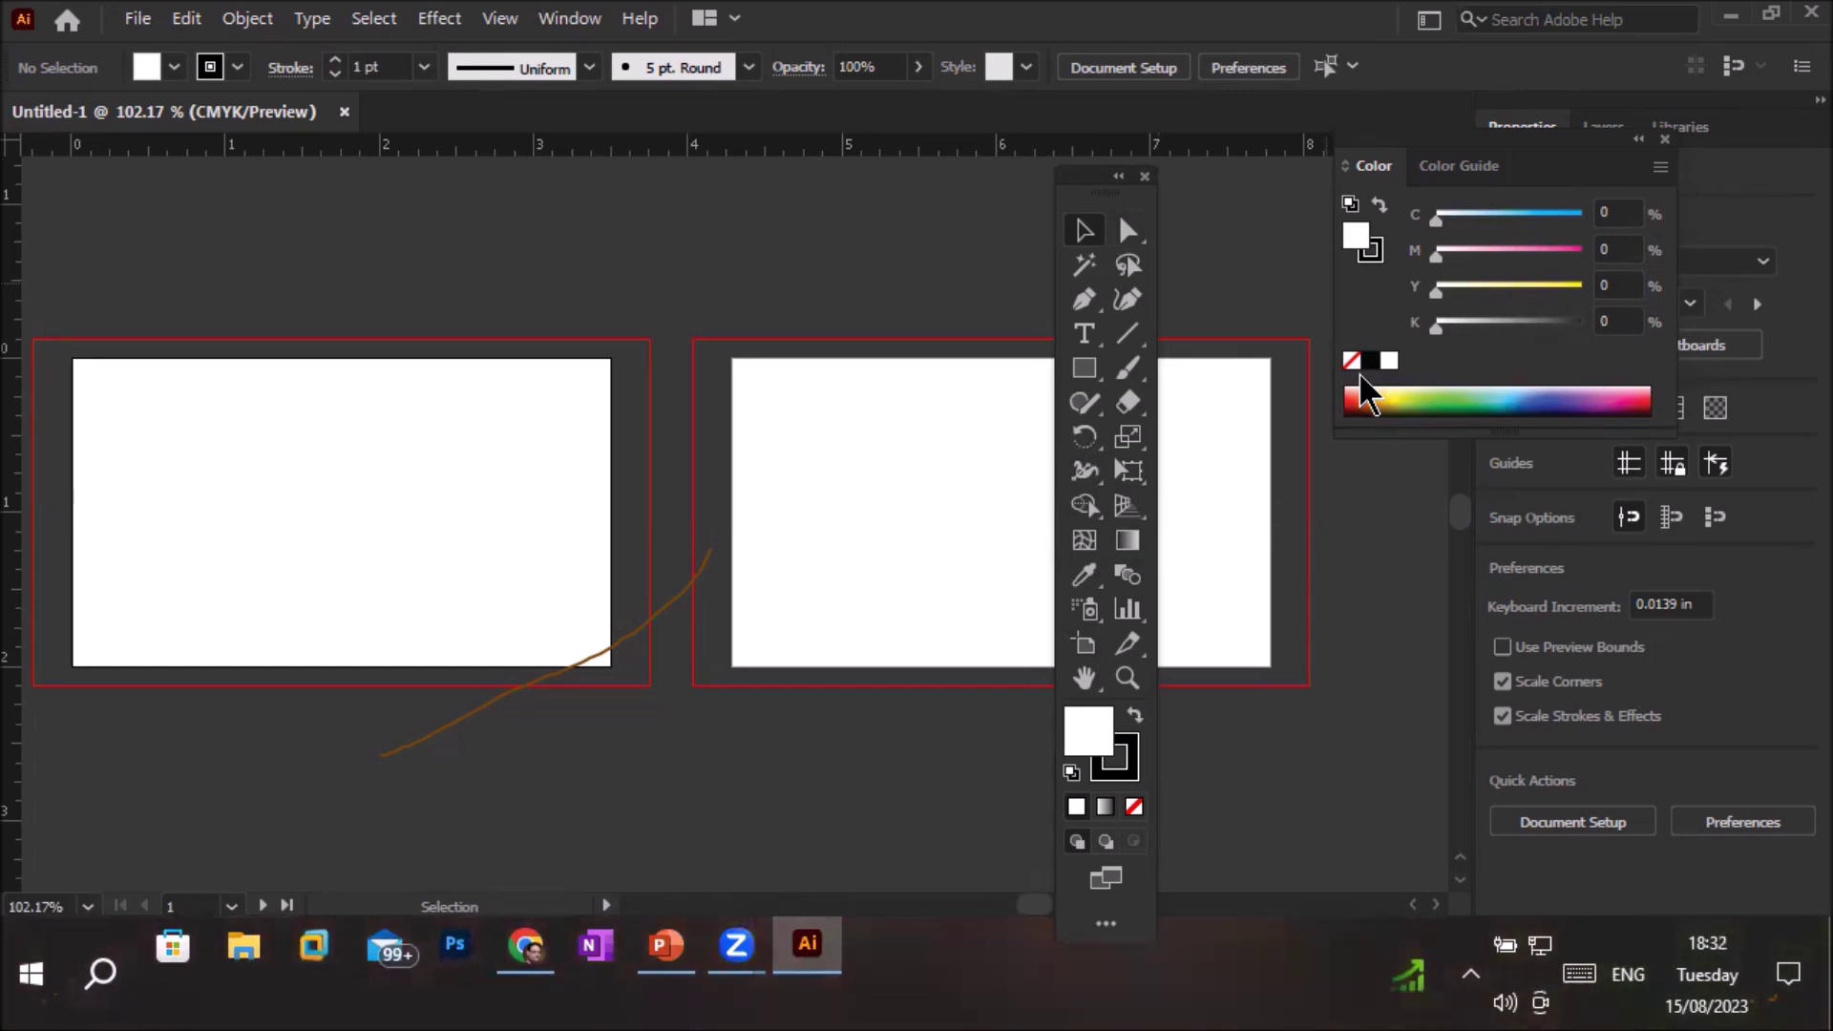
Open the Direct Selection flyout and choose the Magic Wand tool
left_click(1127, 232)
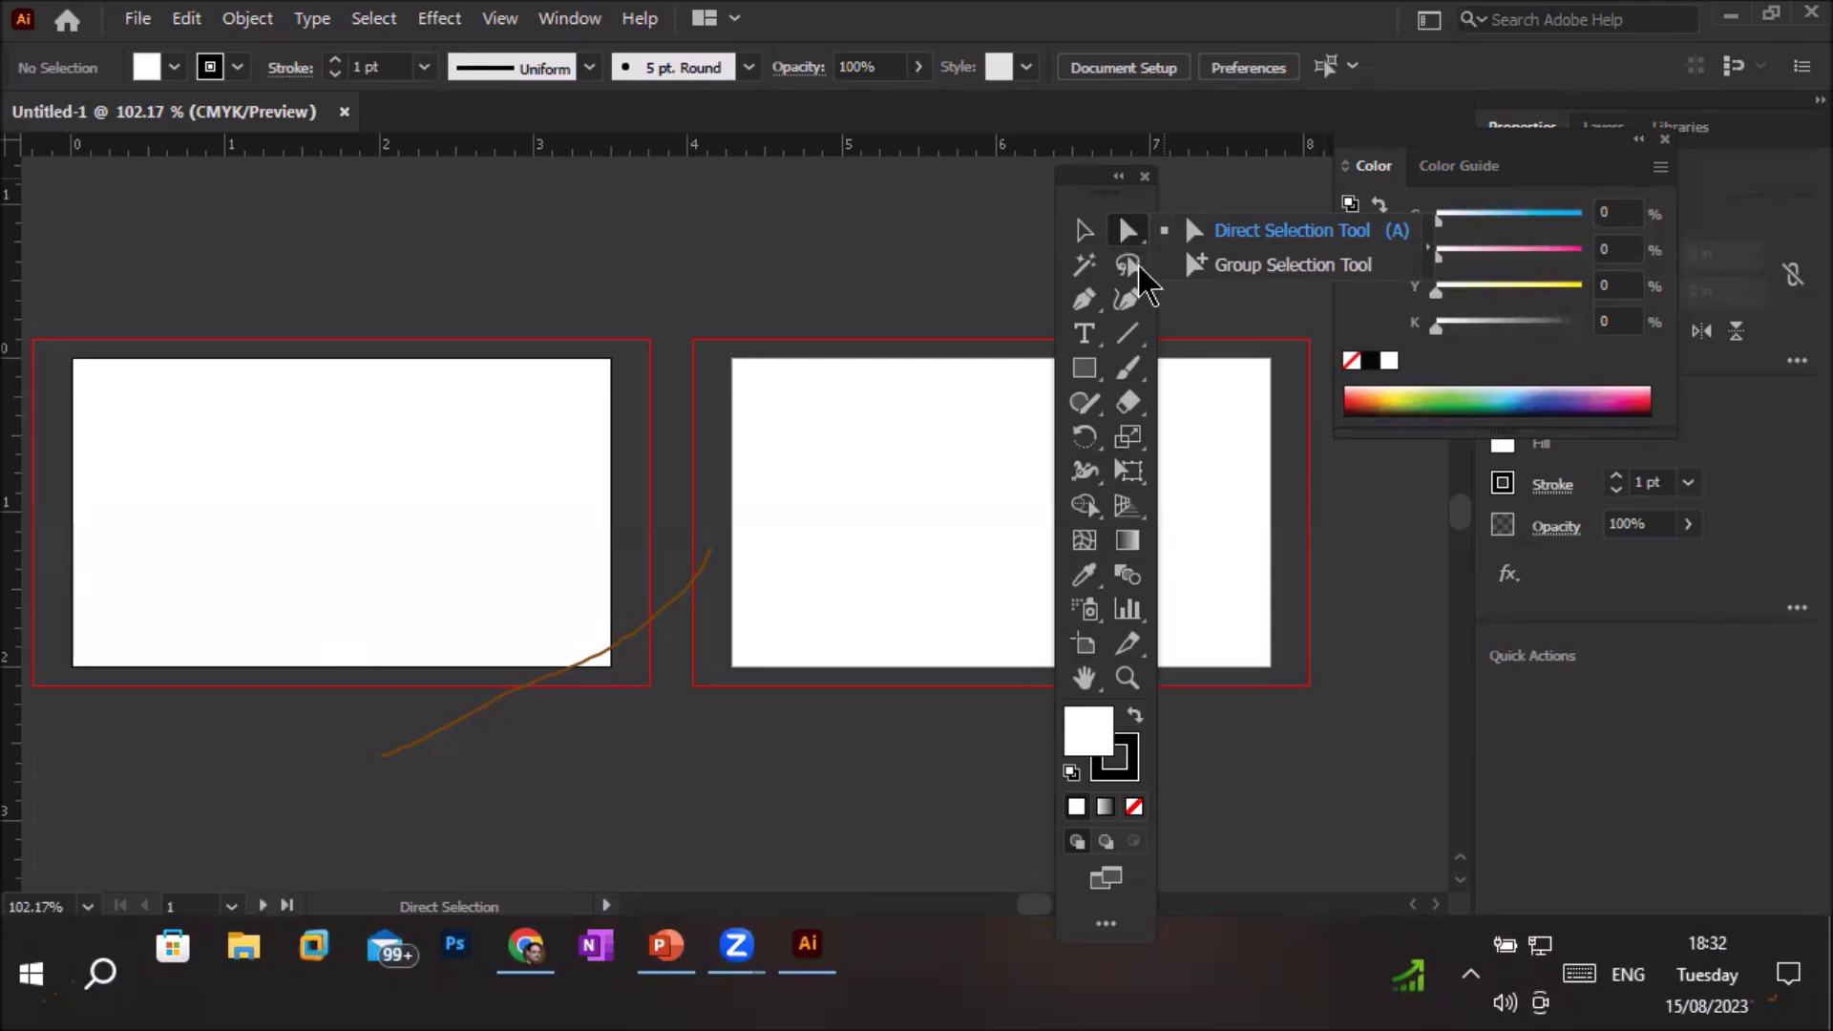
left_click(1085, 268)
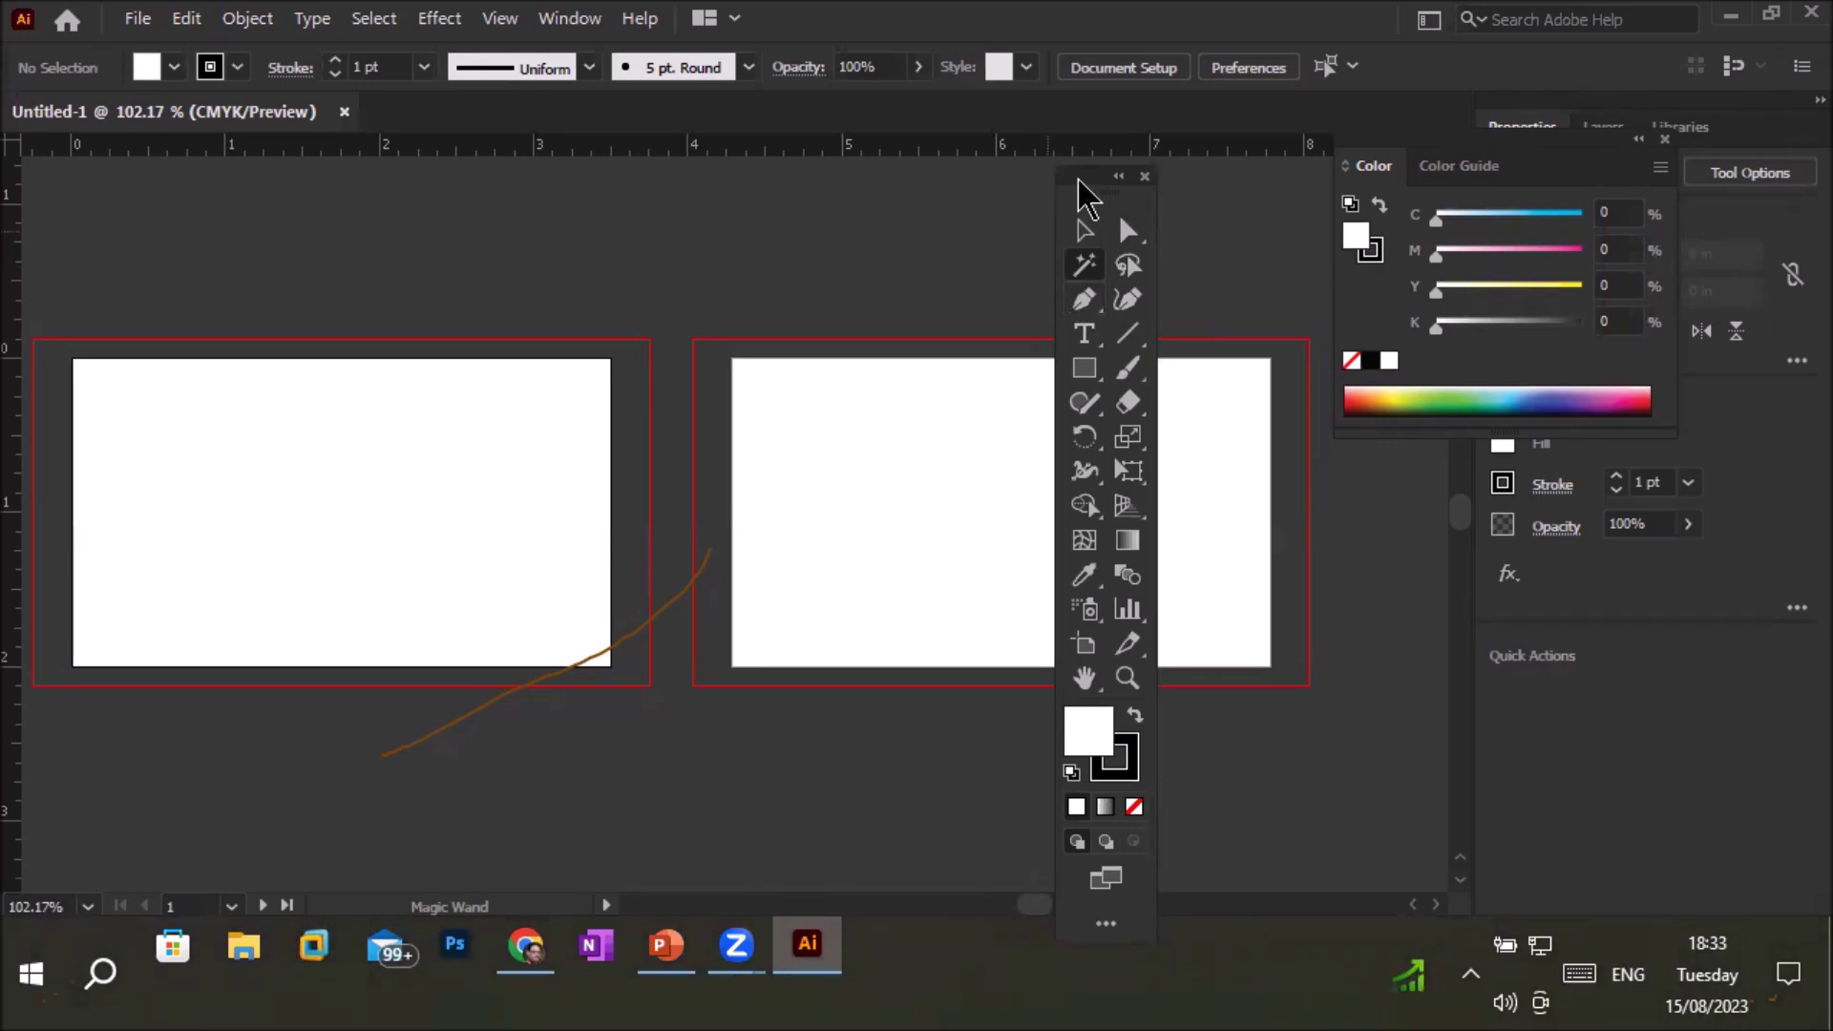
Dock the floating tools panel at the left edge, then float it again clear of the right artboard
left_click_drag(1078, 181, 1045, 185)
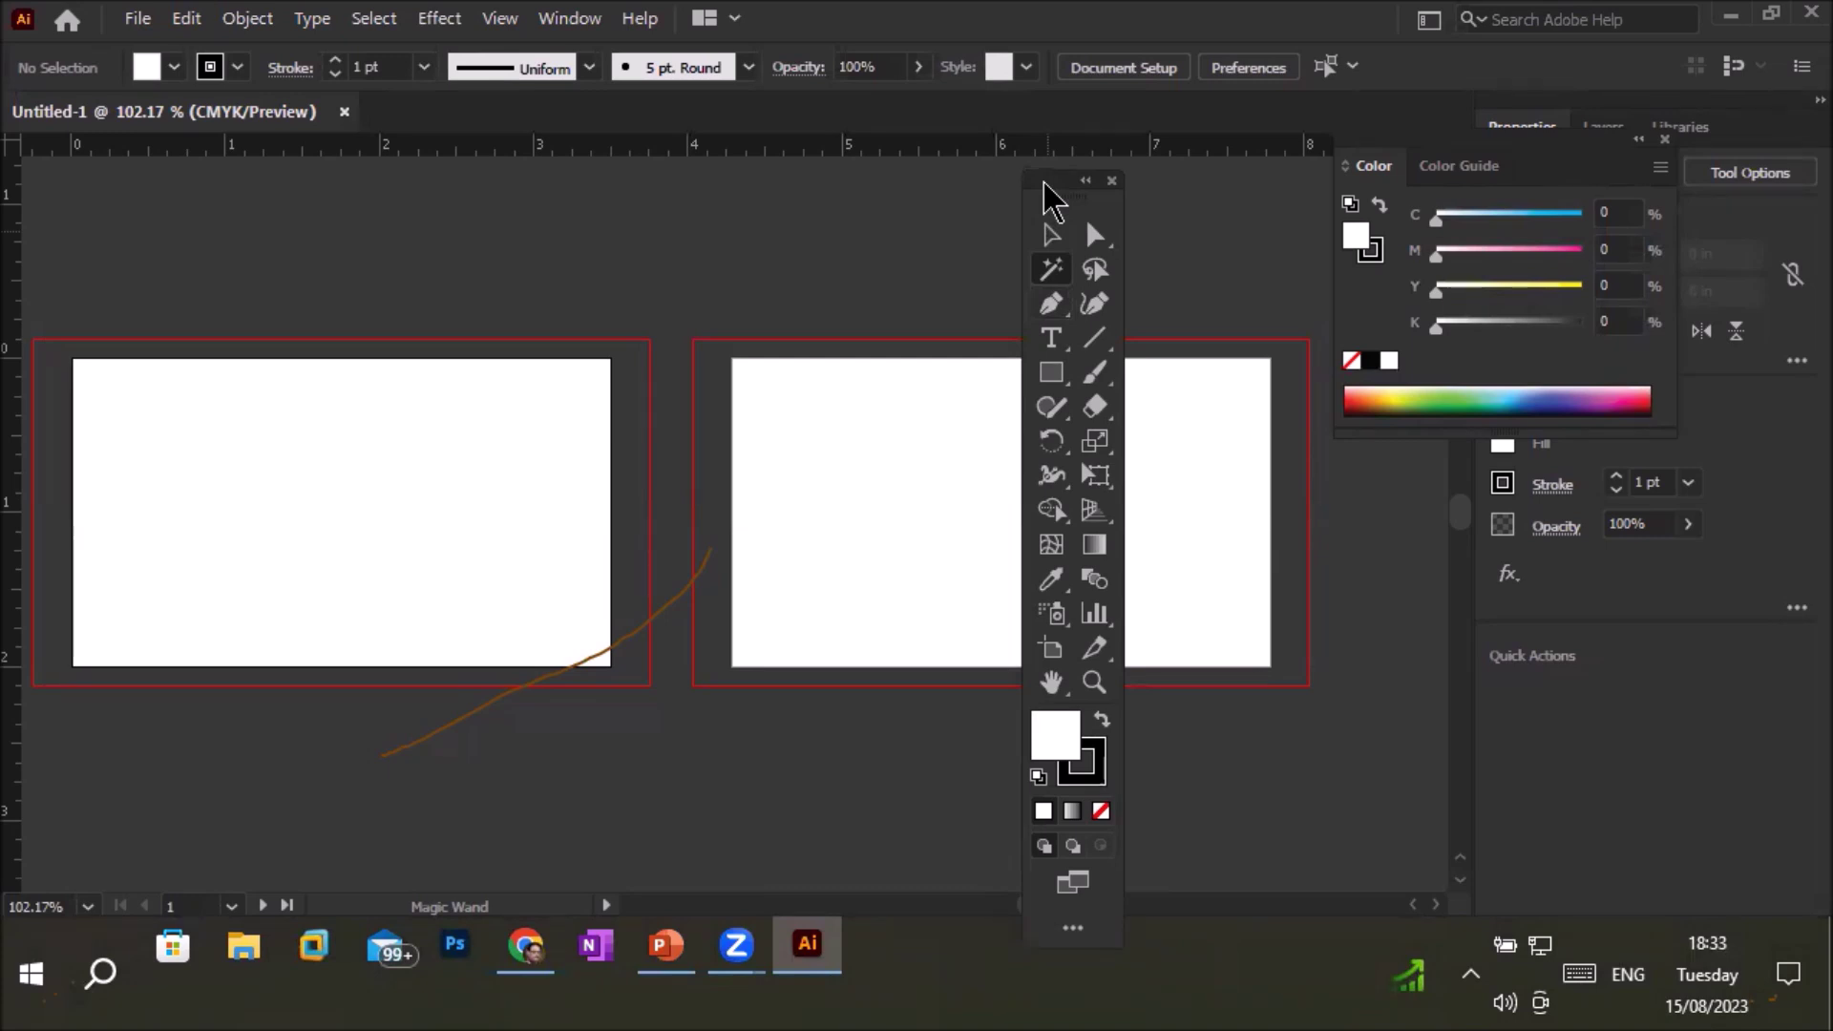
left_click_drag(1043, 184, 4, 187)
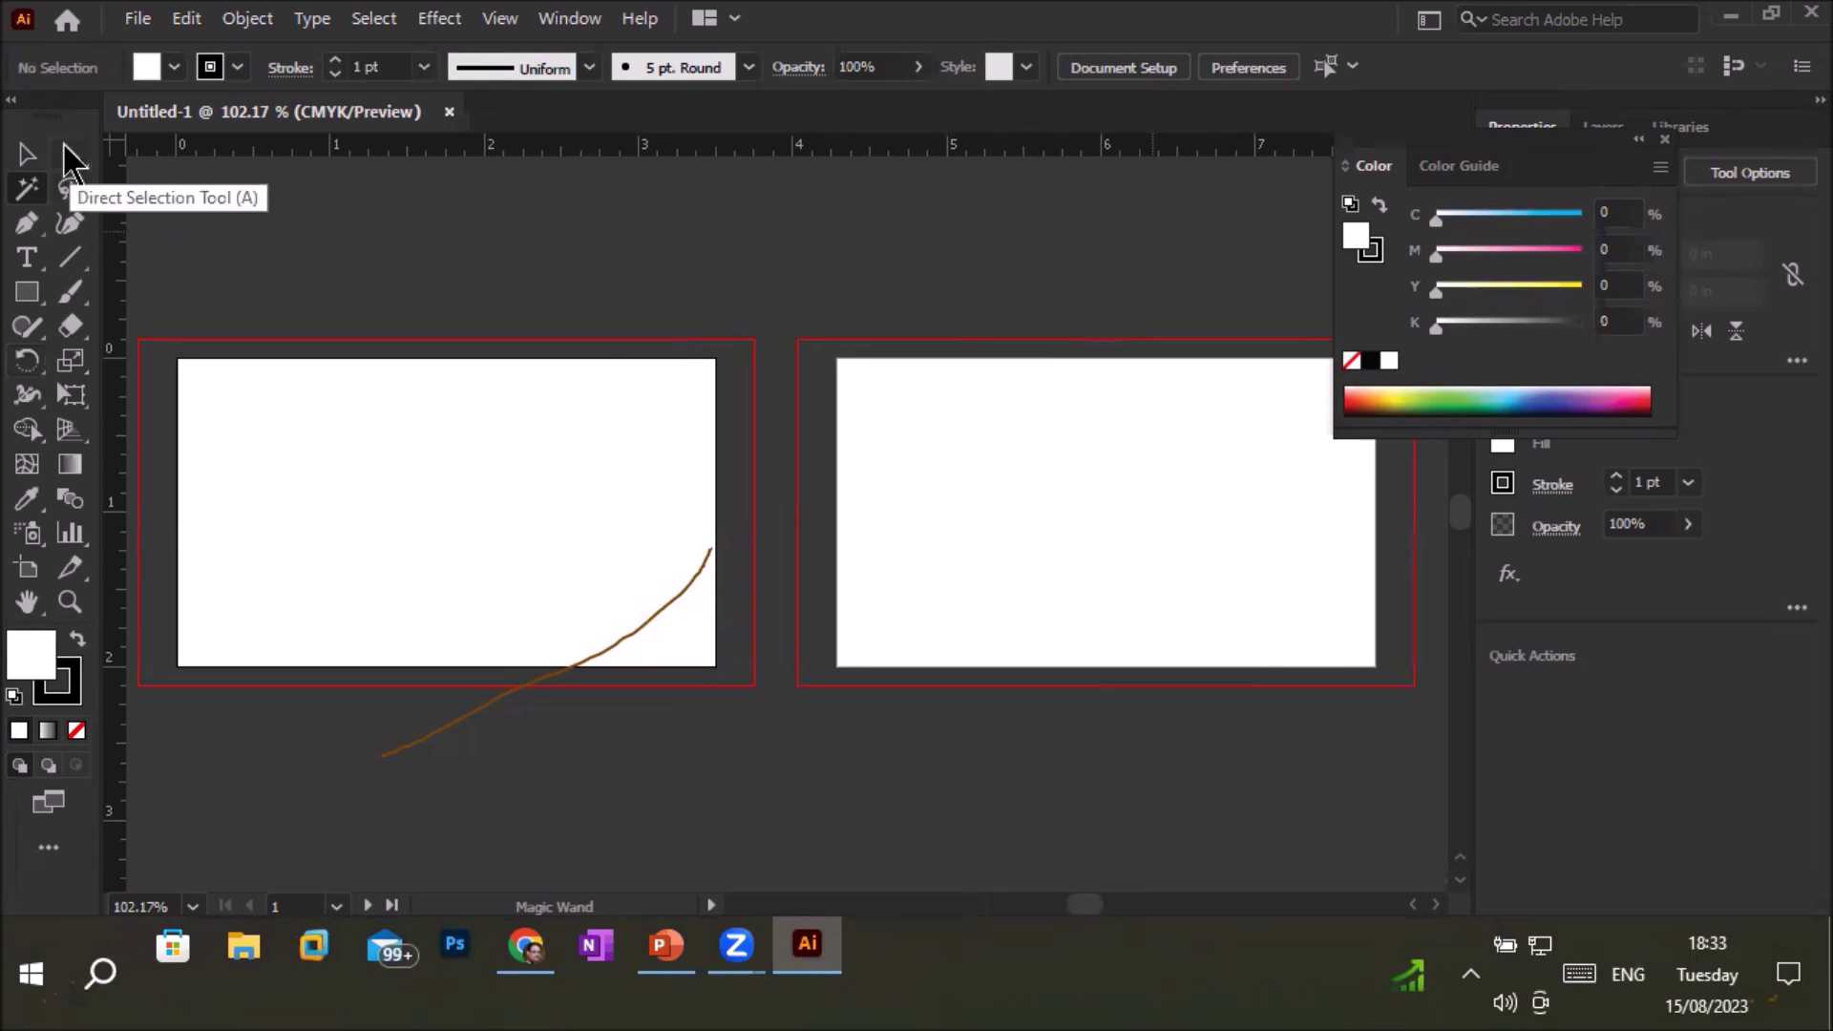
left_click_drag(47, 117, 1013, 263)
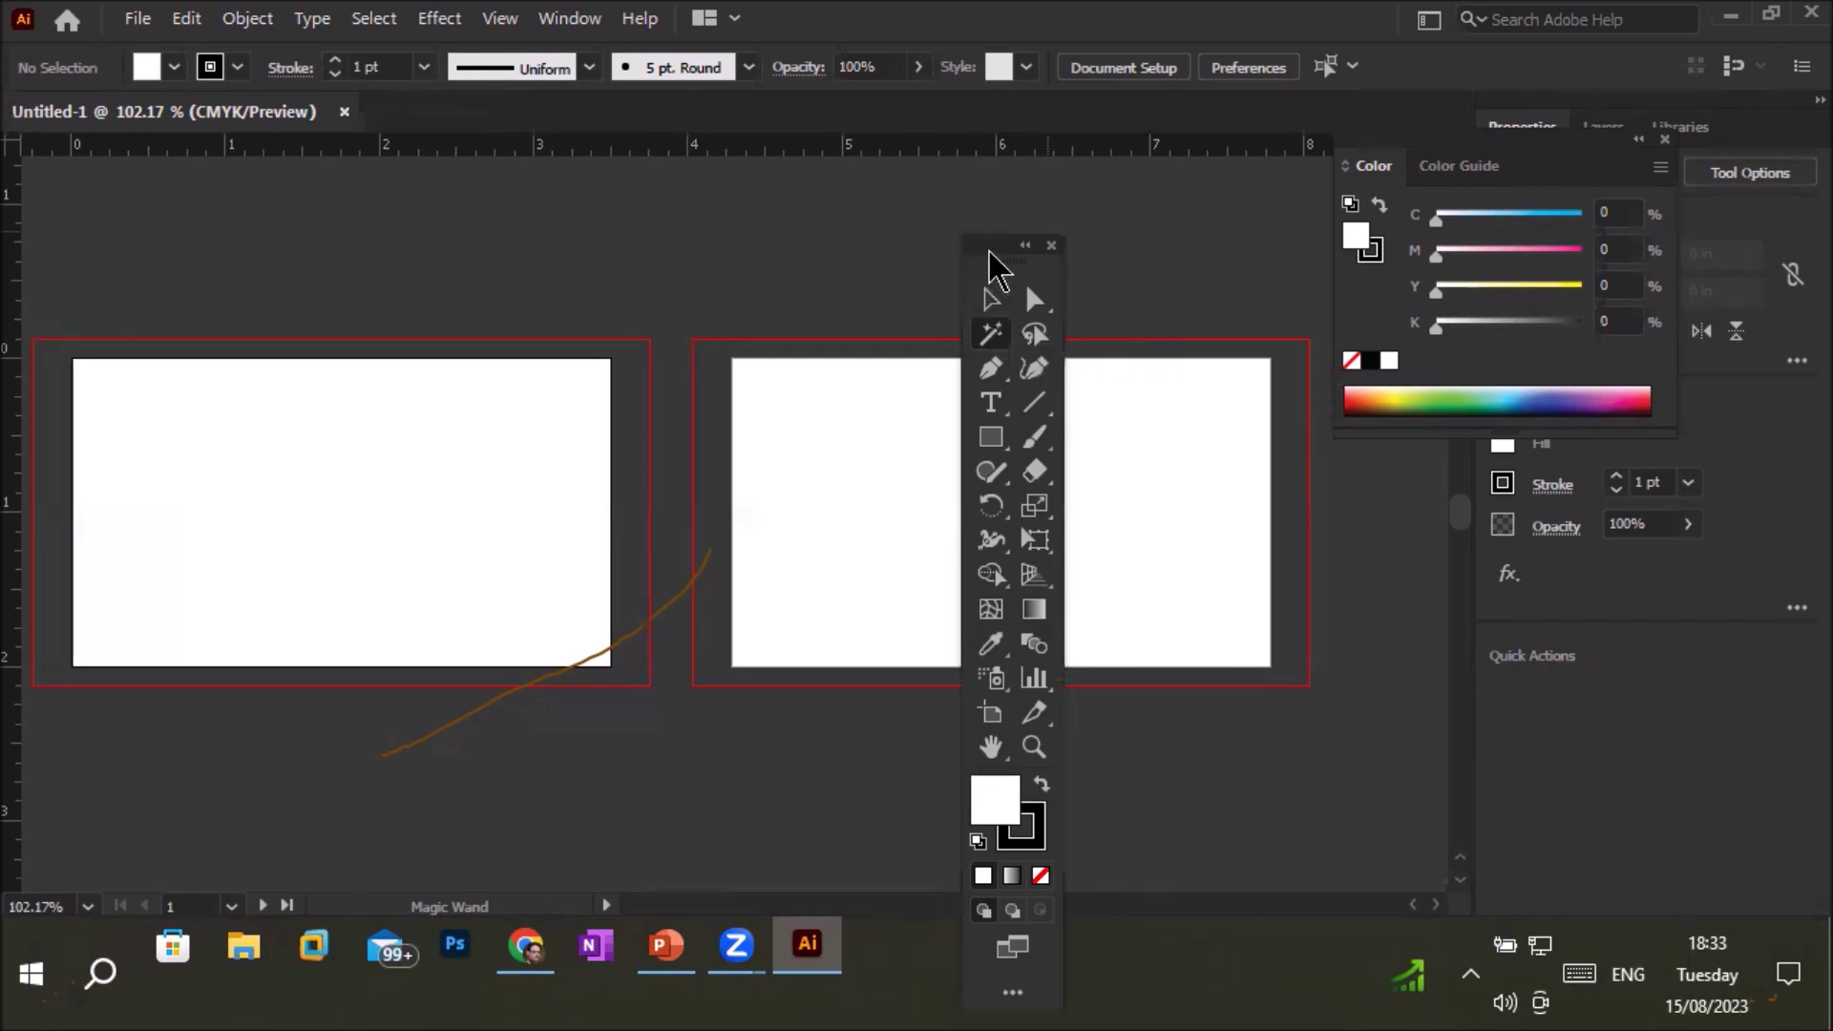
left_click_drag(989, 250, 650, 216)
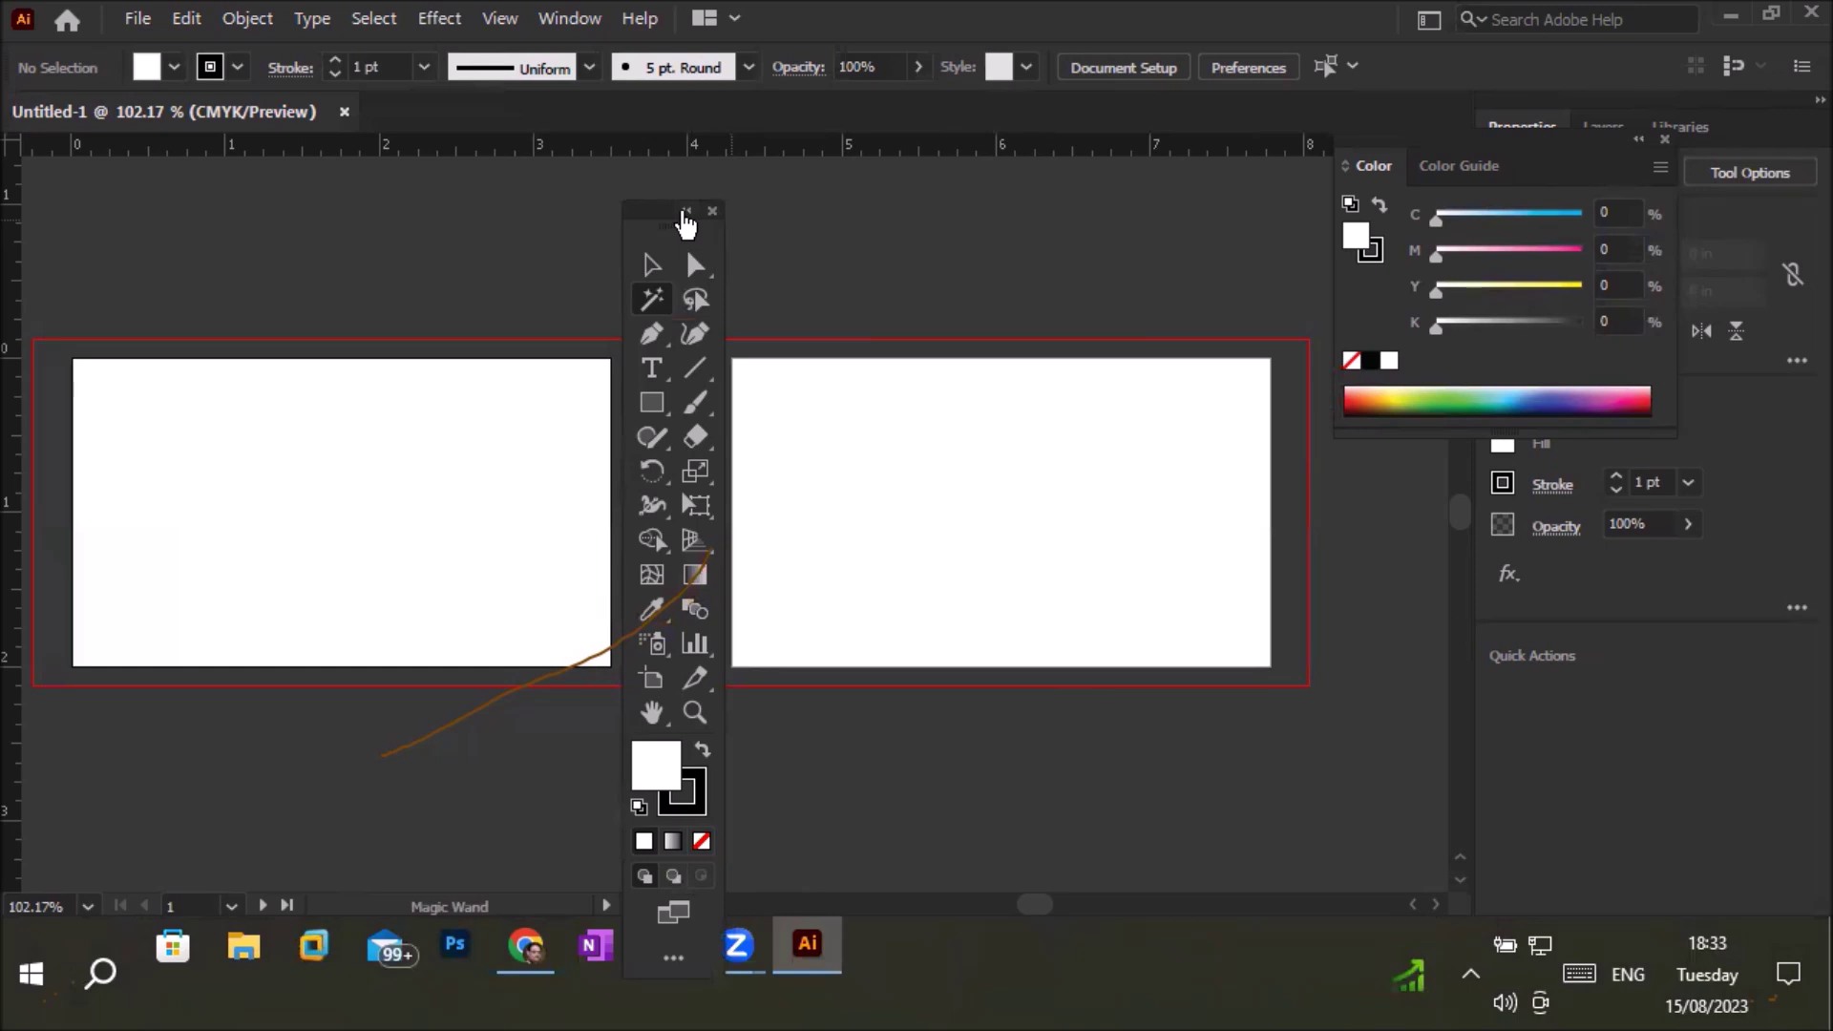
Toggle the floating tools panel between one and two columns several times, then close it
left_click(684, 211)
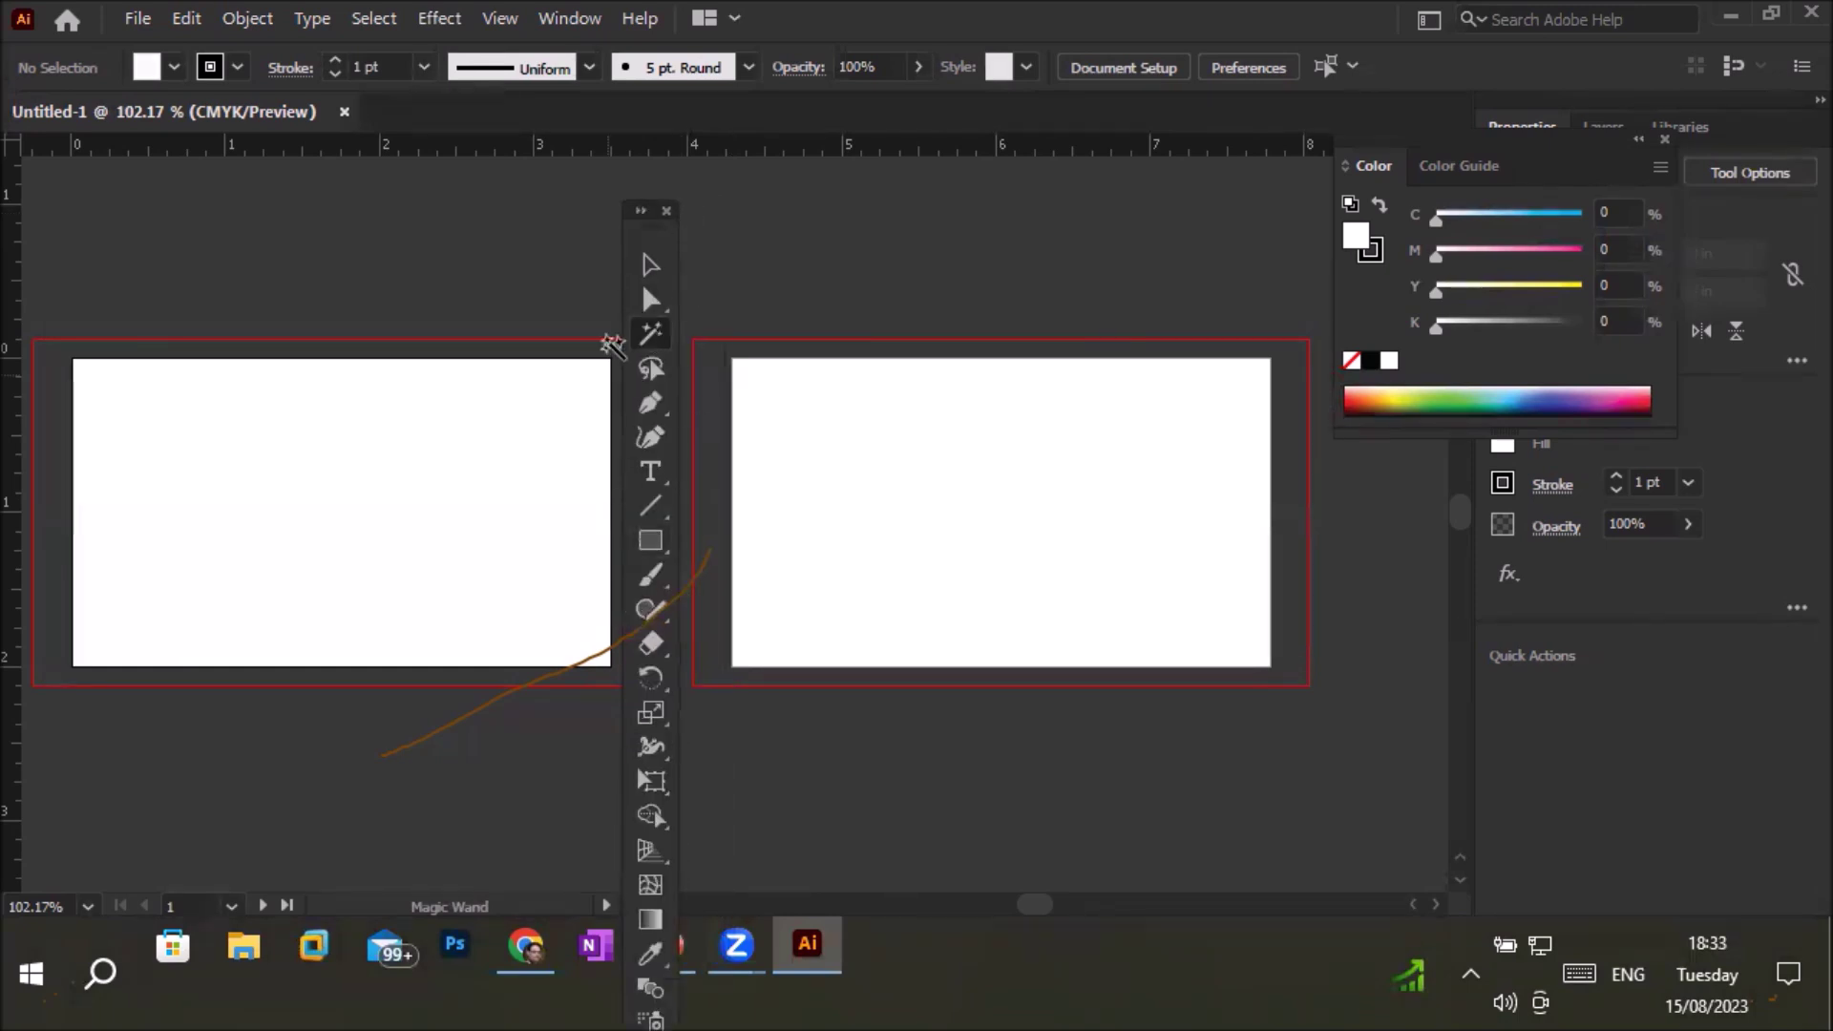
left_click(641, 211)
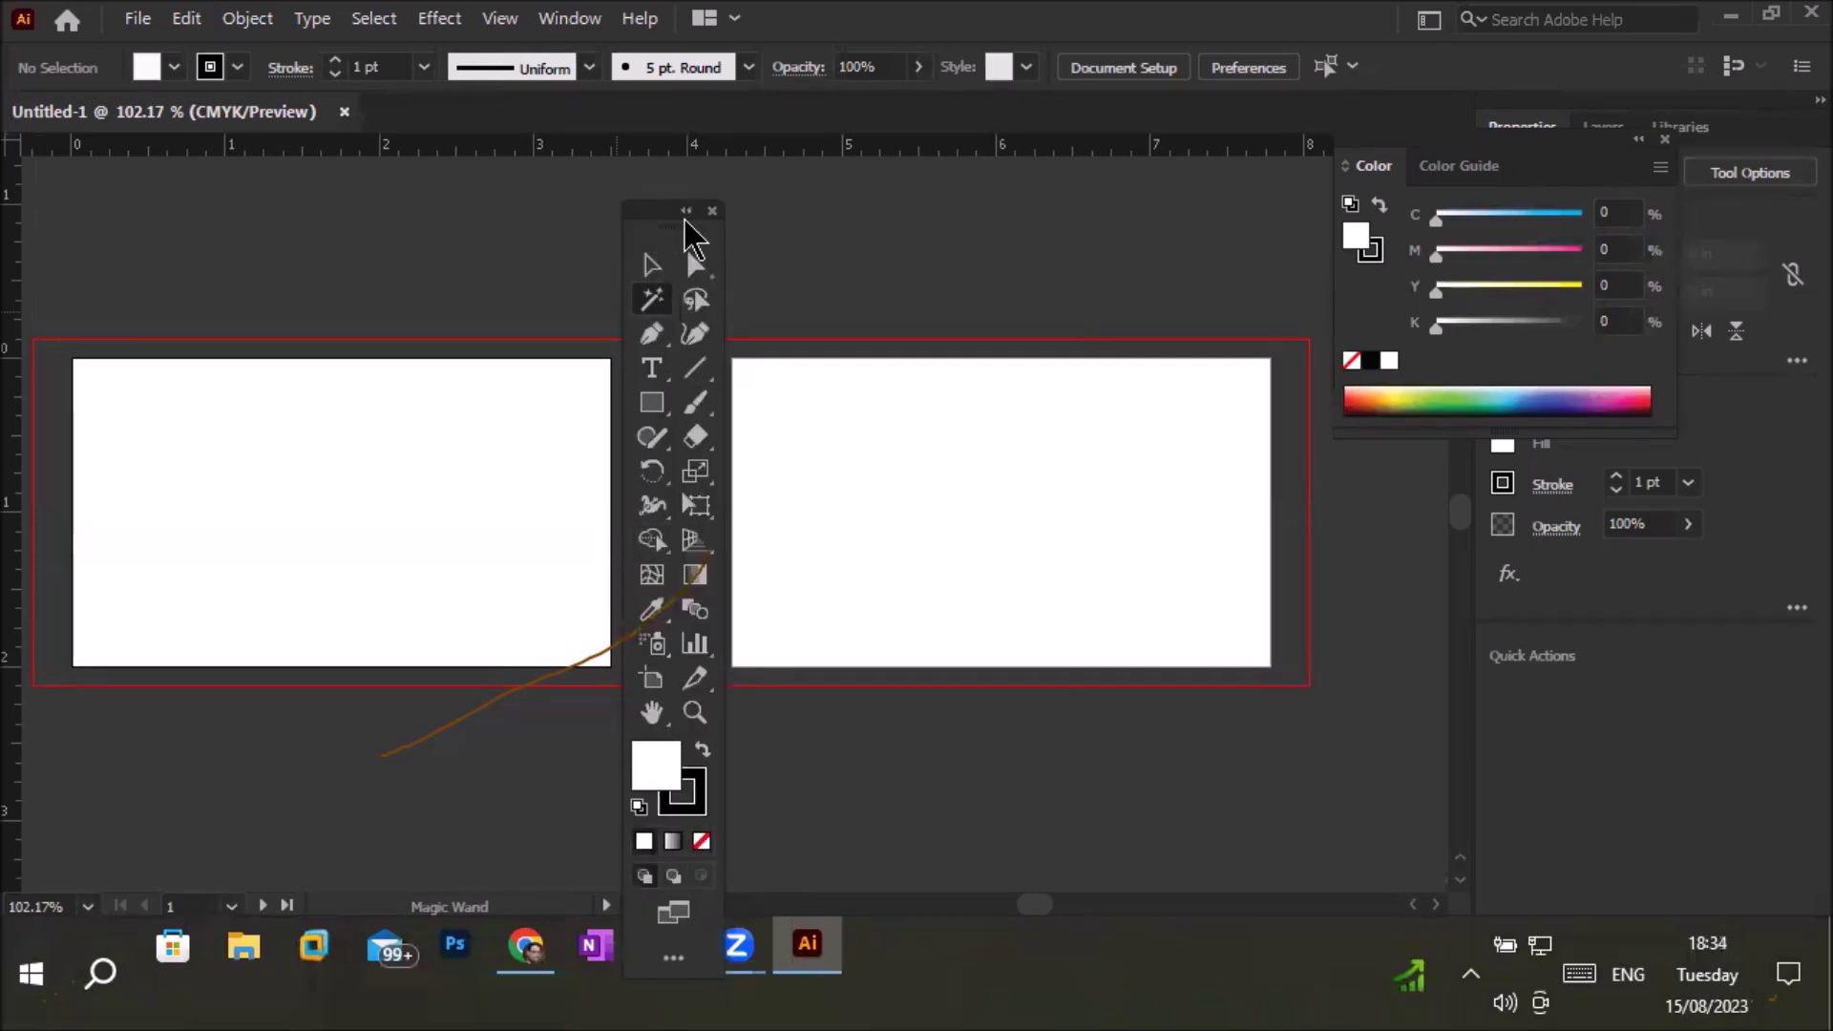
left_click(686, 211)
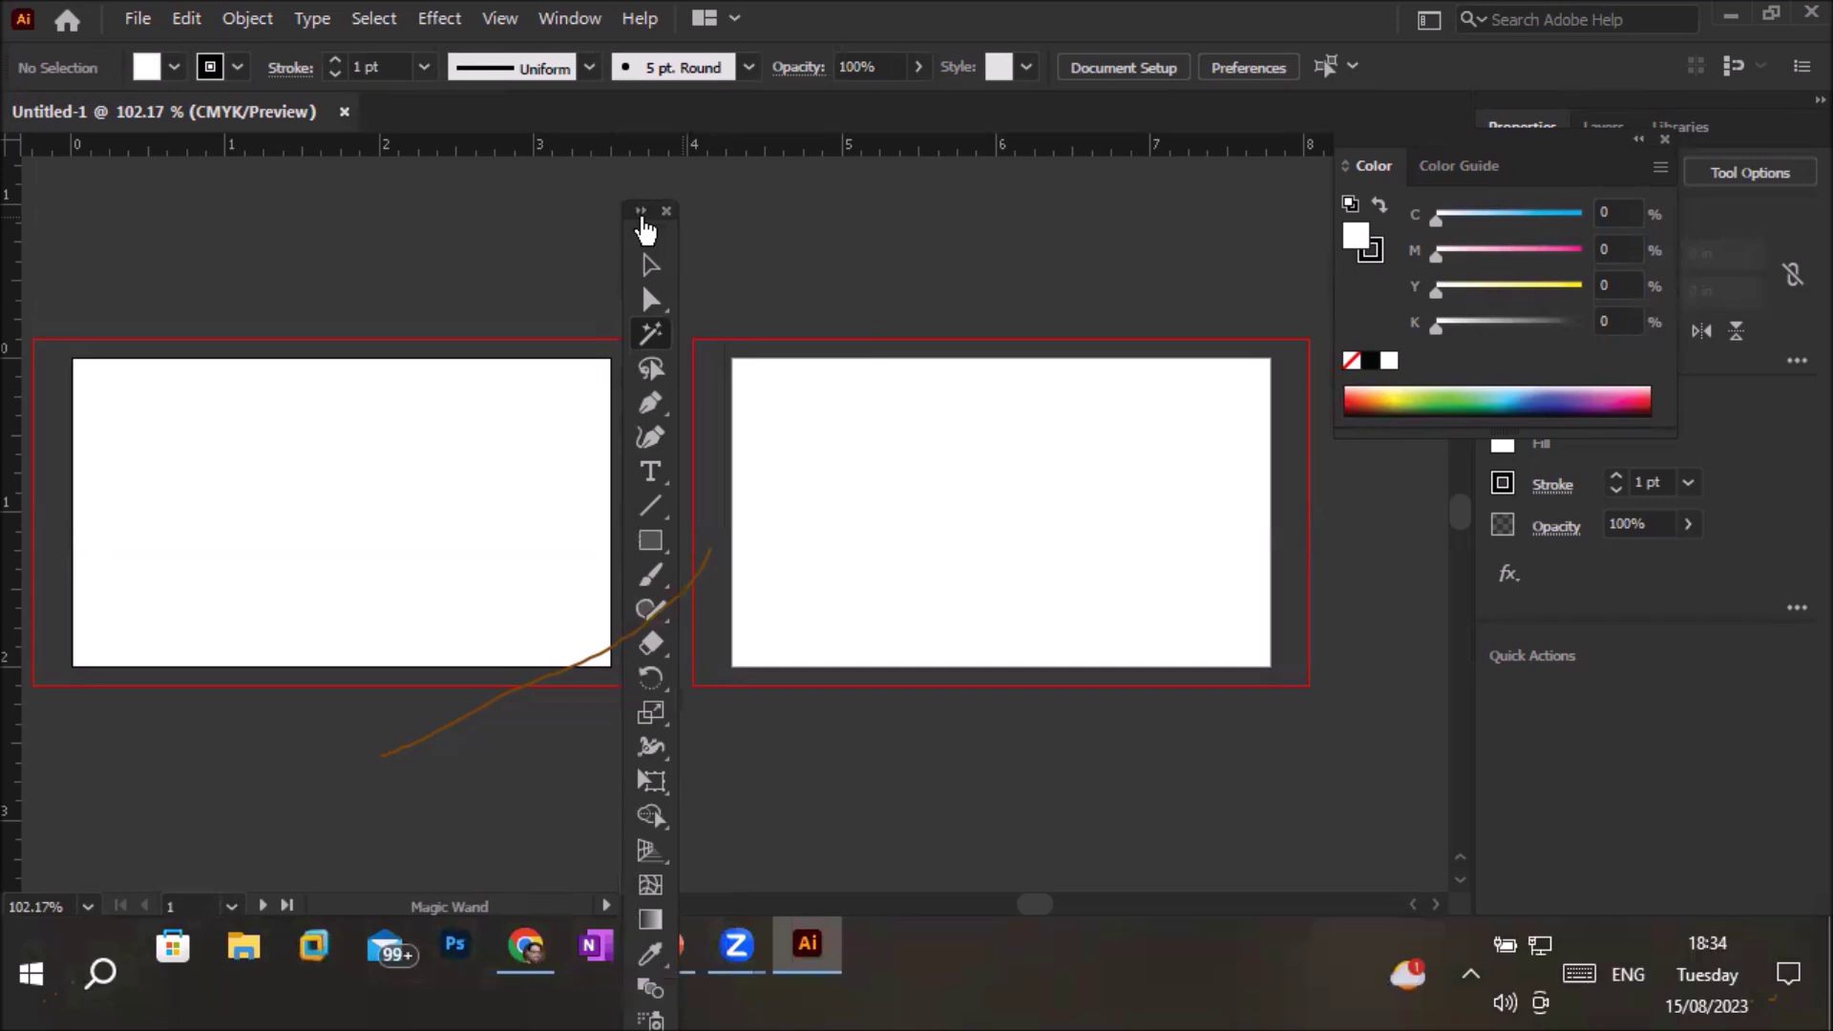
left_click(640, 211)
left_click(685, 212)
left_click(638, 214)
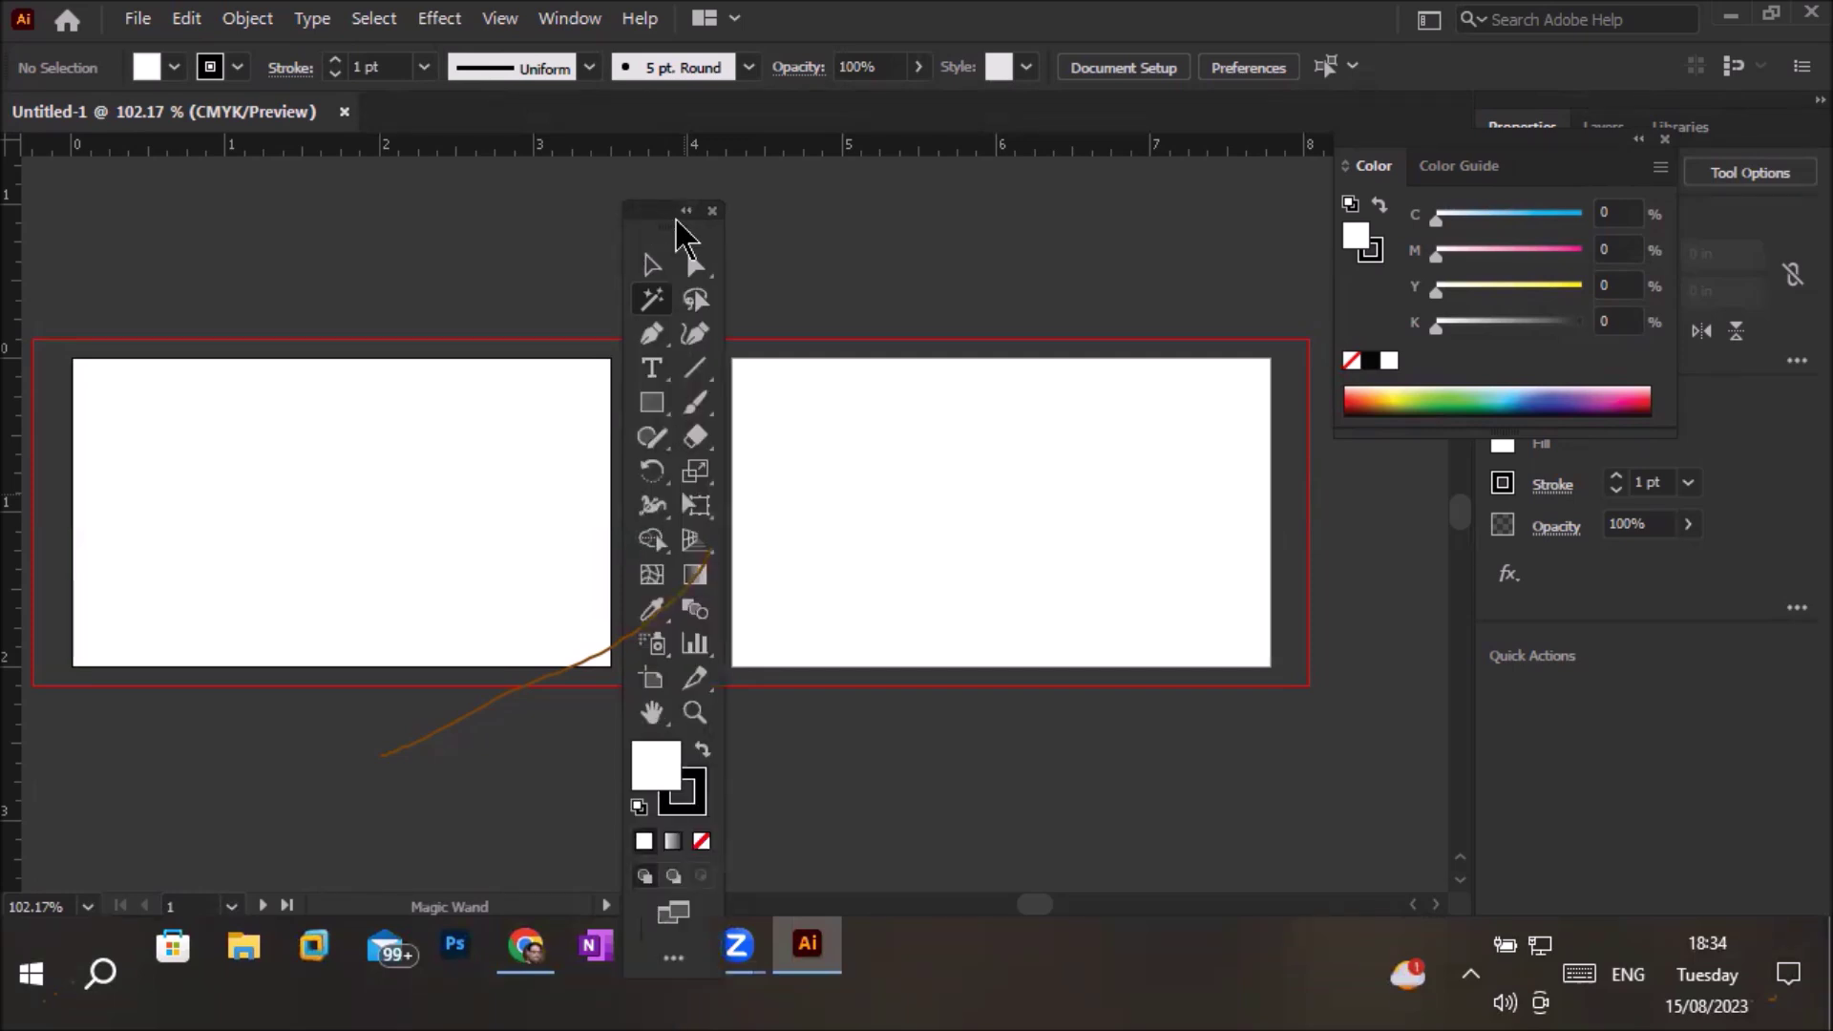
left_click(689, 212)
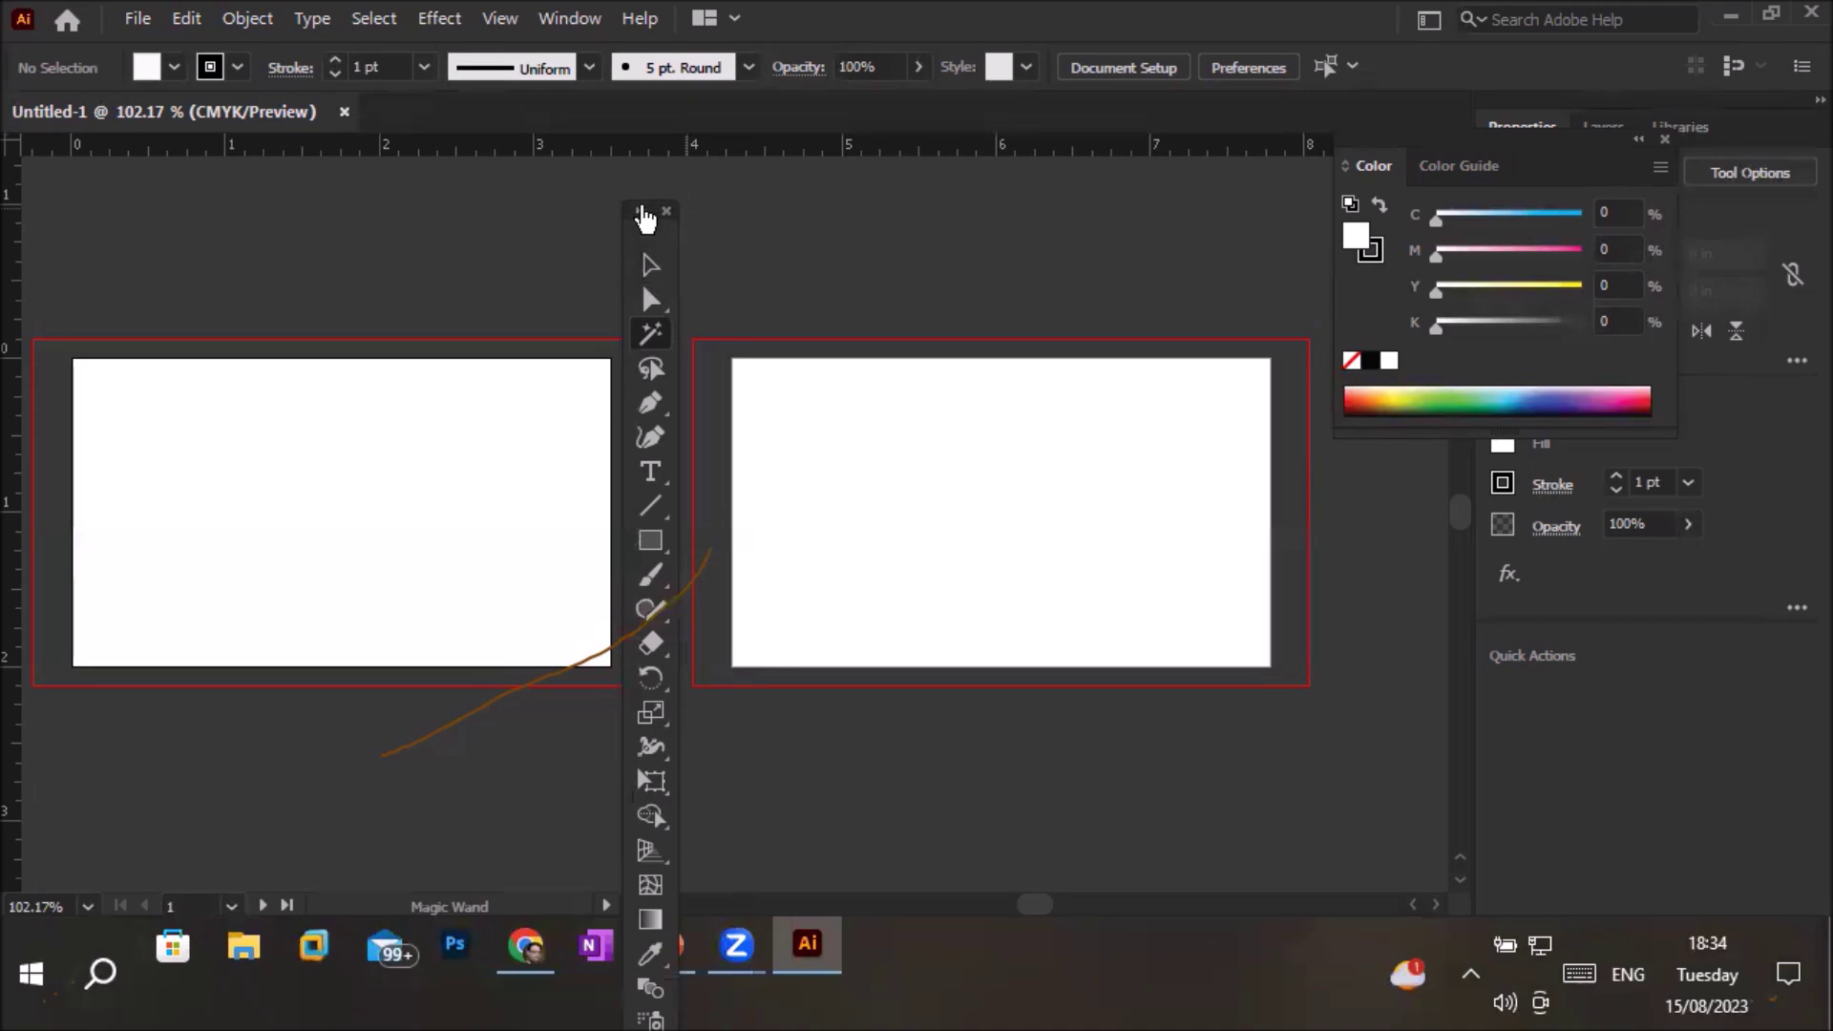
left_click(640, 211)
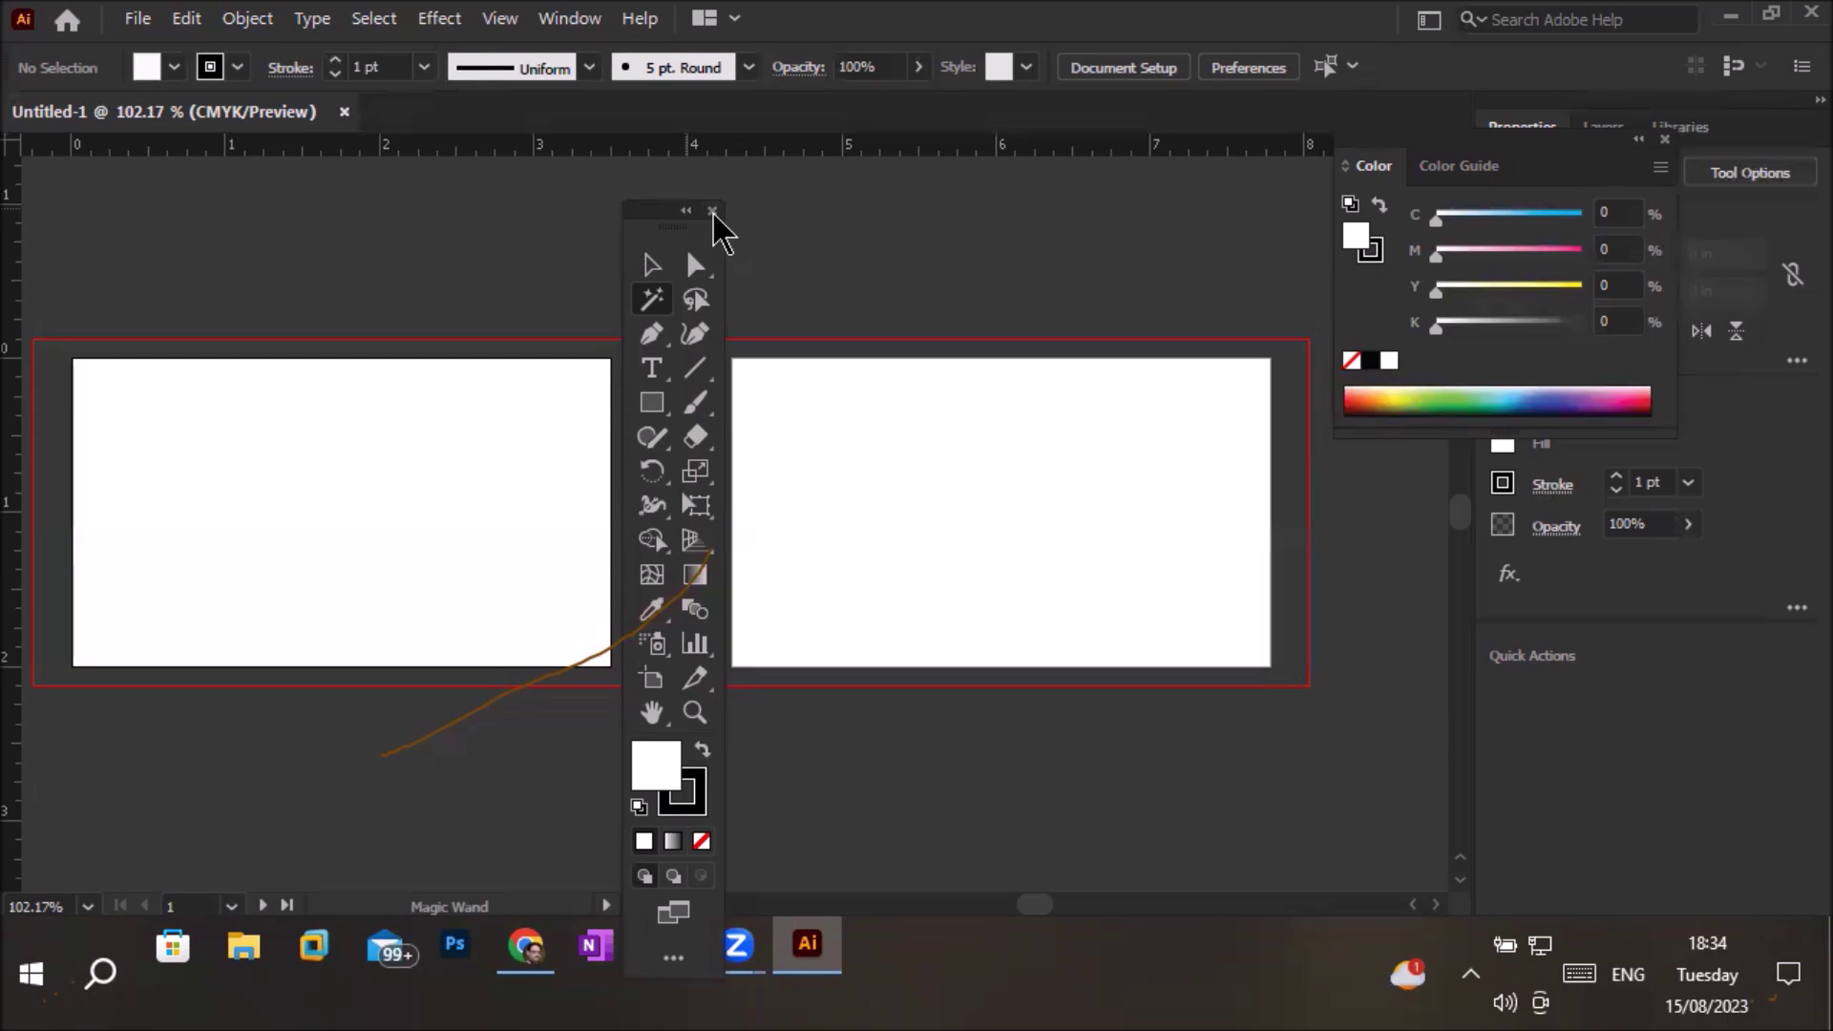
left_click(713, 211)
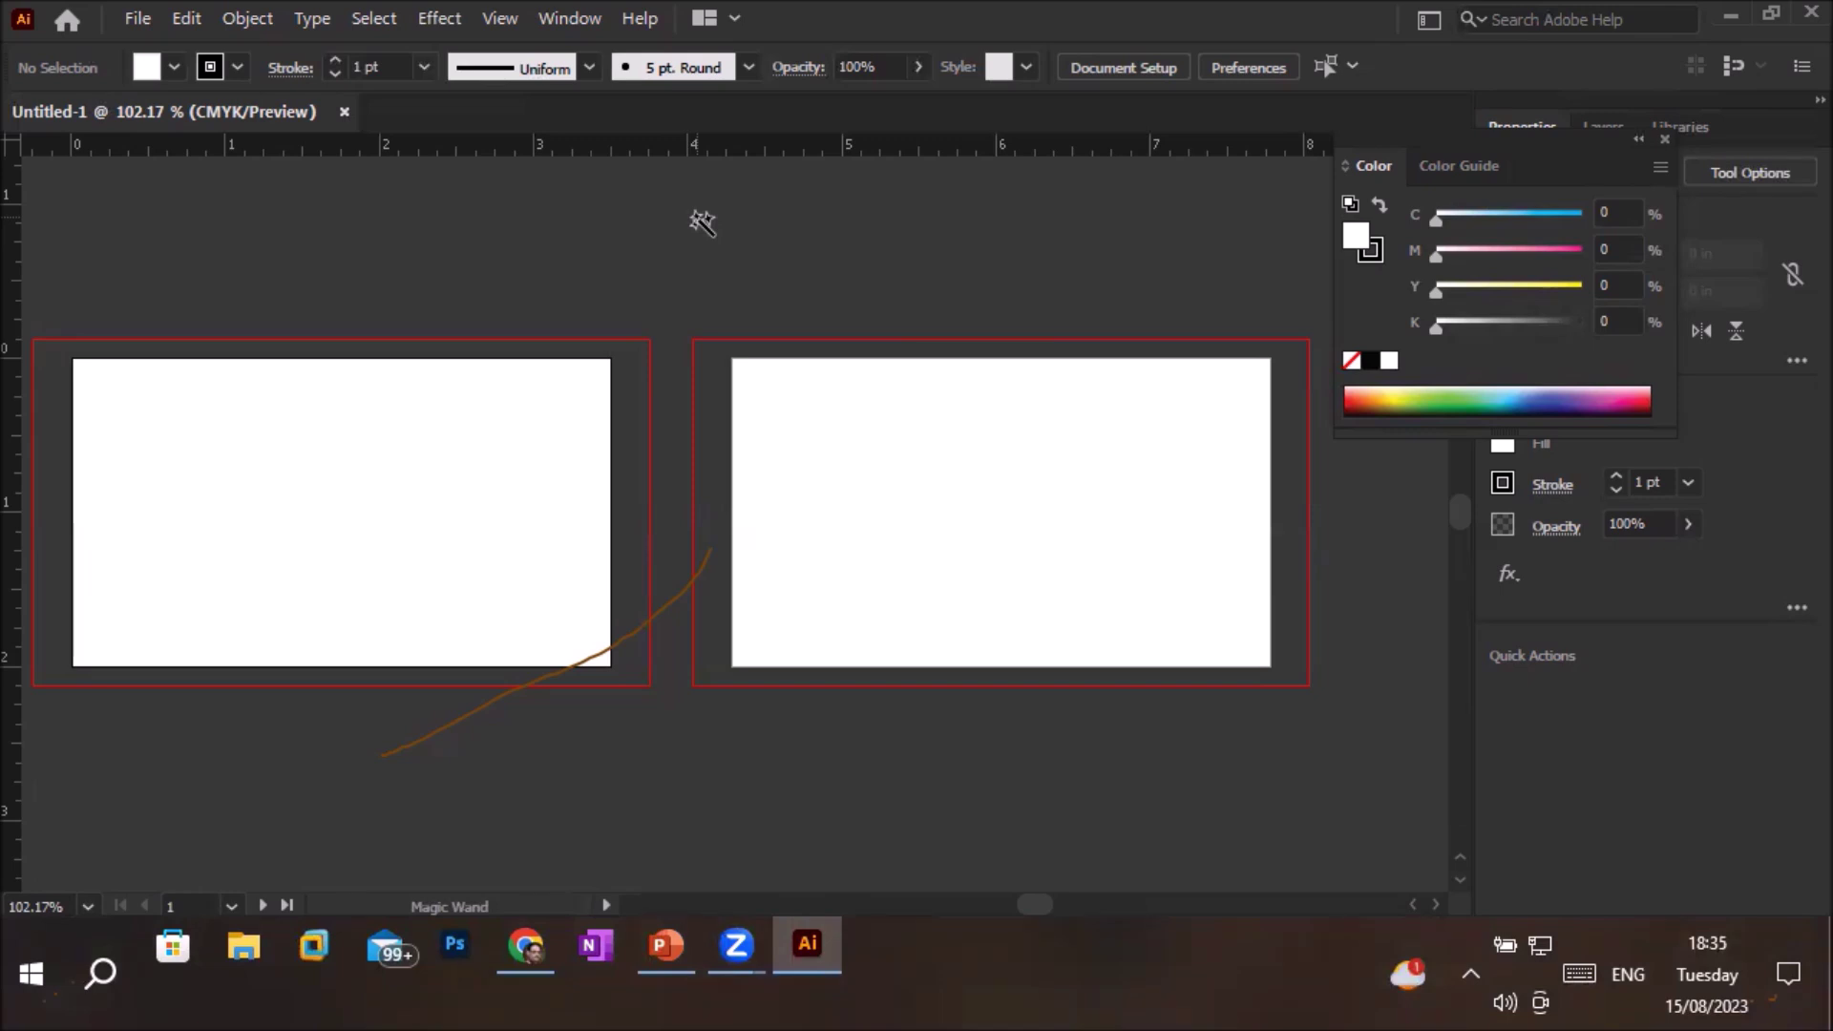
key("a")
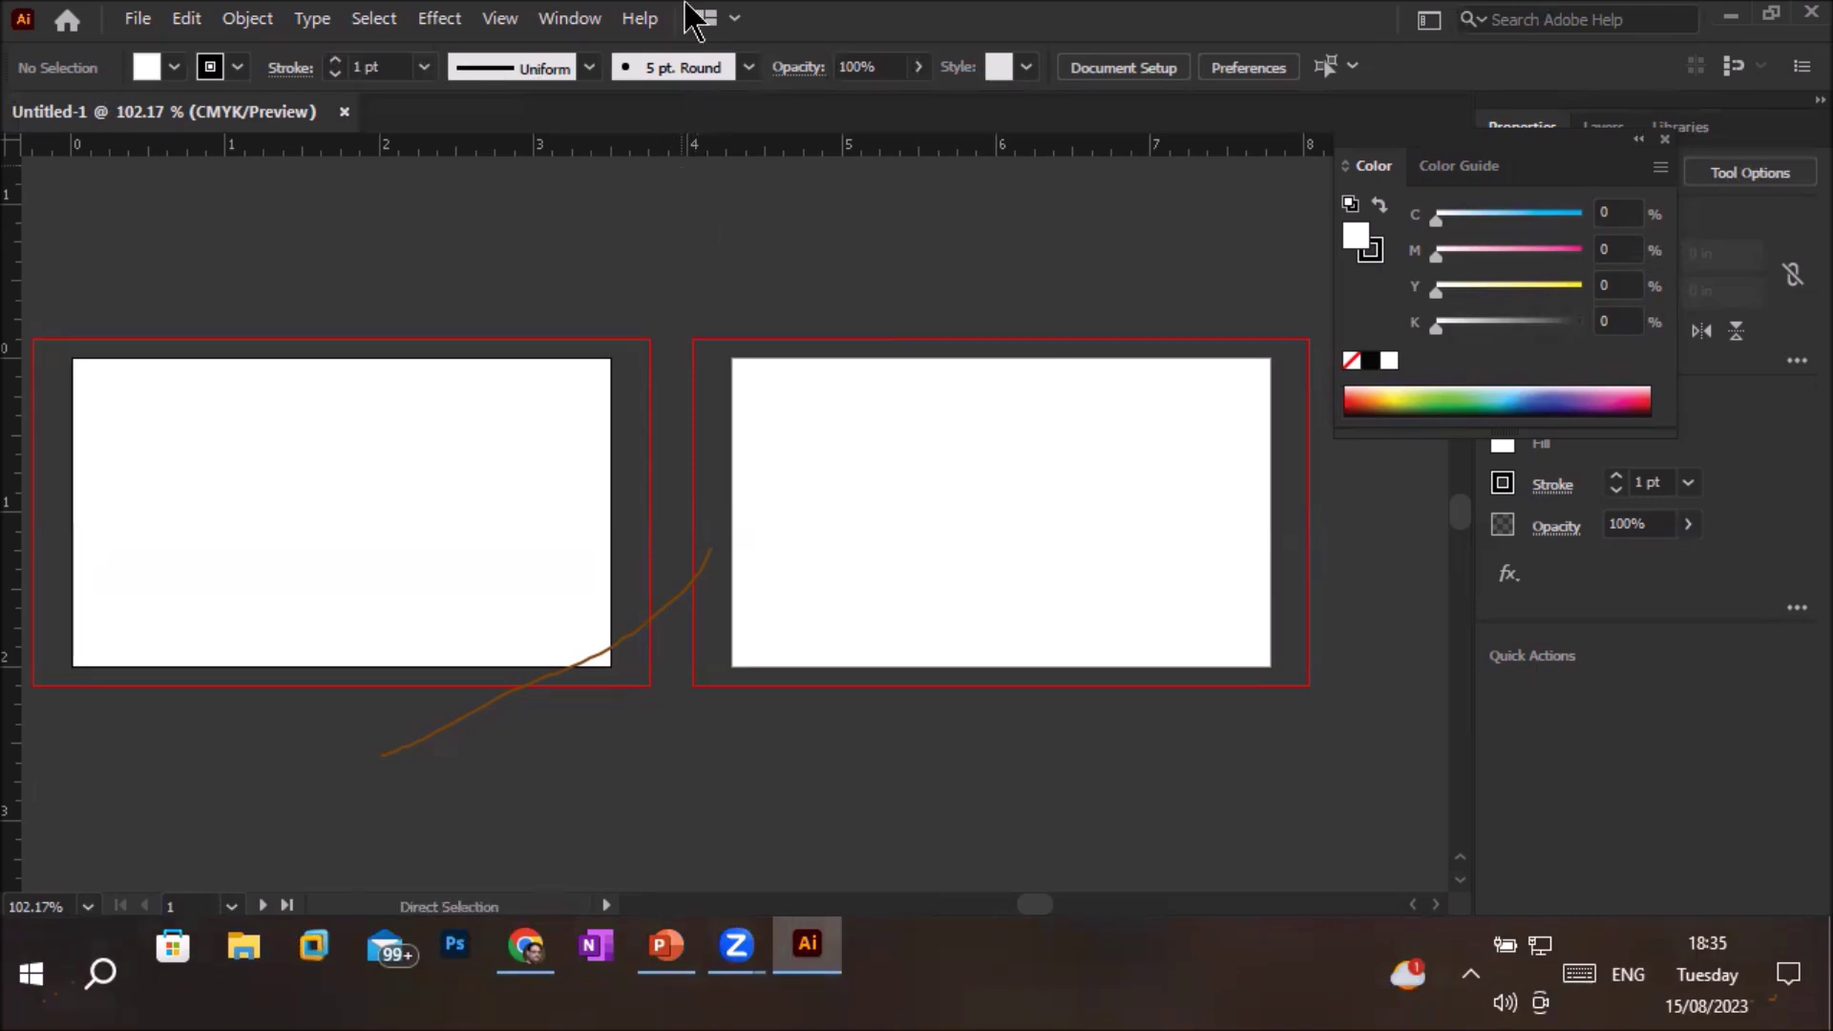
left_click(571, 21)
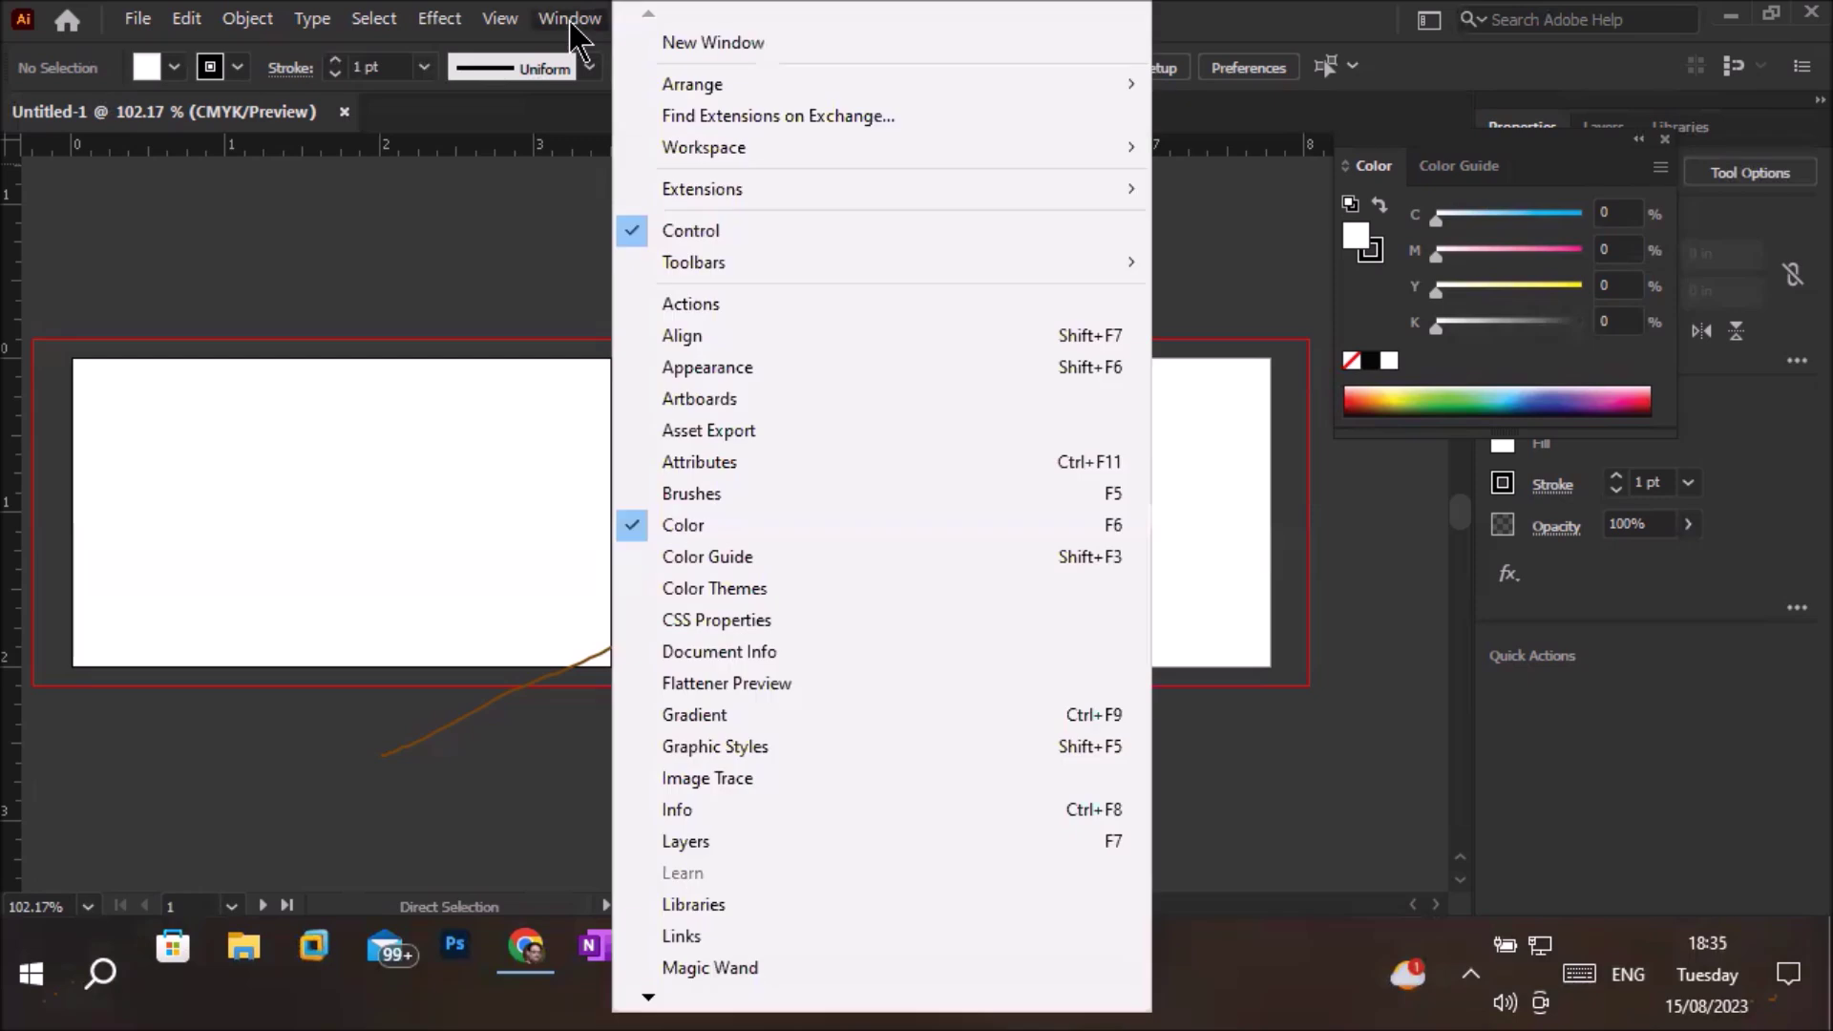
mouse_move(674, 151)
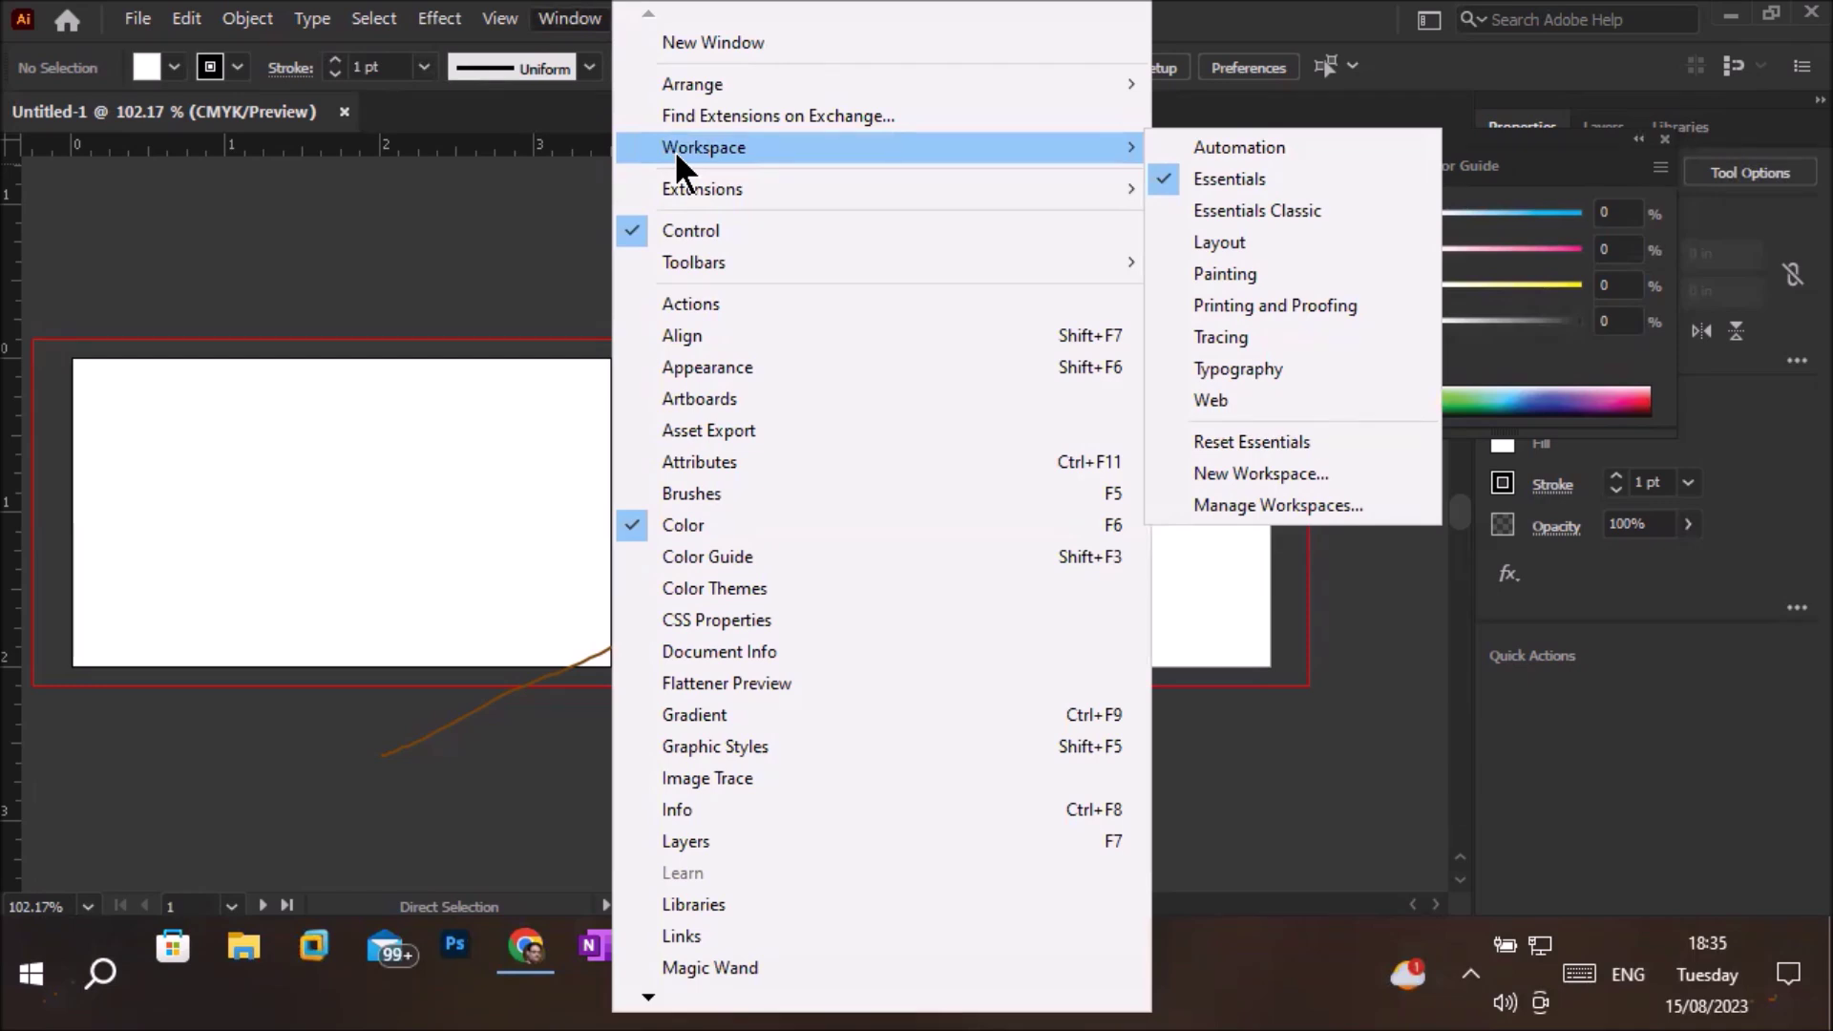
mouse_move(707, 273)
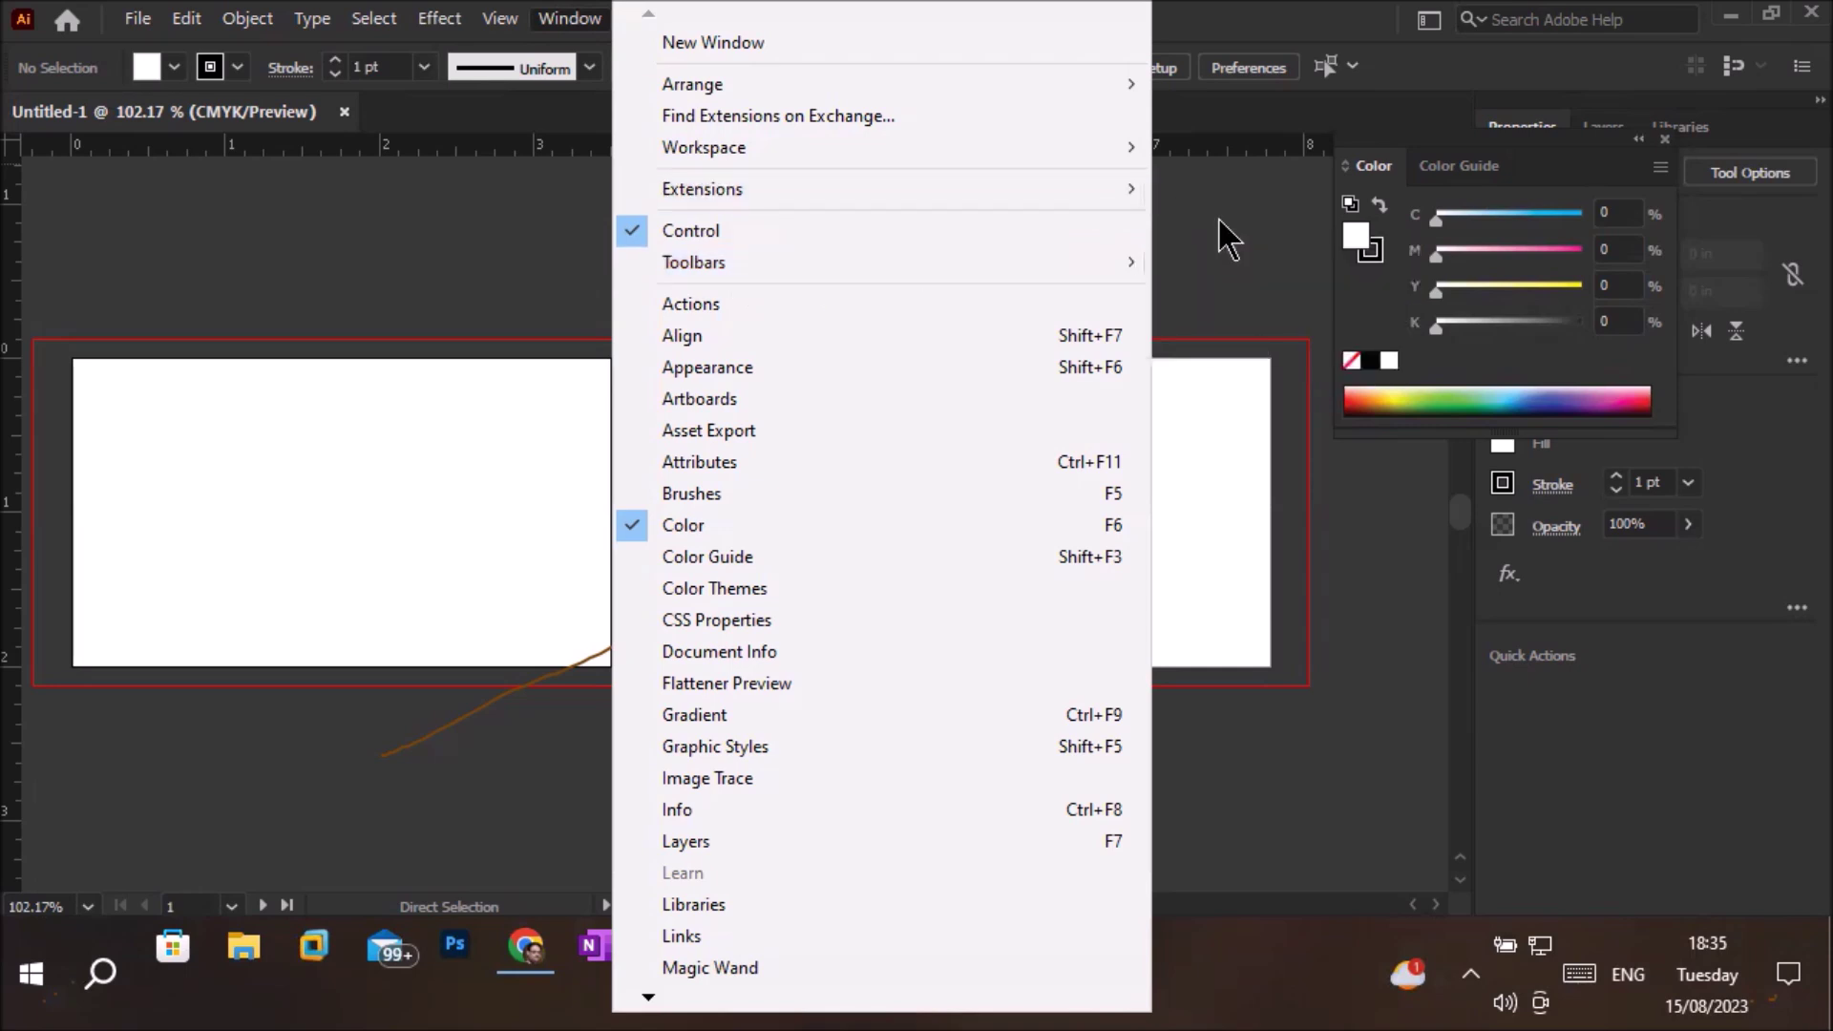
left_click(238, 462)
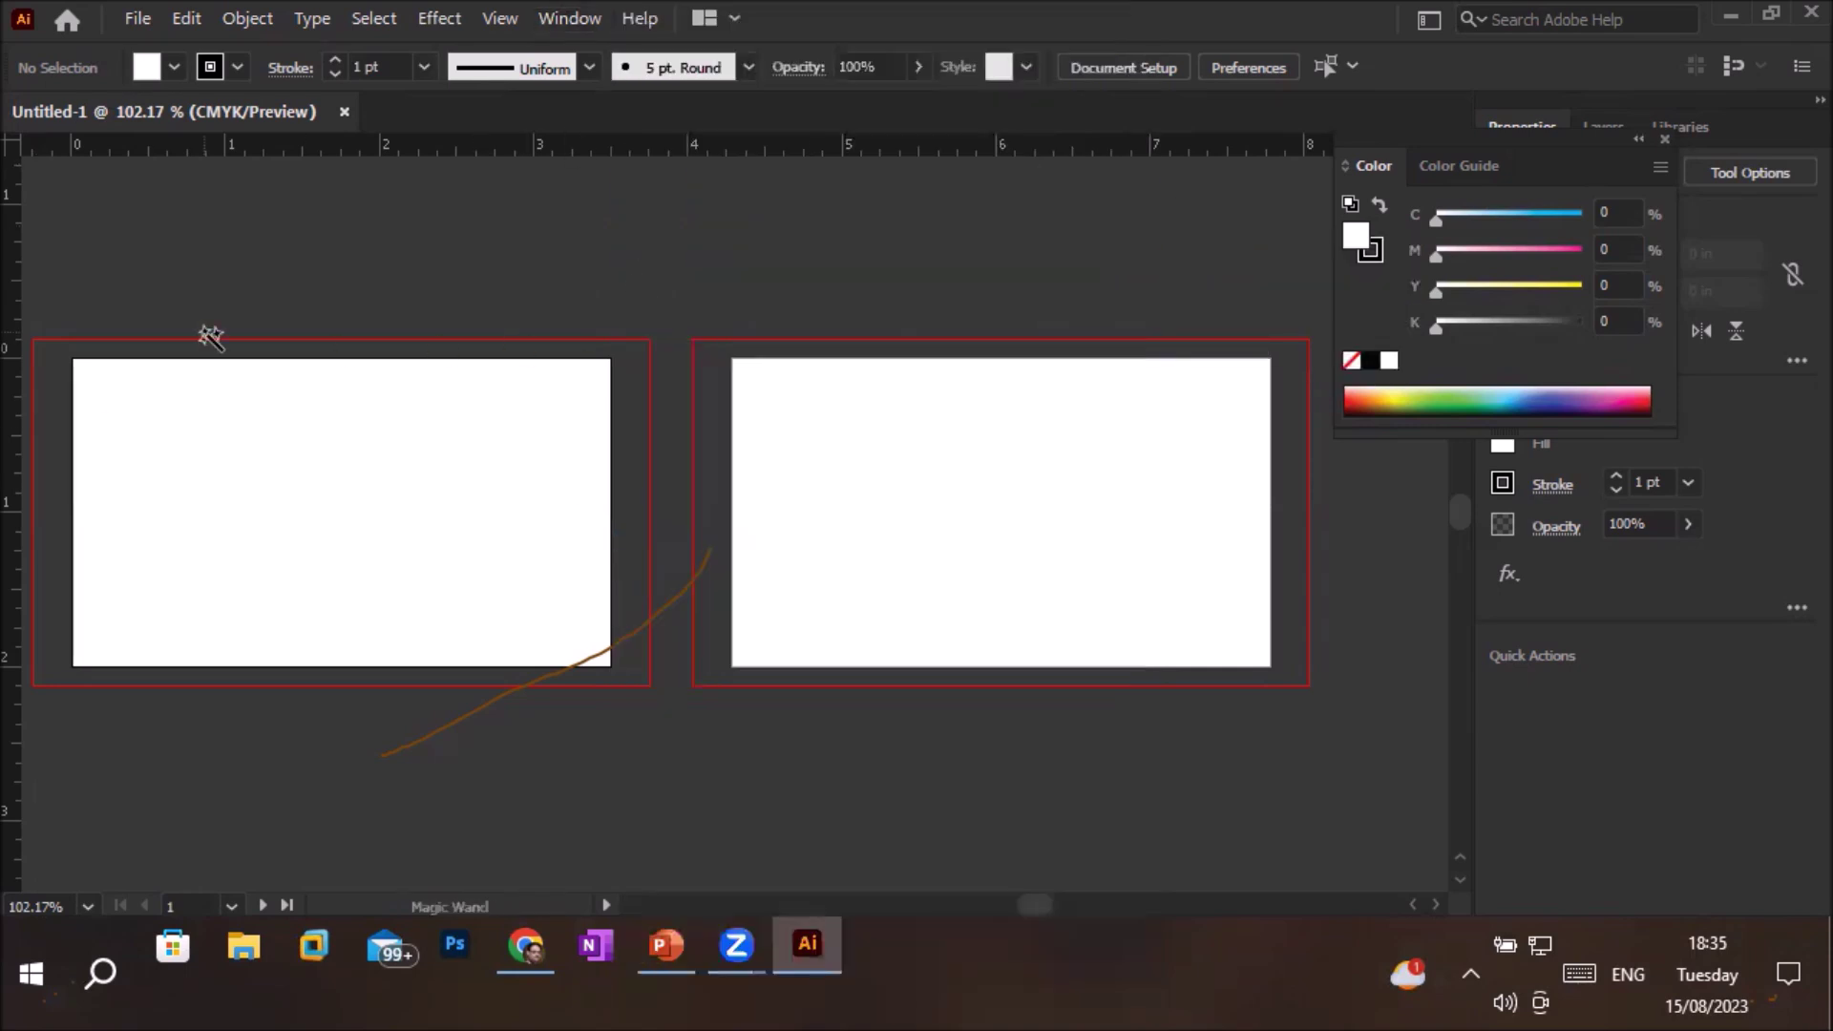
Show the Basic toolbar via Window > Toolbars and move it to the canvas centre
left_click(570, 31)
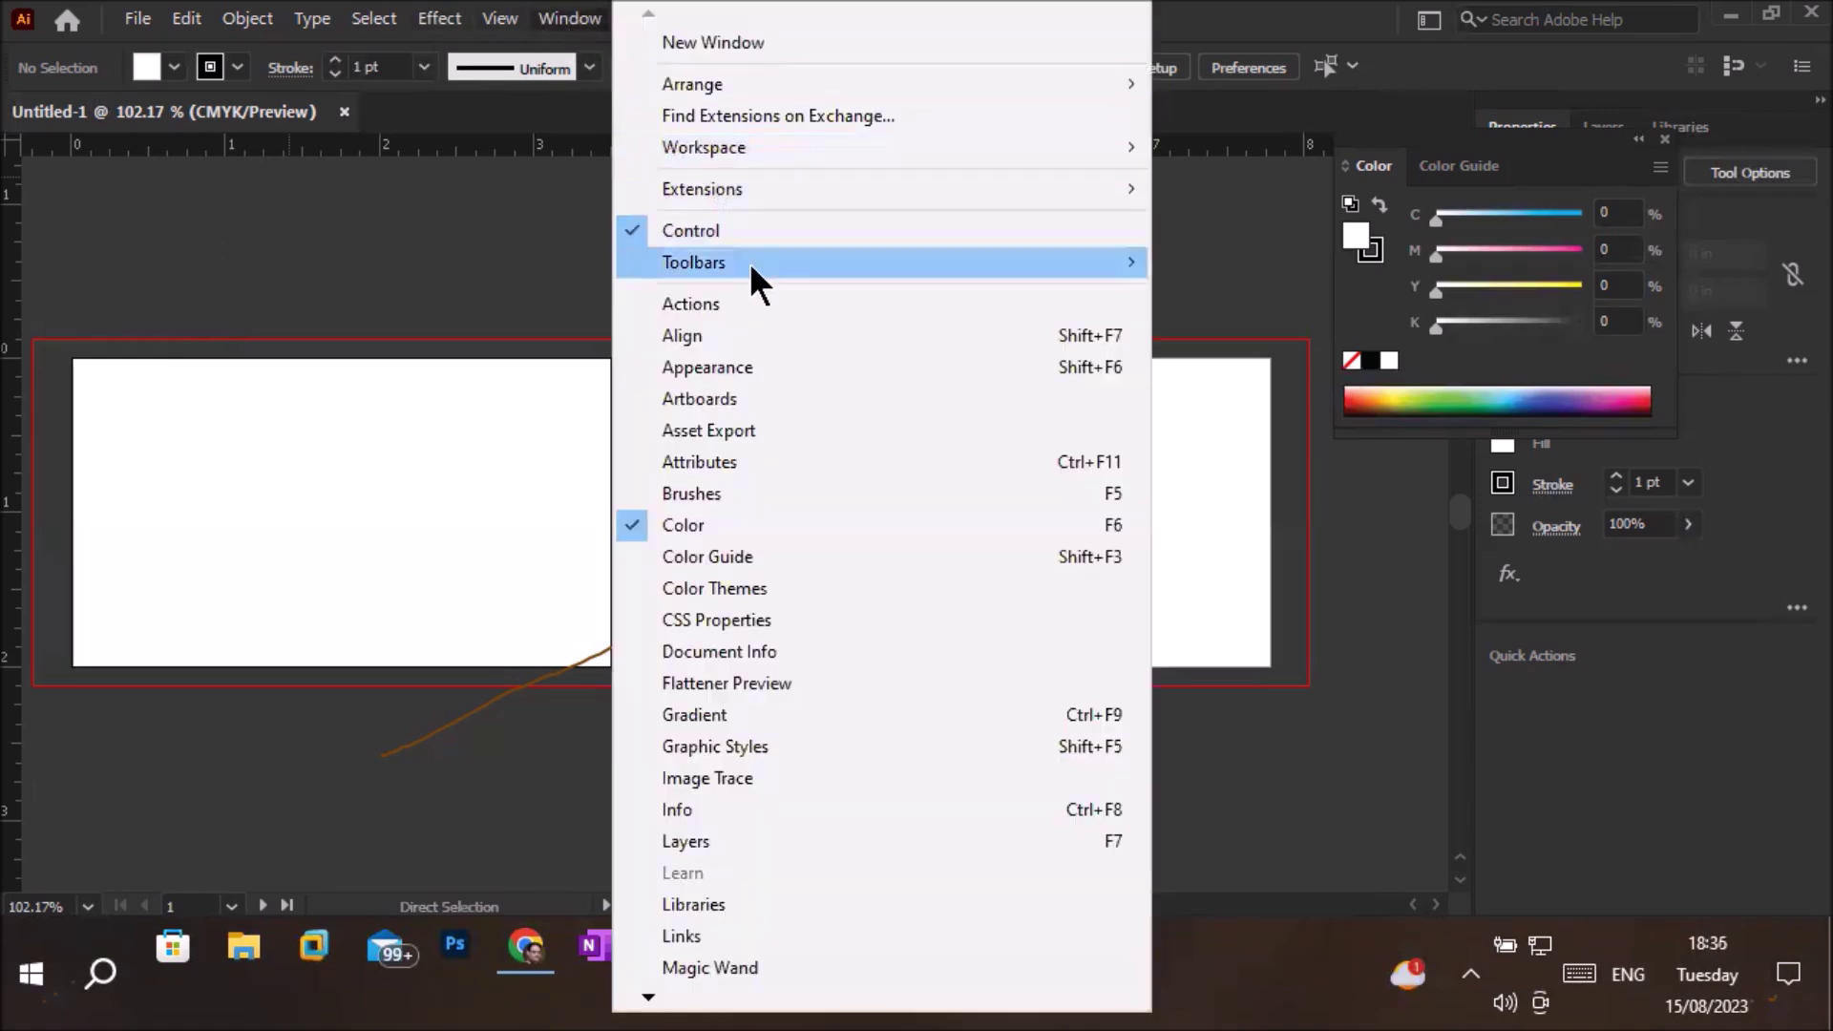
mouse_move(886, 262)
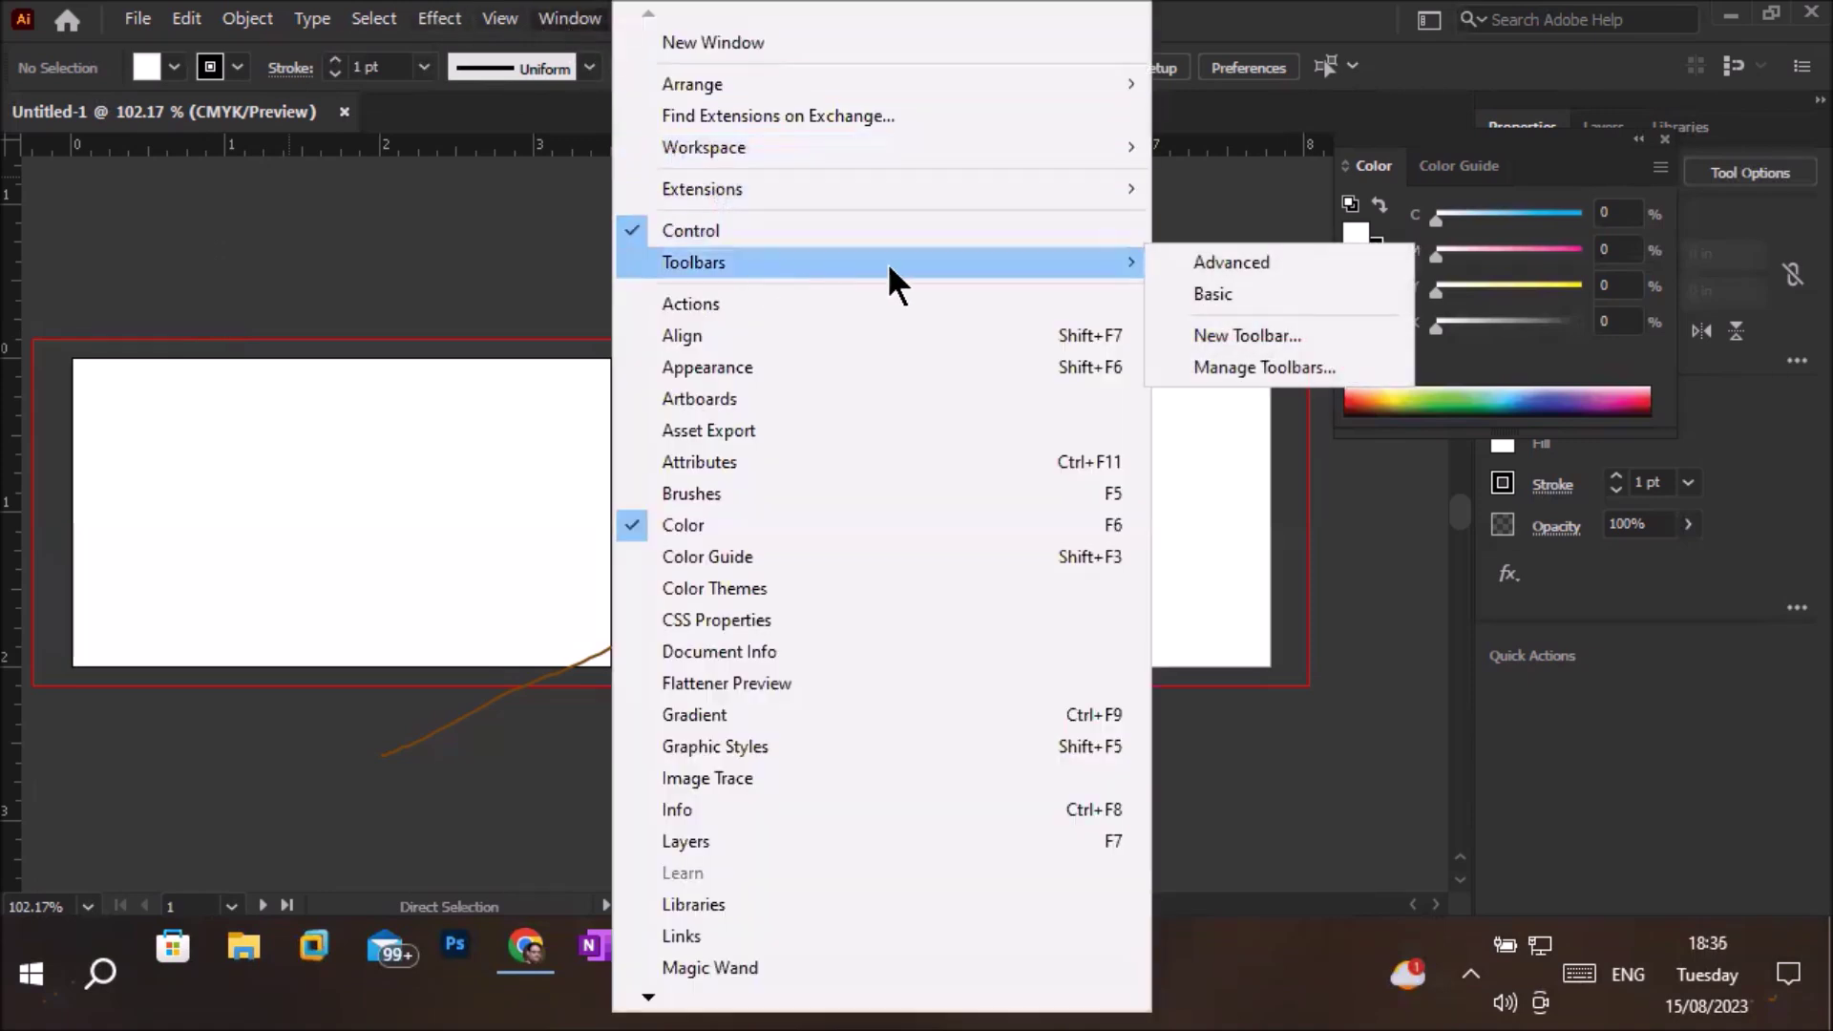
left_click(1220, 288)
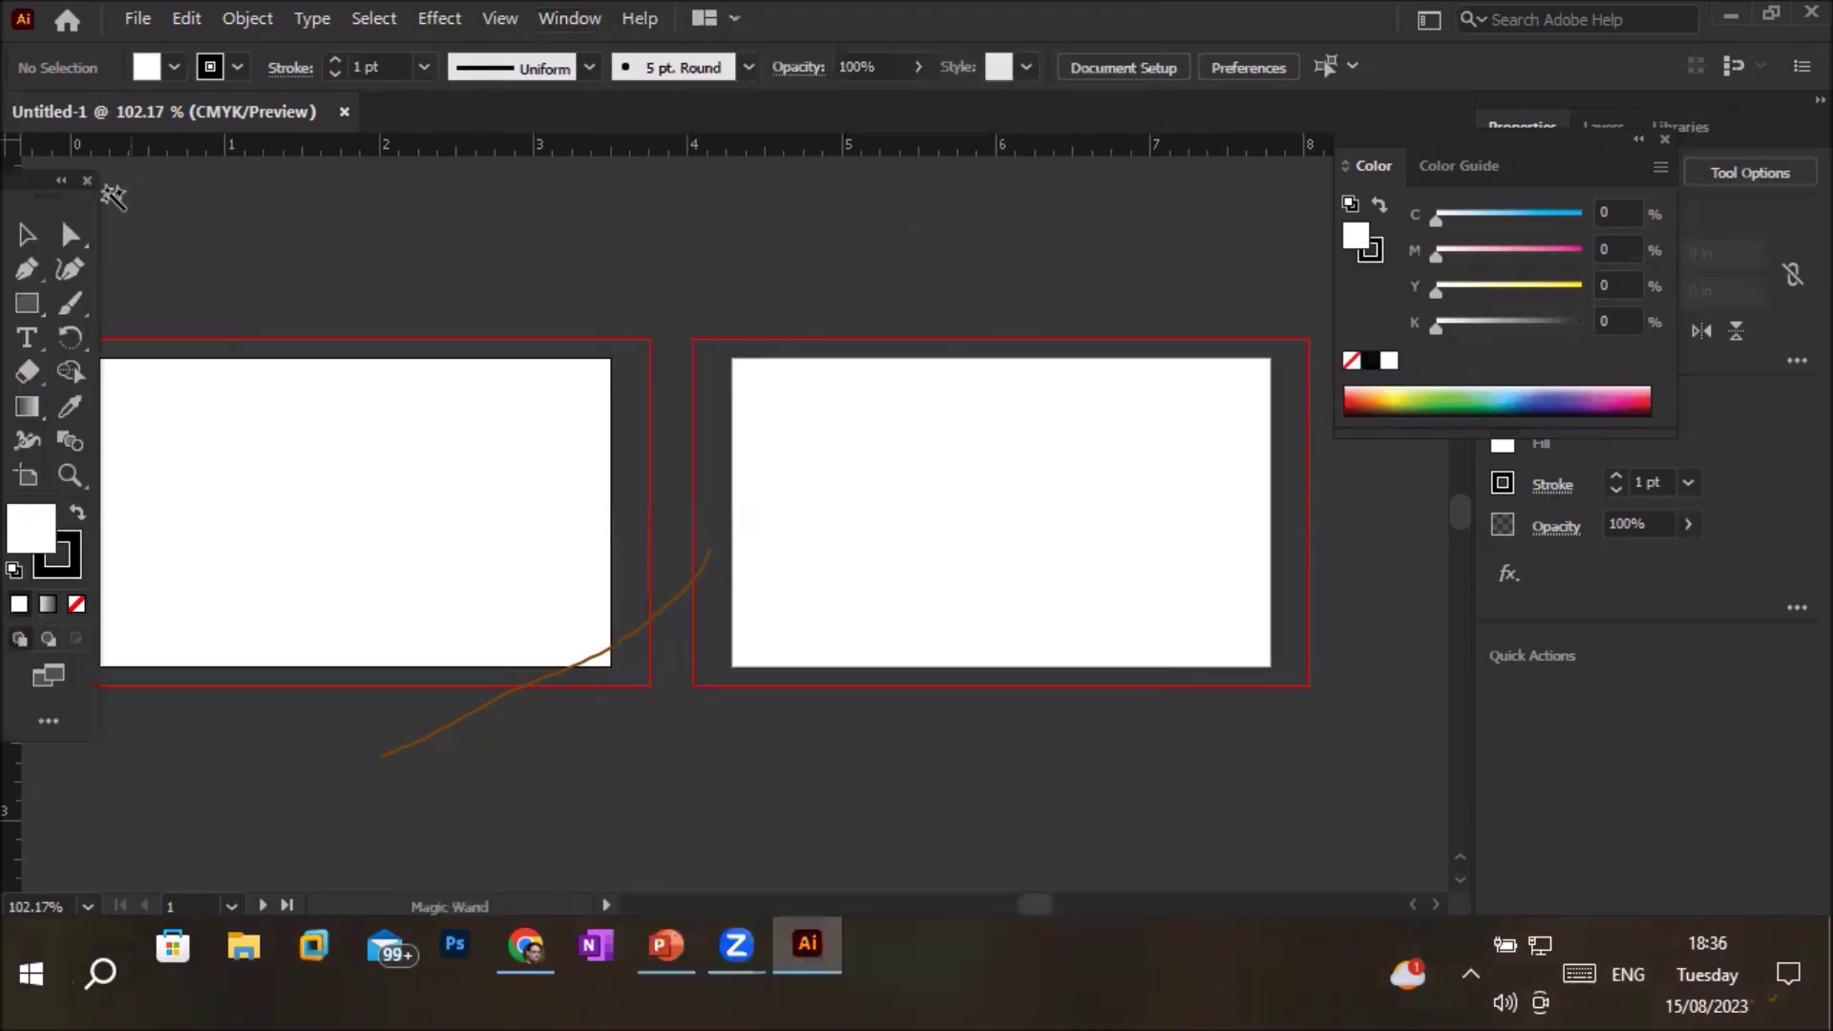
left_click_drag(39, 196, 897, 205)
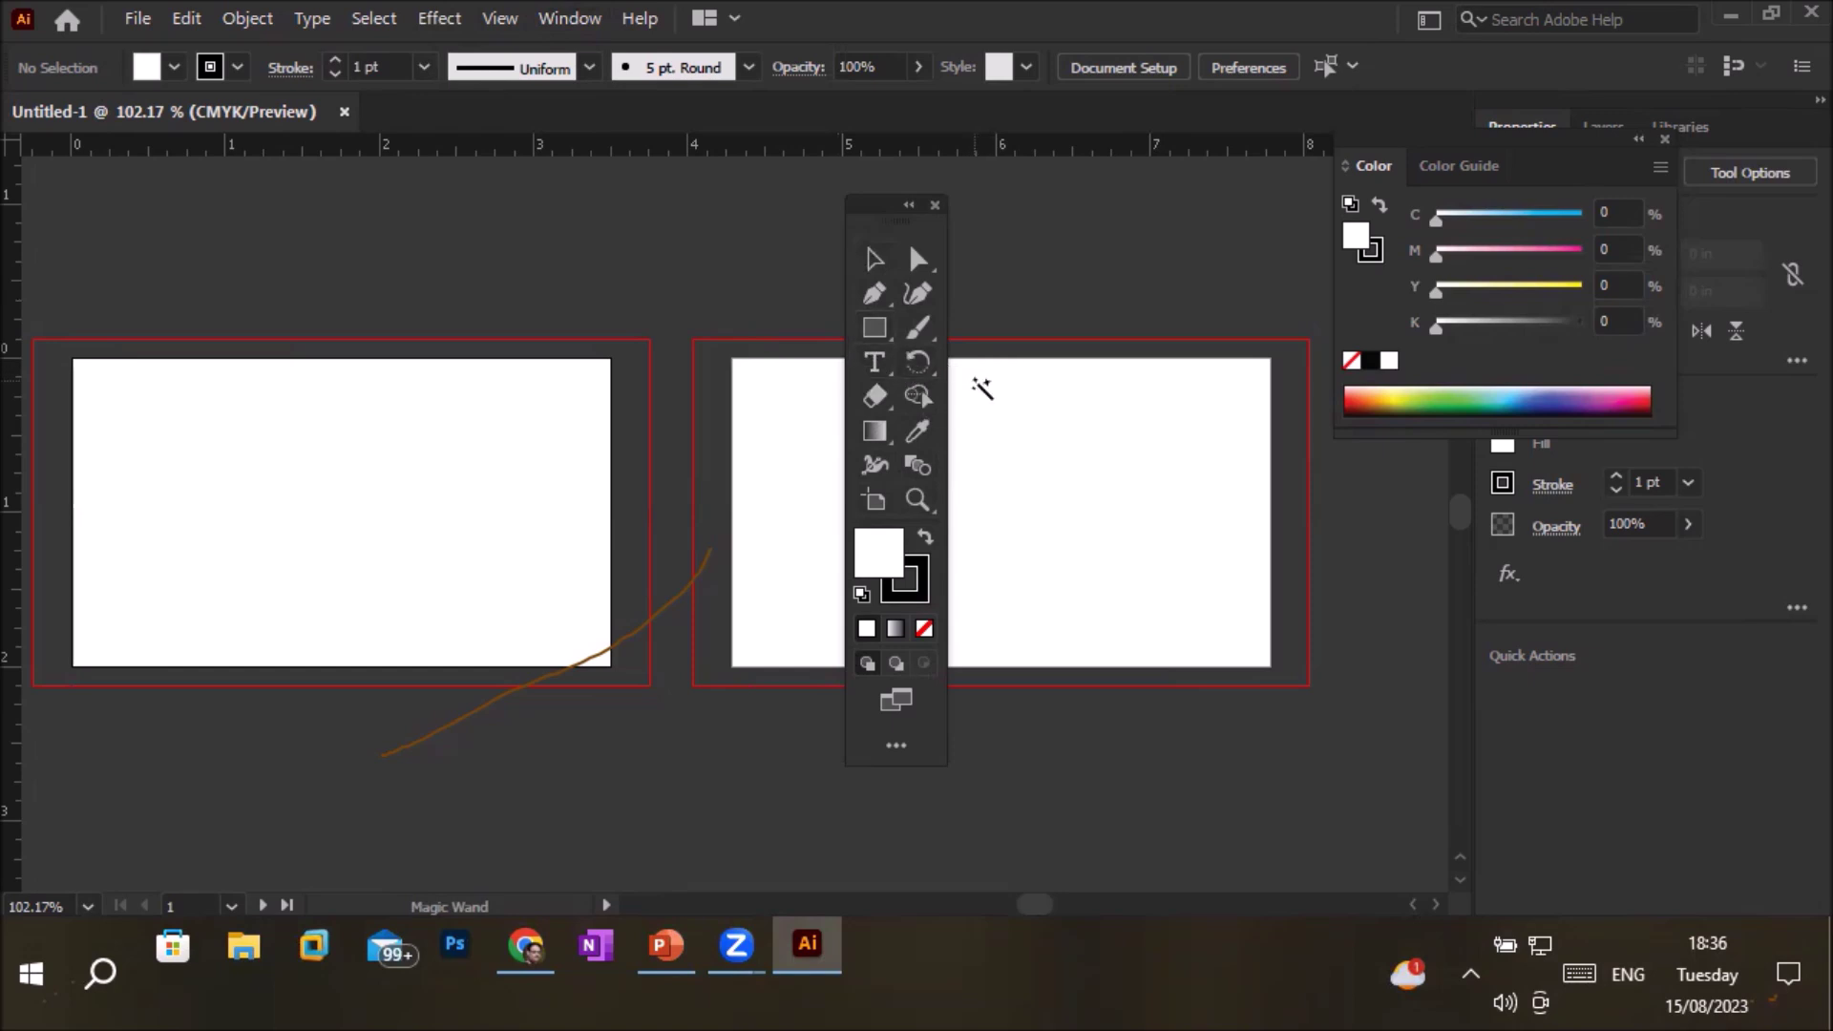
Tear off the shape tools and the rotate/scale/reflect/shear tools as panels above the left artboard
left_click(872, 330)
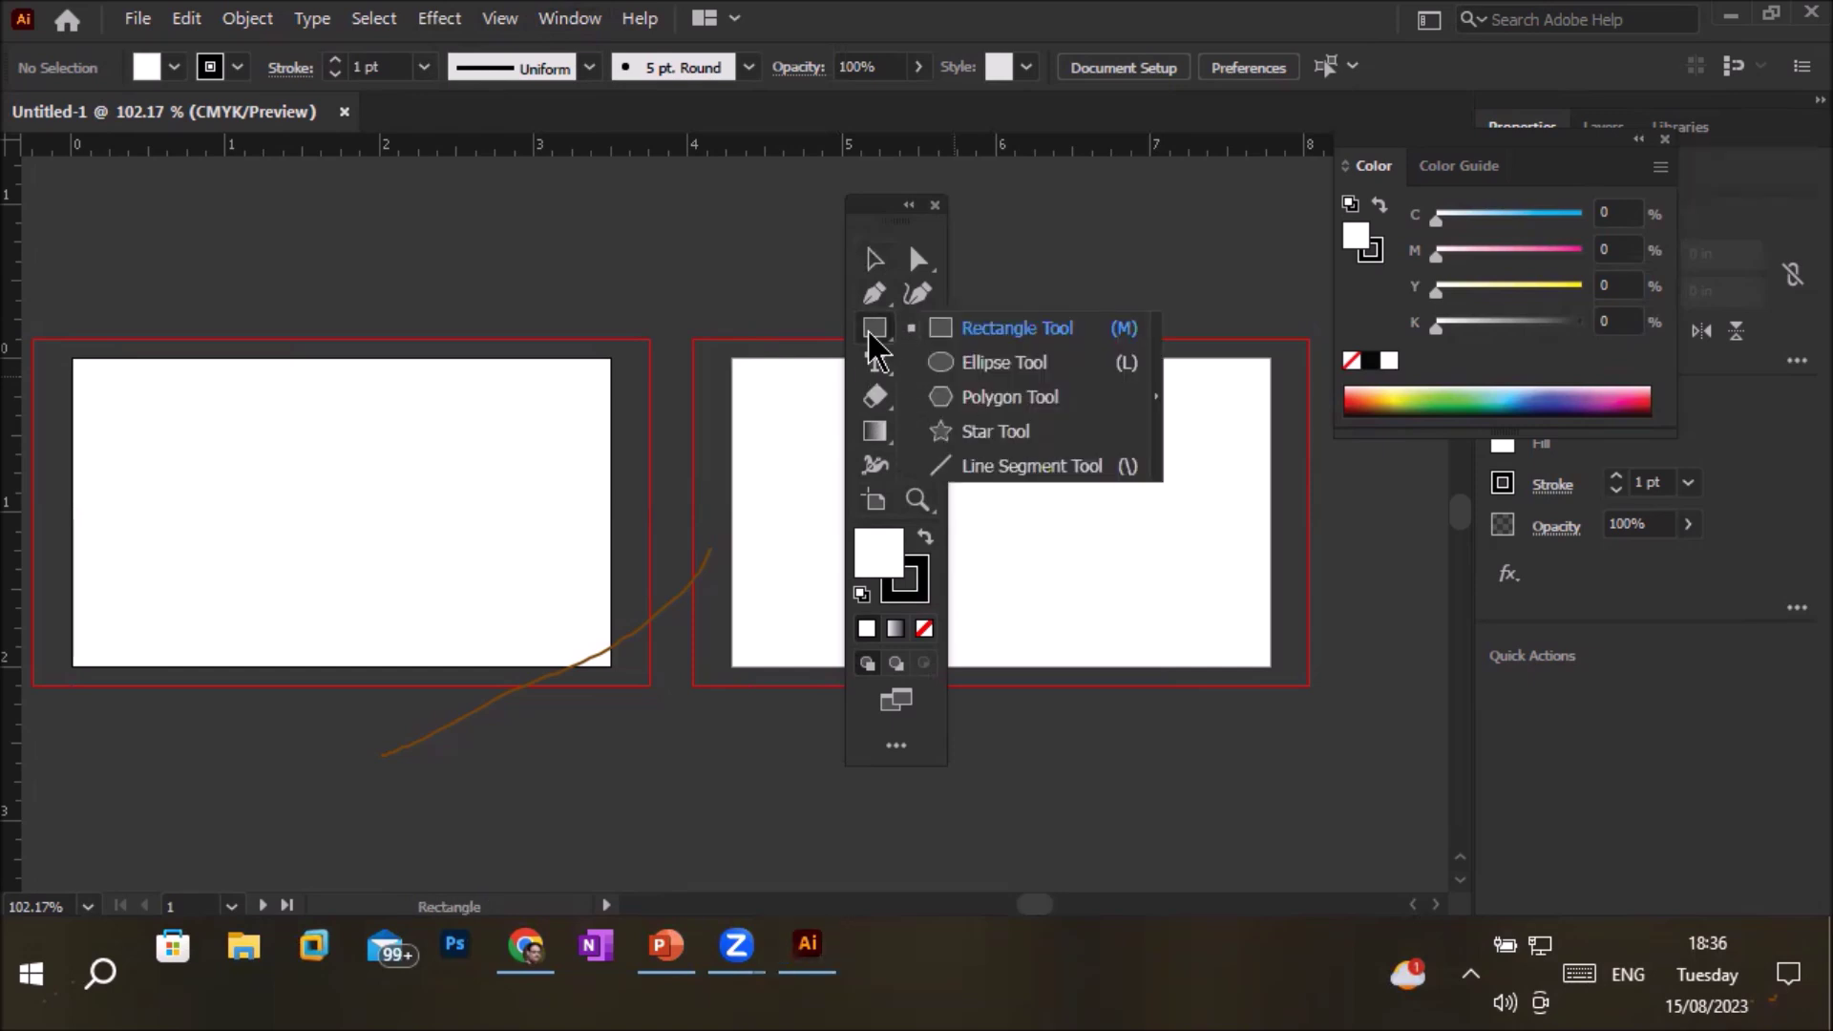
left_click(1160, 417)
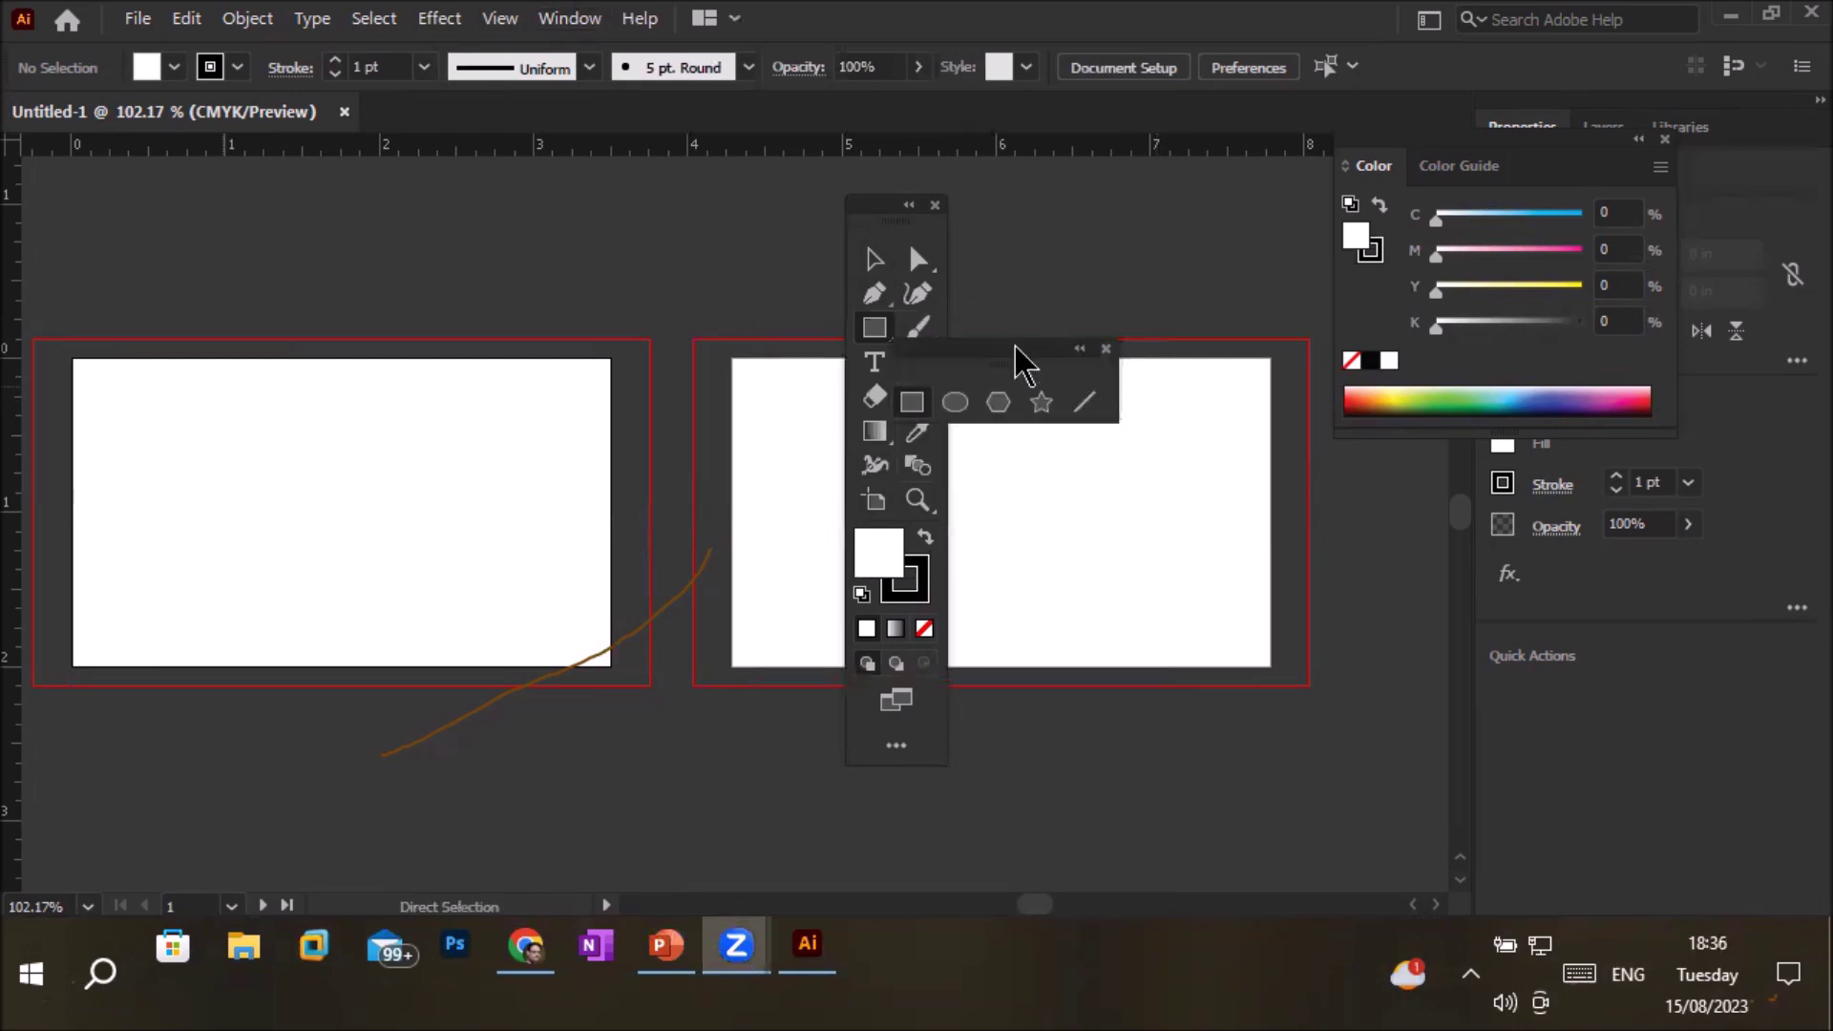
left_click_drag(1026, 363, 583, 244)
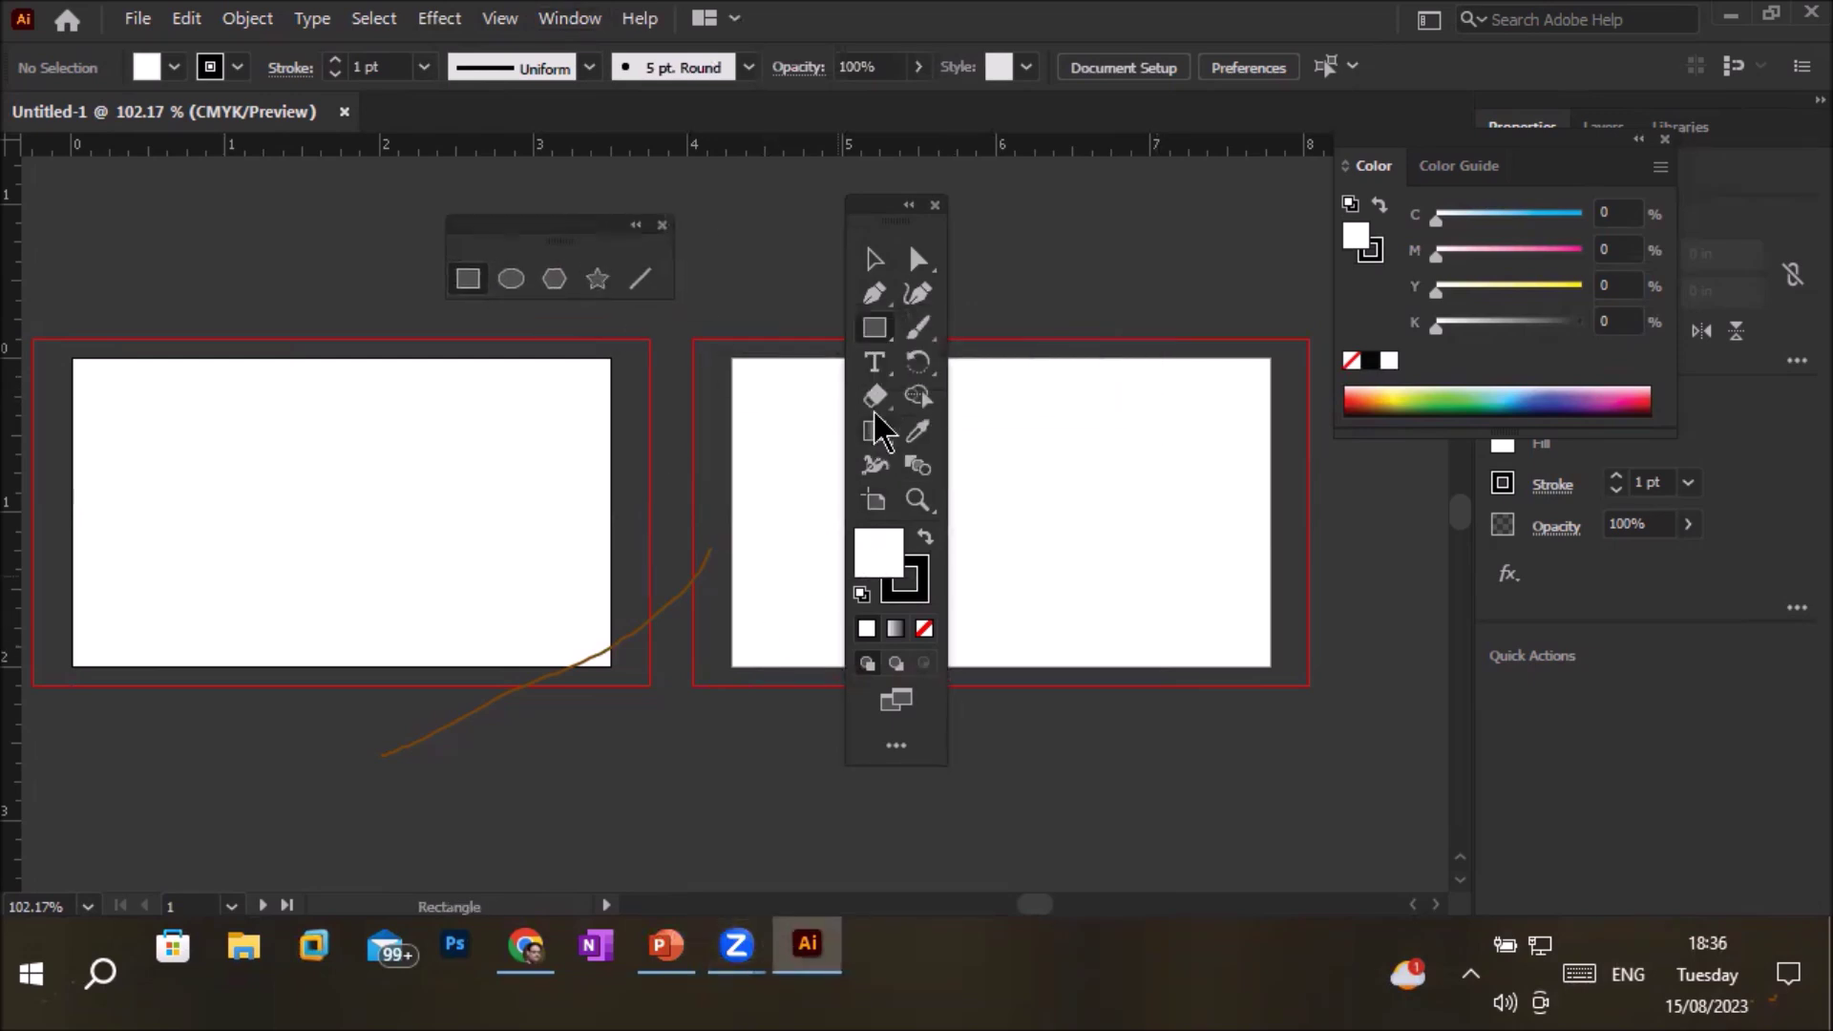
left_click(917, 368)
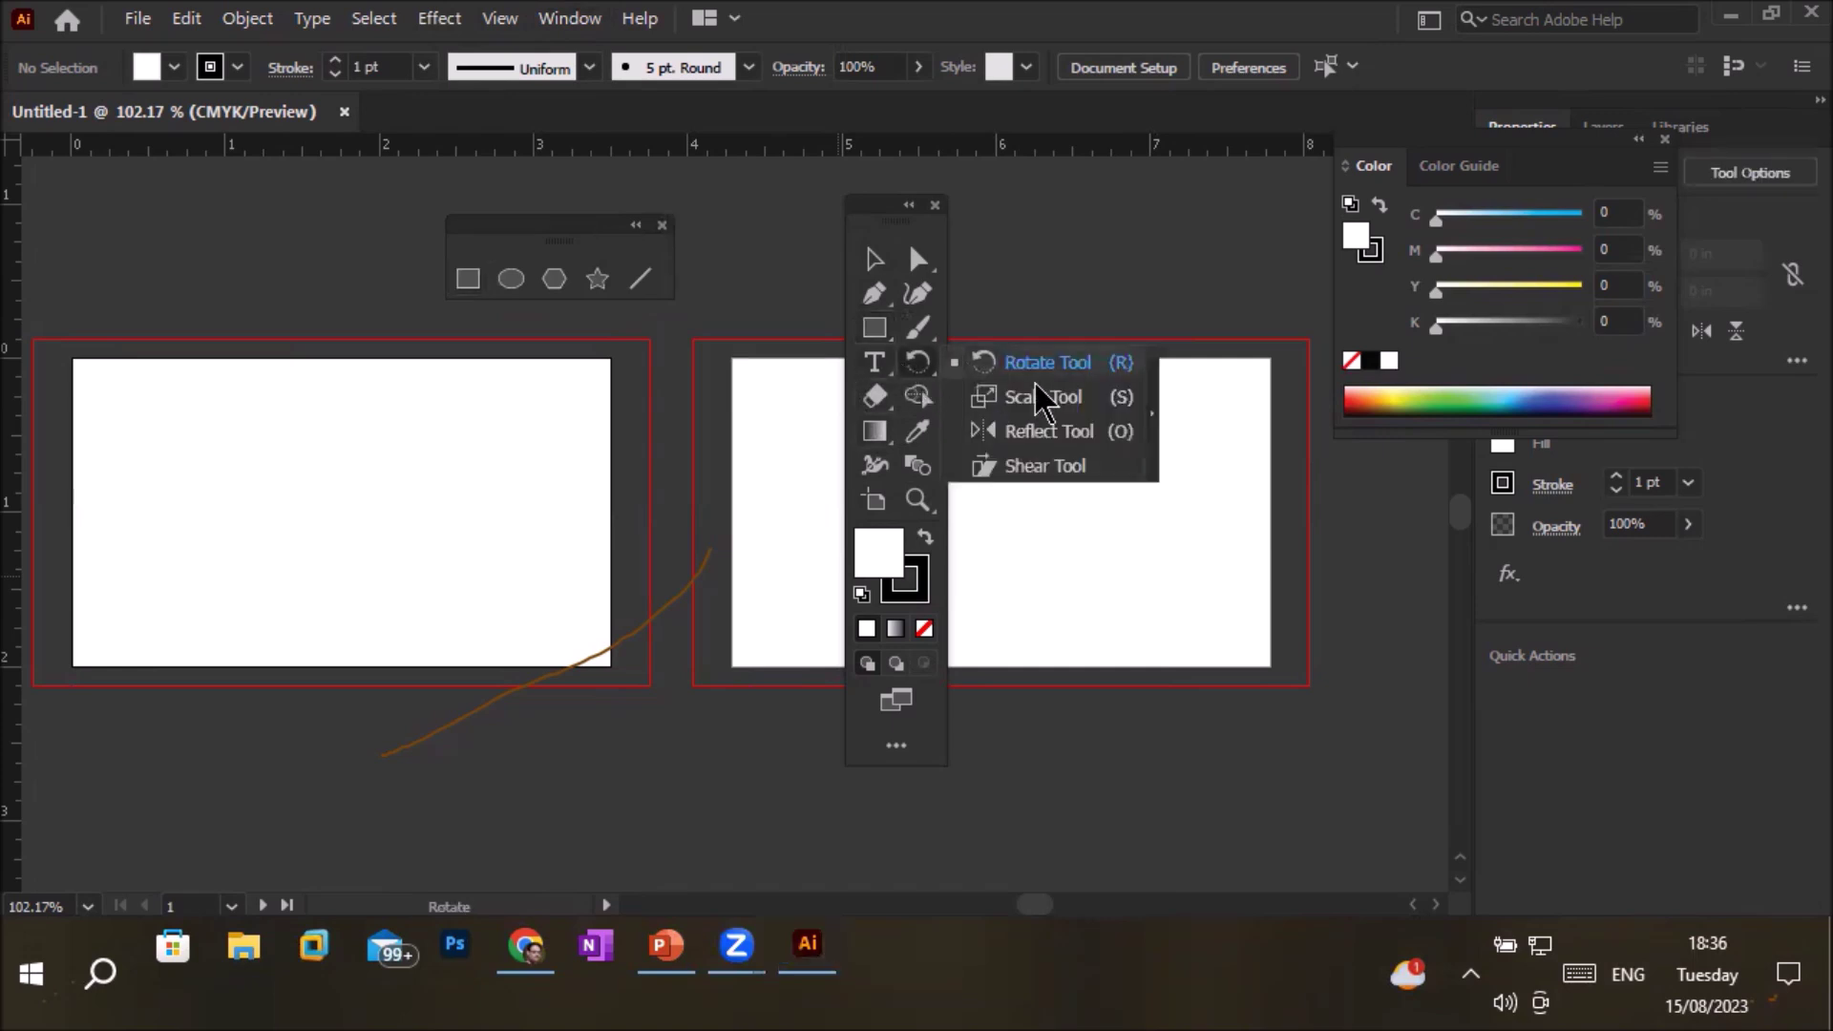
left_click(1153, 429)
left_click_drag(941, 385, 217, 227)
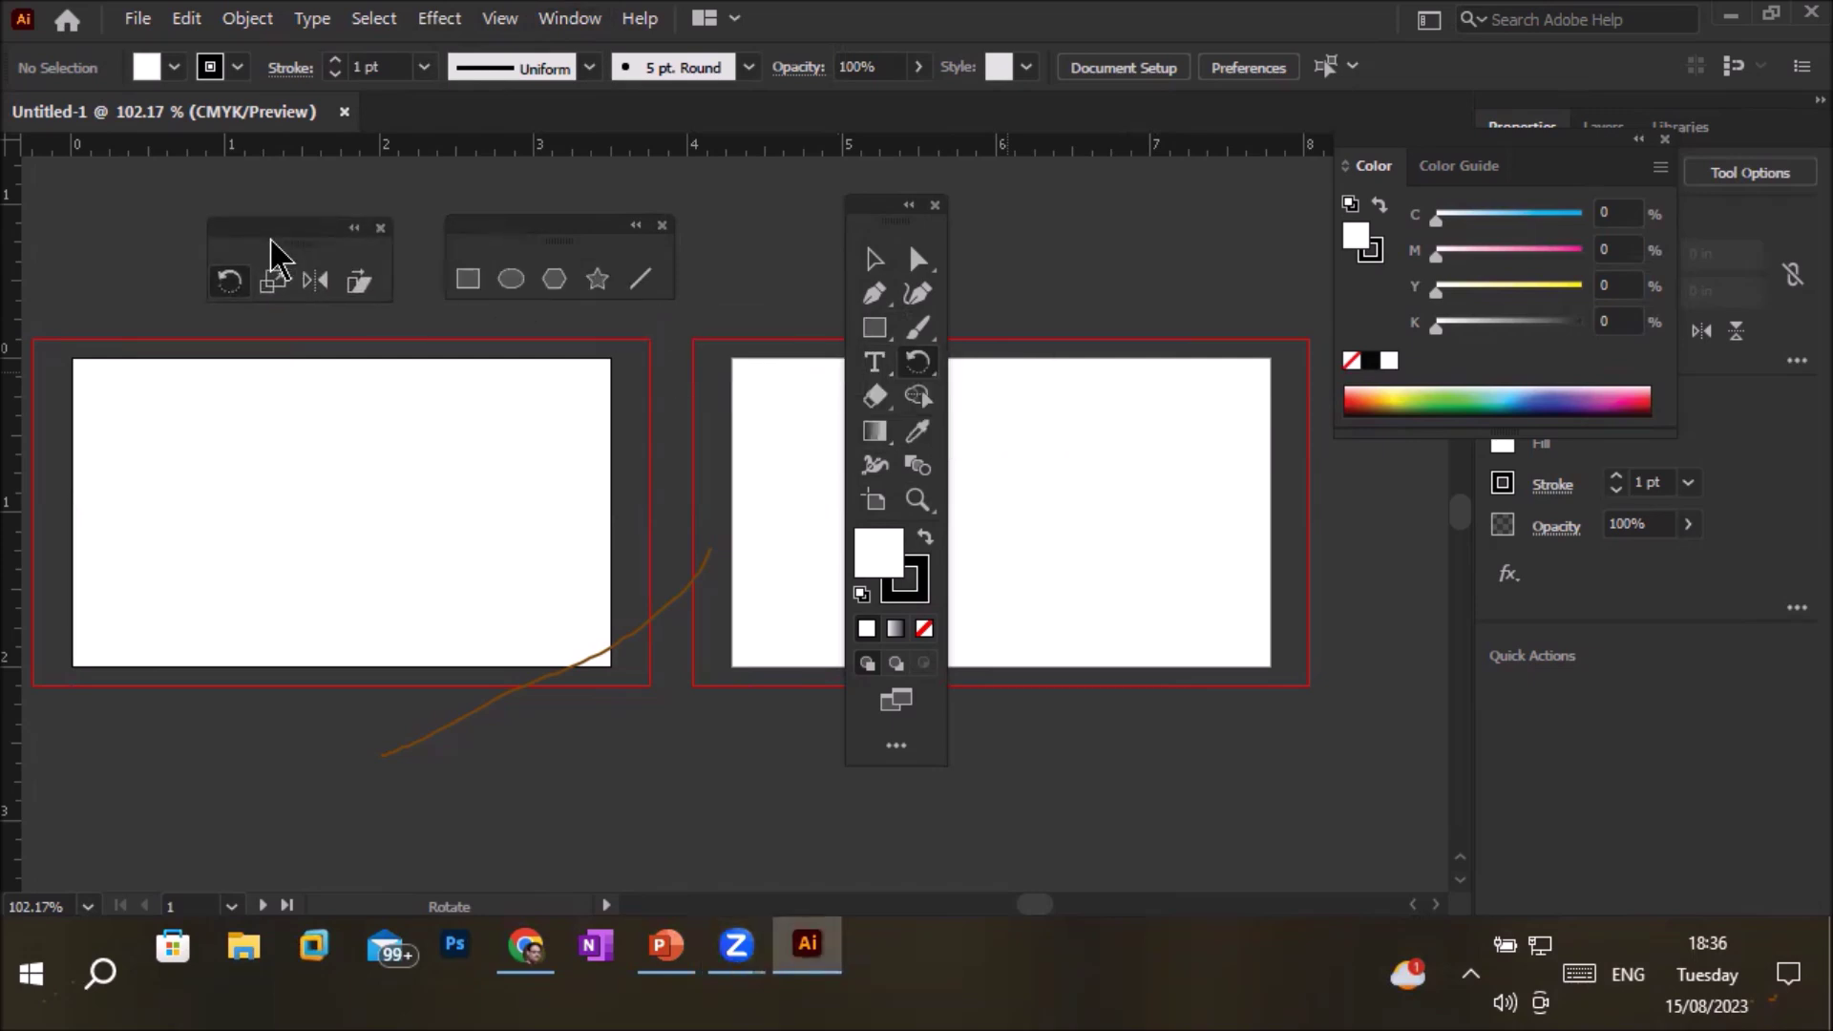
Close the eraser/scissors panel, then tear off the type tools above the right artboard
left_click_drag(875, 398, 1154, 428)
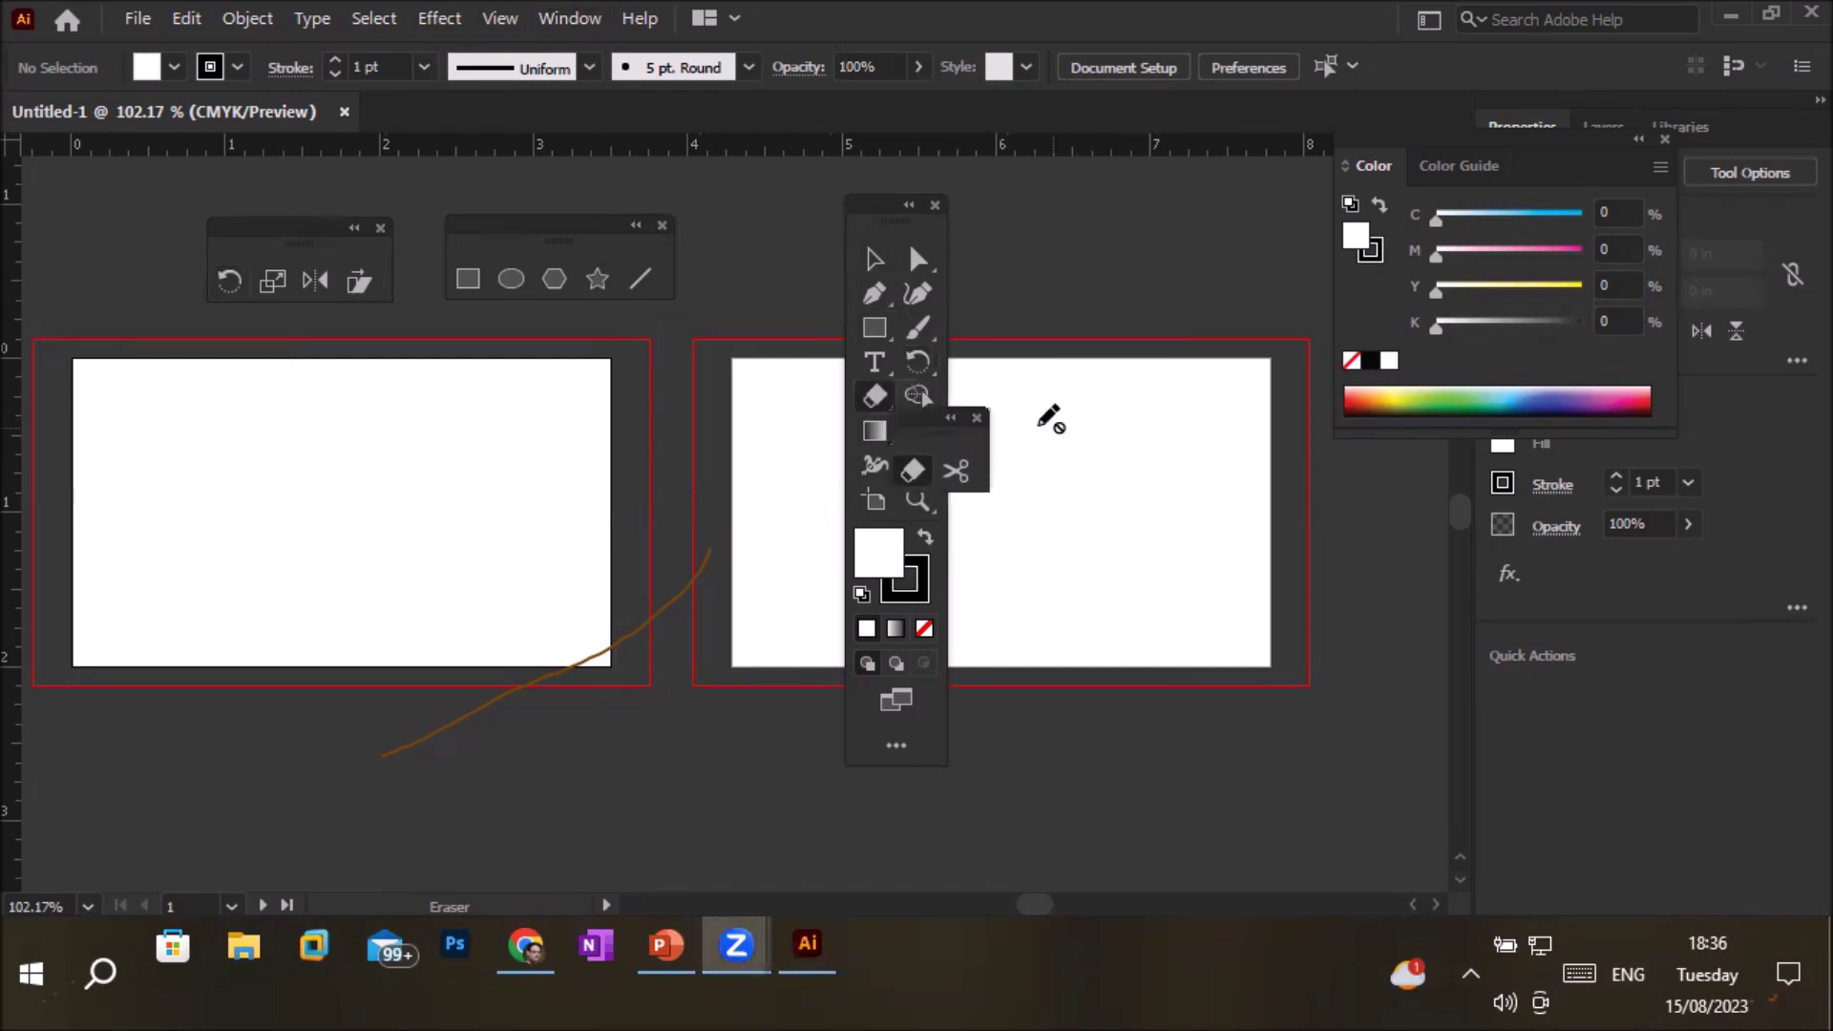
left_click(978, 418)
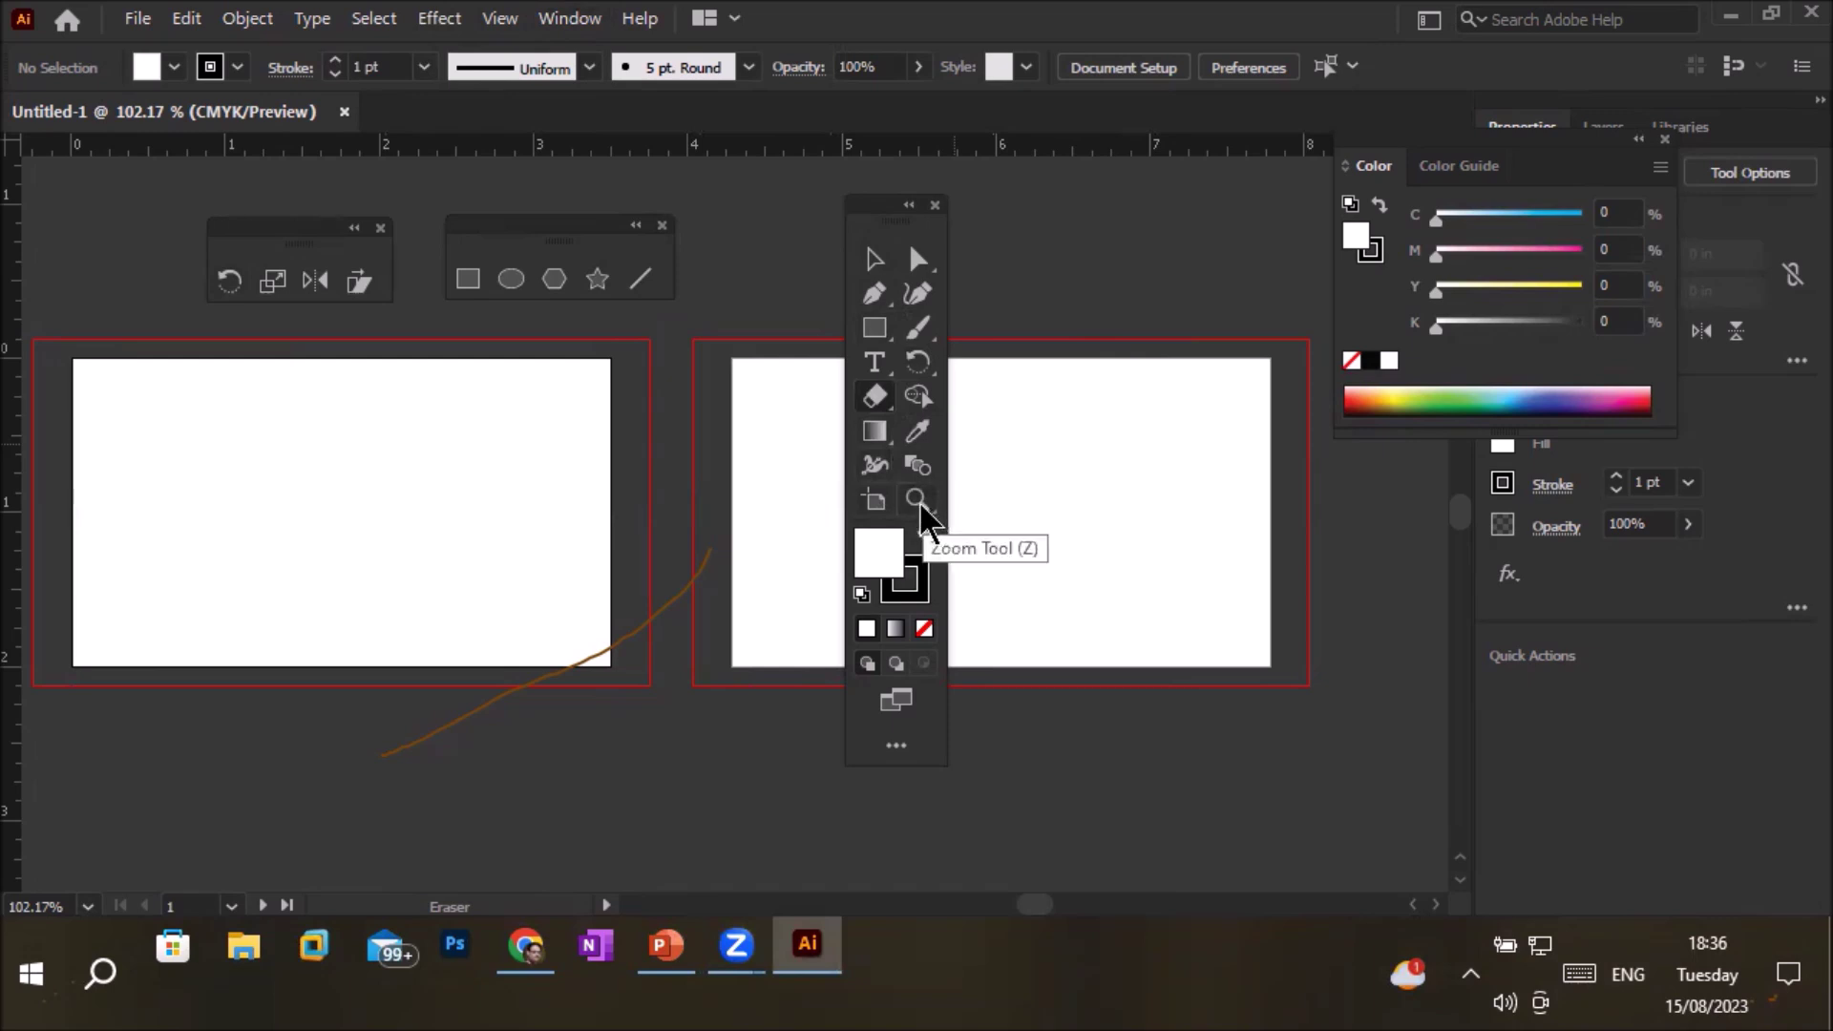
left_click(871, 295)
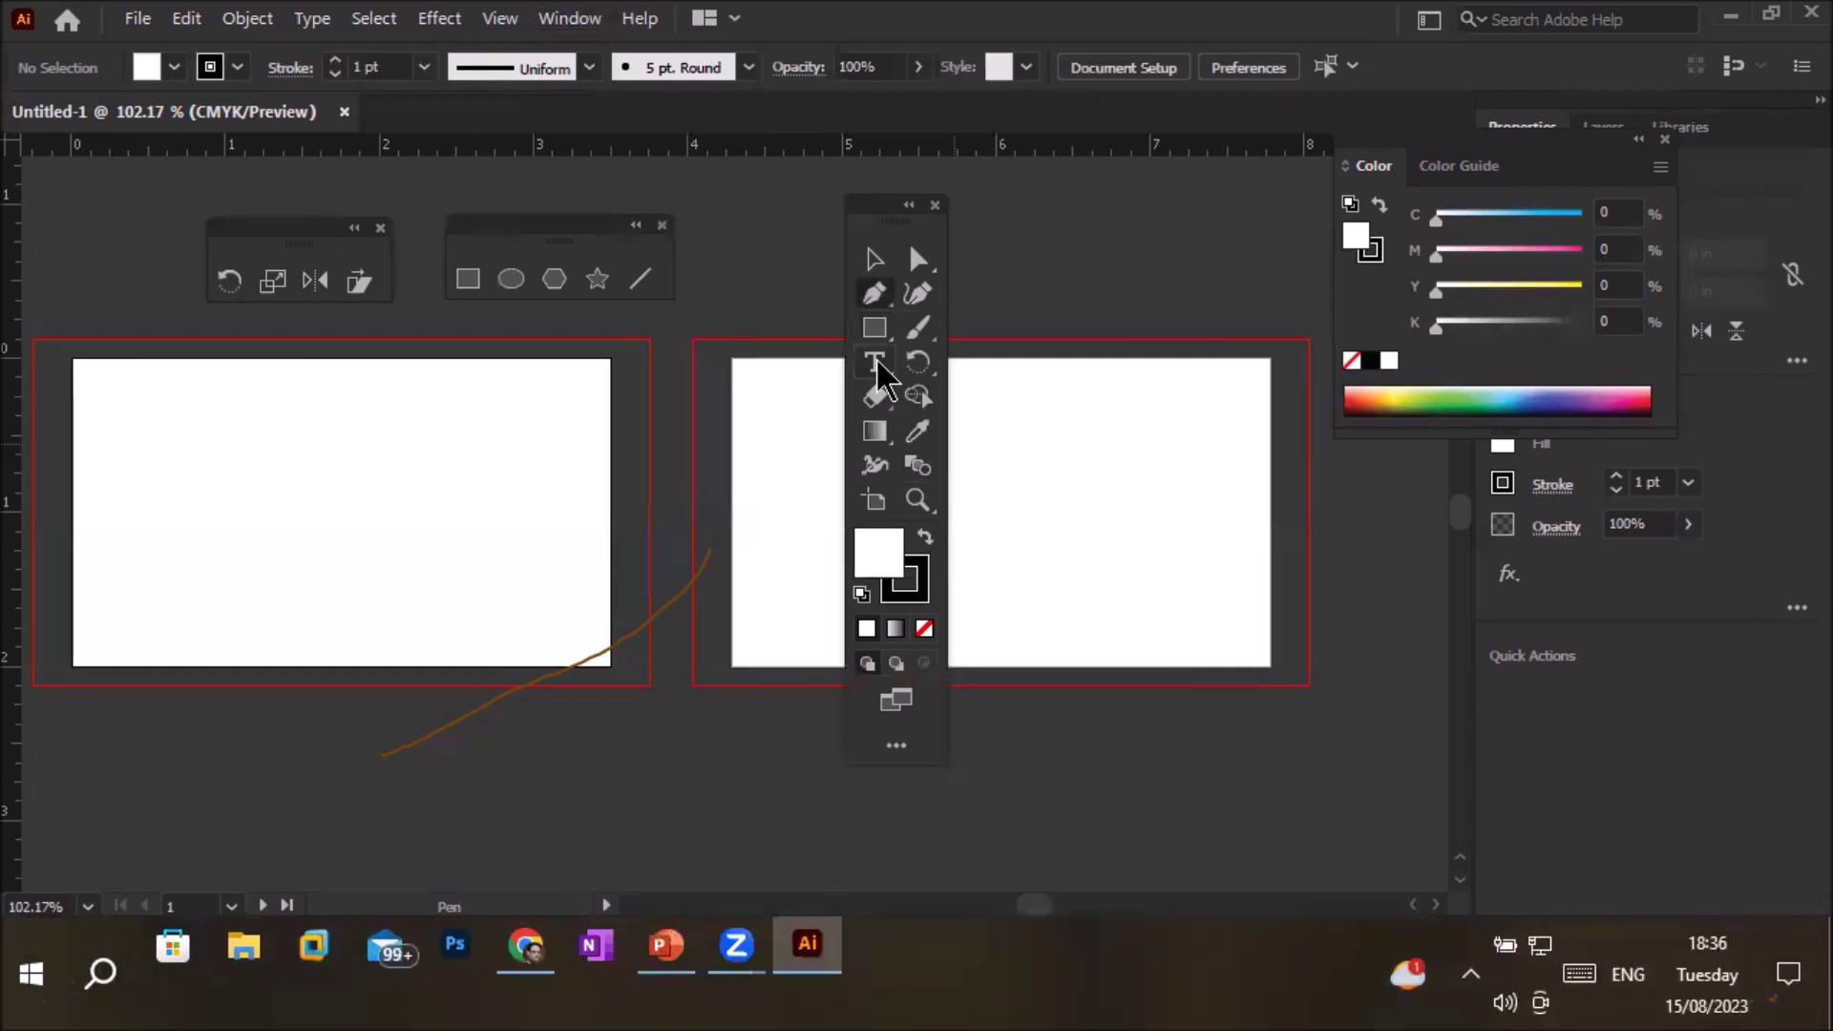
left_click(876, 363)
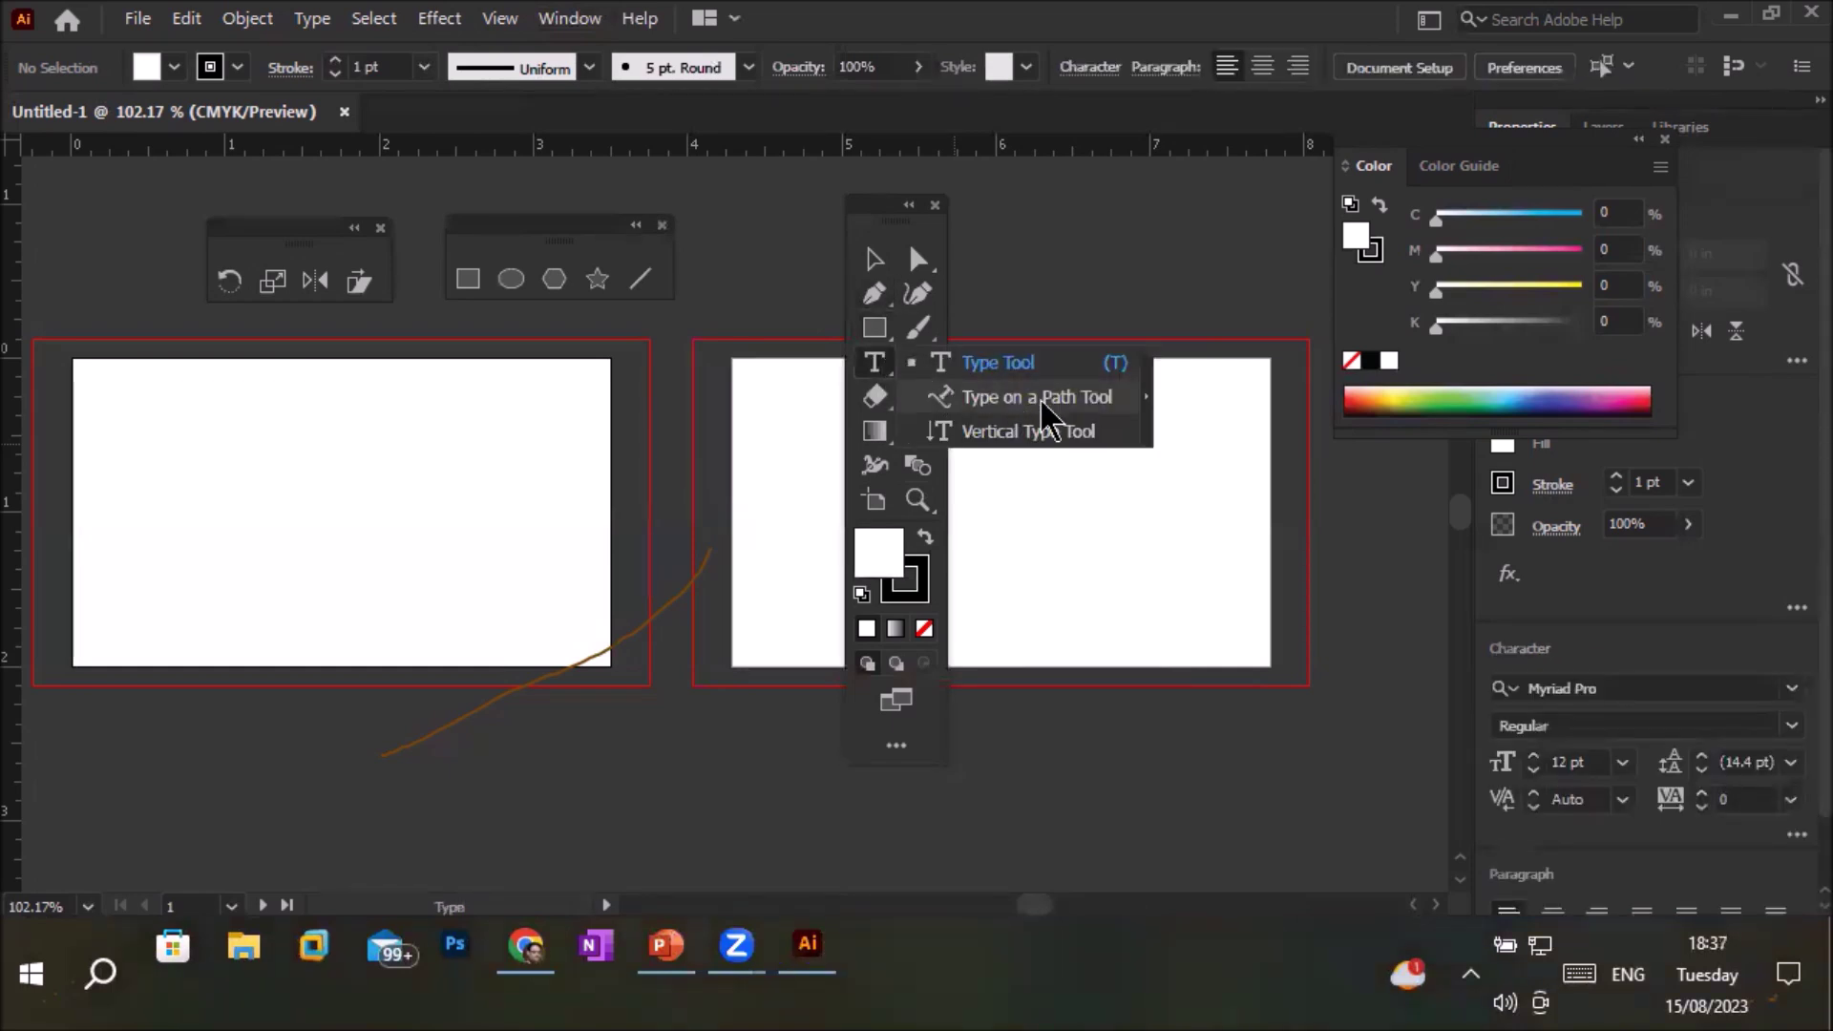
left_click(1151, 408)
left_click_drag(1003, 391, 1127, 226)
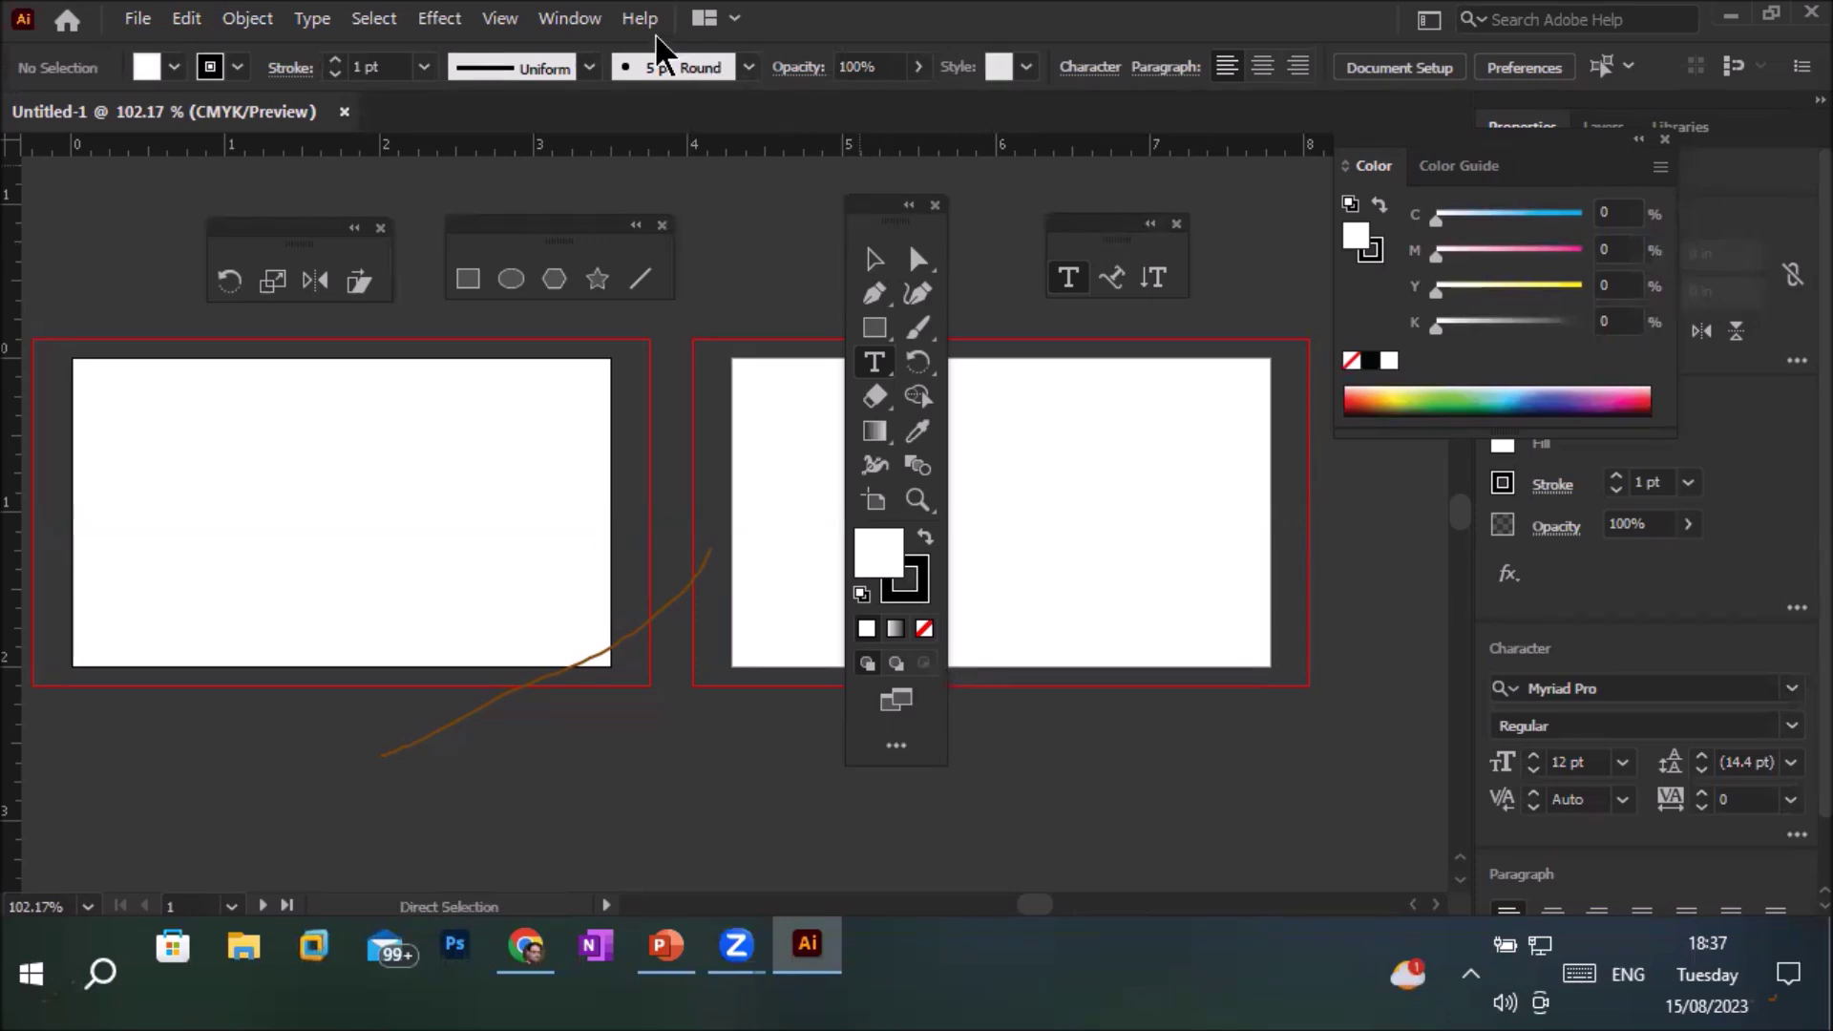
Show the Advanced toolbar via Window > Toolbars and place it between the two artboards
left_click(579, 21)
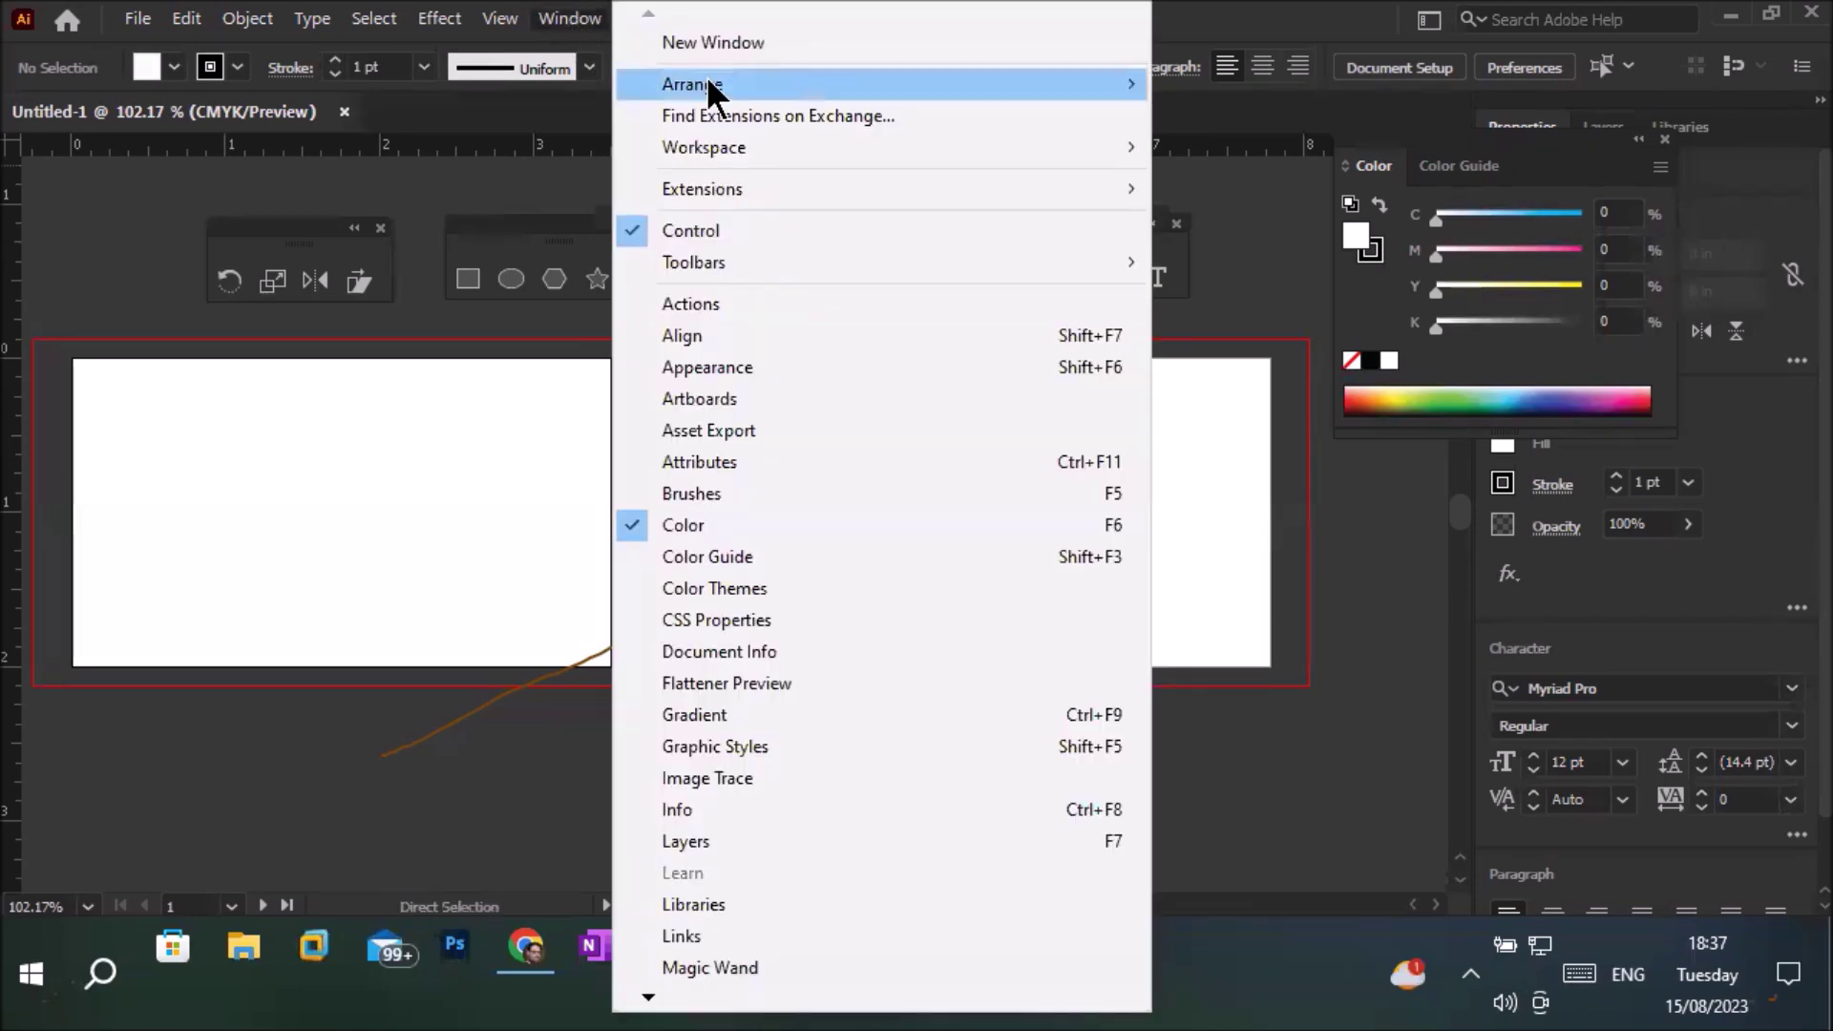
mouse_move(1012, 259)
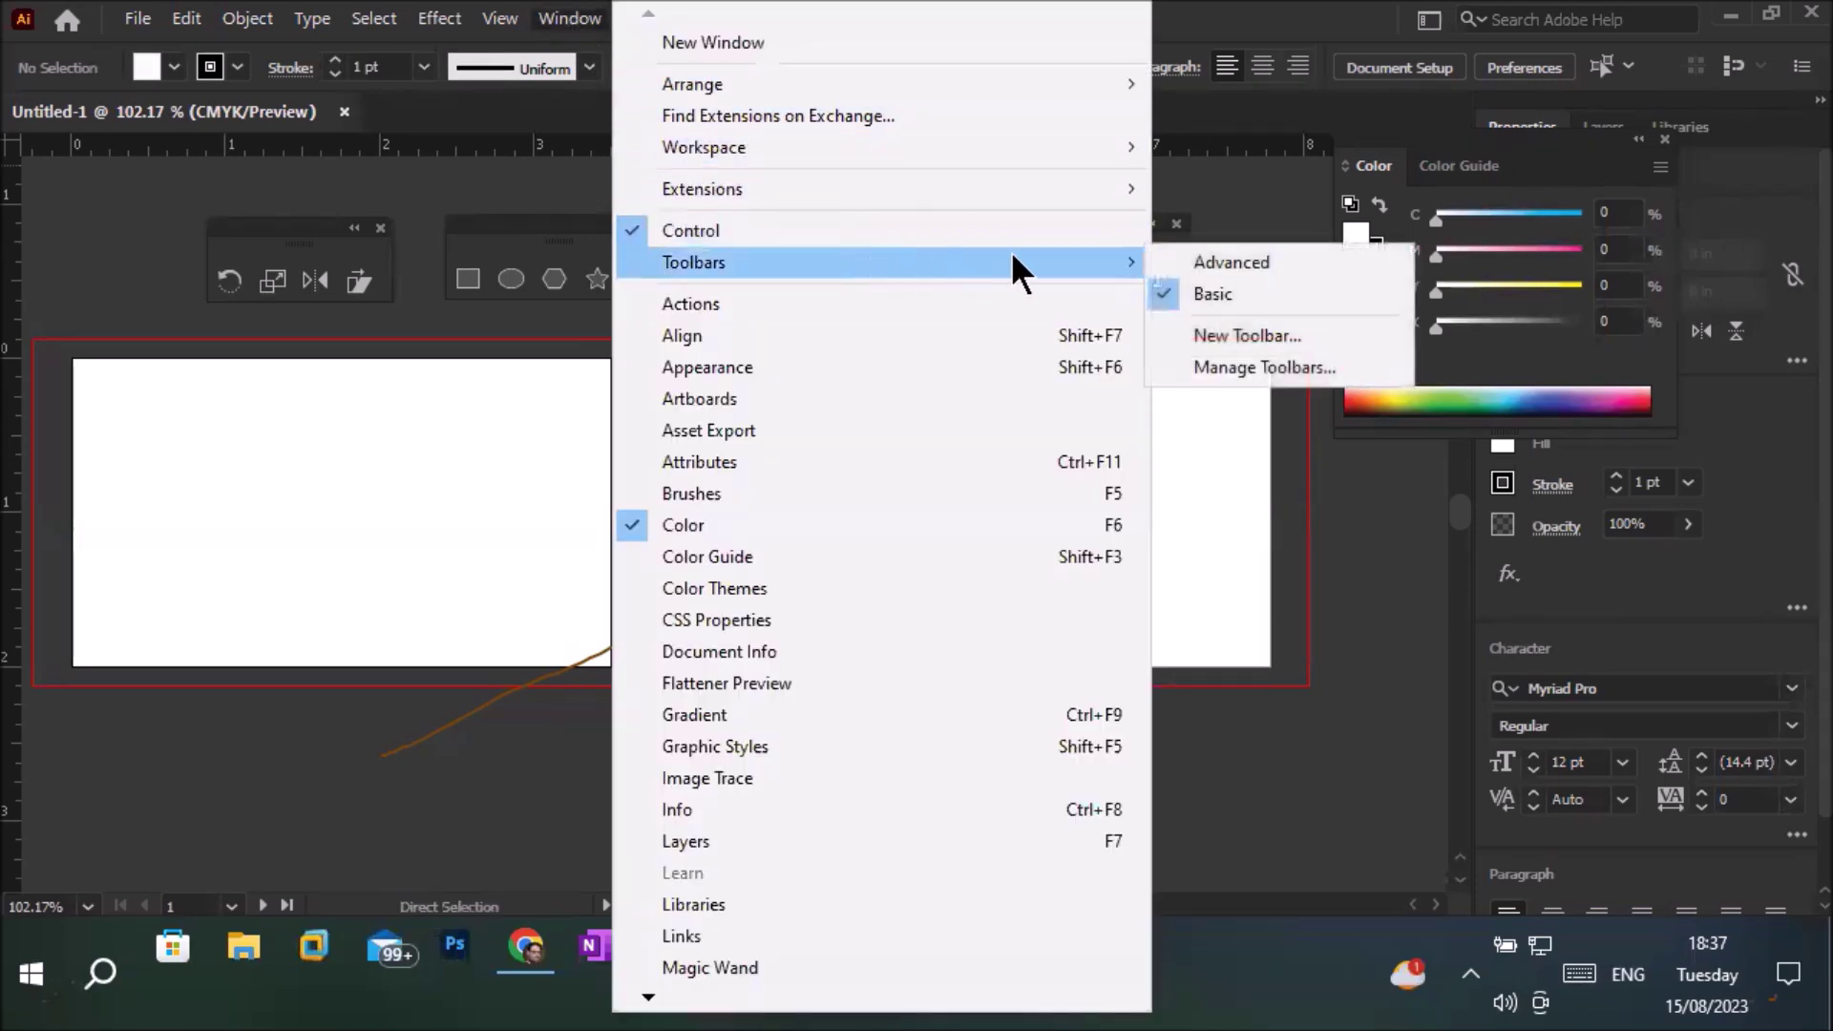
left_click(1297, 256)
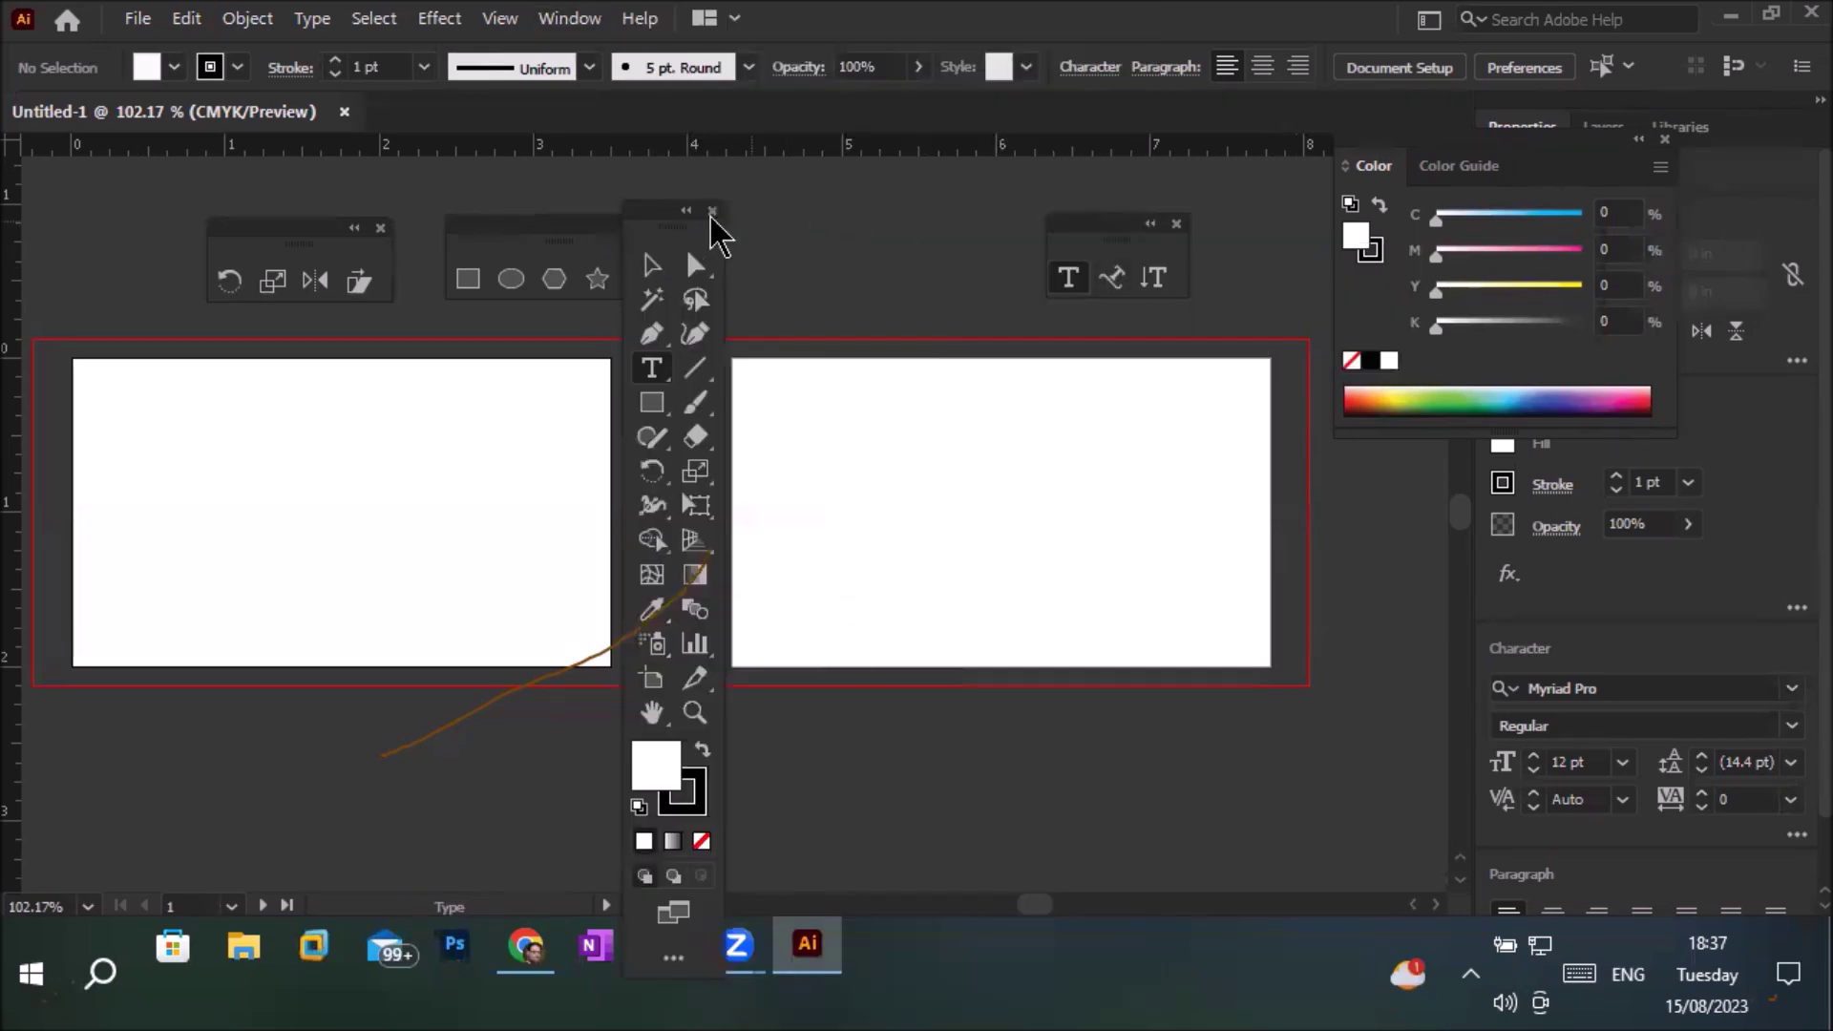
left_click_drag(660, 225, 754, 139)
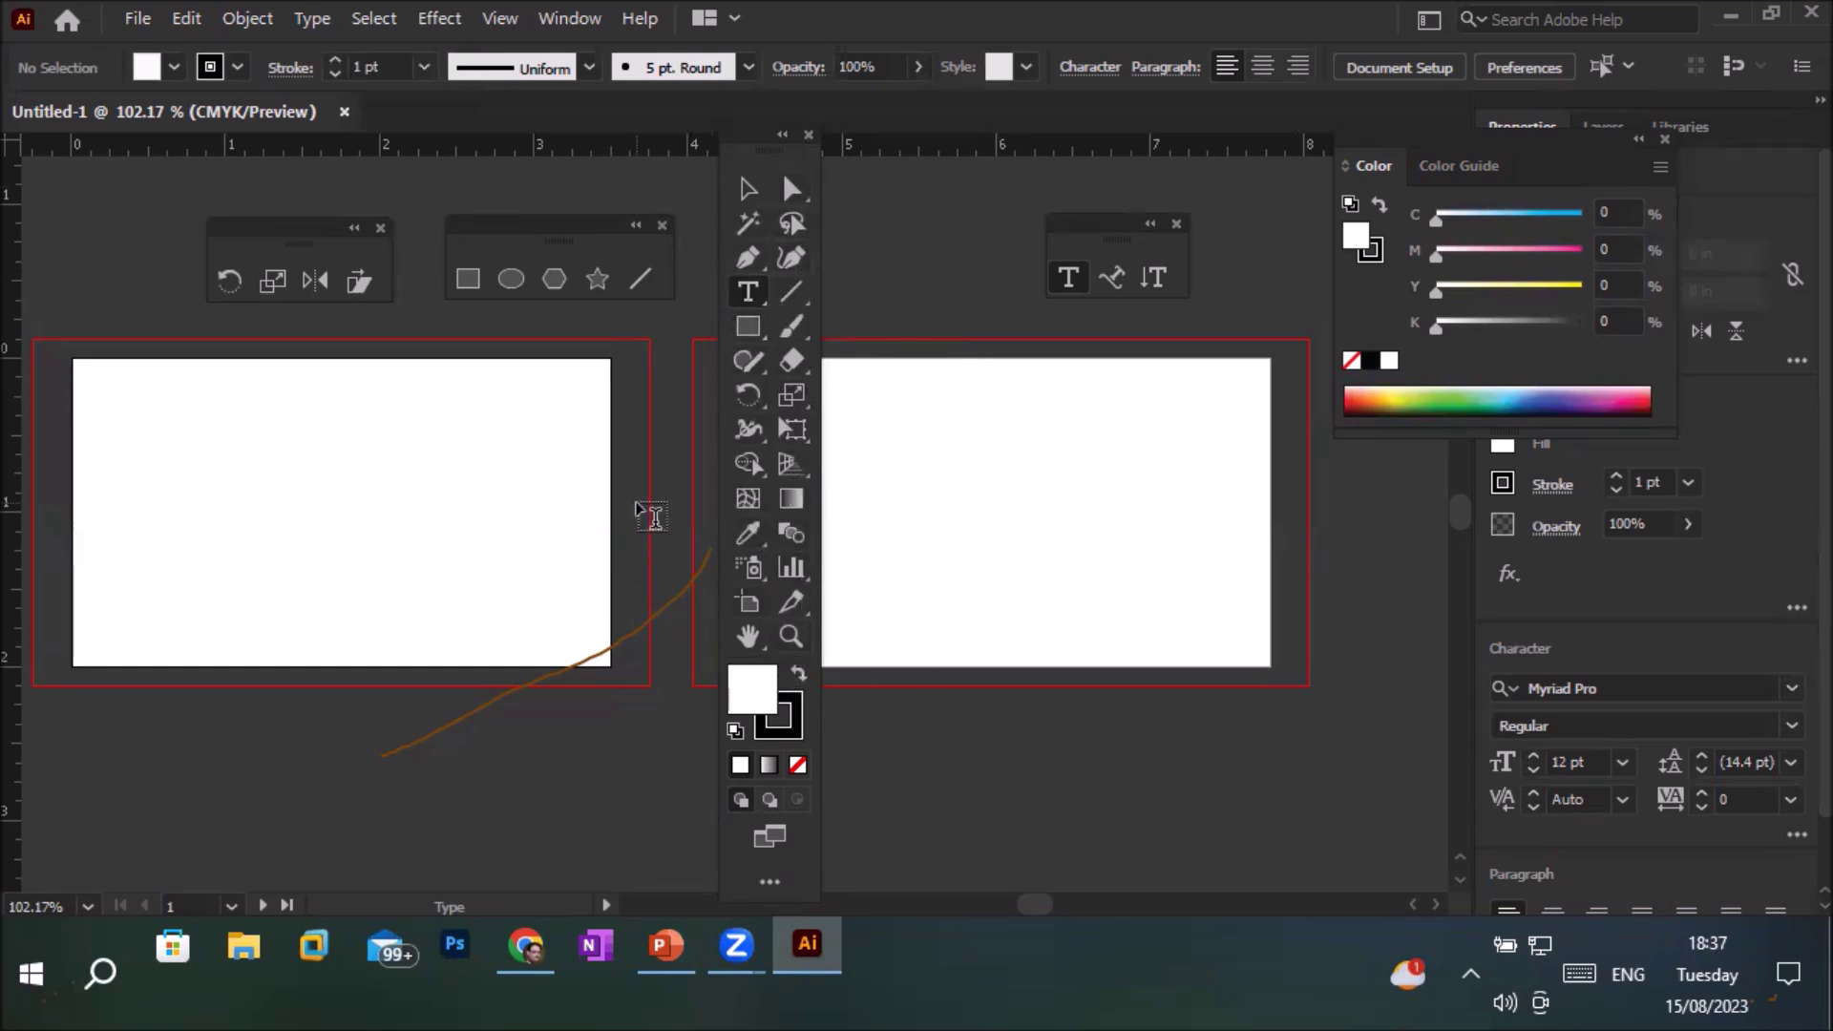
Try the Basic toolbar, then switch back to the Advanced toolbar
left_click(559, 28)
mouse_move(878, 191)
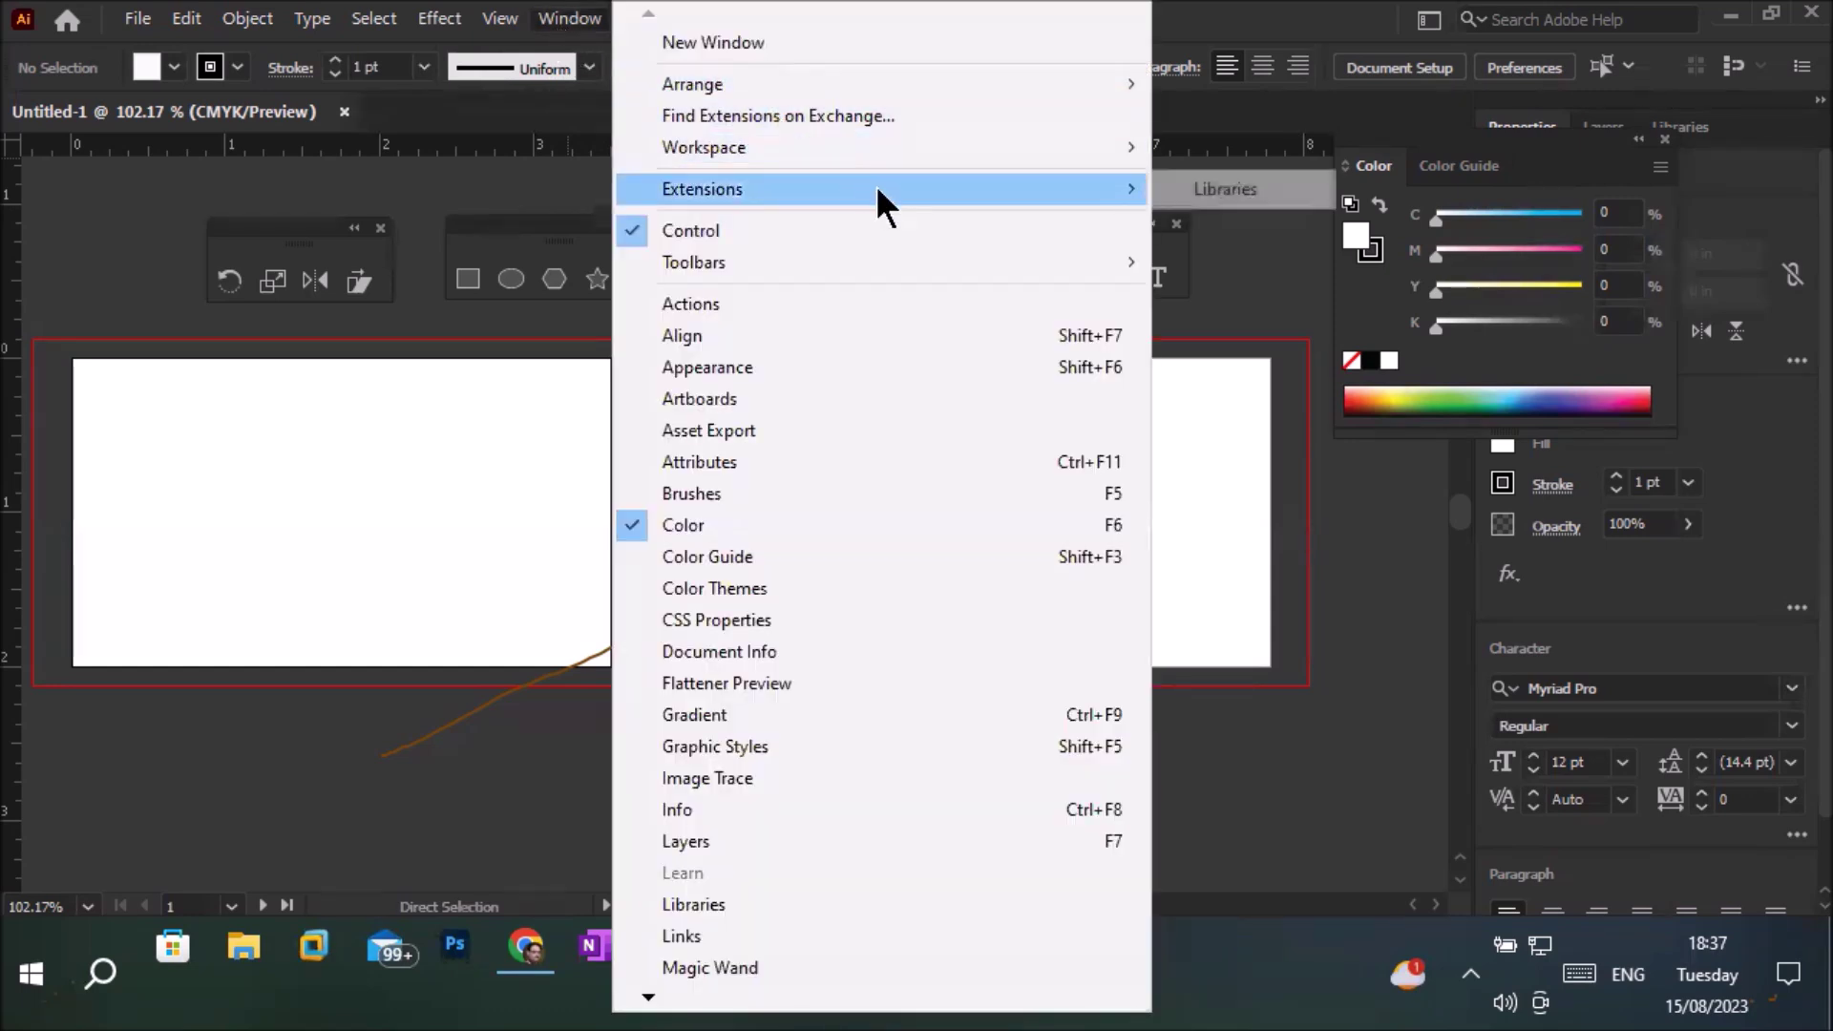
mouse_move(892, 262)
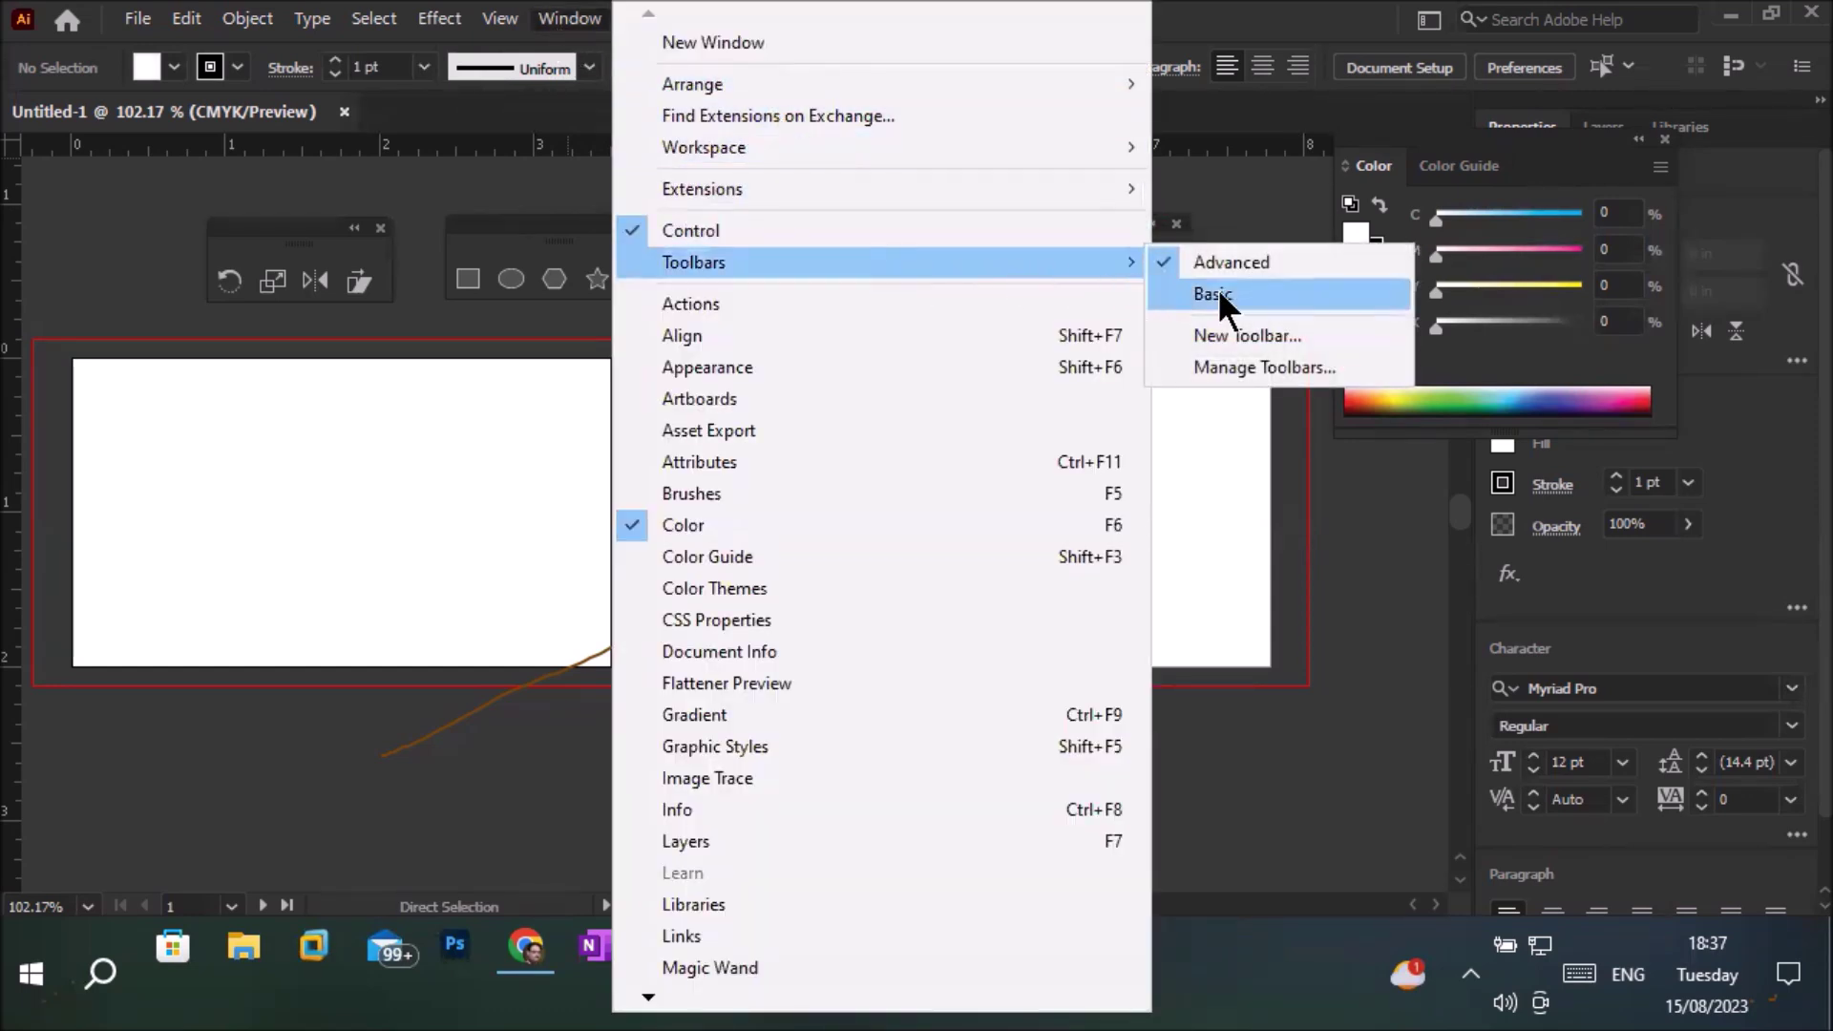
left_click(1217, 294)
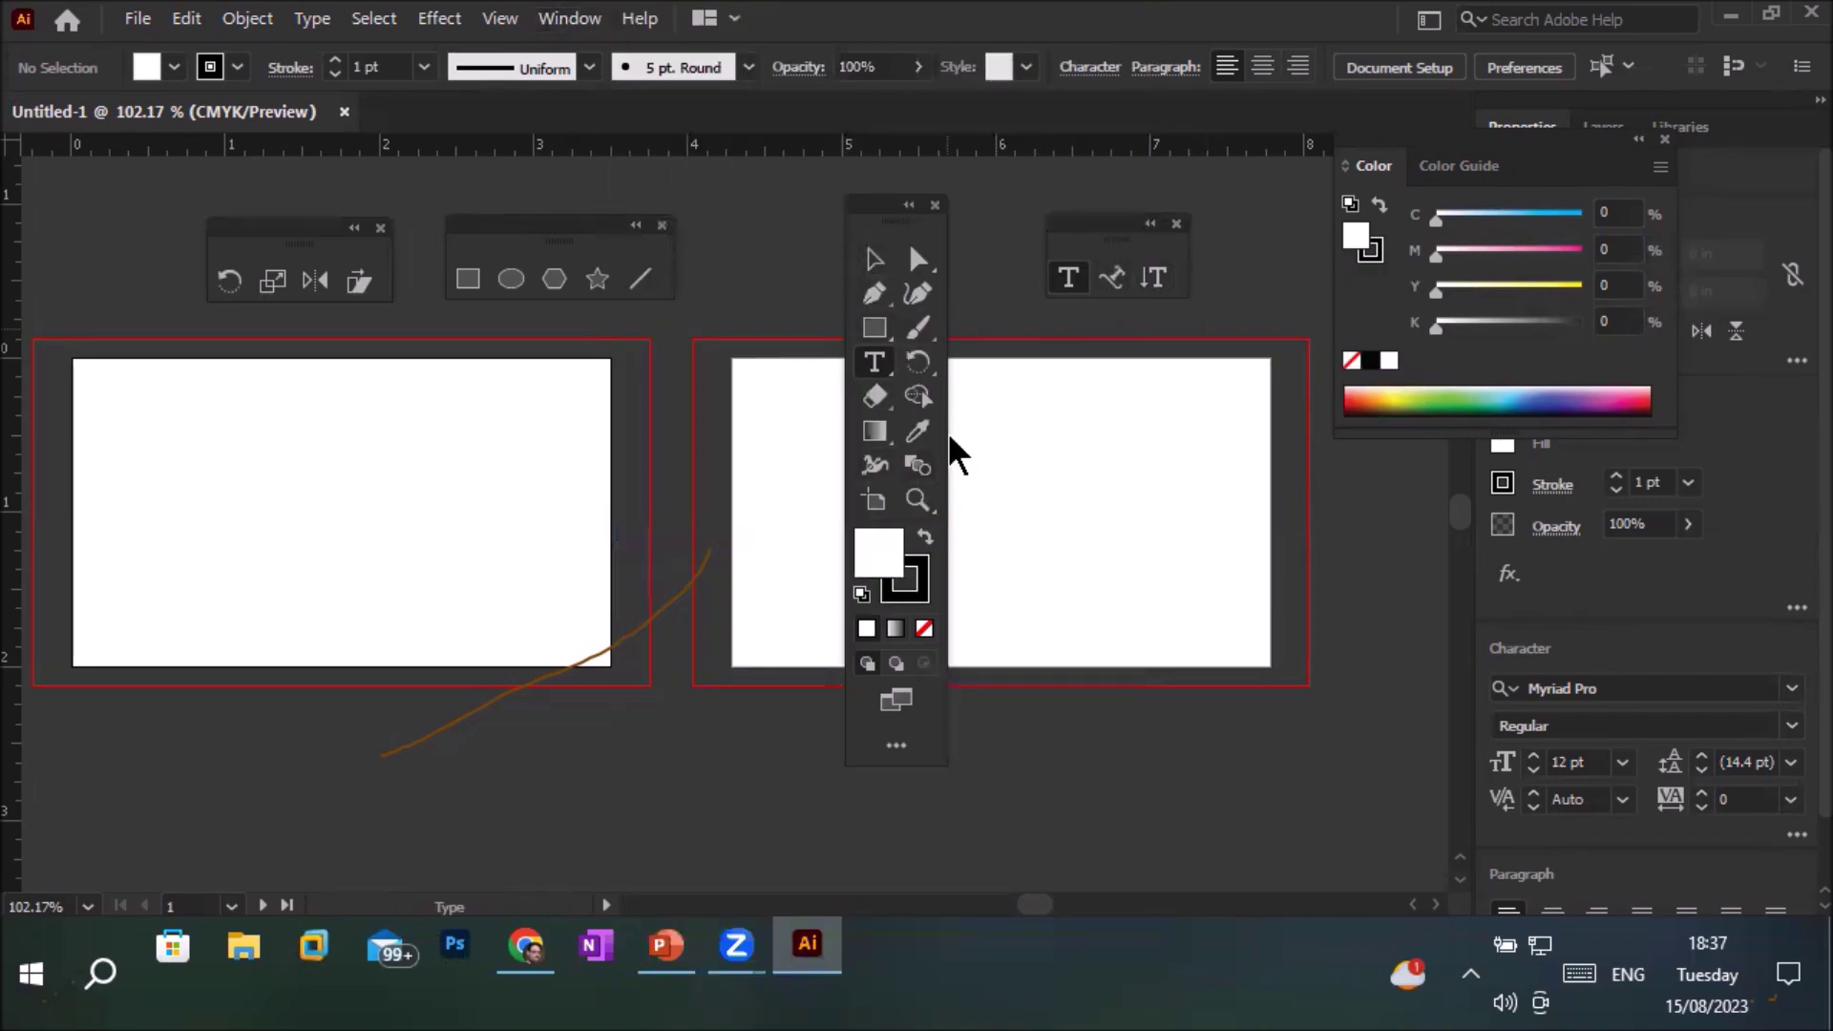
left_click(573, 21)
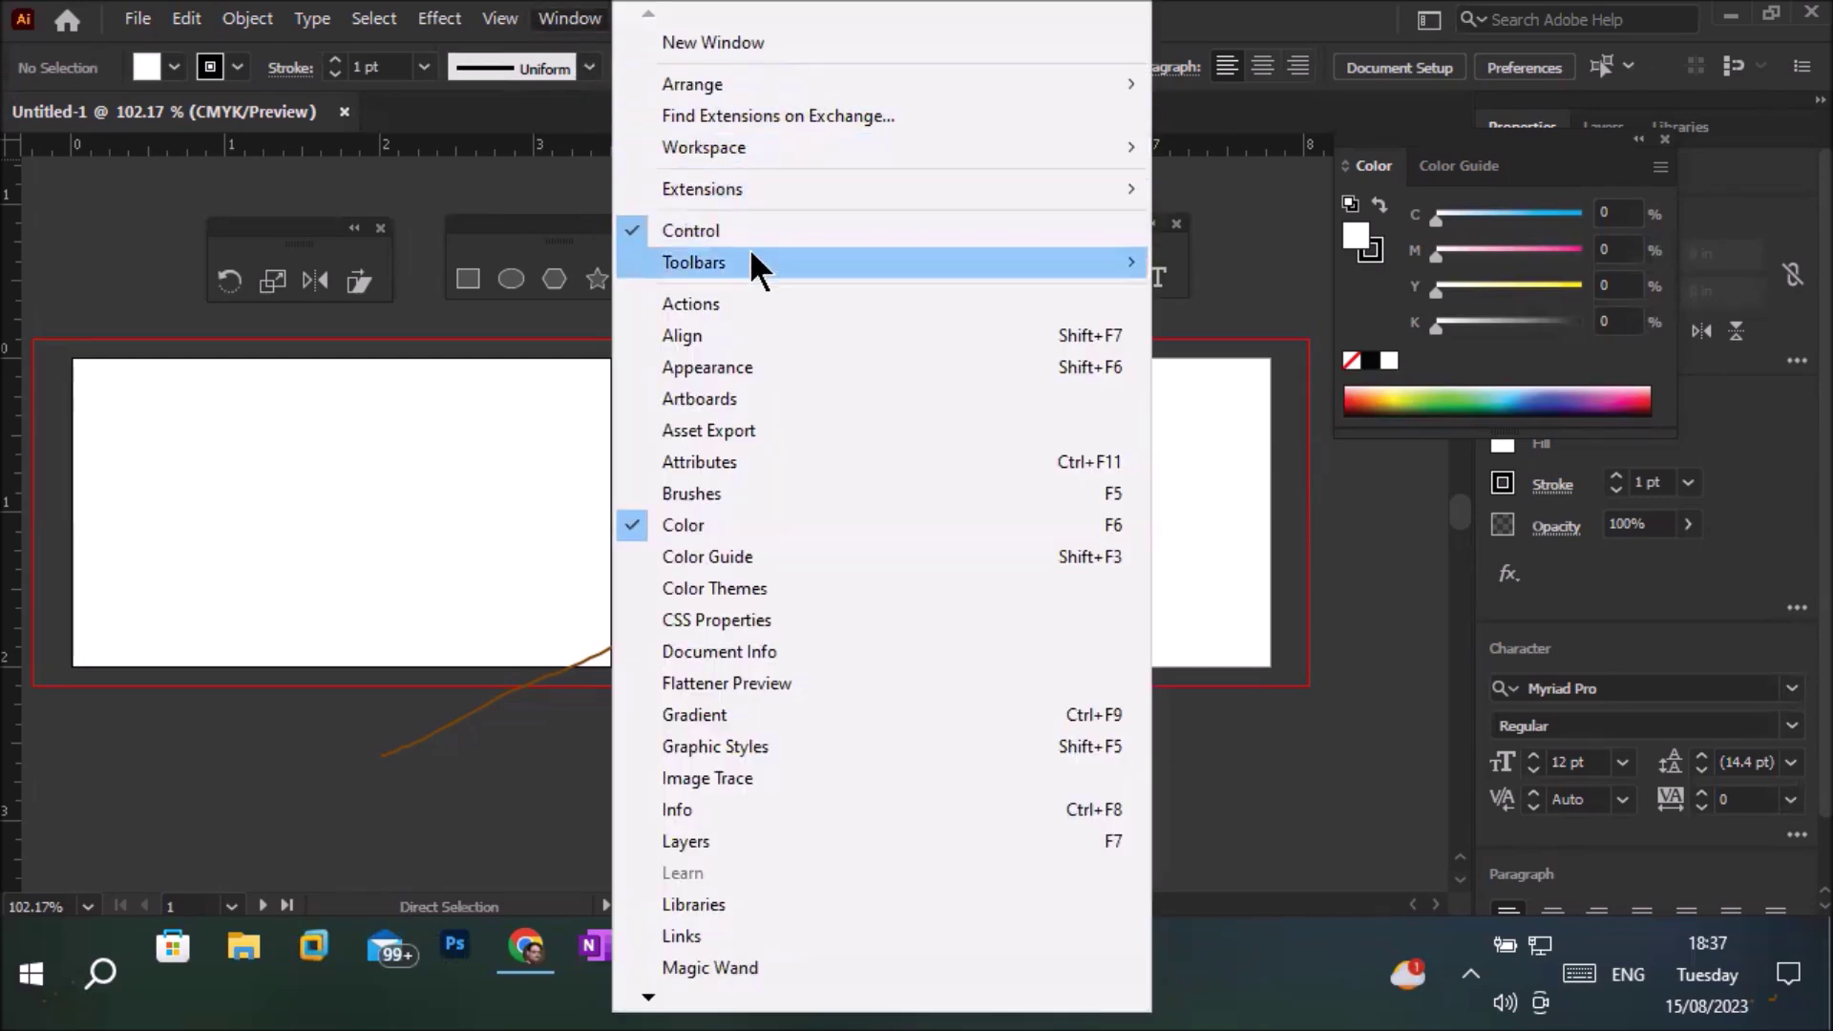
mouse_move(755, 256)
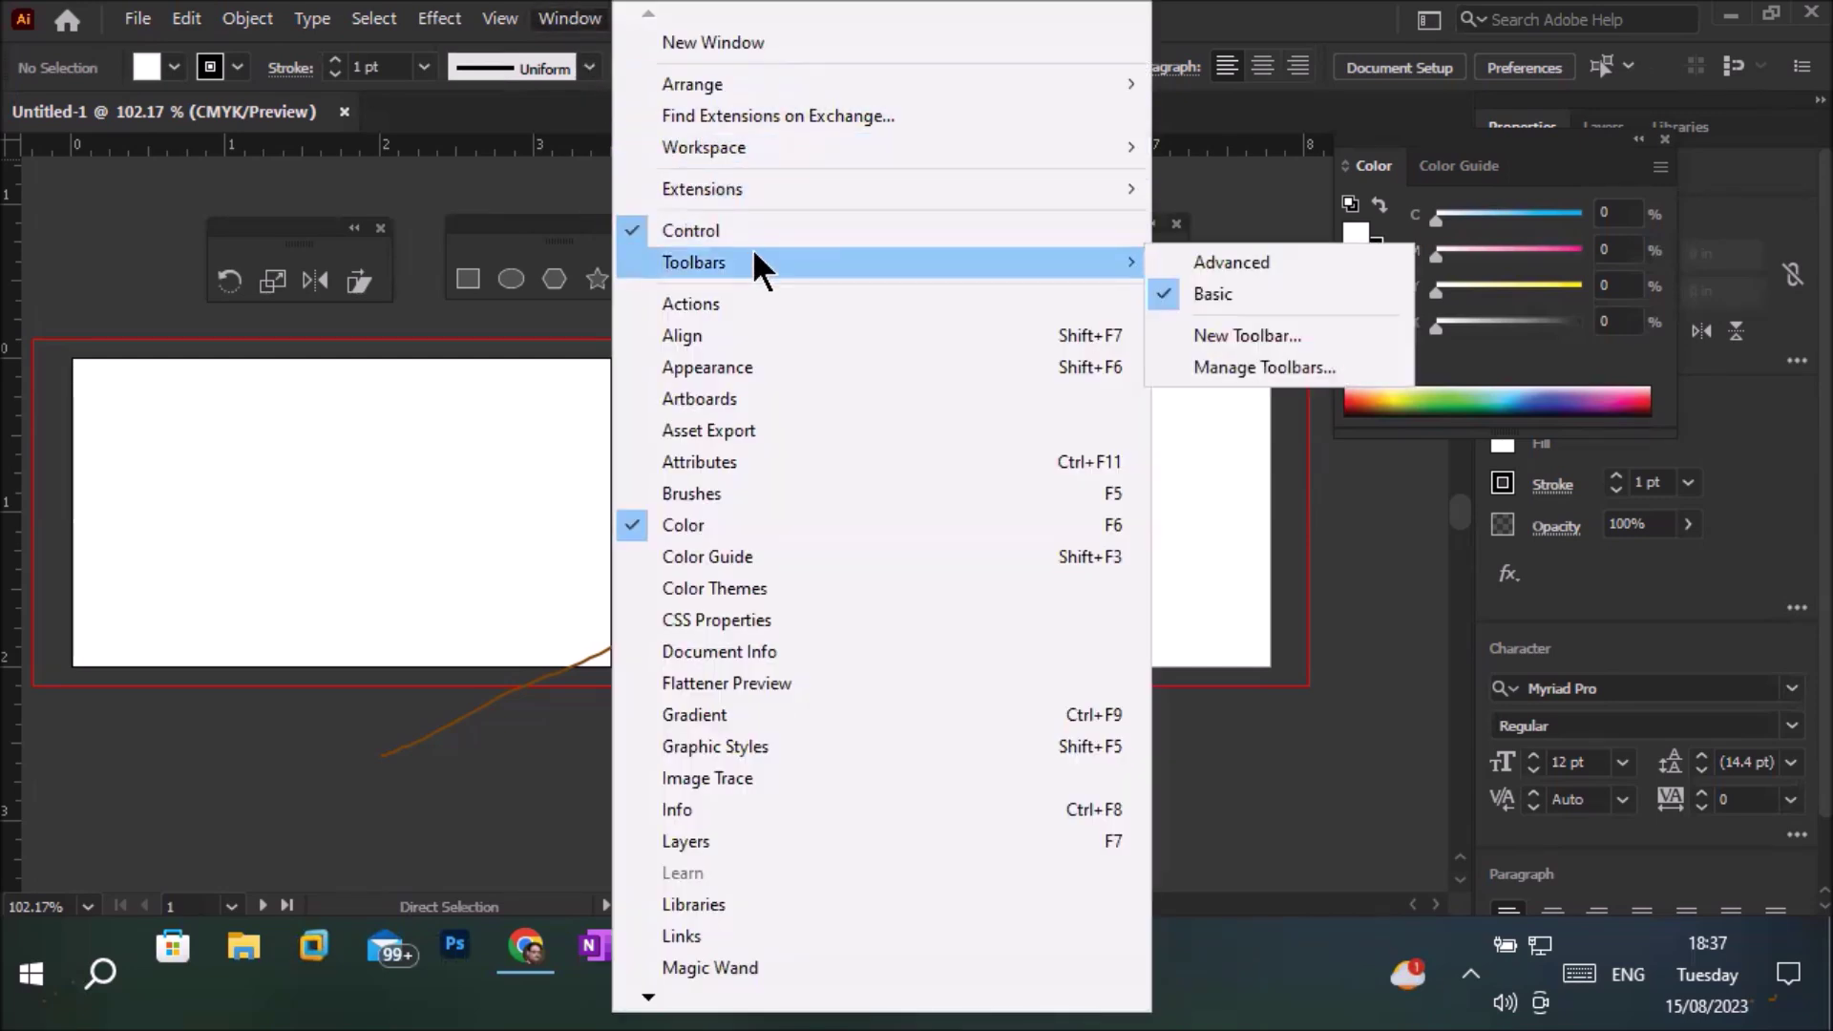
left_click(1217, 263)
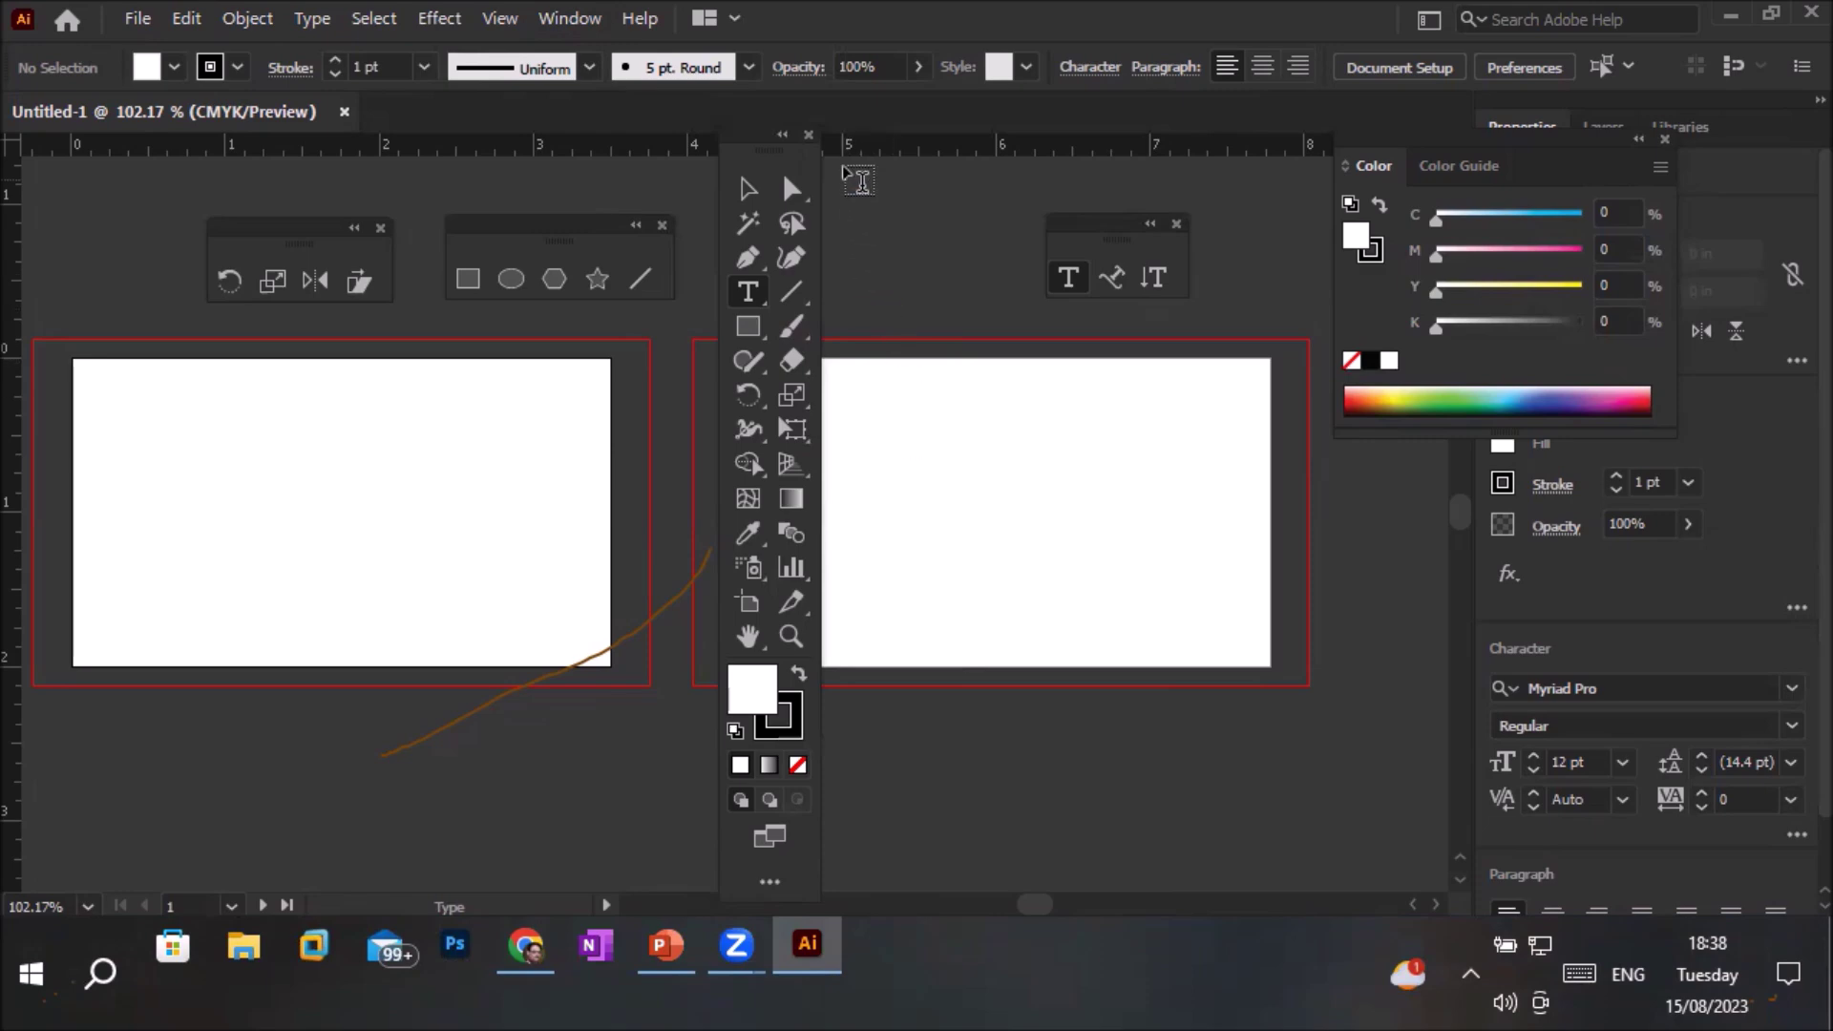
Close the Tools panel and the floating transform, shape and type tool panels
left_click(807, 136)
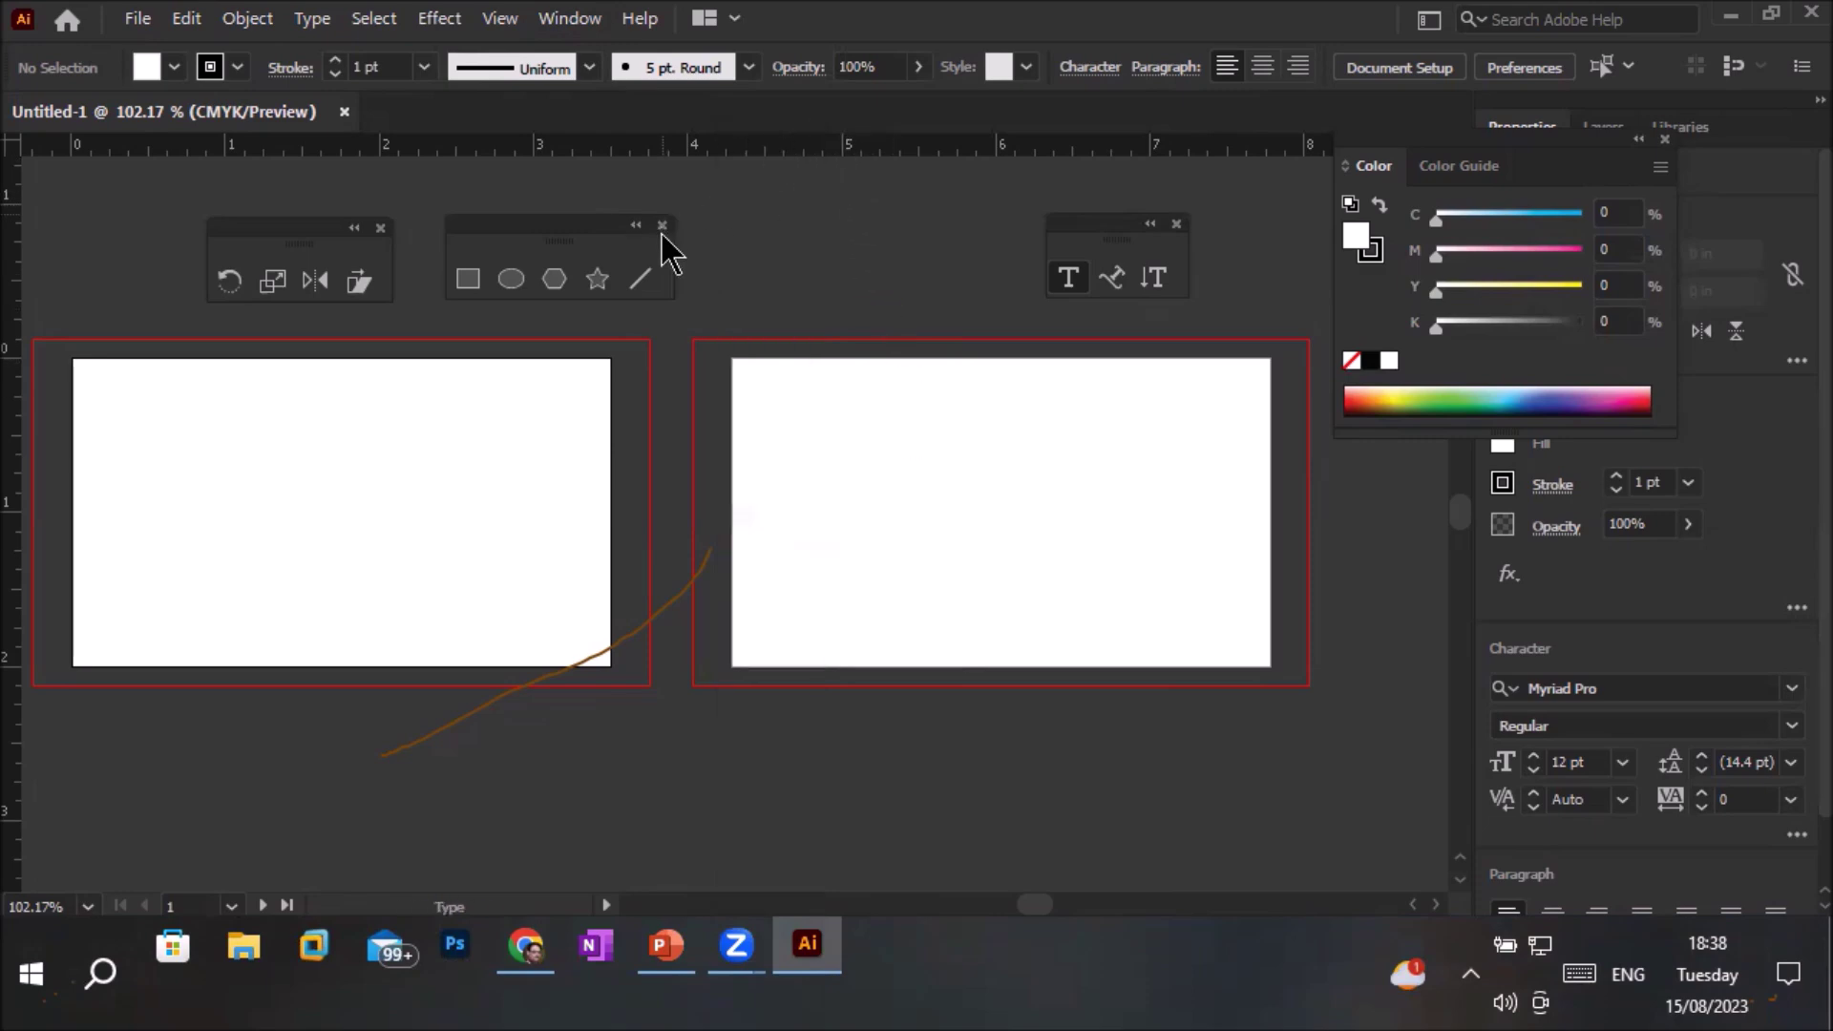
left_click(381, 228)
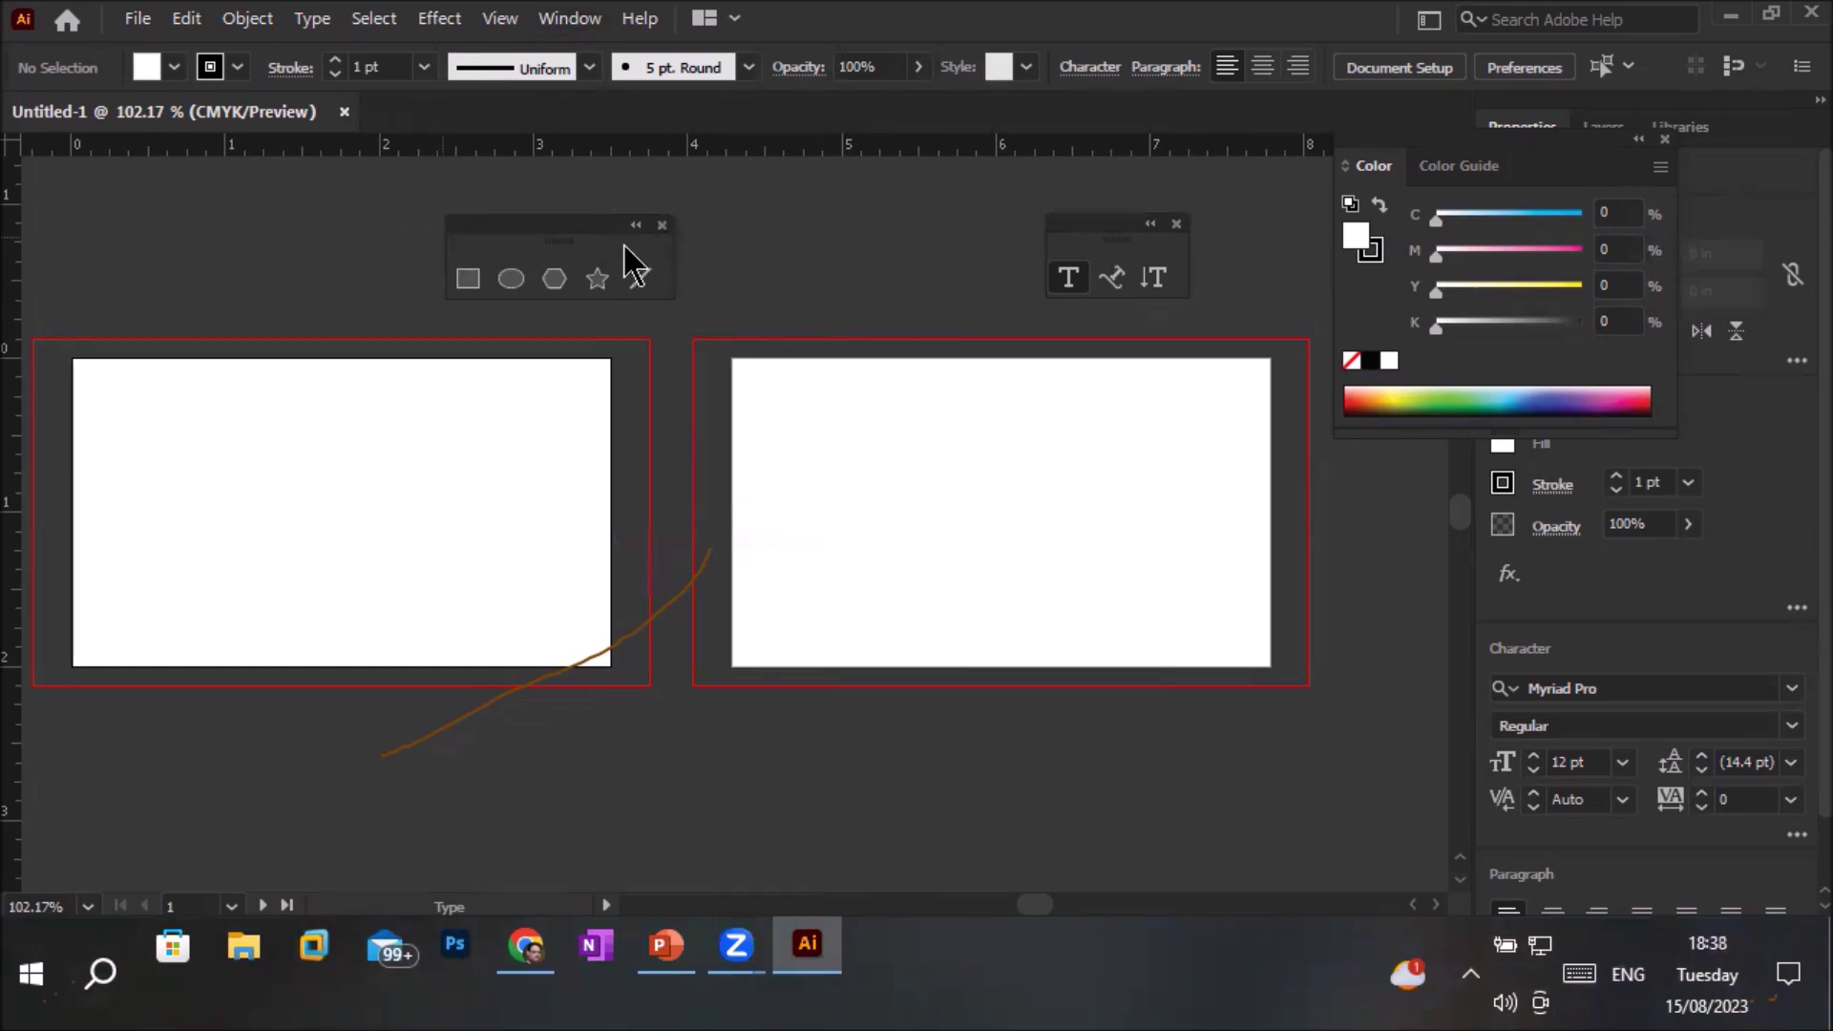
left_click(662, 225)
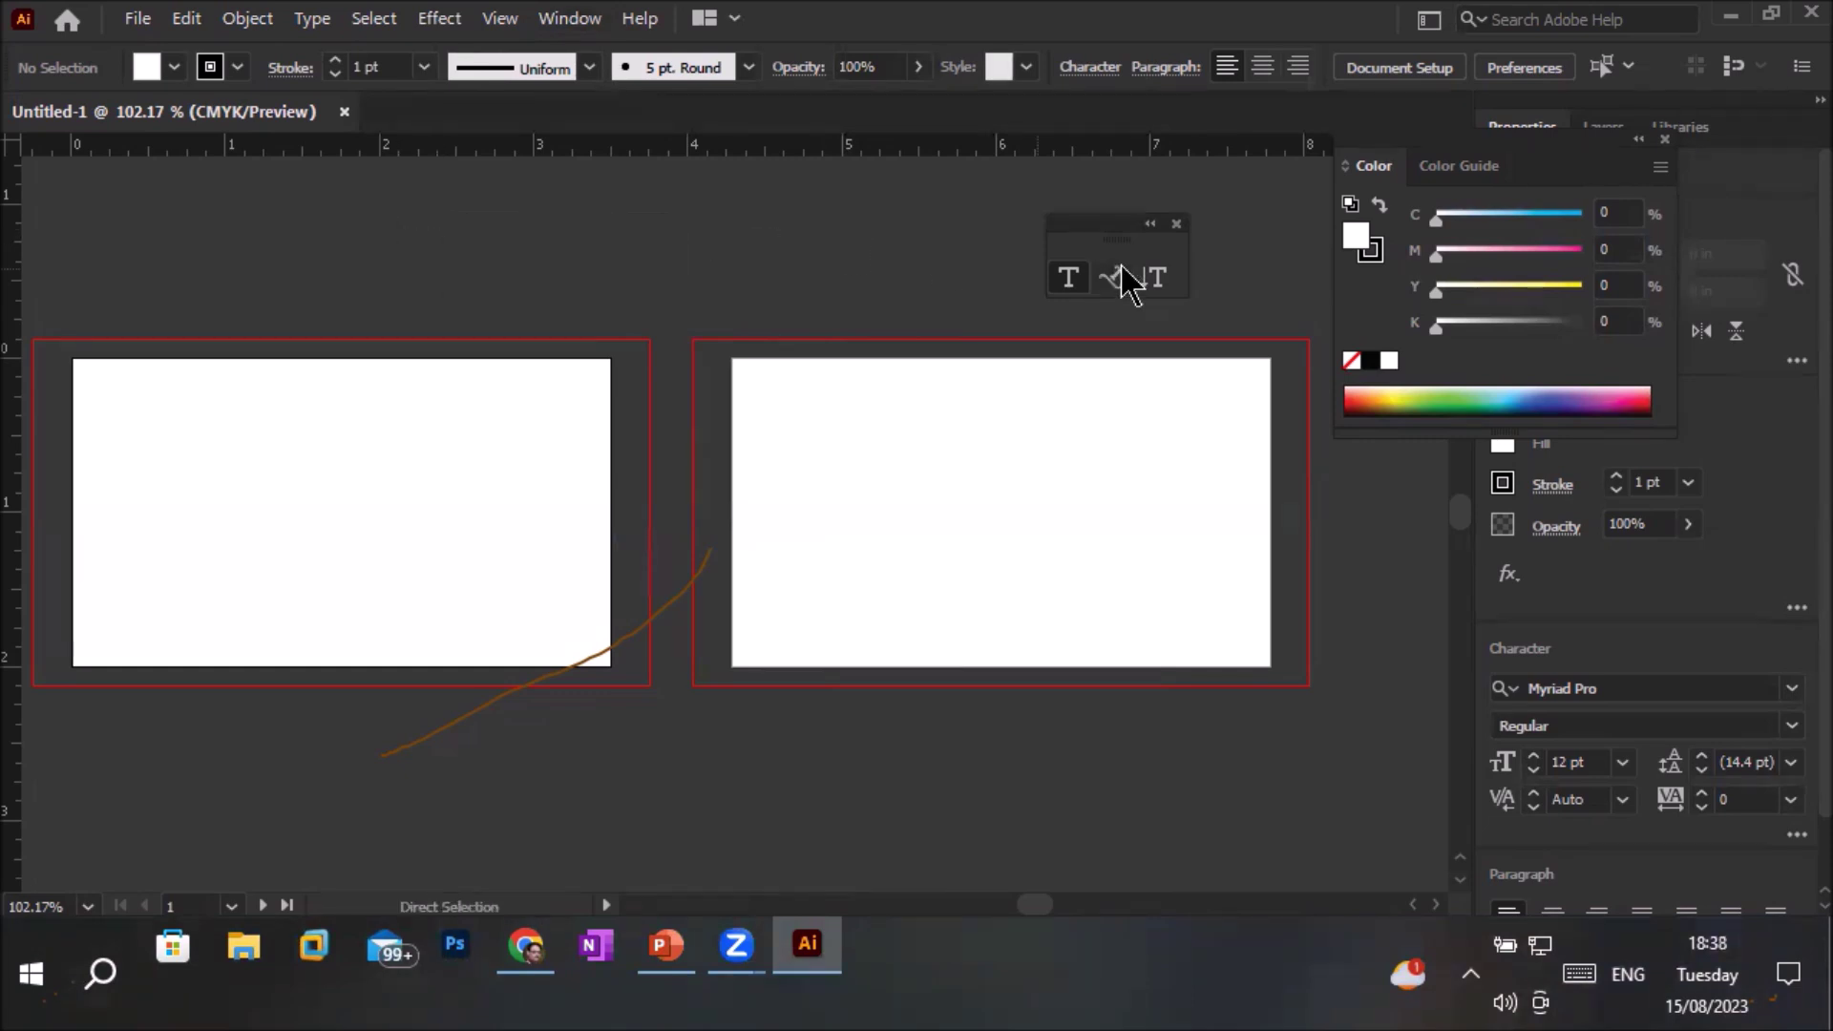
left_click(1176, 223)
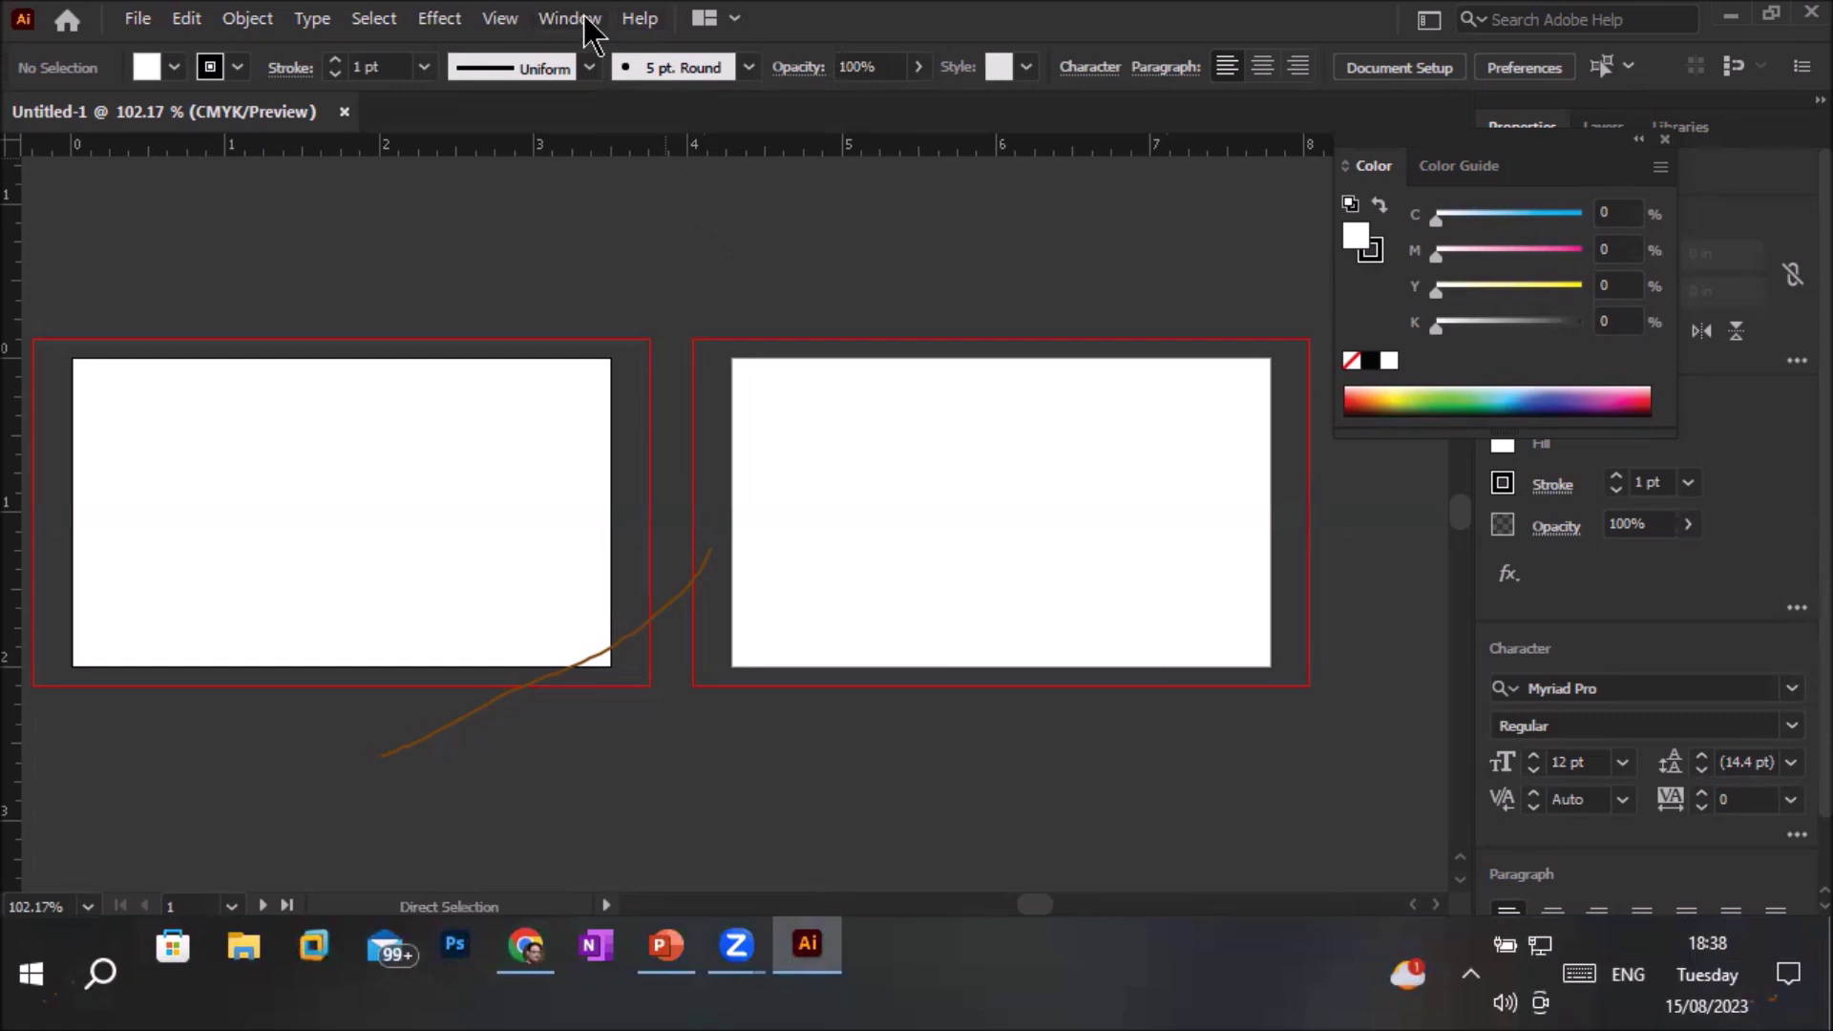
Restore the Advanced toolbar from Window > Toolbars and float it over the left artboard
left_click(578, 19)
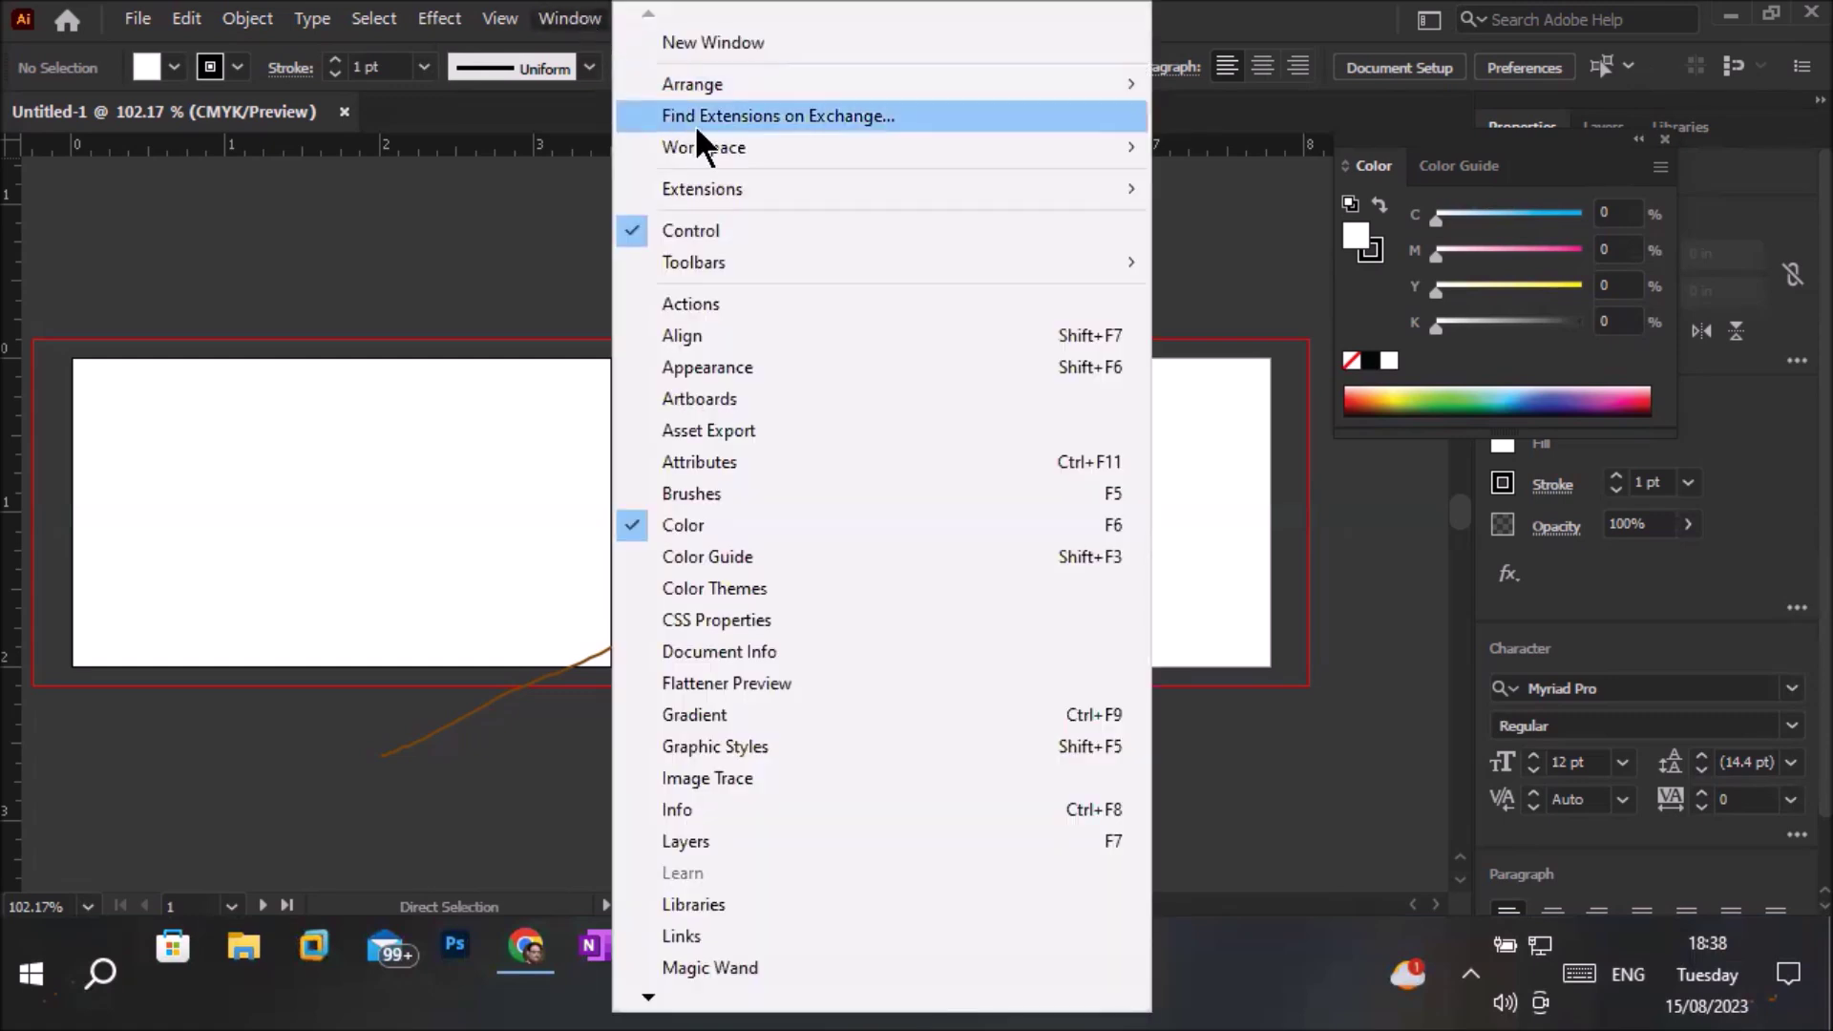
mouse_move(856, 256)
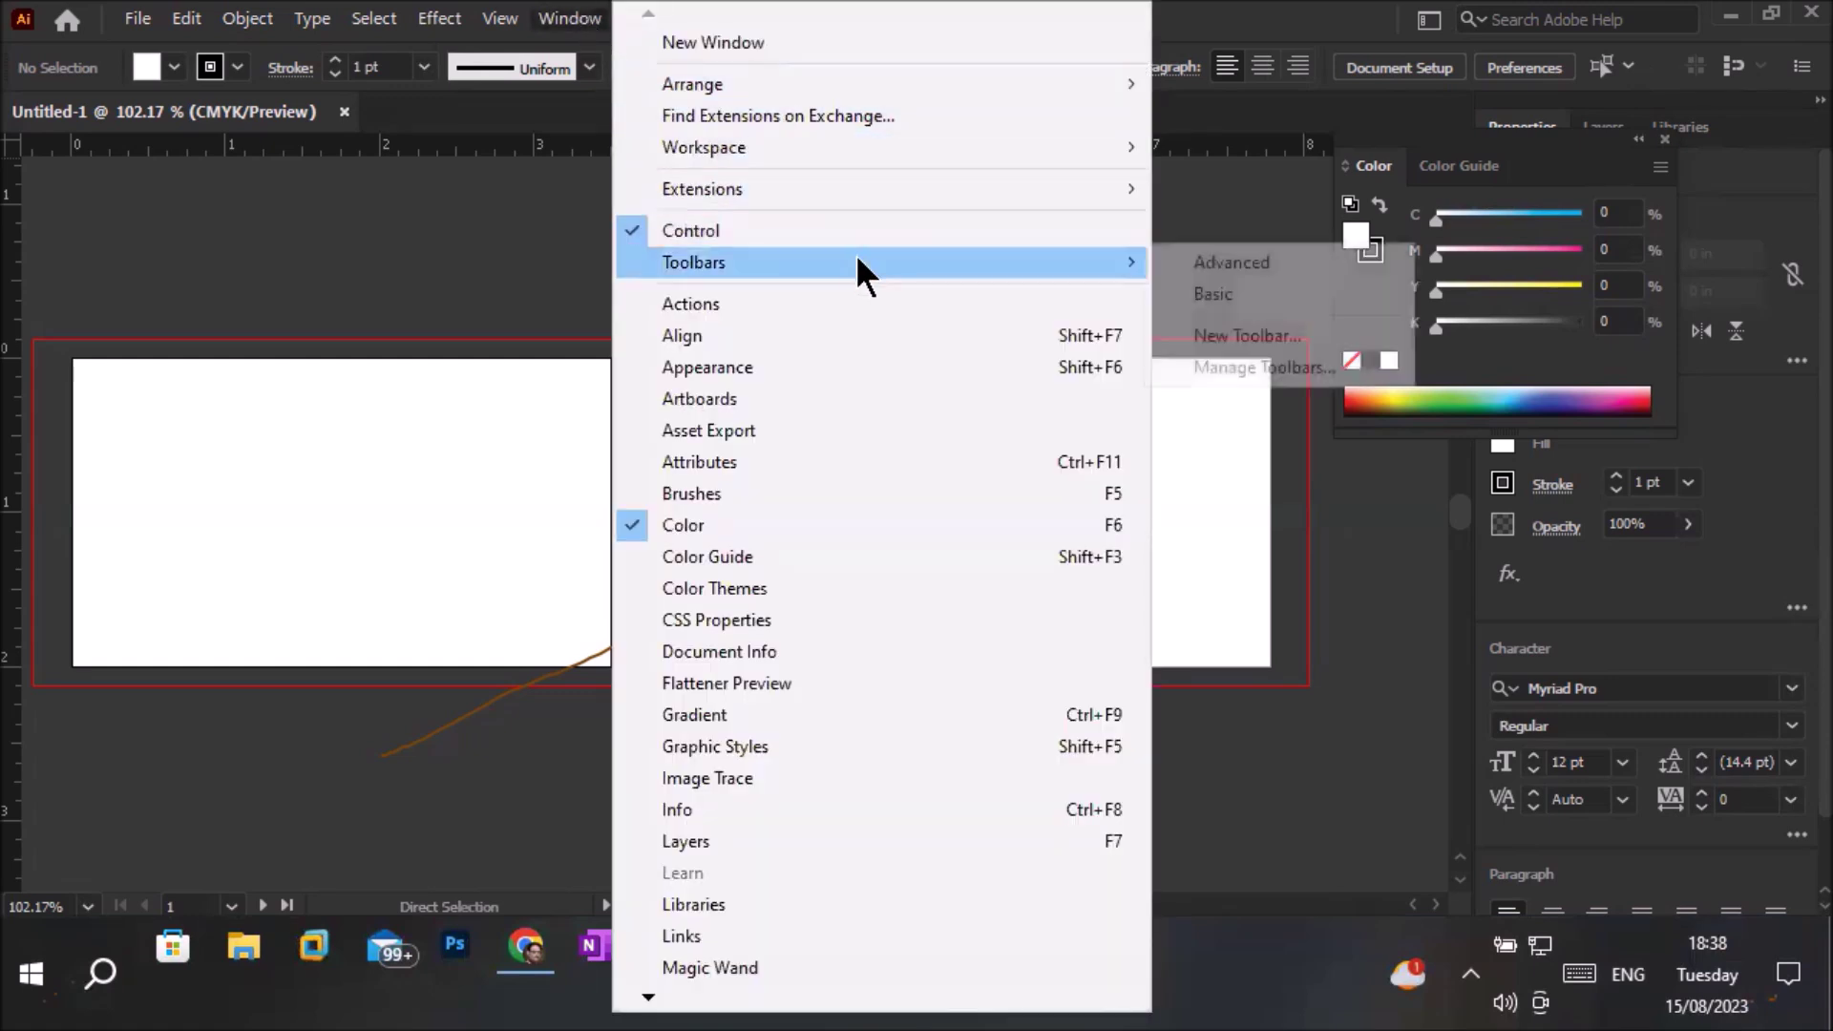
left_click(1232, 260)
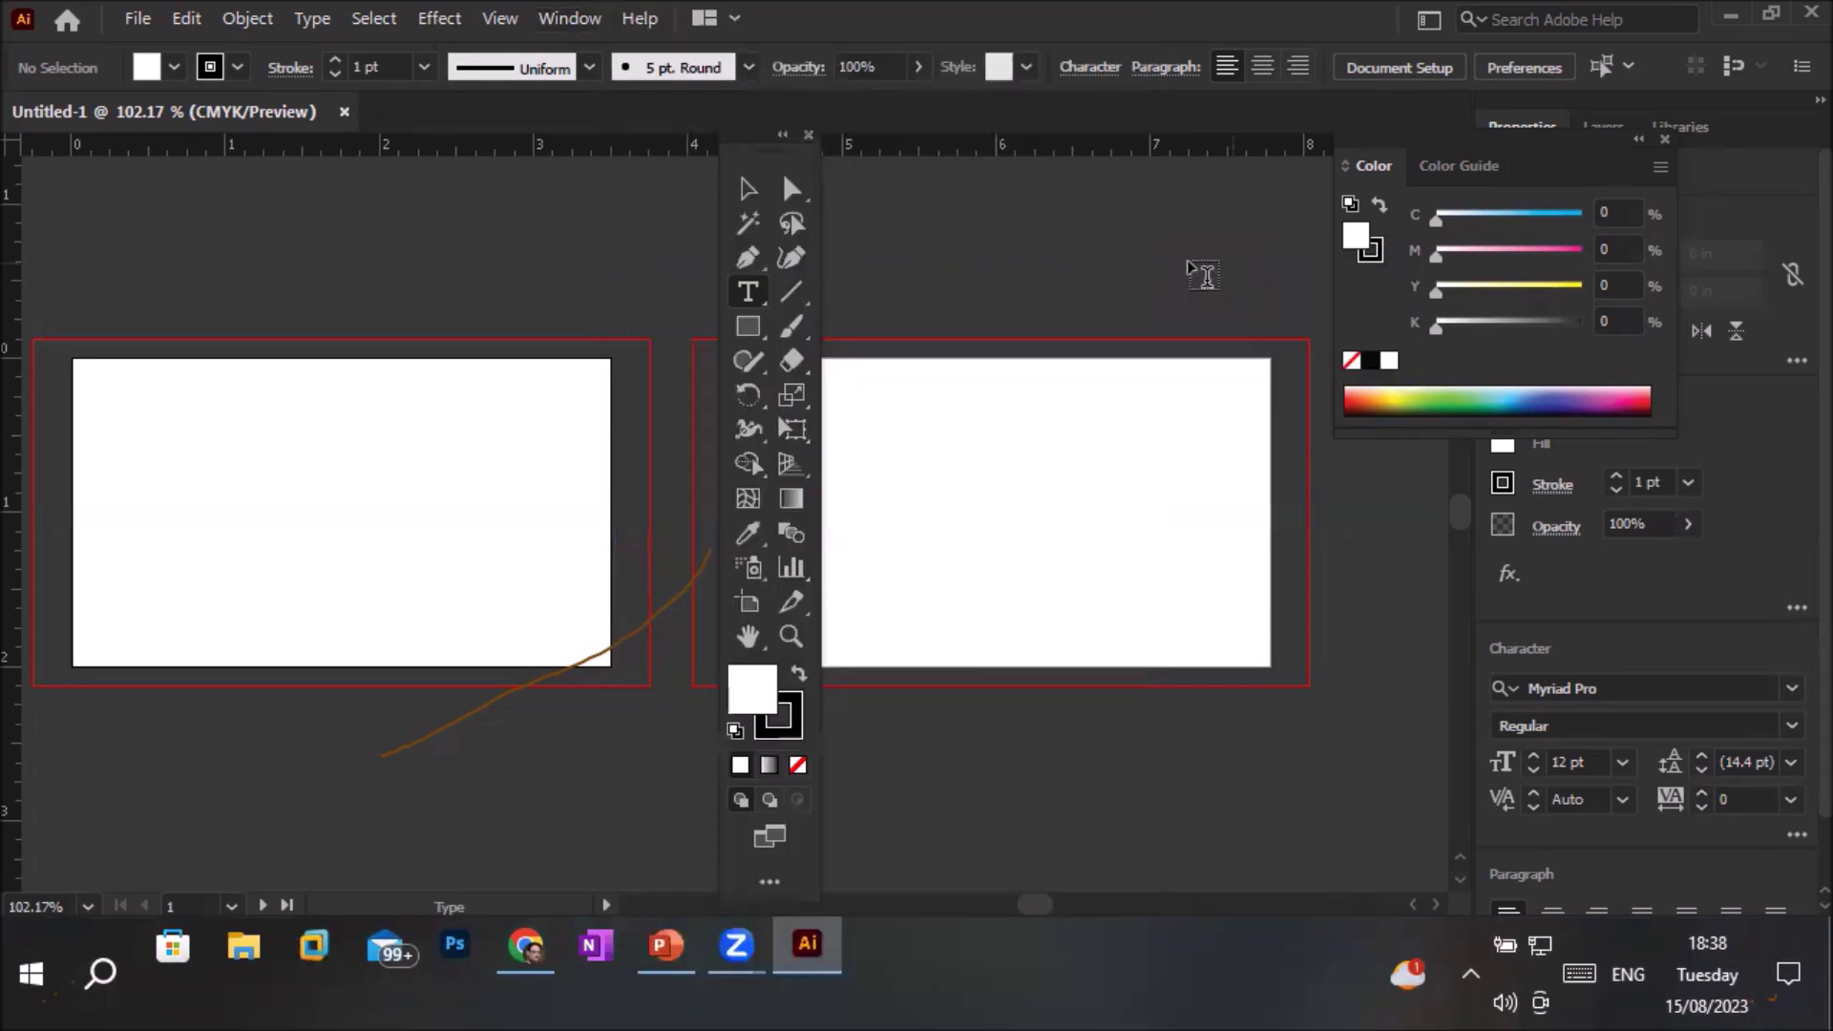
left_click_drag(781, 157, 403, 169)
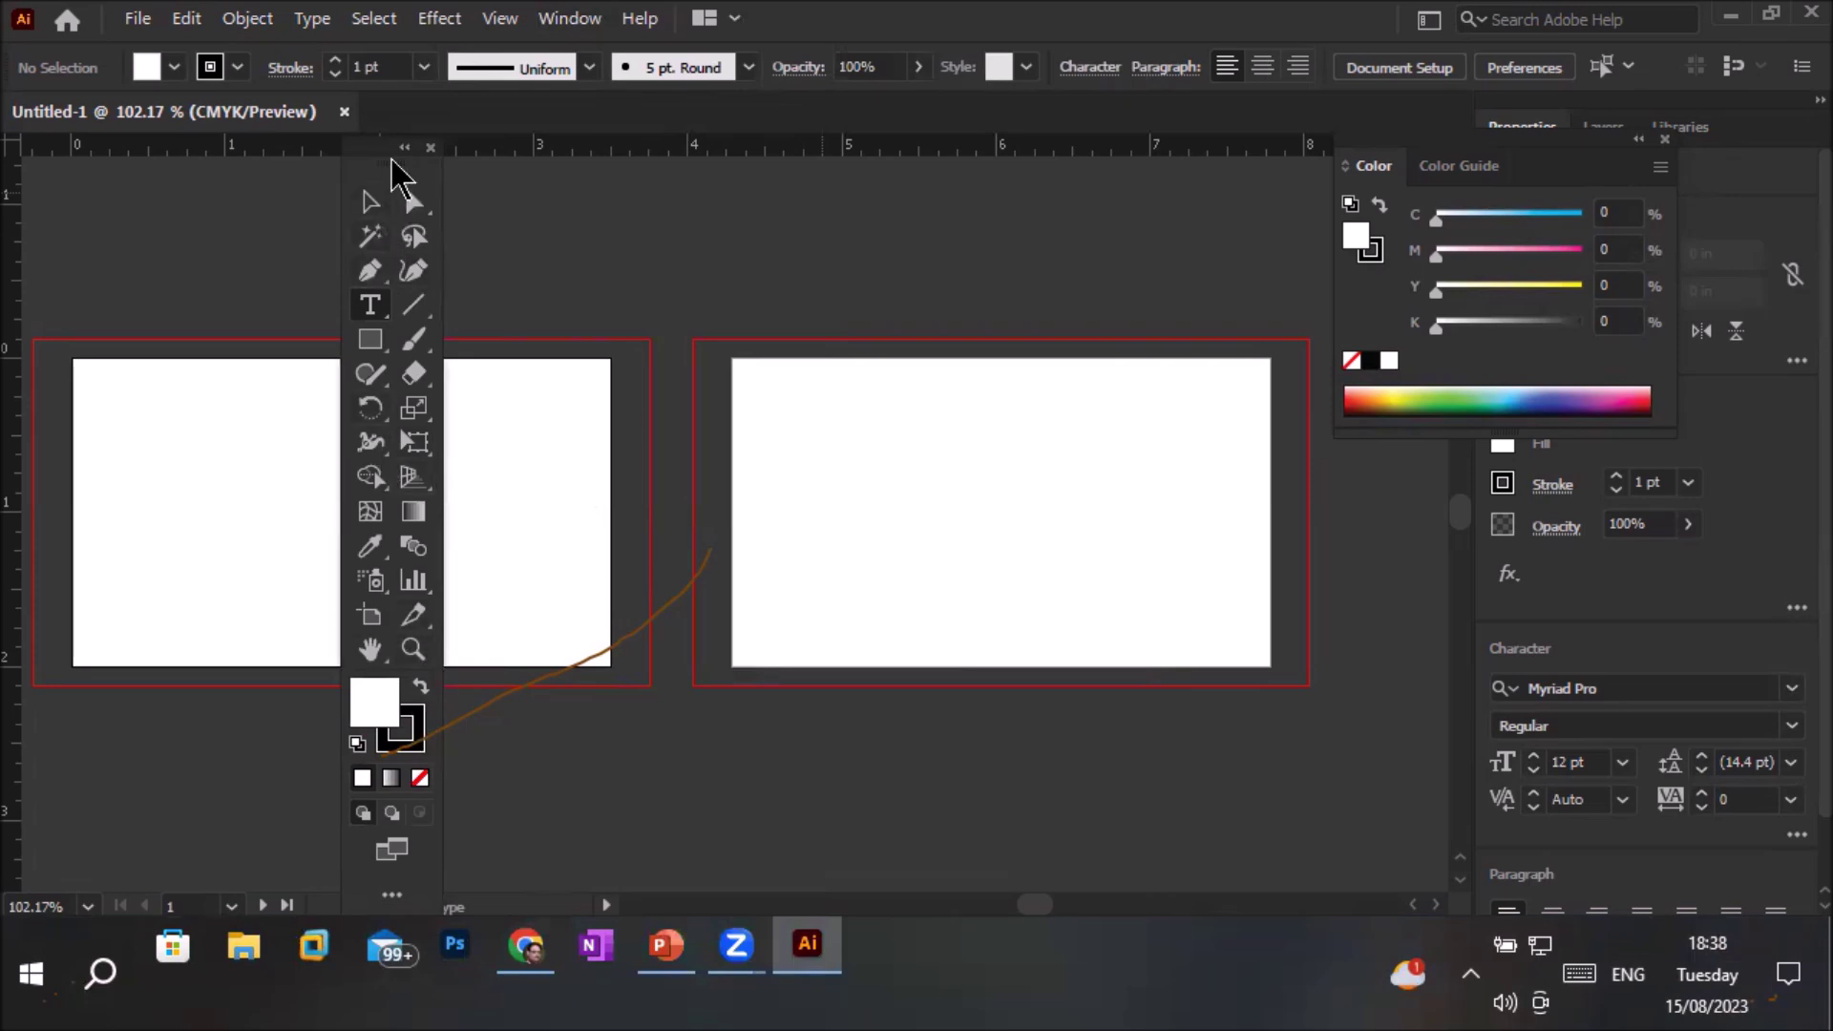
left_click_drag(374, 149, 458, 120)
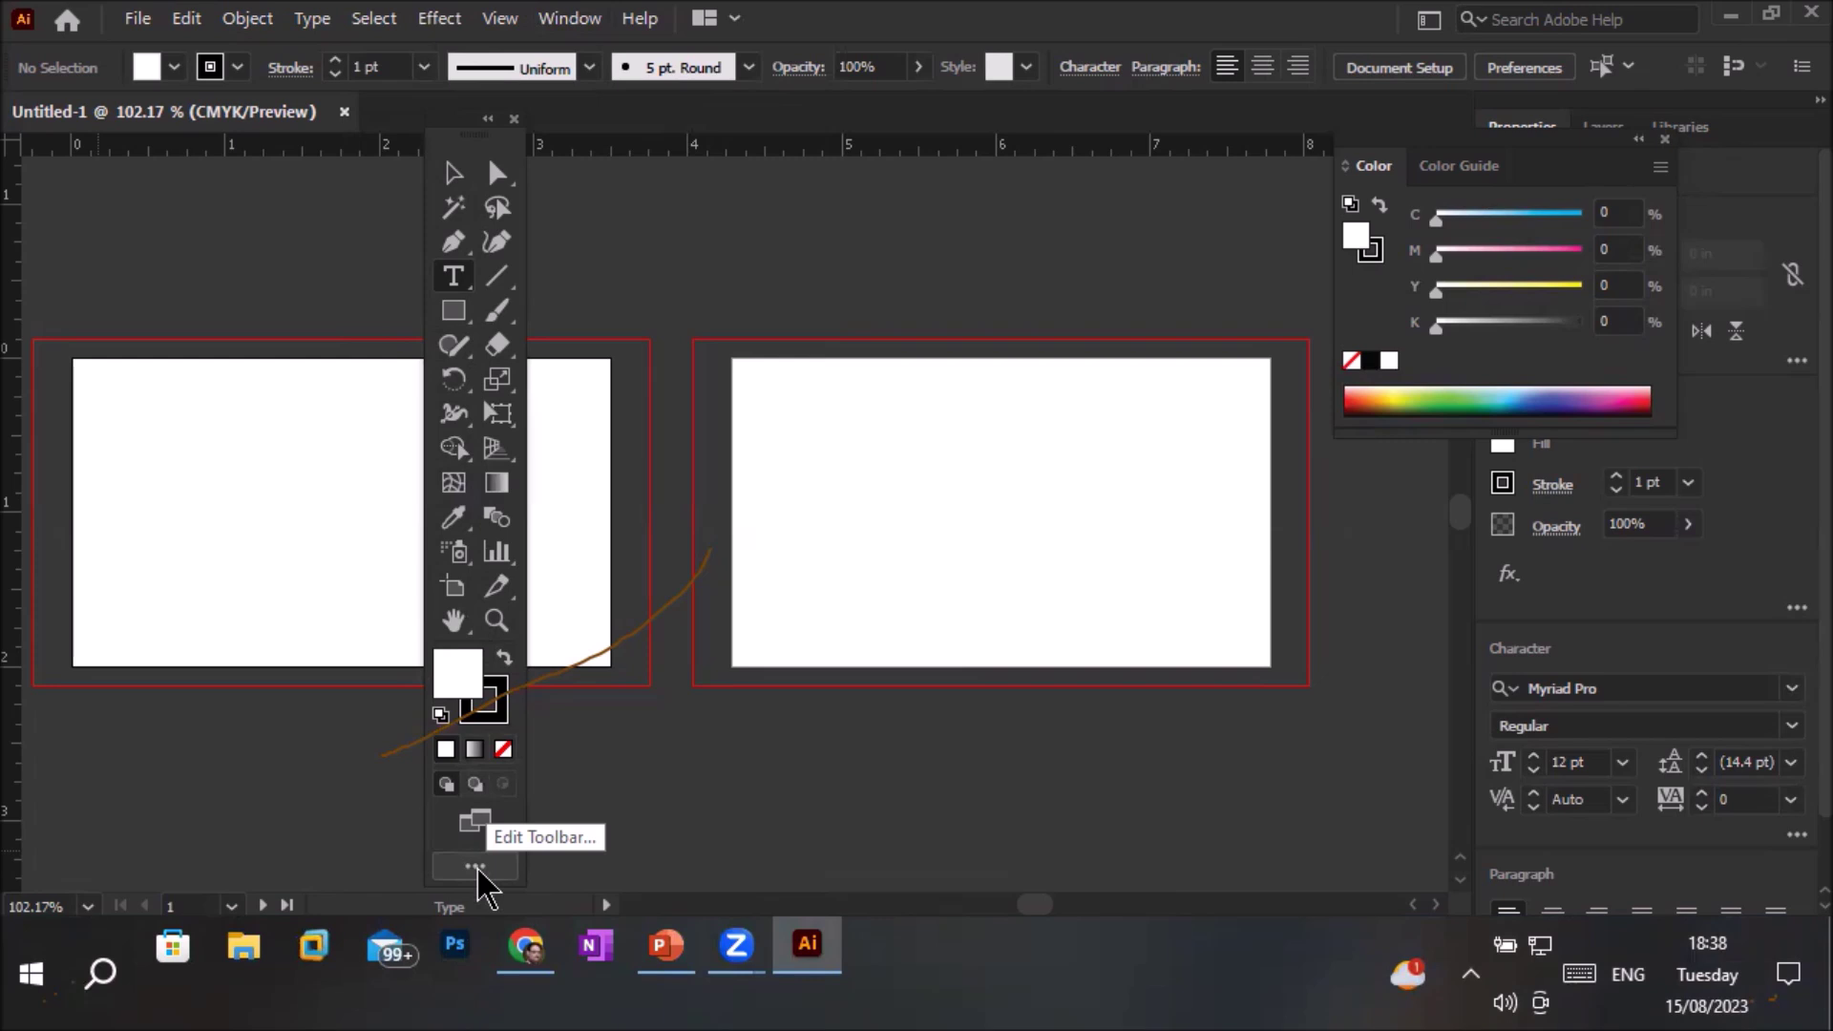
Switch the toolbar to Basic, then back to Advanced, and toggle its one/two-column layout
left_click(476, 867)
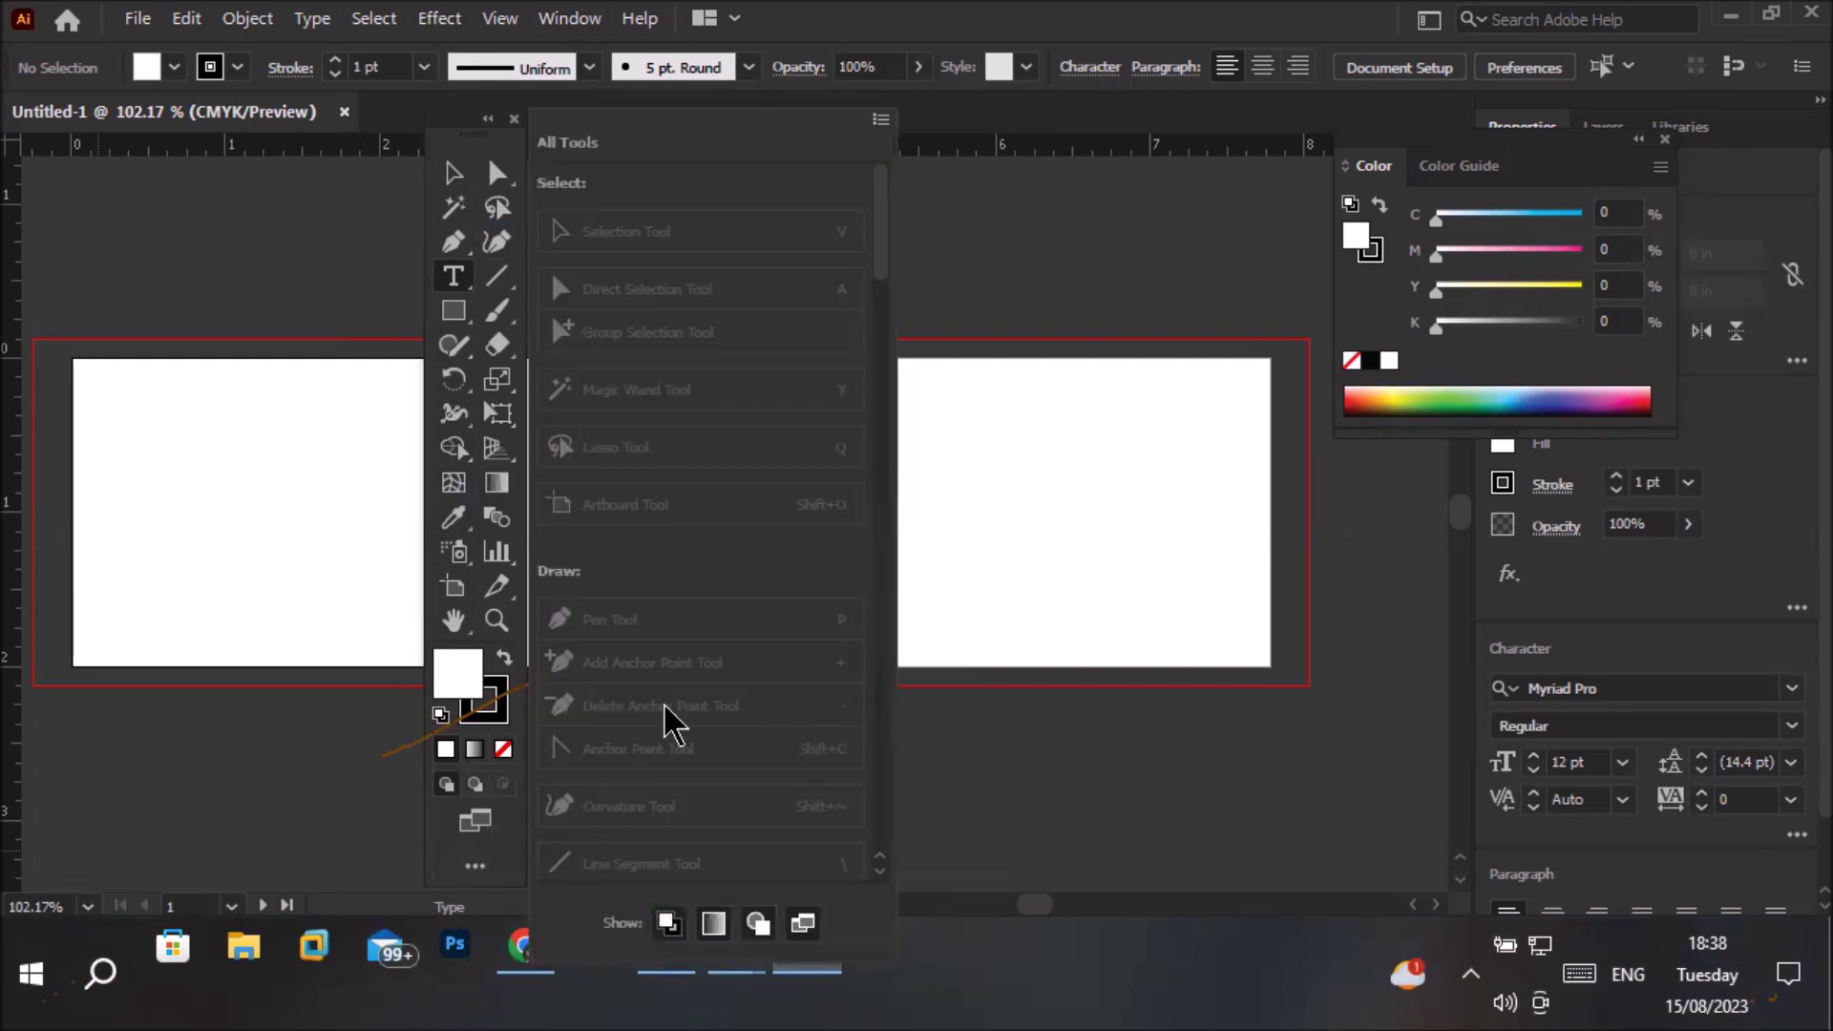
left_click(880, 121)
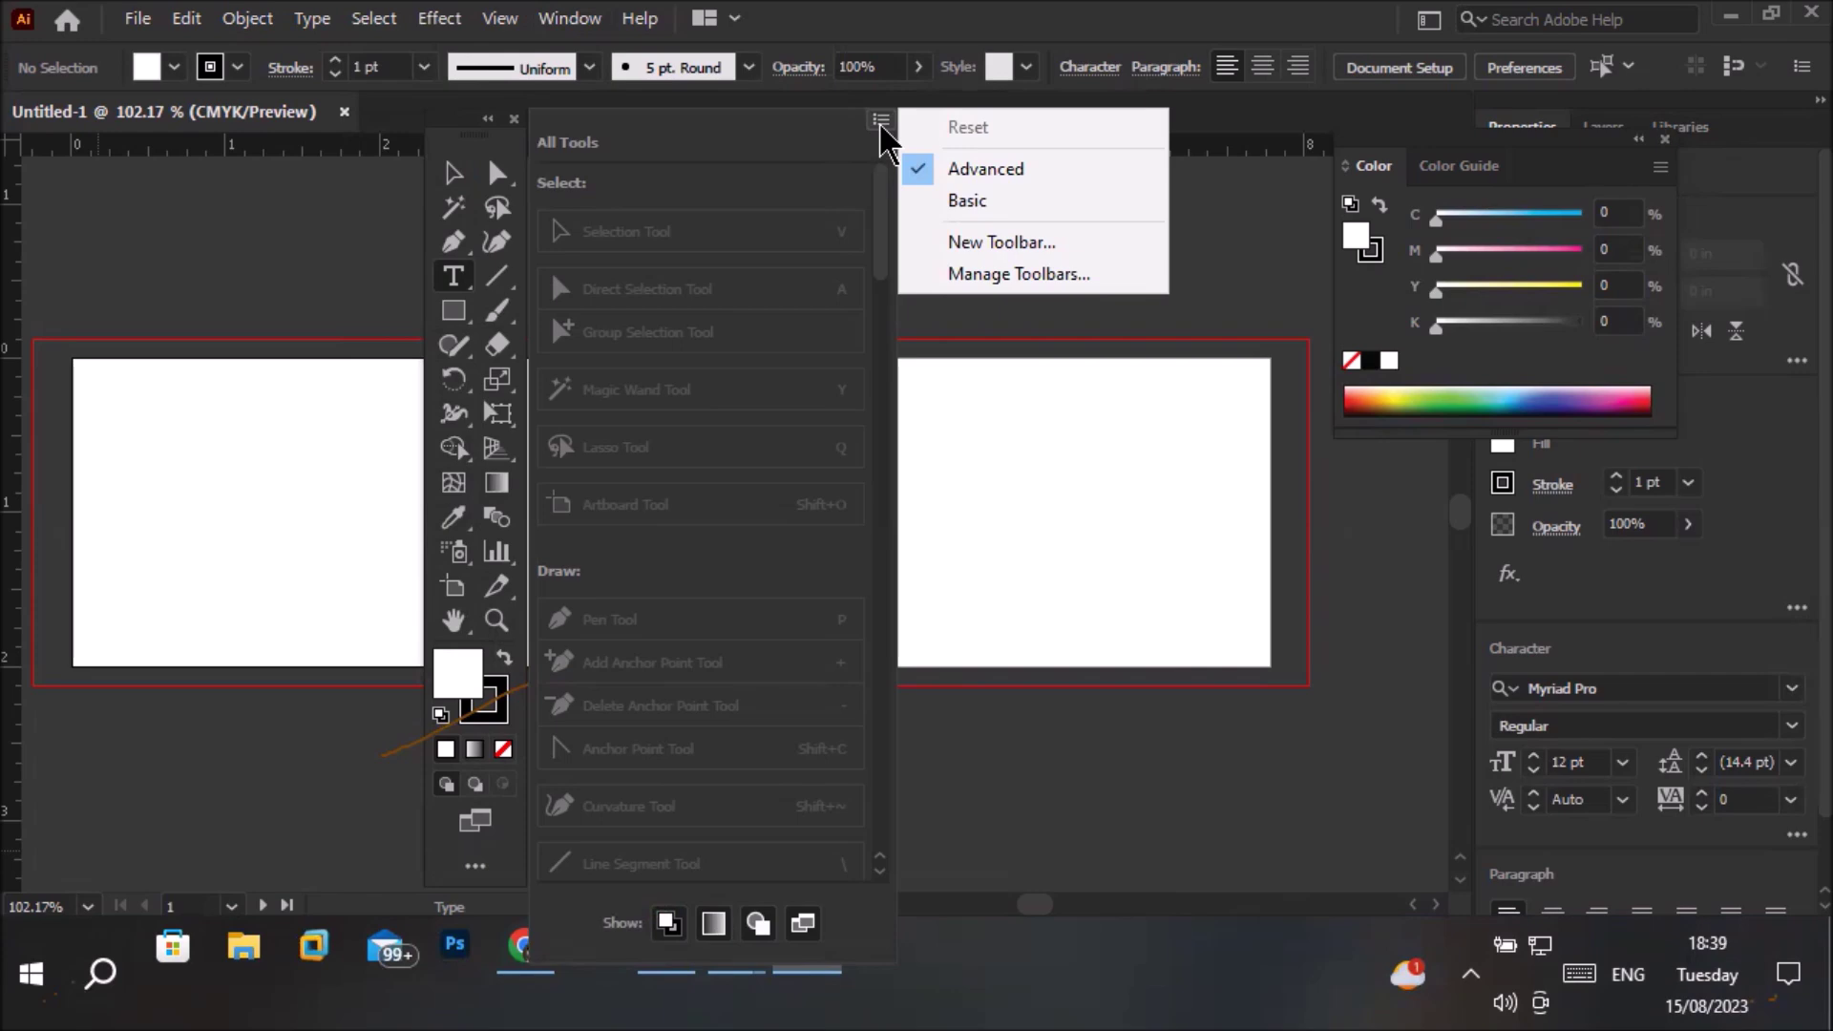
left_click(994, 200)
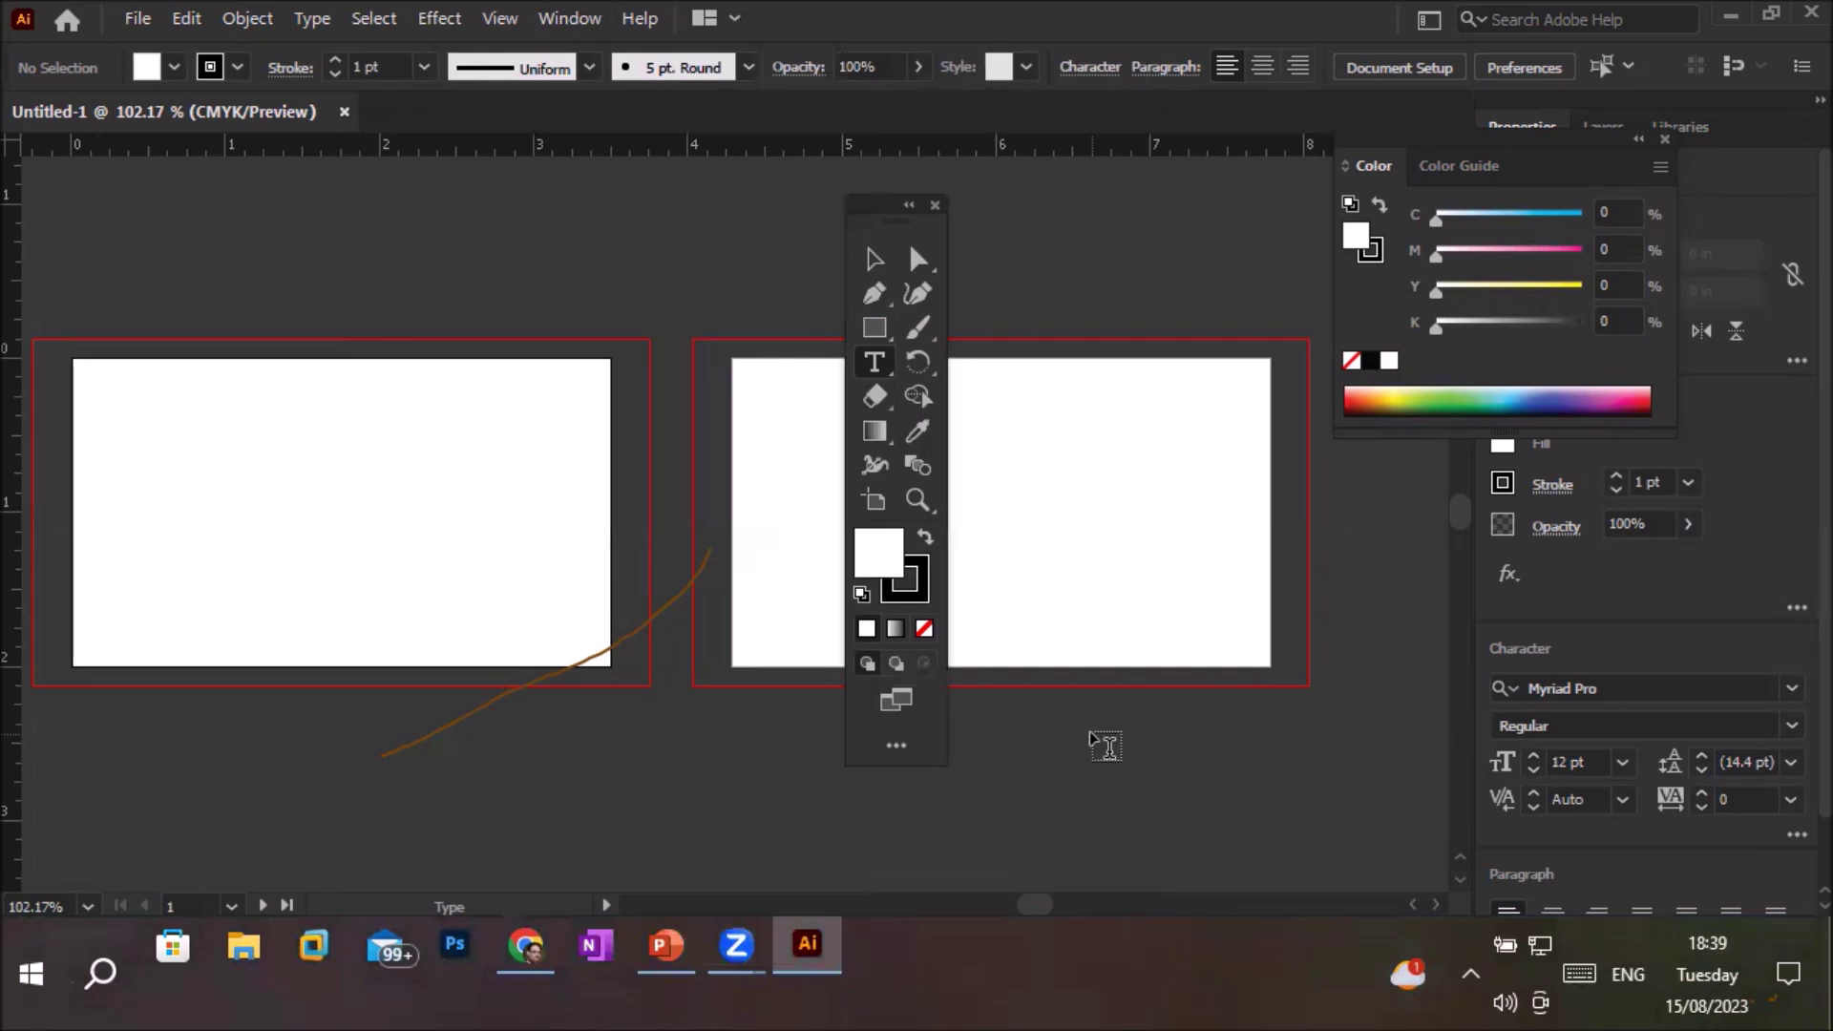
left_click(895, 748)
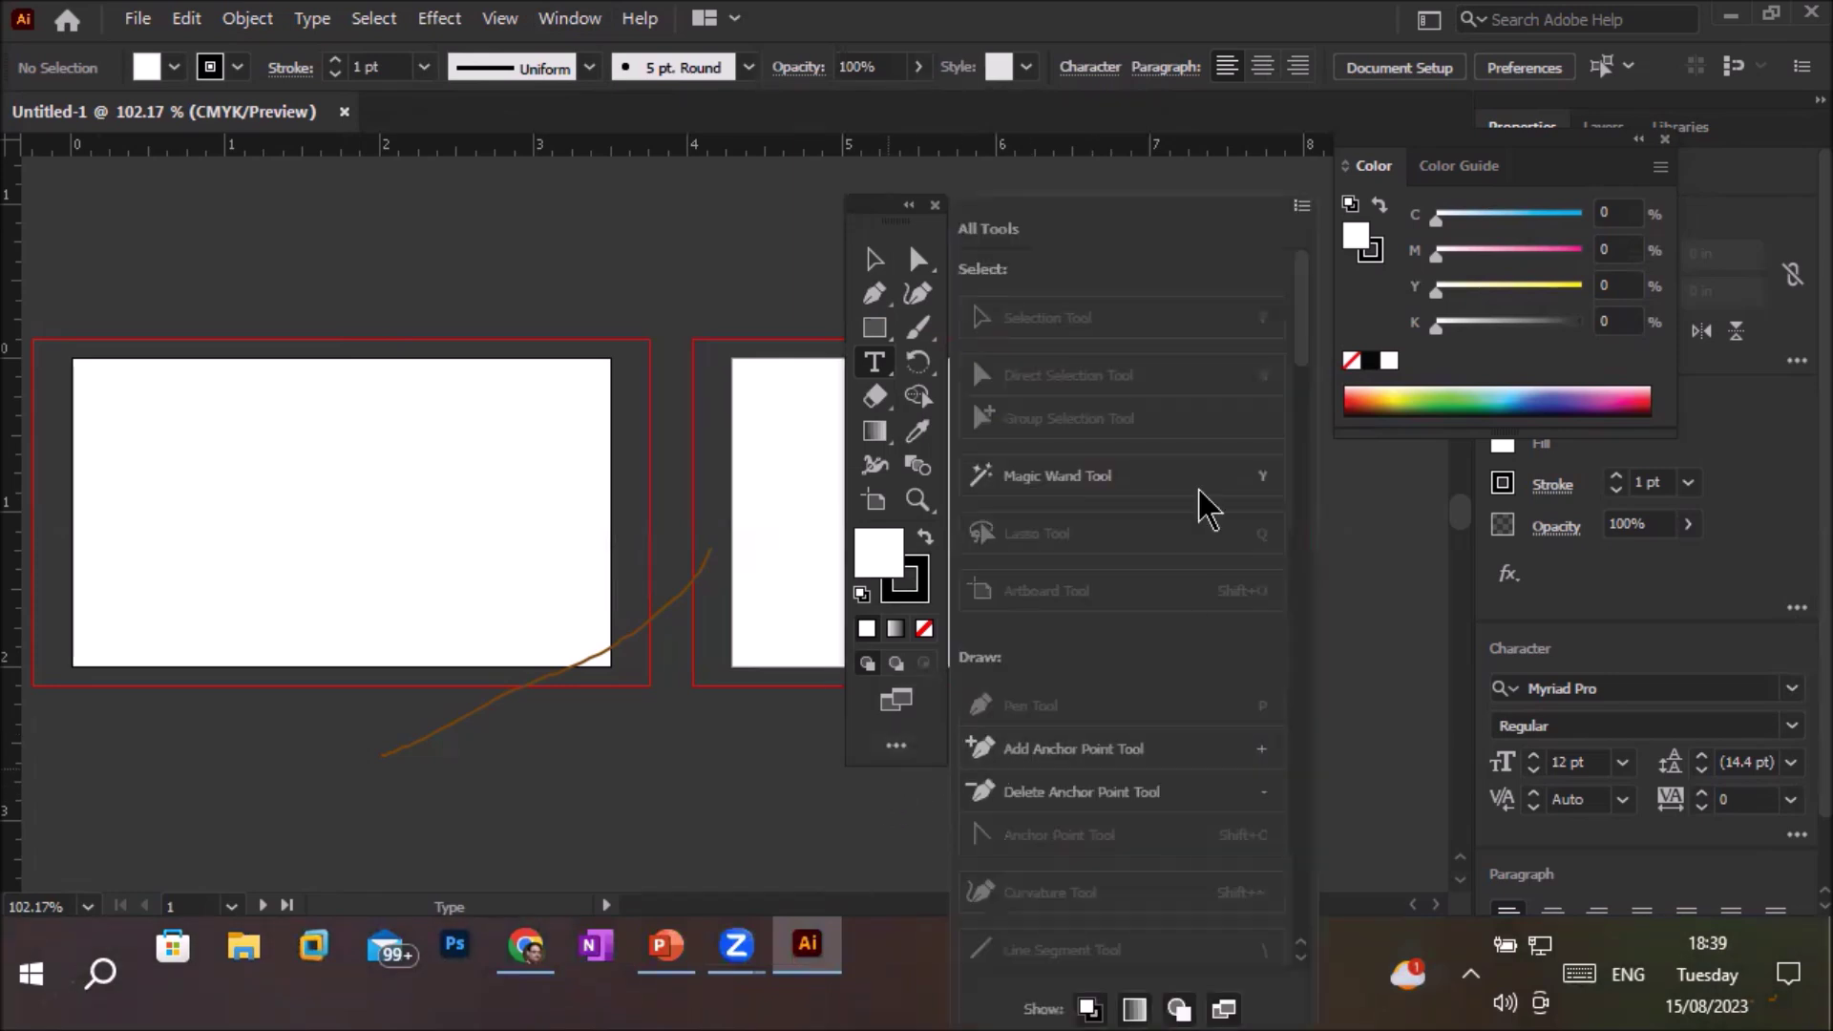
left_click(1306, 211)
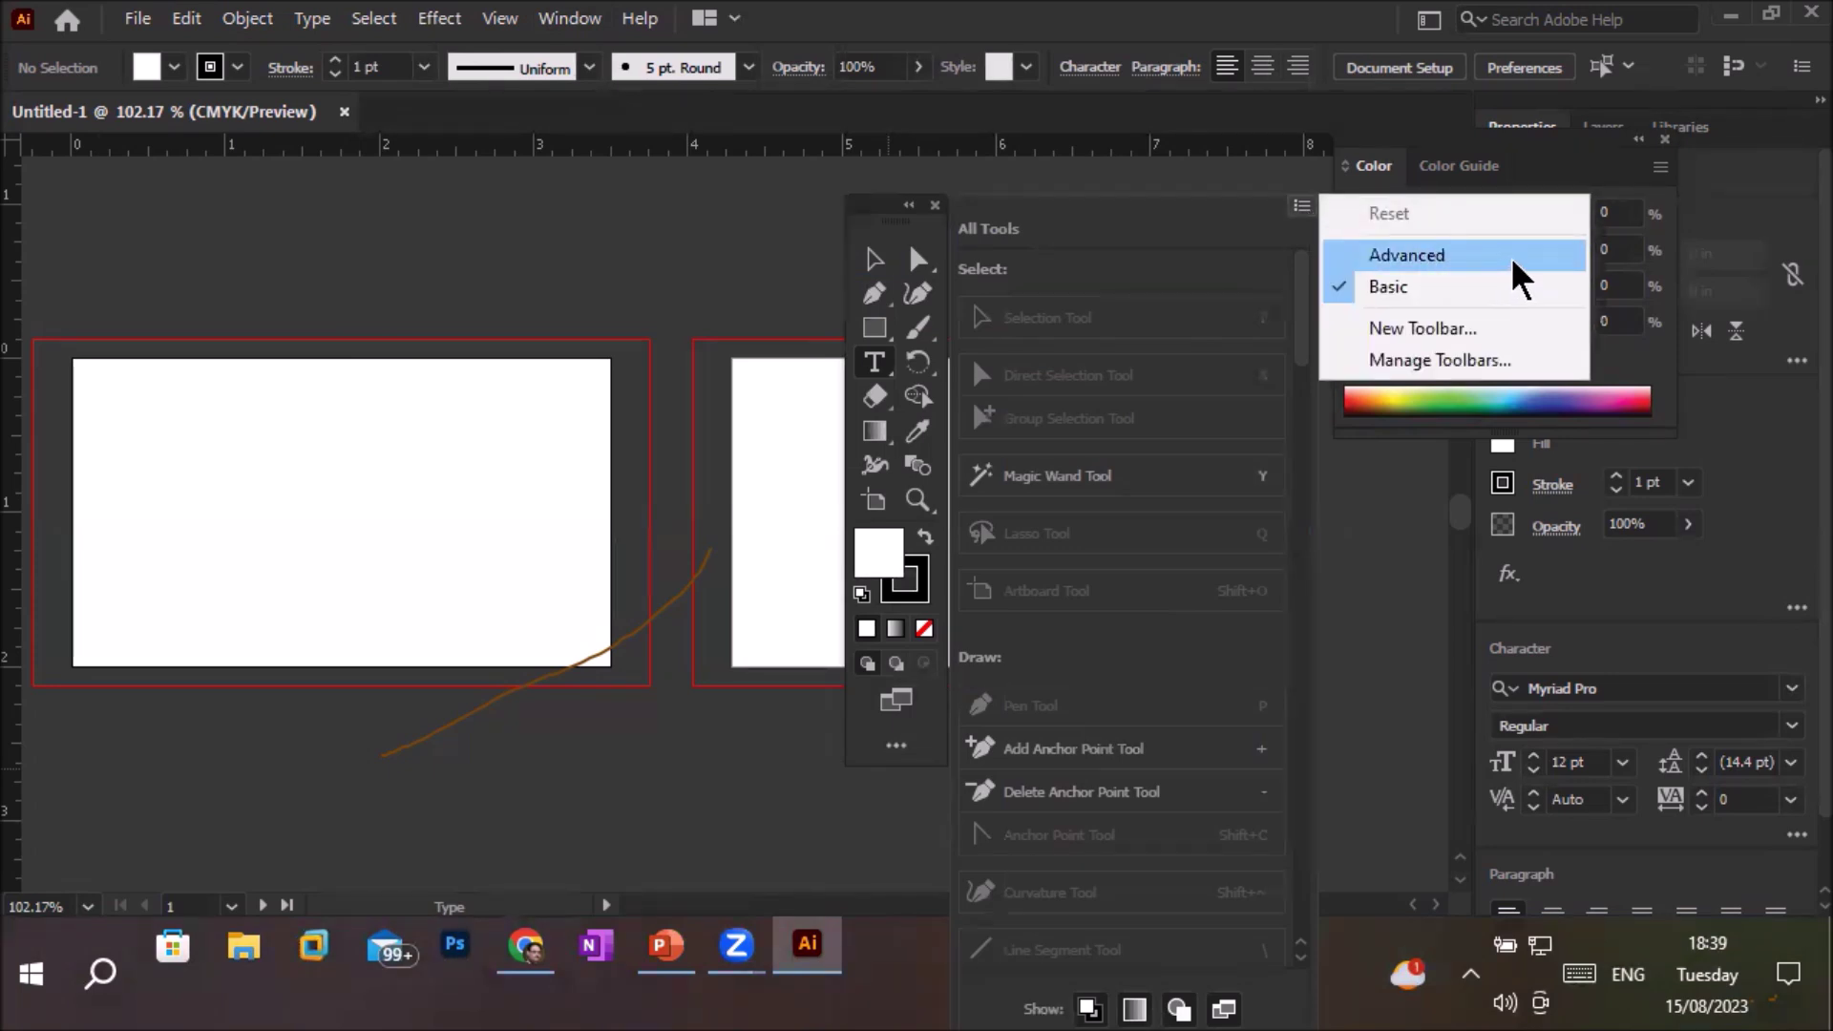
left_click(1458, 256)
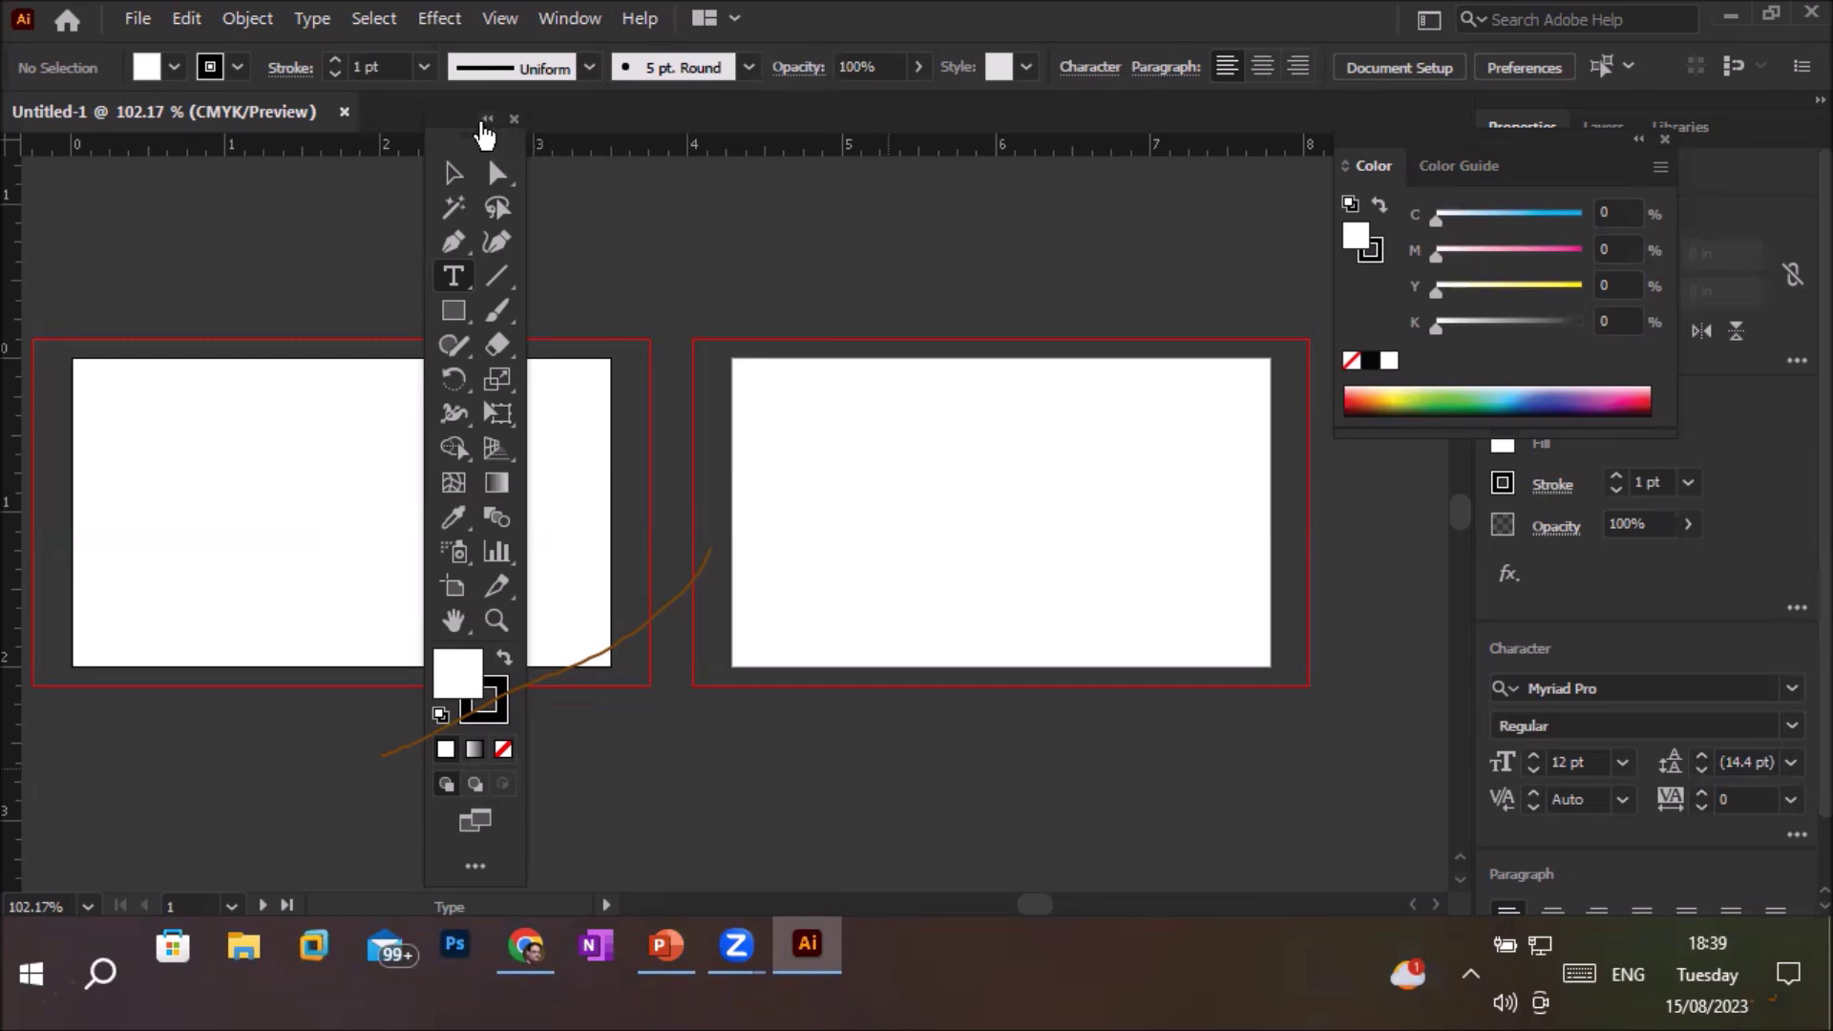
left_click(487, 121)
Browse the Type, Line Segment, Rectangle and Rotate tool groups, ending with the Width tool selected
left_click(454, 122)
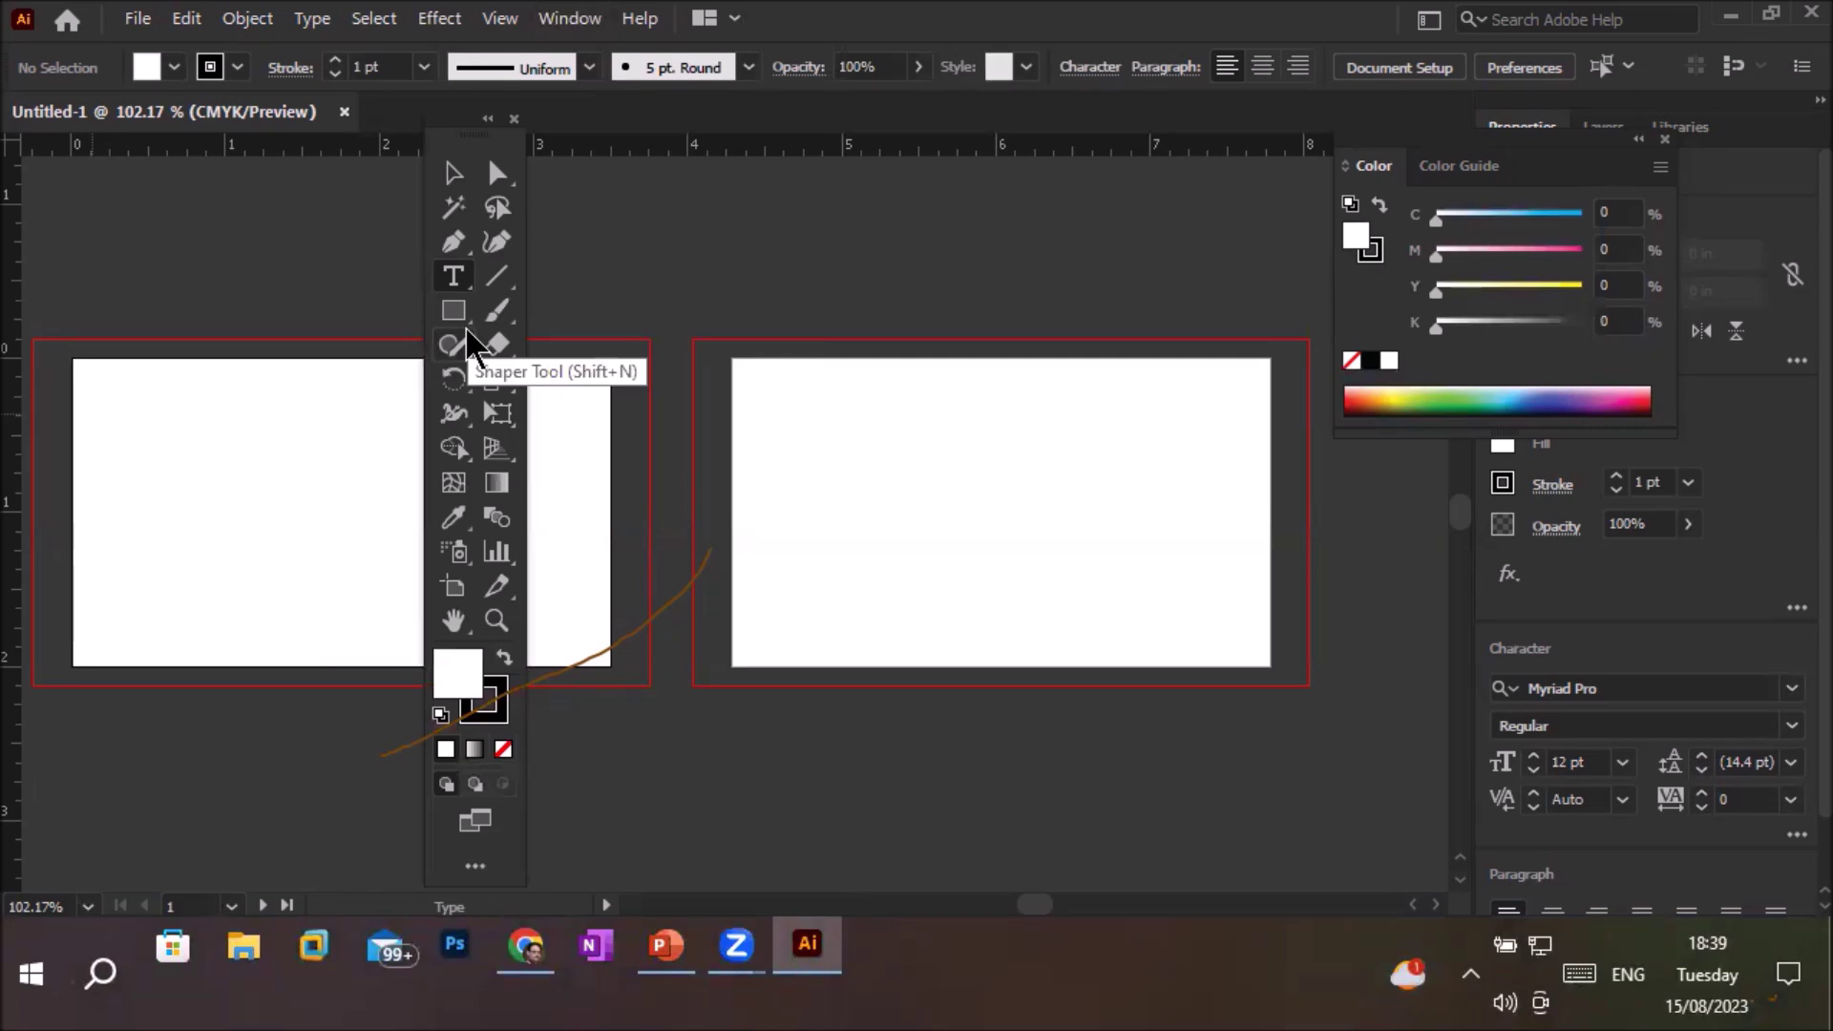
left_click(449, 285)
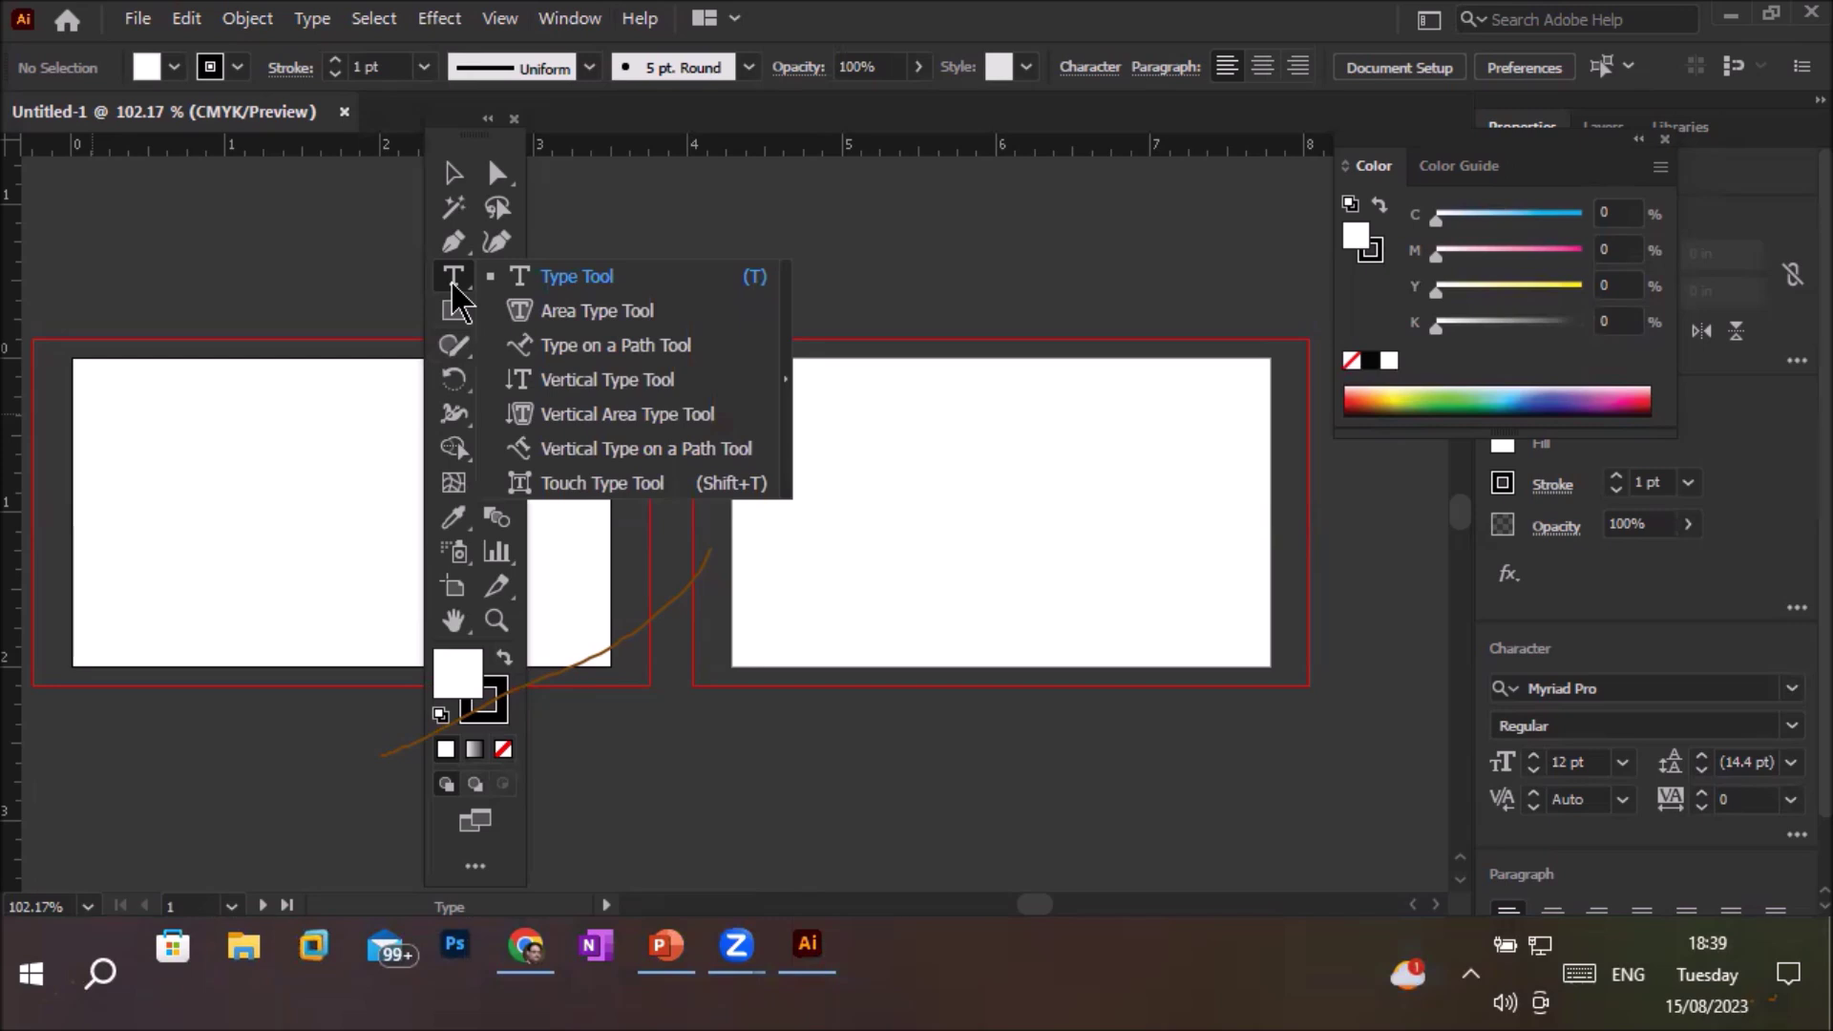
left_click(453, 284)
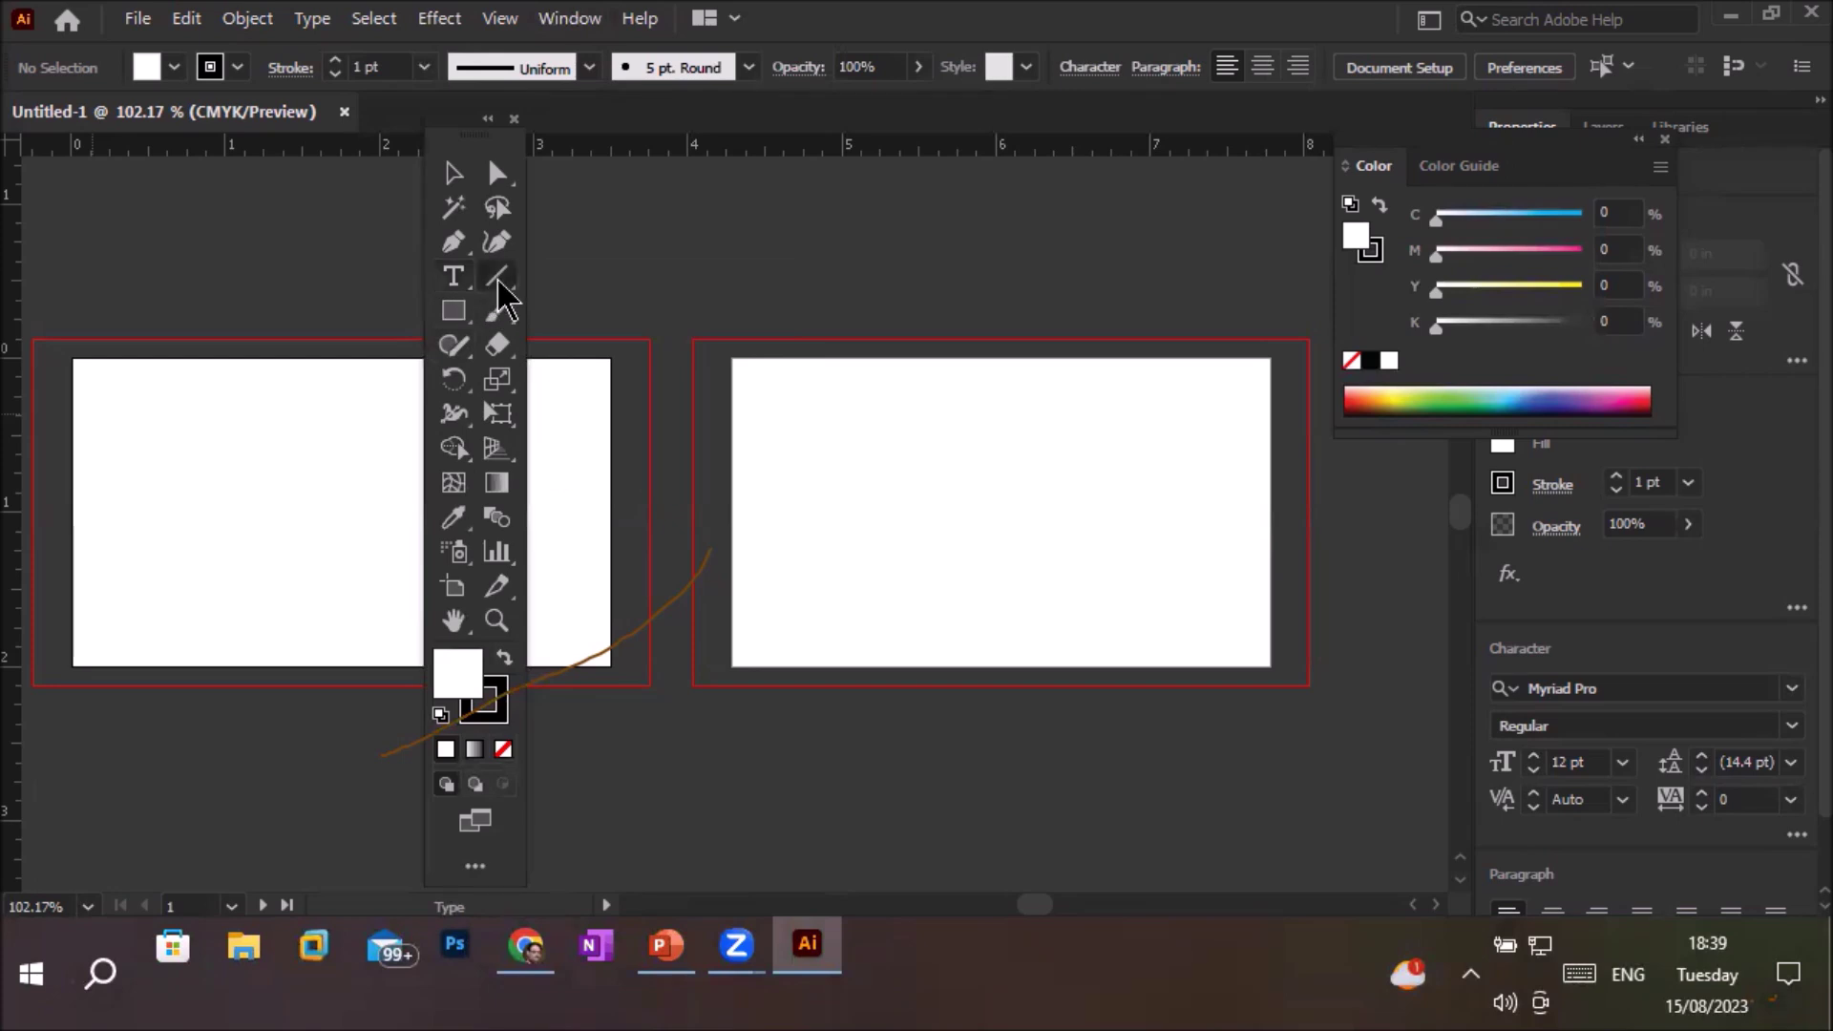
left_click(498, 284)
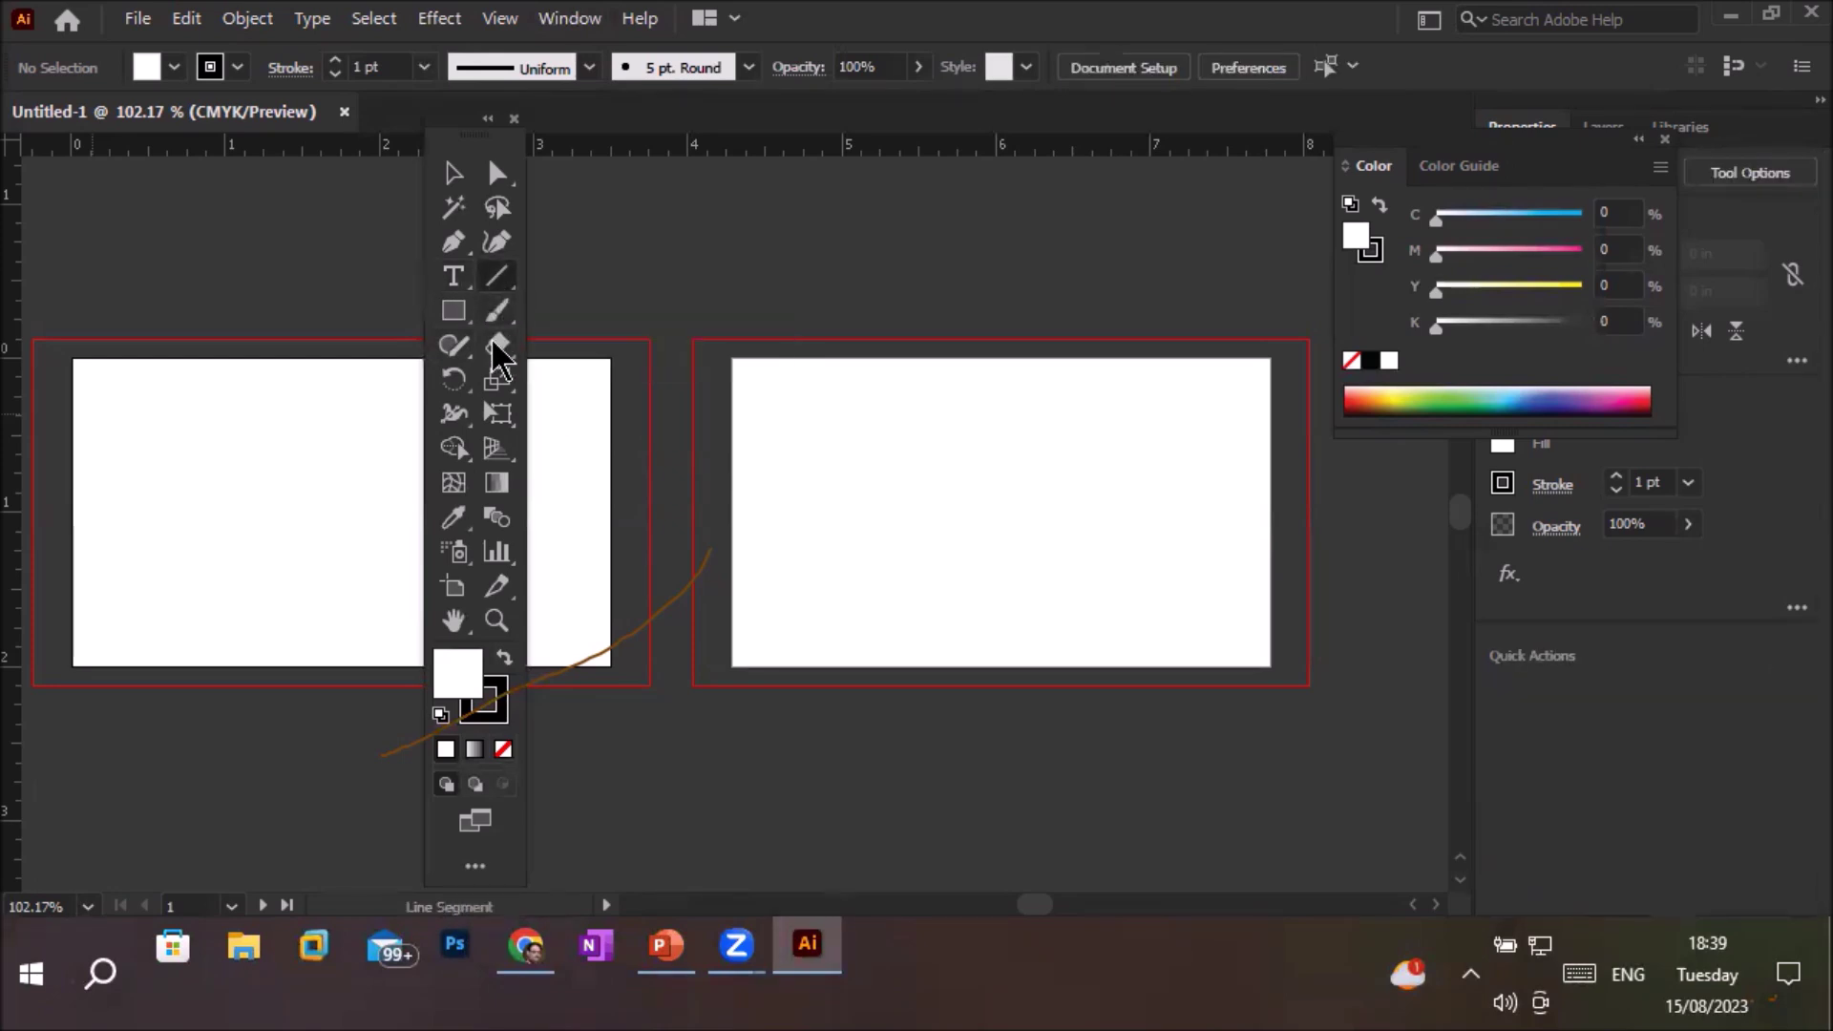
left_click(457, 322)
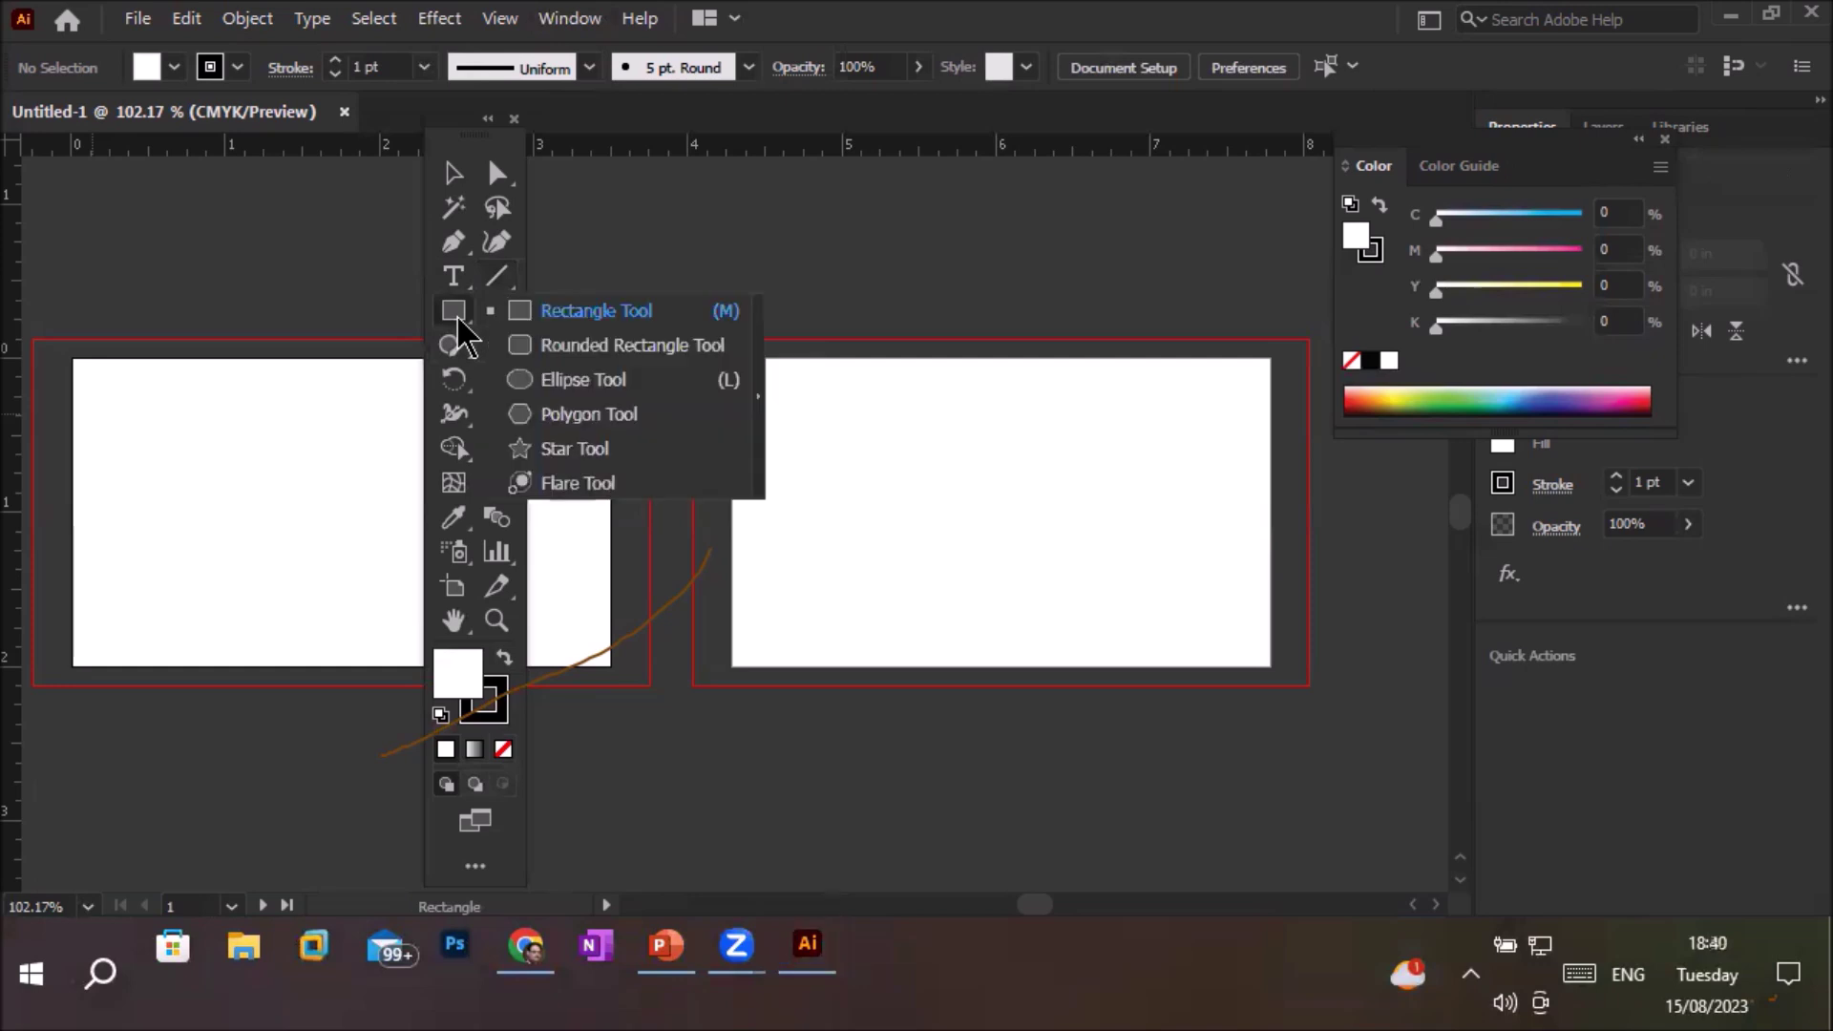
left_click(458, 392)
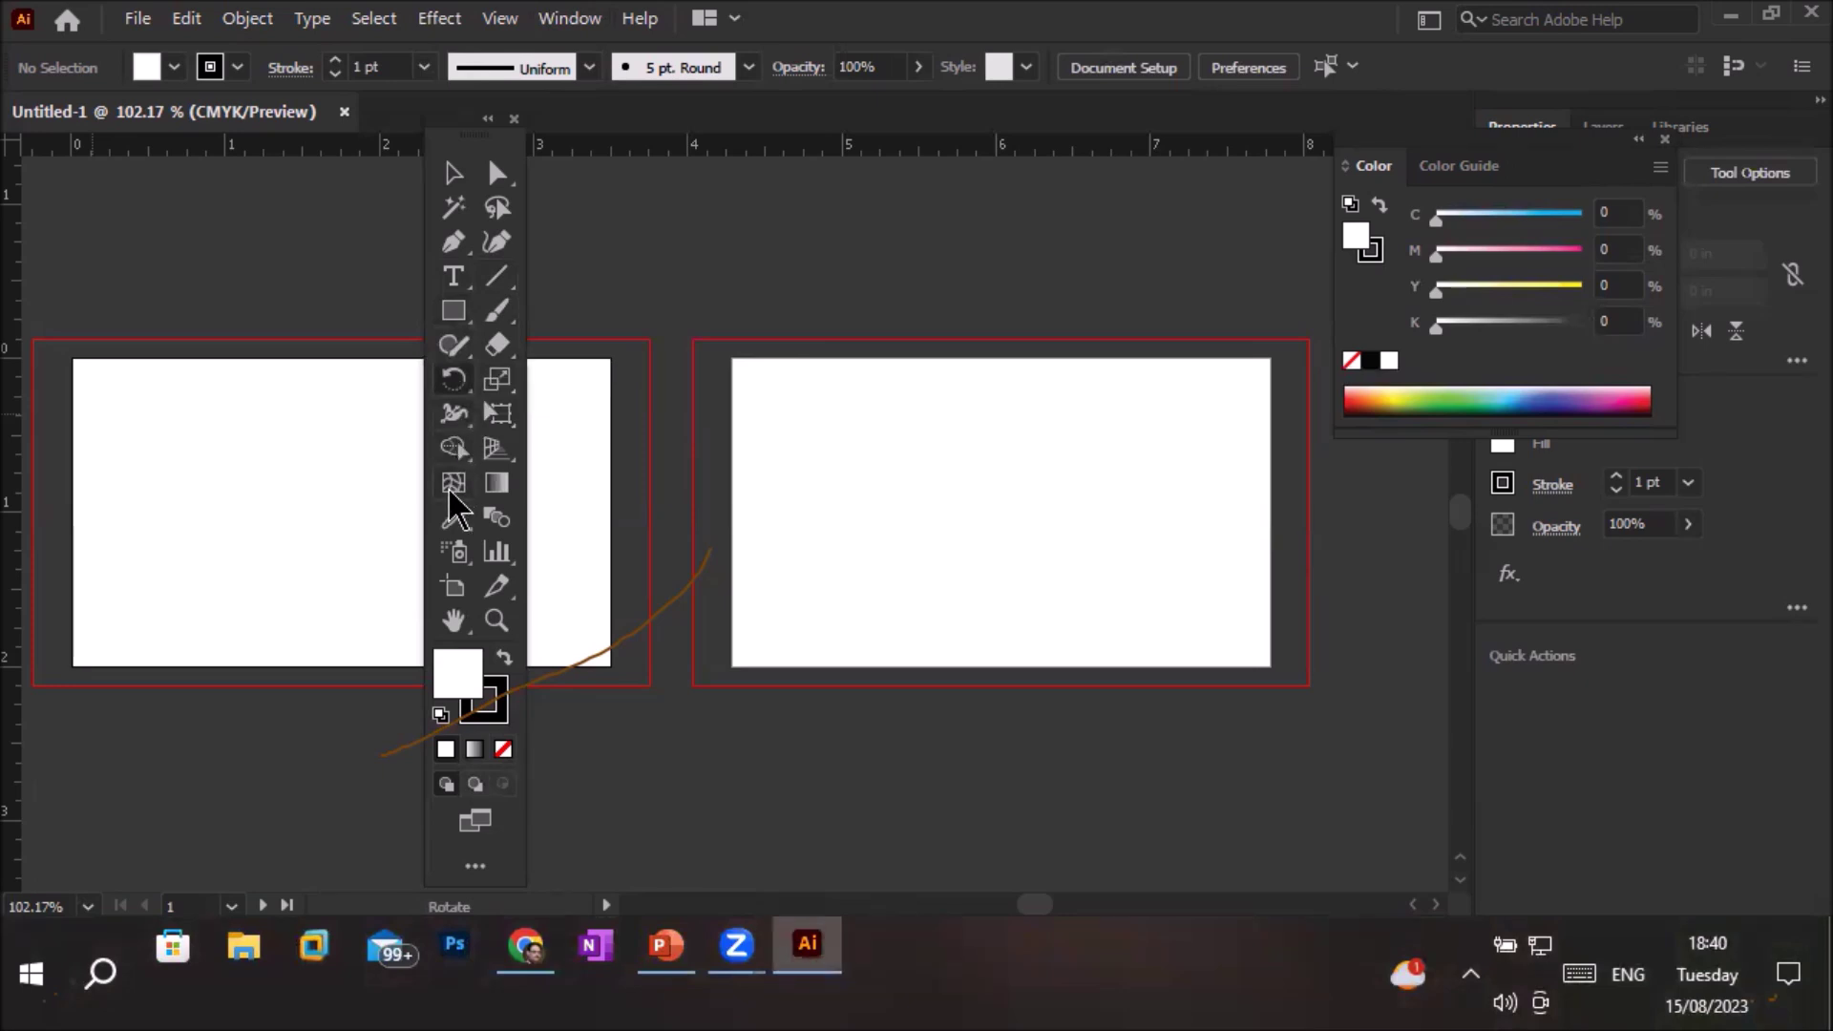
left_click(449, 413)
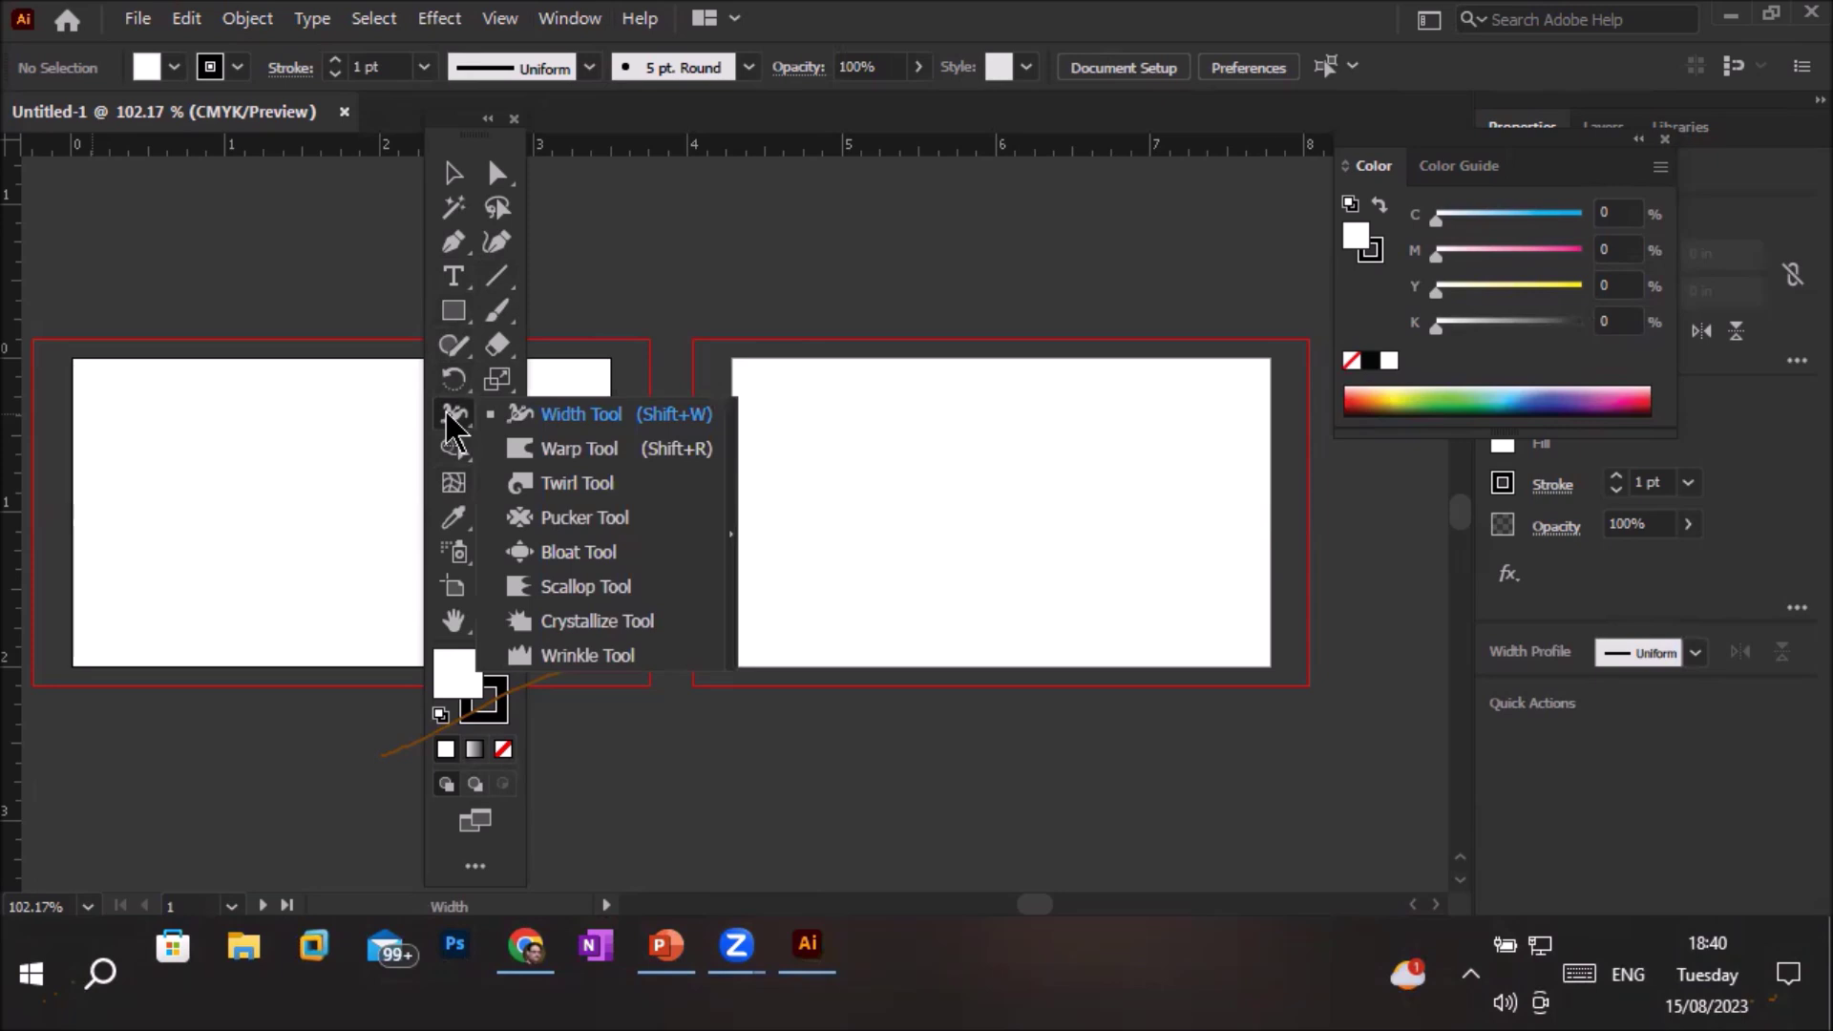
left_click(948, 246)
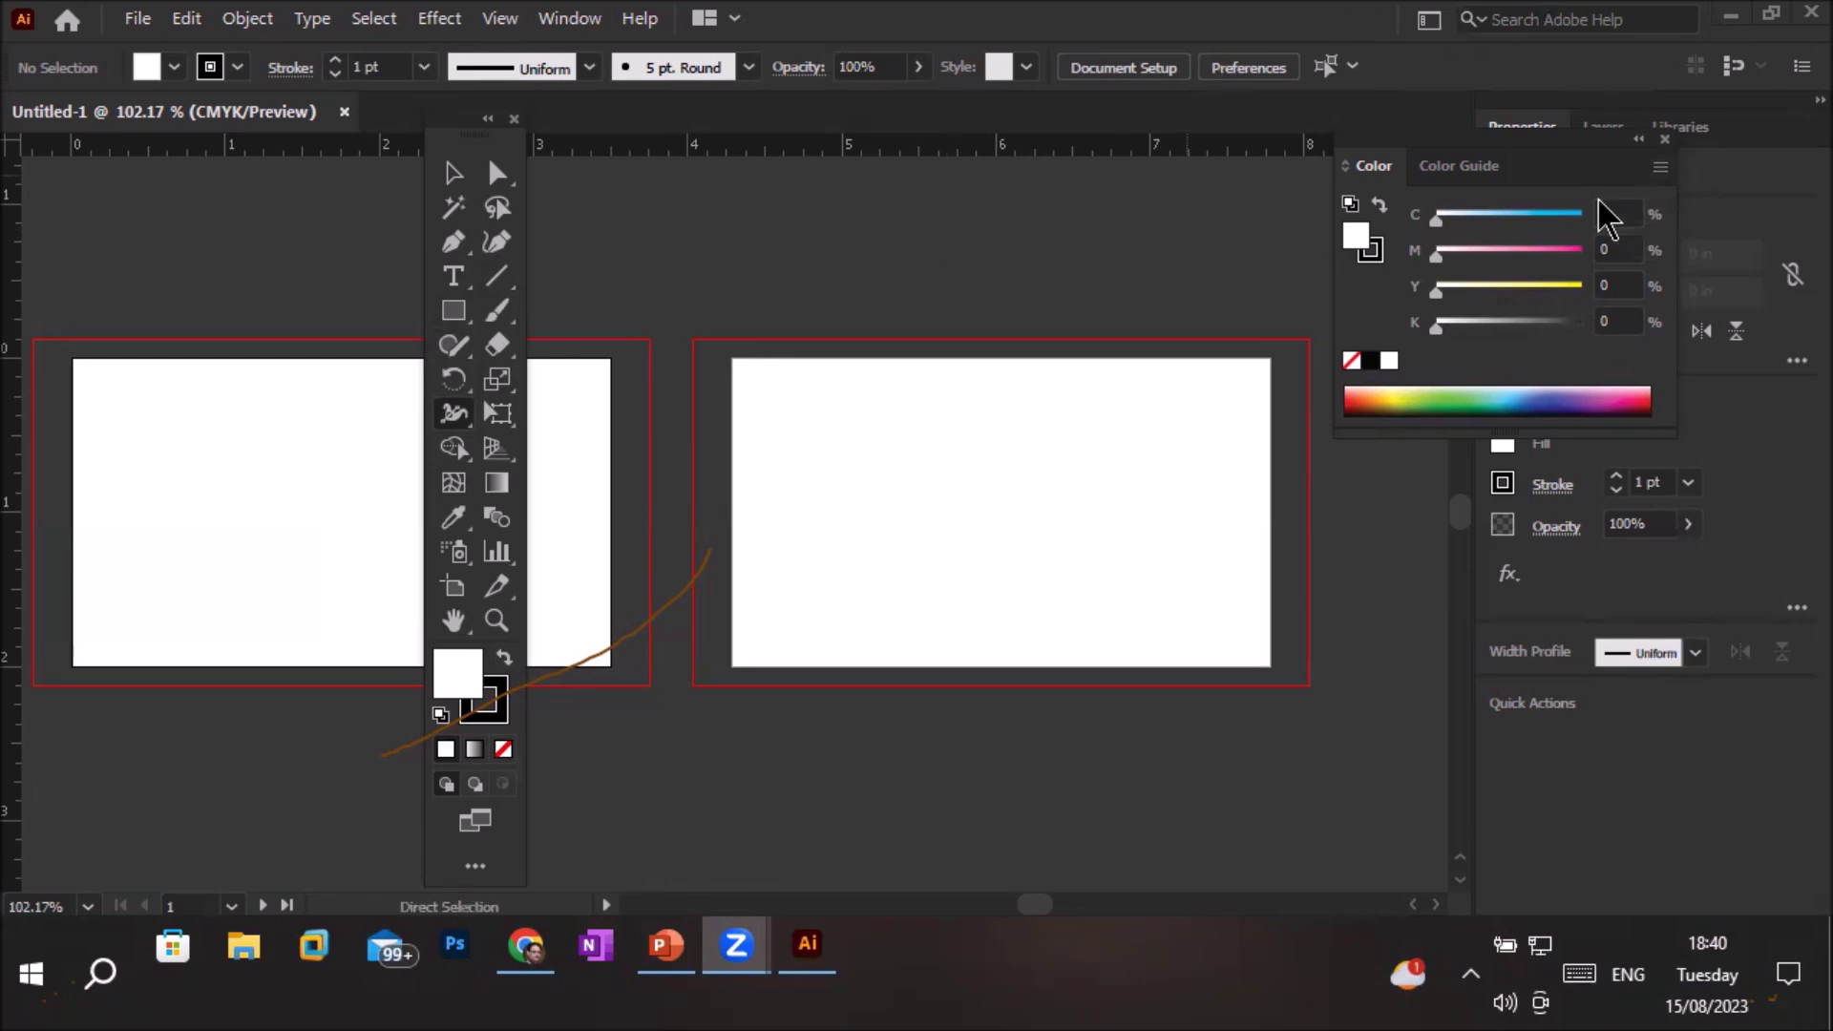
Float the Color panel and the Properties/Layers/Libraries group out of the dock, viewing their tabs
left_click_drag(1547, 182, 909, 279)
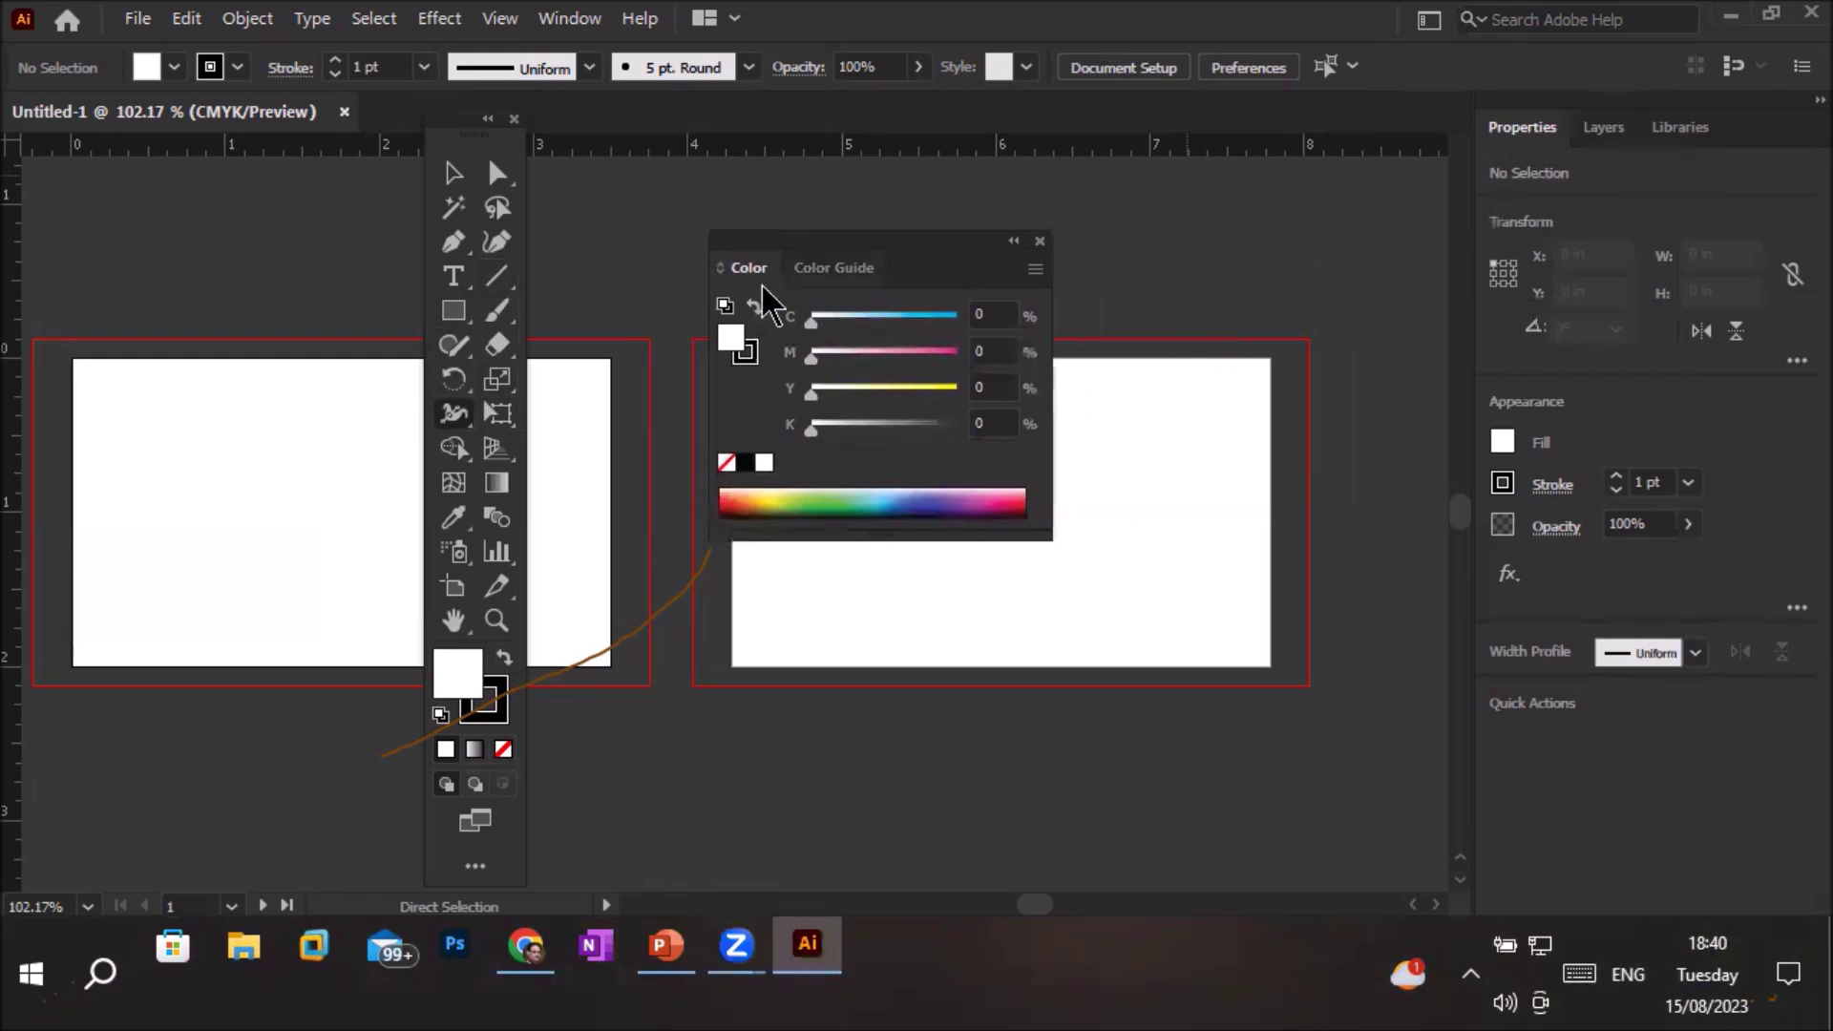
left_click(841, 270)
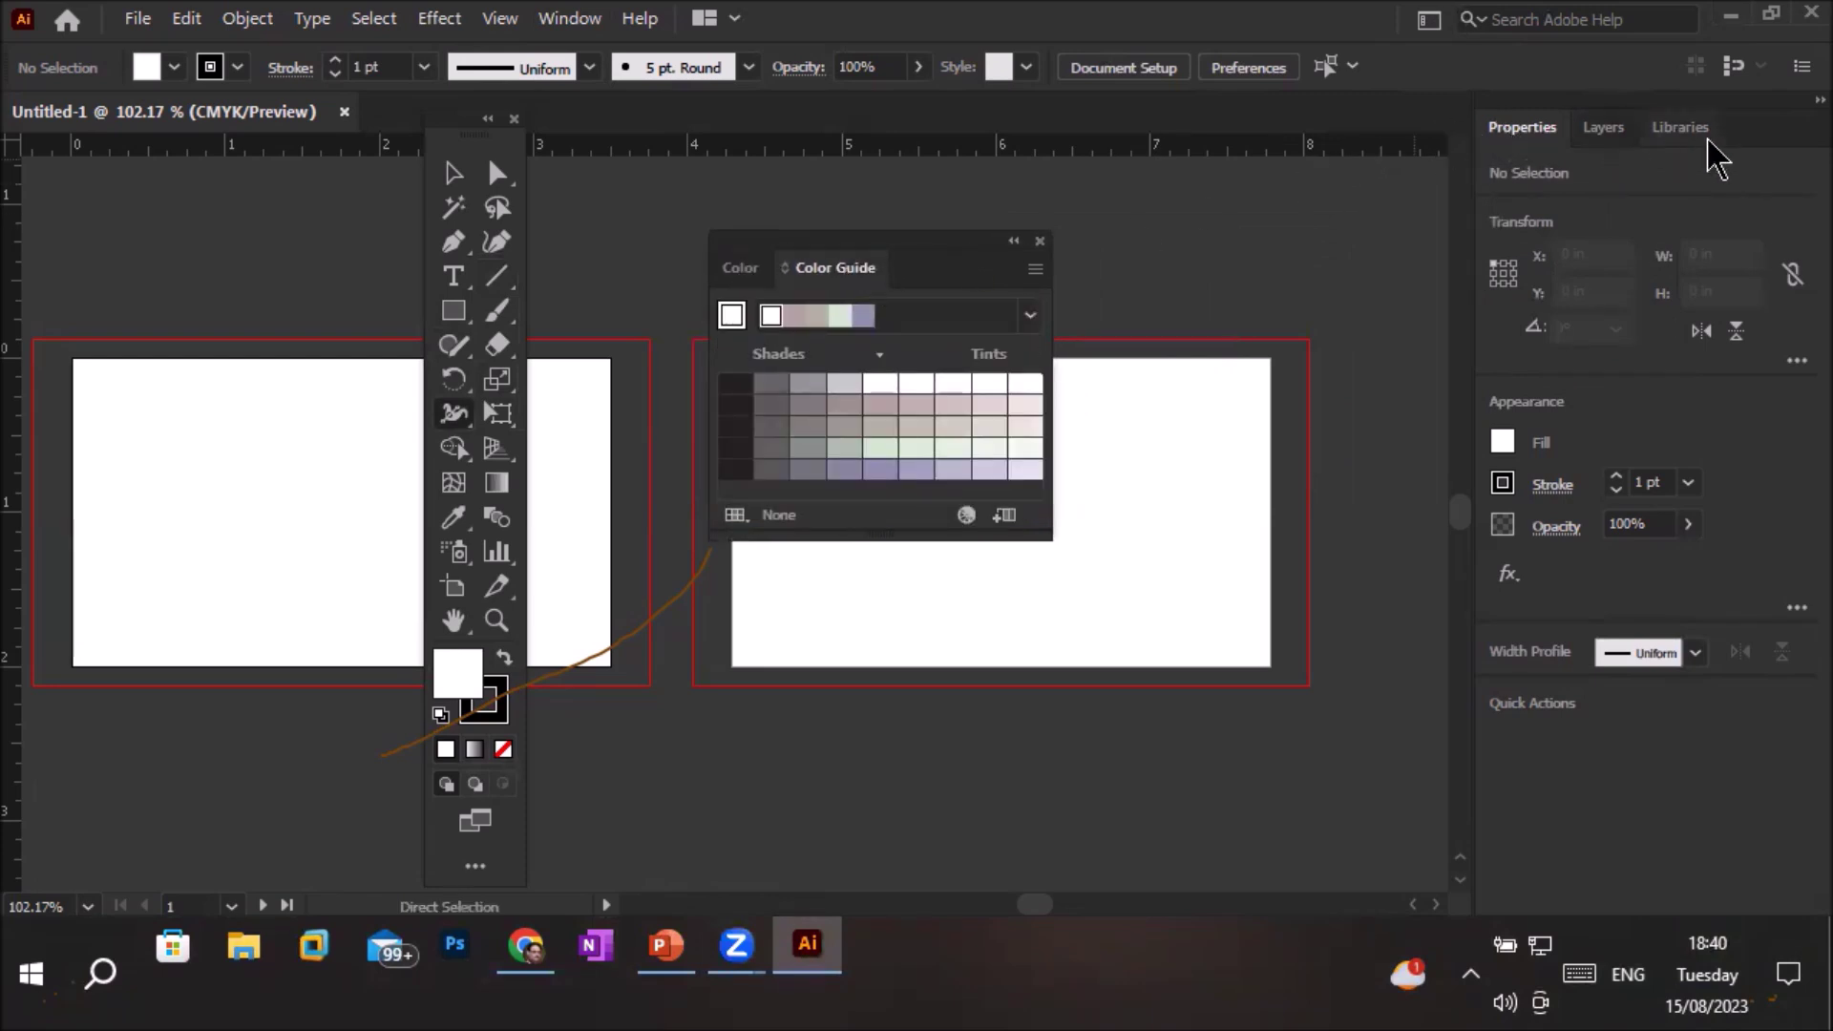
left_click_drag(1755, 138, 132, 212)
left_click(207, 205)
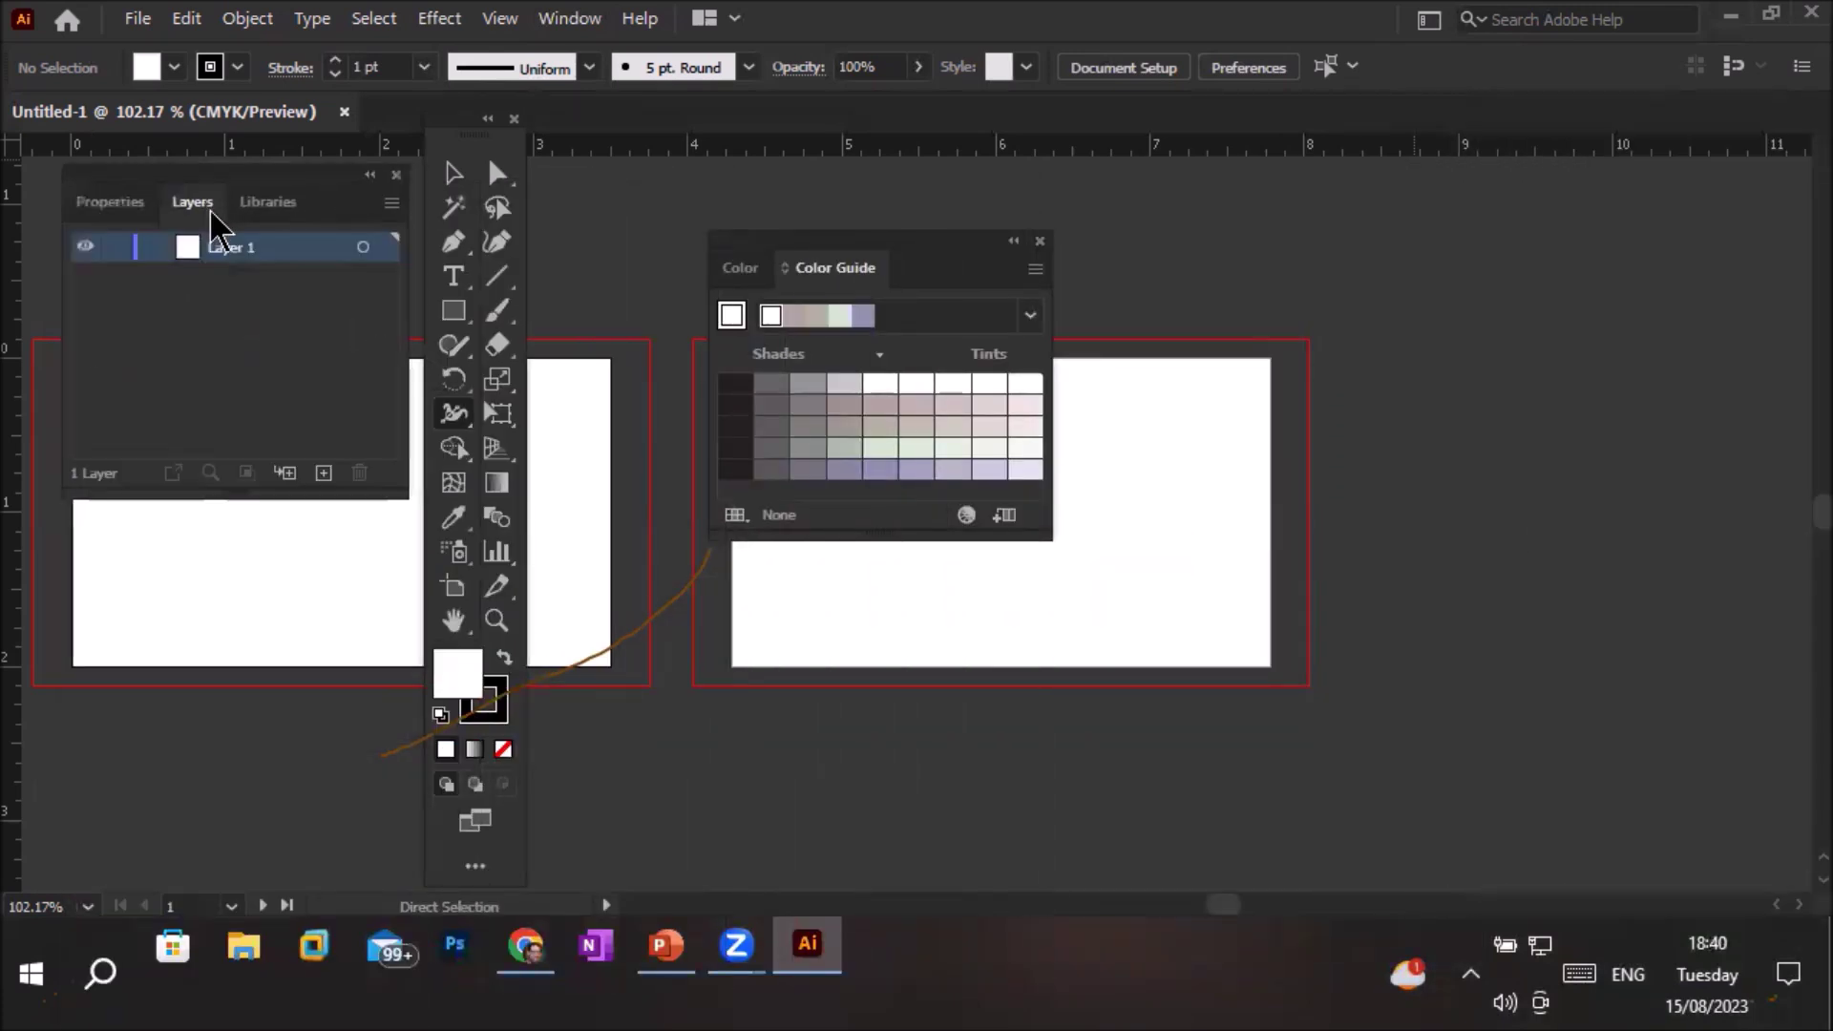
left_click(277, 204)
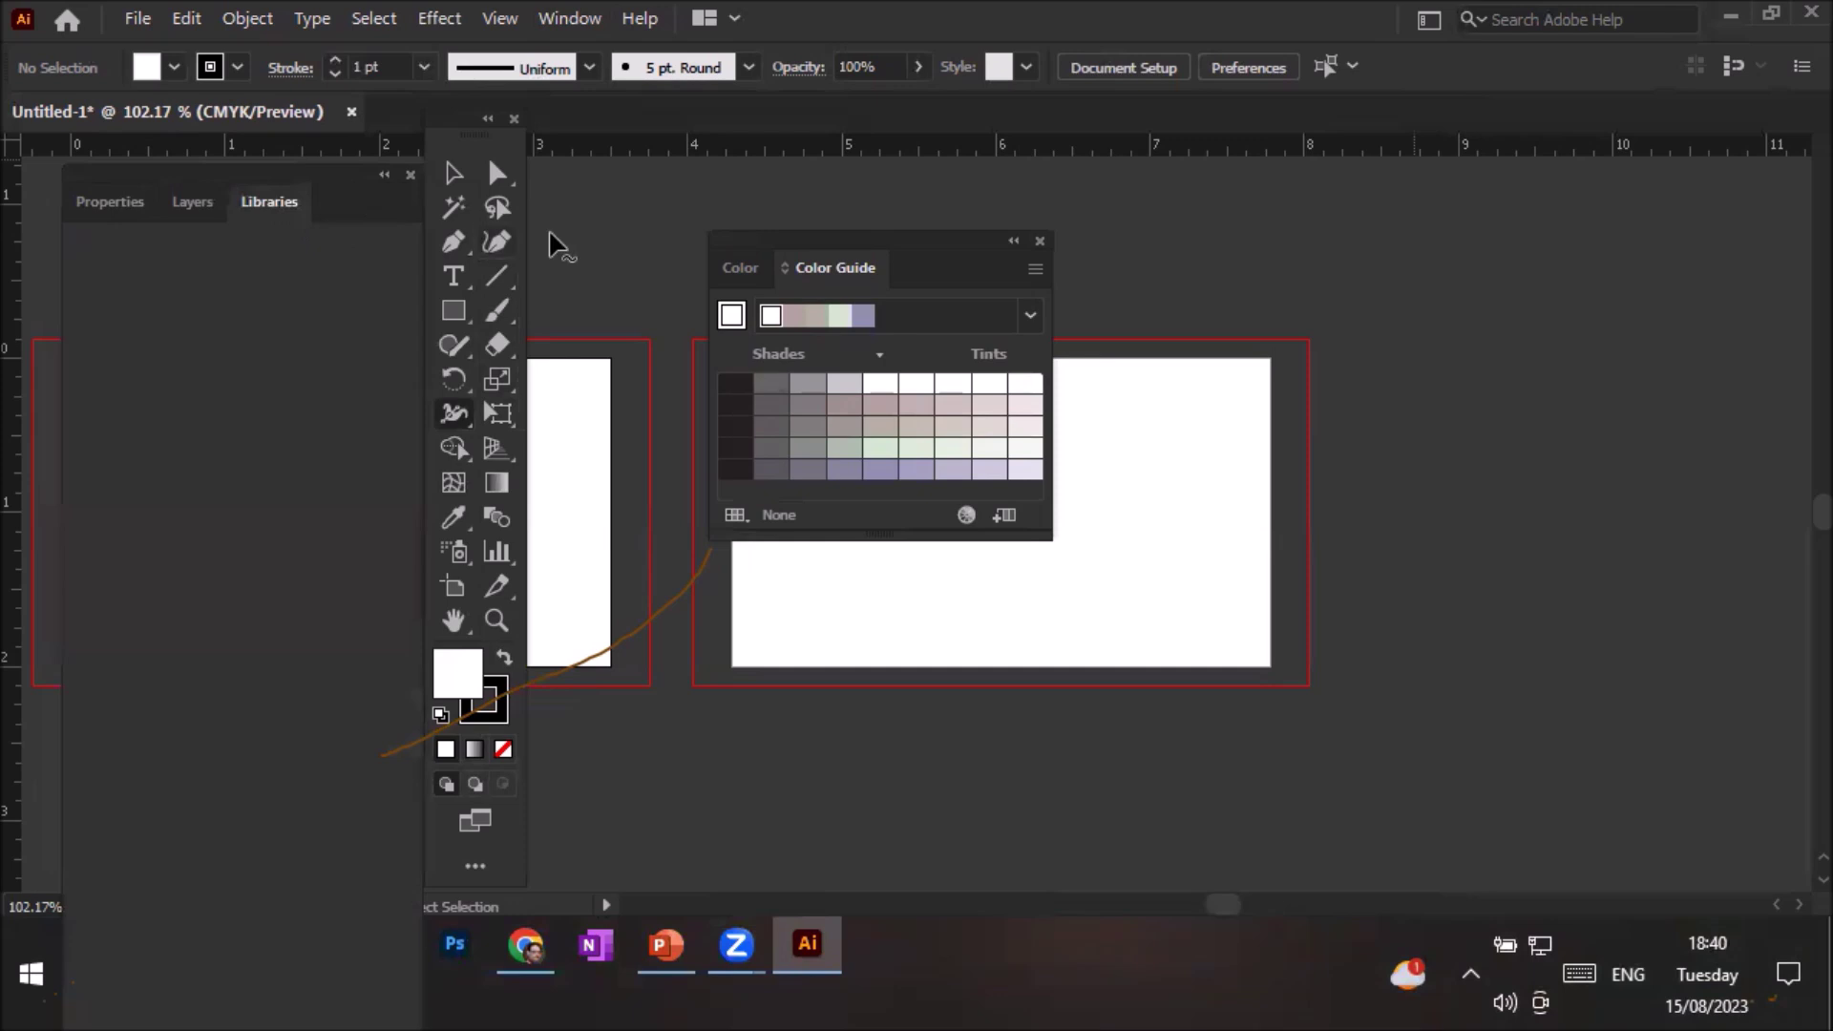
Move the Properties group off the left artboard, leaving Properties and CMYK Color showing
left_click_drag(254, 188, 1409, 197)
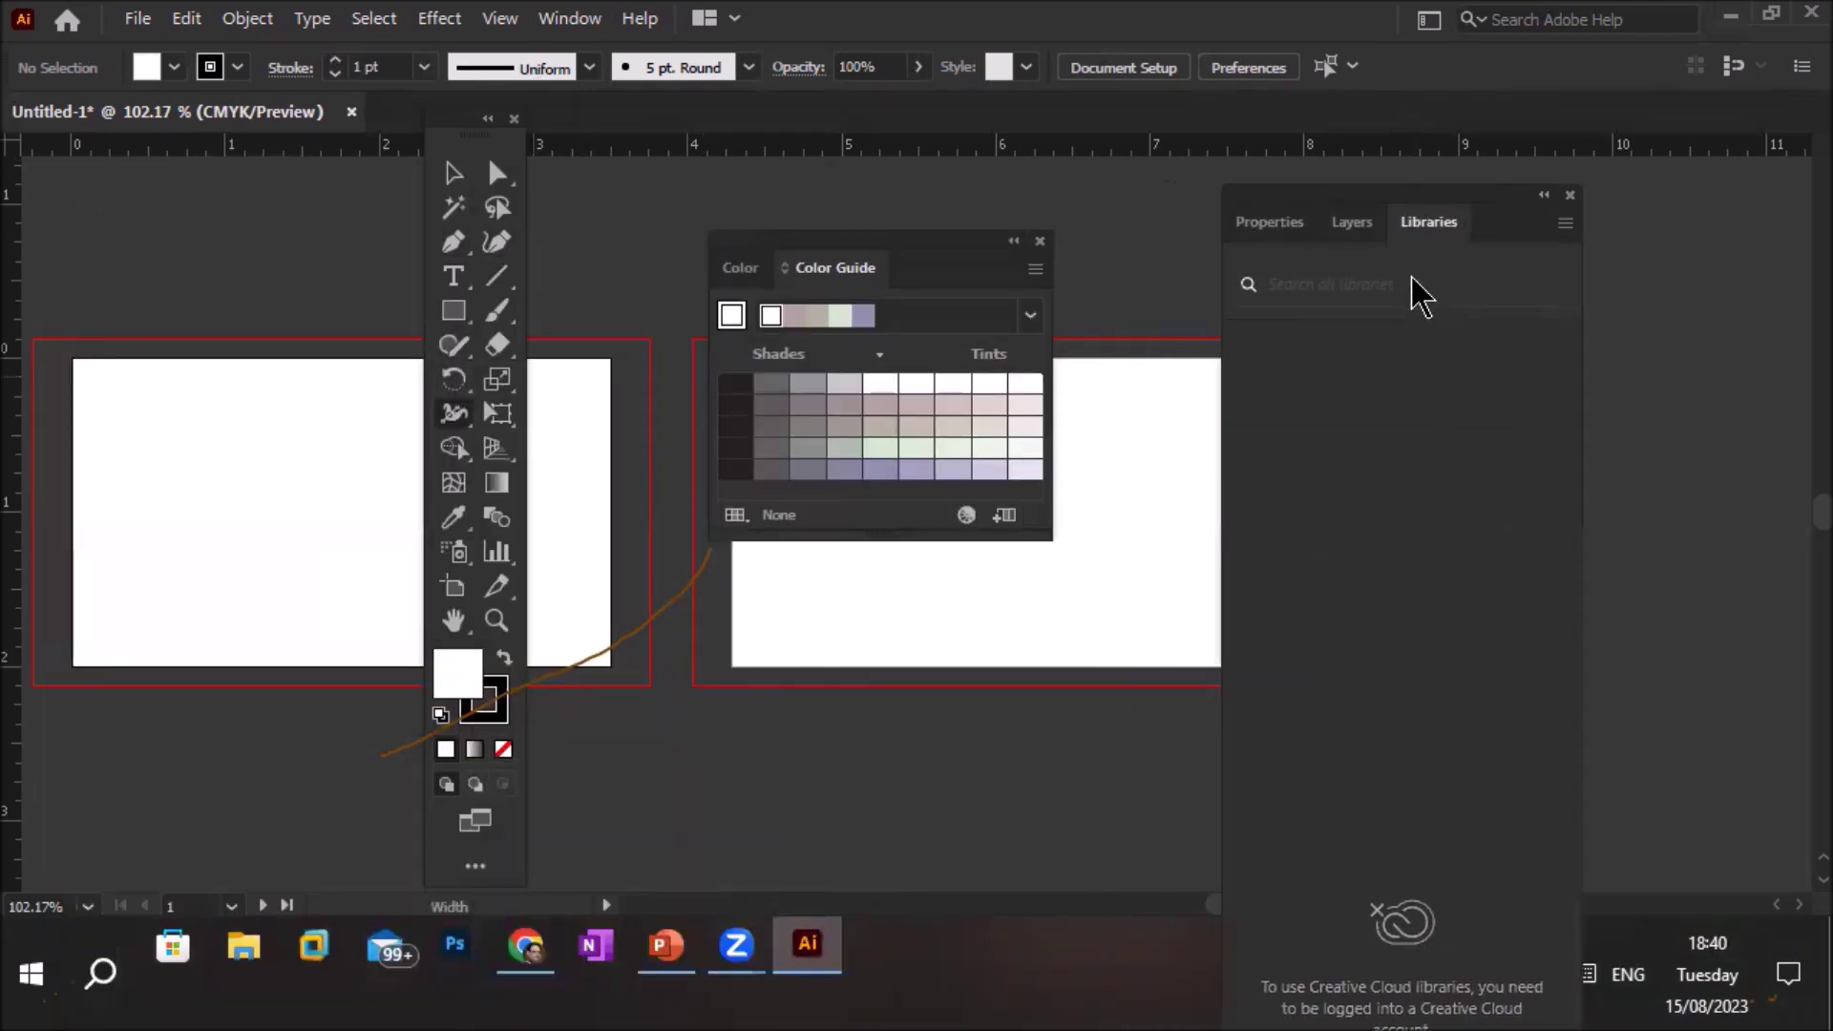
left_click(1350, 227)
left_click(1279, 225)
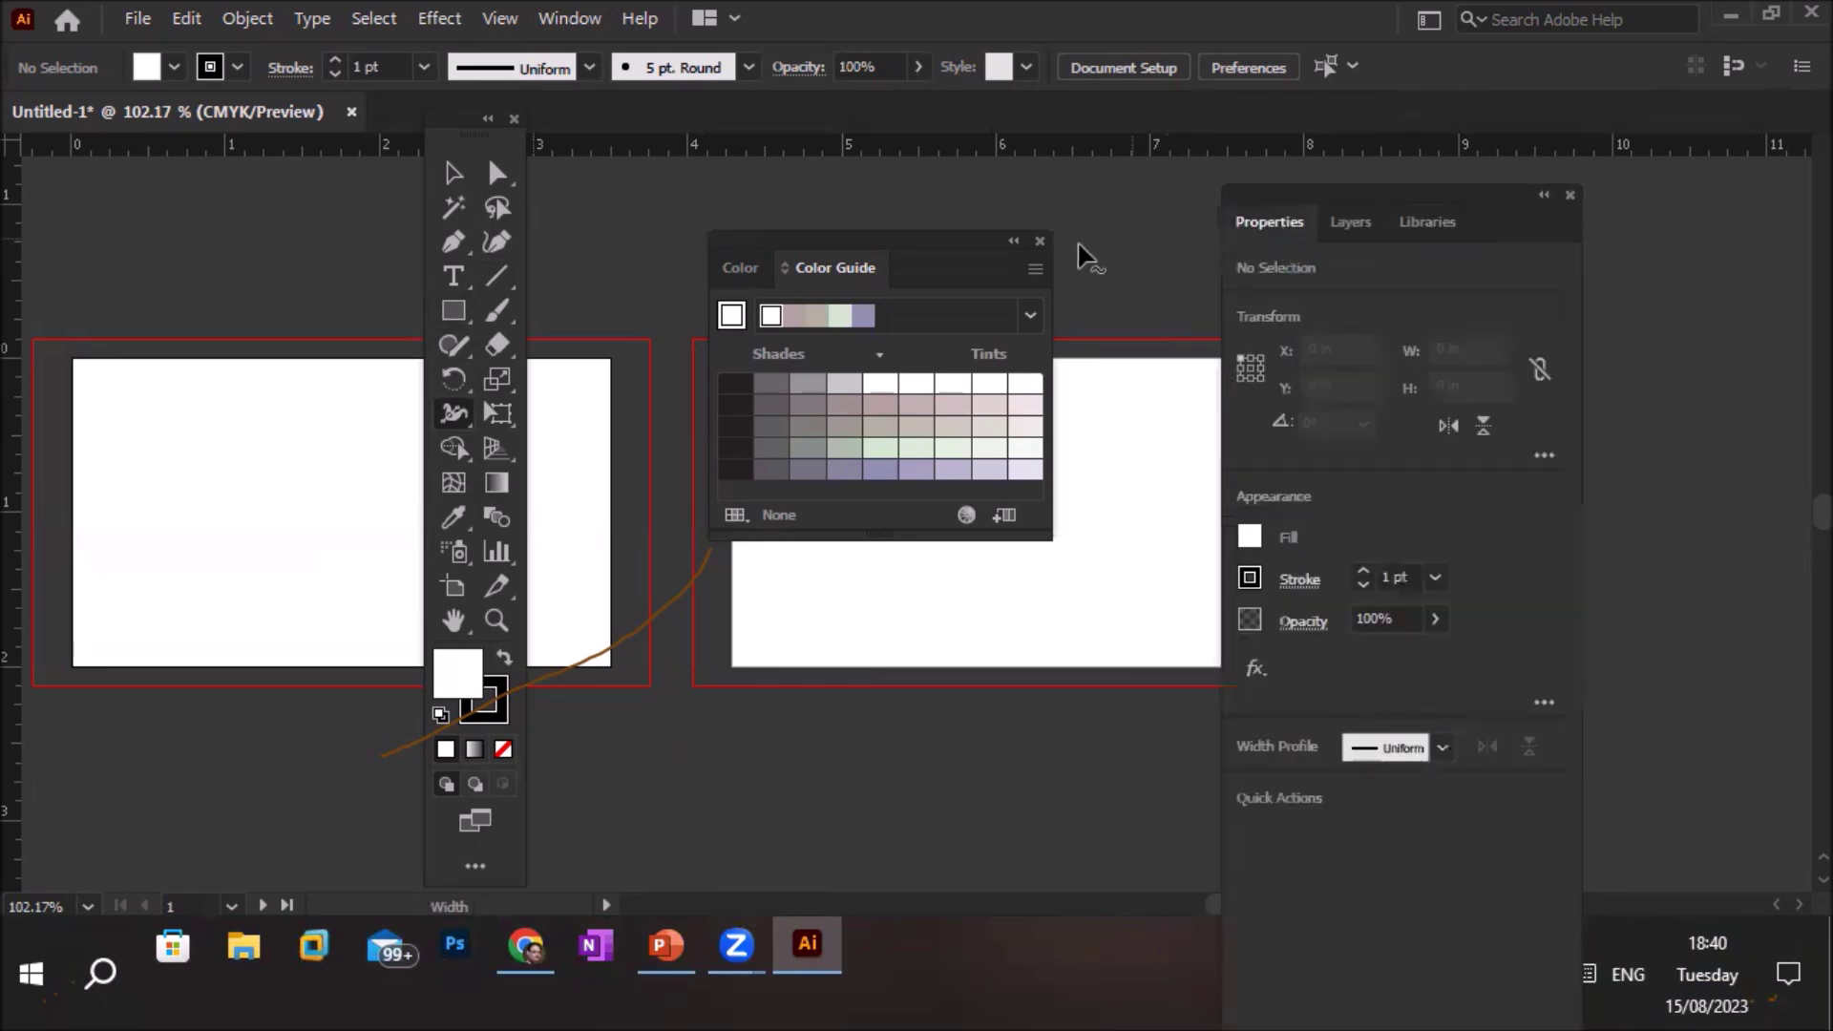
left_click(741, 269)
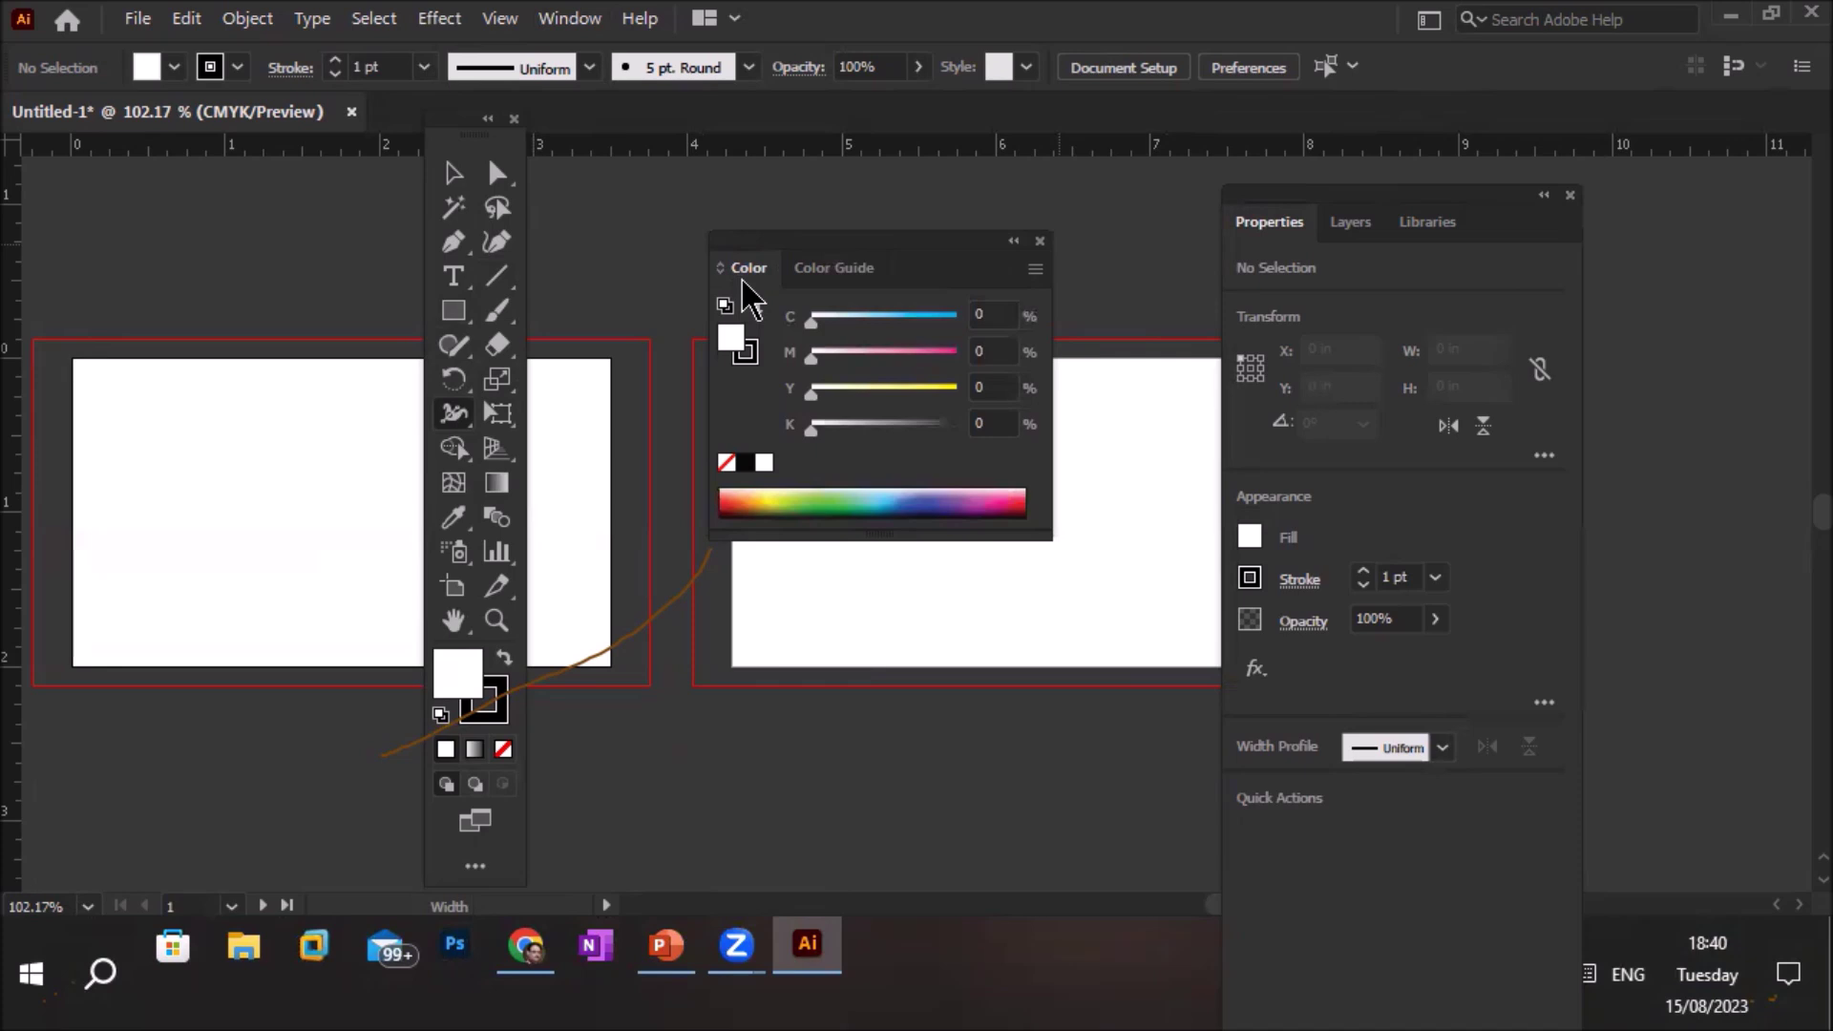
Uncheck Color and Properties in the Window menu to close both floating panels
left_click(565, 19)
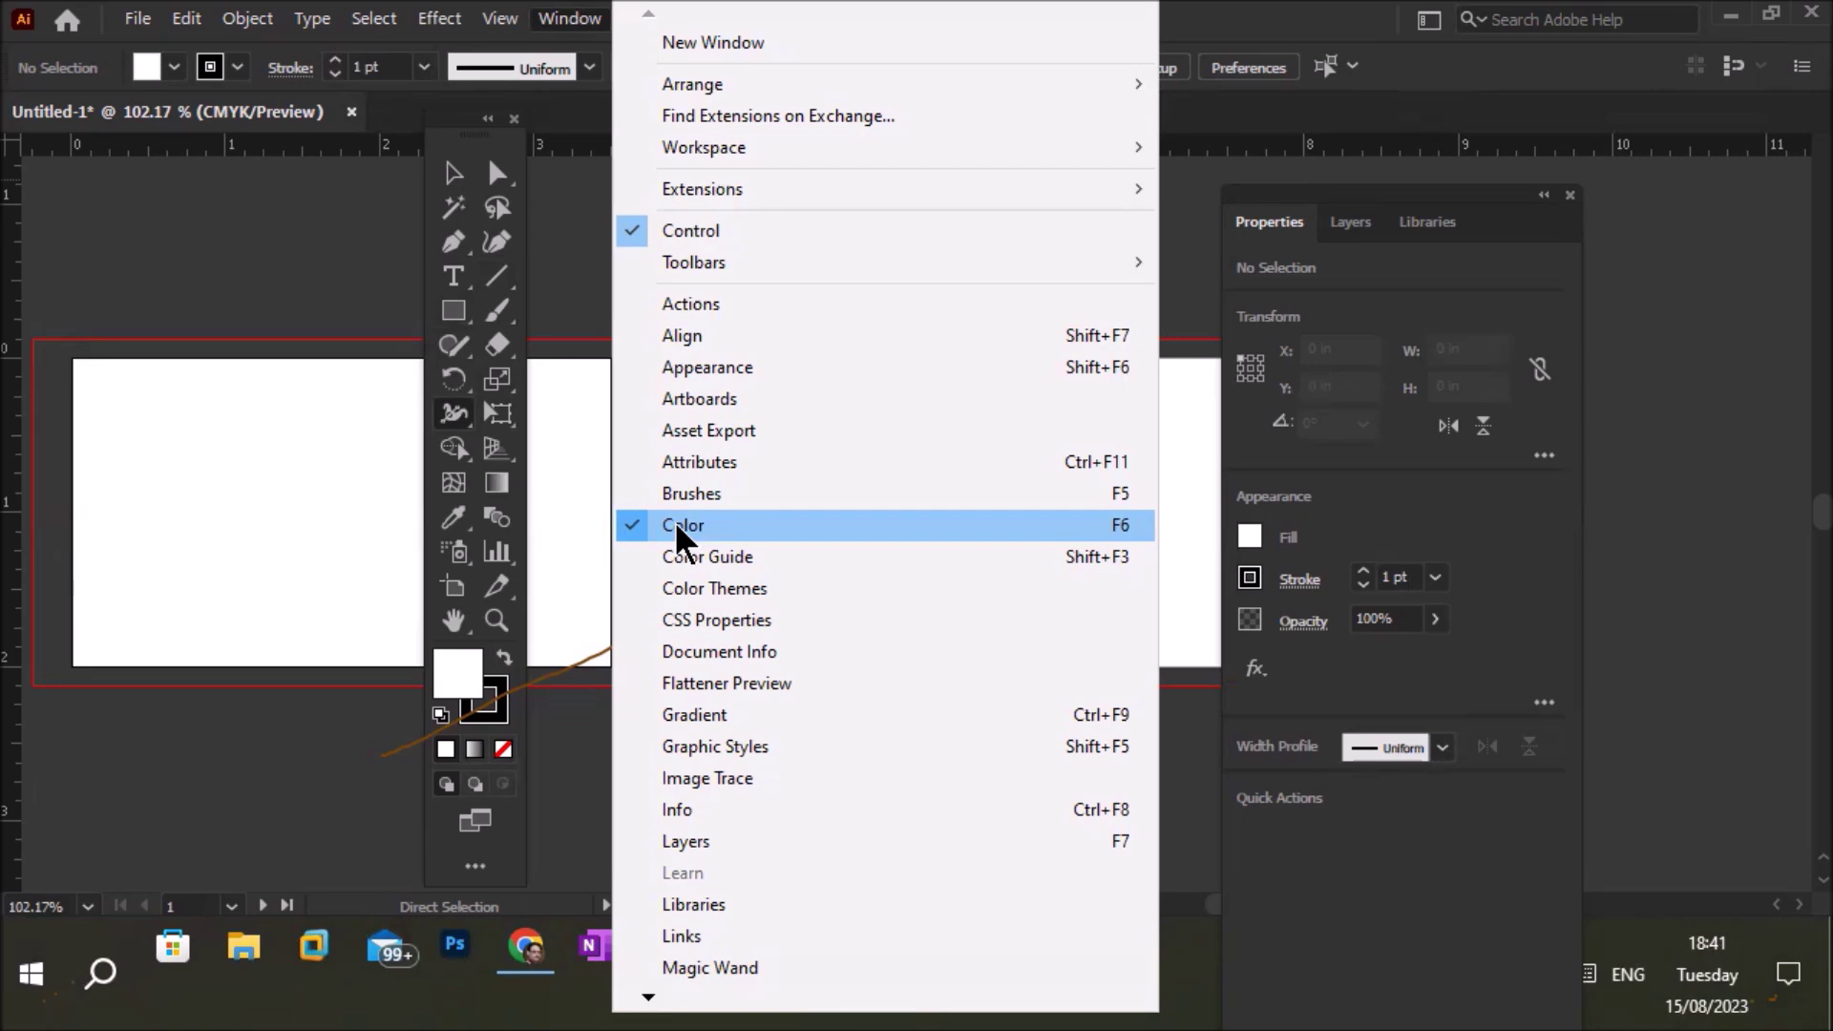
left_click(676, 525)
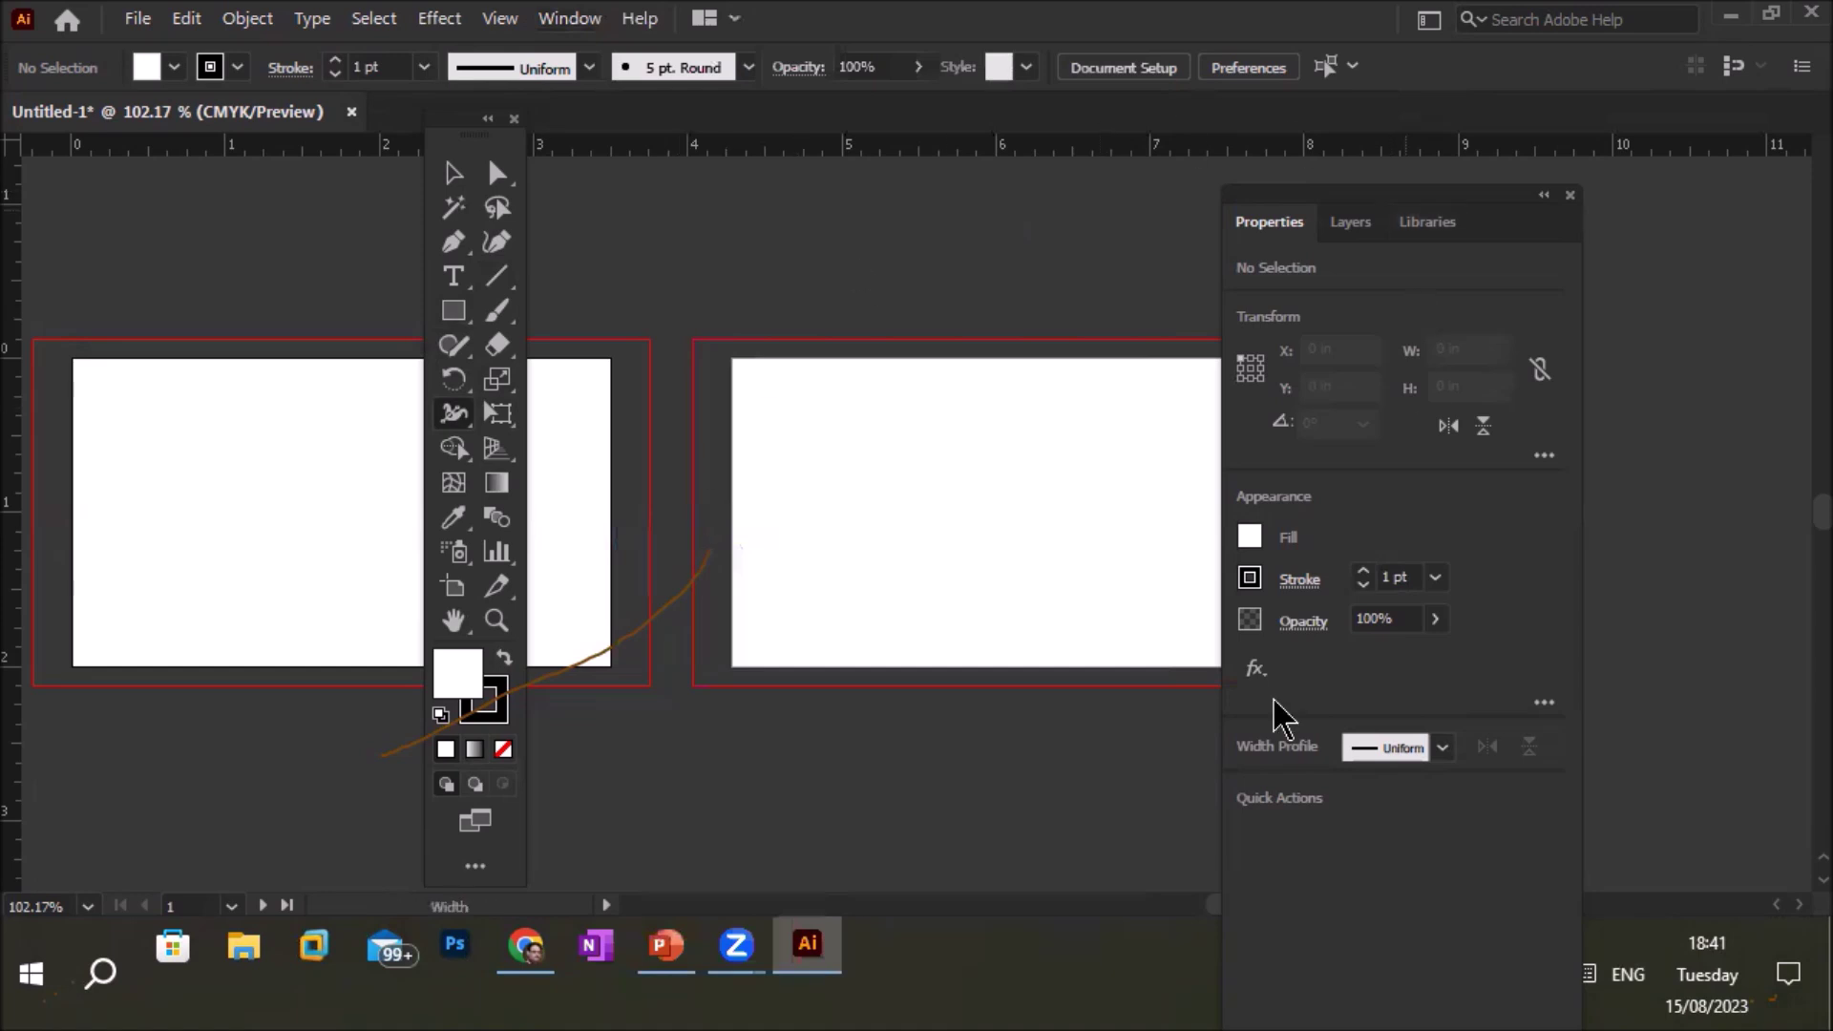
left_click(562, 24)
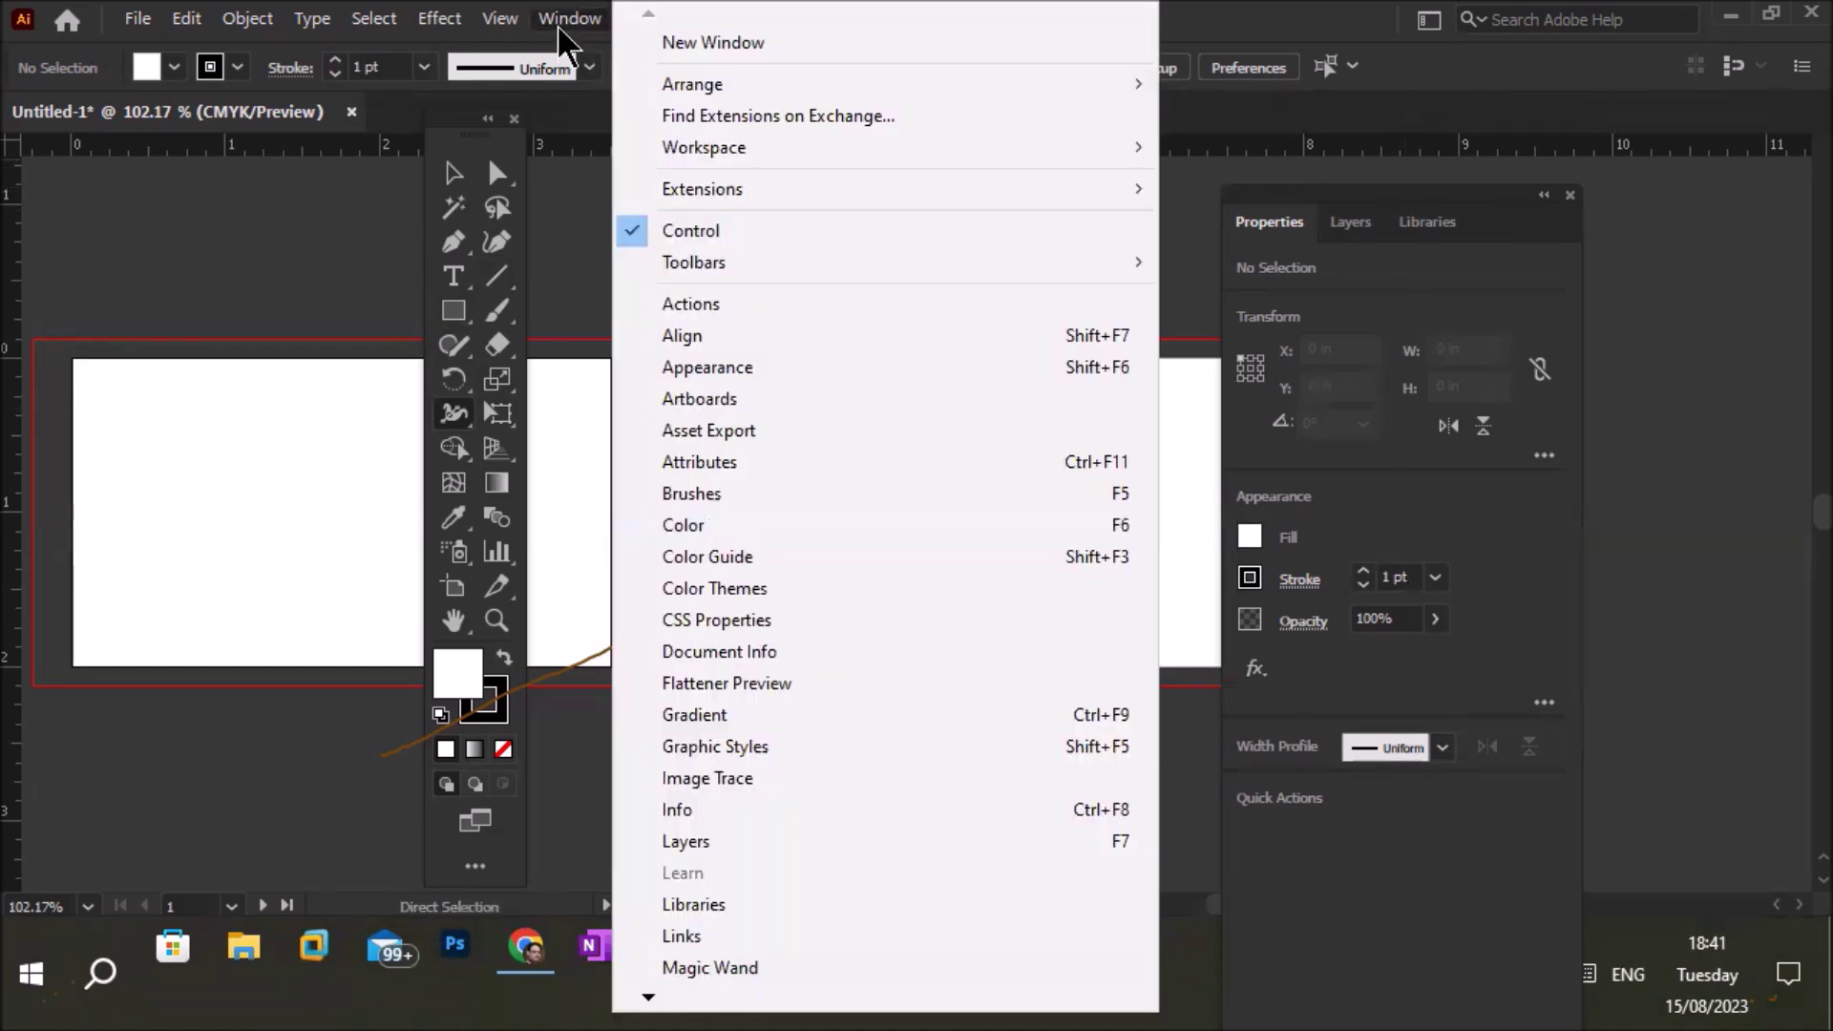
left_click(648, 996)
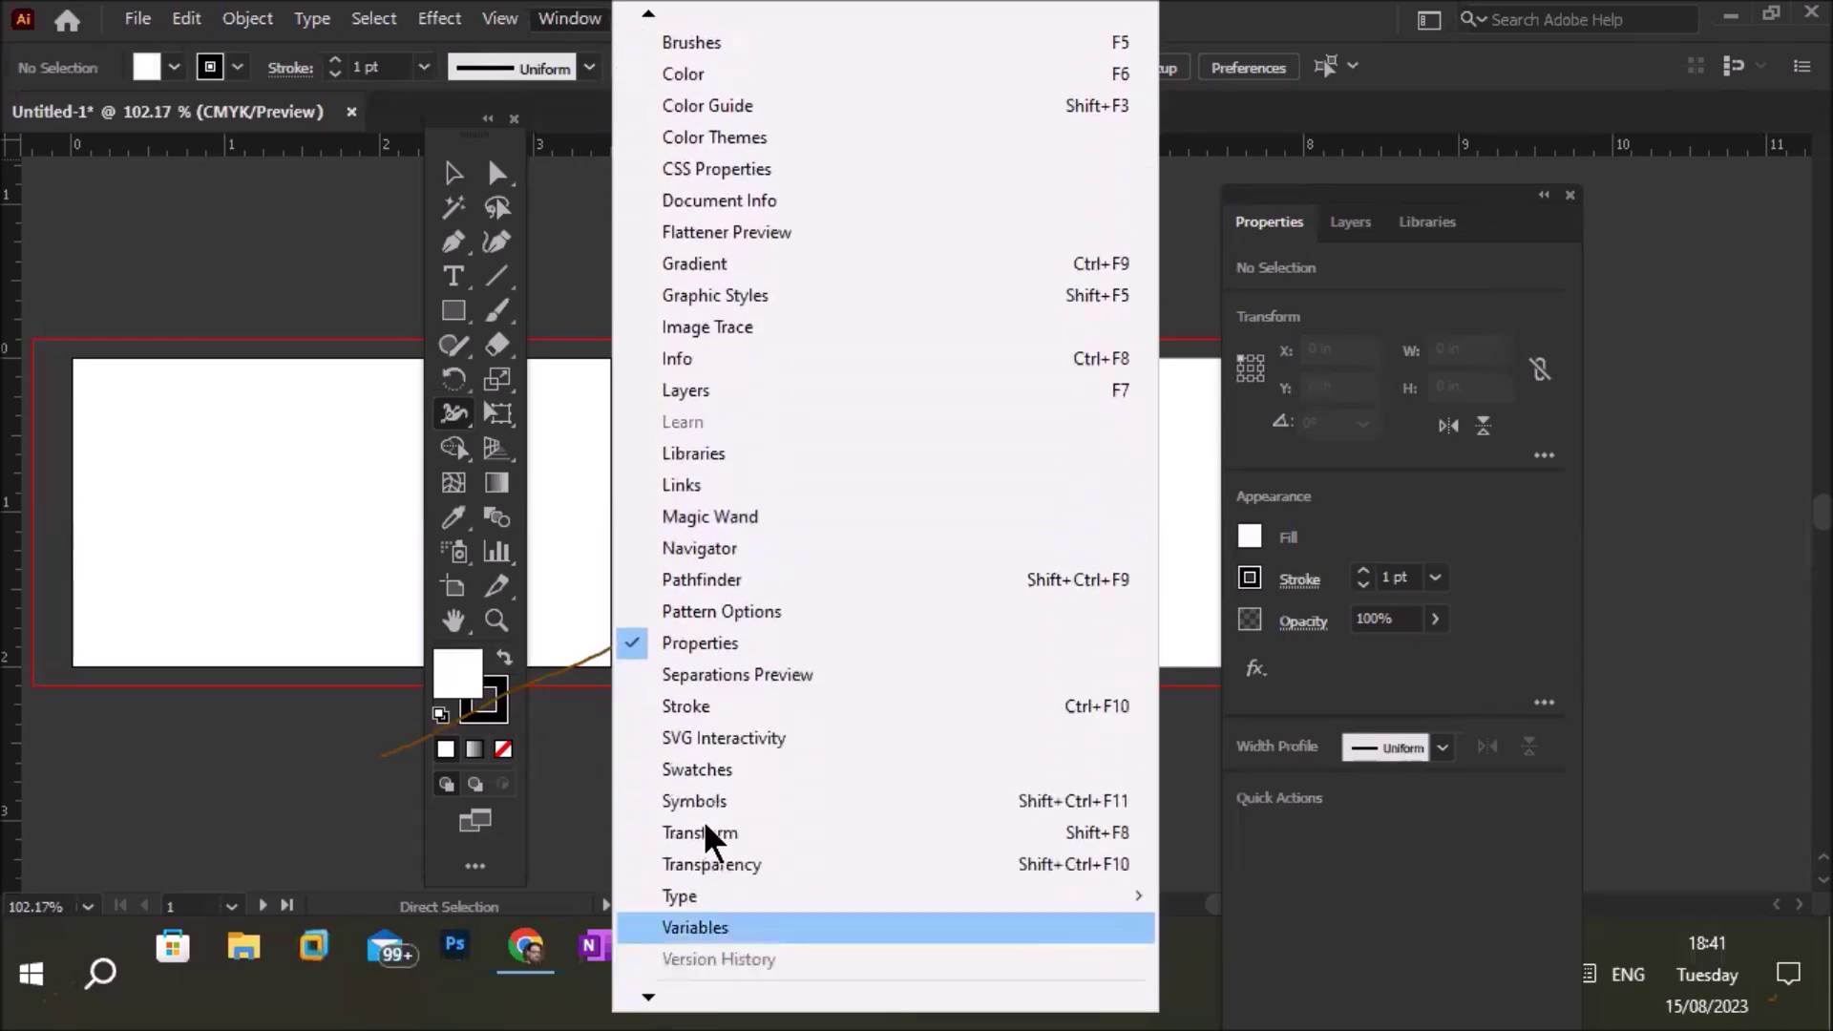
left_click(729, 642)
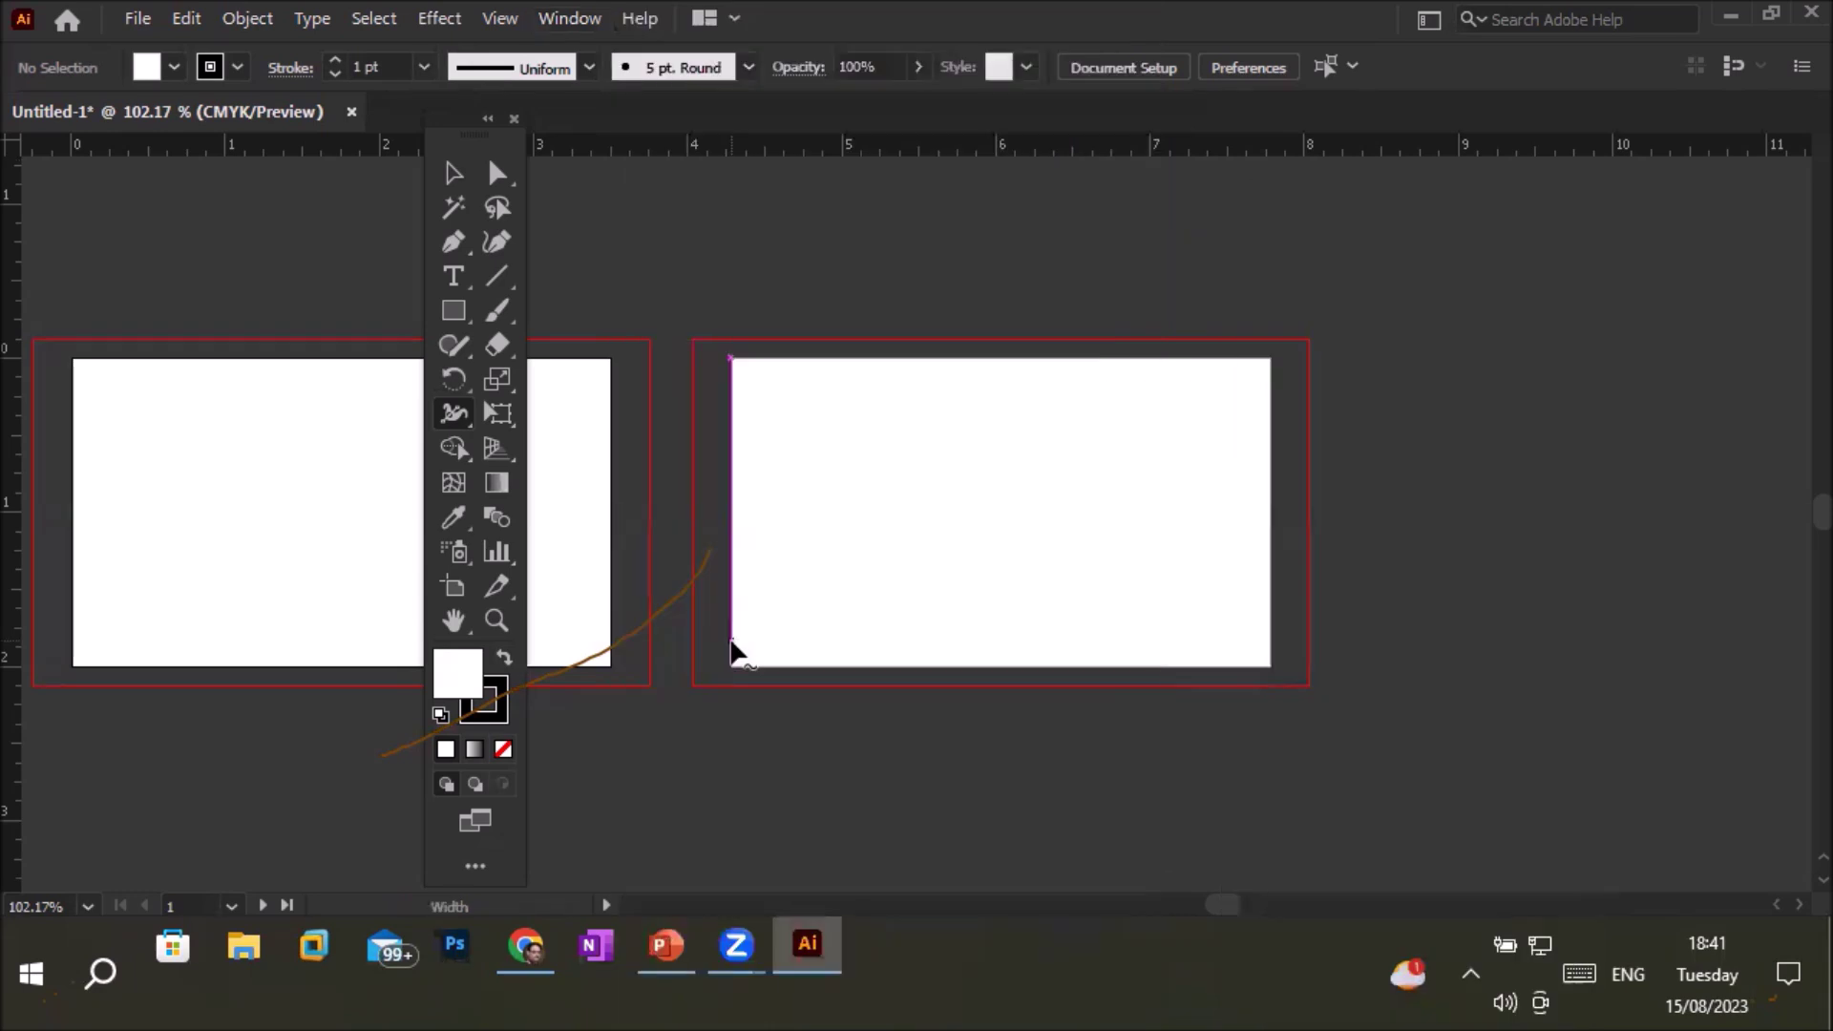
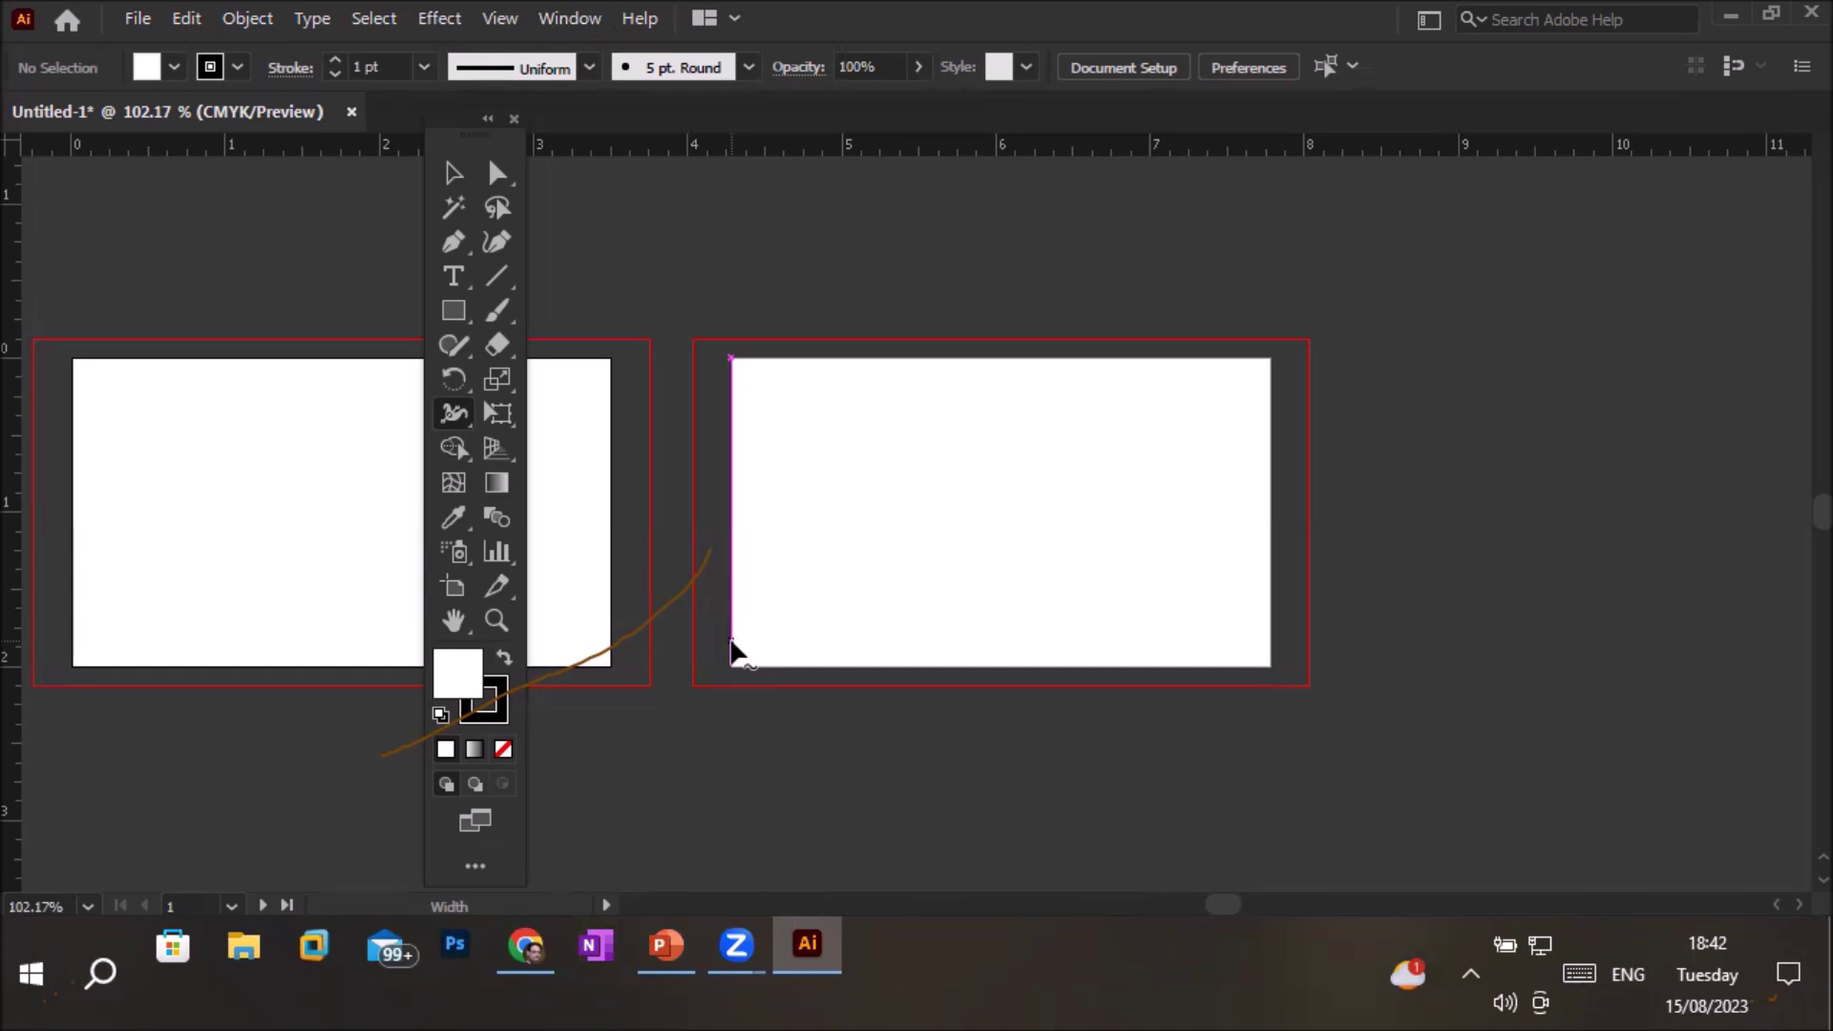
Switch to Direct Selection (A) and browse the File, Edit, Type, Select and Effect menus, leaving Effect open
key("a")
left_click(137, 19)
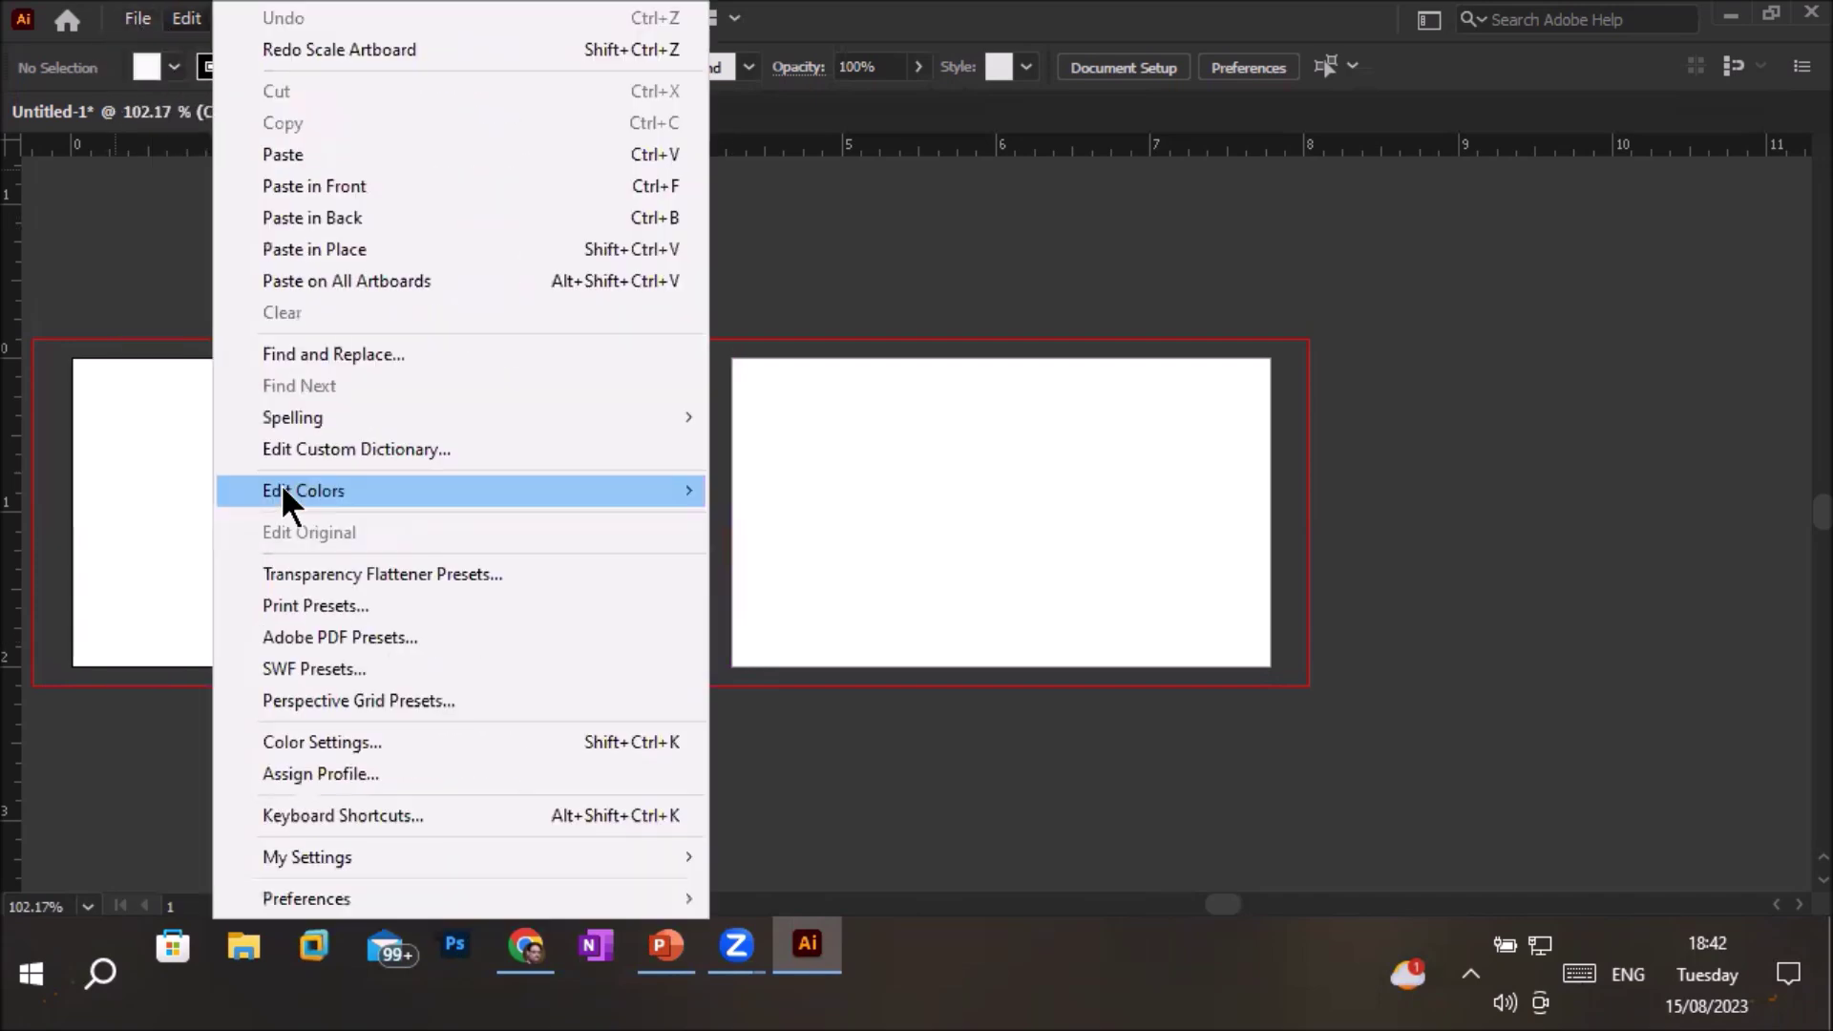
left_click(188, 19)
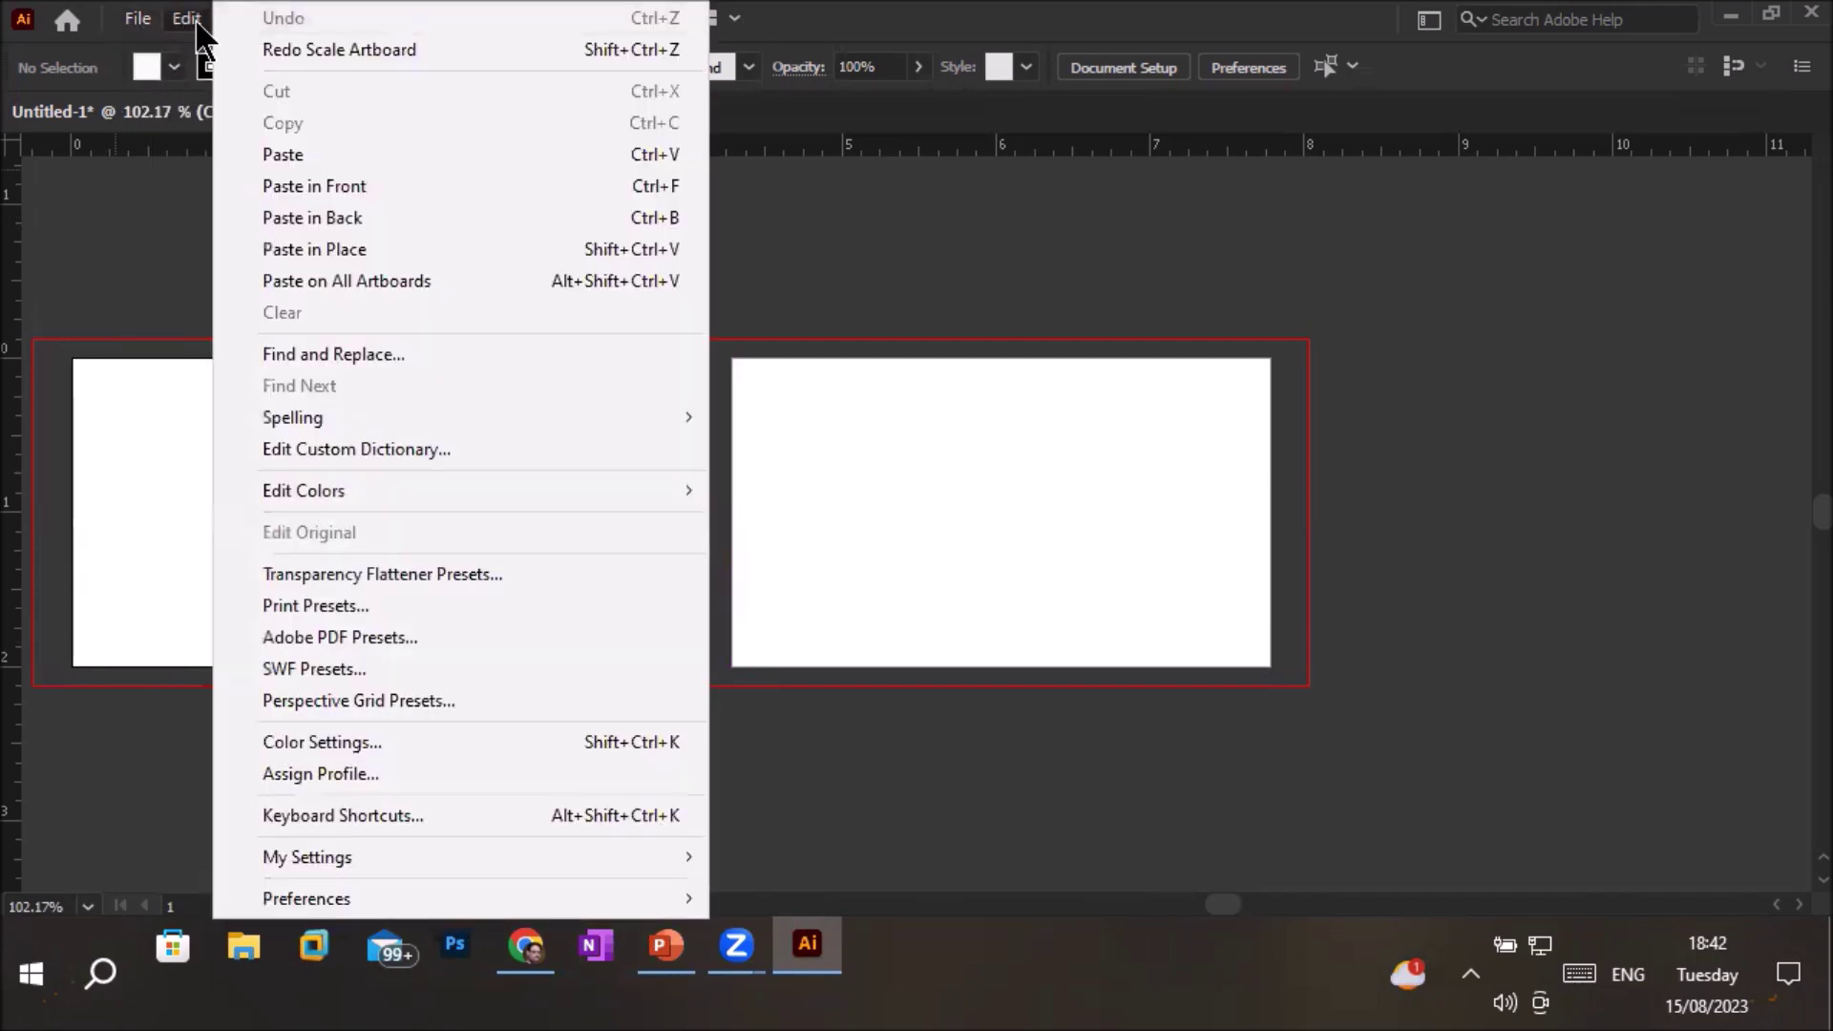
left_click(192, 21)
left_click(312, 17)
left_click(325, 19)
left_click(374, 19)
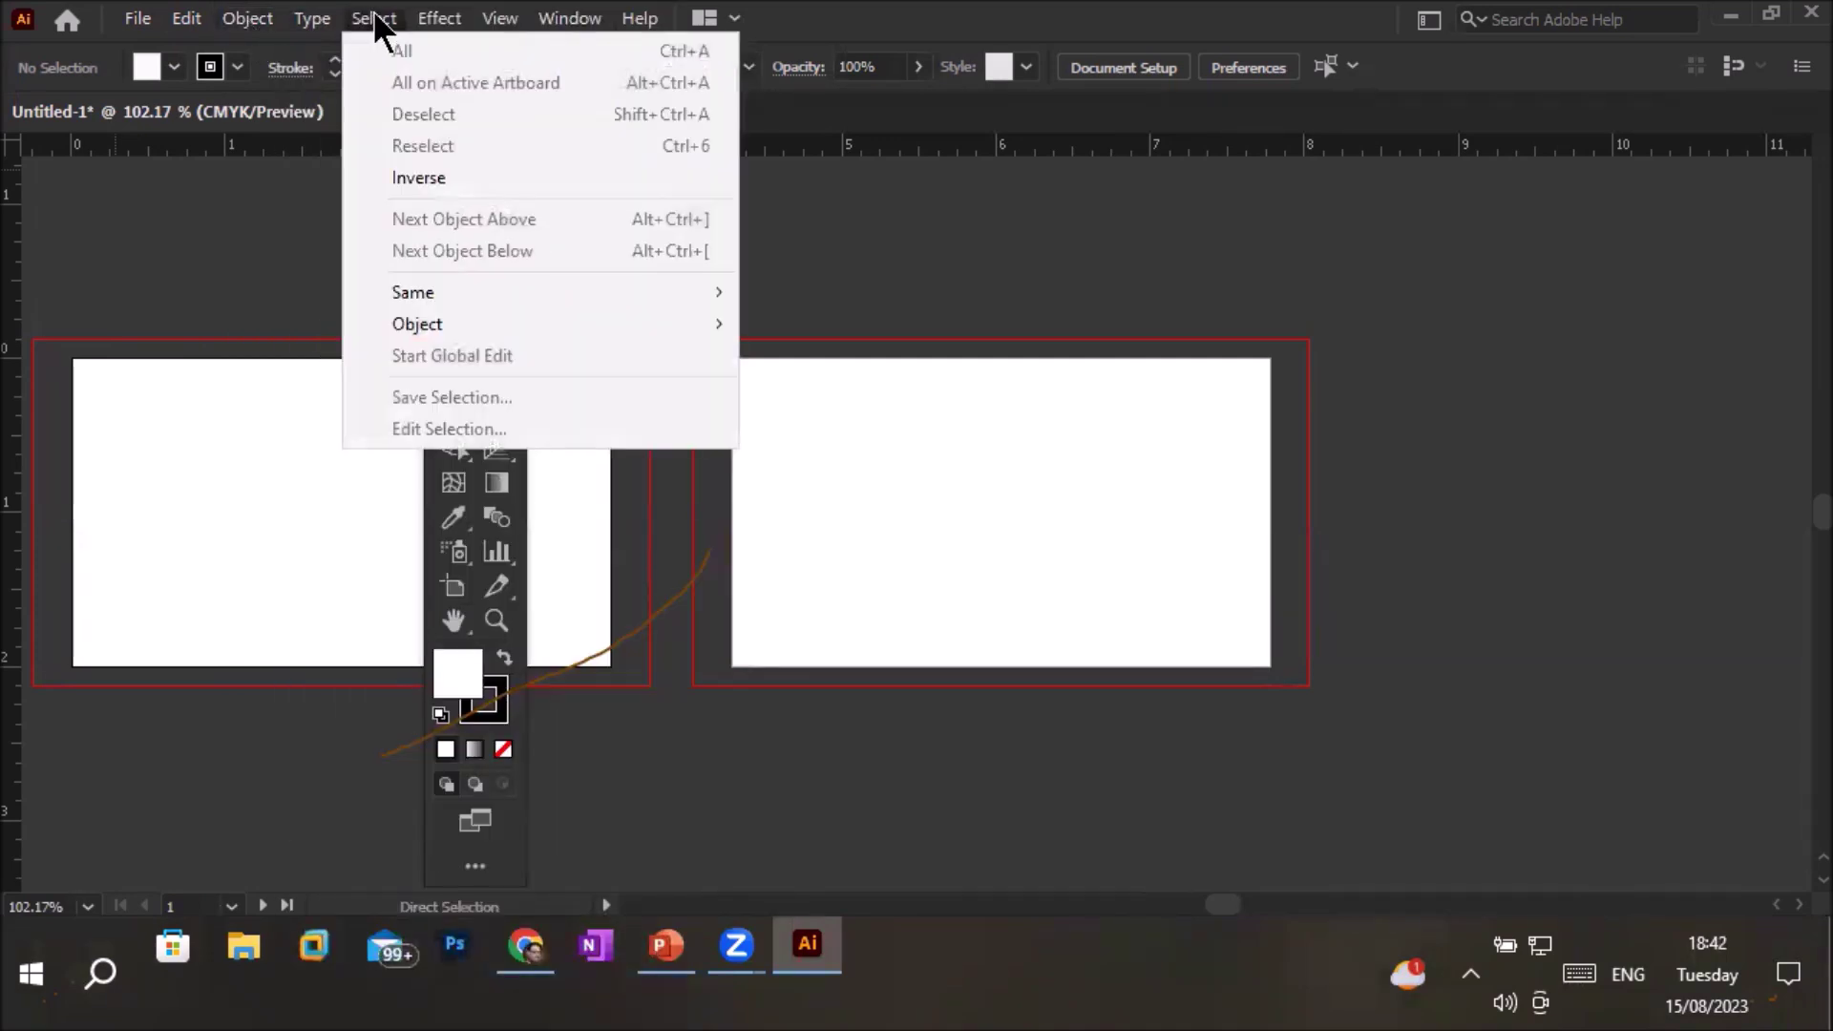
left_click(435, 17)
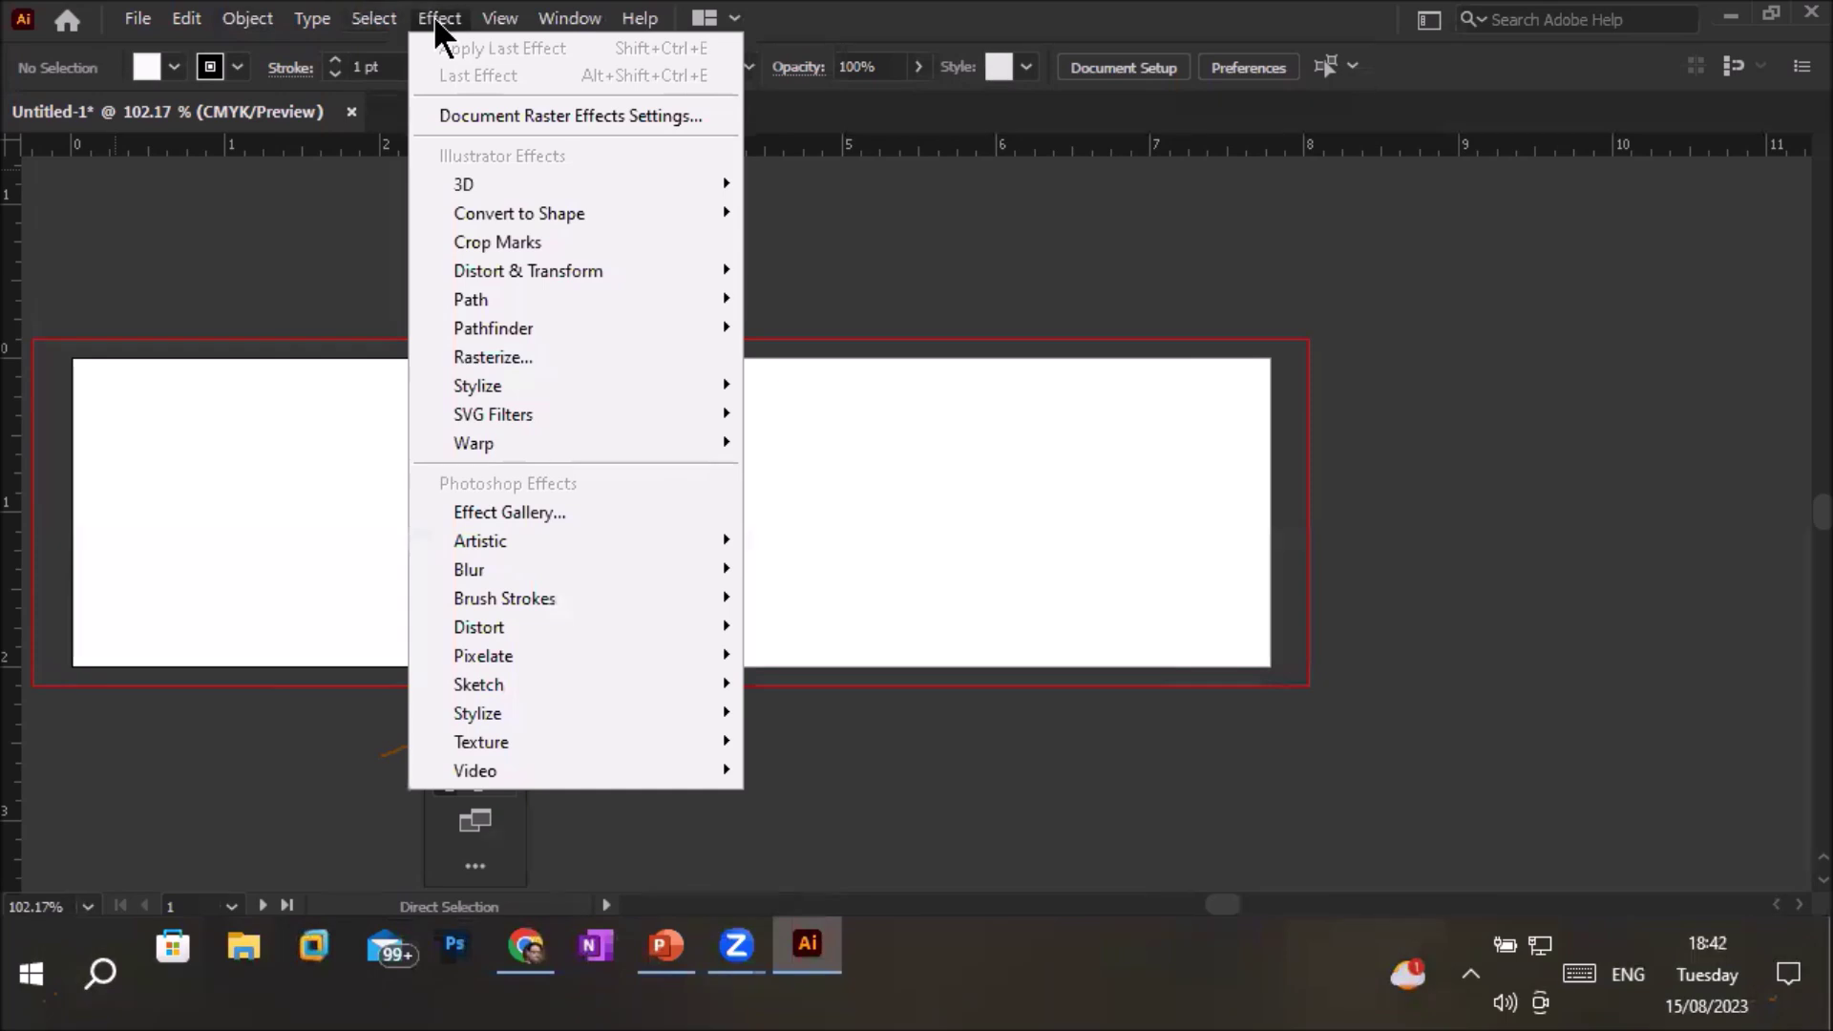
View the Effect > Distort & Transform submenu, then close the Effect menu without applying anything
mouse_move(502, 267)
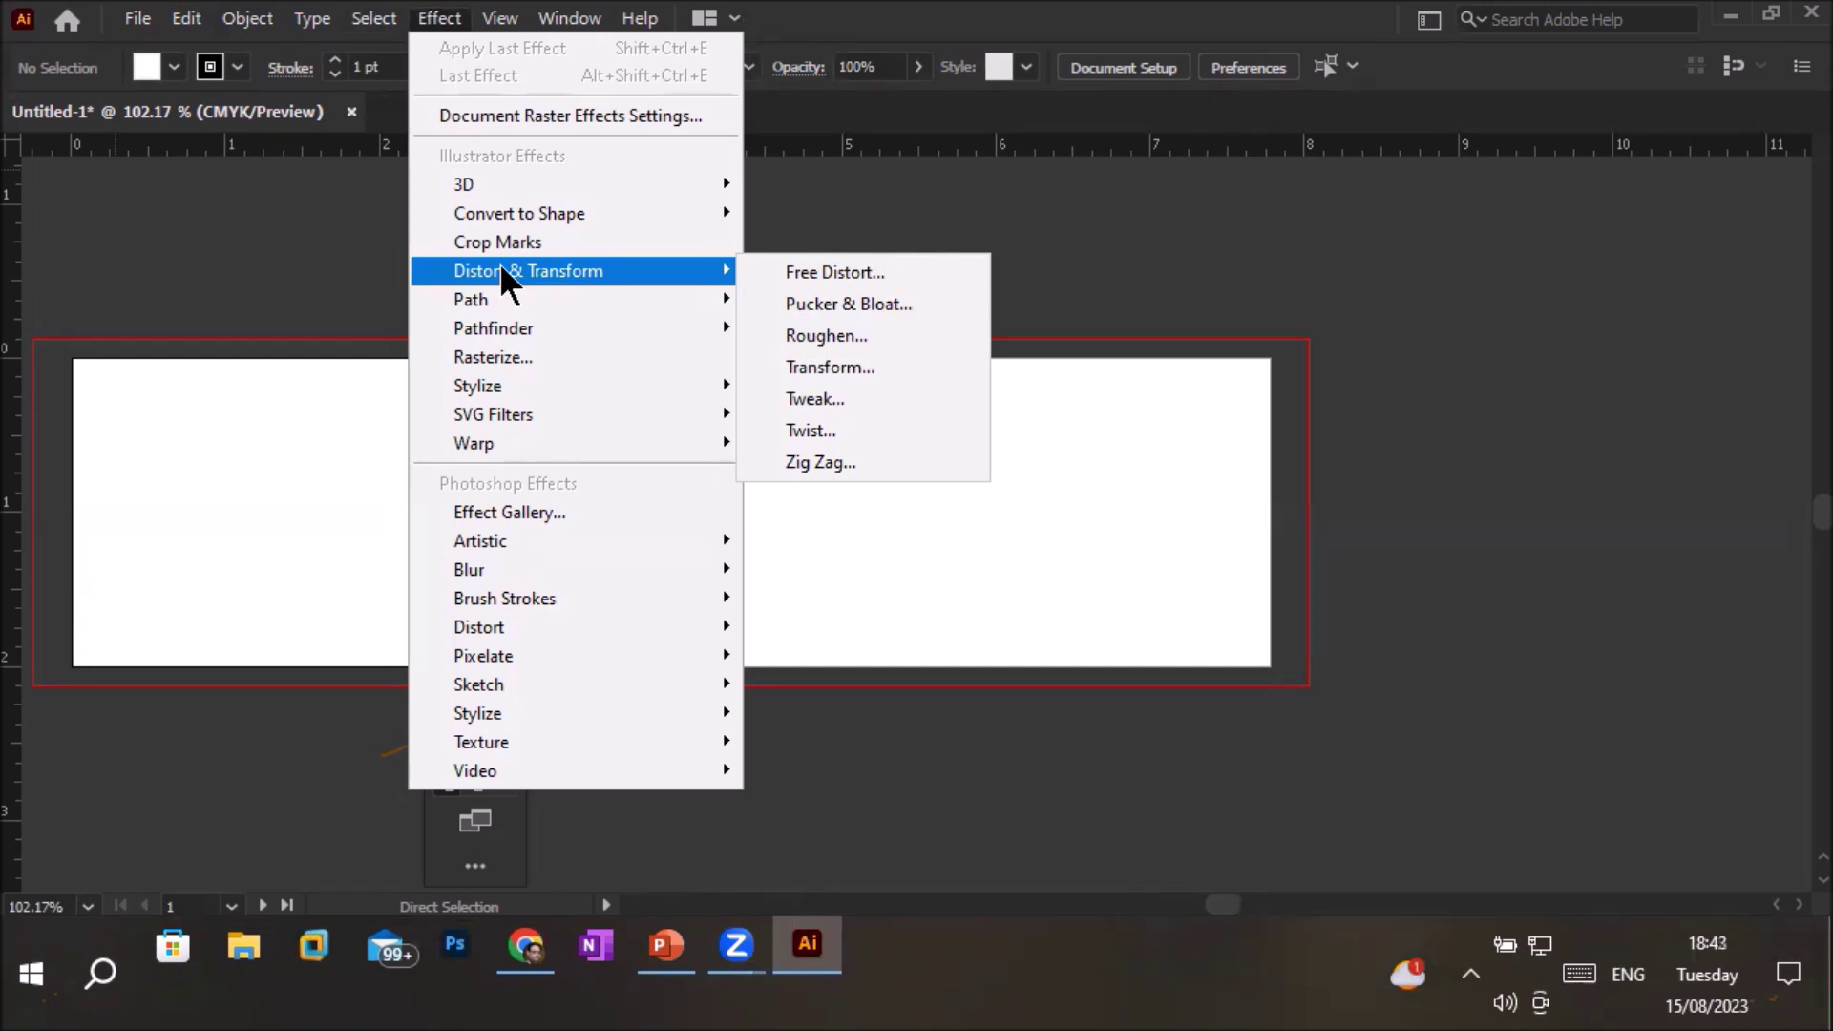
left_click(1122, 237)
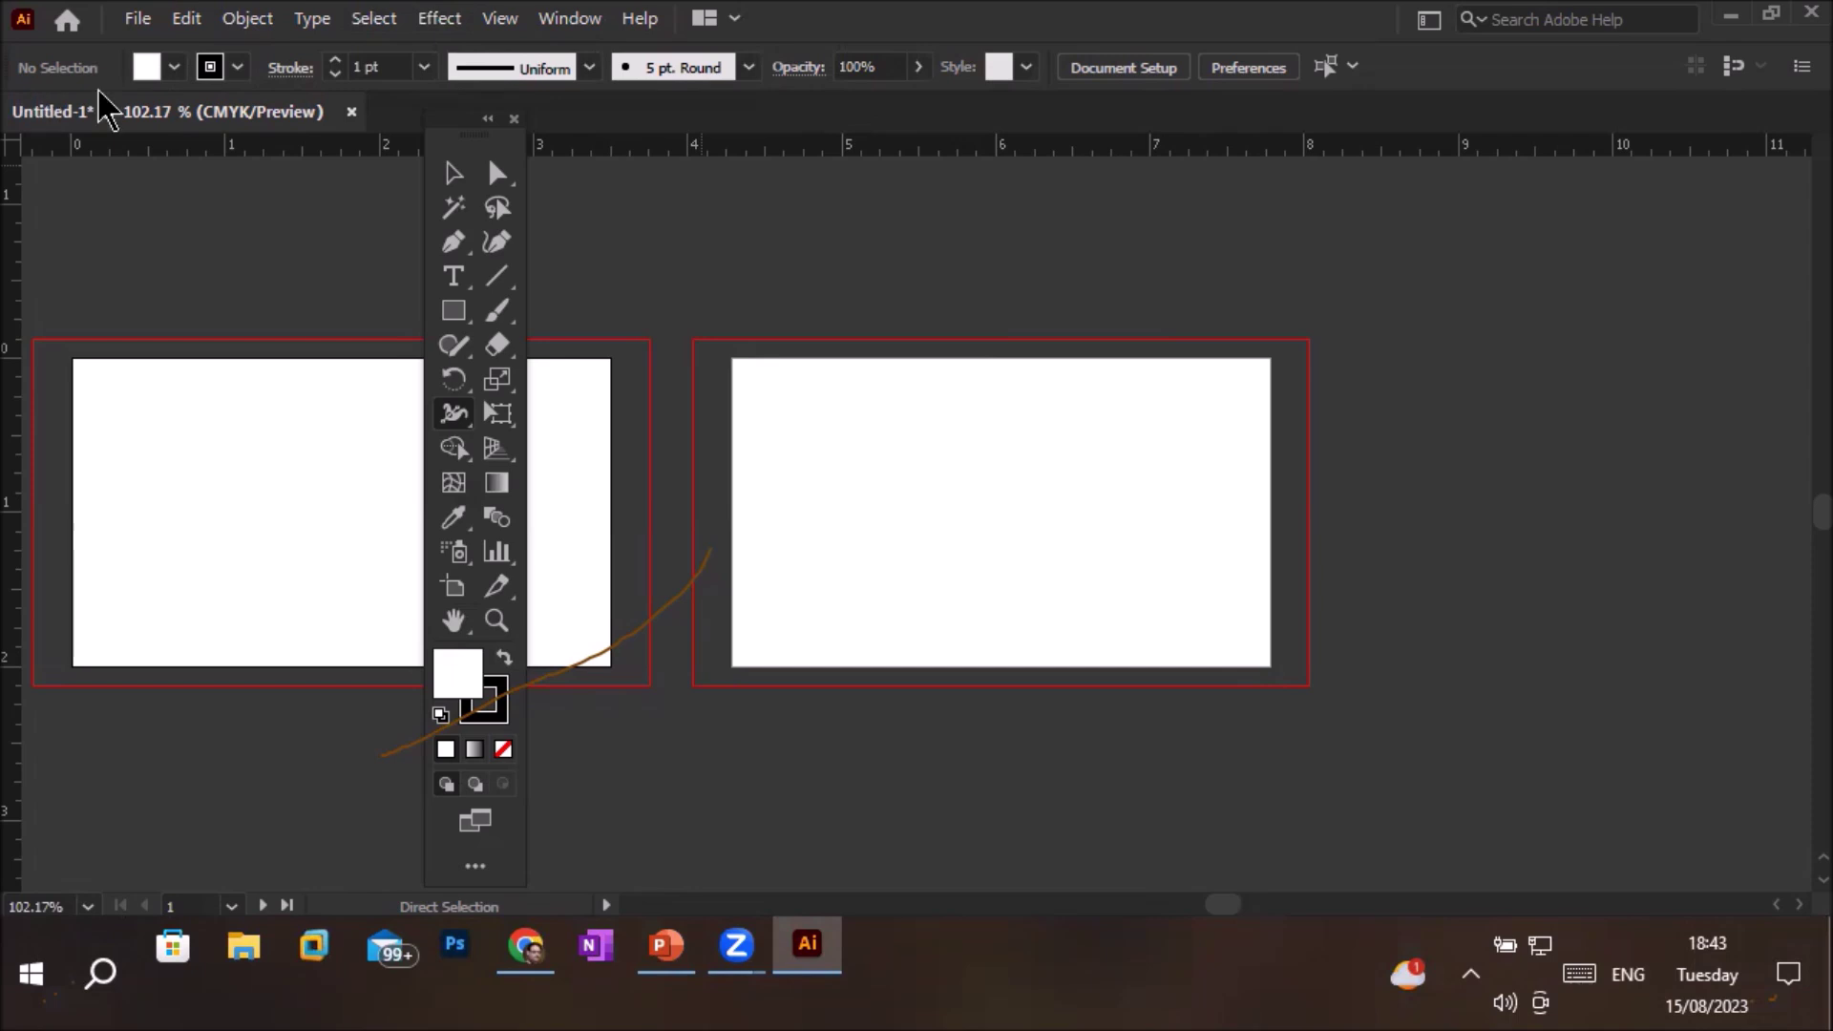
Uncheck Control in the Window menu to hide the Control panel
left_click(588, 21)
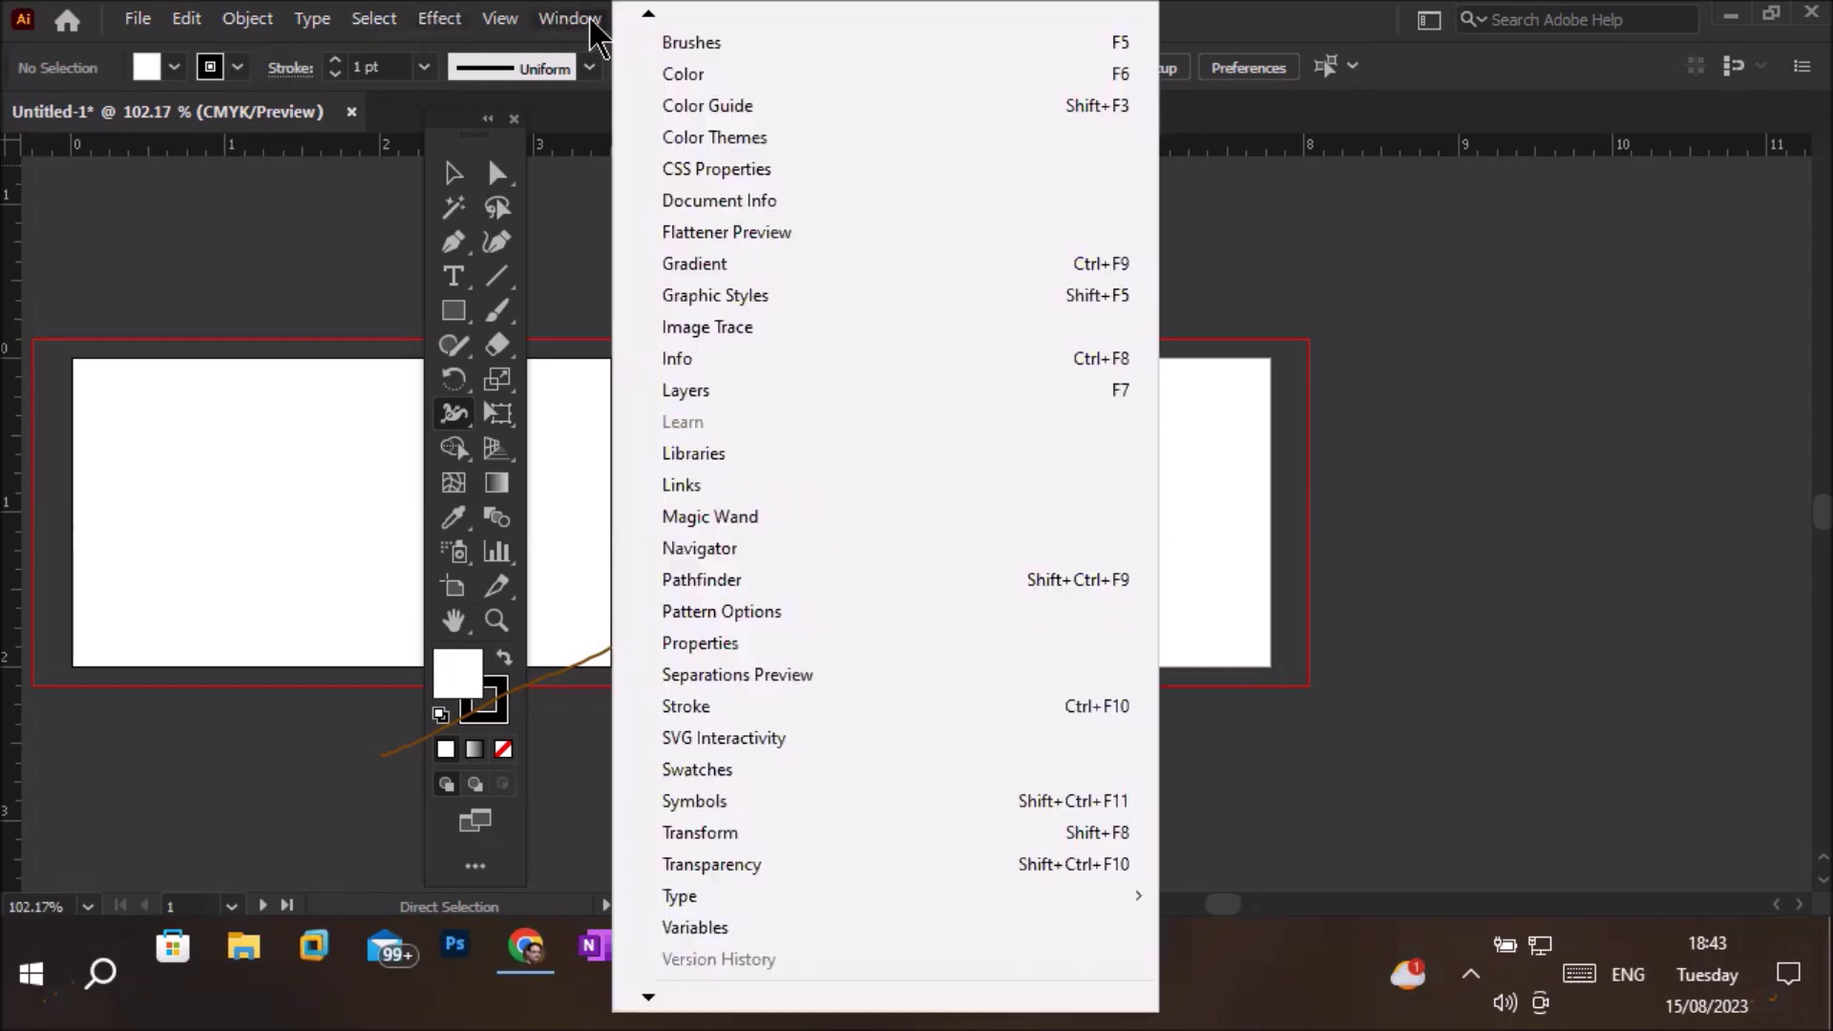
mouse_move(647, 12)
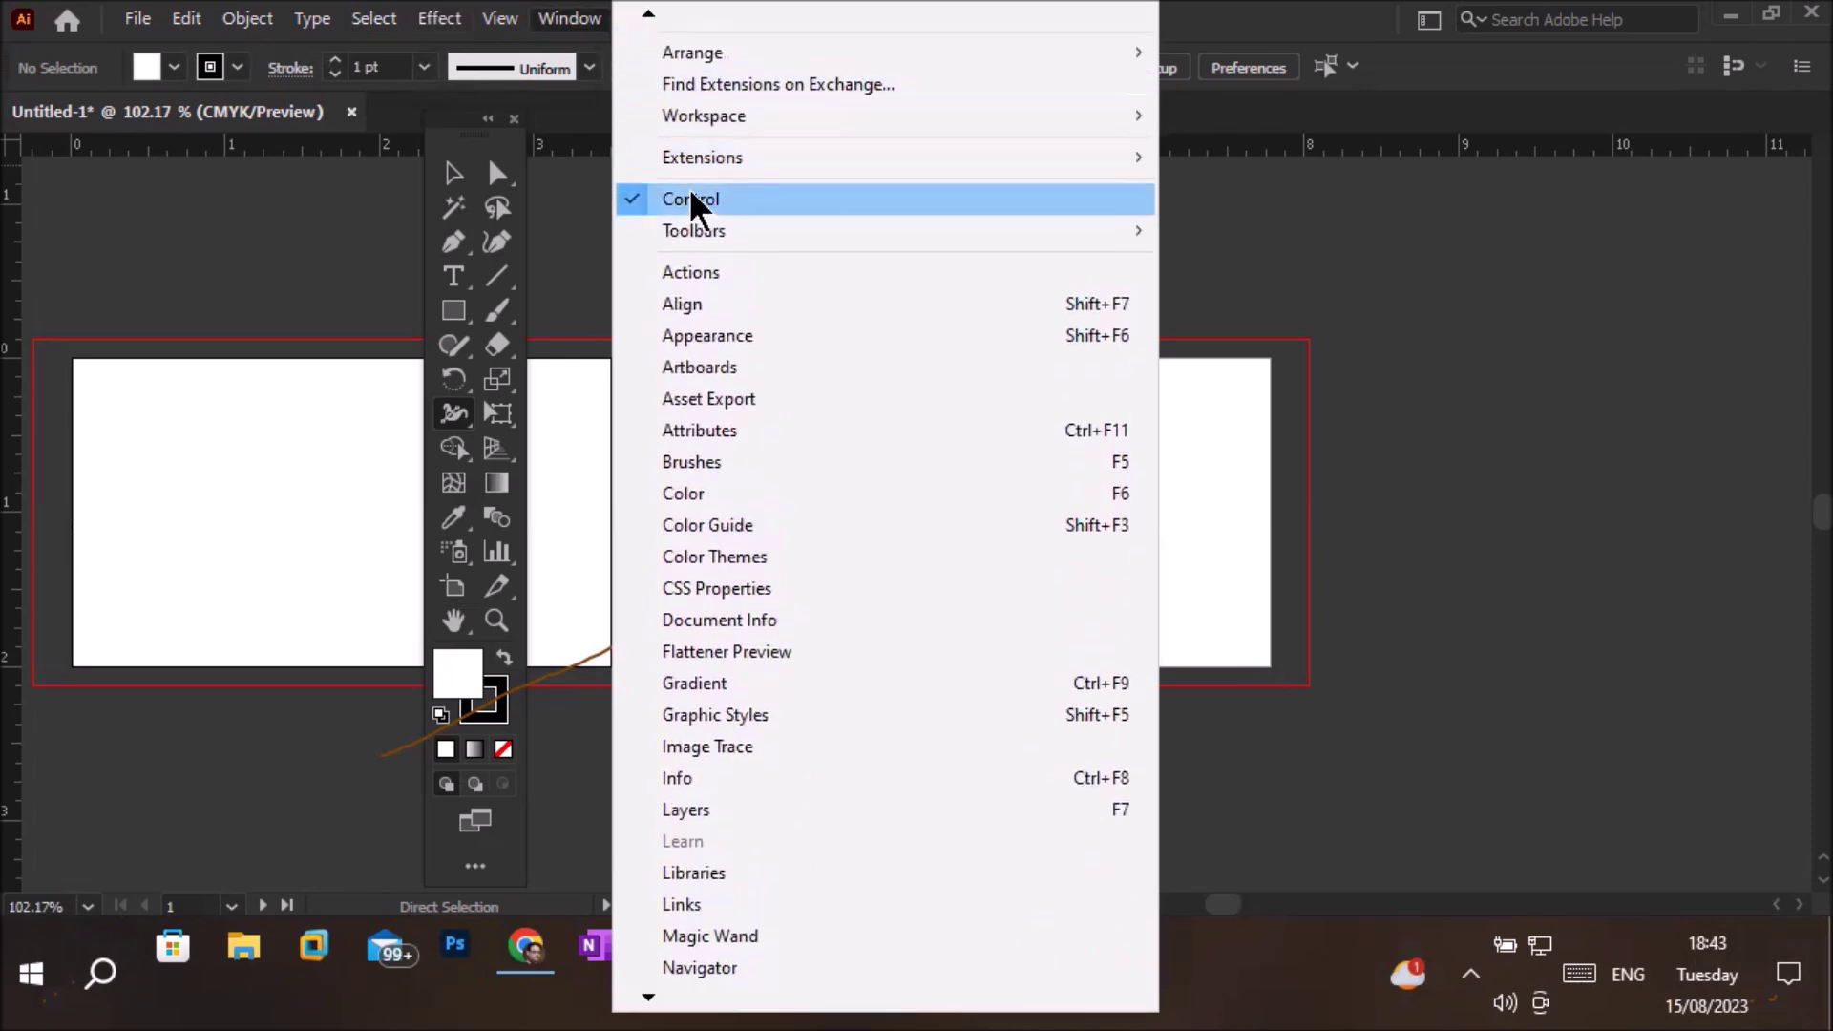
mouse_move(696, 227)
left_click(632, 200)
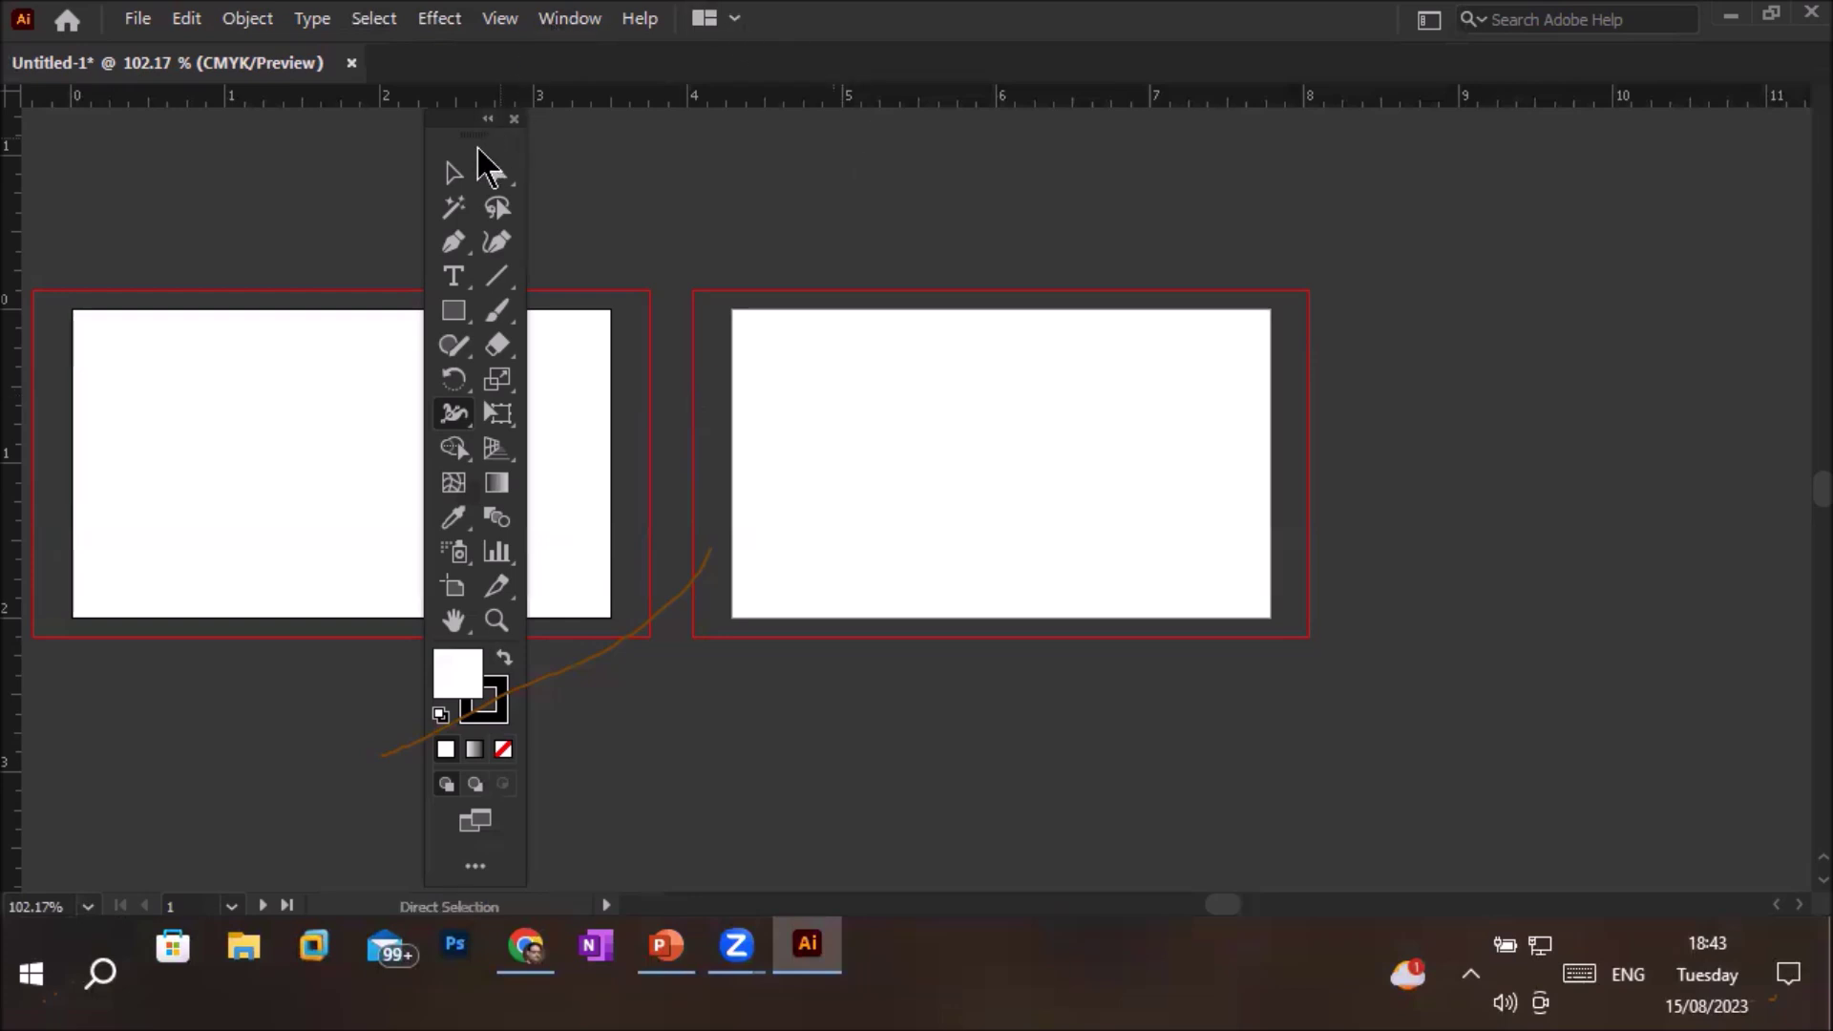
Try the Selection, Magic Wand, Pen and Type tools, then re-enable Window > Control
left_click(451, 175)
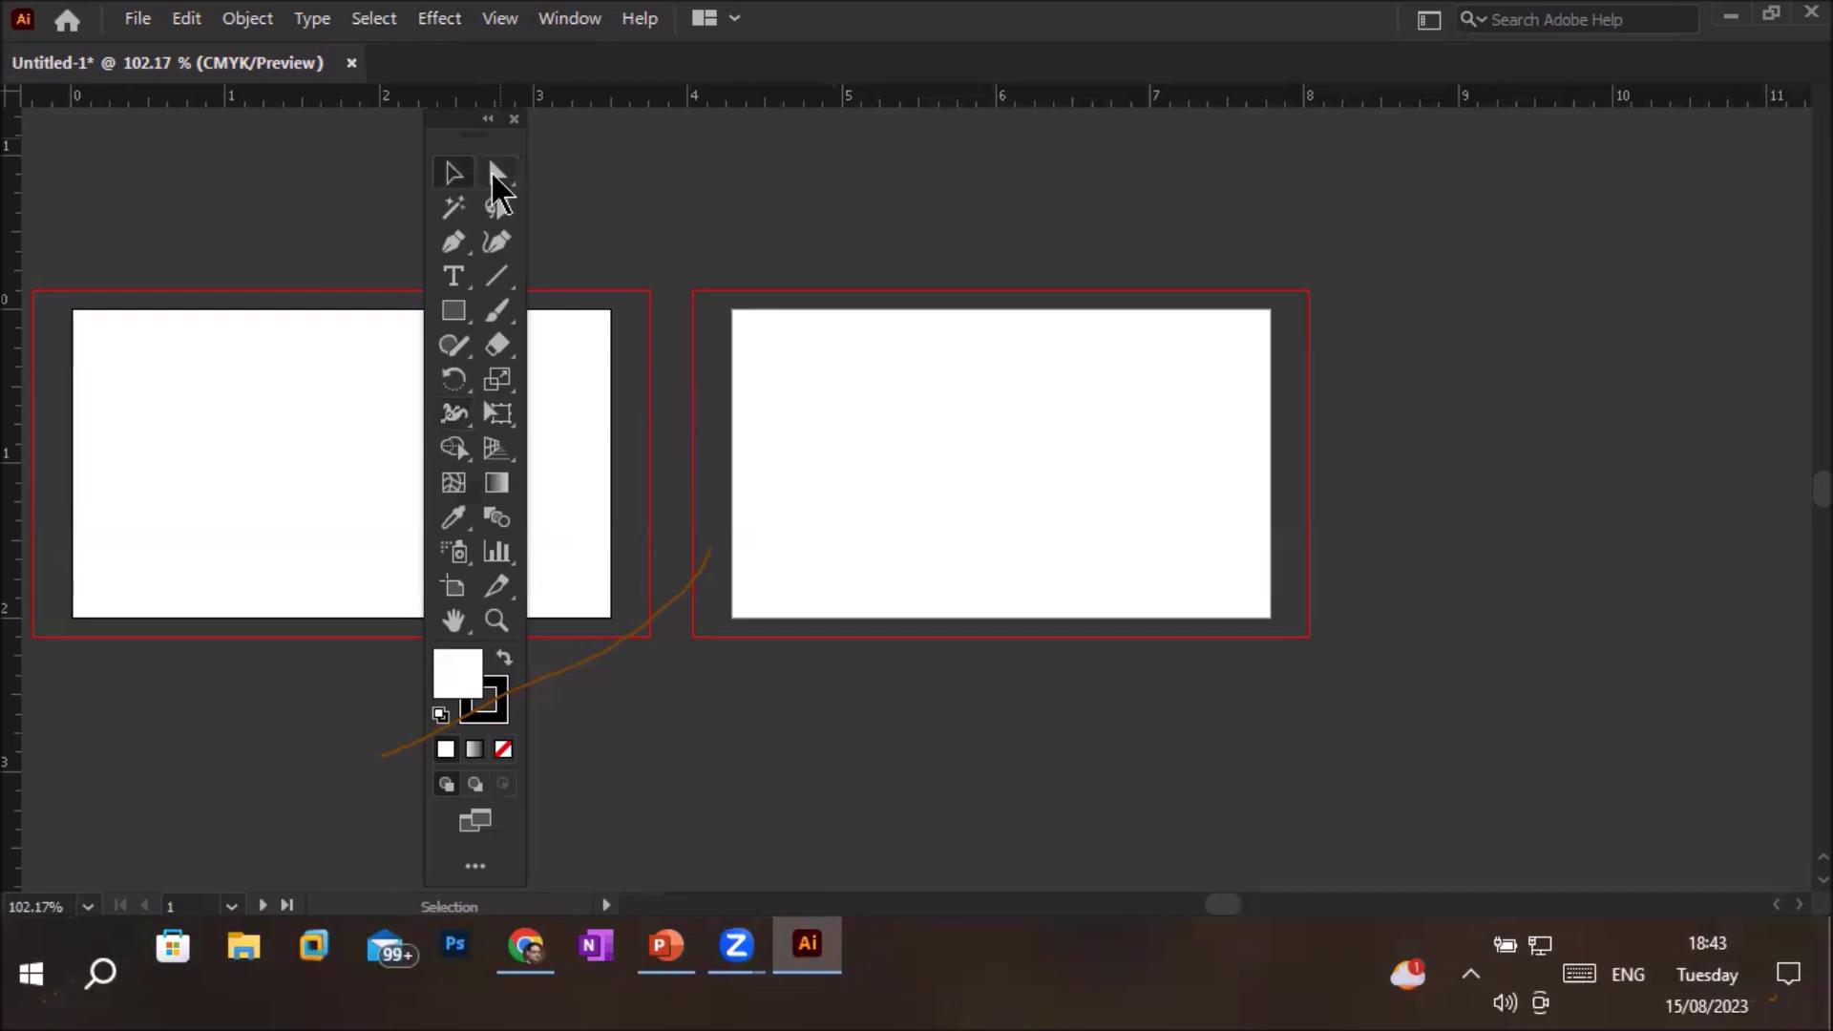
left_click(467, 209)
left_click(451, 240)
left_click(496, 243)
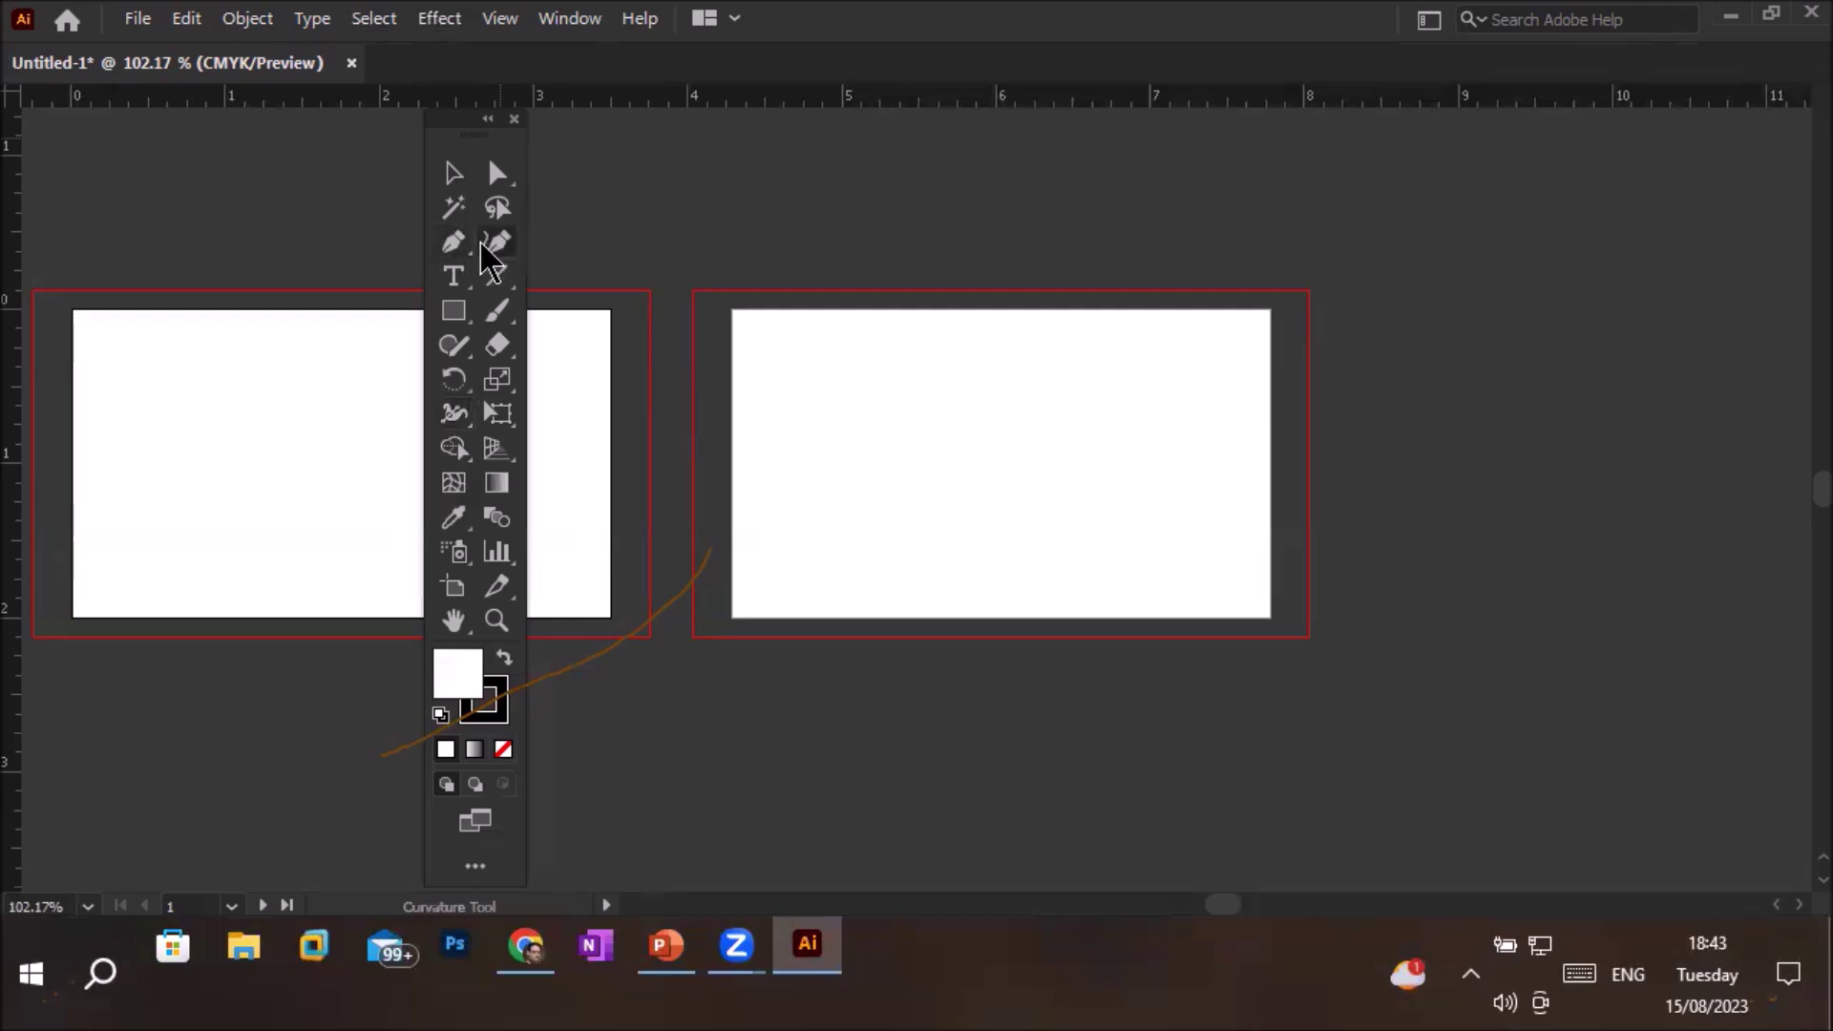
left_click(456, 279)
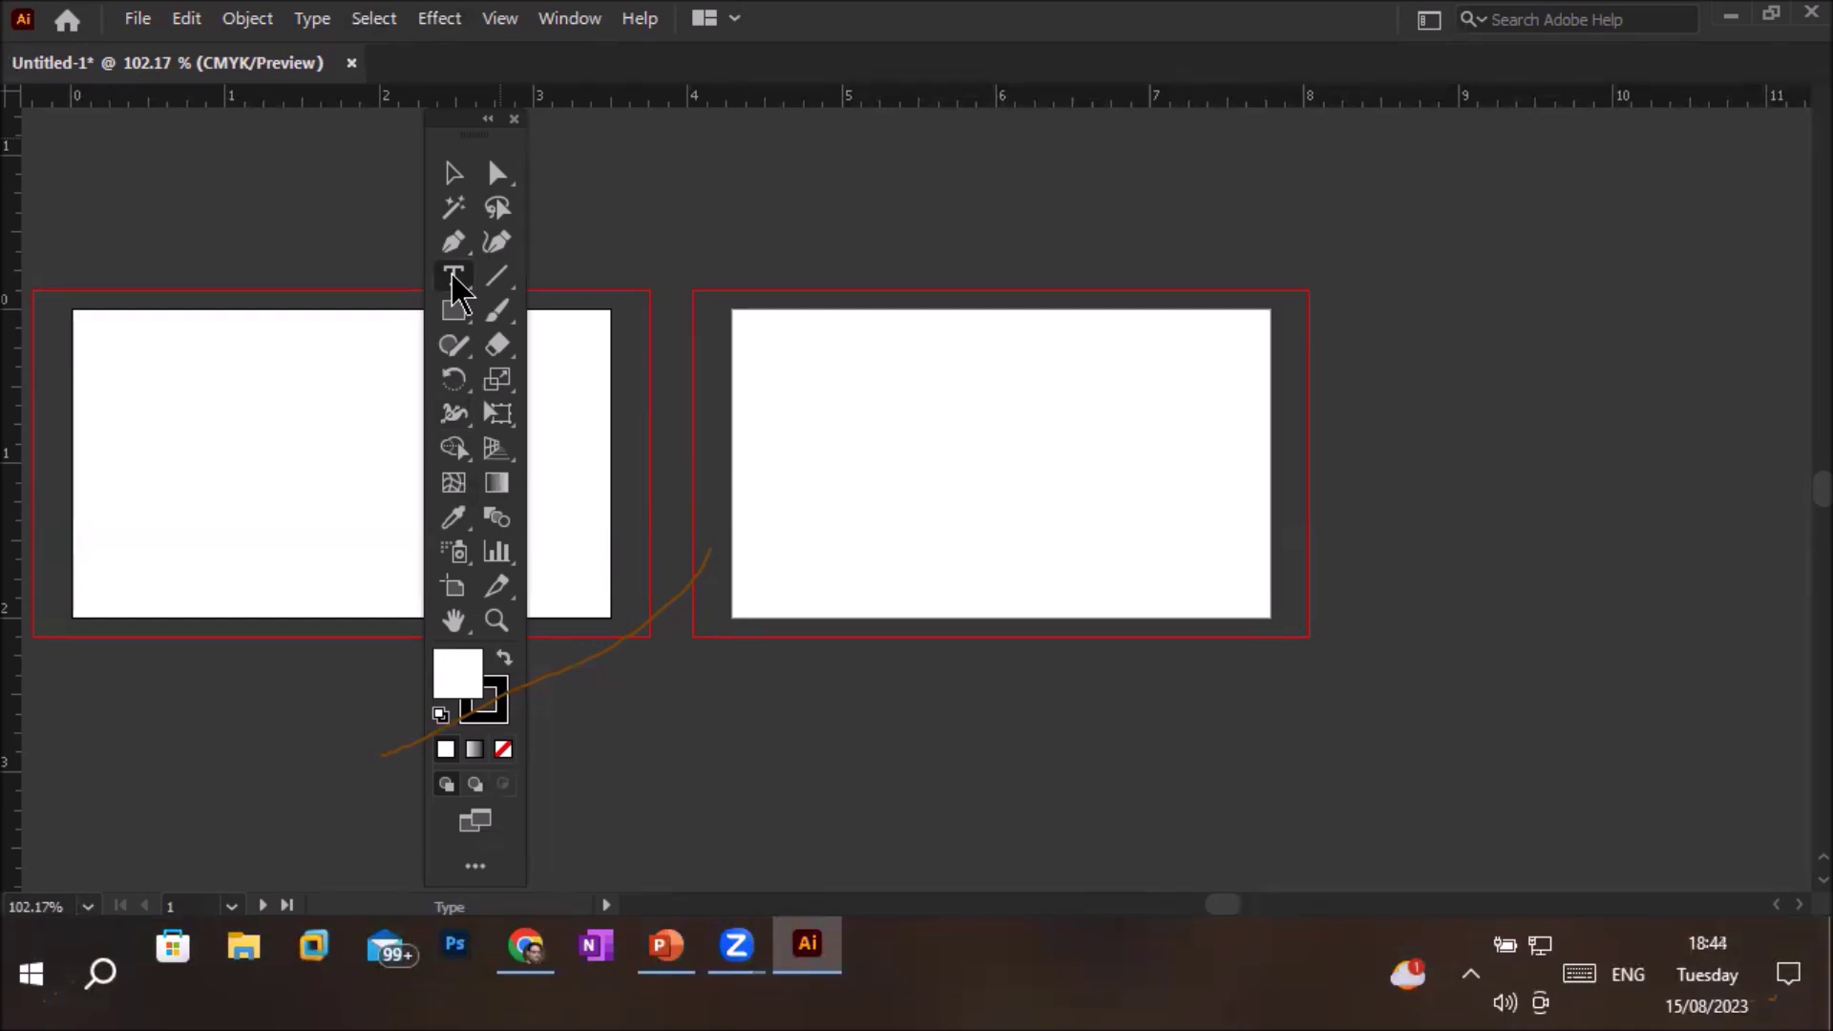
left_click(578, 24)
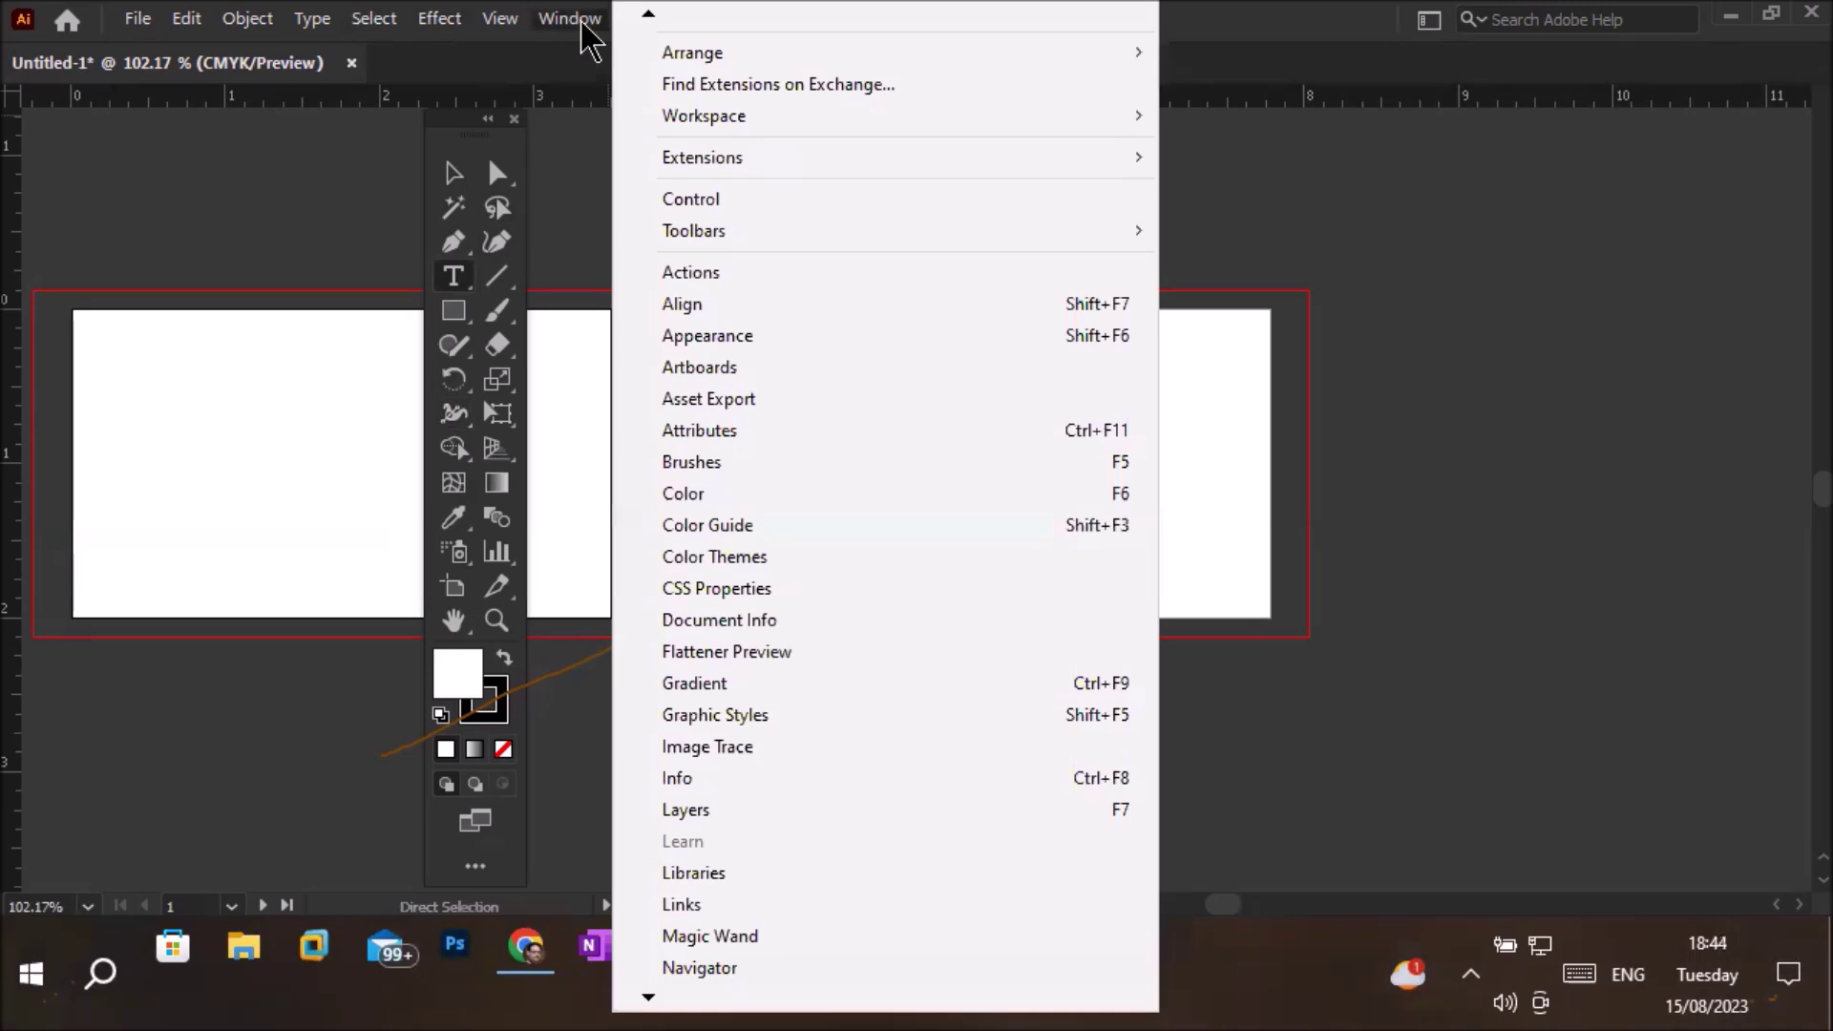
left_click(702, 197)
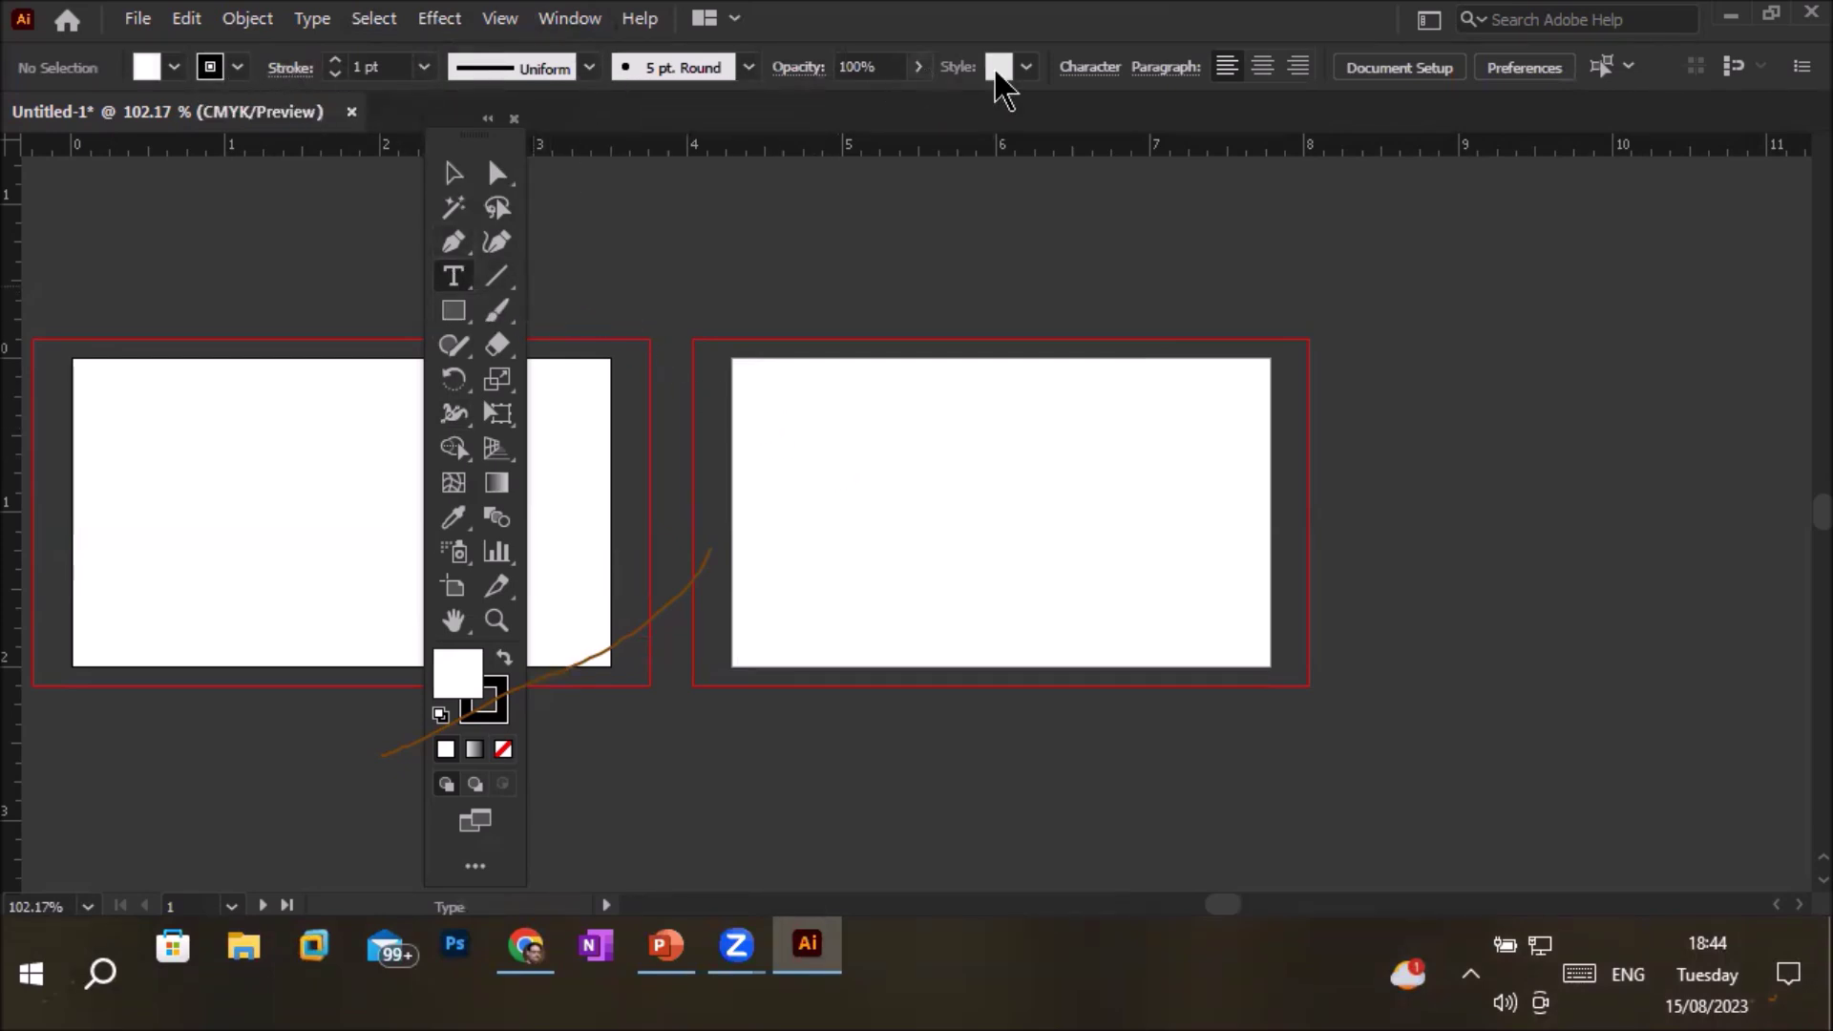
Try Line Segment, Paintbrush, Rectangle, Shaper, Eraser, Rotate, Free Transform and Eyedropper tools, then show the Type flyout
left_click(497, 279)
left_click(497, 315)
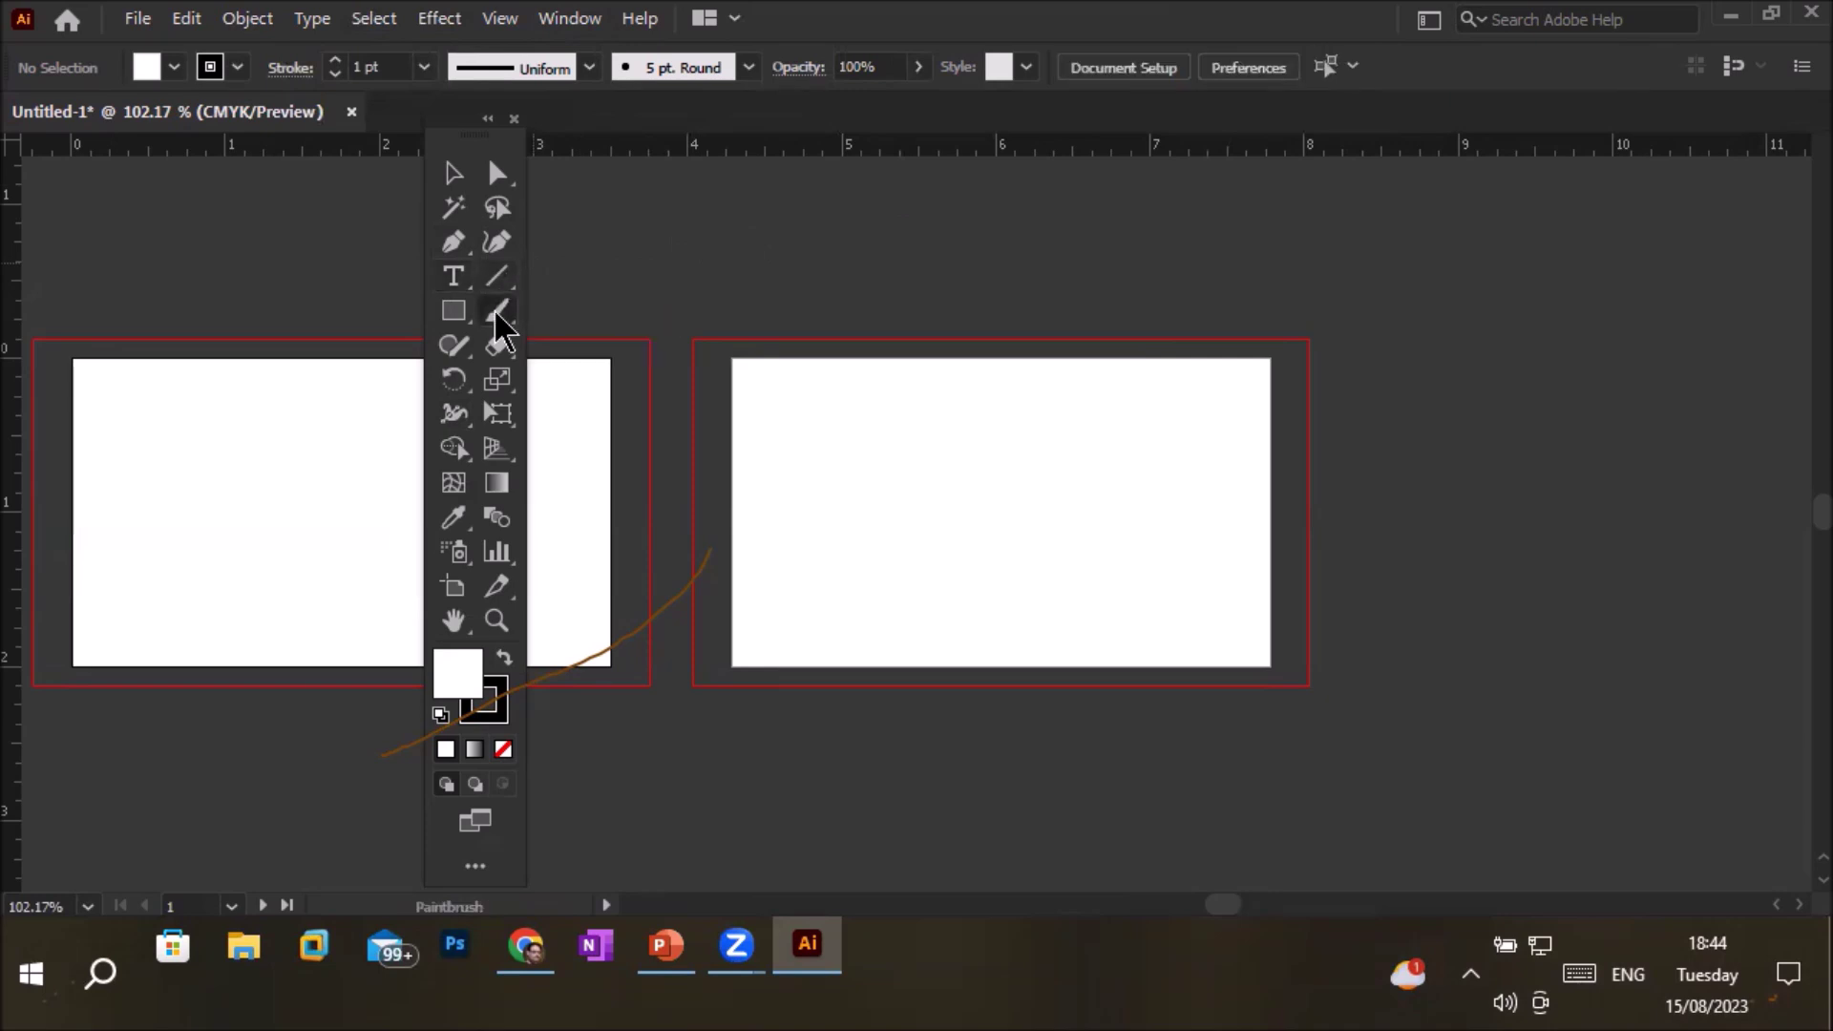
left_click(455, 312)
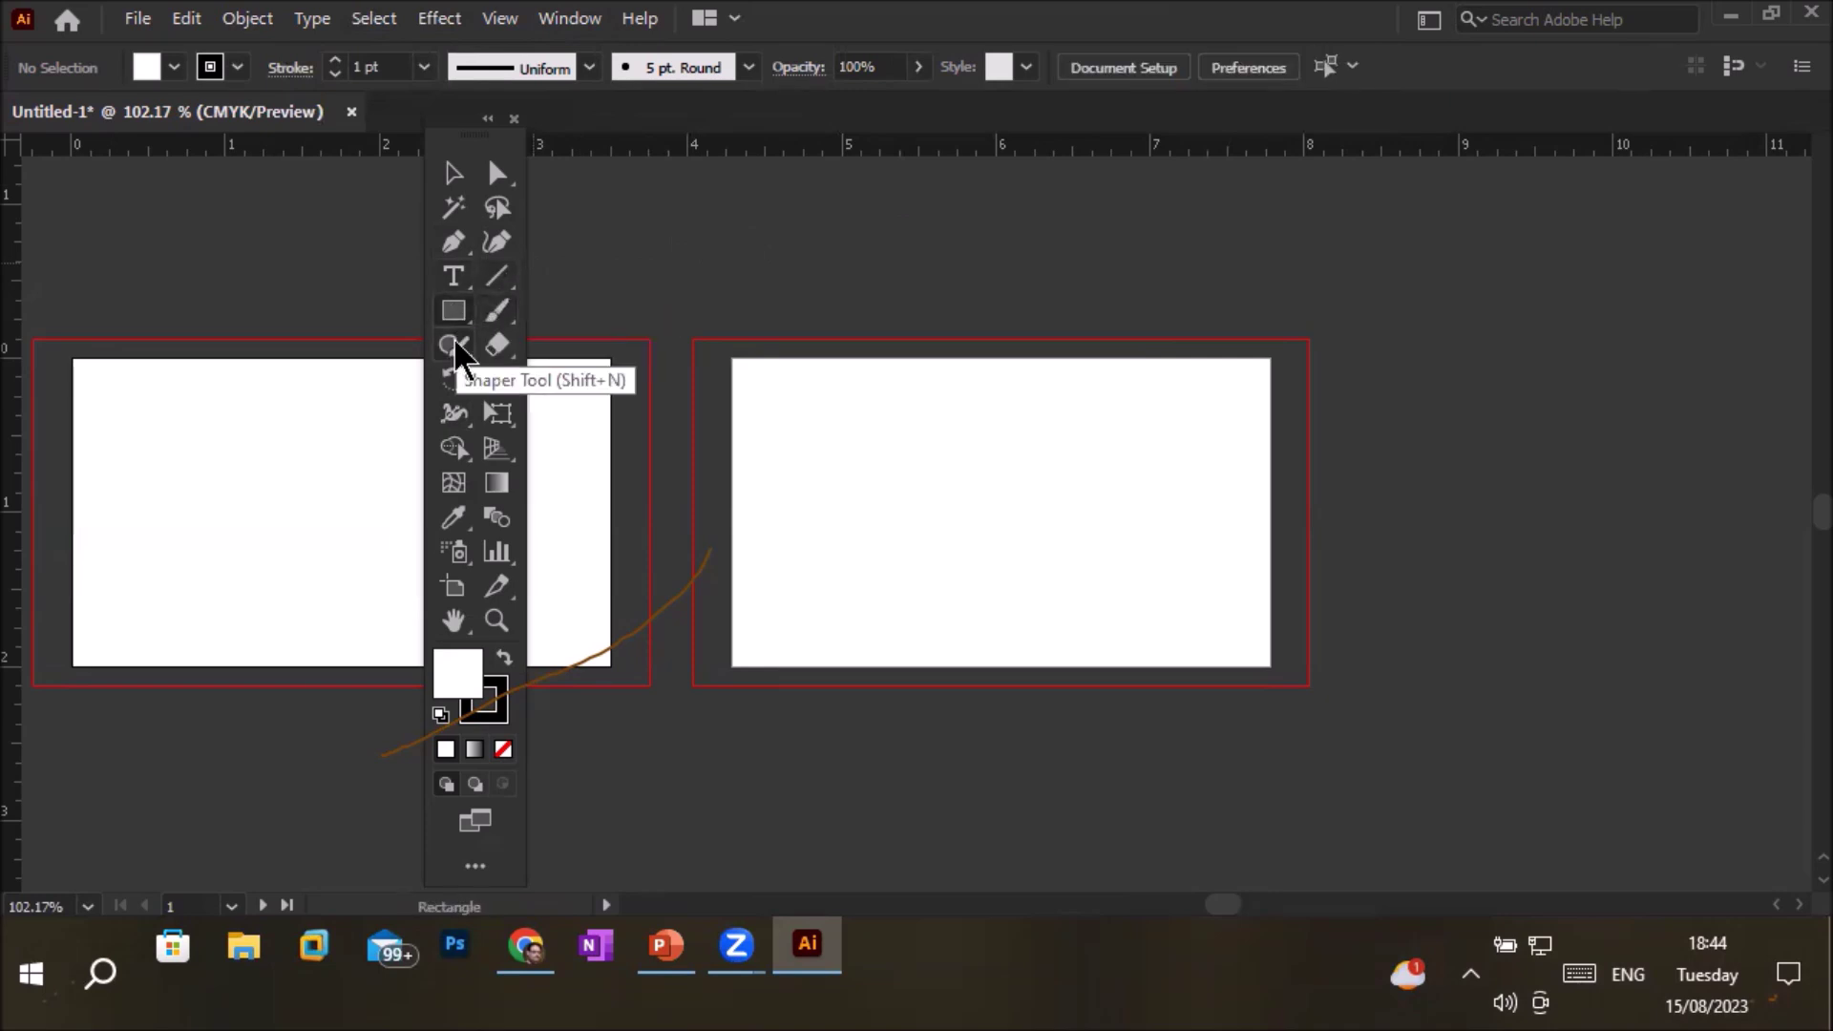
left_click(455, 350)
left_click(493, 353)
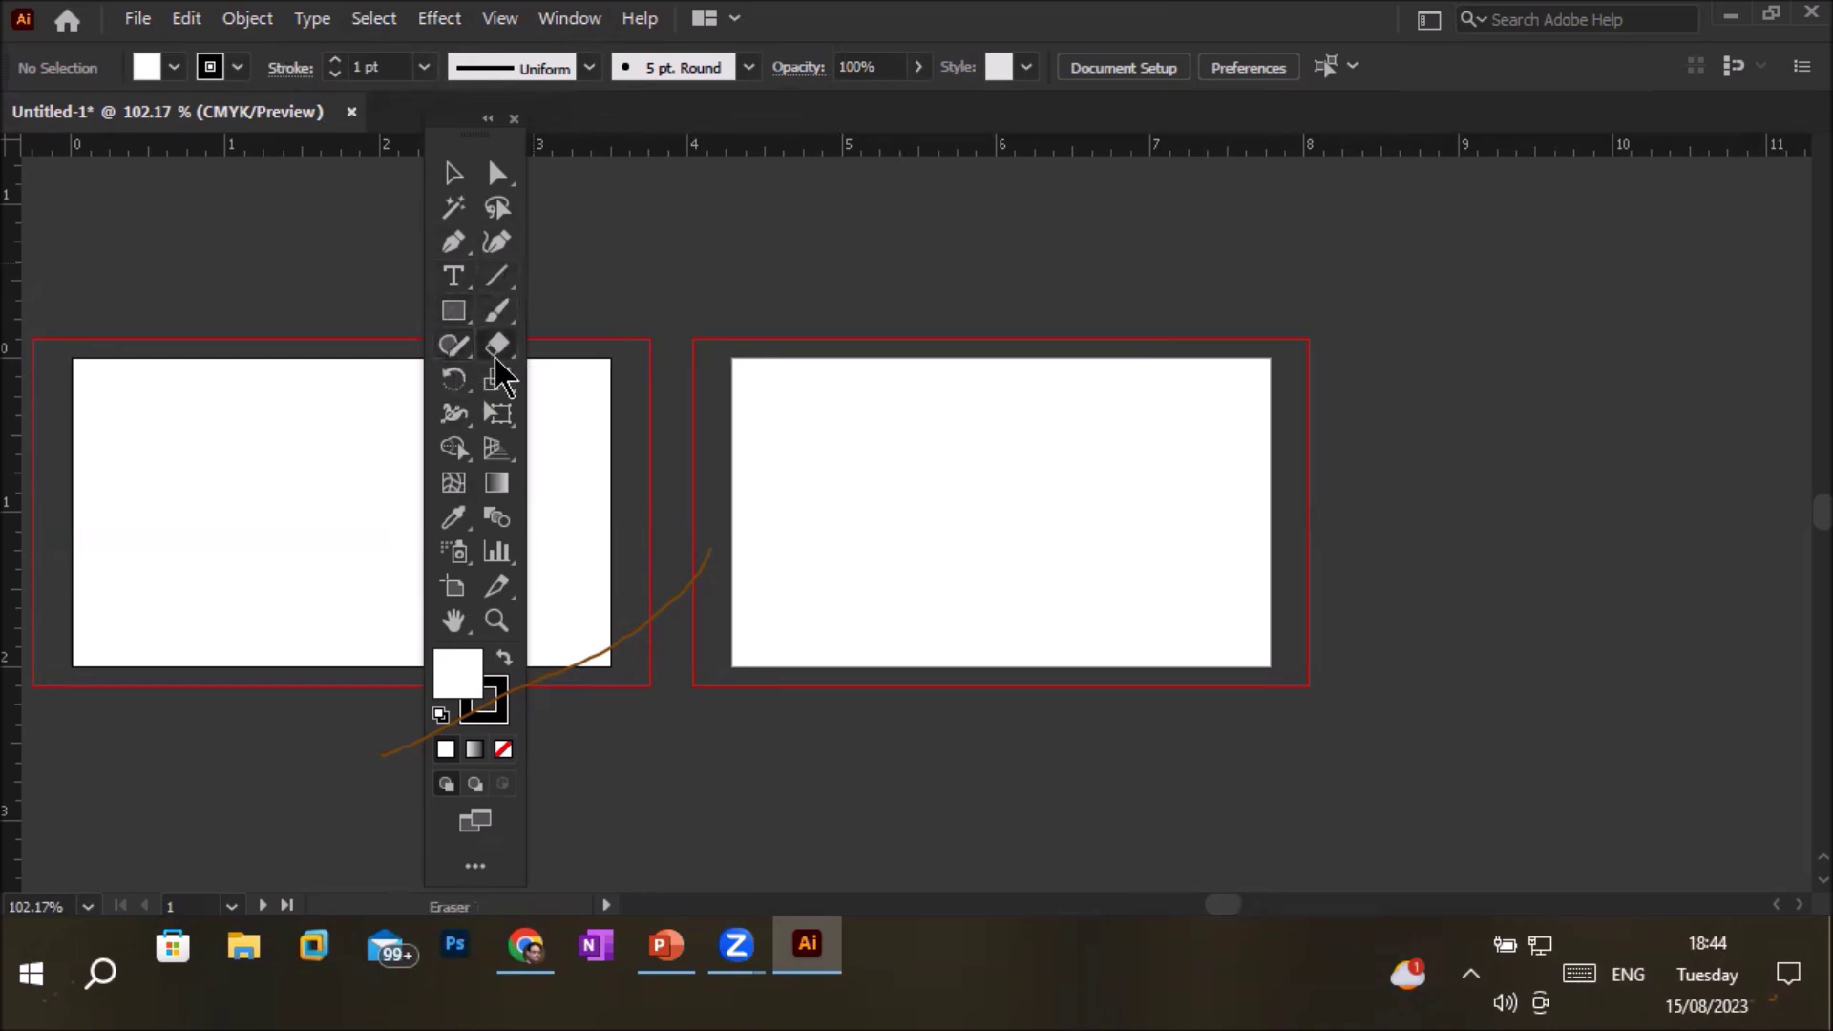
left_click(453, 380)
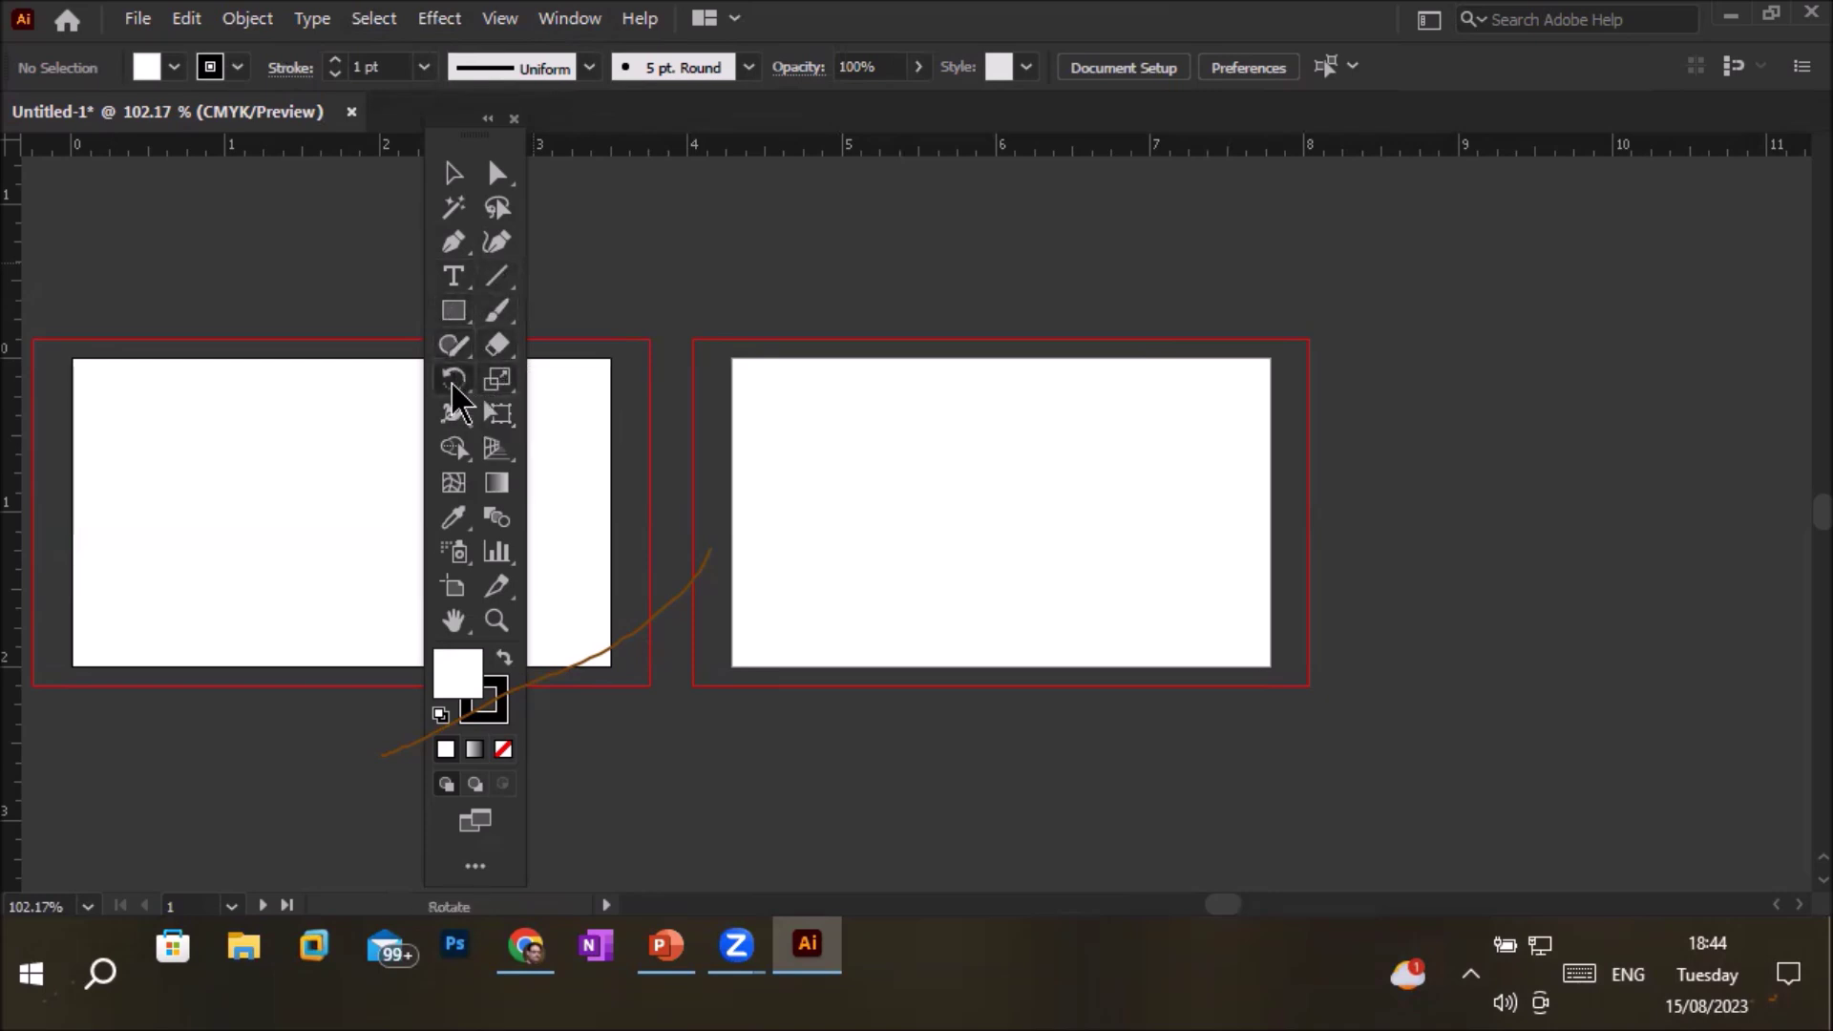
left_click(489, 409)
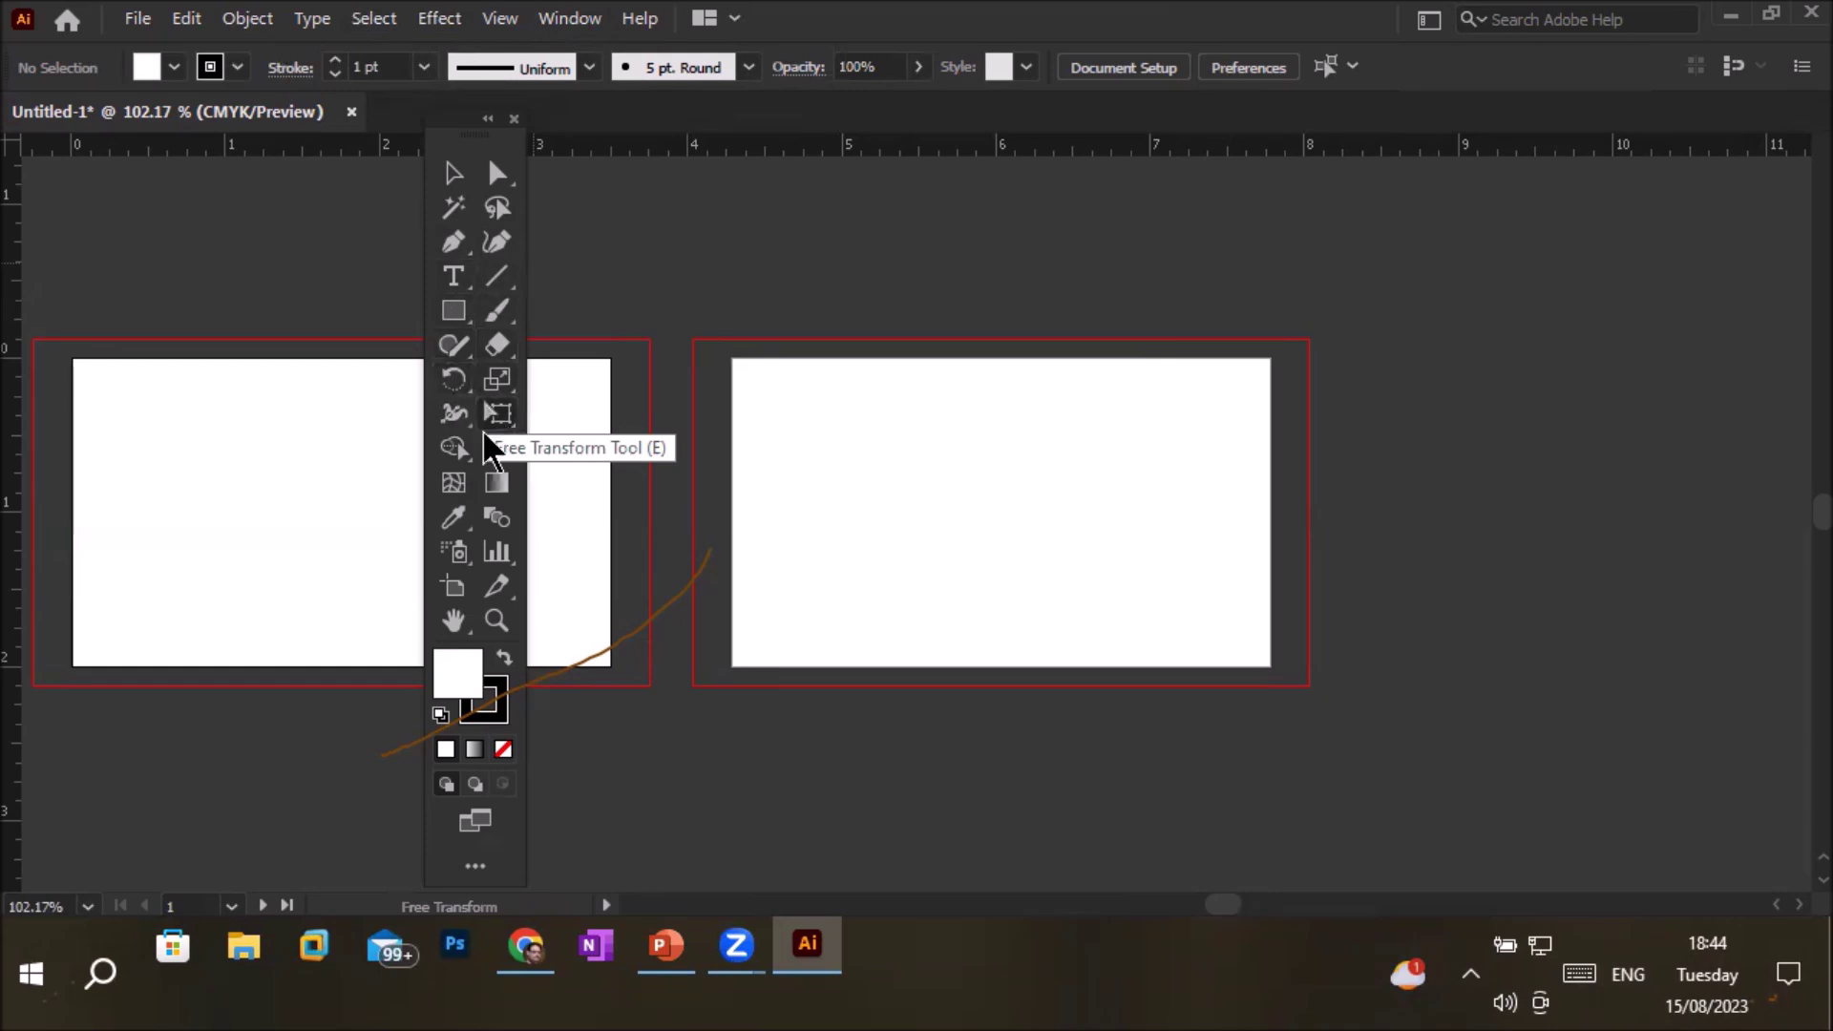
left_click(450, 520)
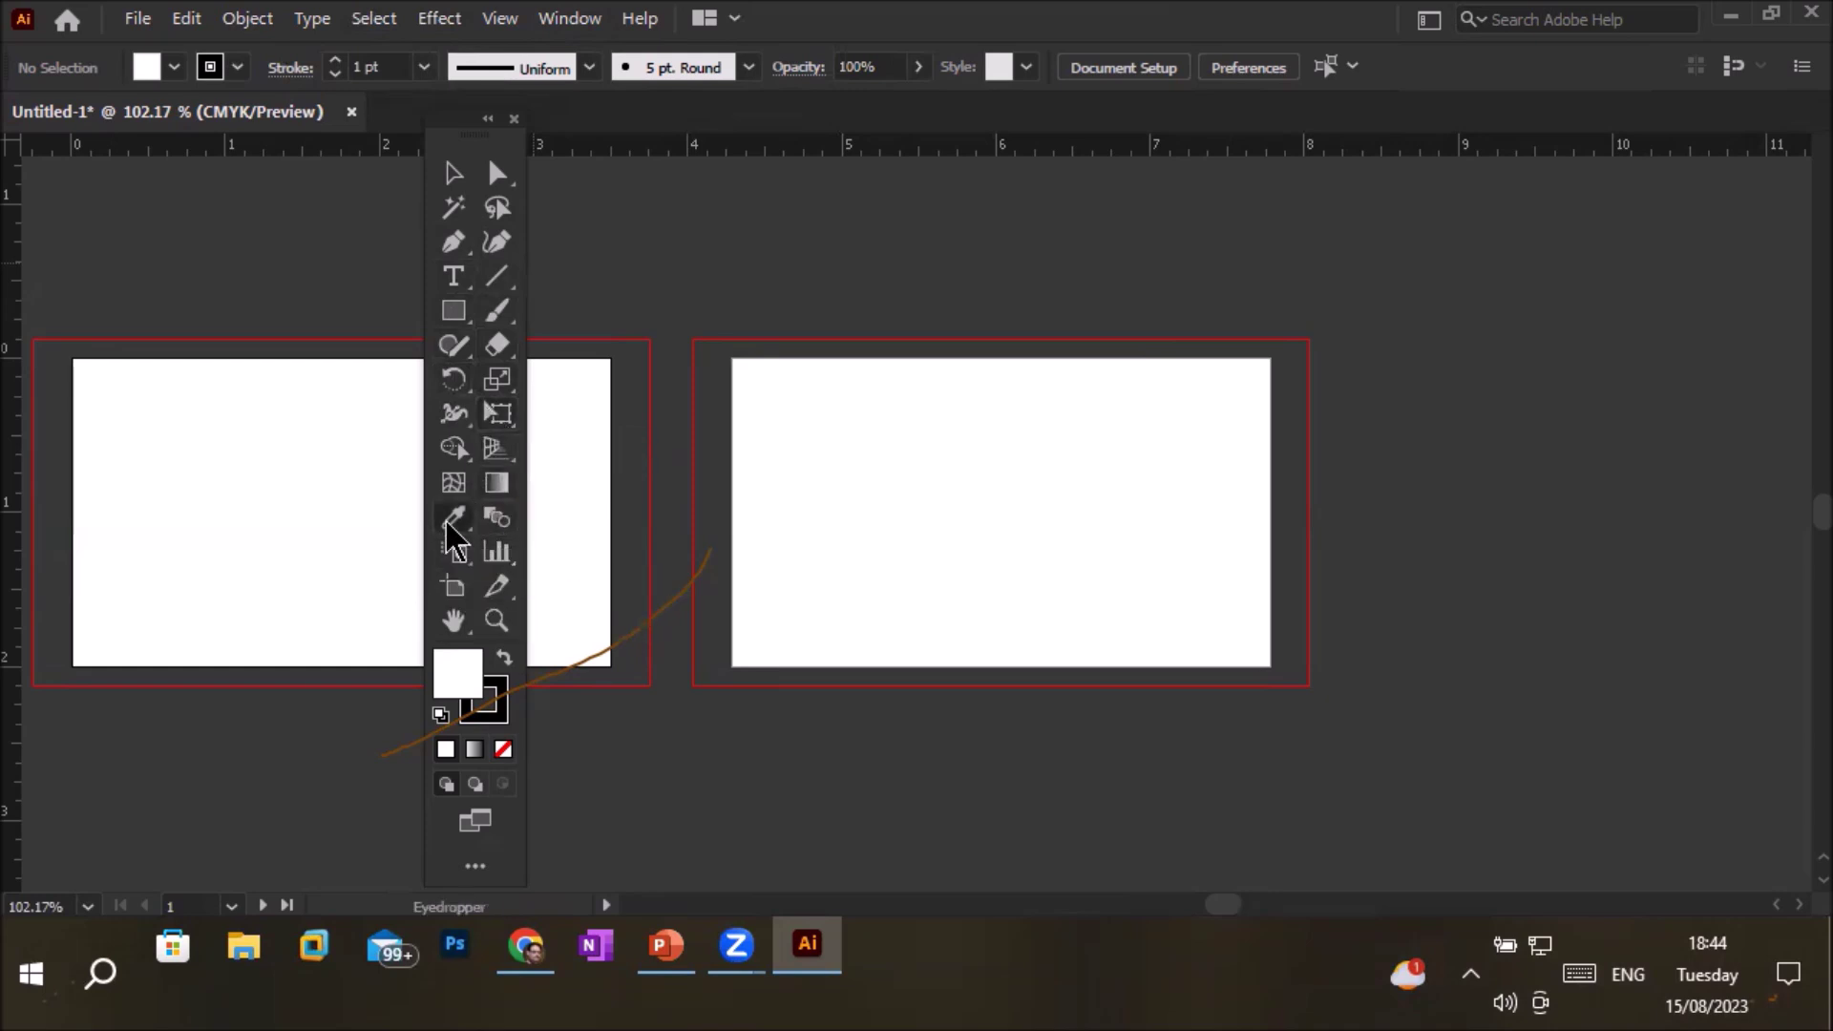
left_click(454, 284)
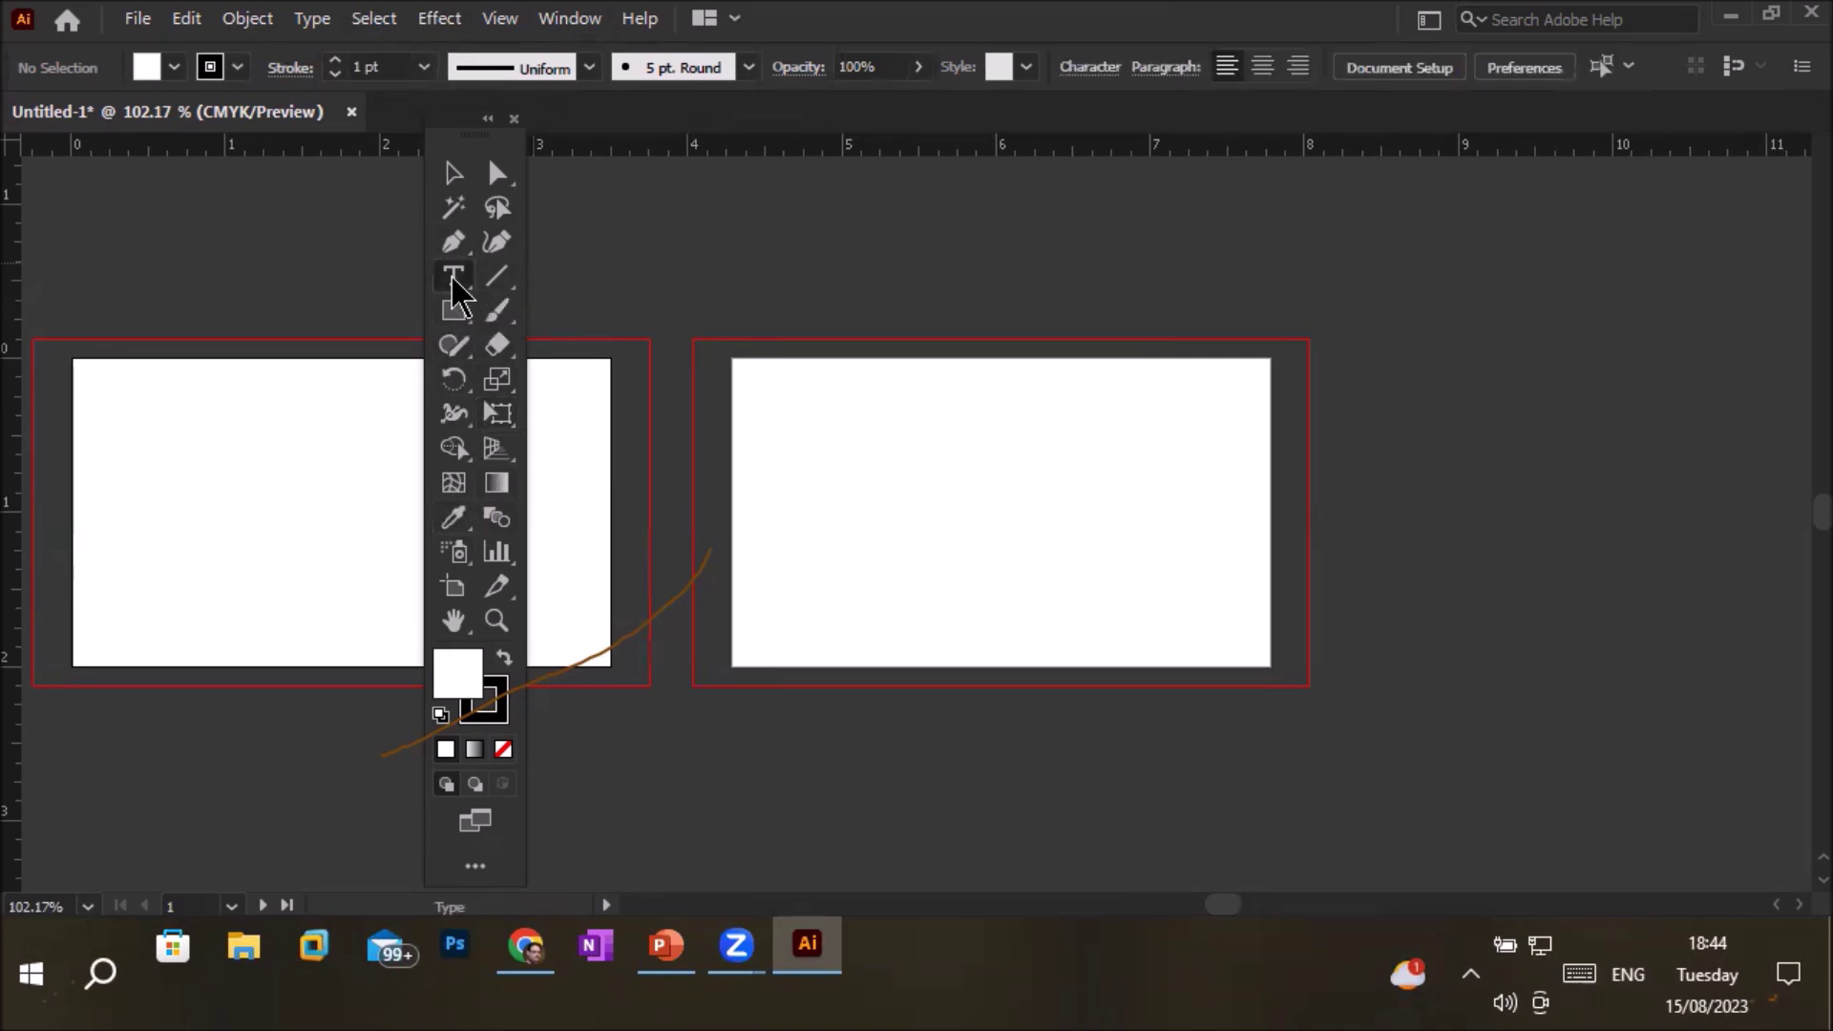
left_click(454, 284)
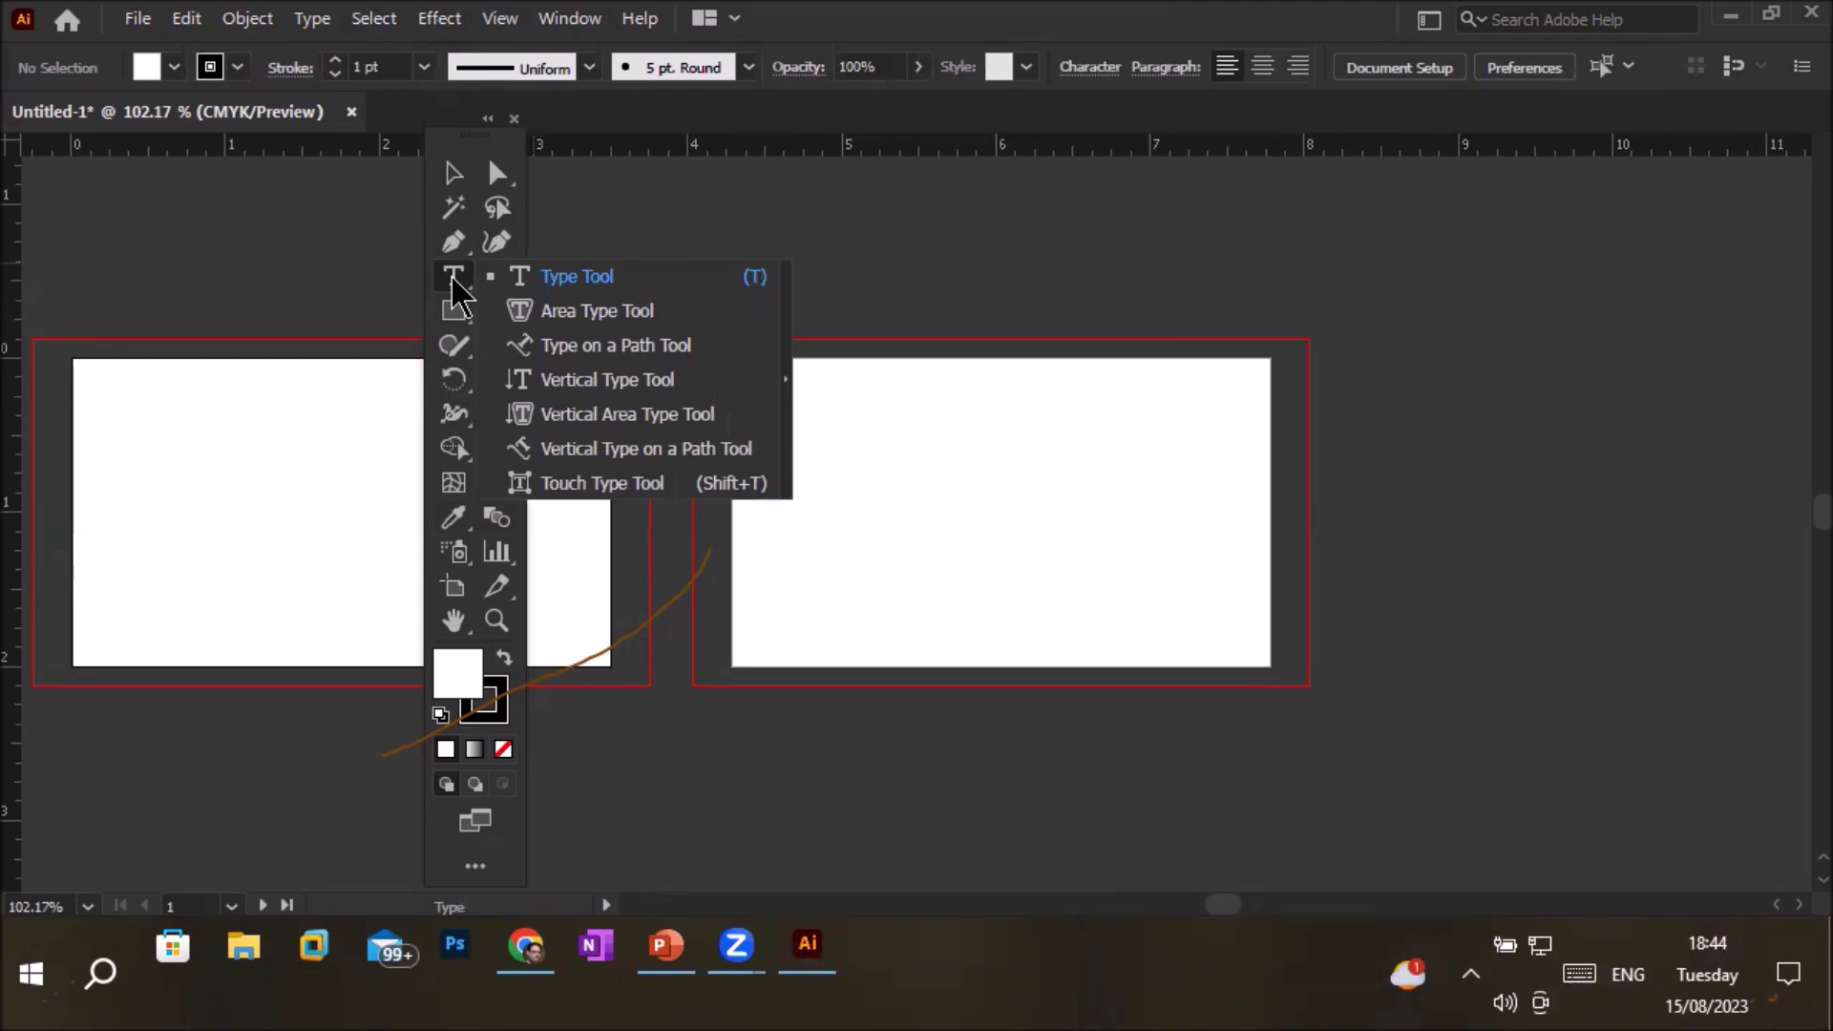
Place text near the top of artboard 2 and replace the Lorem ipsum placeholder with 'Trainings in Illustrator'
left_click(871, 394)
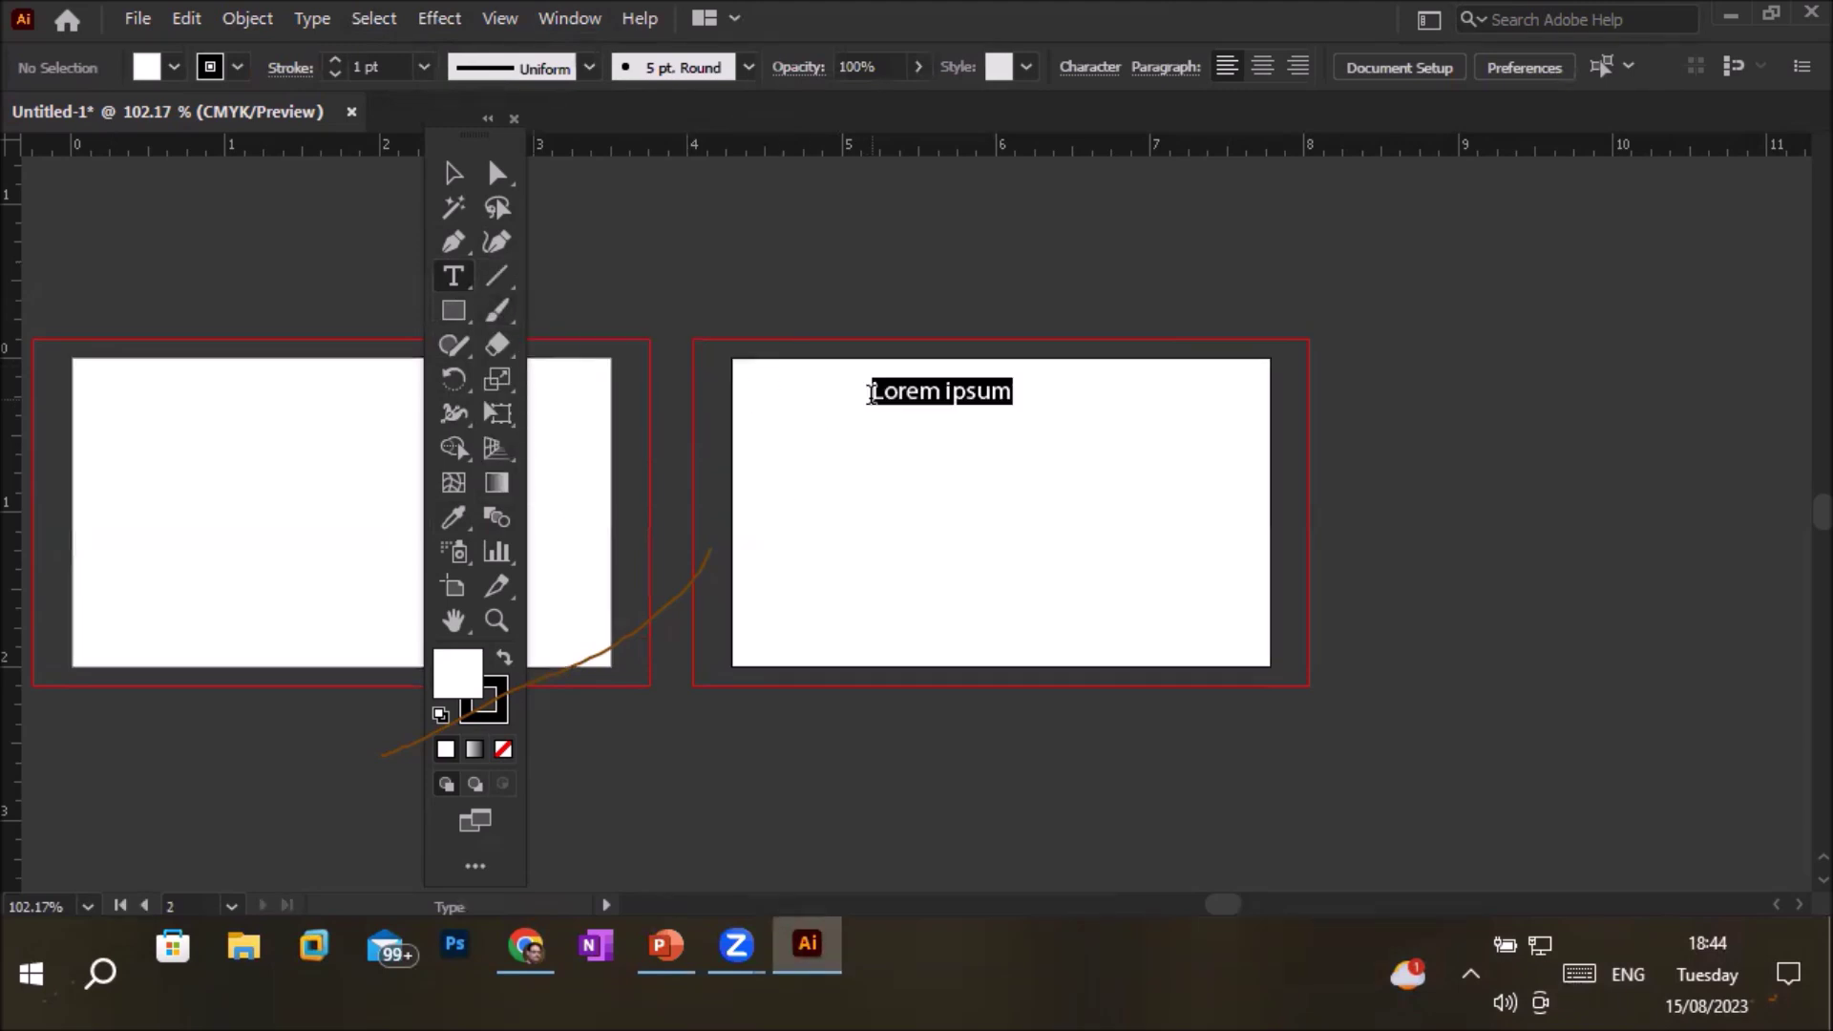
key("Escape")
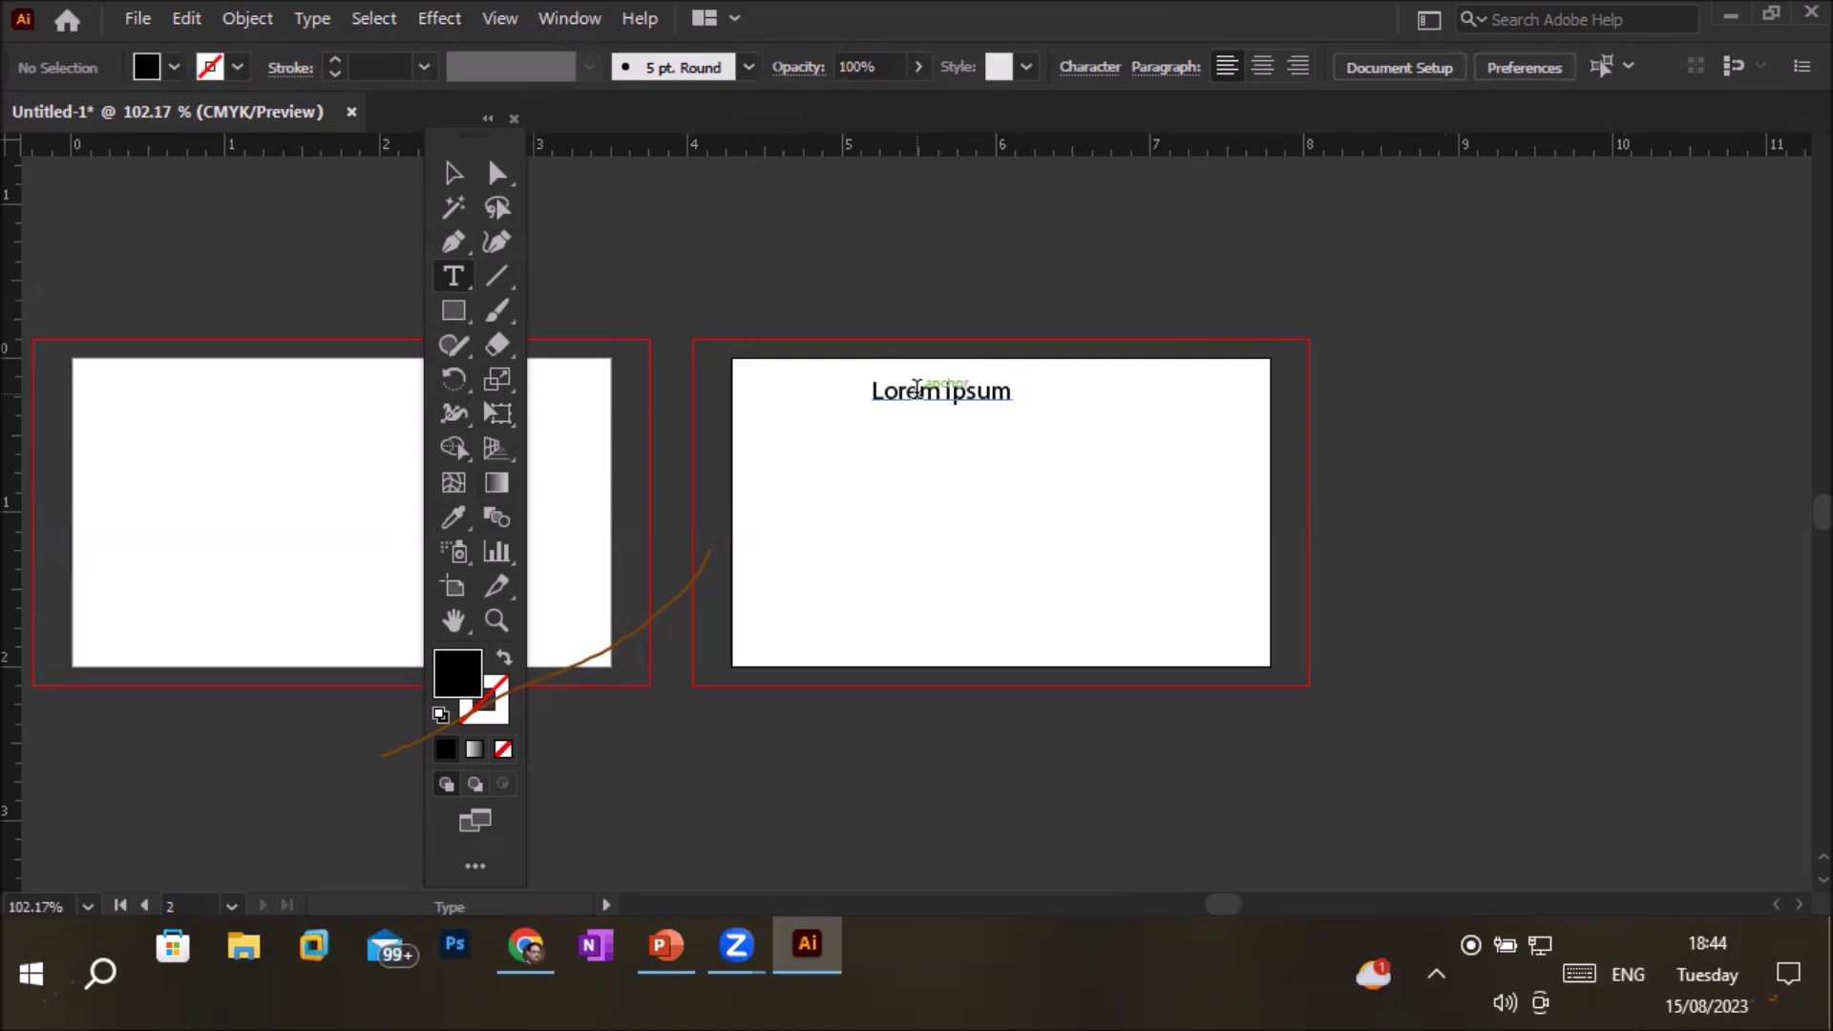
left_click(916, 390)
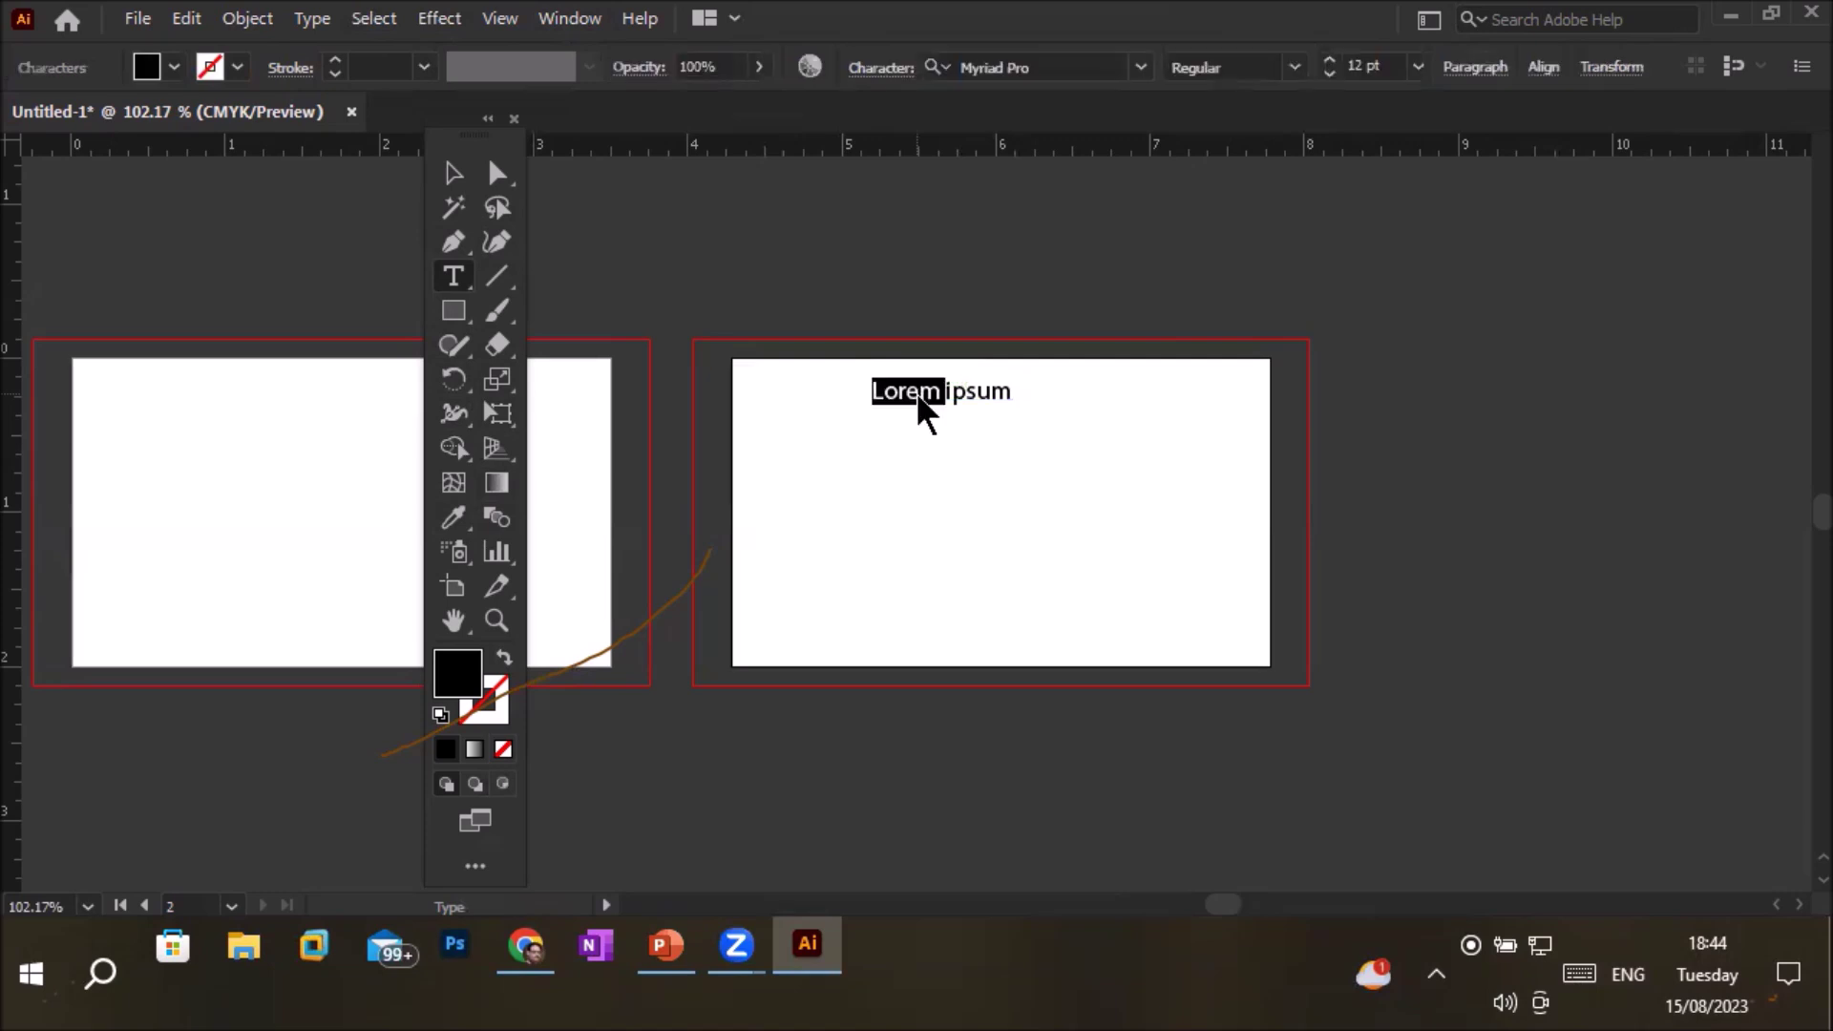
triple_click(915, 391)
type("Trainings in Illust")
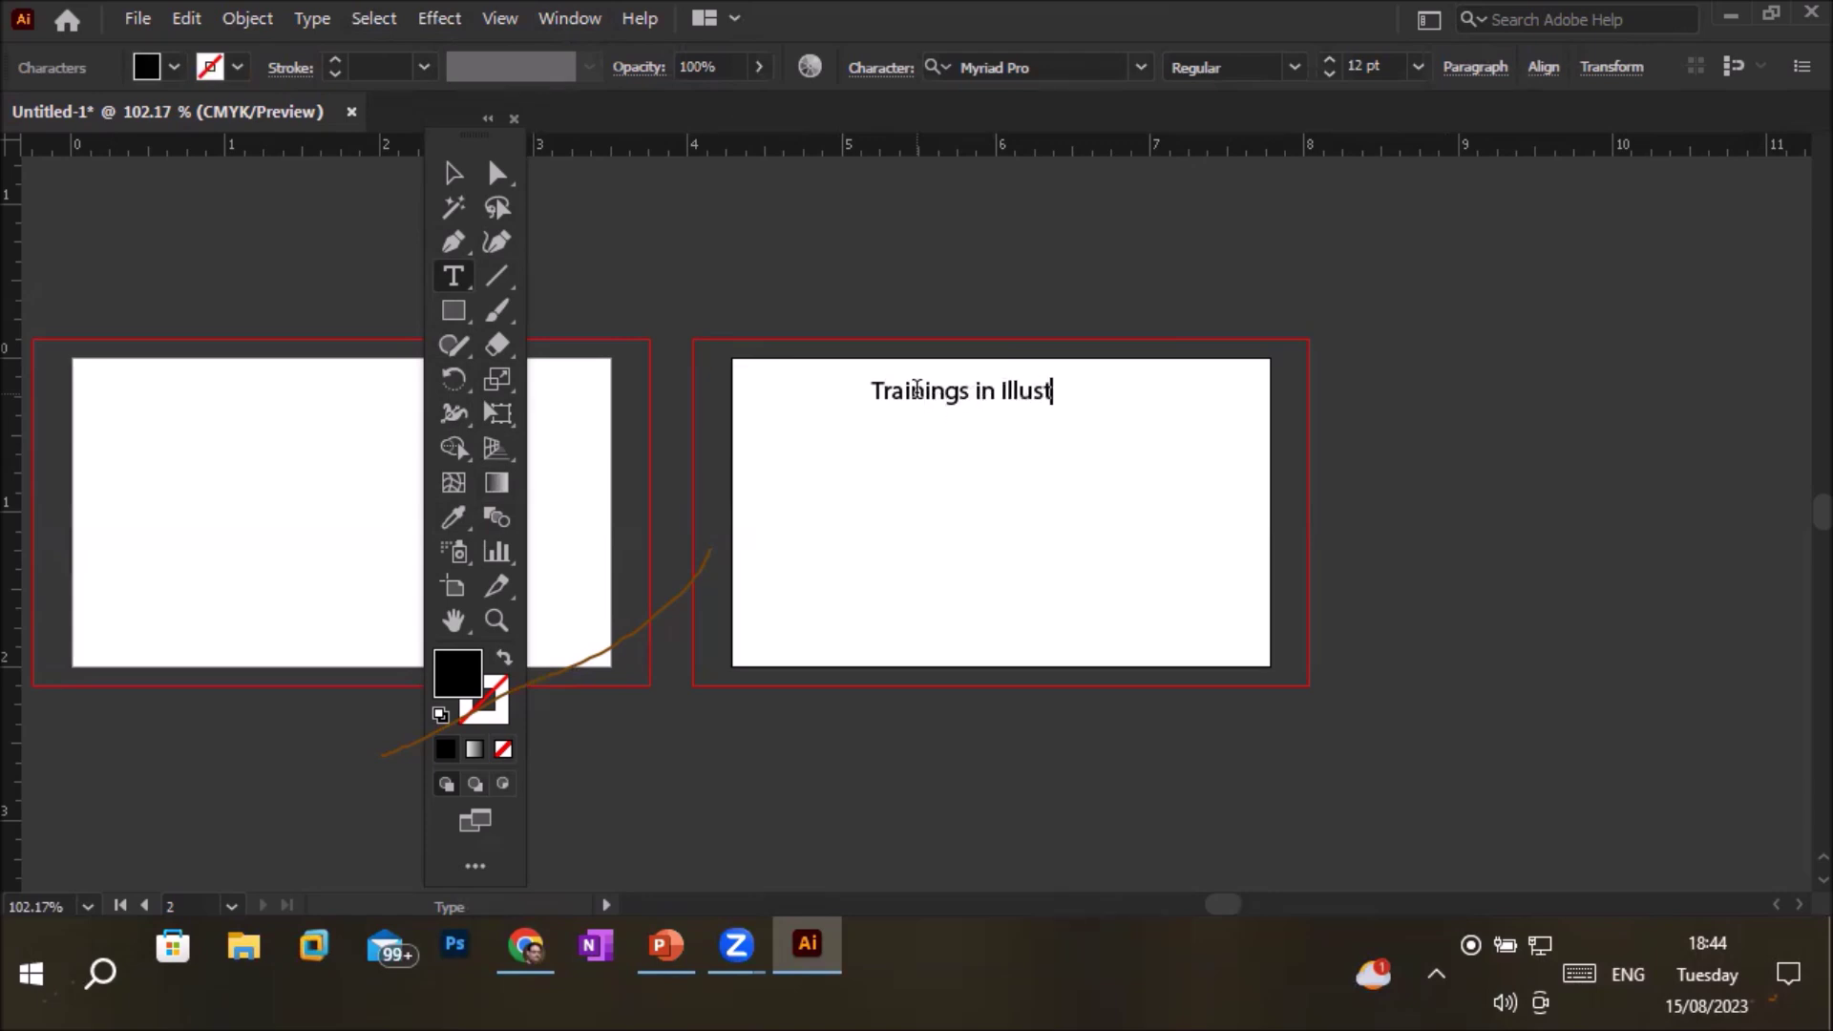
type("rator")
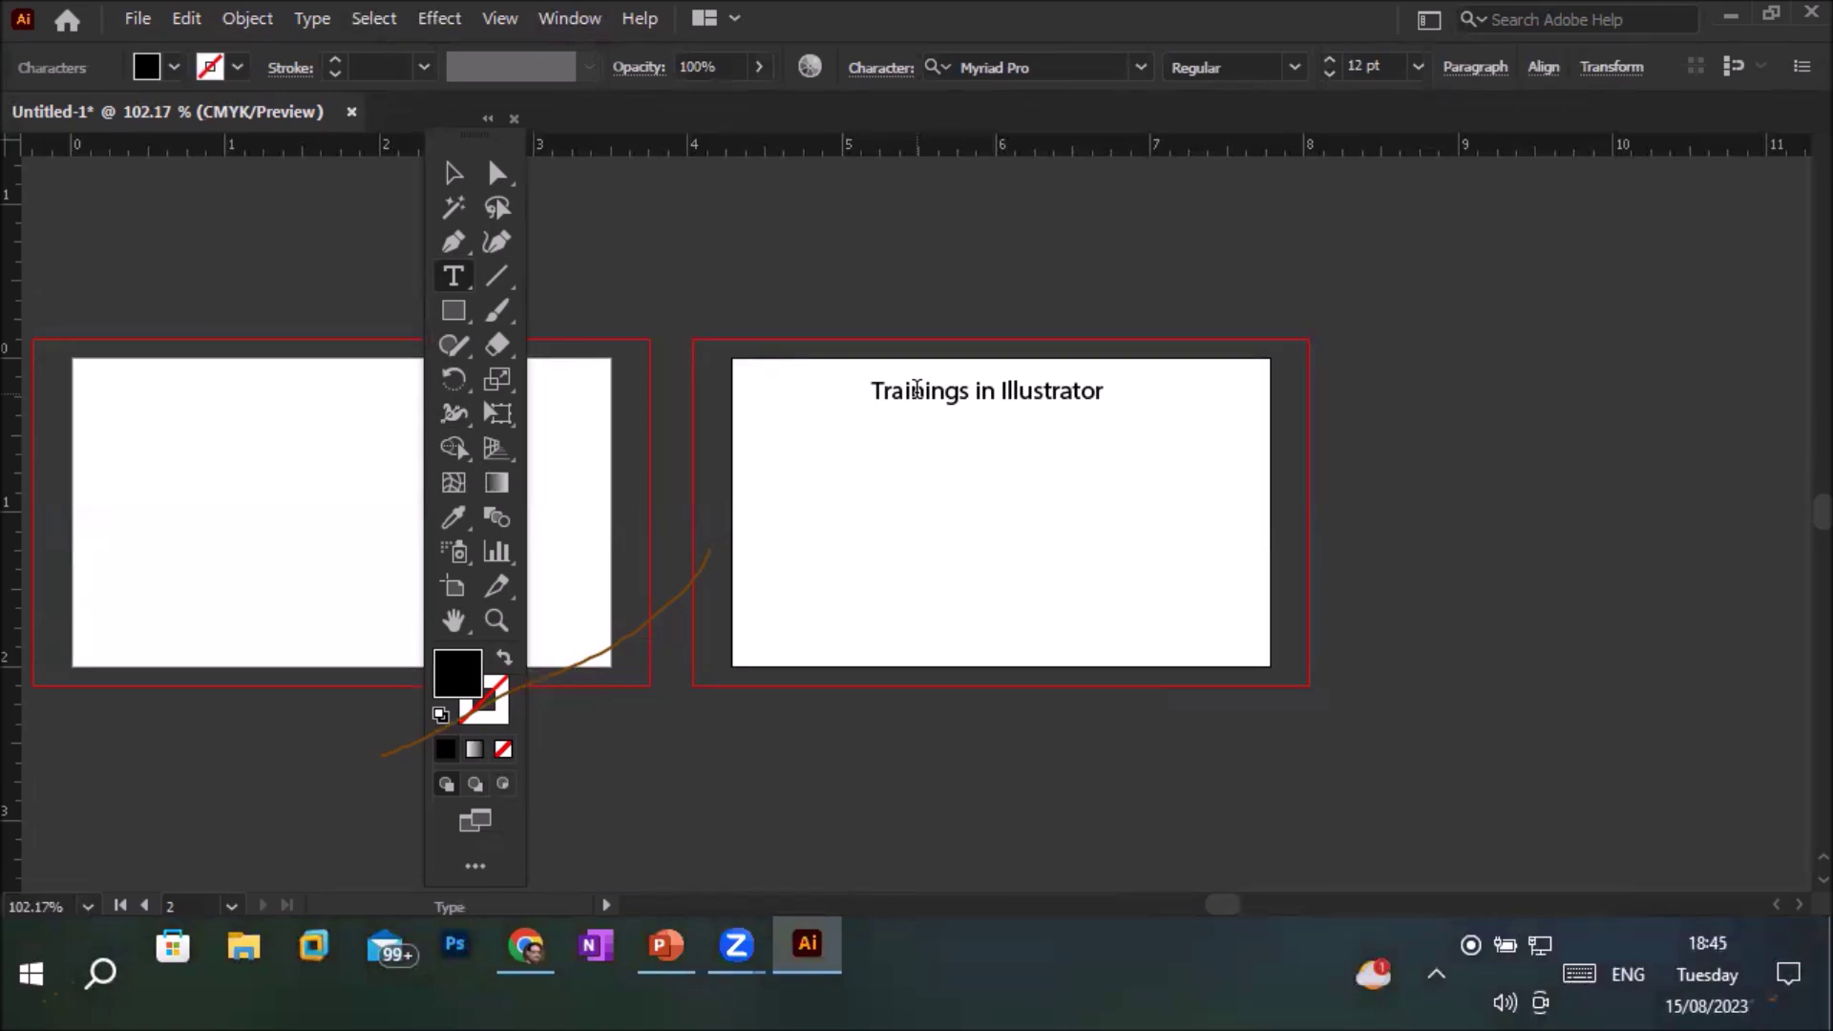
Draw a black rectangle across the top of the second artboard
left_click(454, 313)
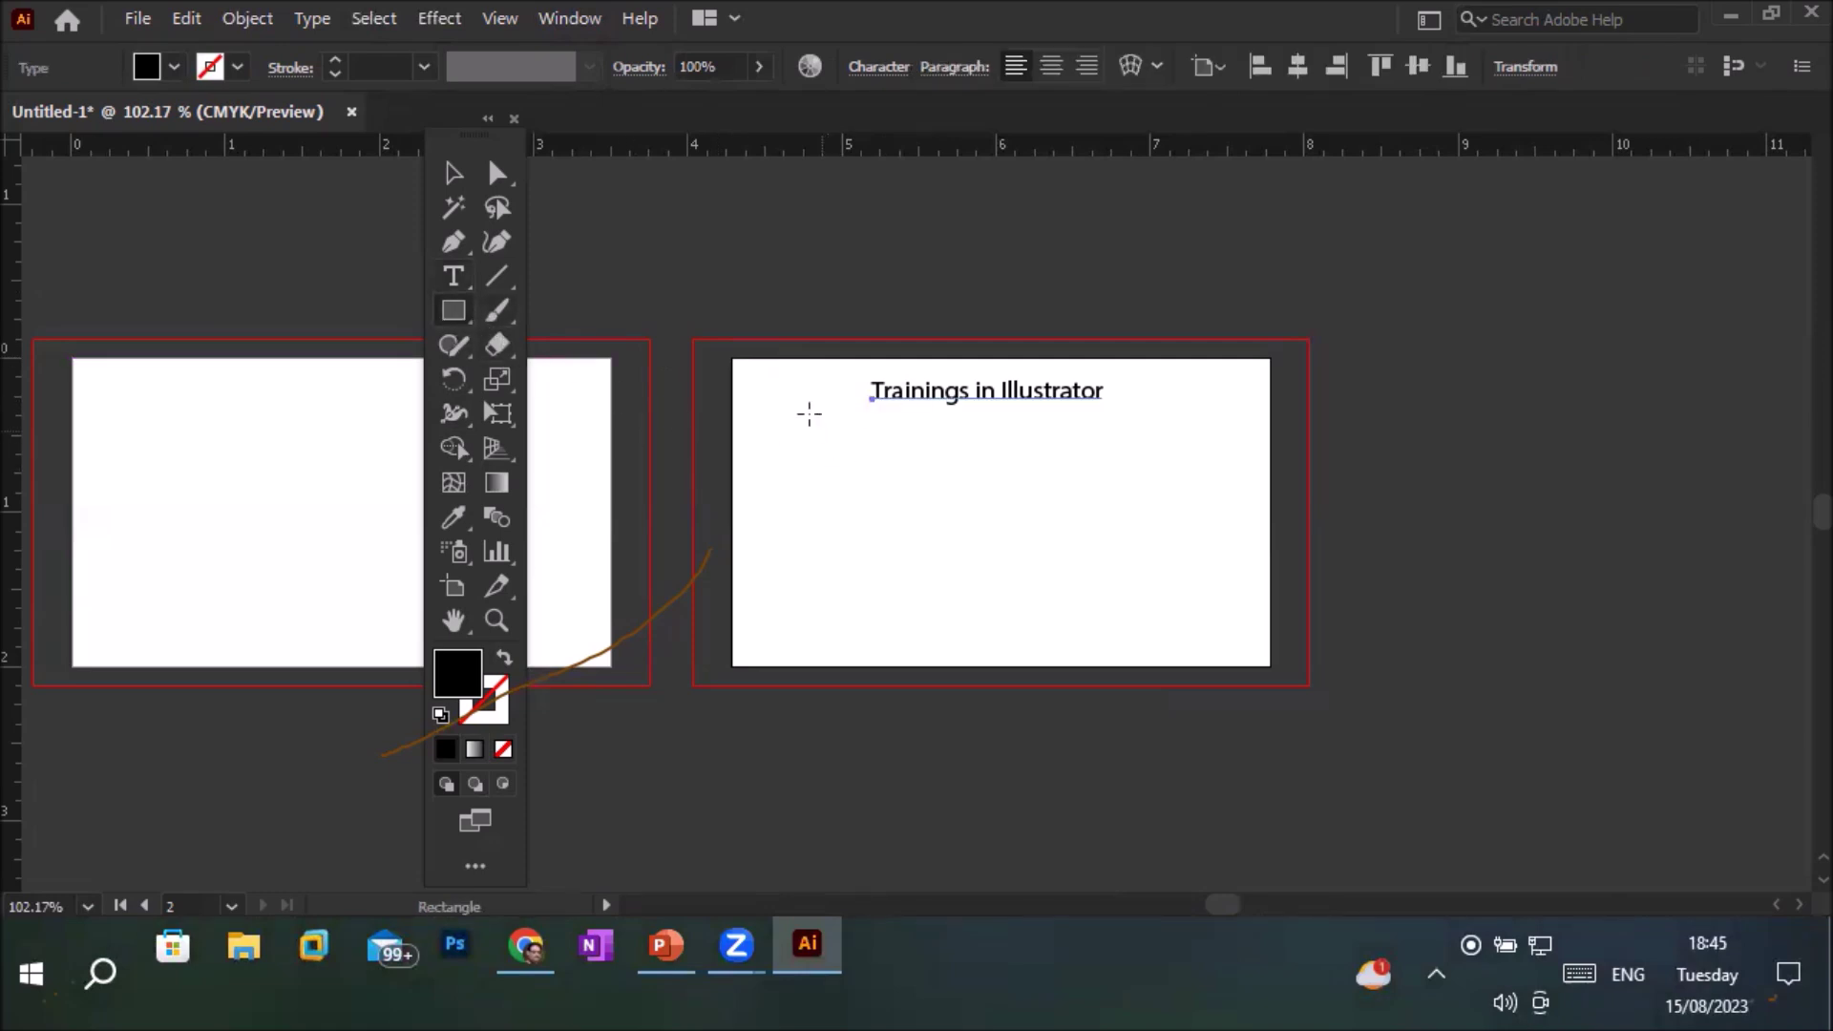
left_click_drag(759, 372, 1248, 411)
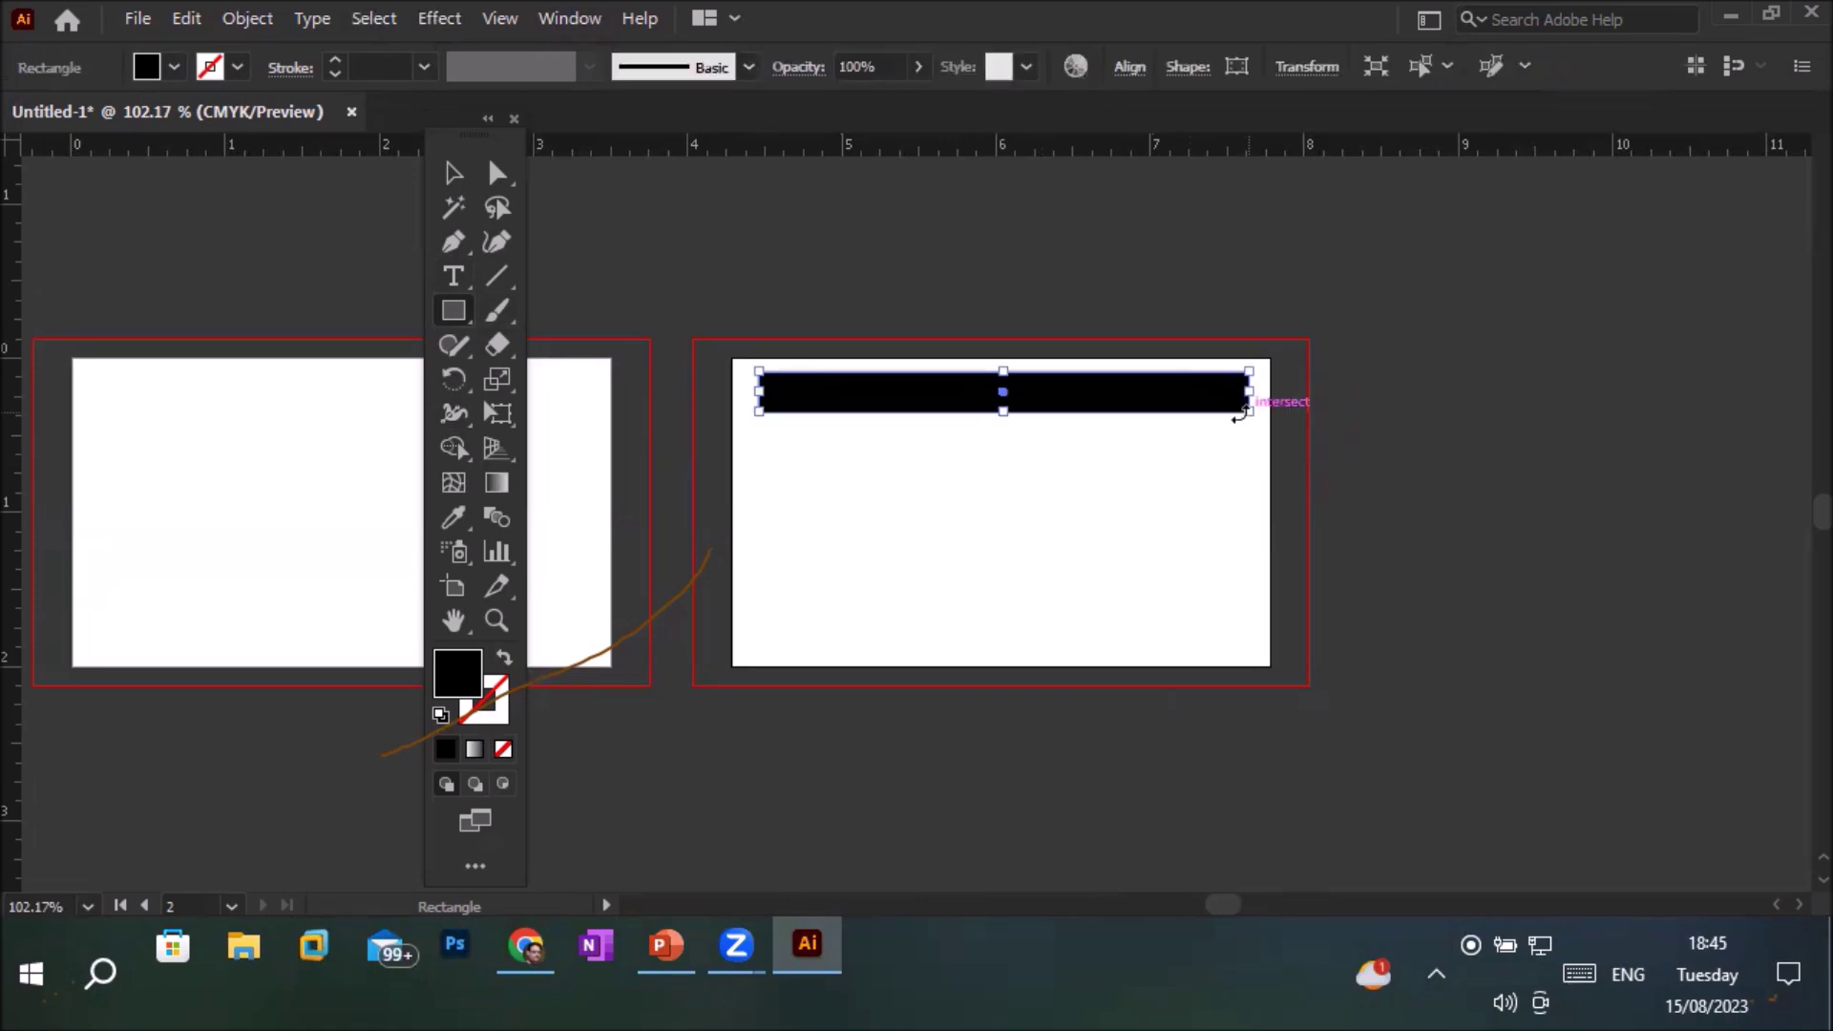
key("ctrl")
Position the black bar under the title, then draw a thin bar along the artboard's bottom
left_click(452, 181)
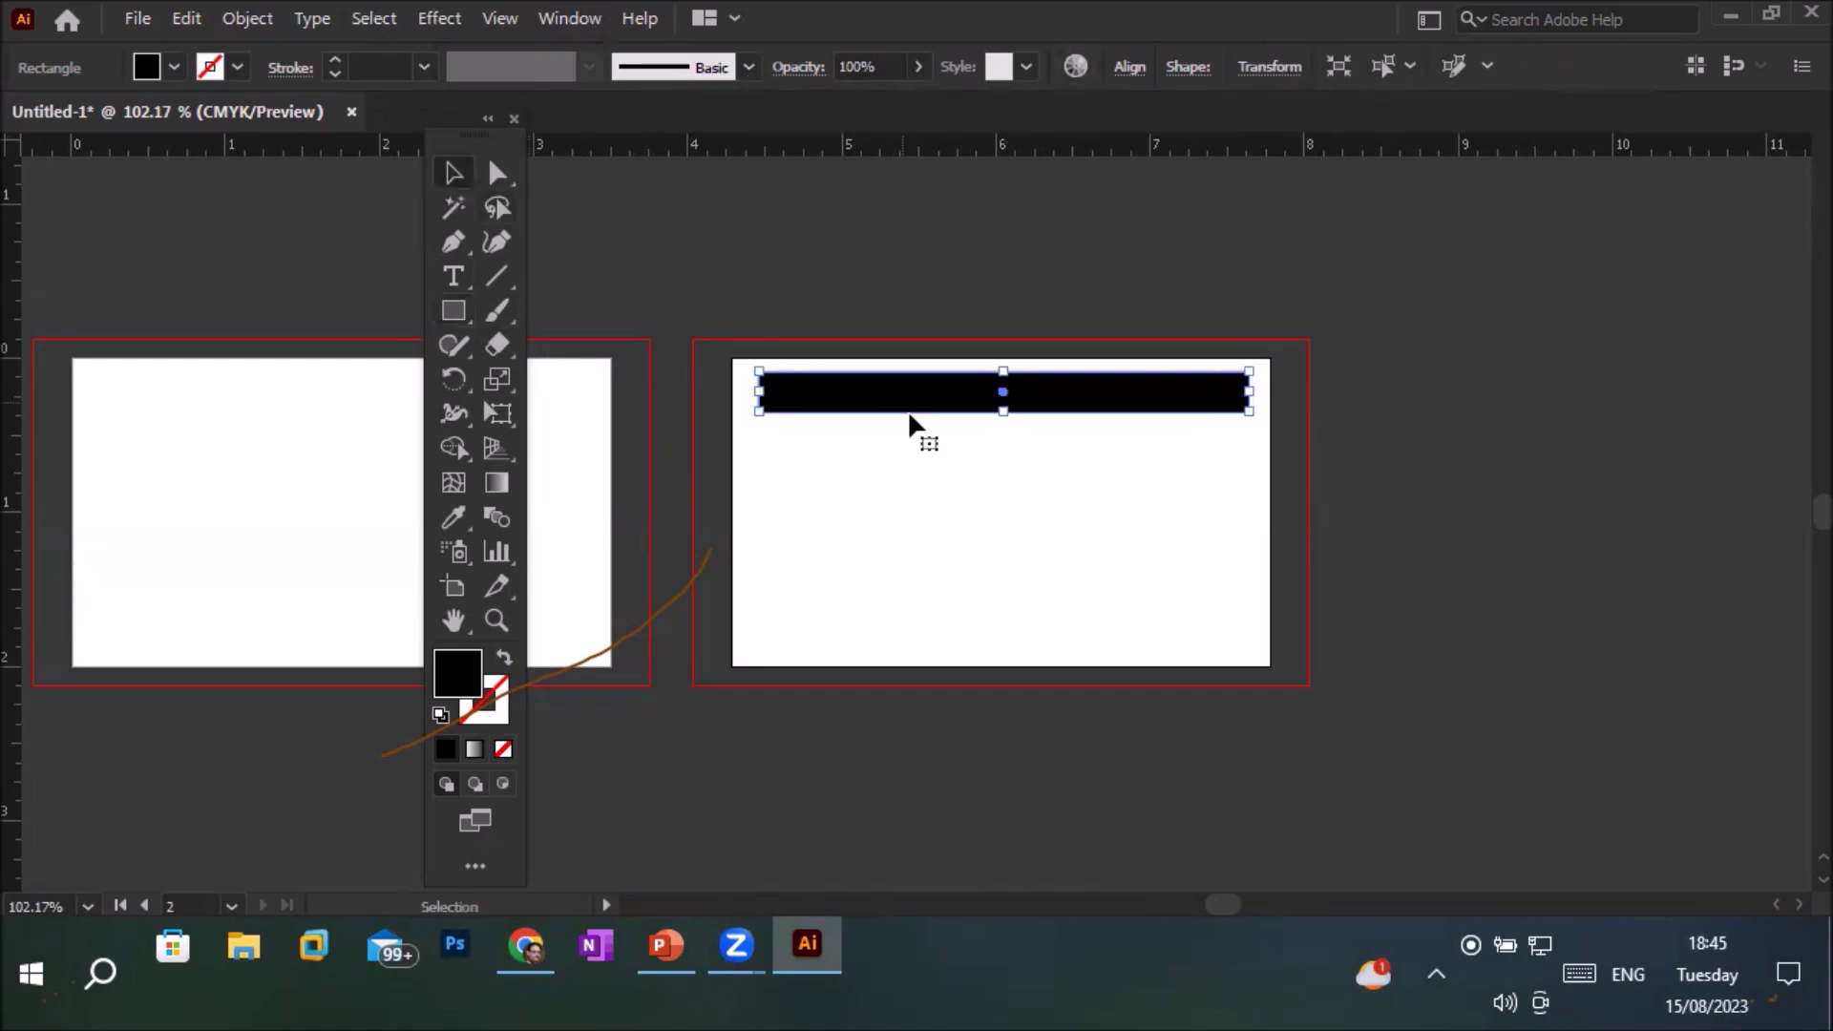
left_click_drag(932, 403, 924, 590)
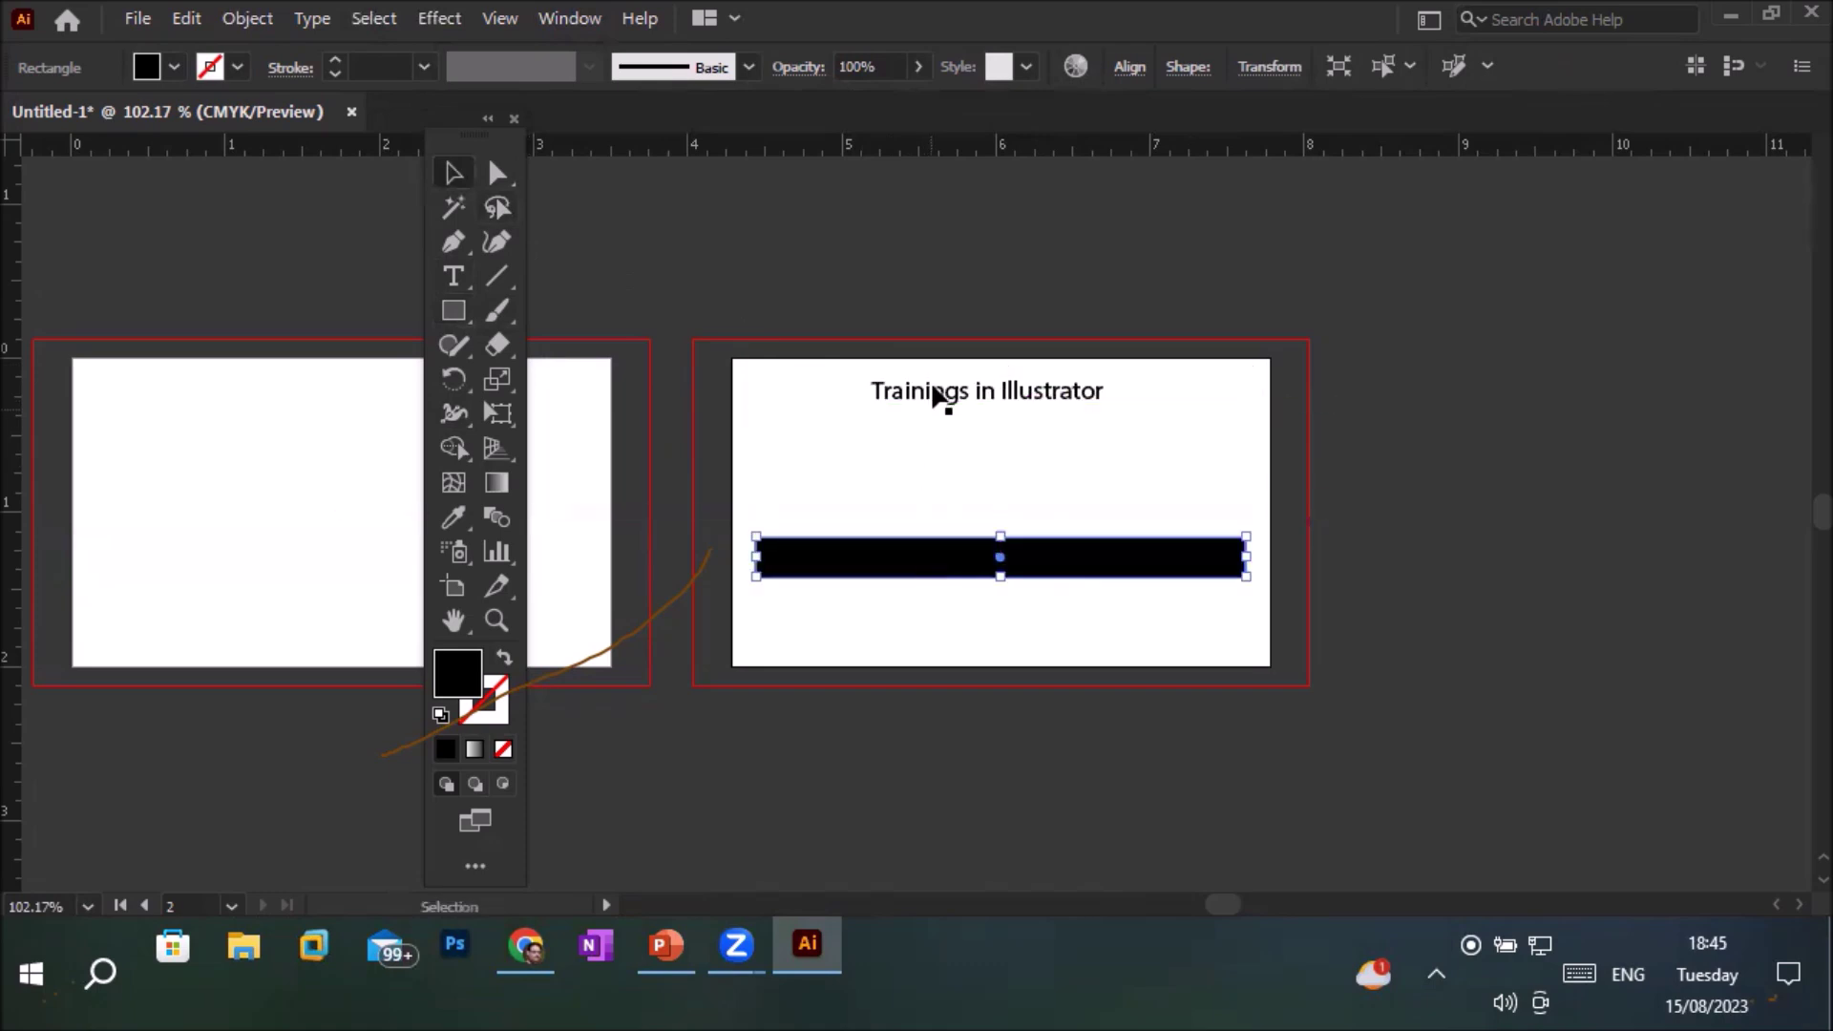
mouse_move(931, 395)
left_mouse_down()
mouse_move(935, 477)
mouse_move(918, 374)
left_mouse_up()
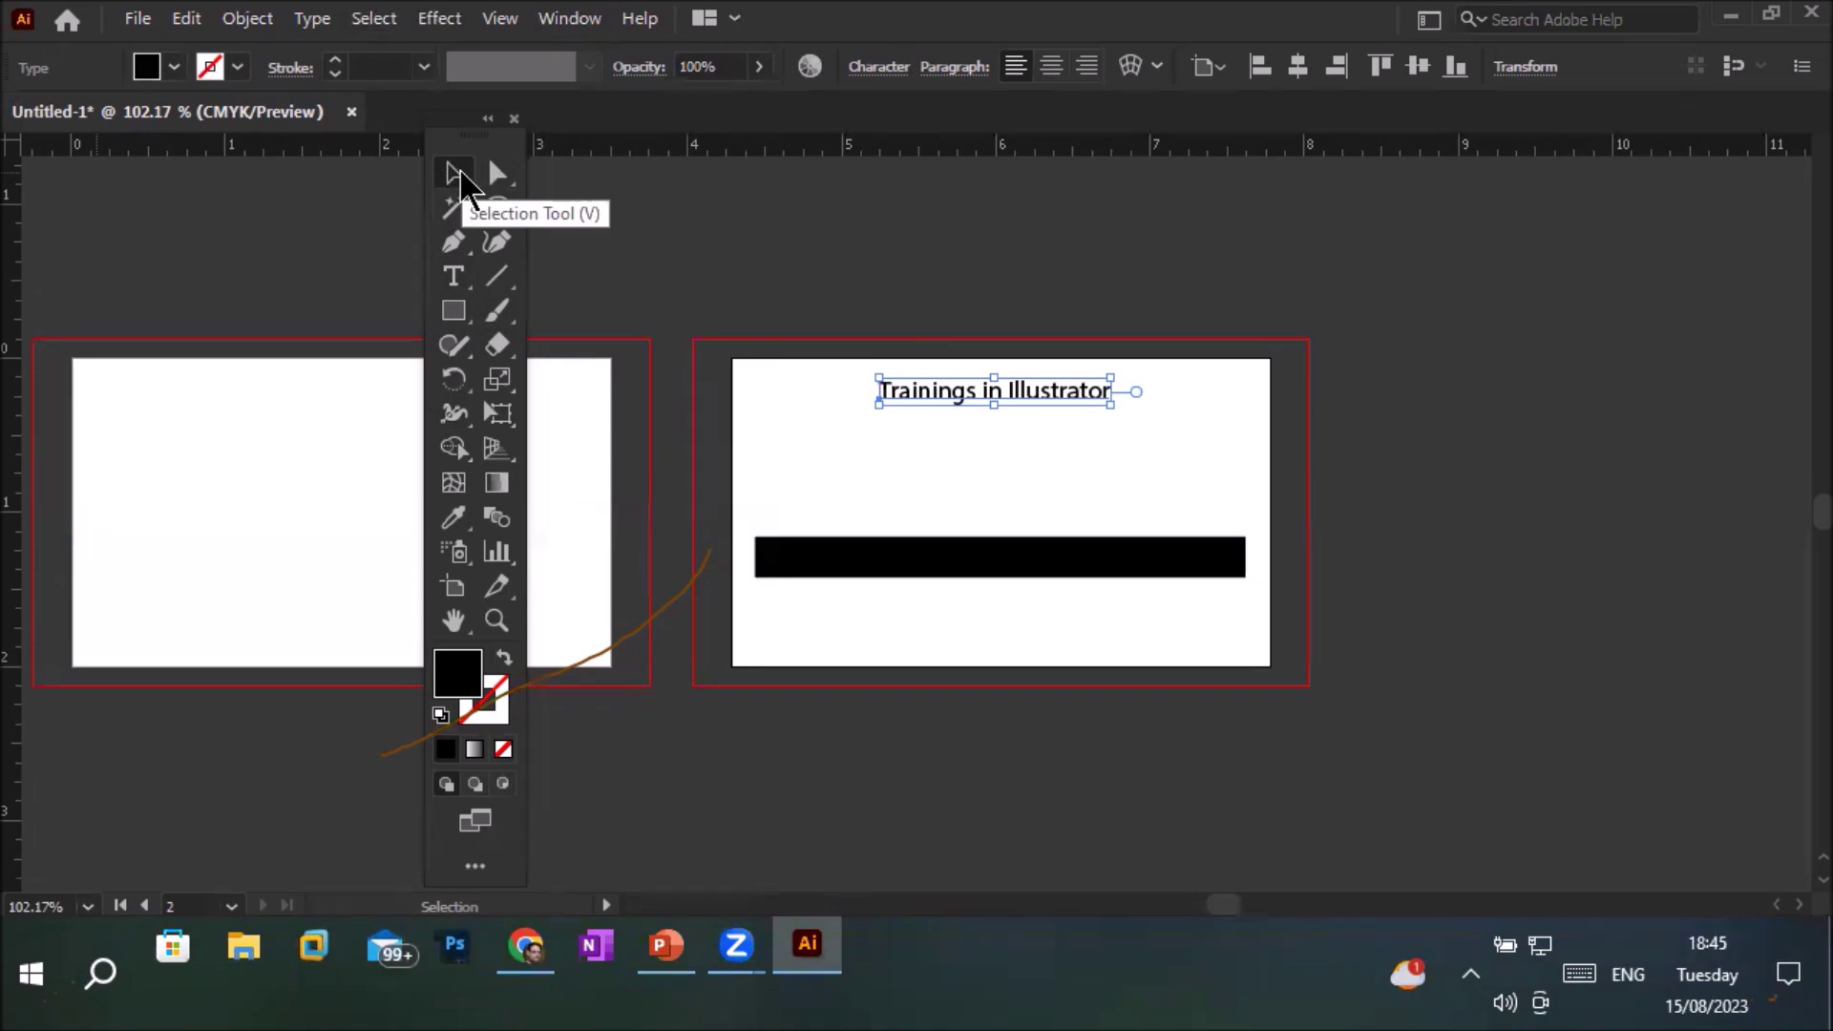
left_click_drag(872, 552, 884, 439)
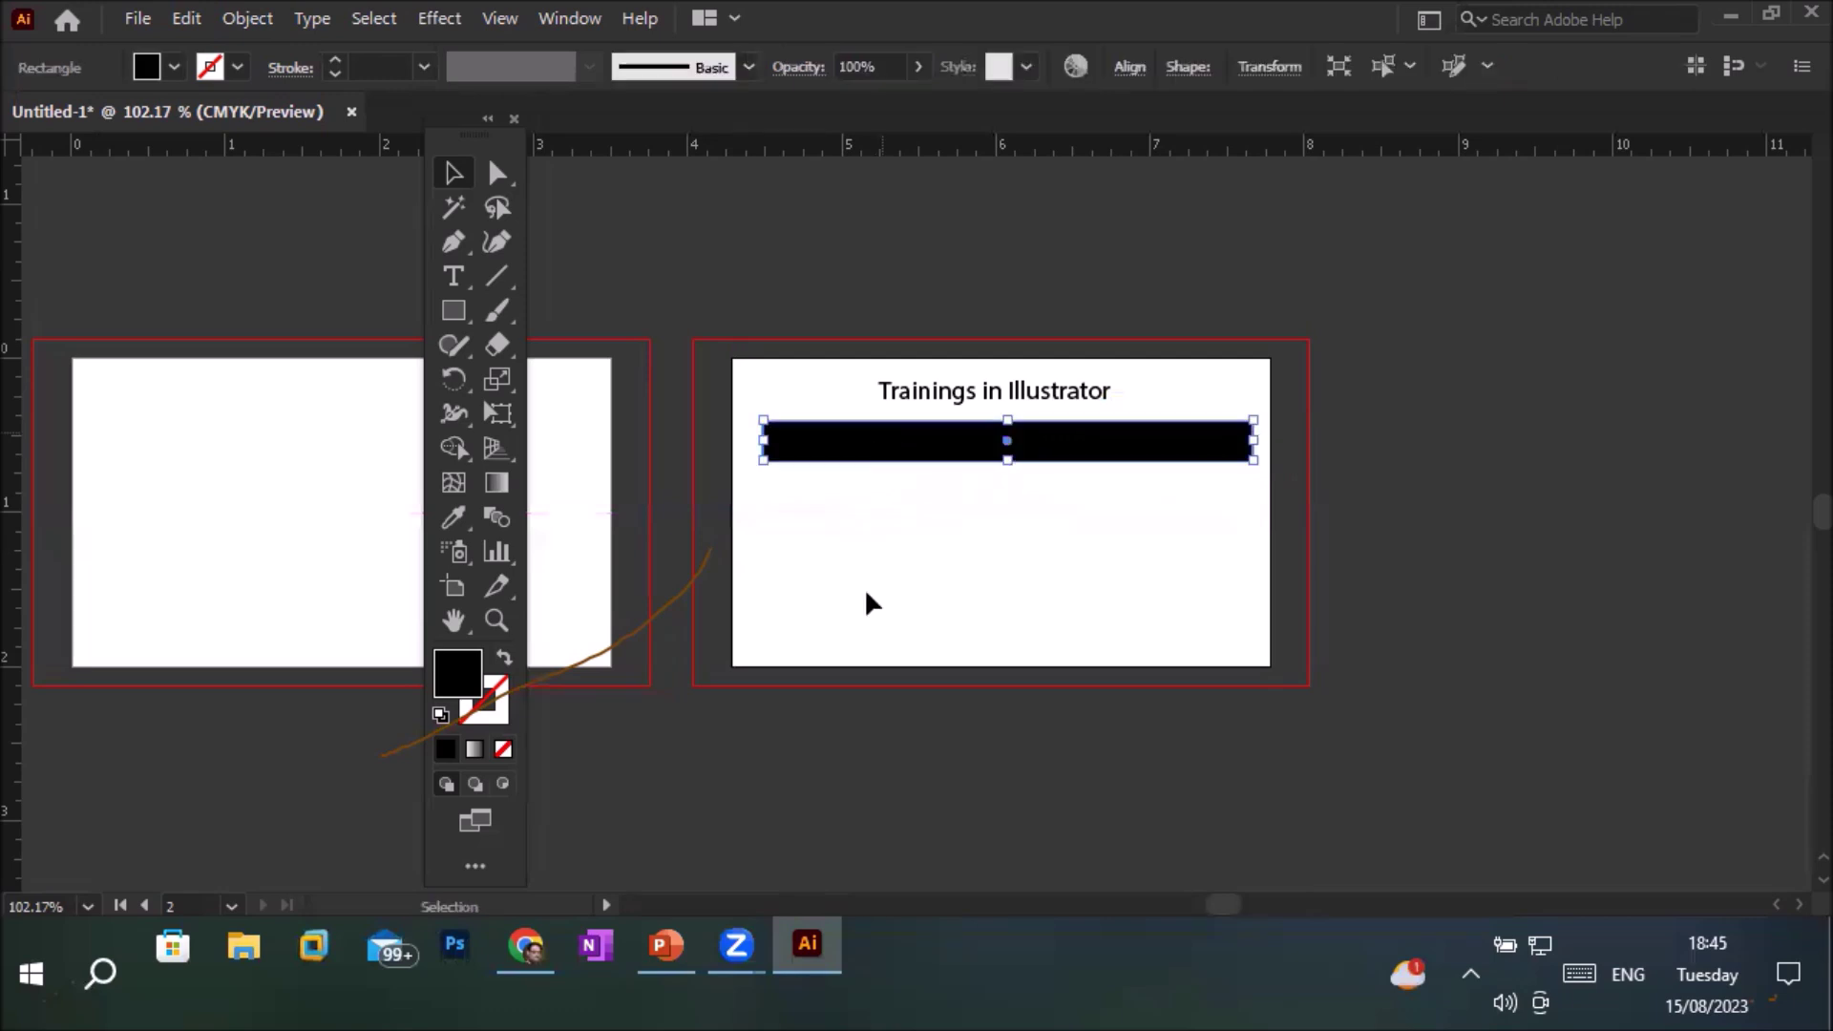
left_click(462, 313)
mouse_move(732, 623)
left_mouse_down()
mouse_move(1154, 641)
mouse_move(1269, 666)
left_mouse_up()
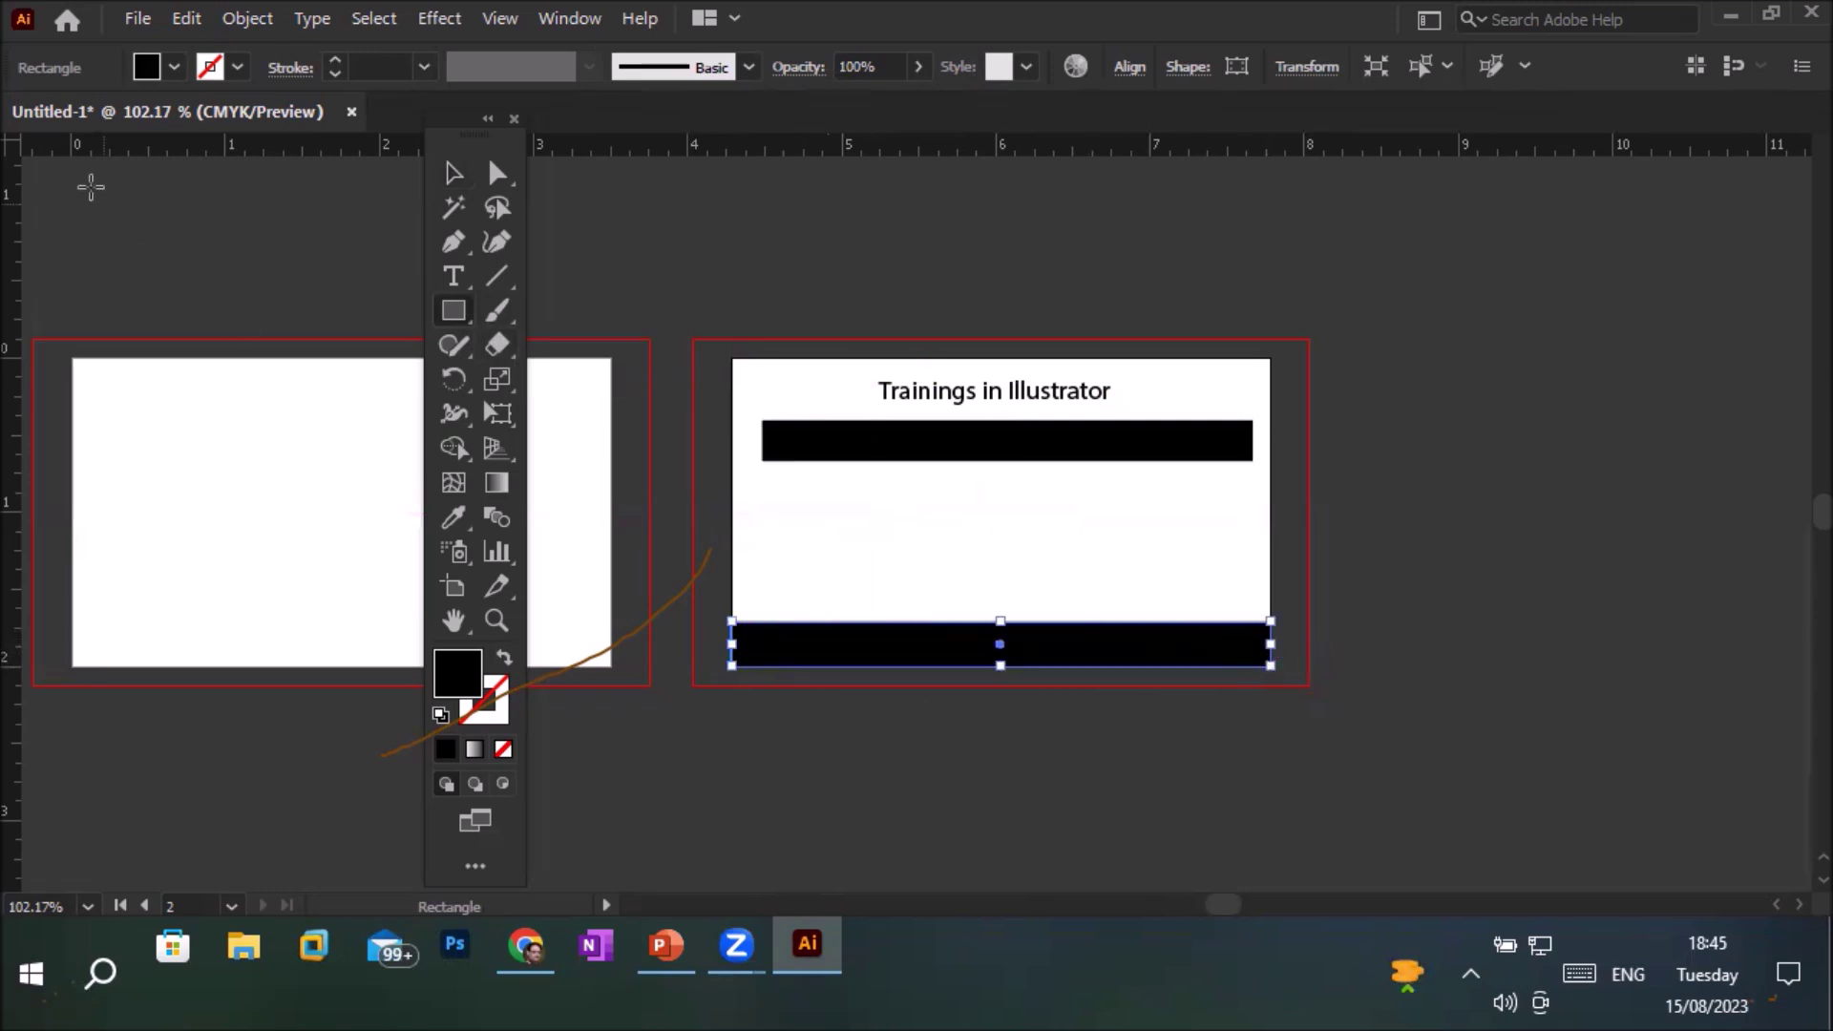
Fill the bottom bar with CMYK Cyan and delete a stray small rectangle
left_click(173, 73)
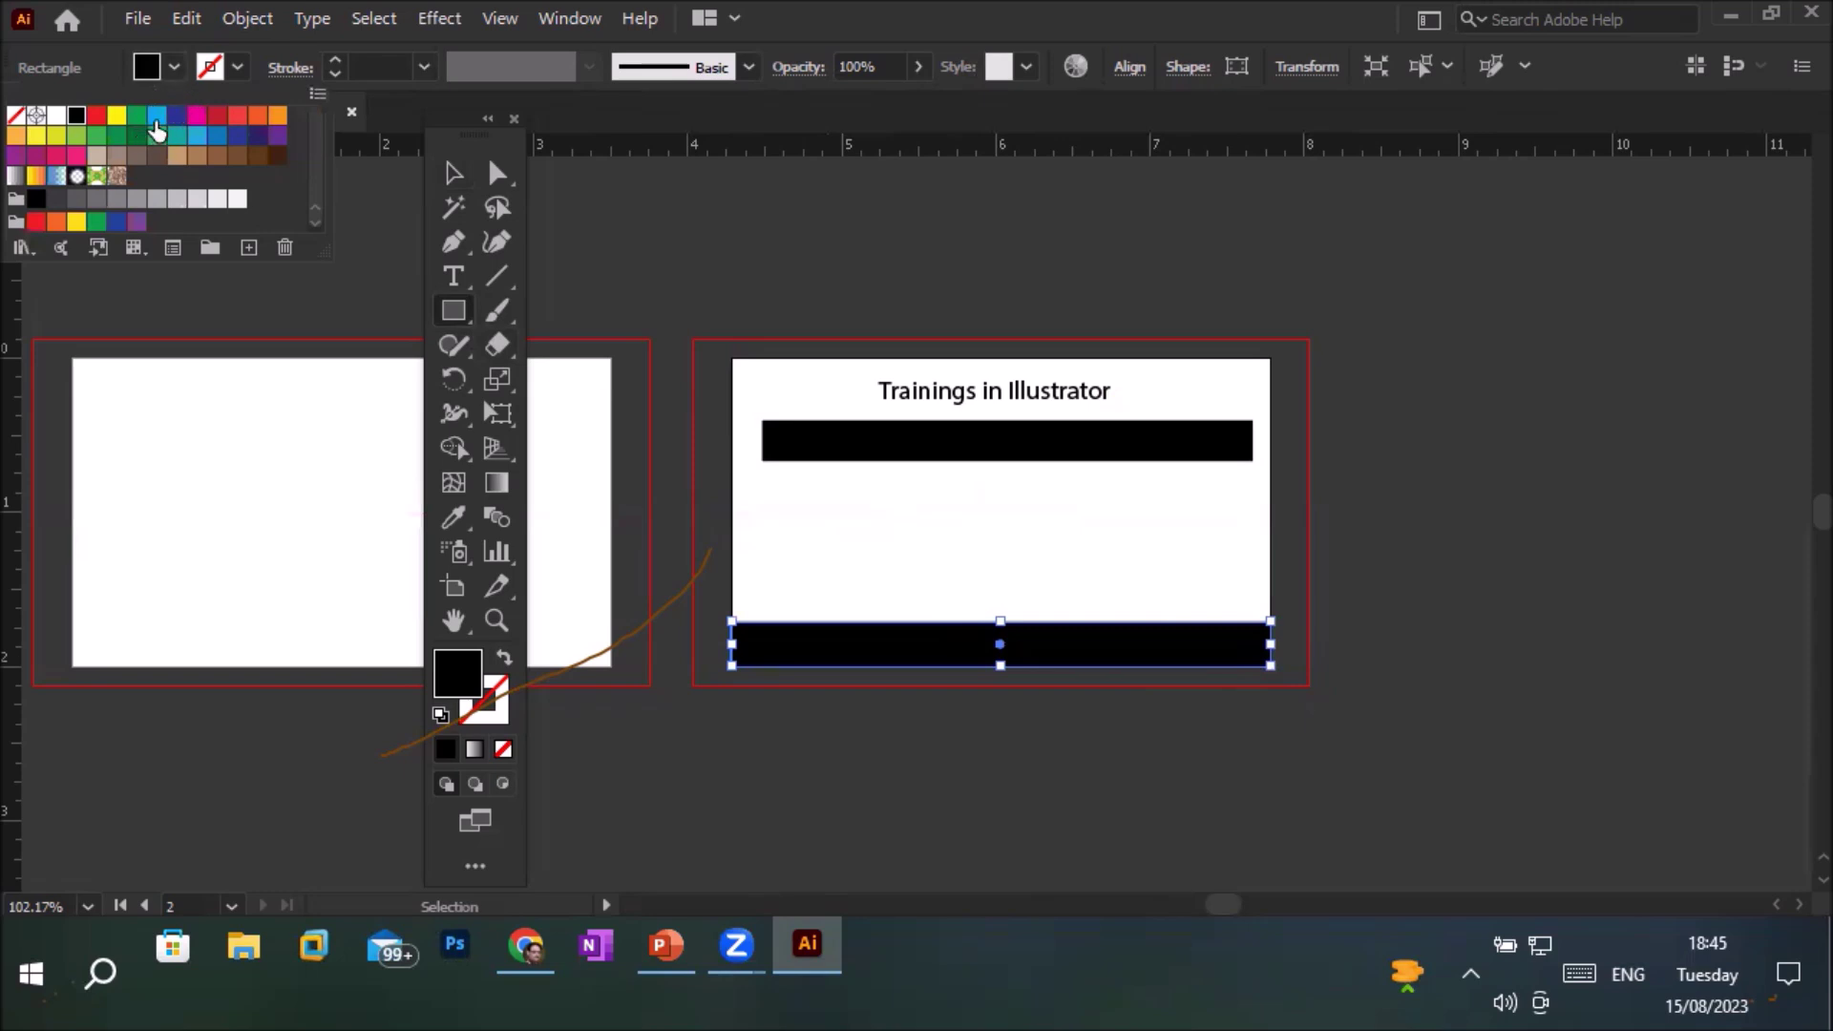
left_click(156, 116)
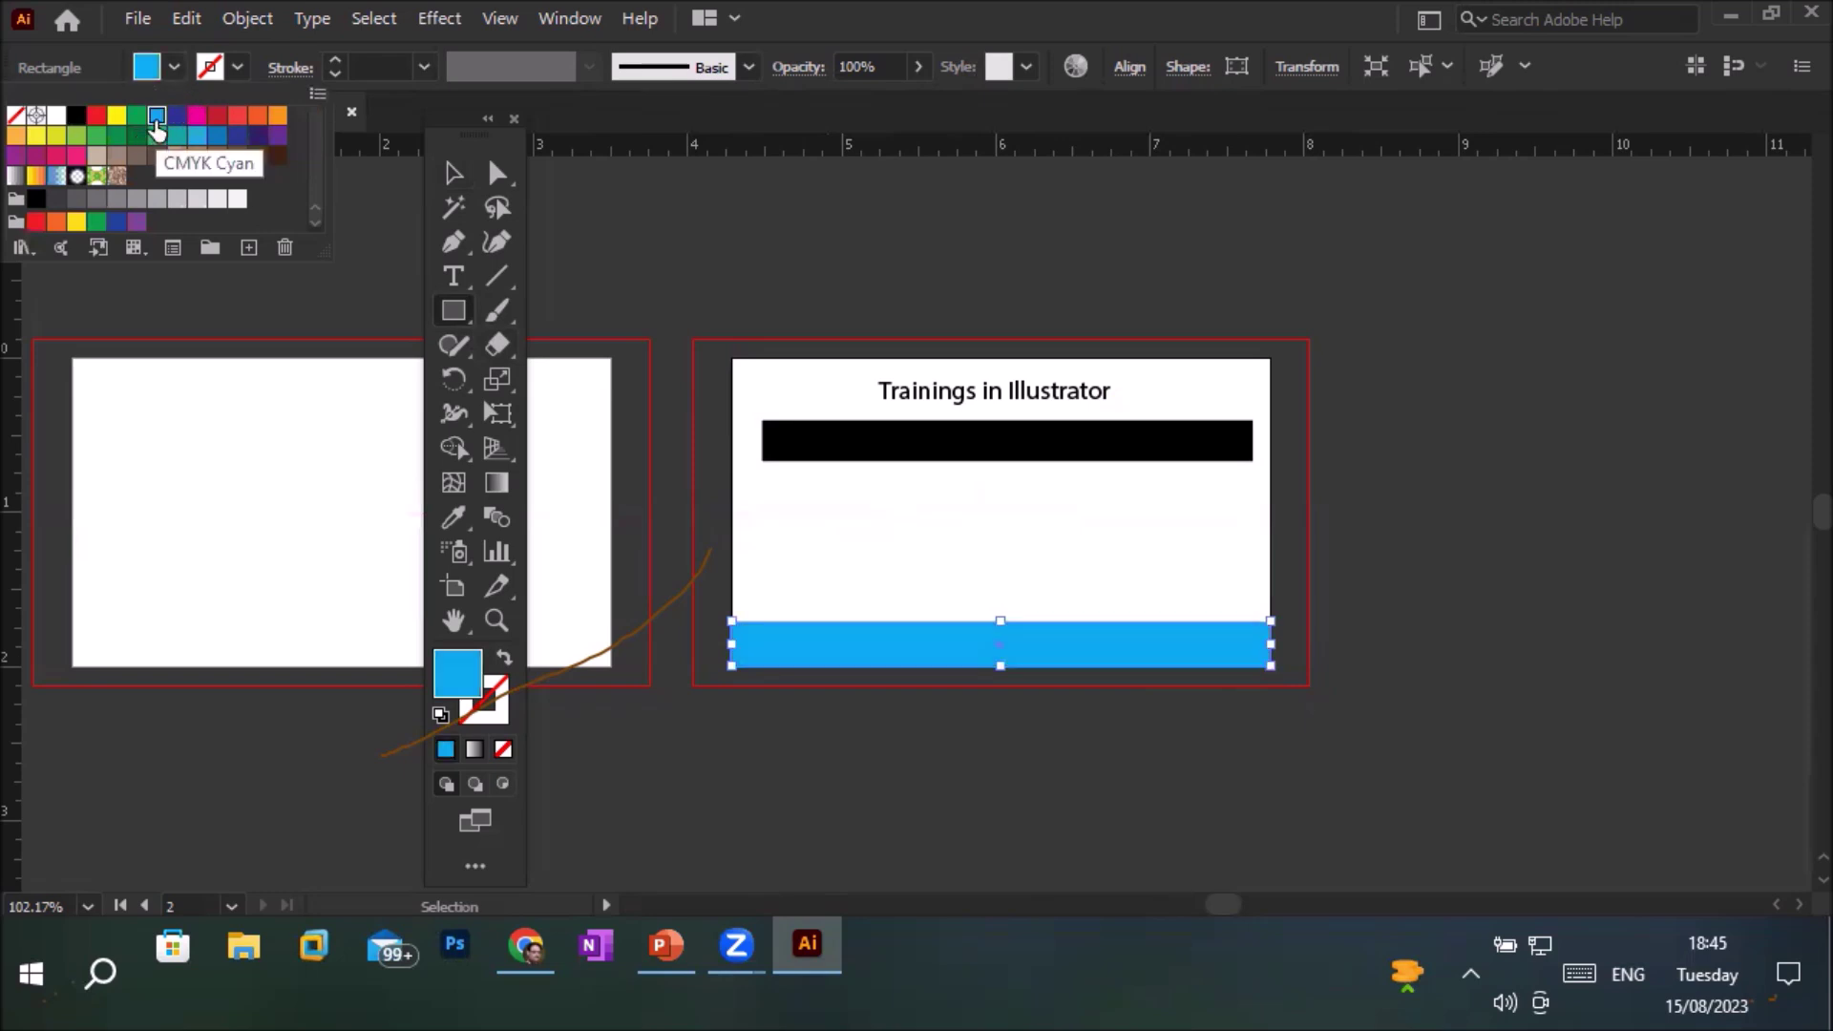
left_click(946, 454)
left_click_drag(924, 440, 947, 489)
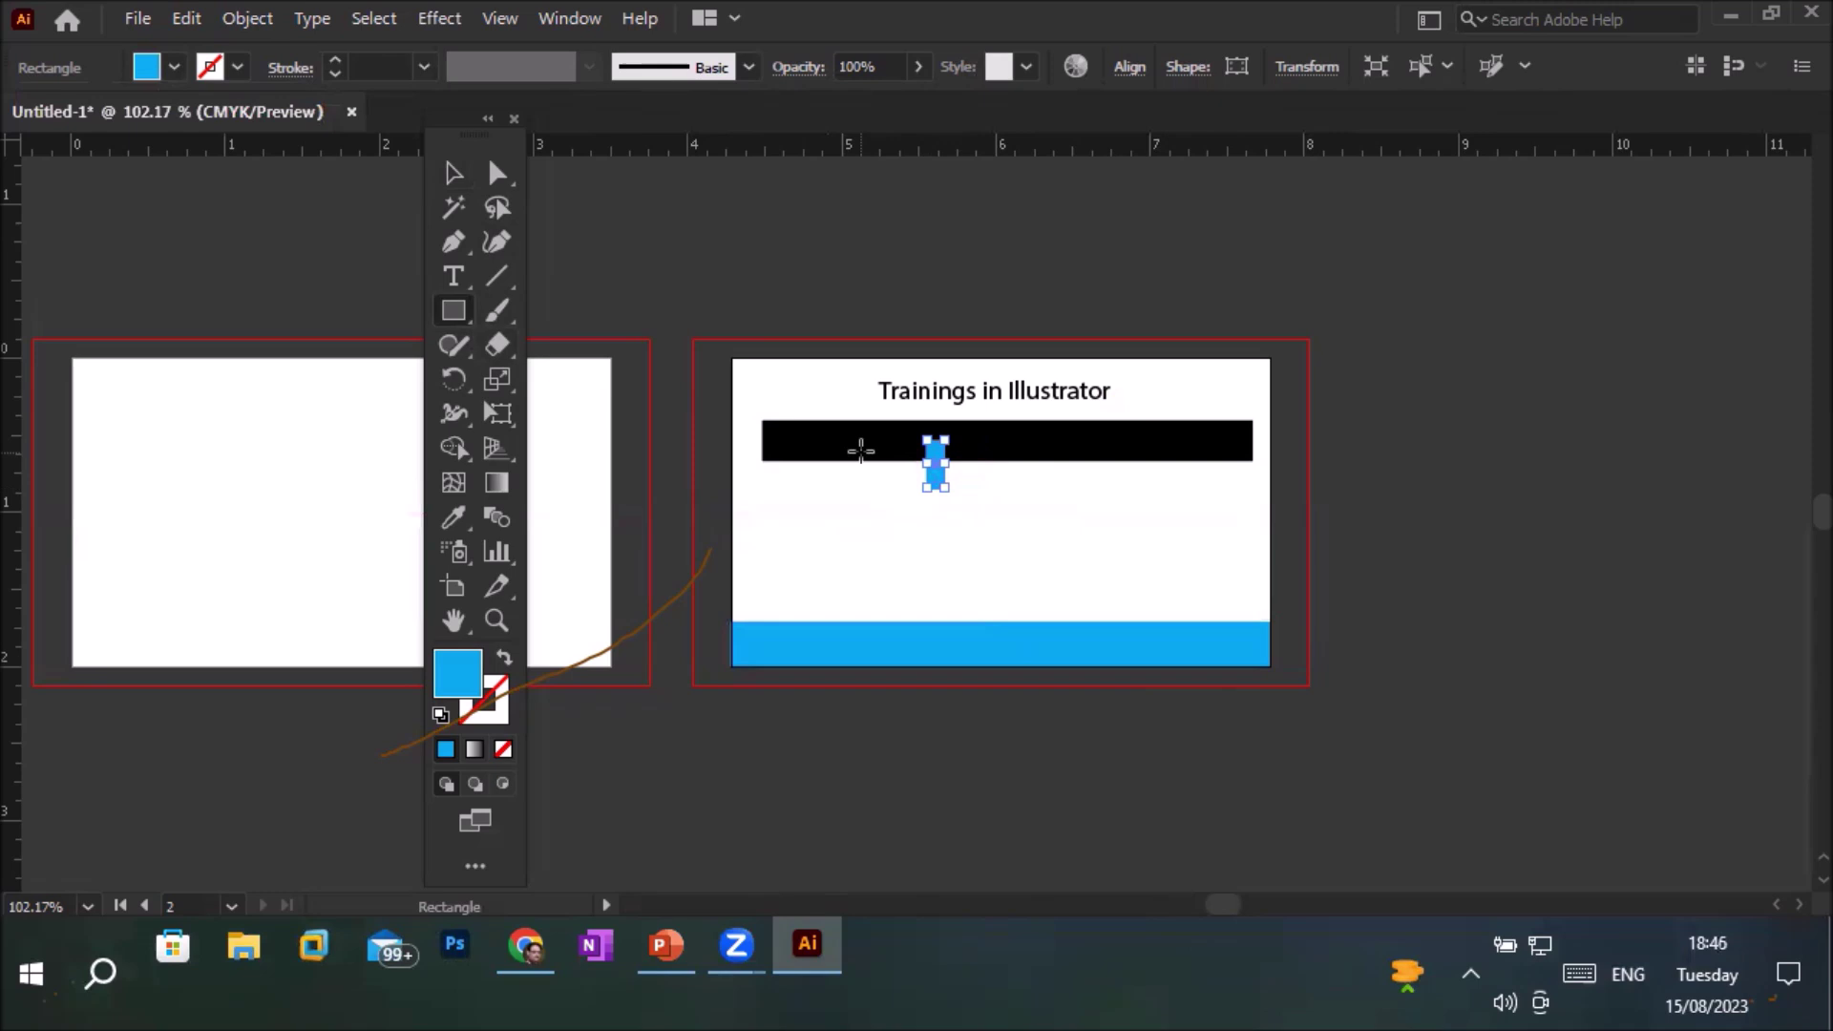
key("Delete")
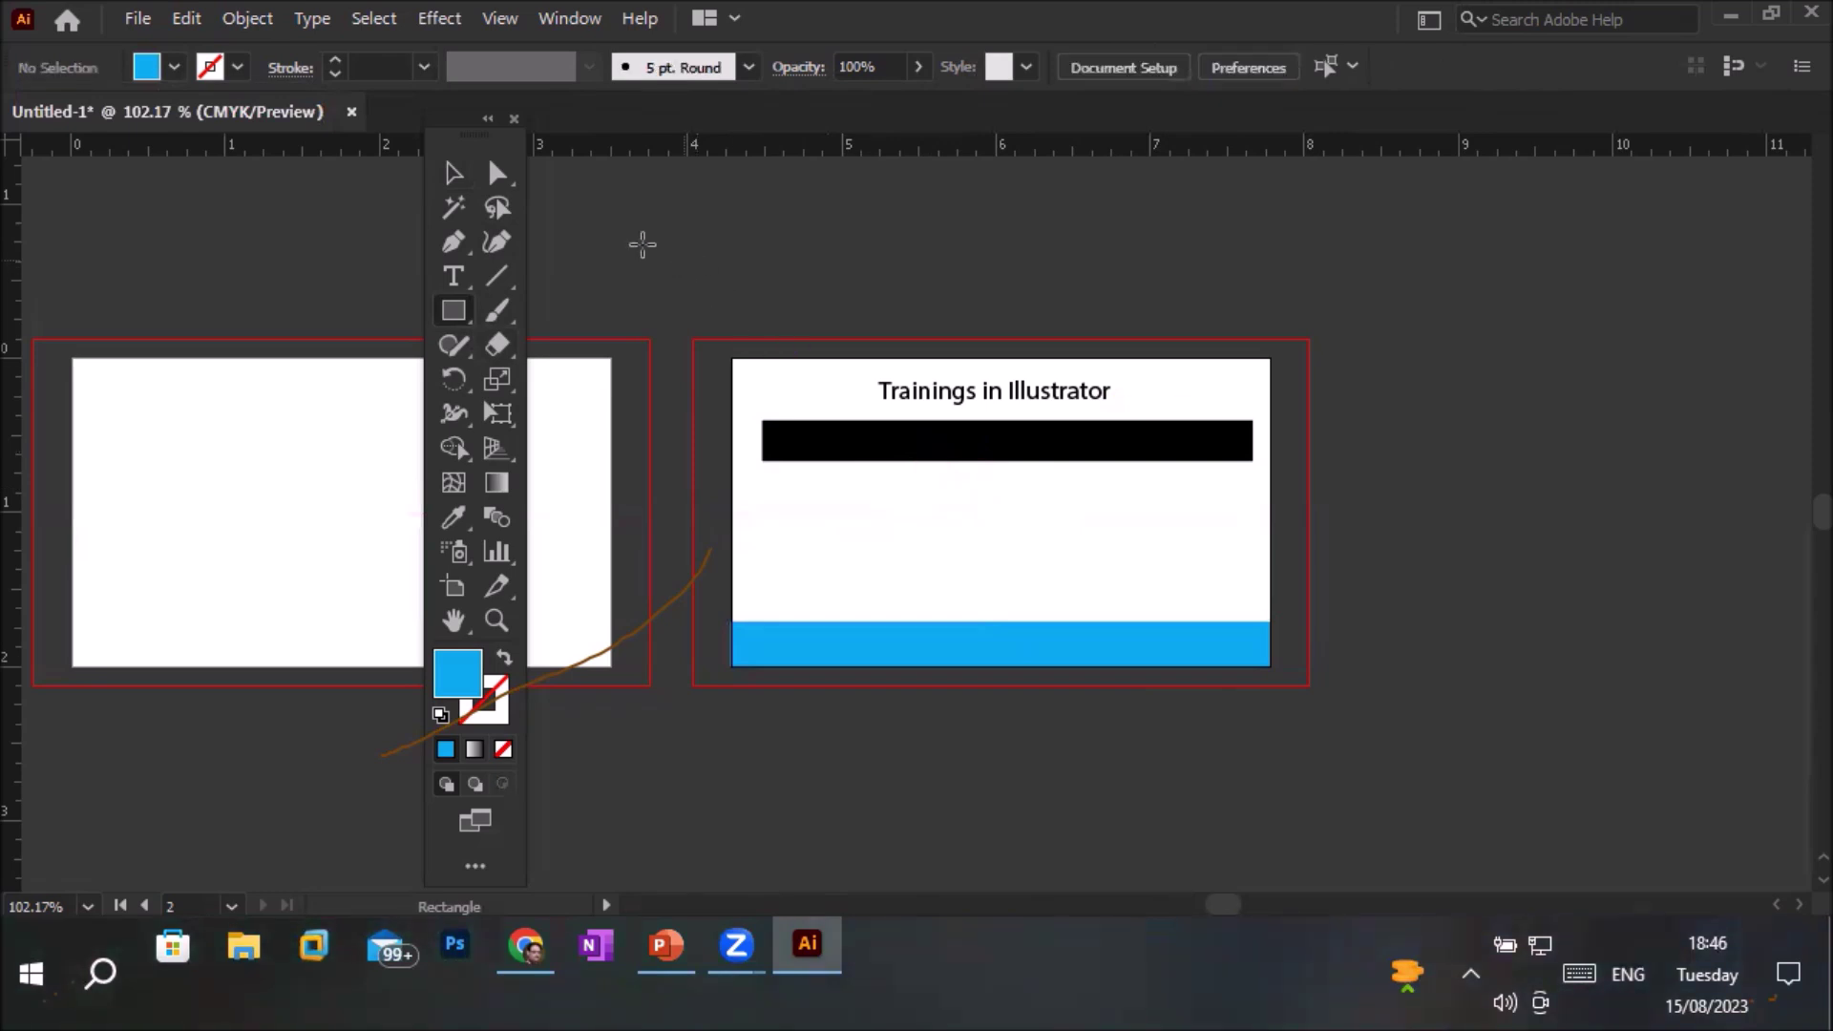
Rearrange the pieces: title at the top, cyan strip raised, black bar directly beneath the title
left_click(454, 175)
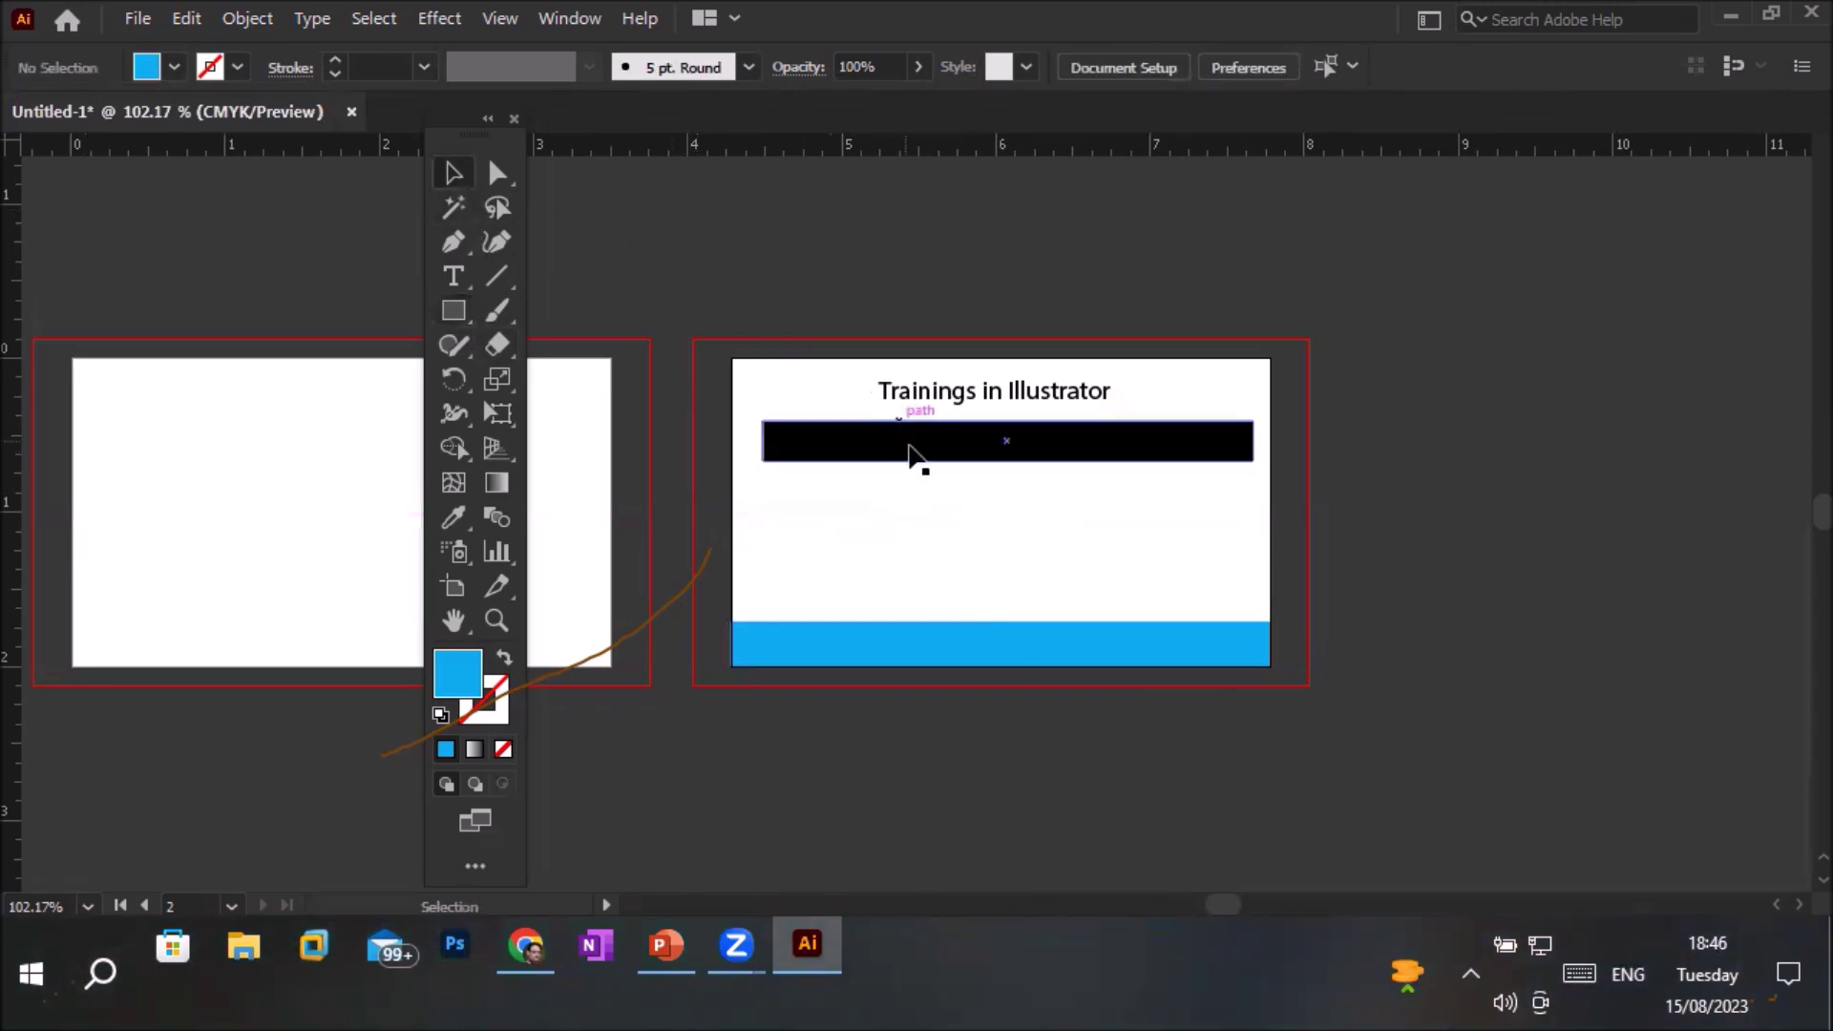
mouse_move(916, 455)
left_mouse_down()
mouse_move(908, 620)
mouse_move(908, 473)
left_mouse_up()
mouse_move(924, 391)
left_mouse_down()
mouse_move(899, 429)
mouse_move(921, 396)
left_mouse_up()
left_click_drag(926, 460, 932, 531)
left_click_drag(941, 655, 940, 599)
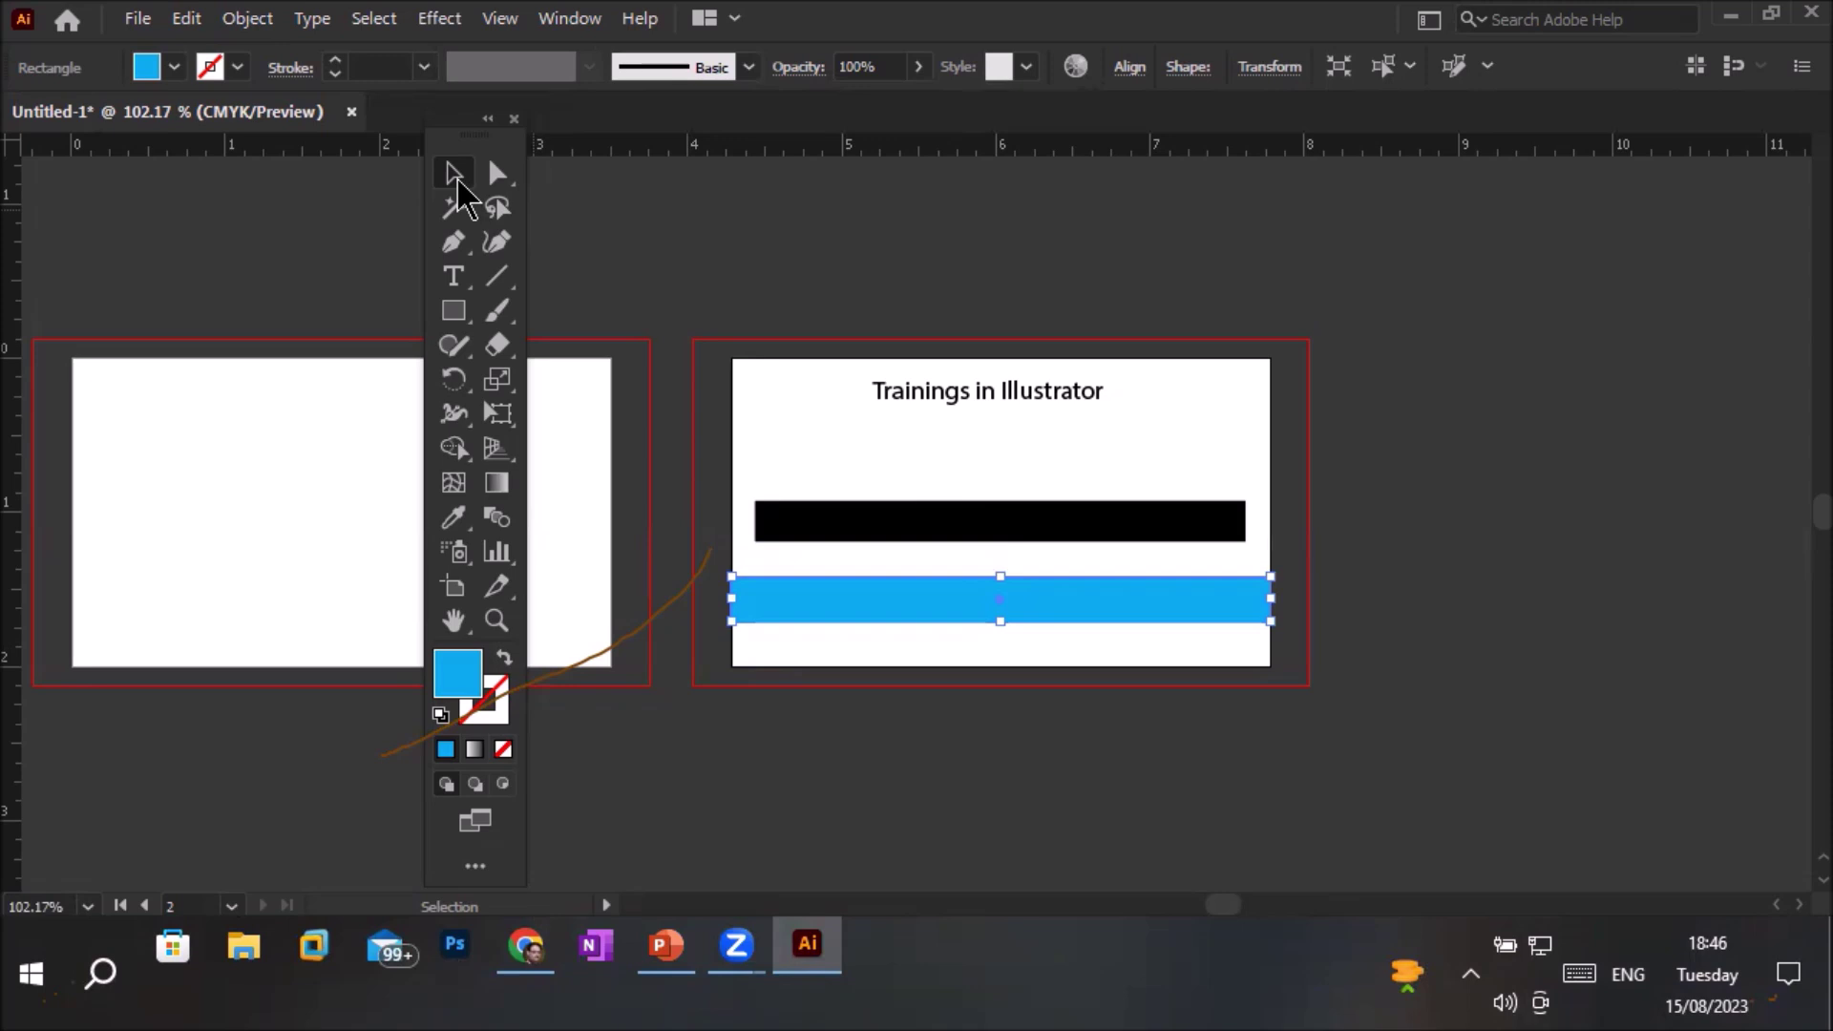
left_click_drag(957, 530, 958, 447)
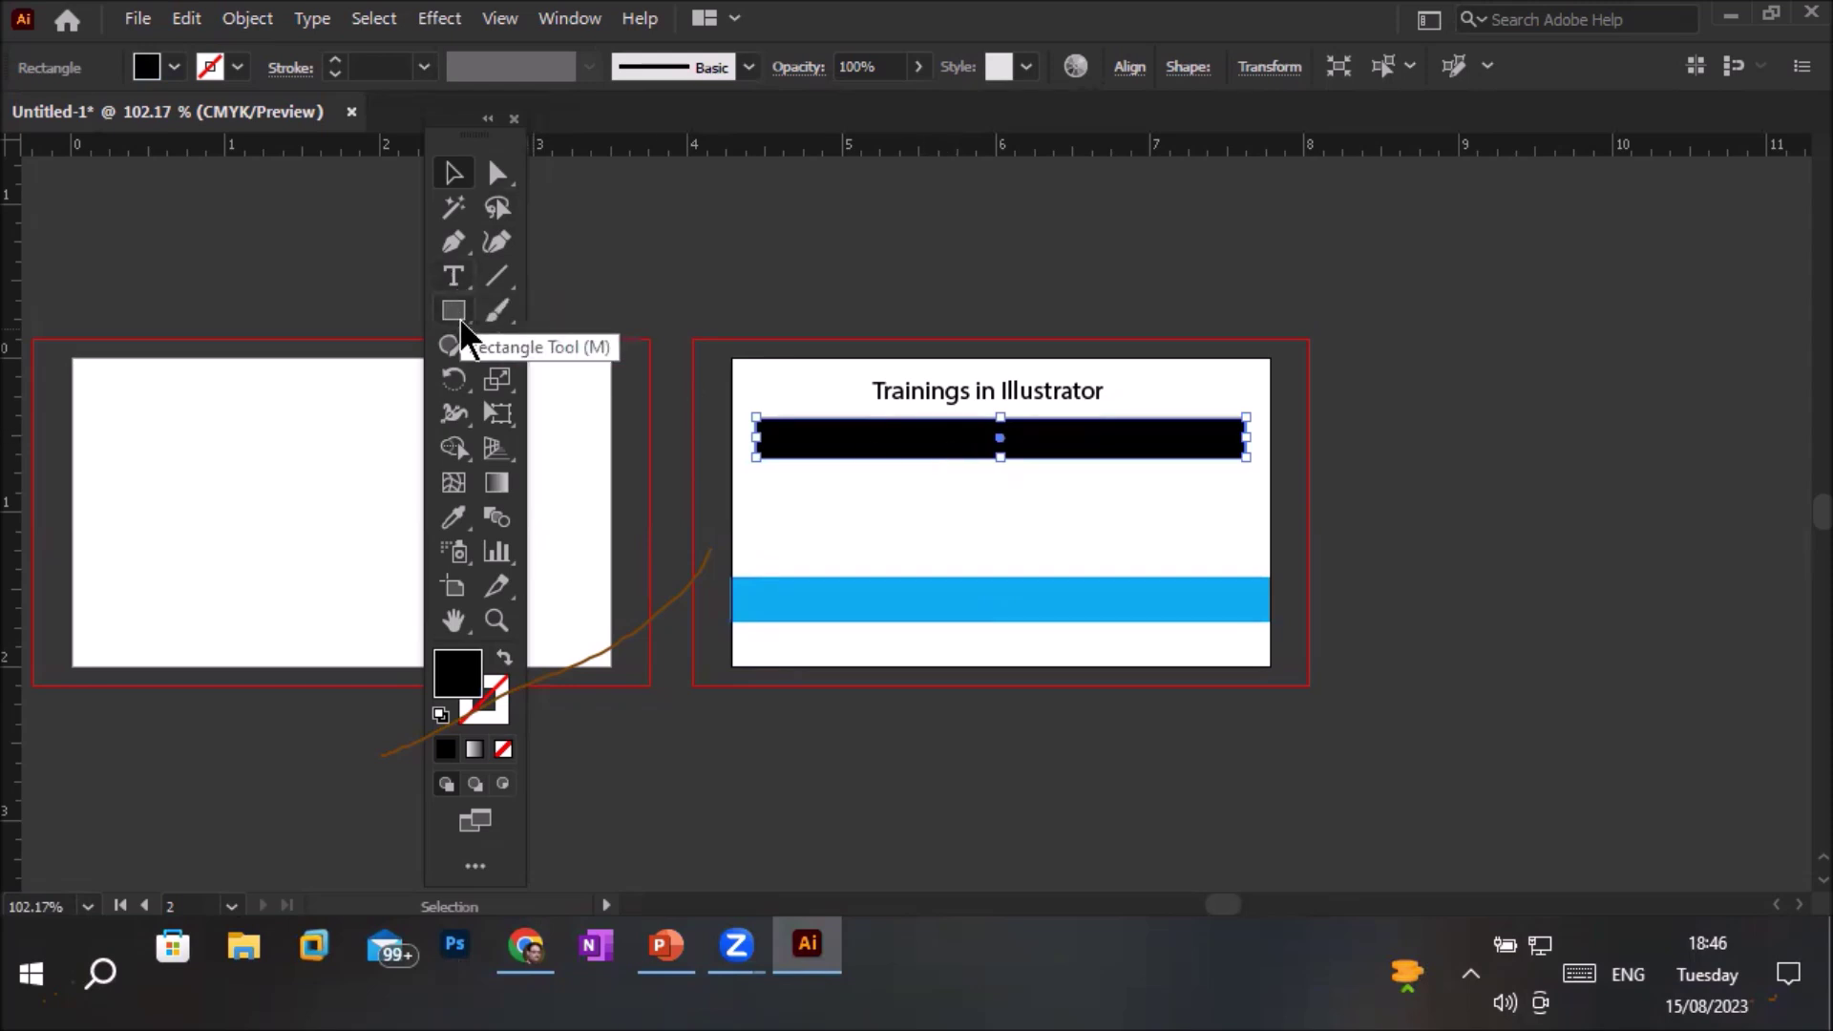
With the Ellipse tool, draw a wide oval below the black bar and a circle on artboard 1
left_click(460, 321)
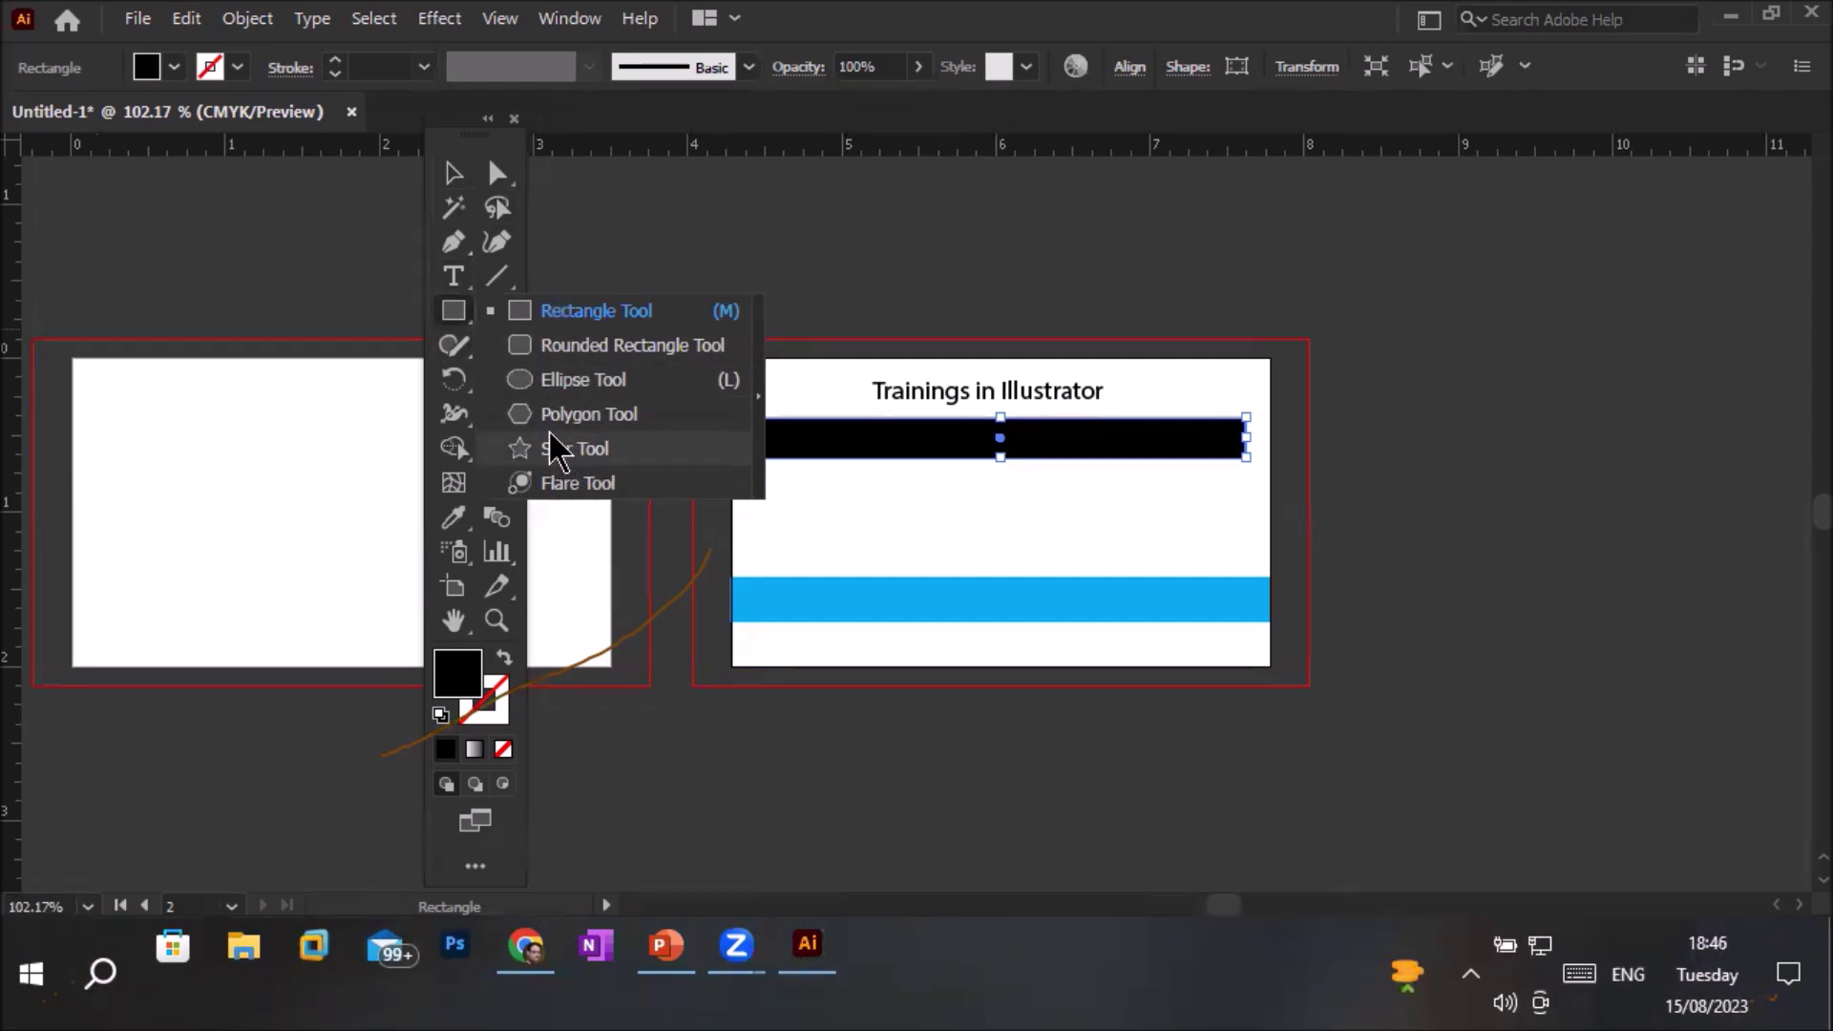
left_click(567, 380)
left_click_drag(779, 478, 1252, 555)
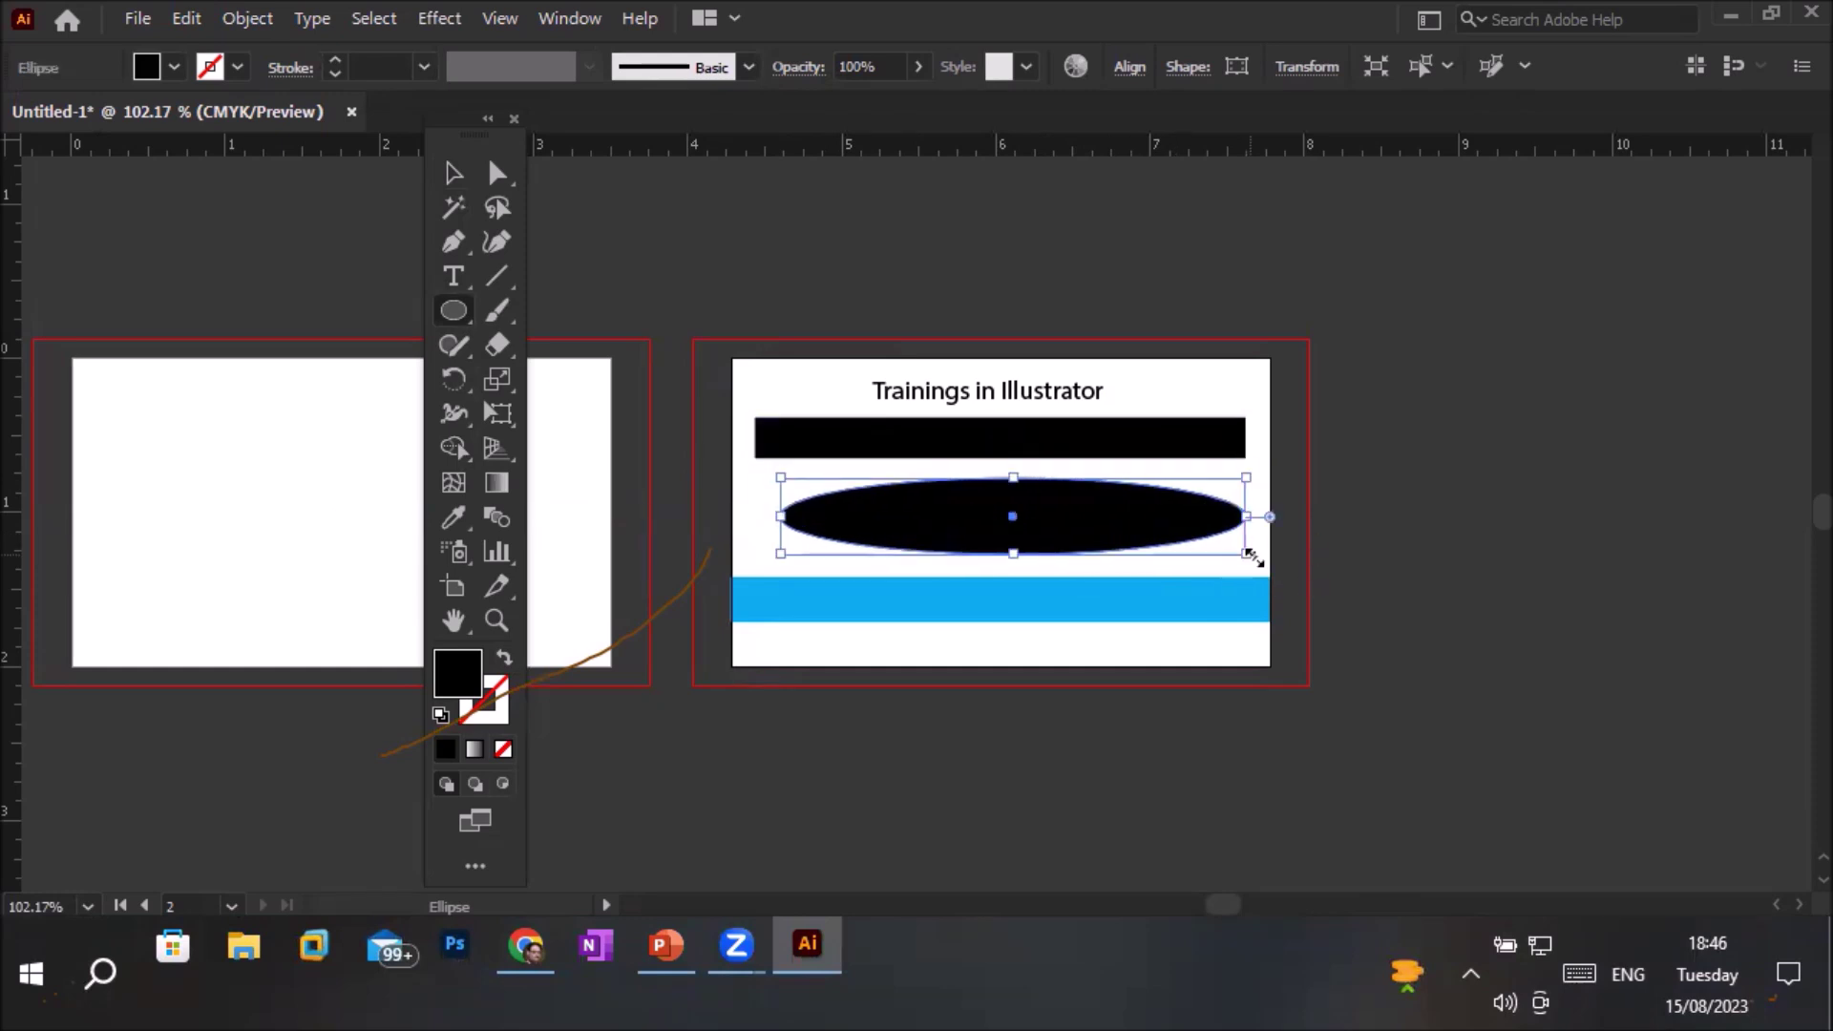
left_click_drag(90, 385, 299, 584)
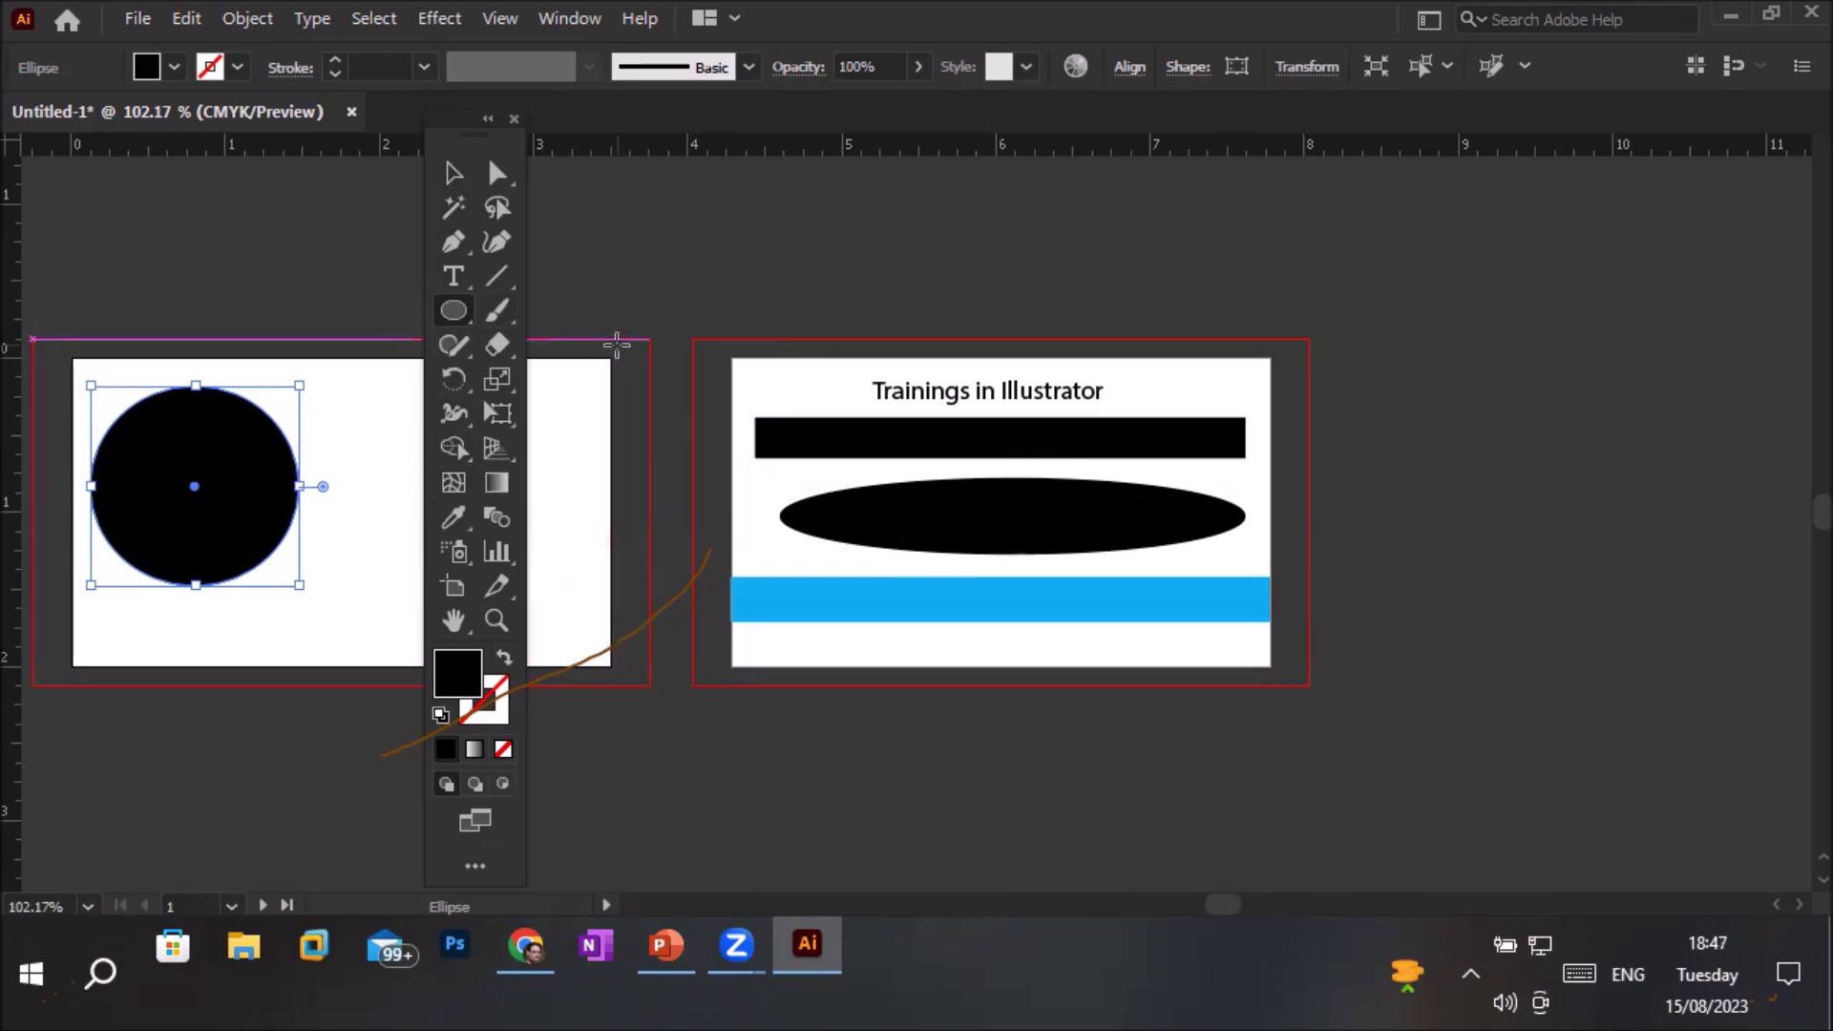
Draw three black ellipses on the pasteboard above the artboards, the third smaller
left_click_drag(749, 187, 864, 275)
left_click_drag(967, 199, 1075, 280)
left_click_drag(1112, 215, 1182, 263)
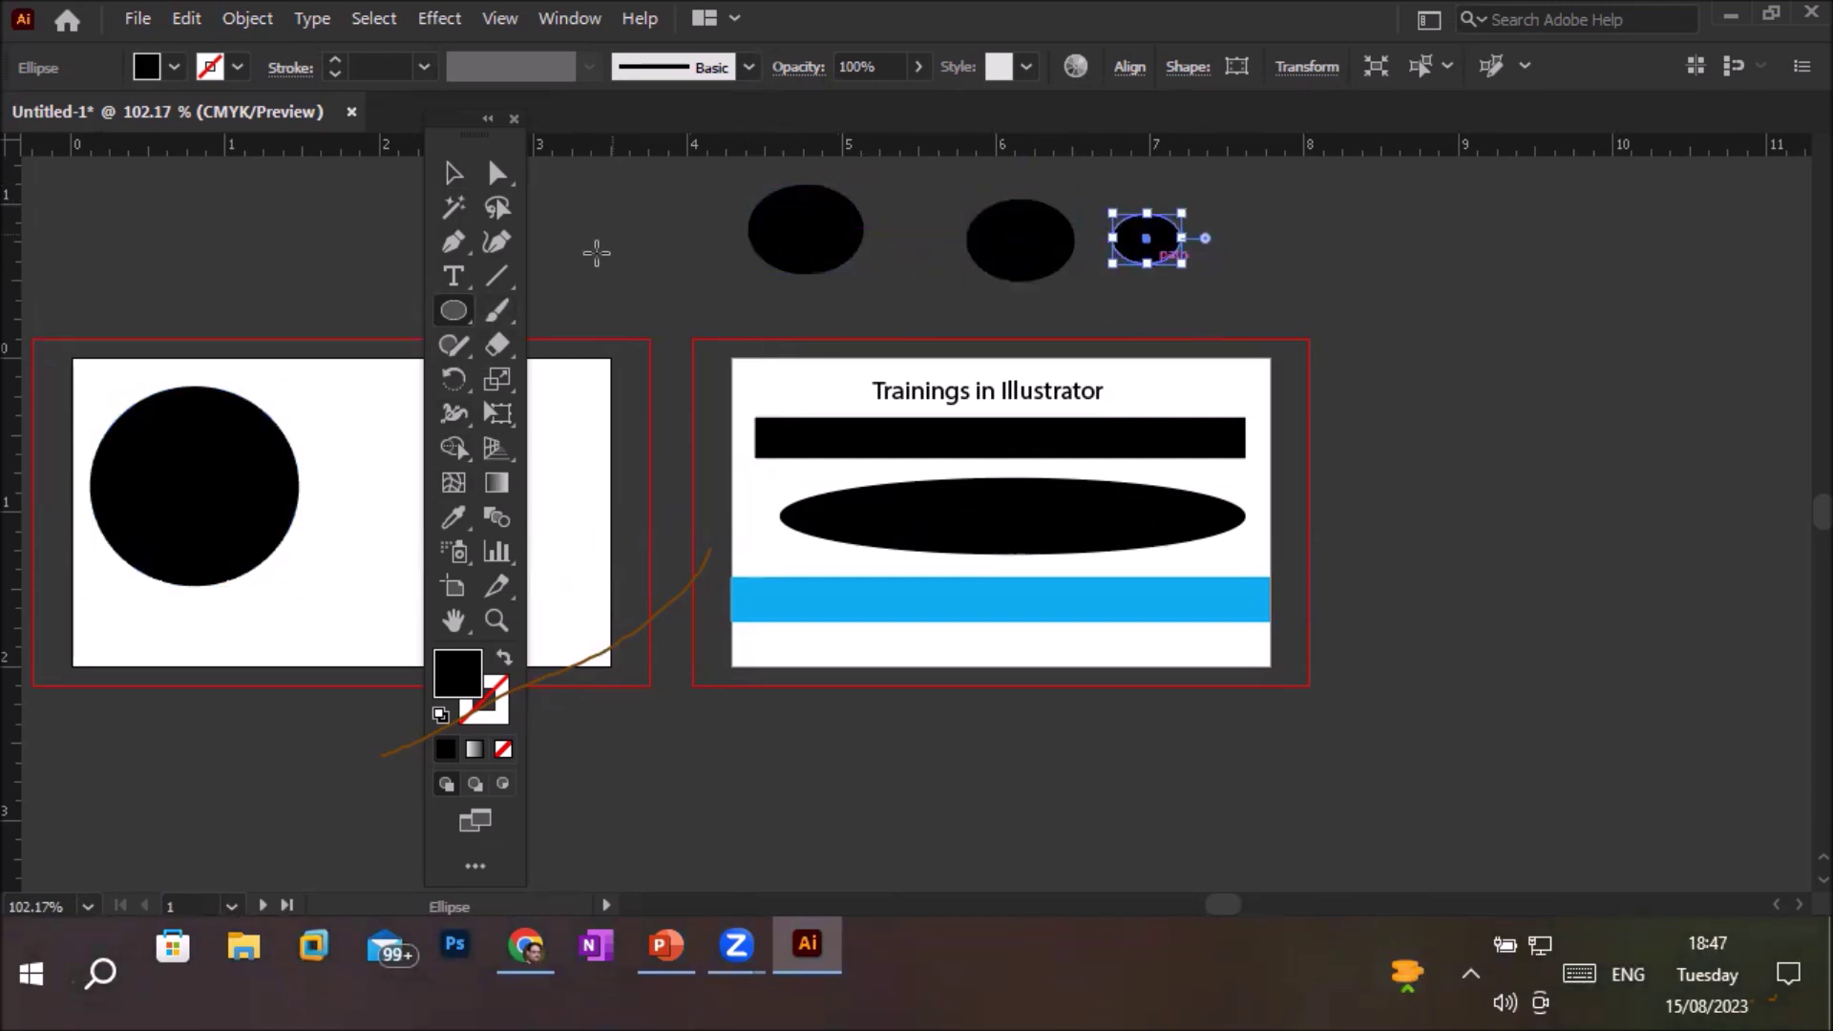
With the Rectangle tool, draw two rectangles and two squares on the pasteboard around the artboards
left_click(447, 319)
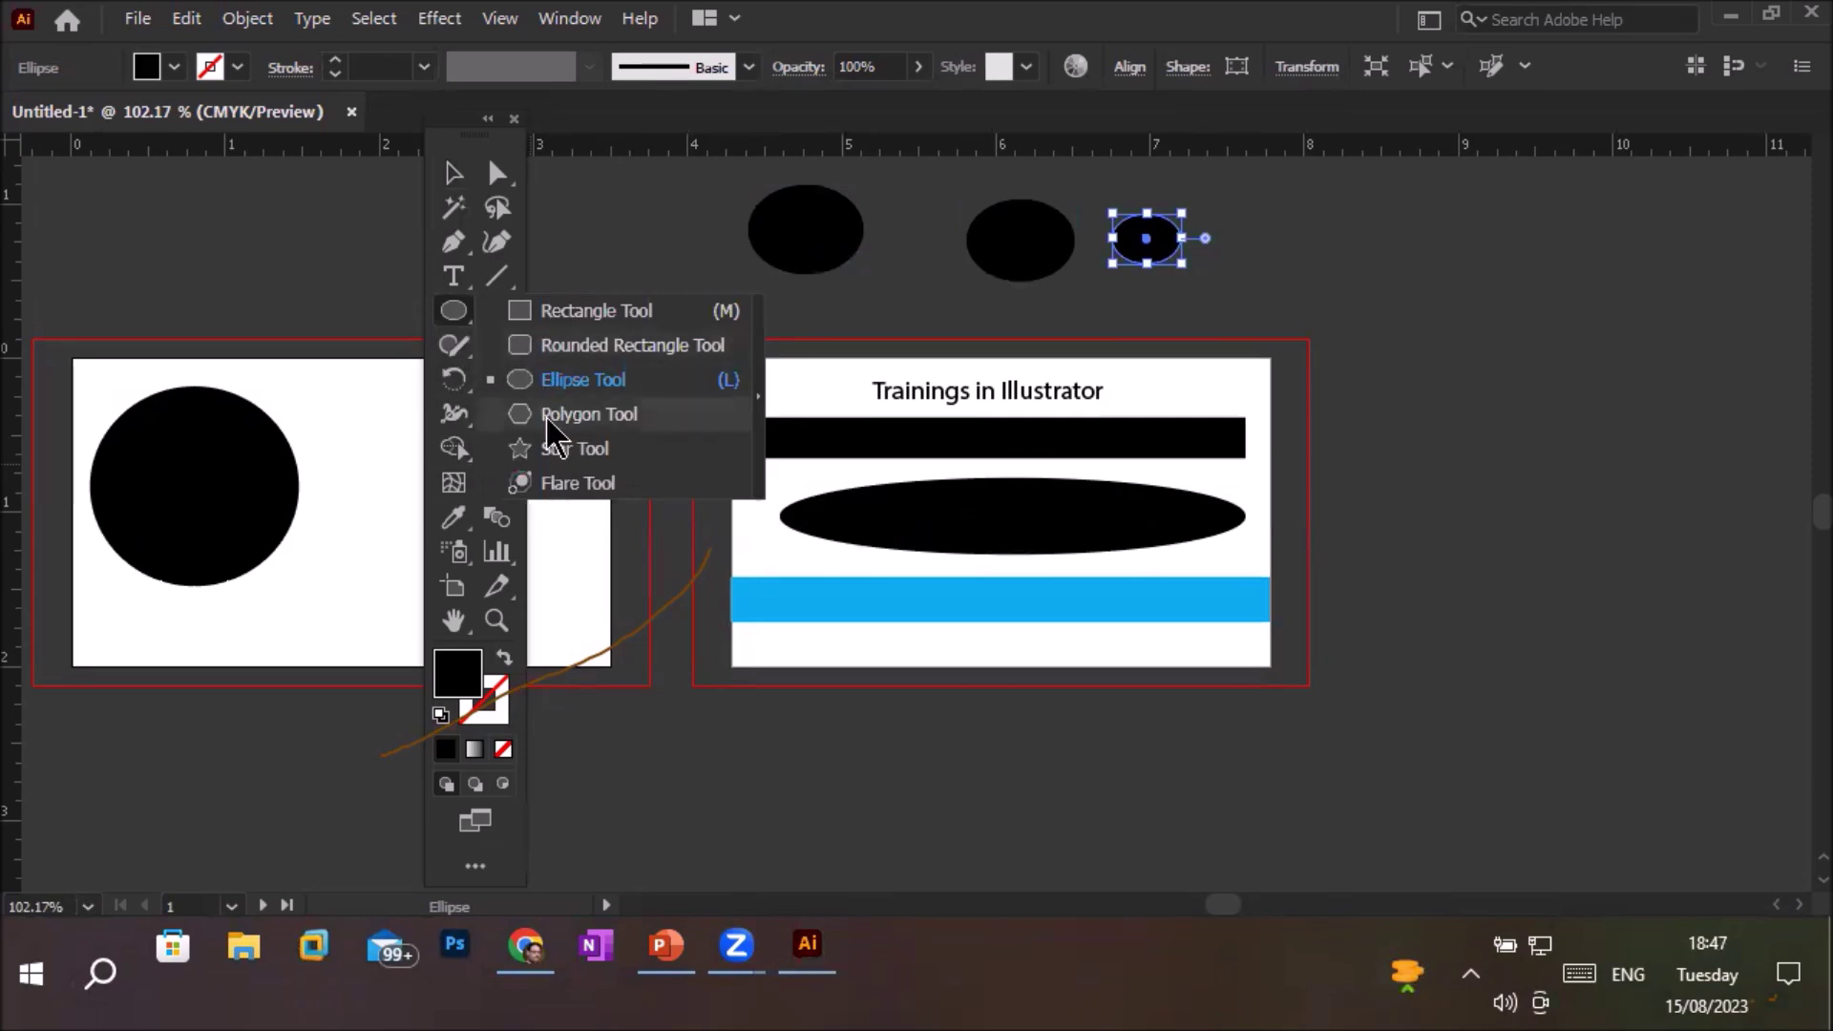
left_click(592, 311)
left_click_drag(137, 240, 309, 299)
left_click_drag(896, 734, 1070, 814)
left_click_drag(1448, 418, 1594, 544)
left_click_drag(1515, 657, 1652, 774)
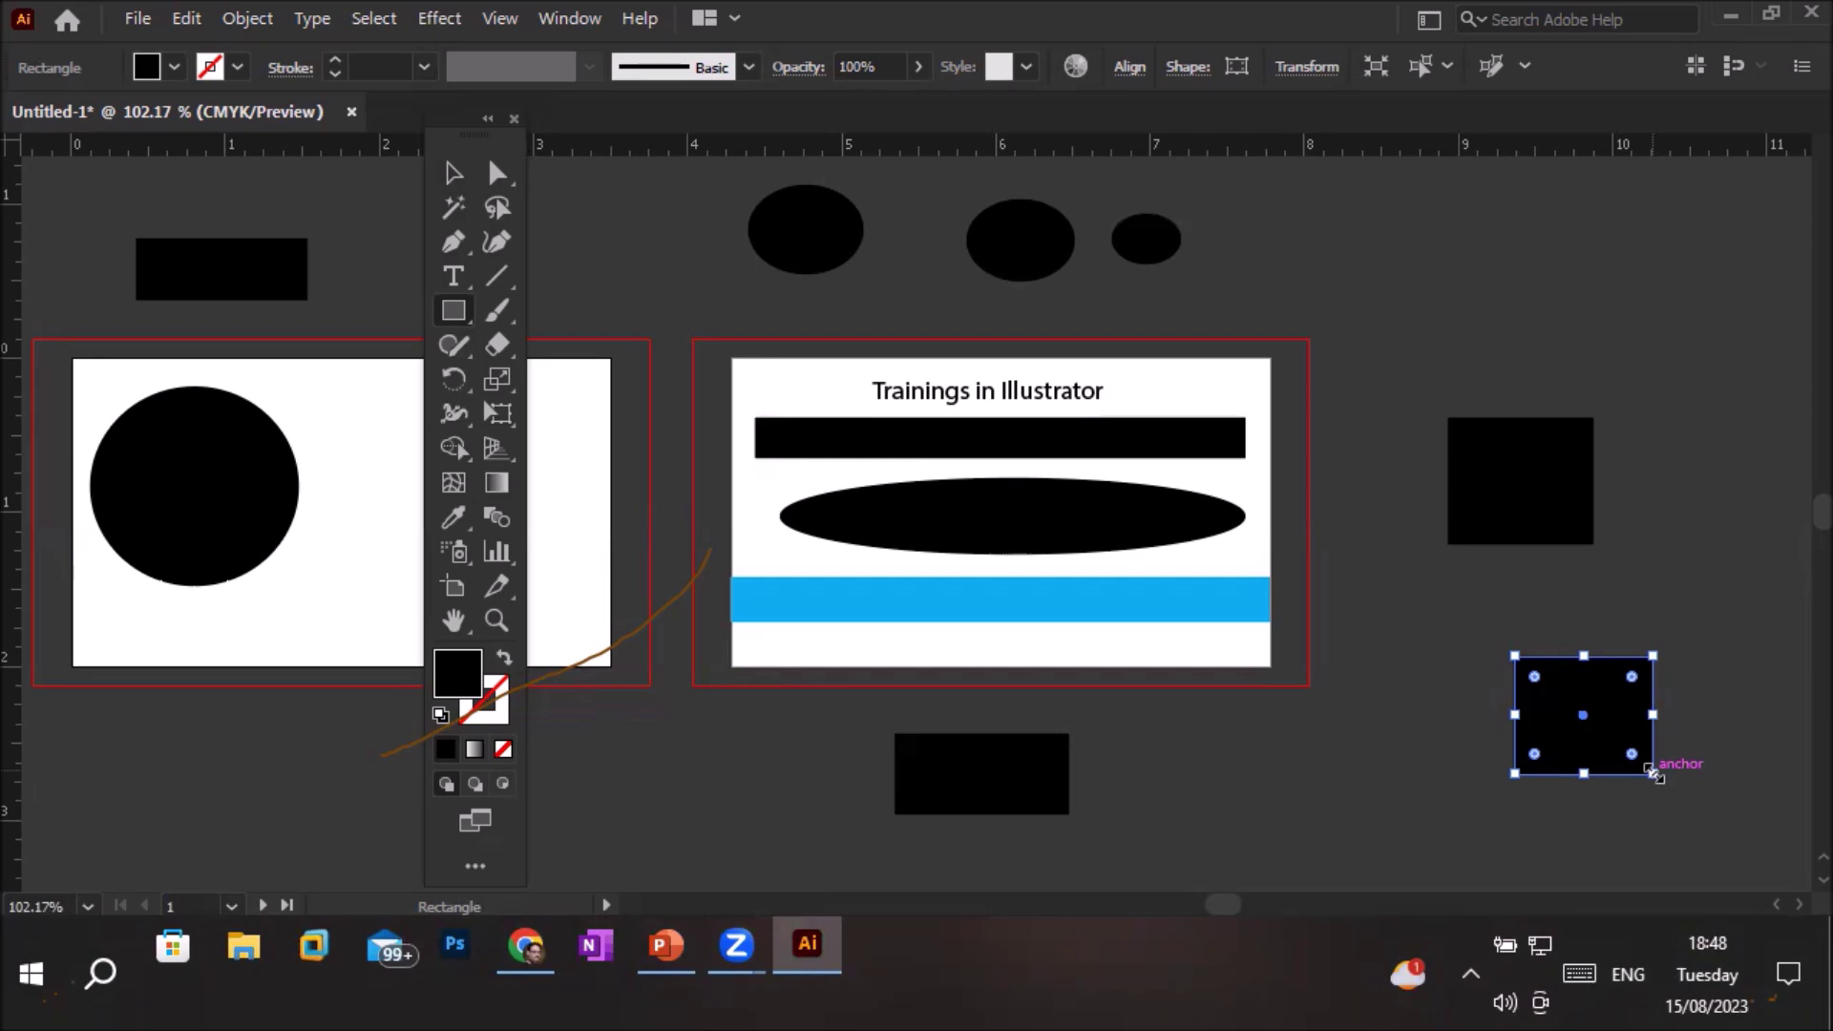
Fill the black bar under the title with red after trying cyan and magenta, then select the wide ellipse
left_click(451, 181)
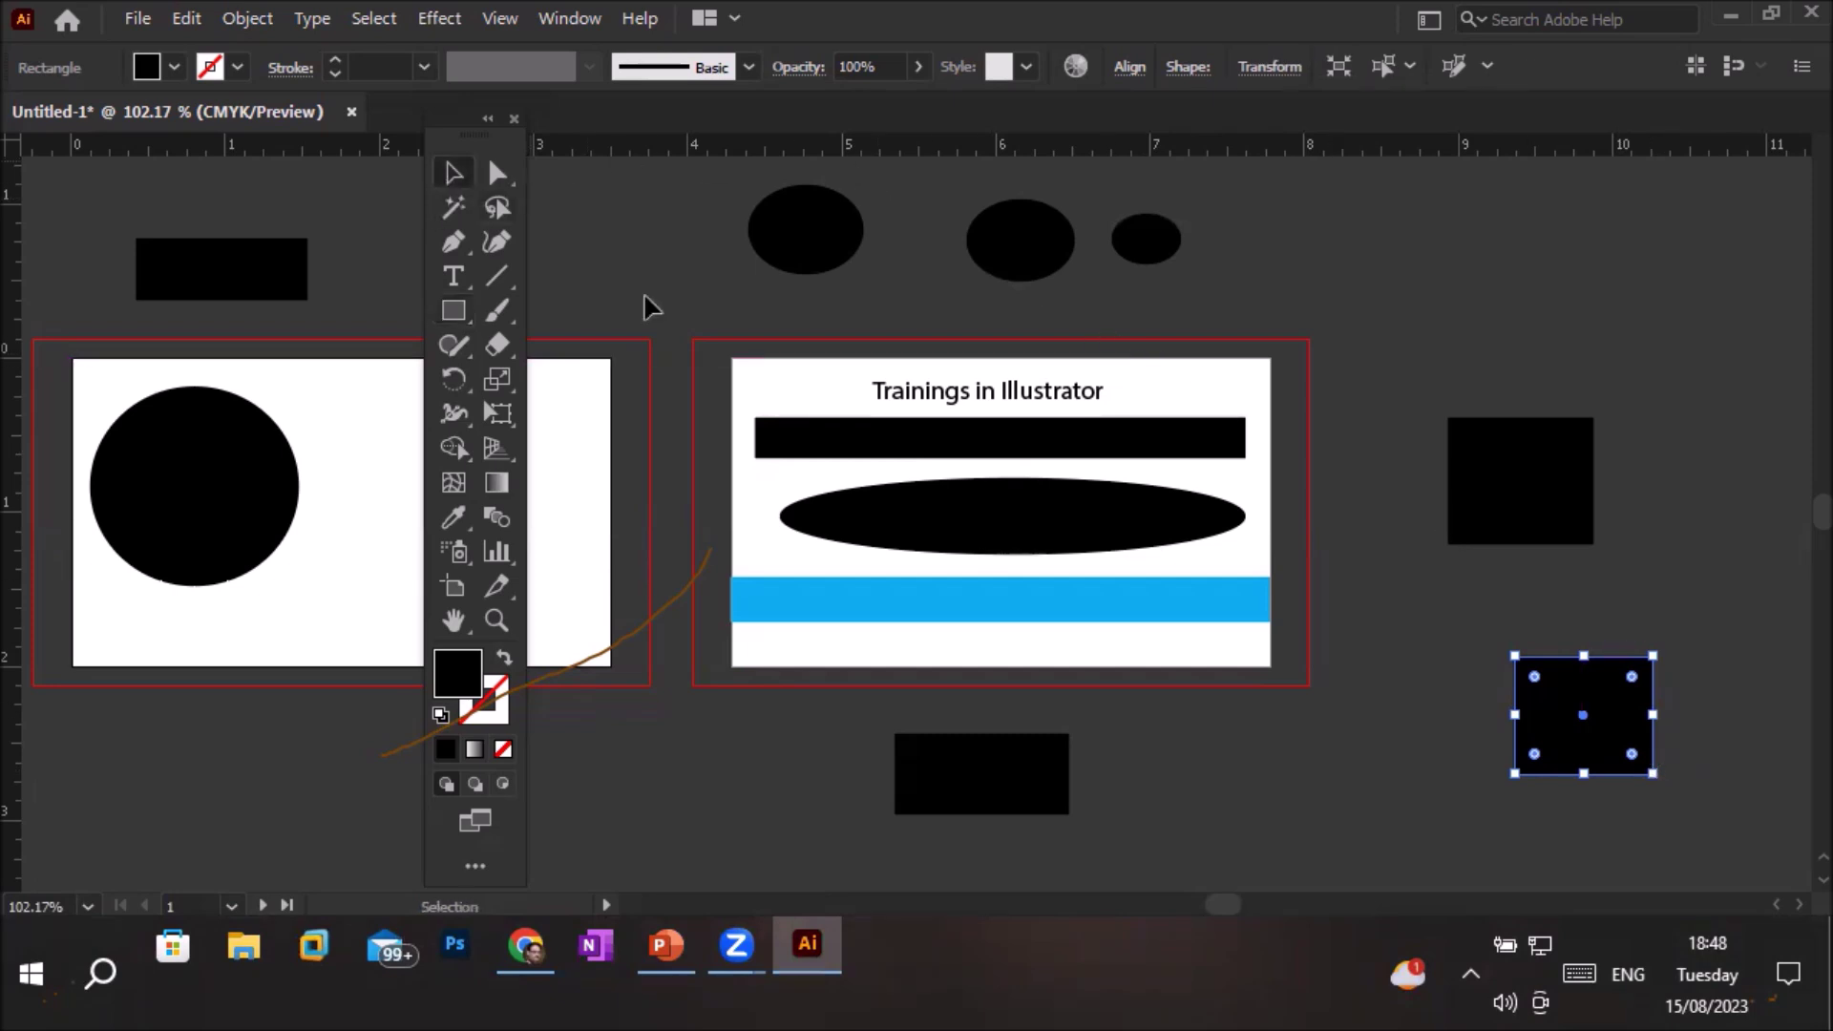
left_click_drag(868, 455, 936, 449)
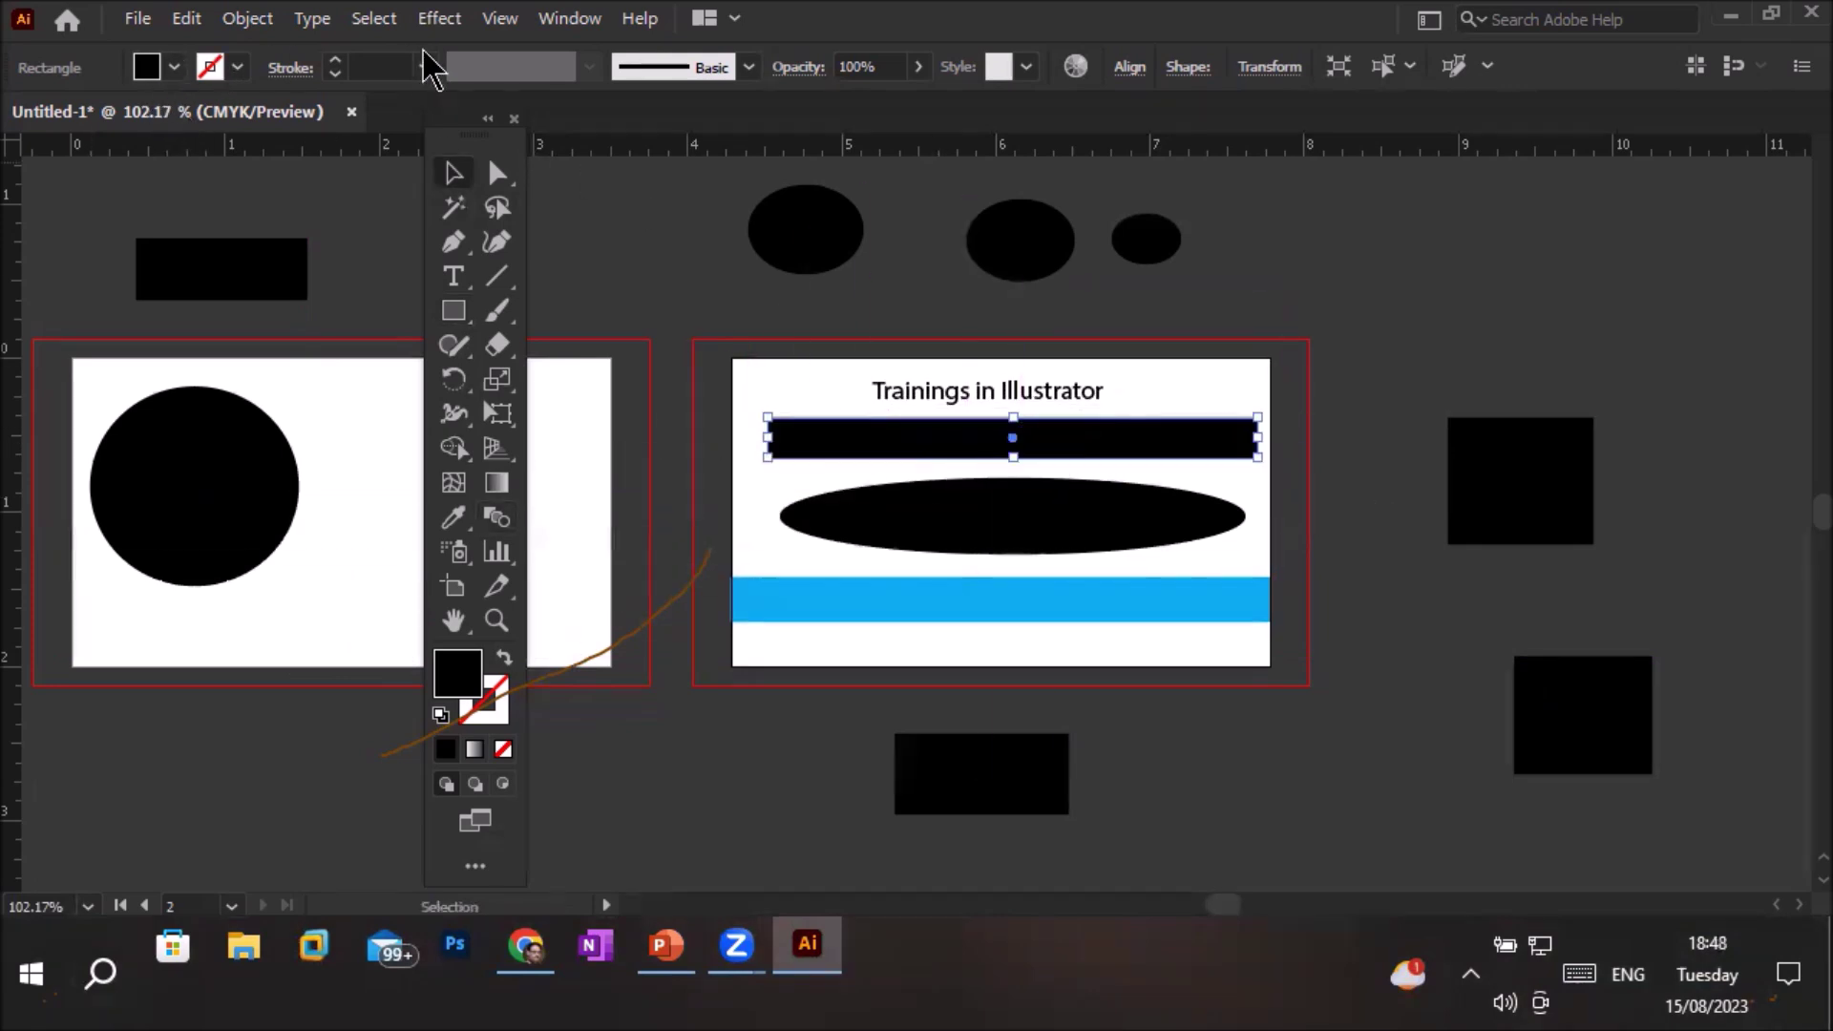
left_click(174, 67)
left_click(160, 117)
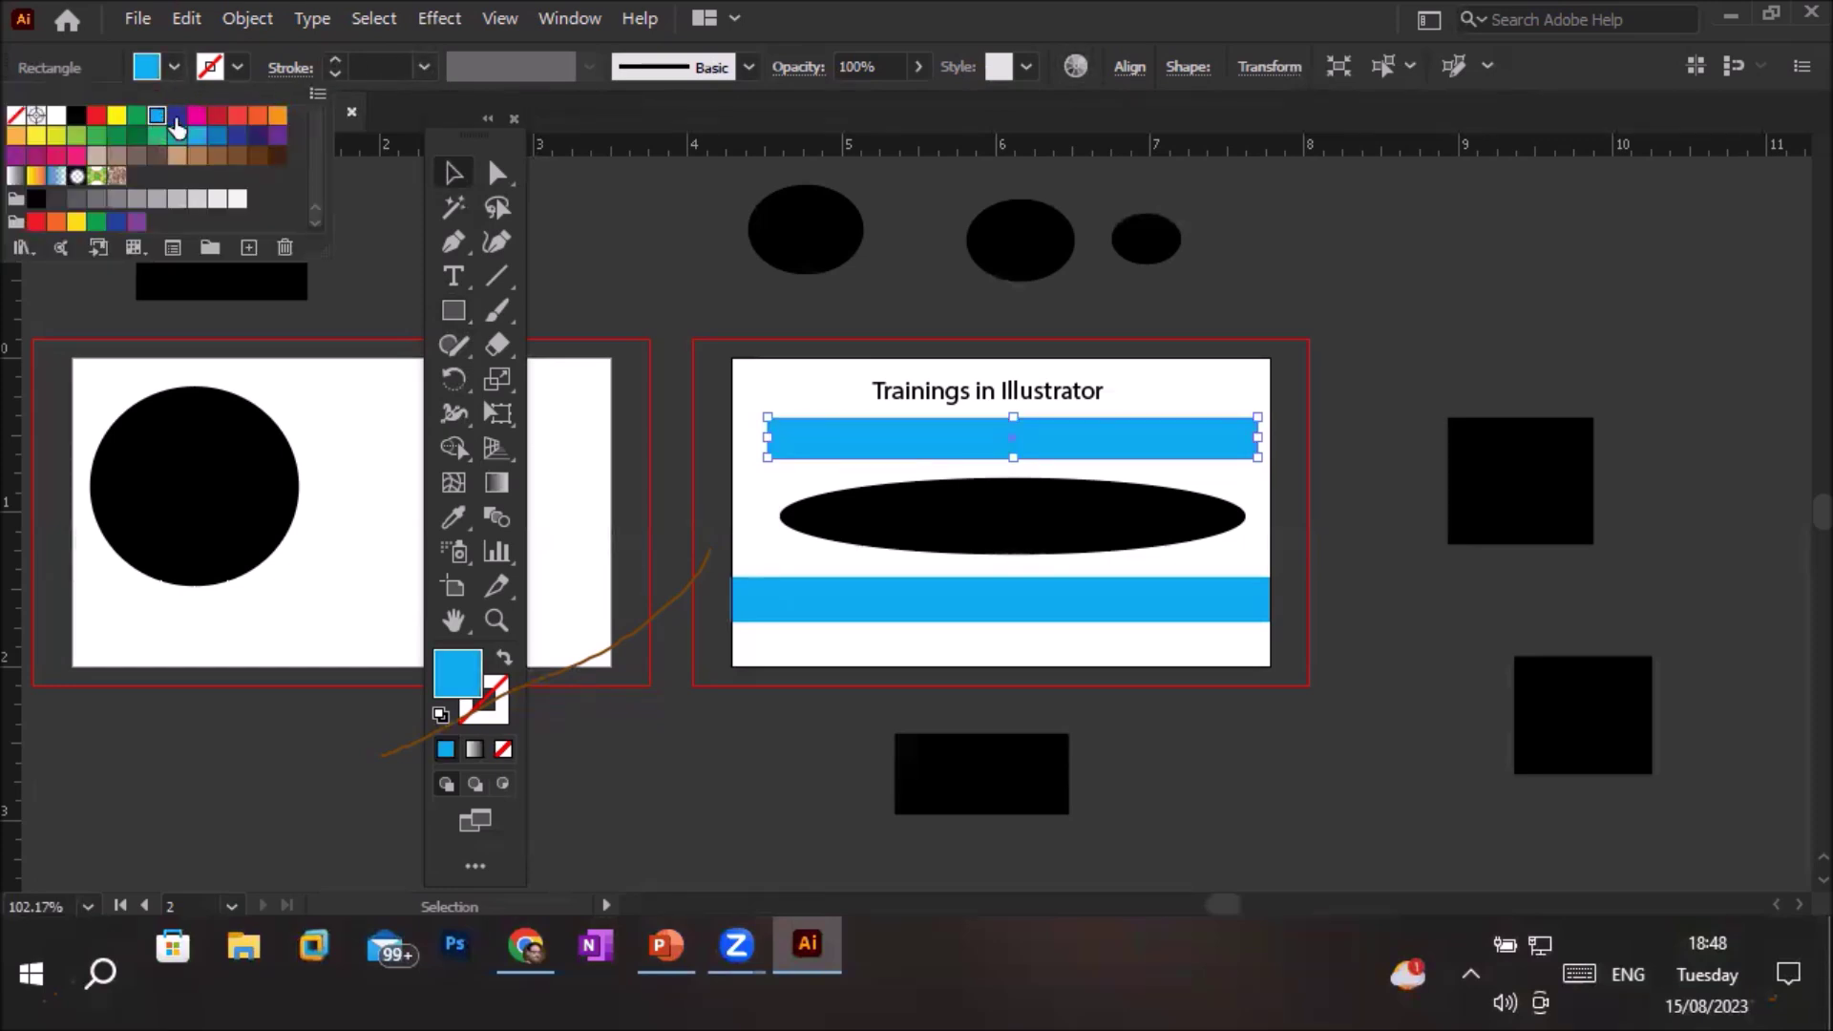
left_click(200, 115)
left_click(218, 116)
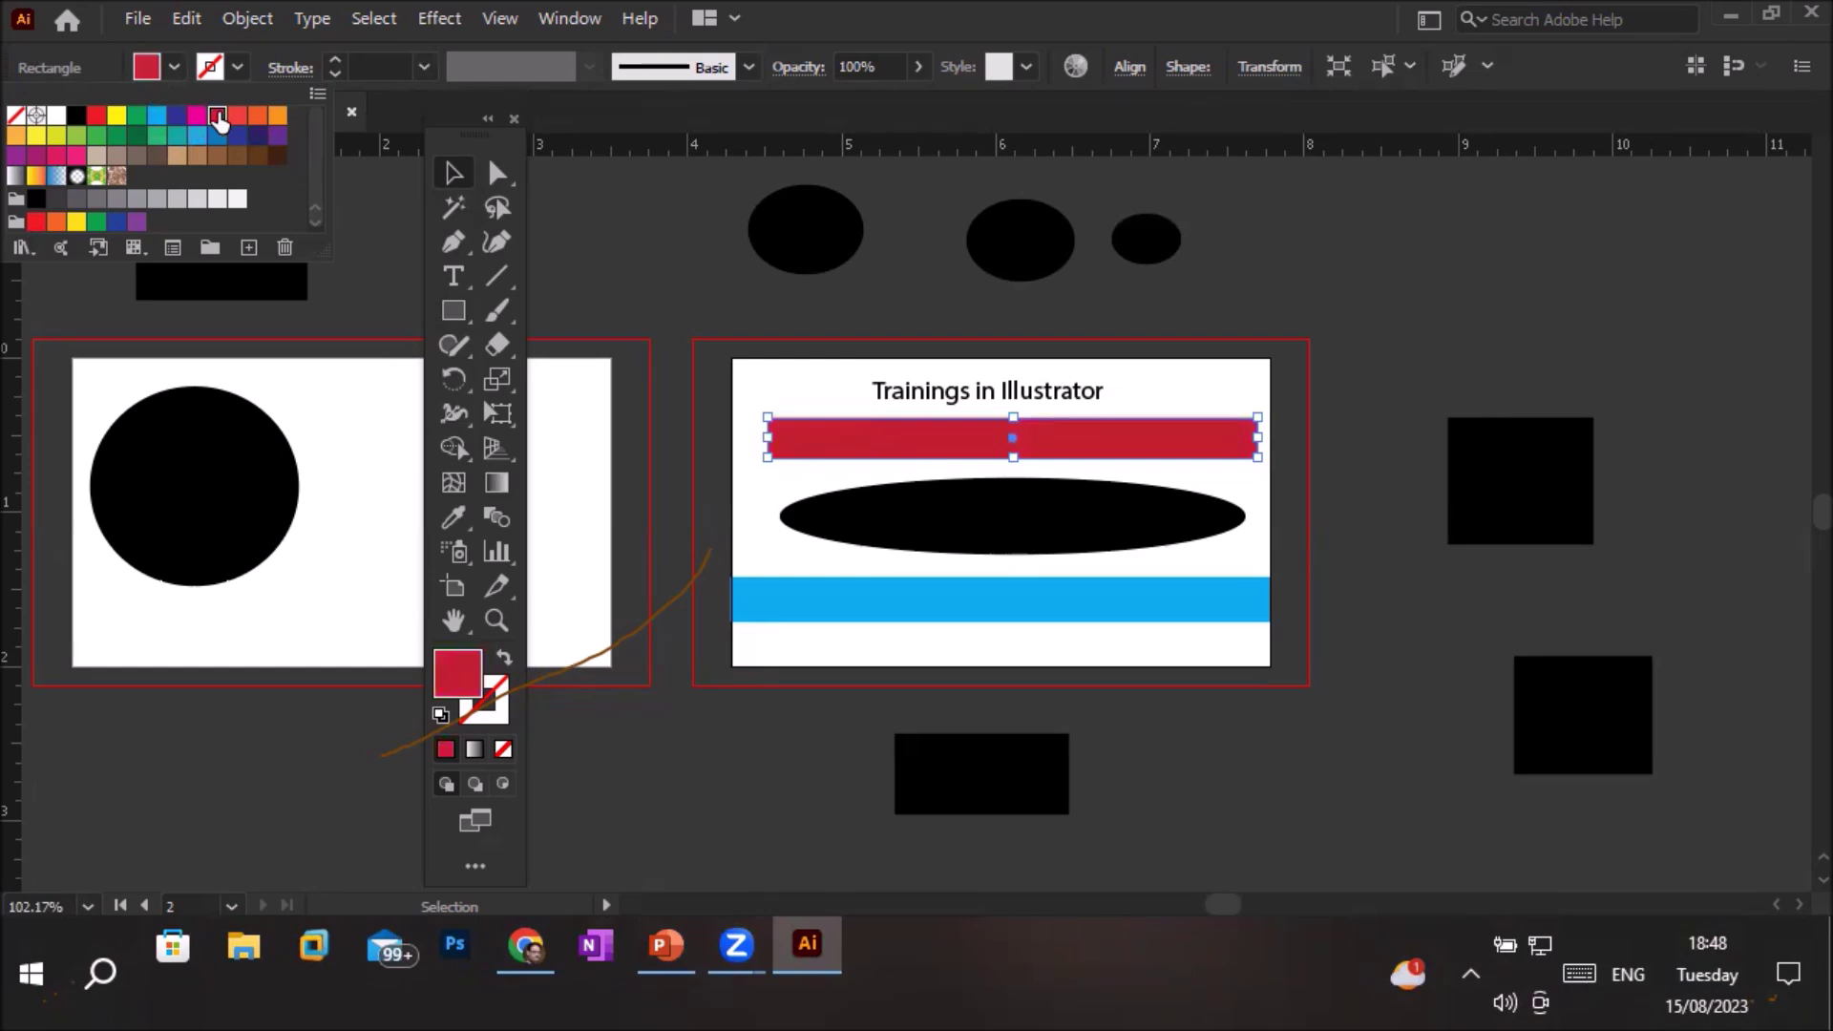
left_click(942, 523)
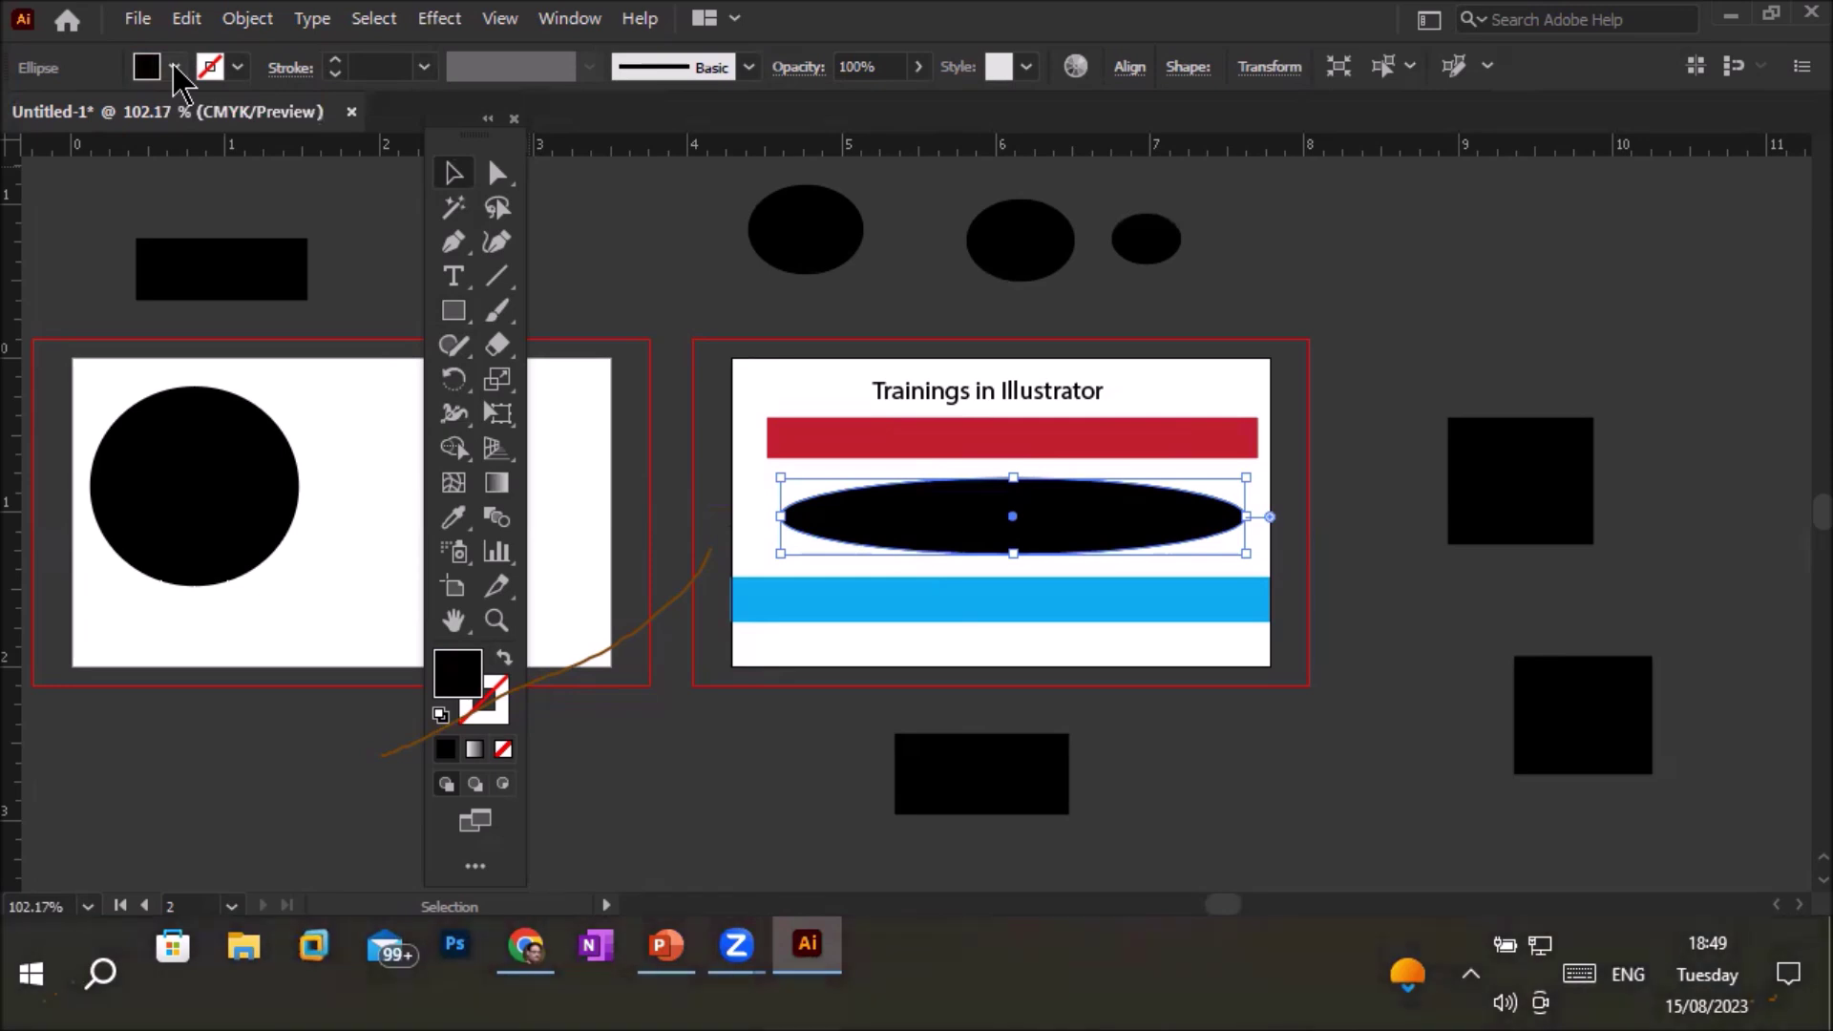
Hide the control strip, then open the ellipse's Properties panel and dock it at right
left_click(571, 19)
left_click(754, 197)
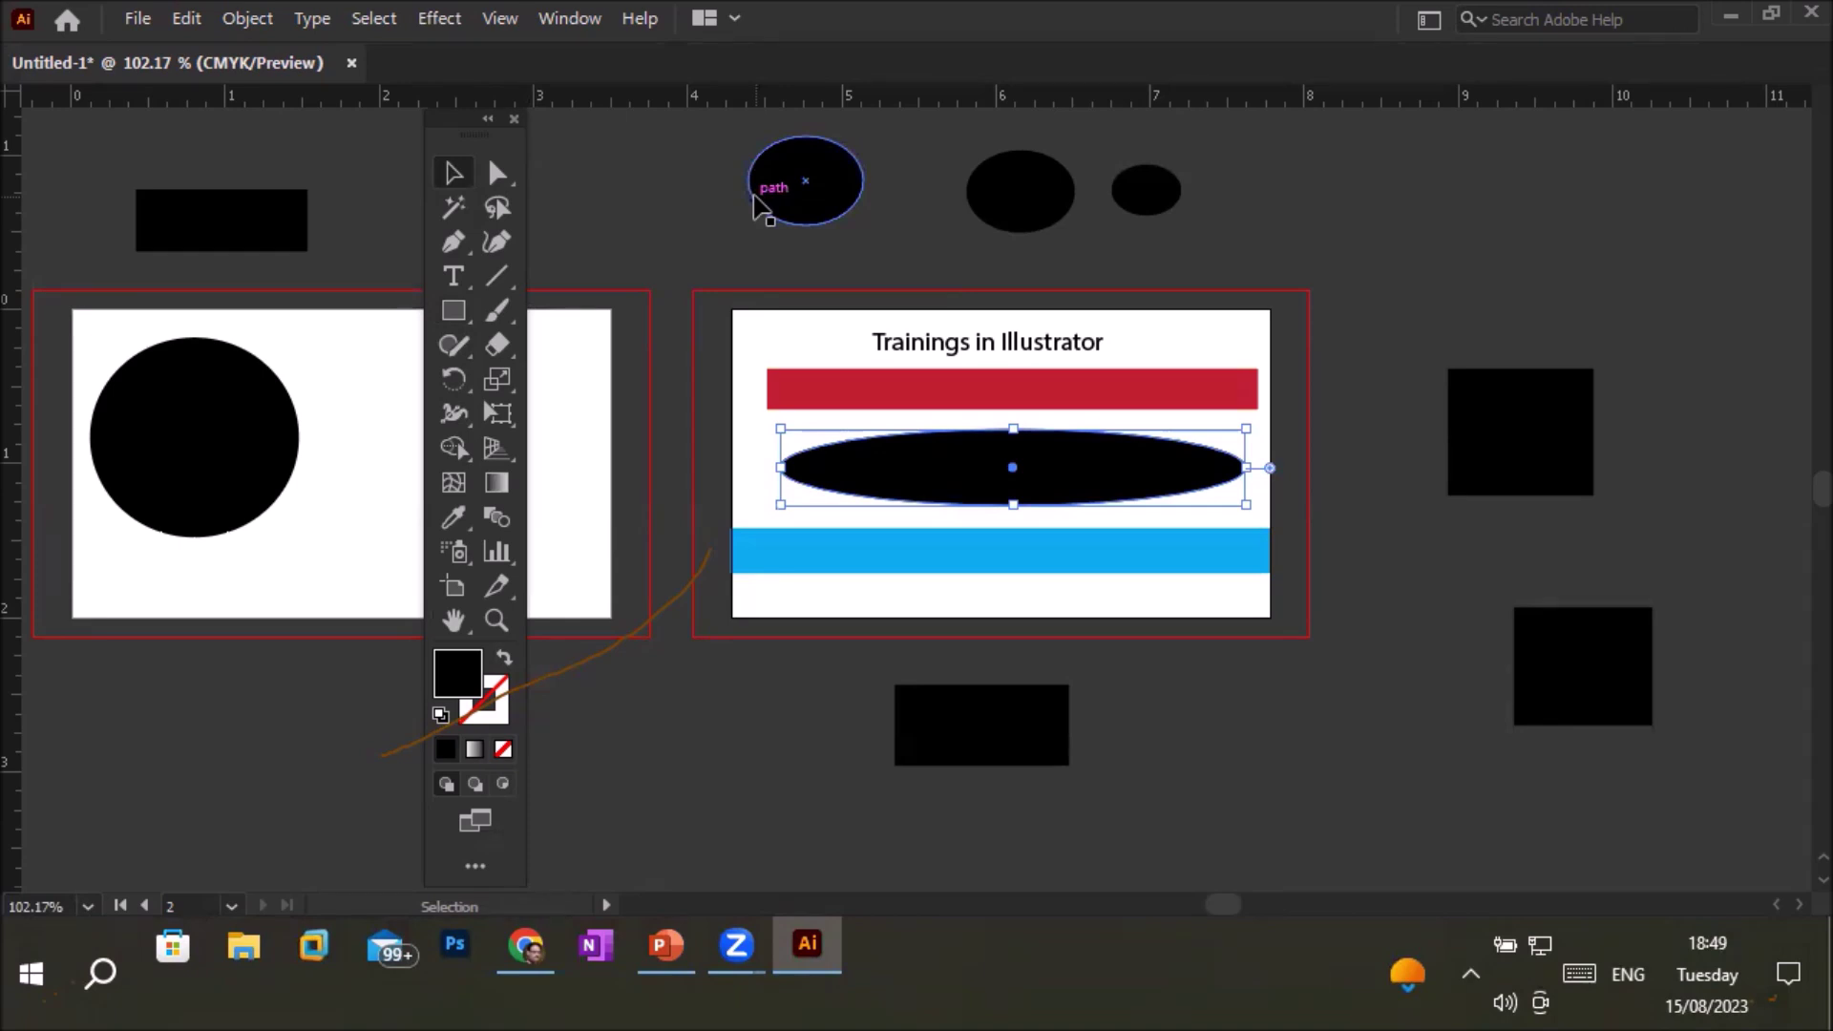
left_click(590, 33)
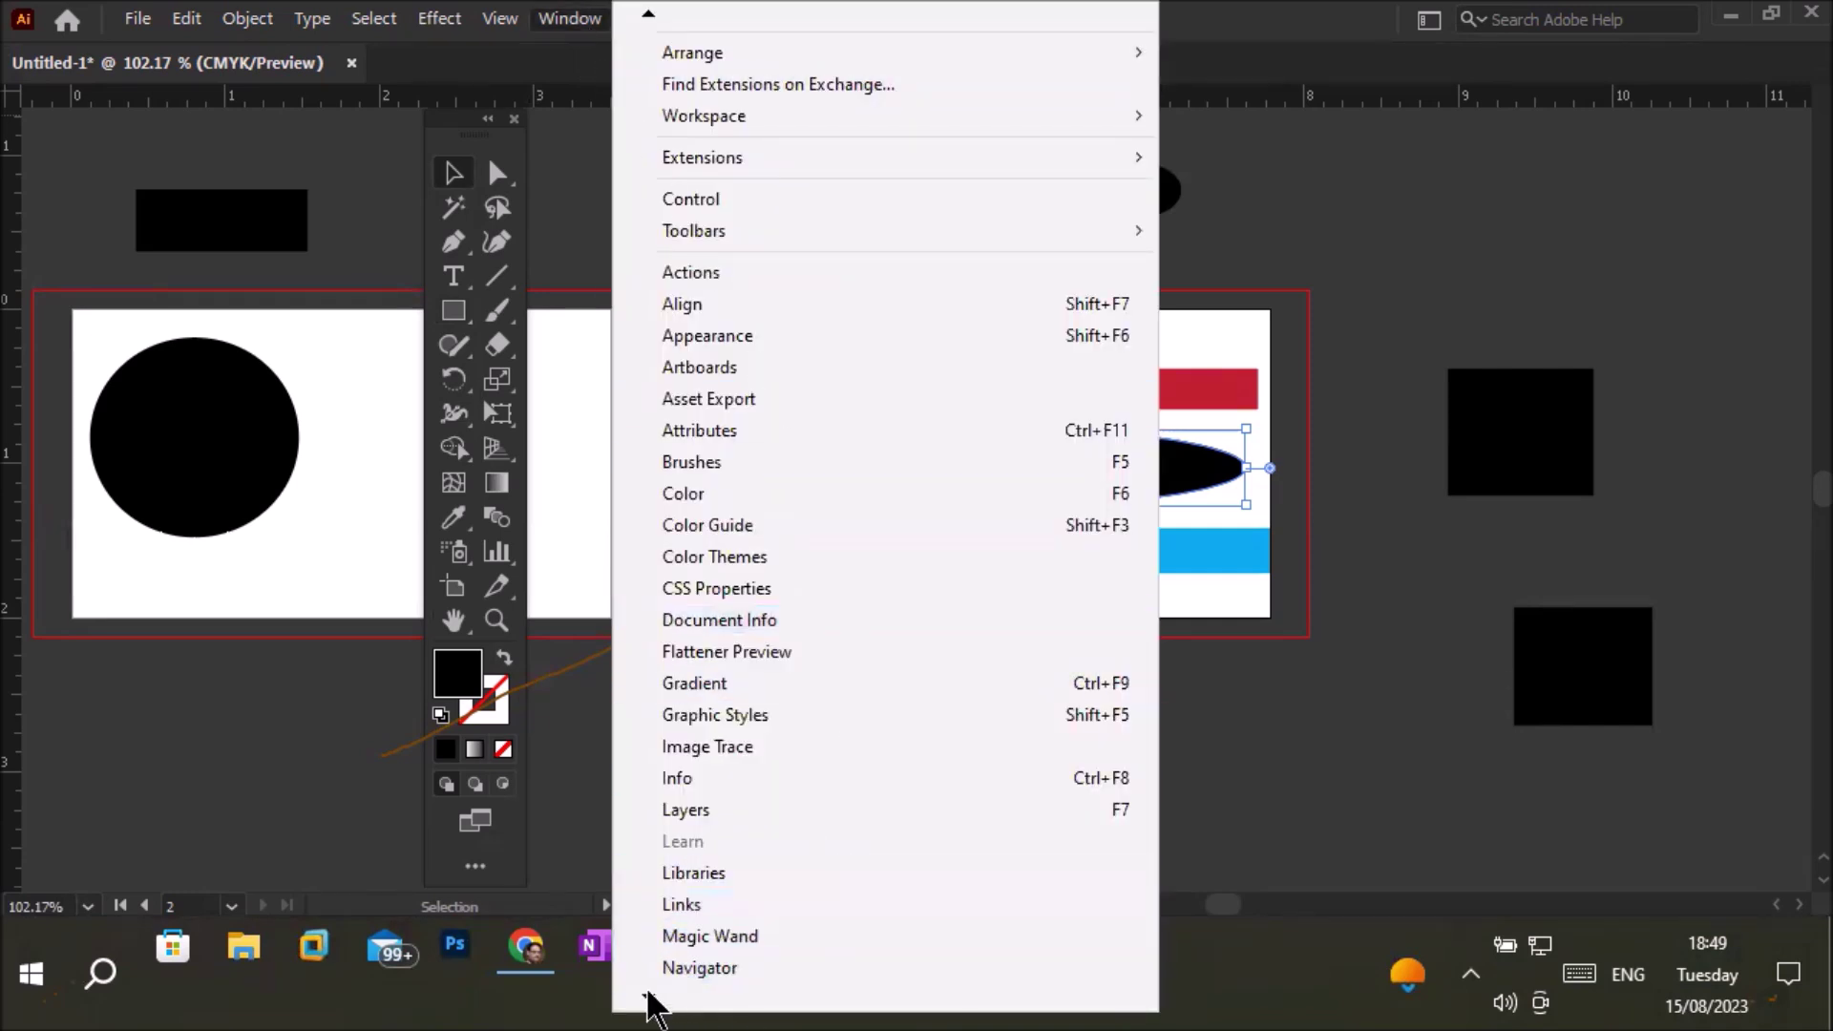
mouse_move(649, 1000)
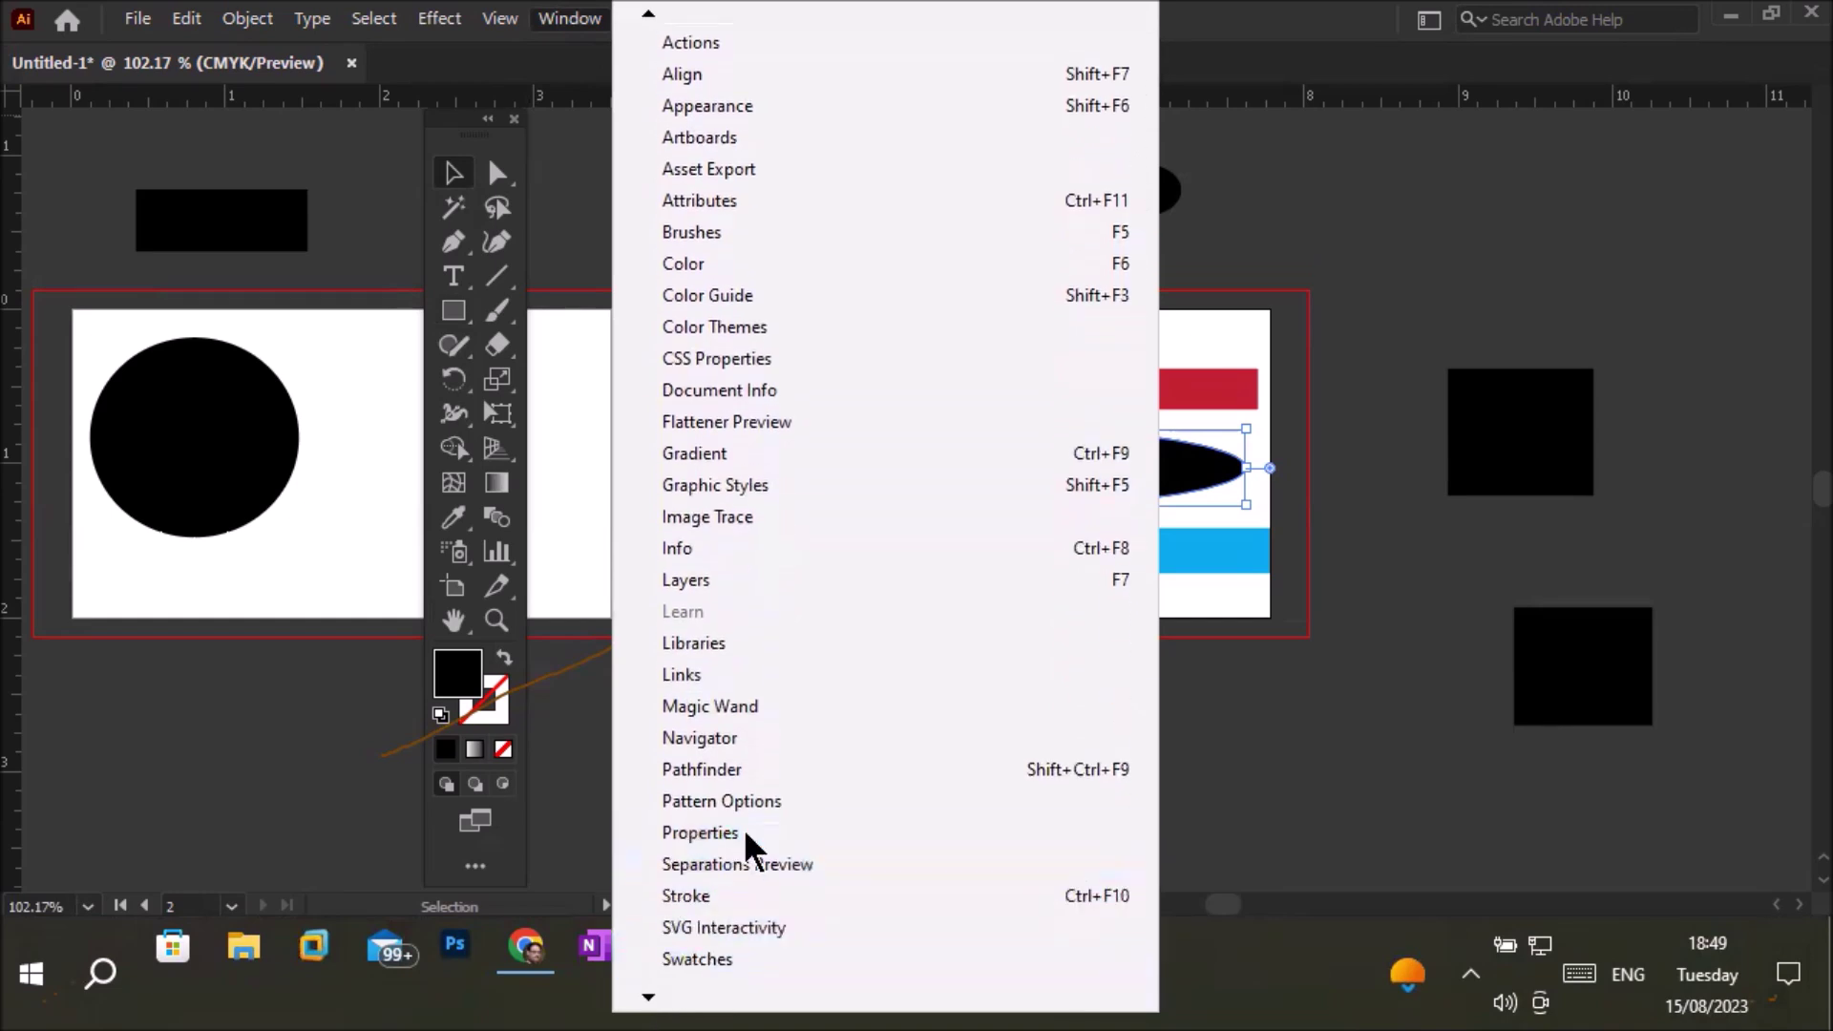
left_click(745, 833)
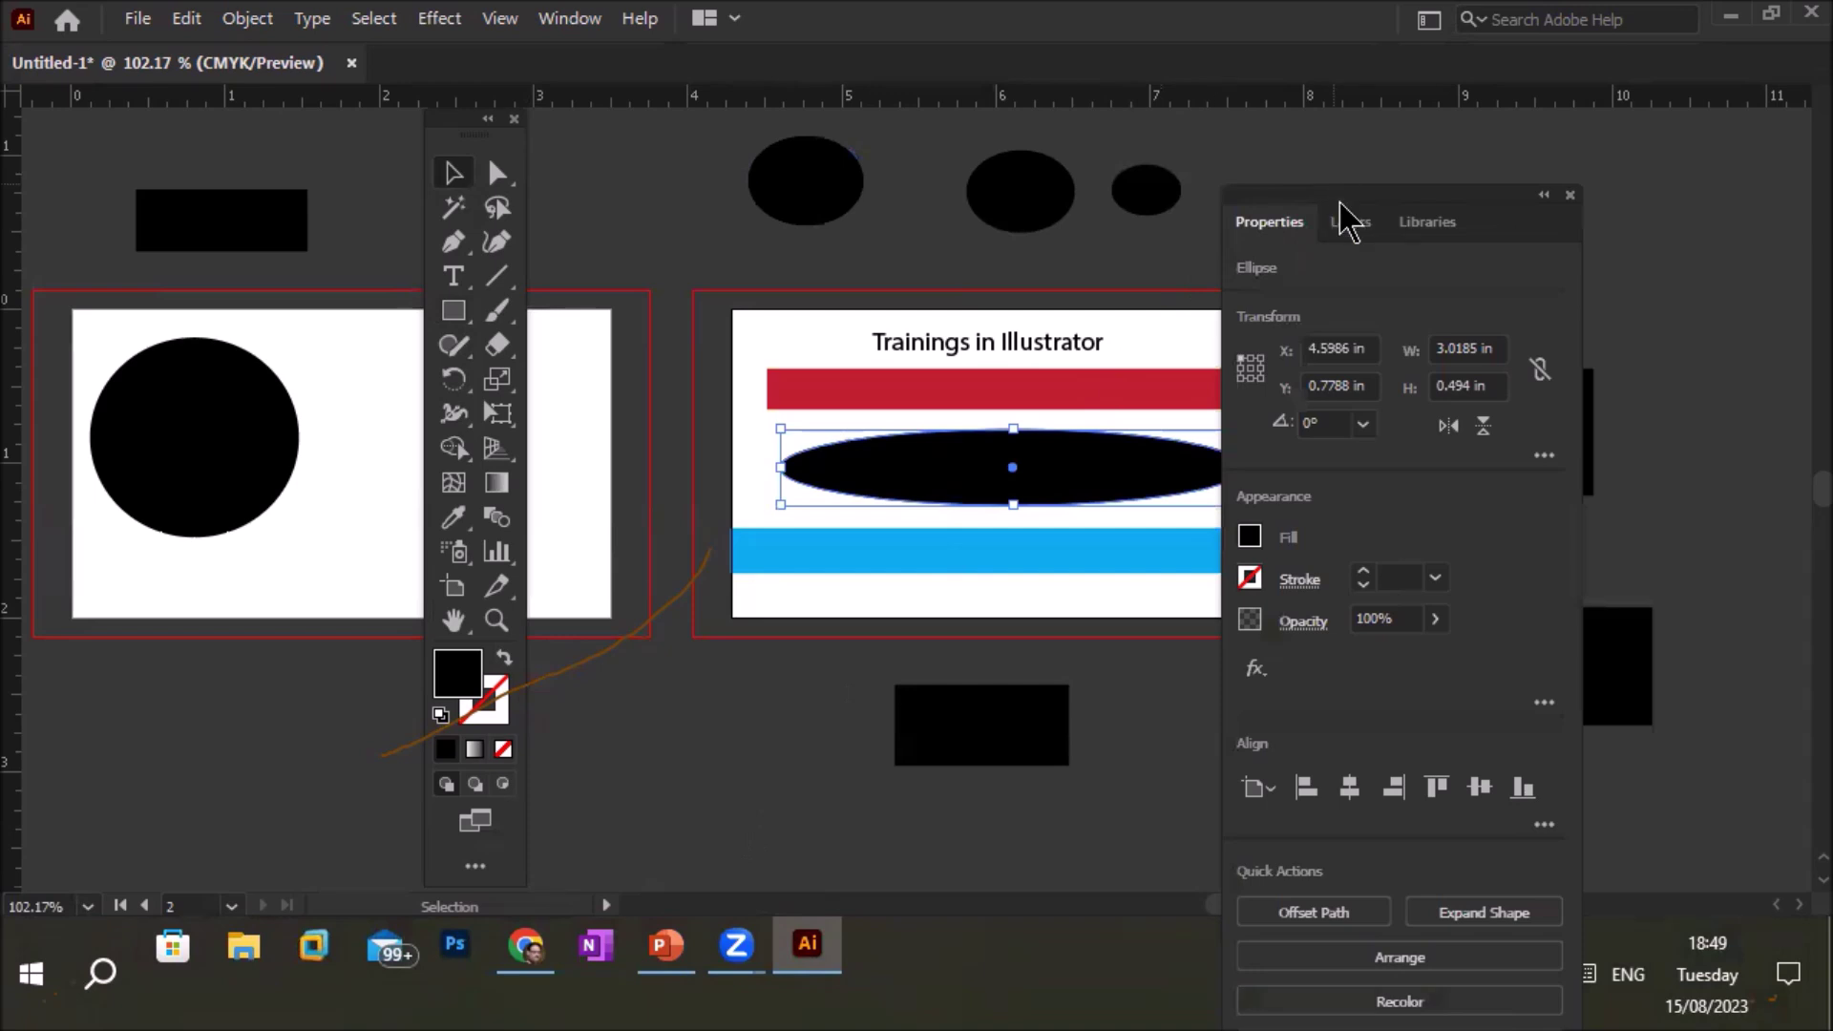
left_click_drag(1341, 219, 1526, 111)
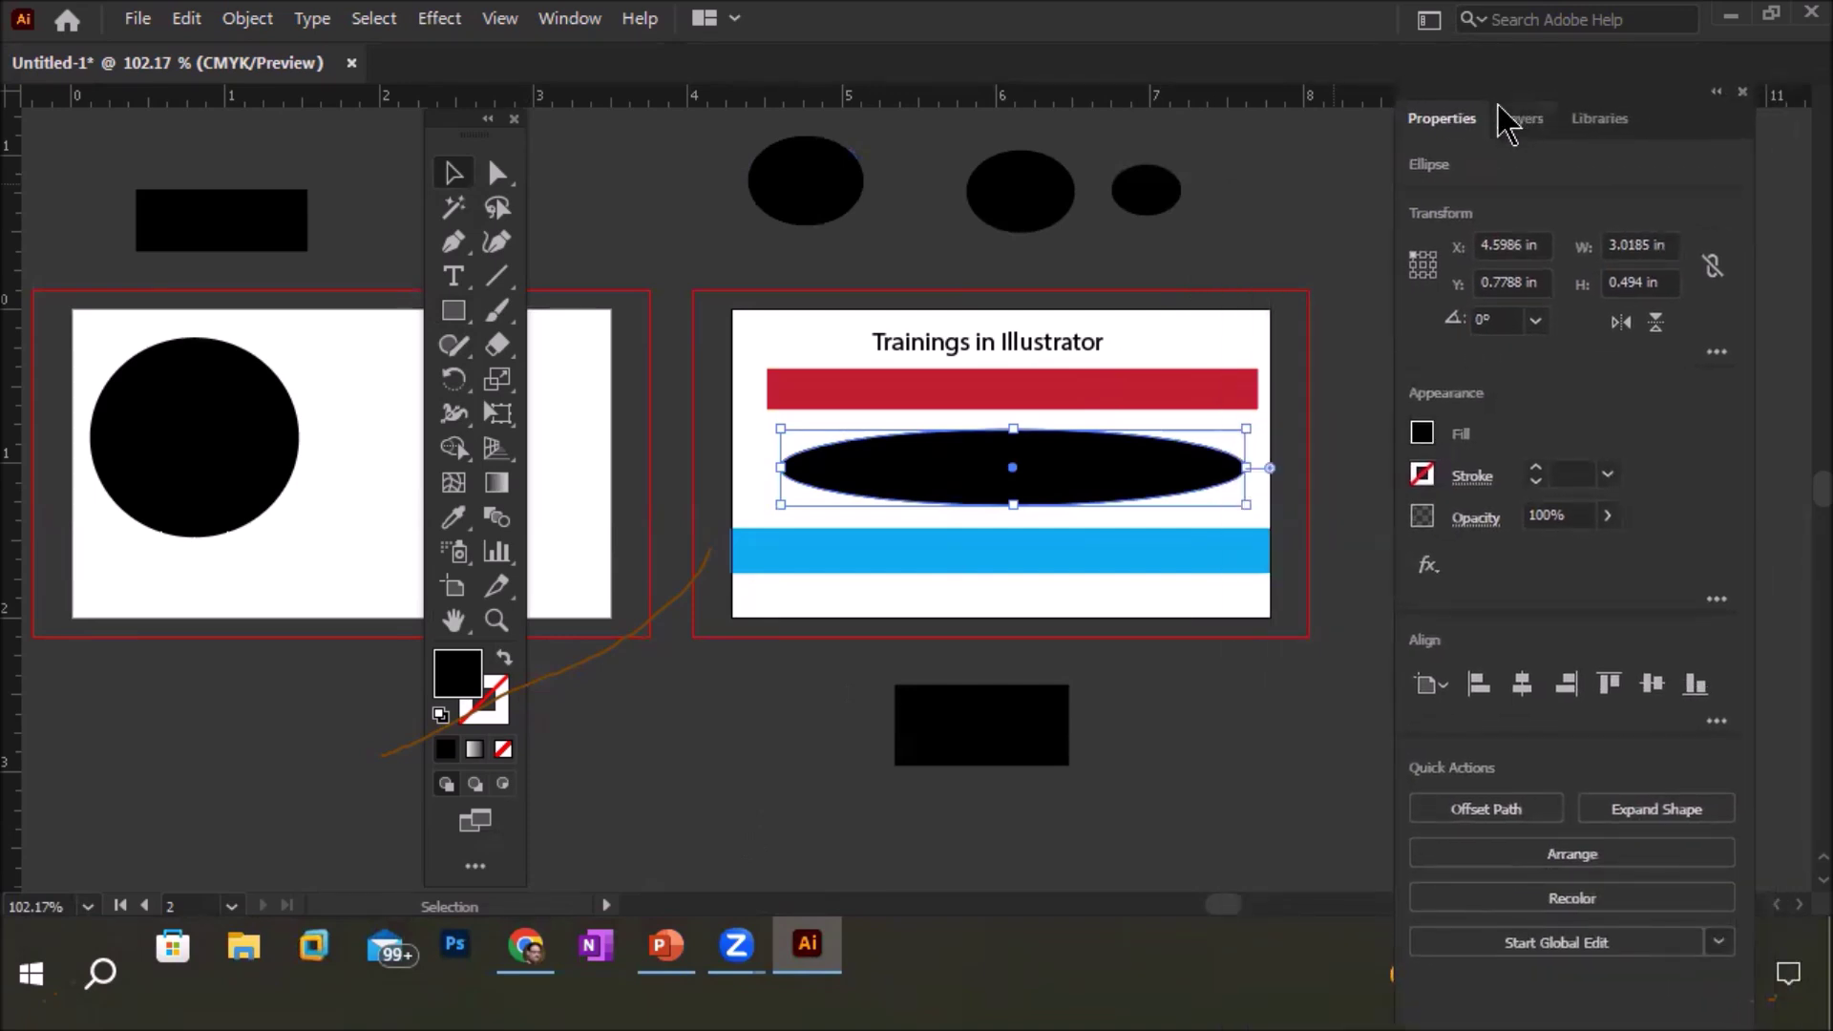
Fill the wide ellipse light tan from the Properties fill swatches, after trying orange-red and browns
left_click(1422, 435)
left_click(1421, 435)
left_click(1422, 435)
left_click(1333, 535)
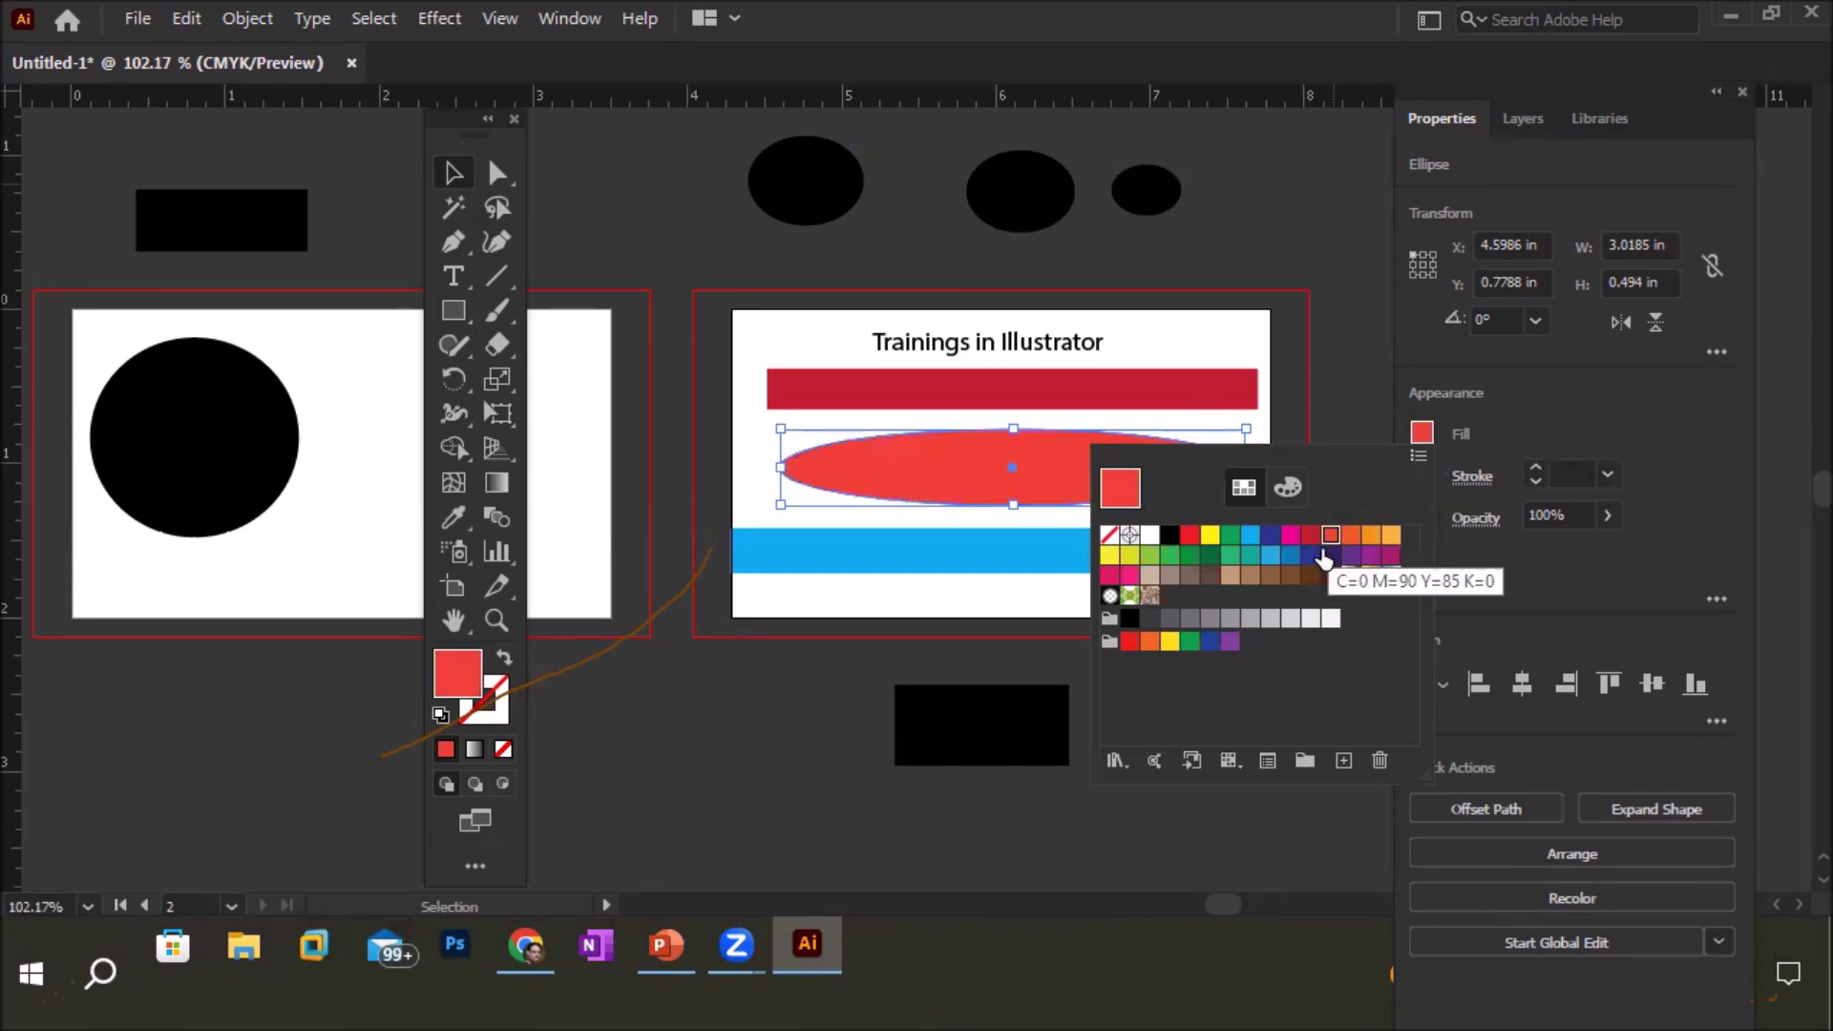
left_click(1310, 575)
left_click(1288, 576)
left_click(1251, 575)
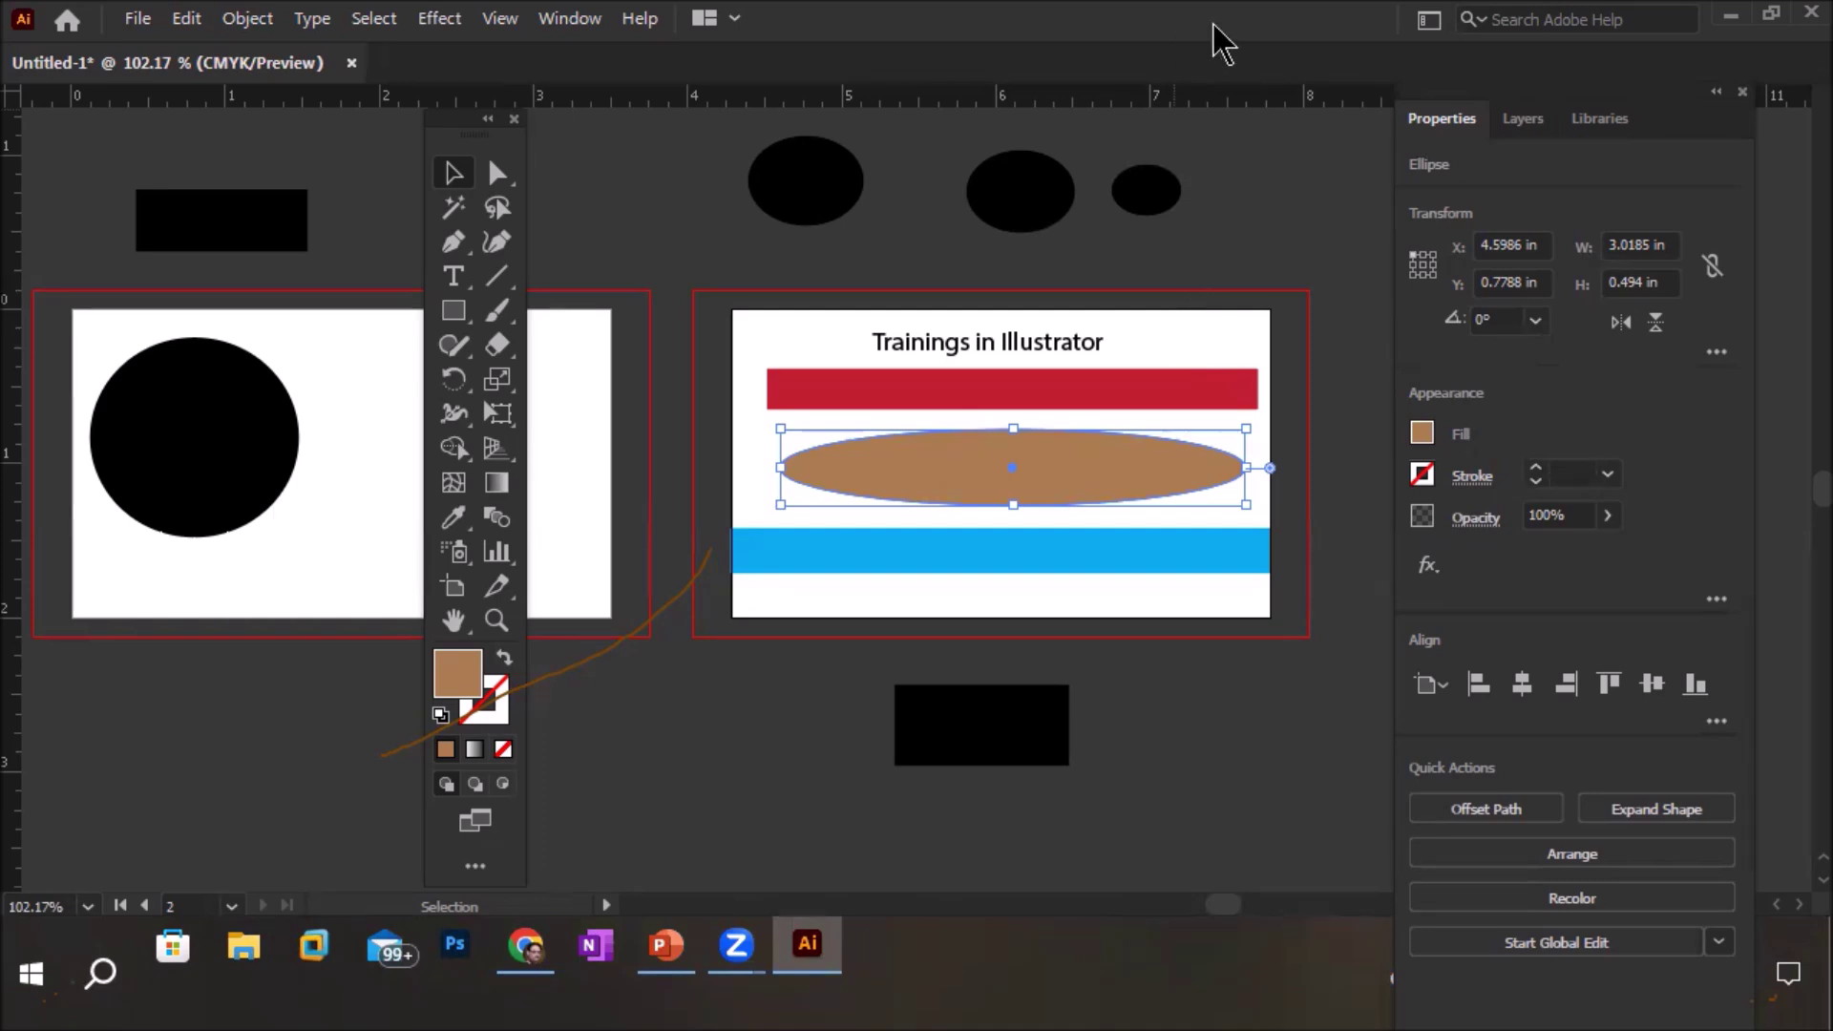
Expand Layer 1 in the Layers panel and enlarge the list to show every object
left_click(1522, 120)
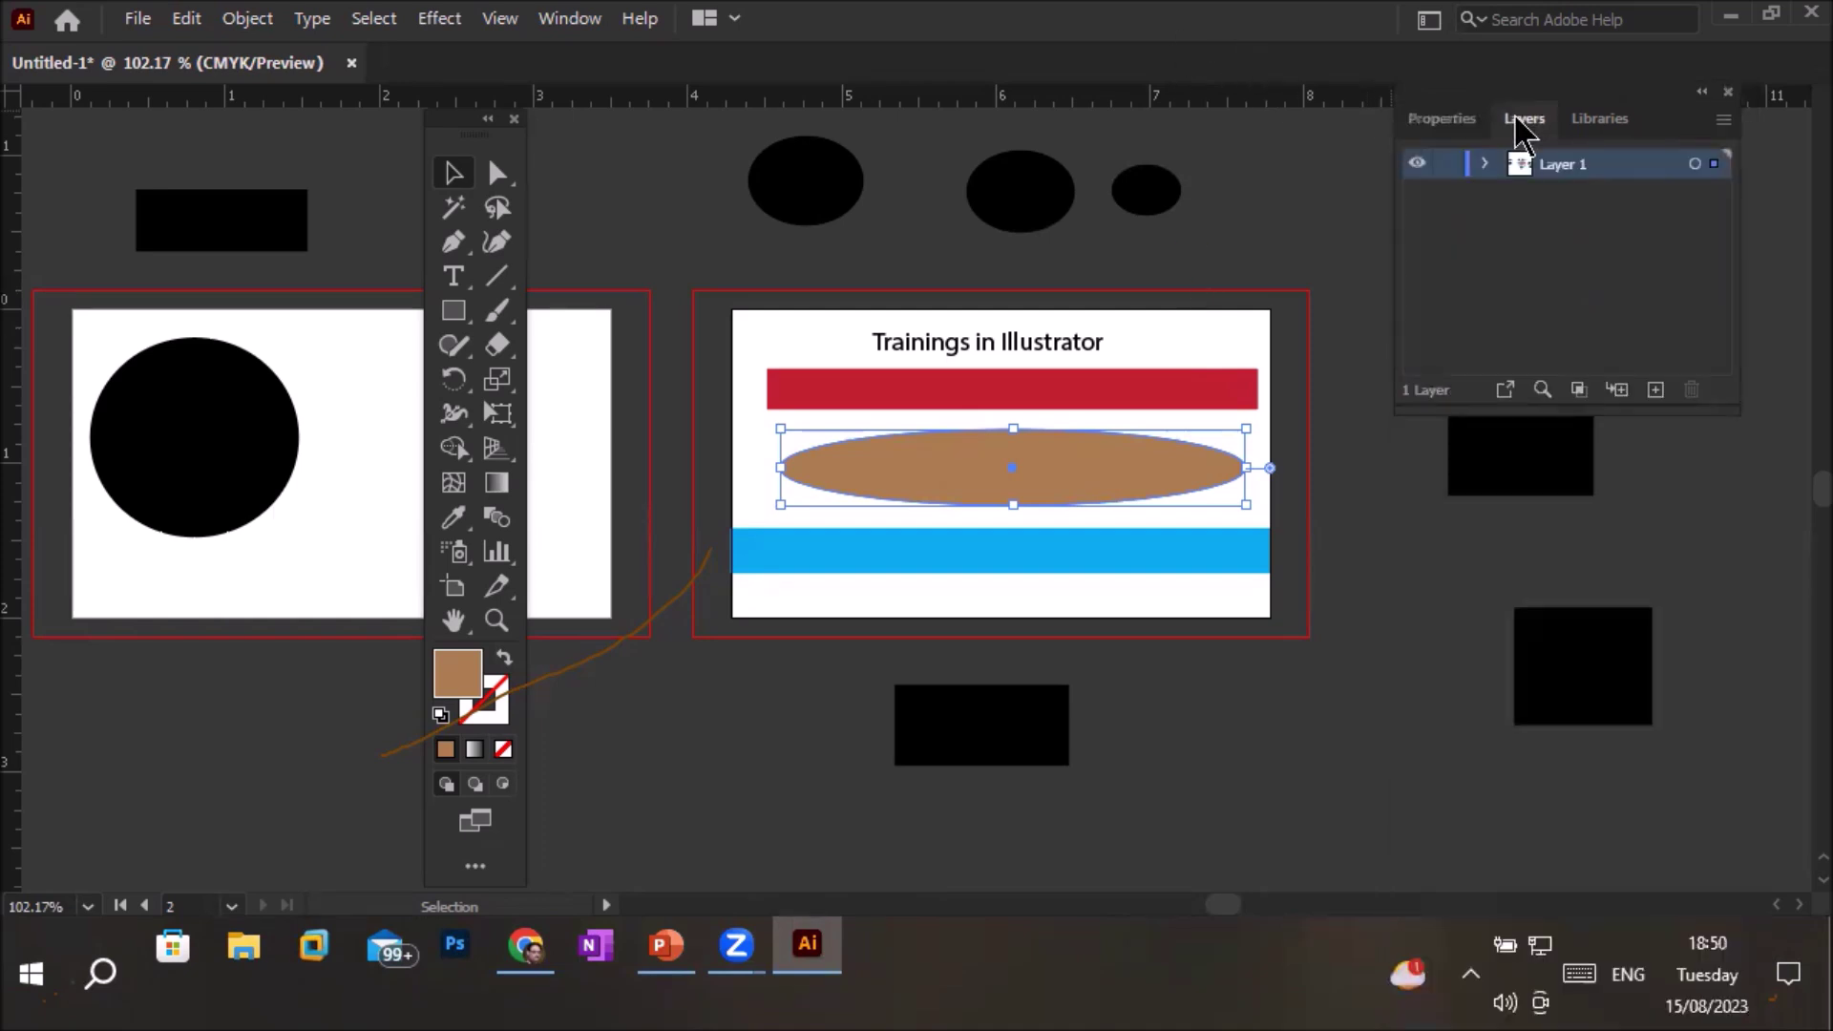
left_click(1484, 165)
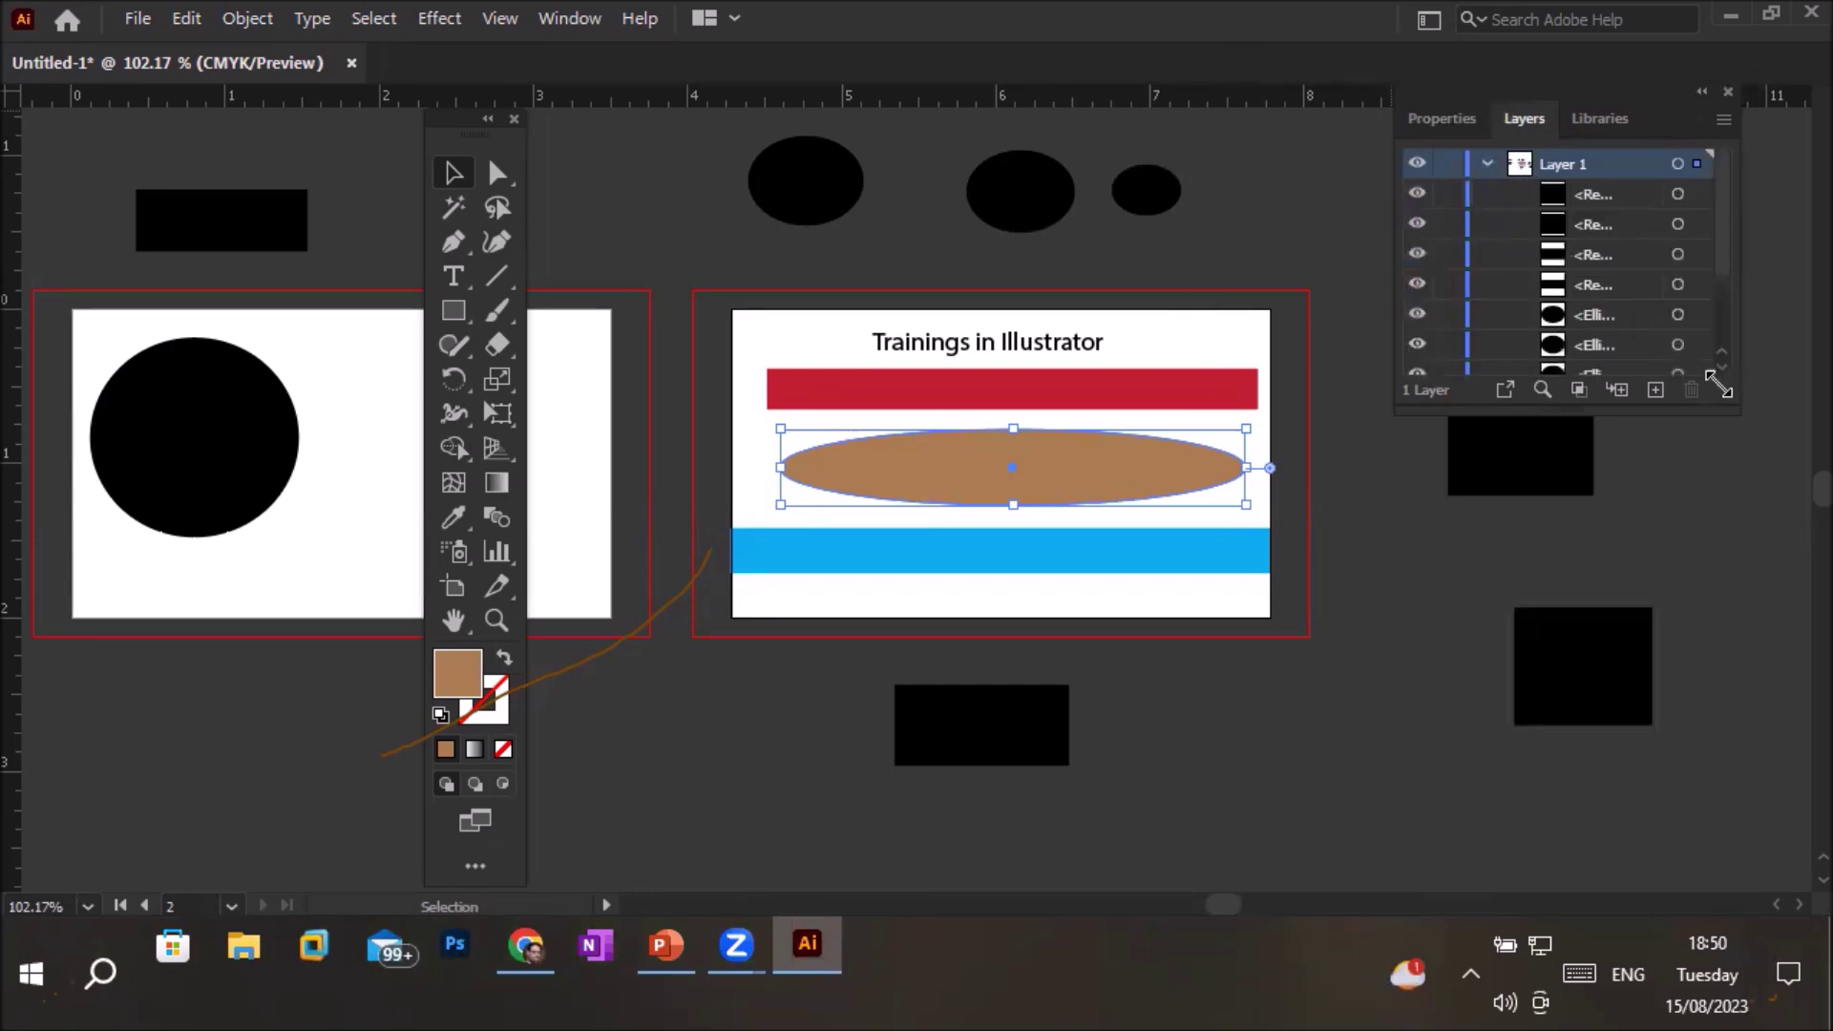
left_click_drag(1561, 413, 1581, 816)
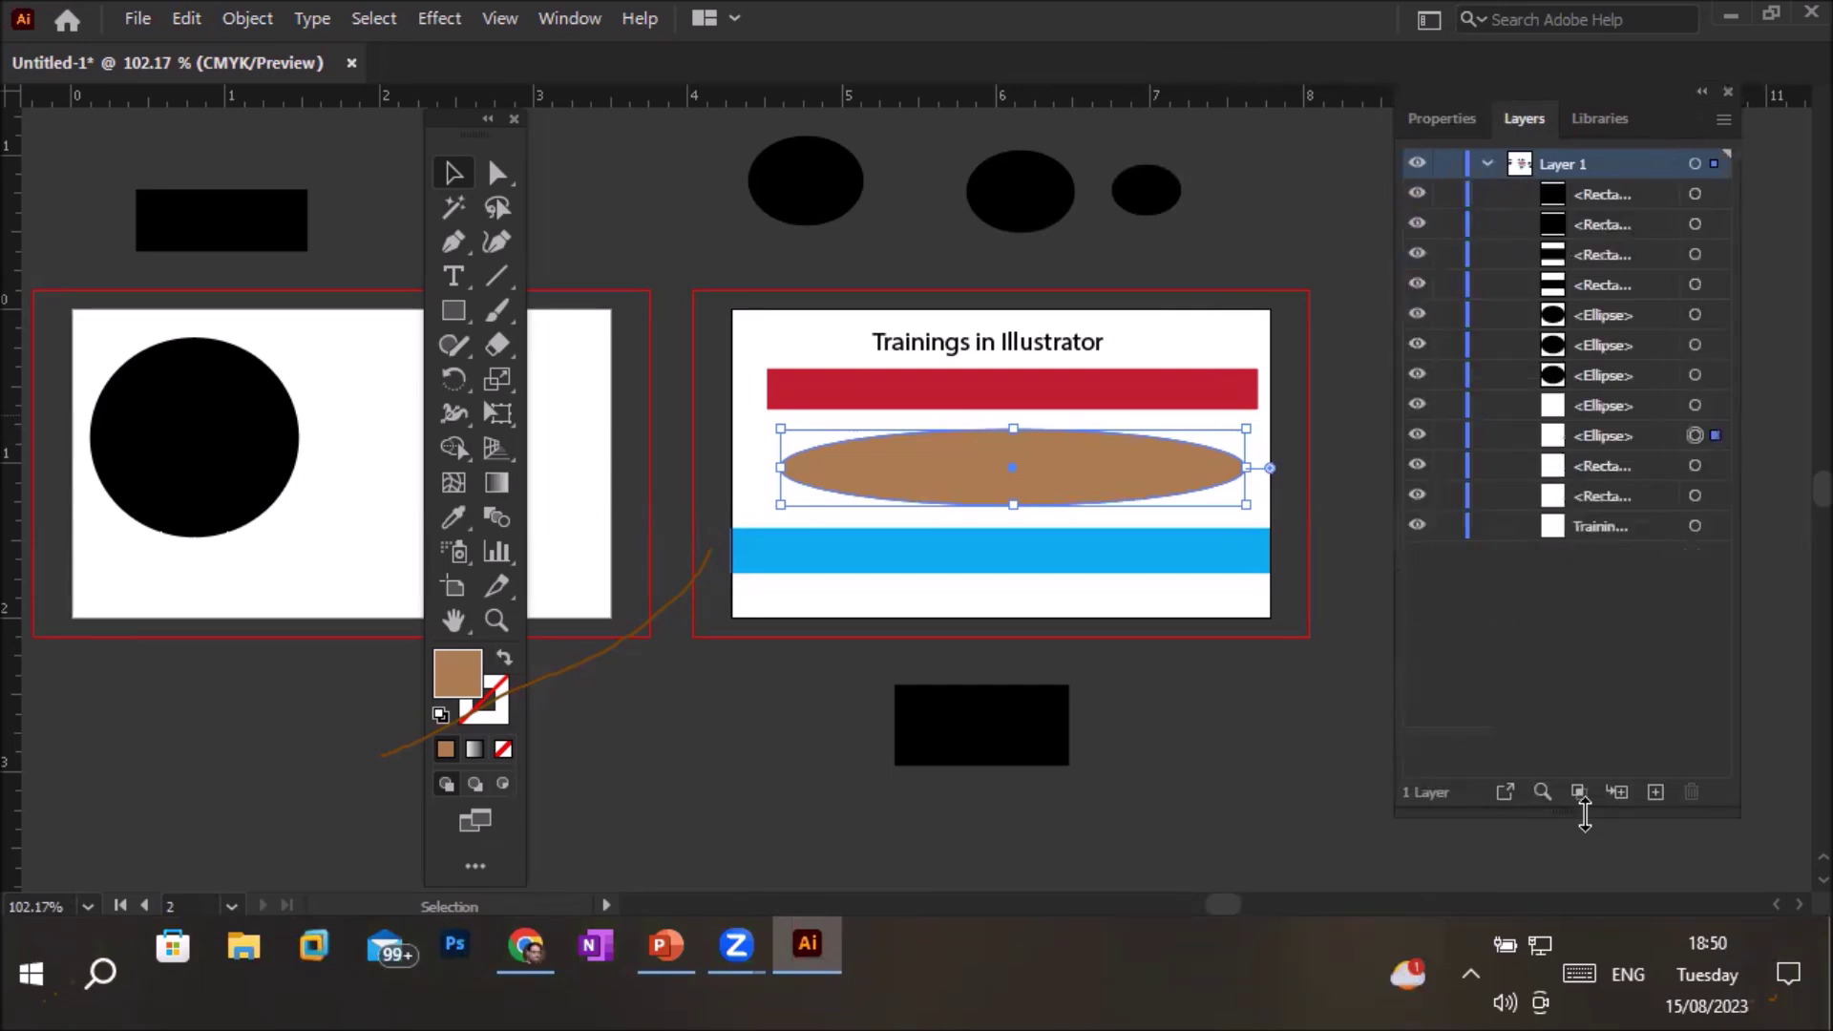
Select each Layer 1 object in turn, ending on the 'Trainings in Illustrator' title's text properties
left_click(1590, 201)
left_click(1589, 225)
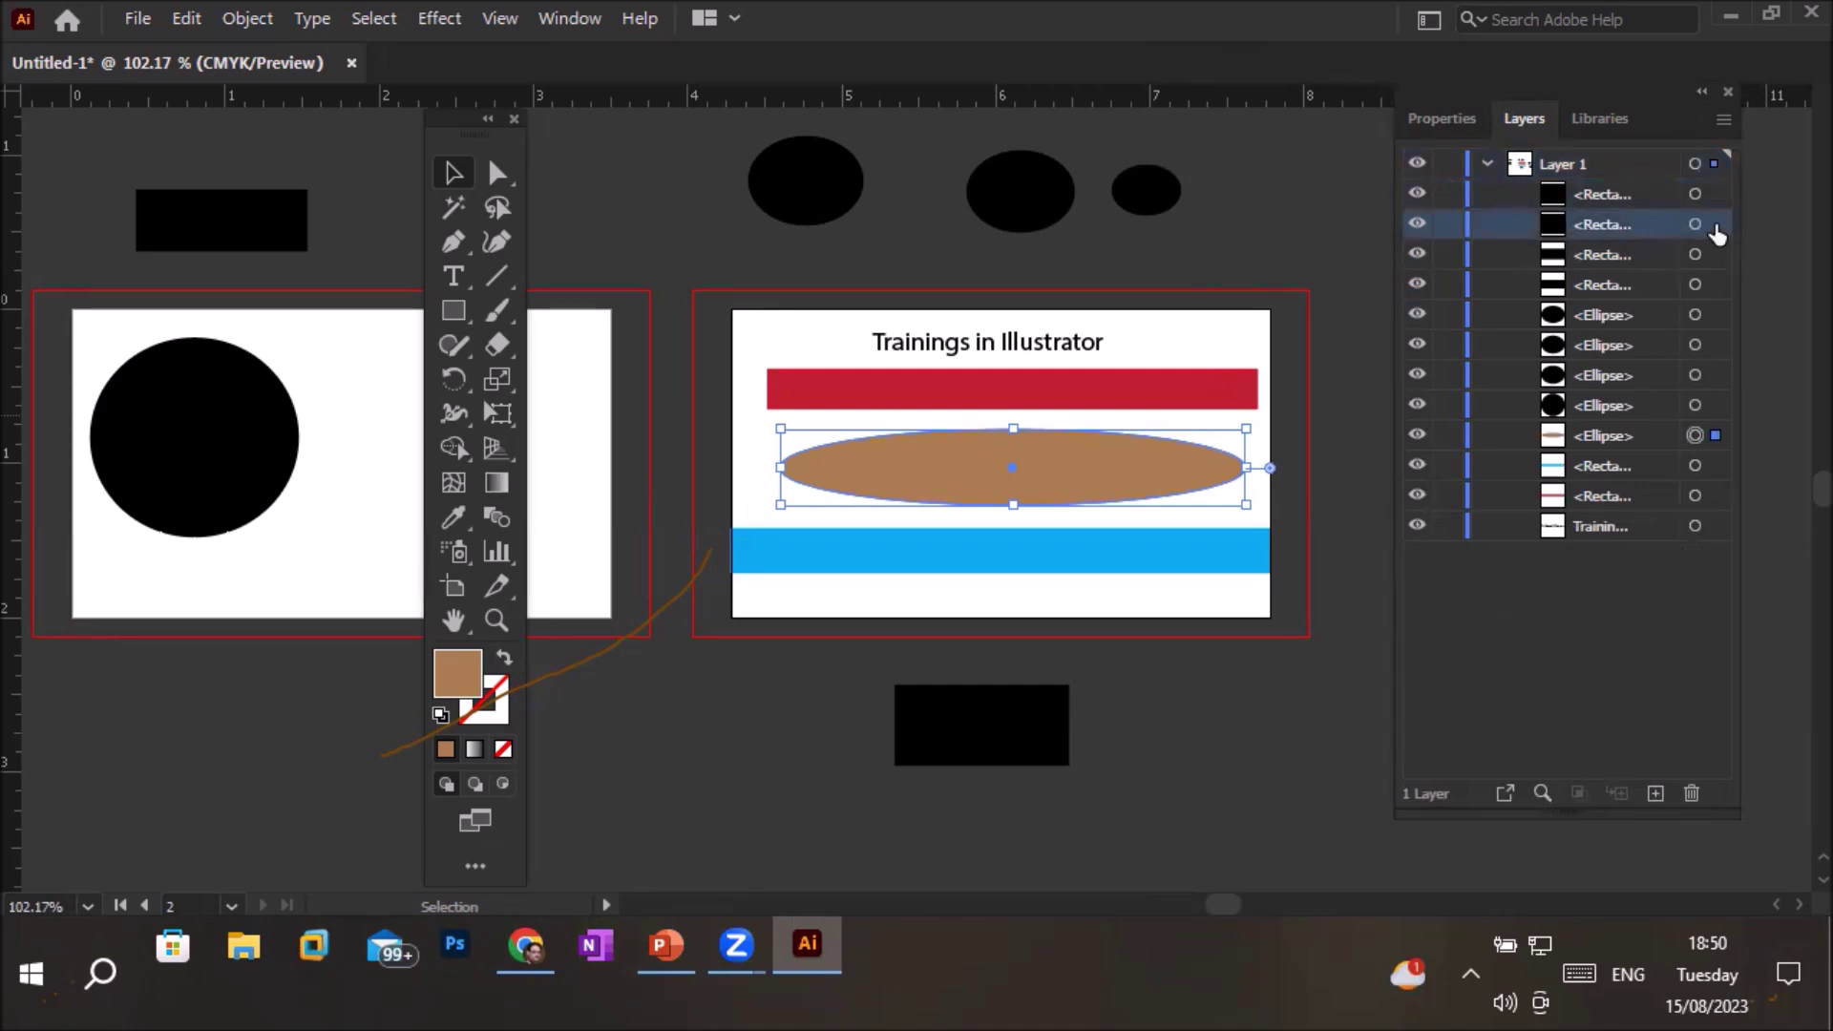
left_click(1716, 254)
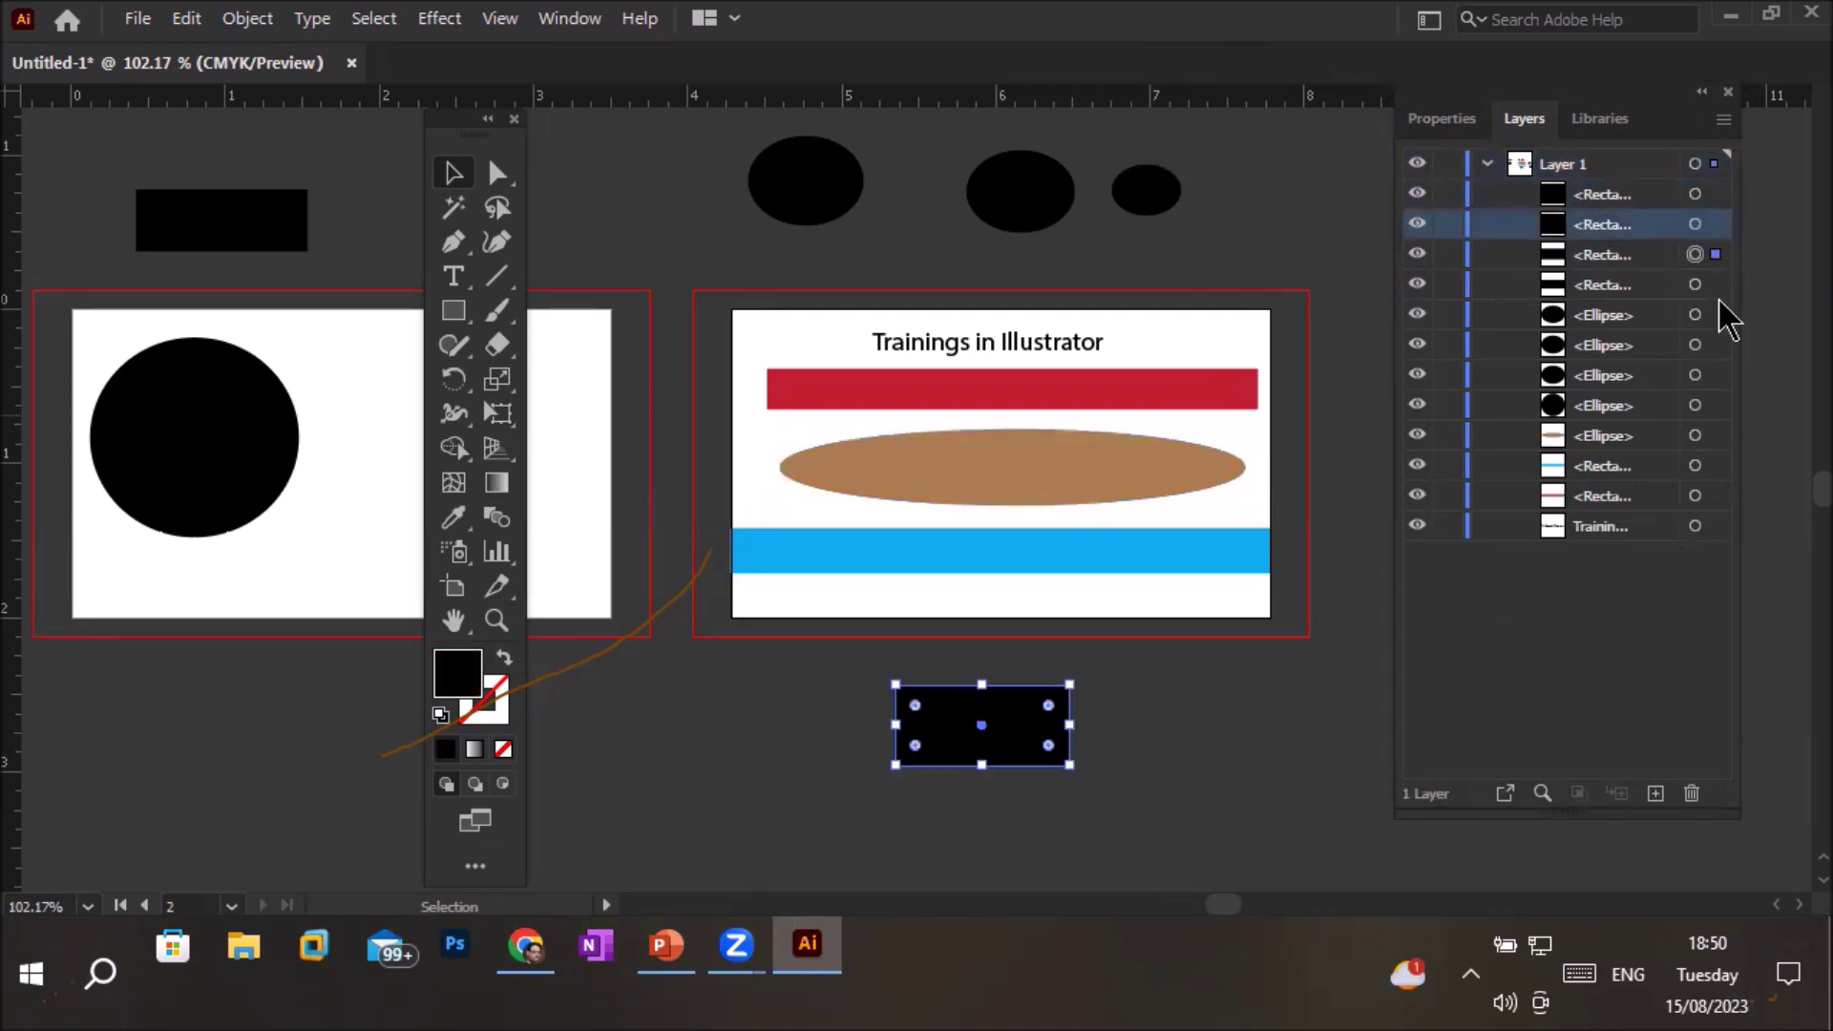
left_click(1715, 284)
left_click(1716, 315)
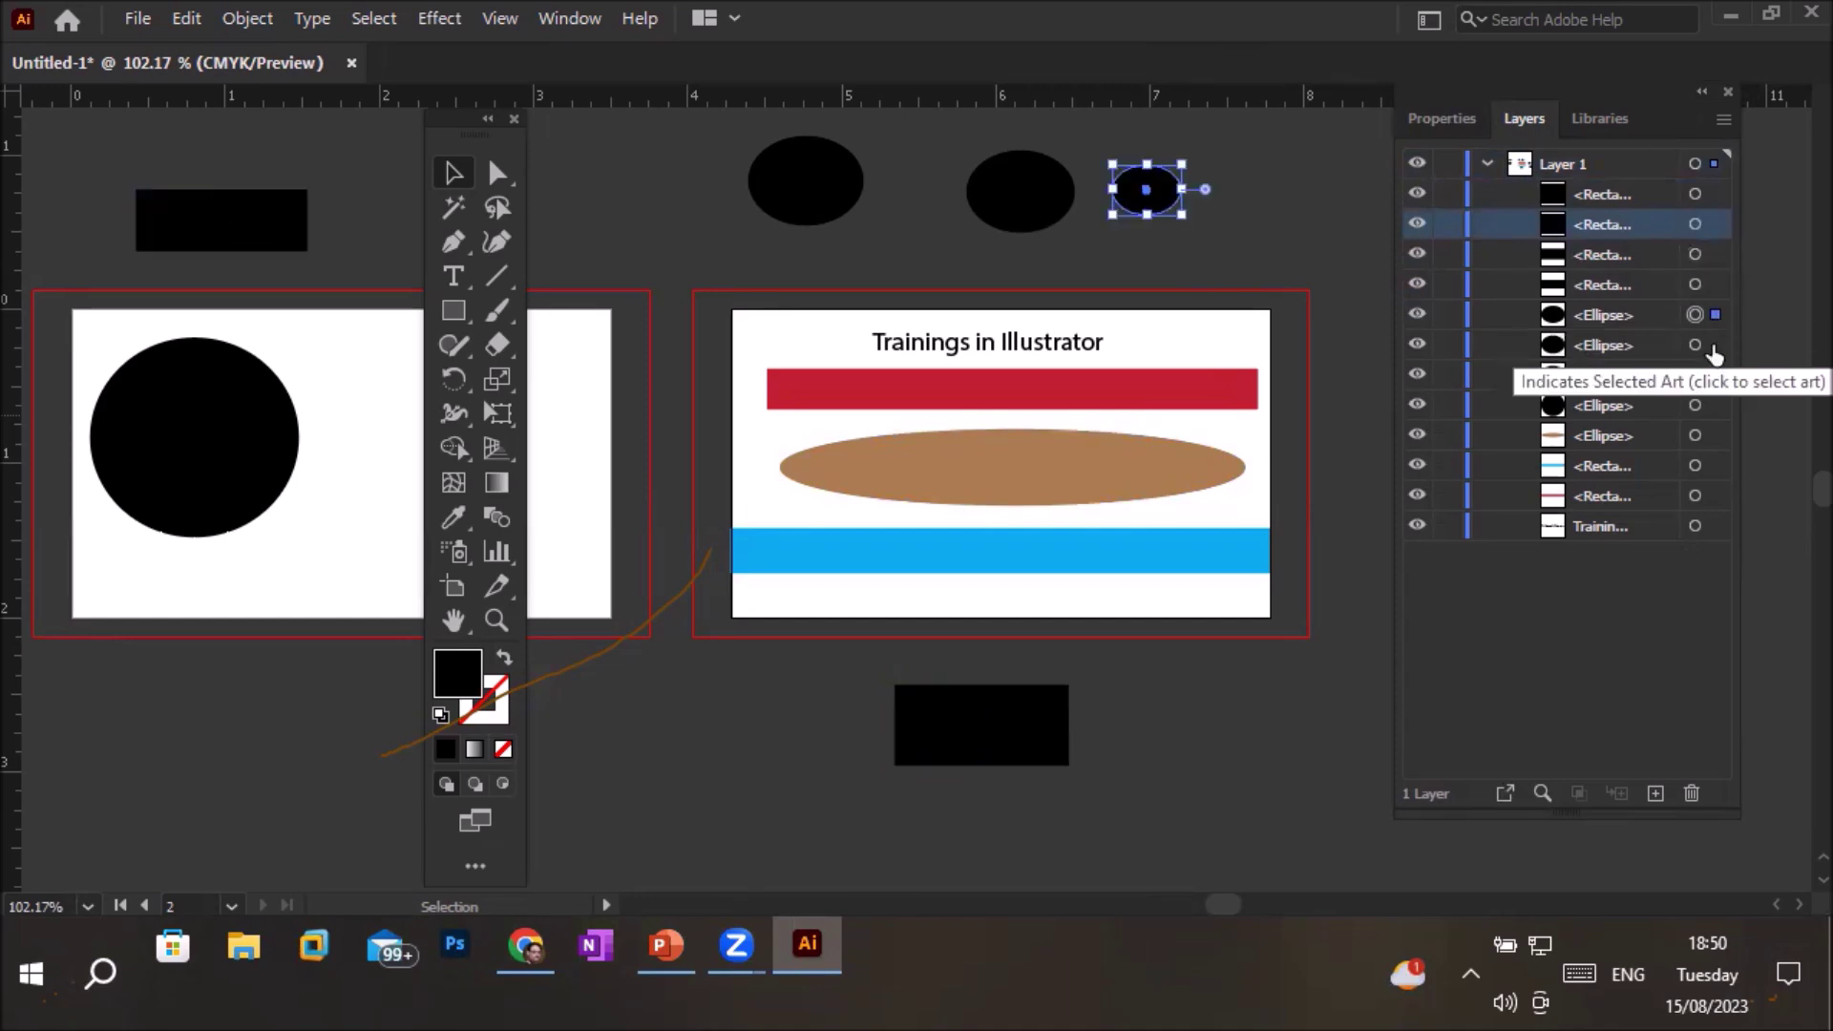
left_click(1716, 345)
left_click(1716, 376)
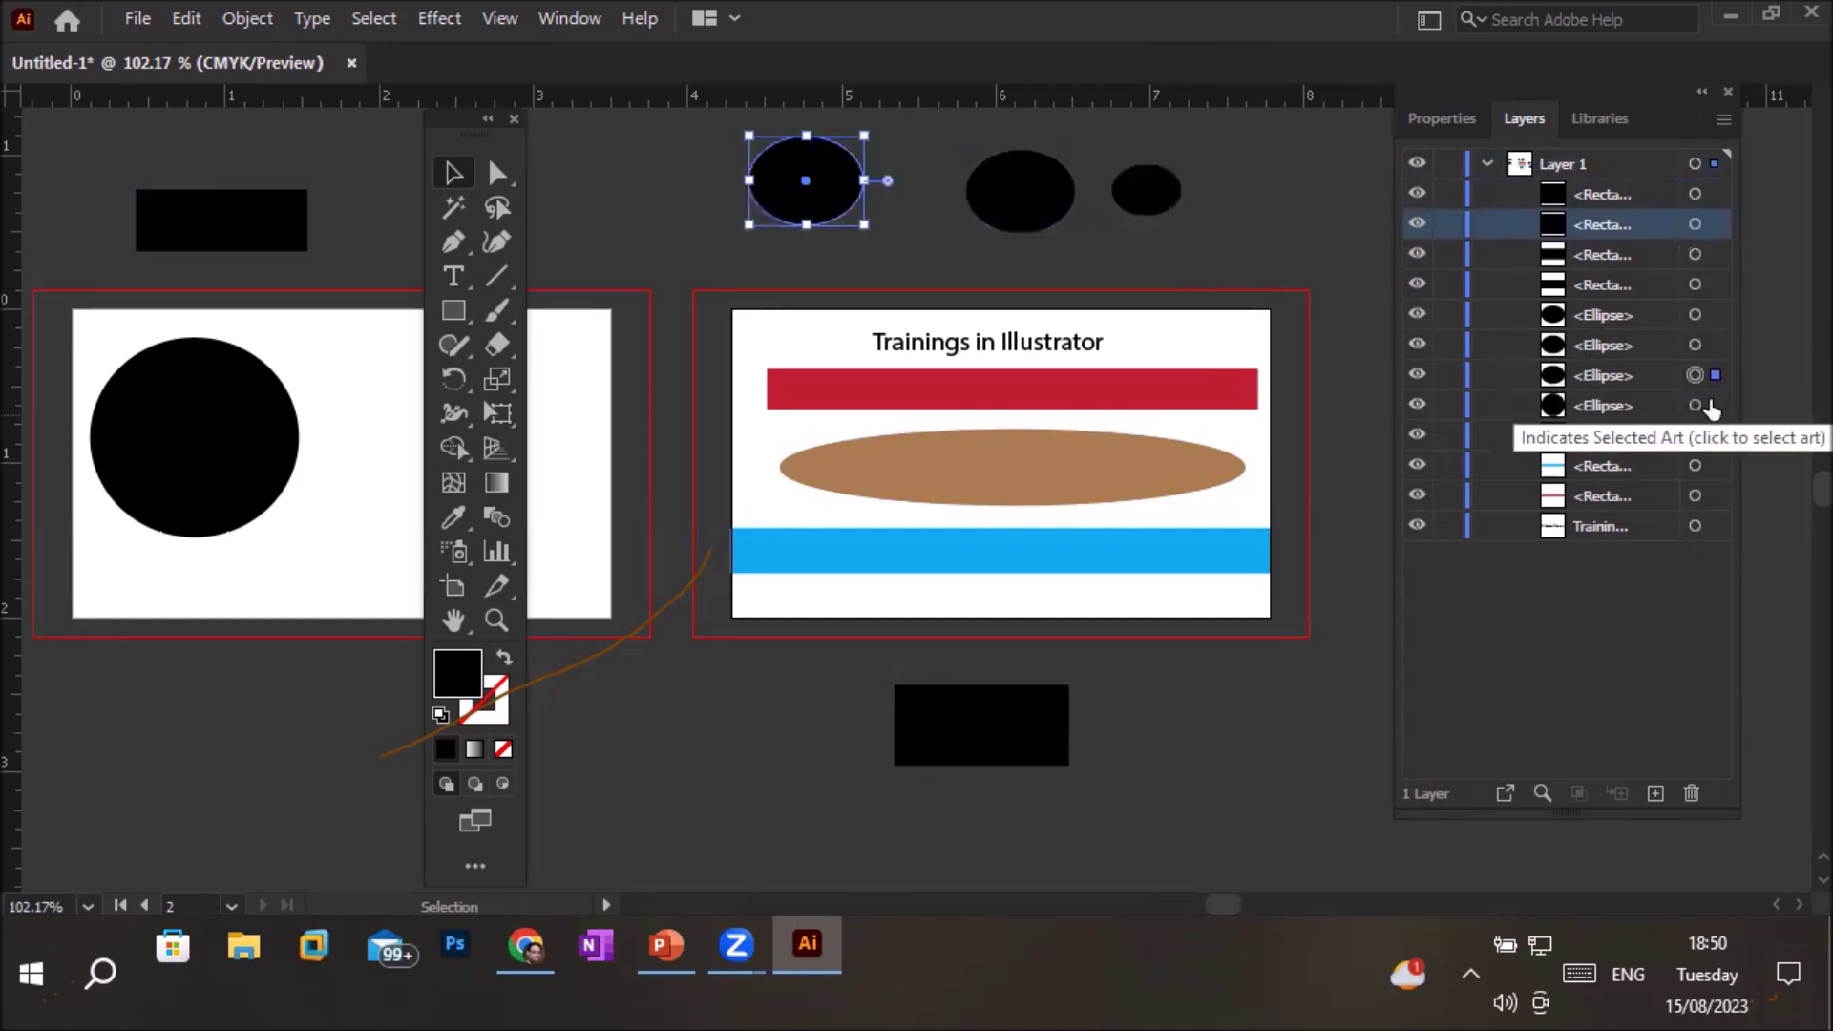
left_click(1716, 405)
left_click(1716, 436)
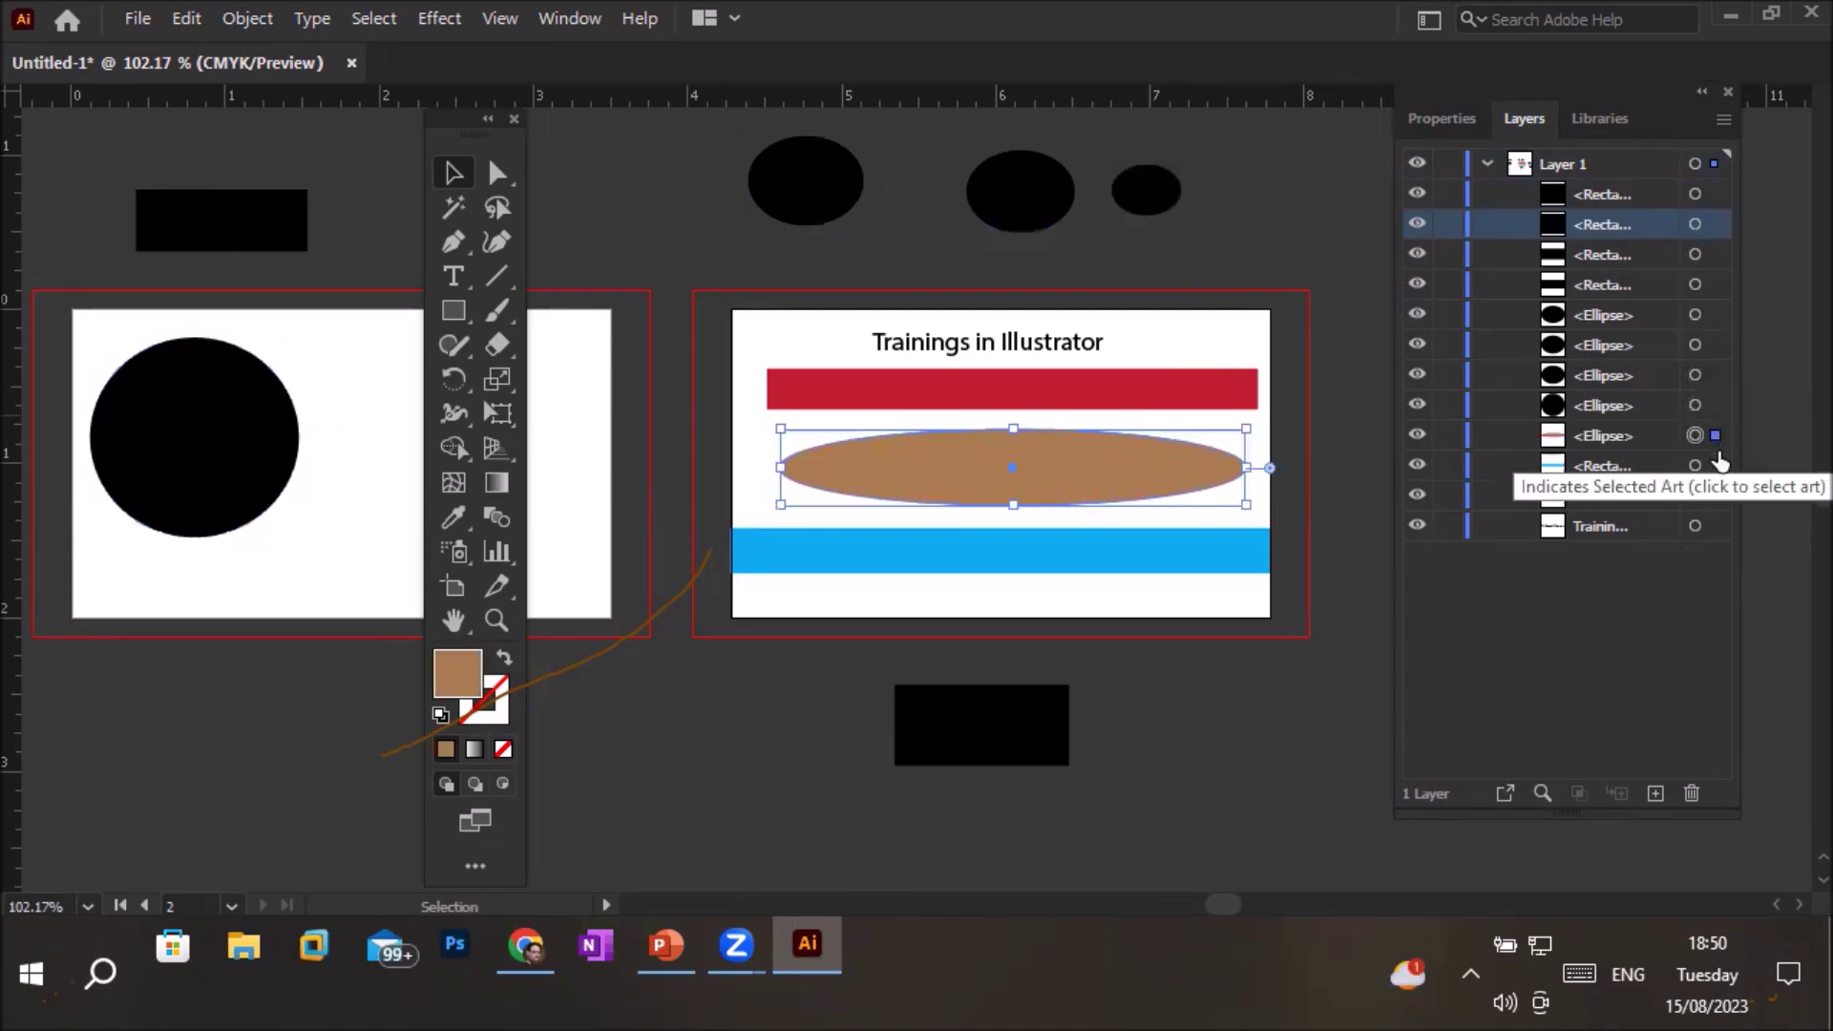
left_click(1716, 466)
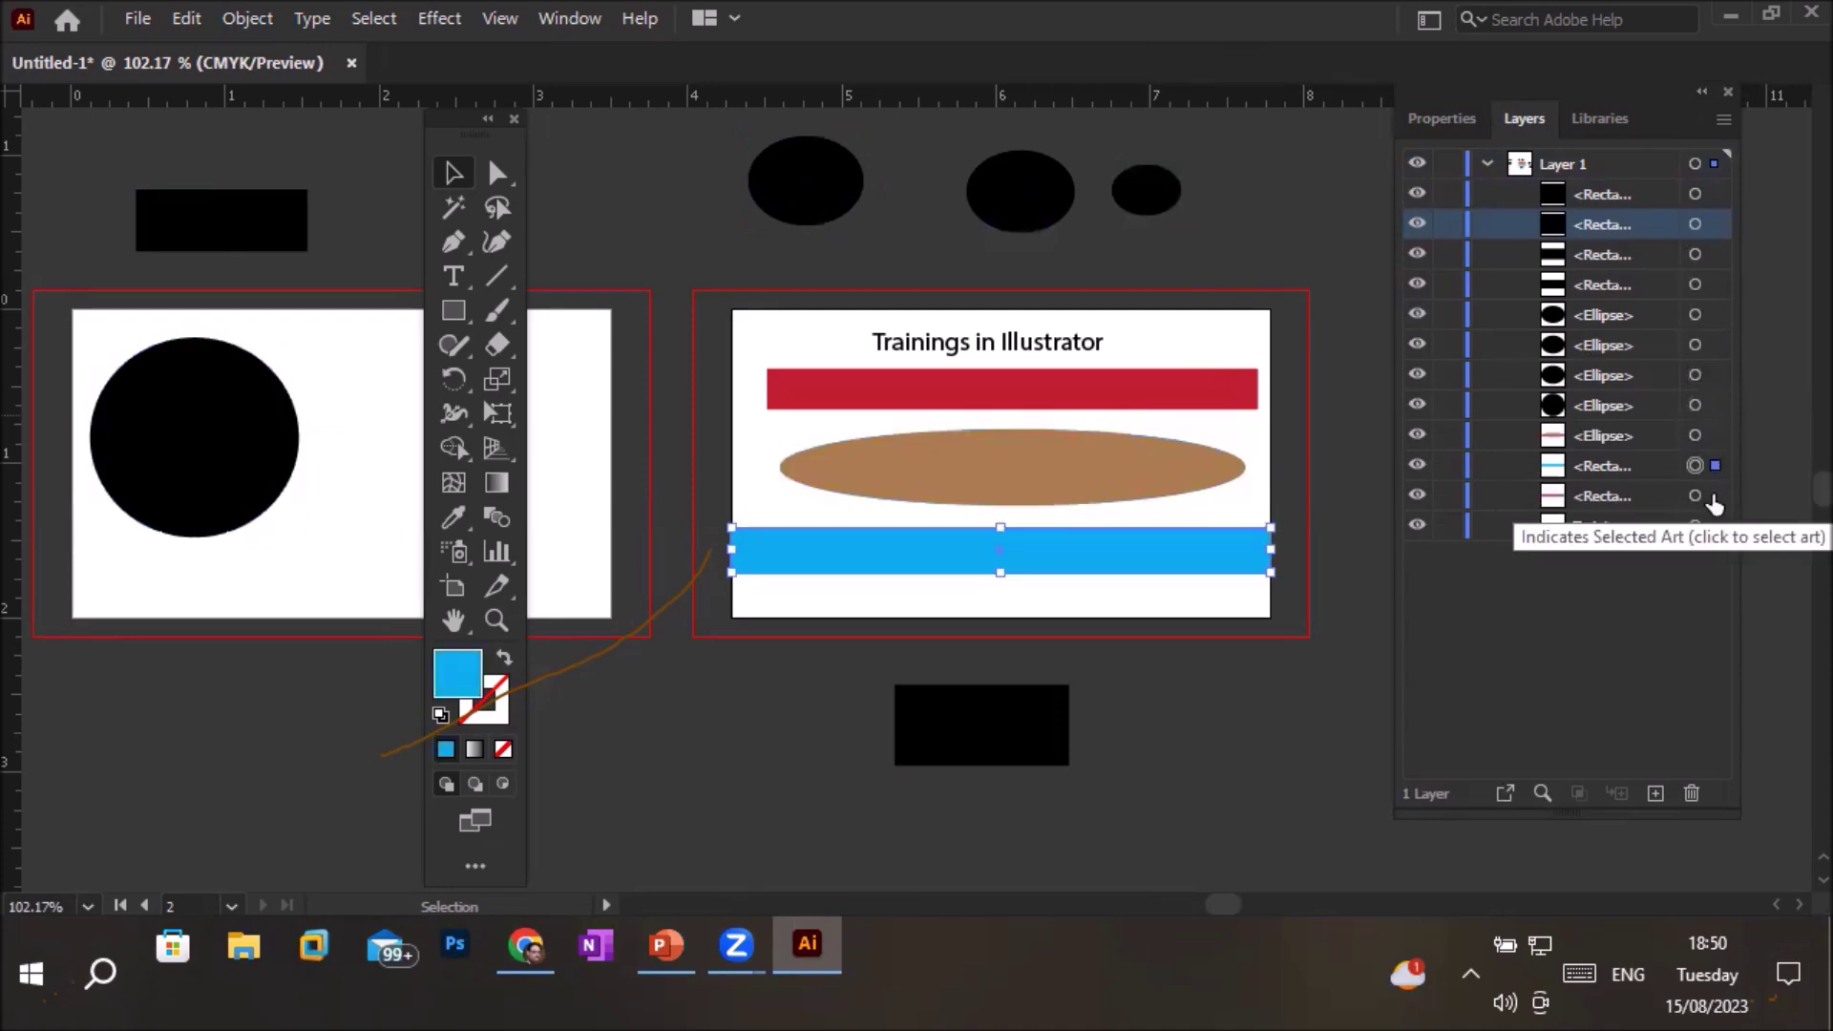
left_click(1715, 496)
left_click(1715, 526)
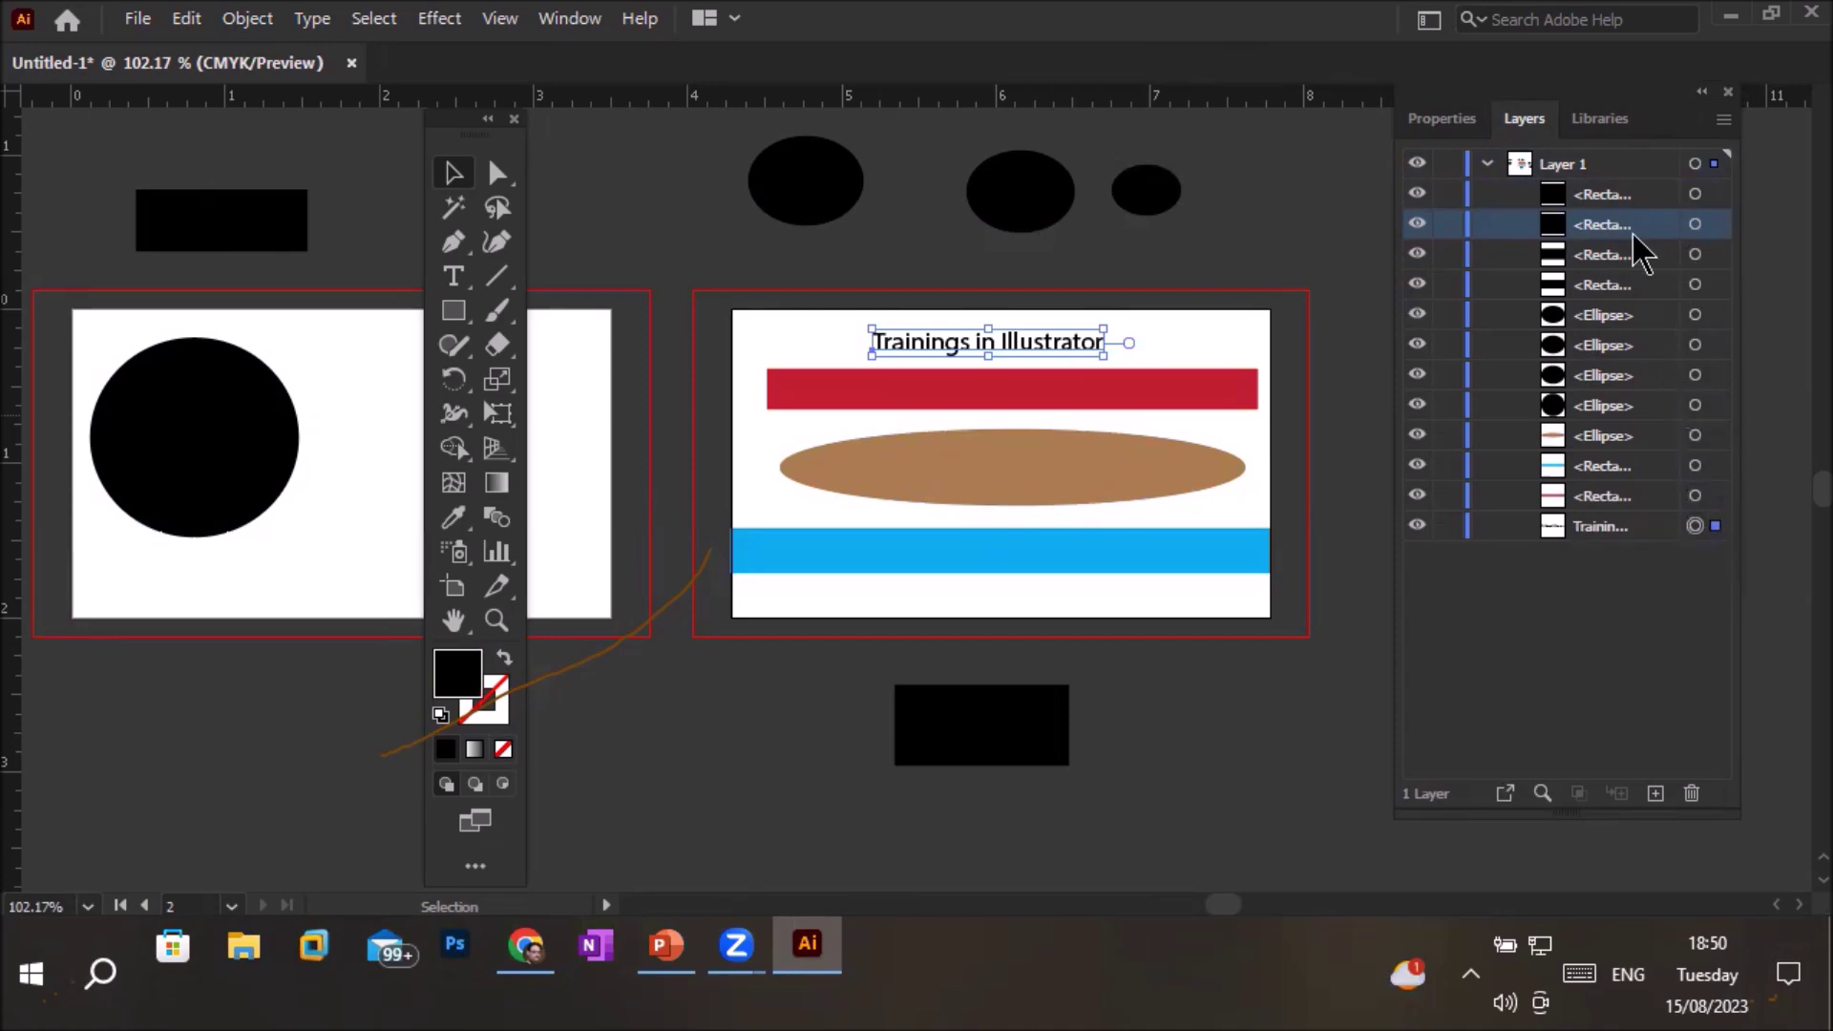
left_click(1438, 124)
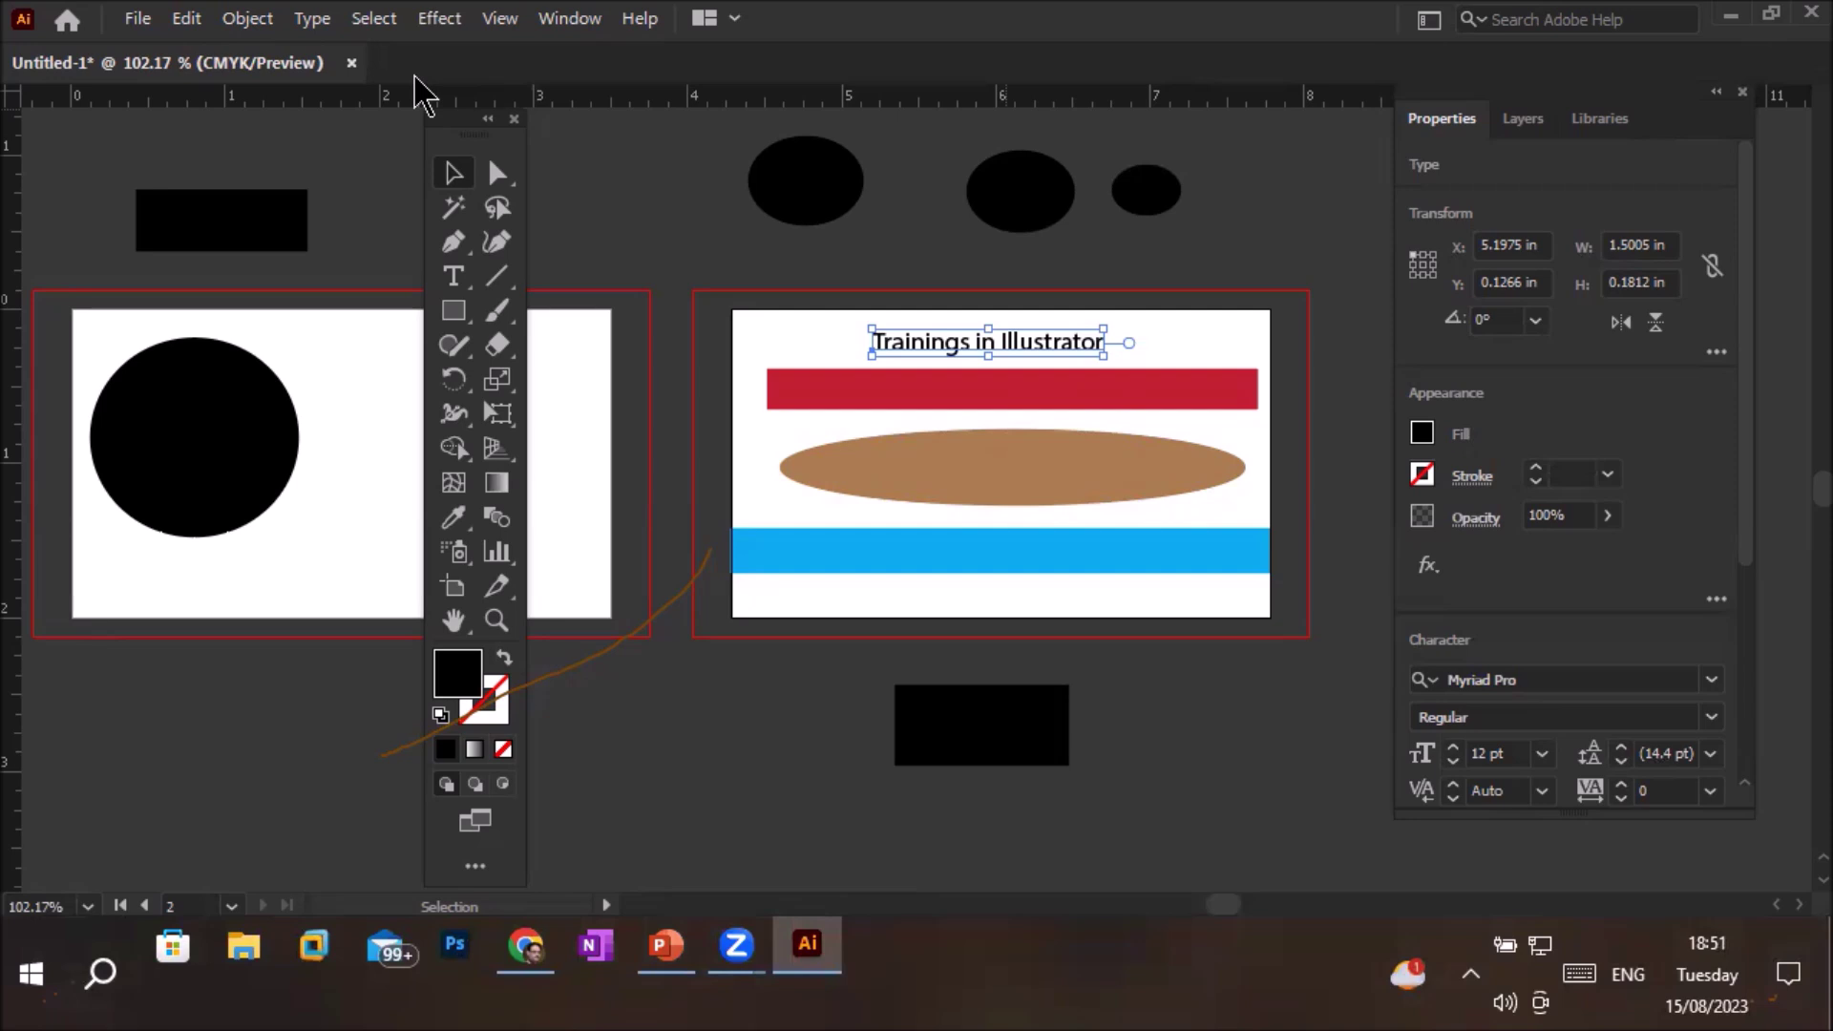
Float and close the Properties panel group, then move aside and close the Tools panel
left_click_drag(1604, 102, 1330, 203)
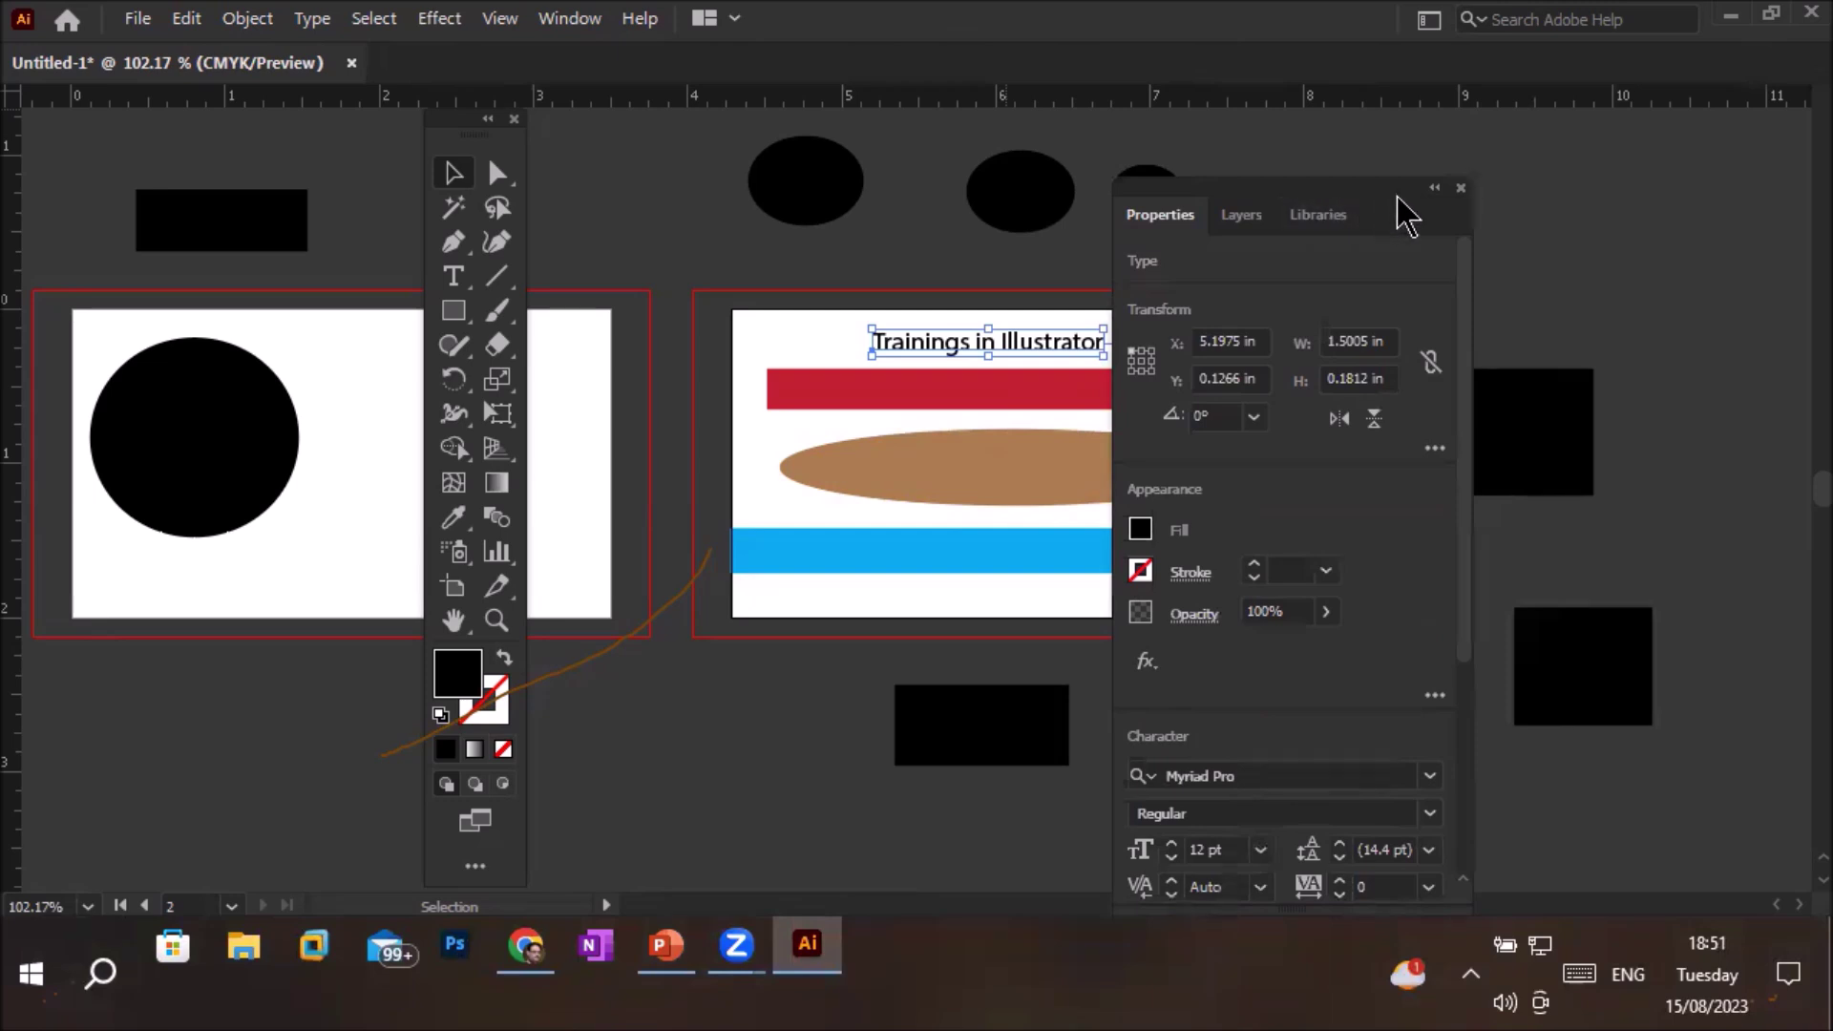
left_click(1460, 189)
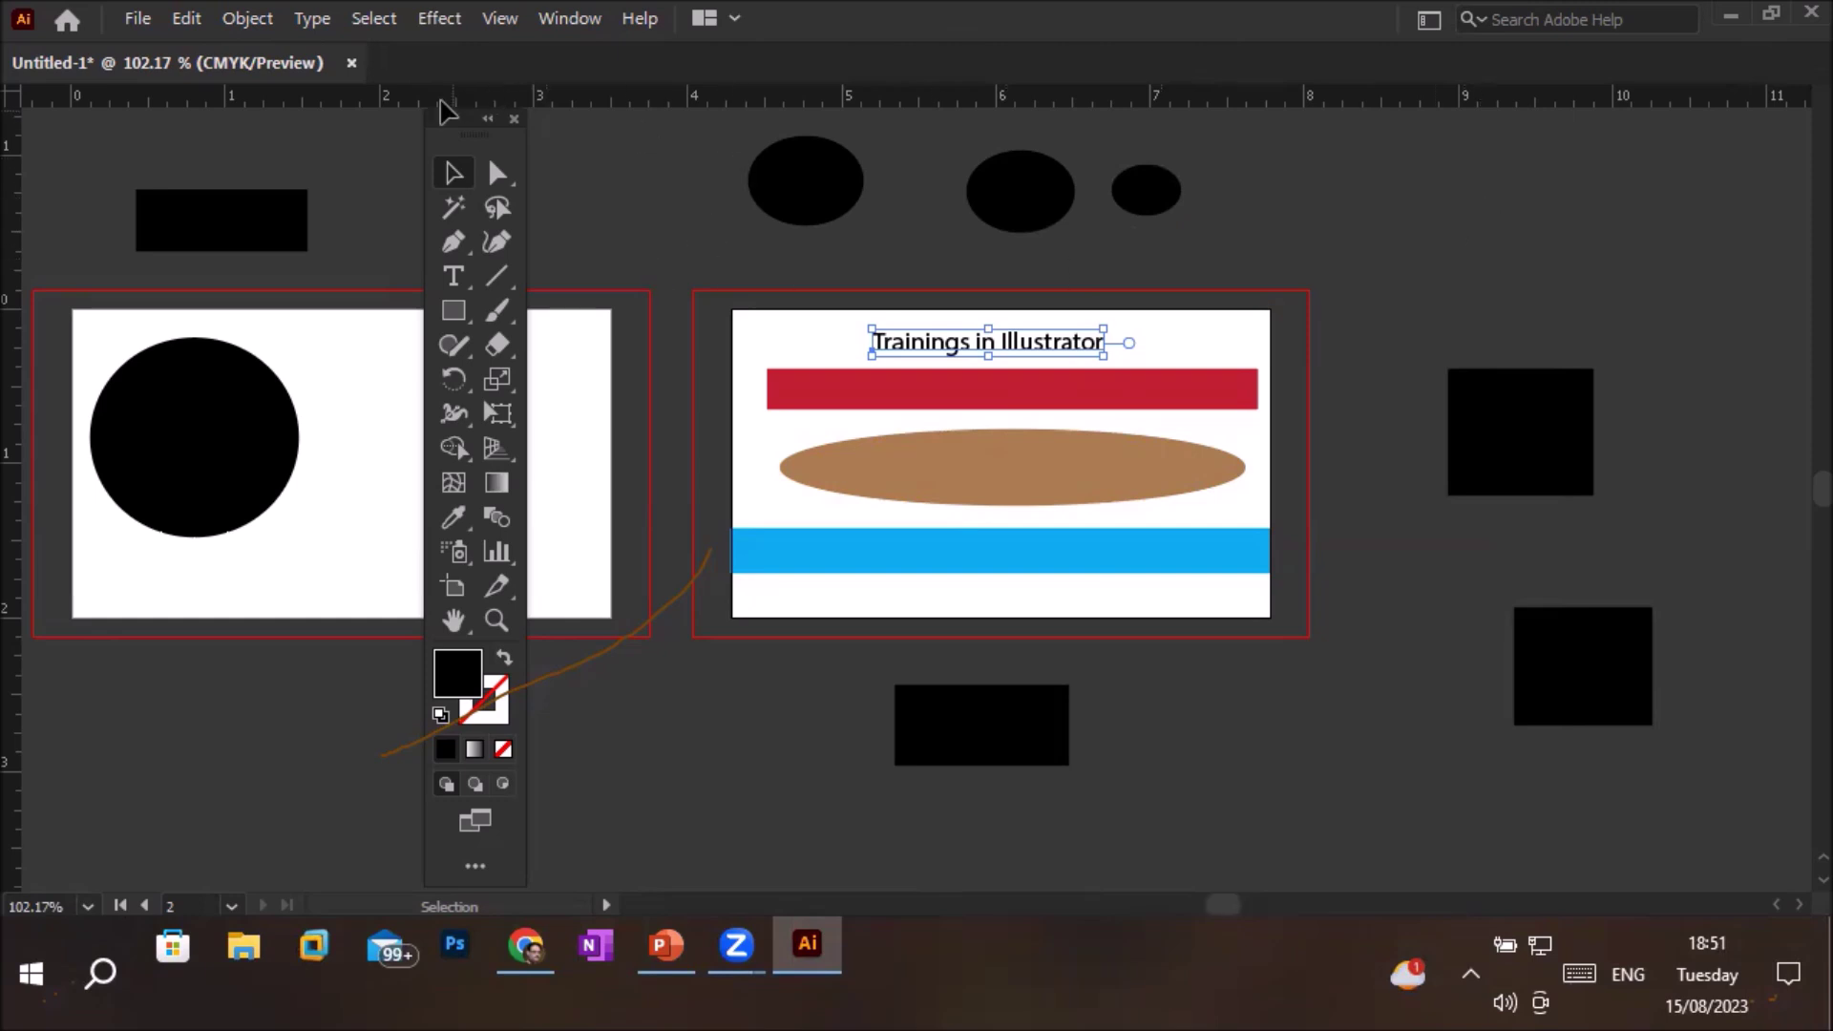
left_click_drag(441, 122, 1296, 245)
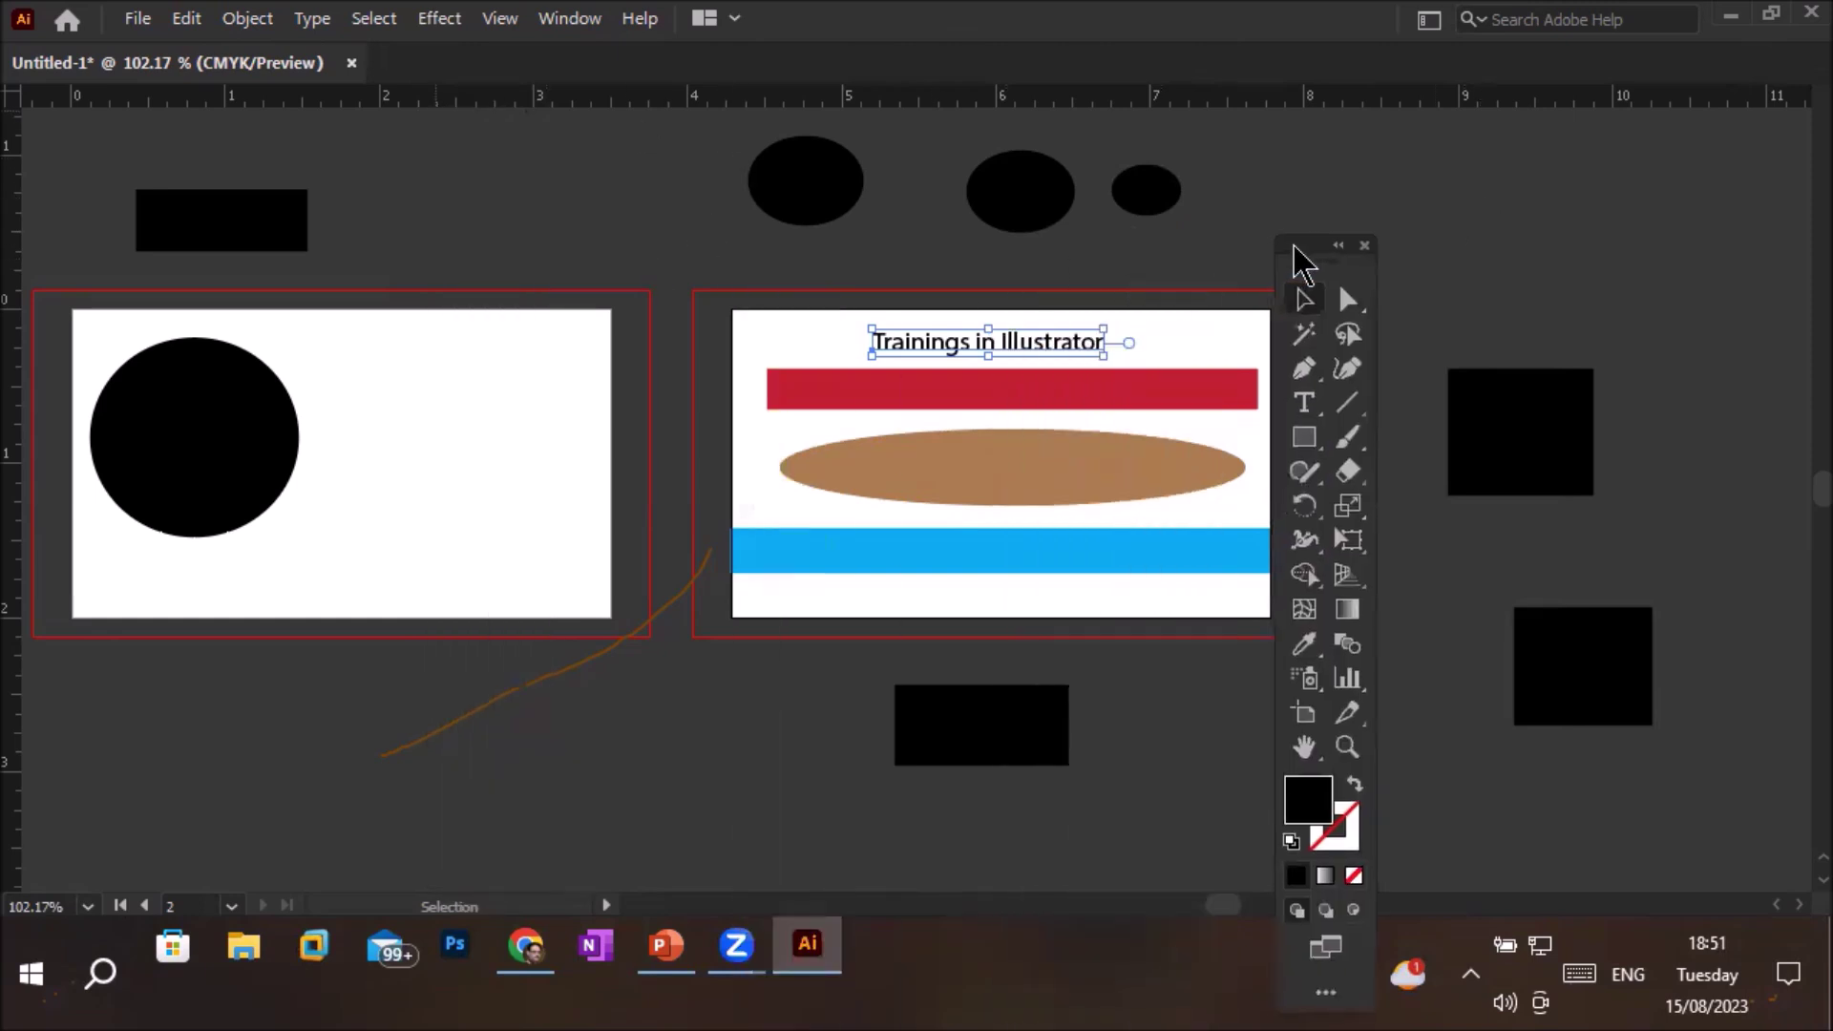
left_click(1368, 242)
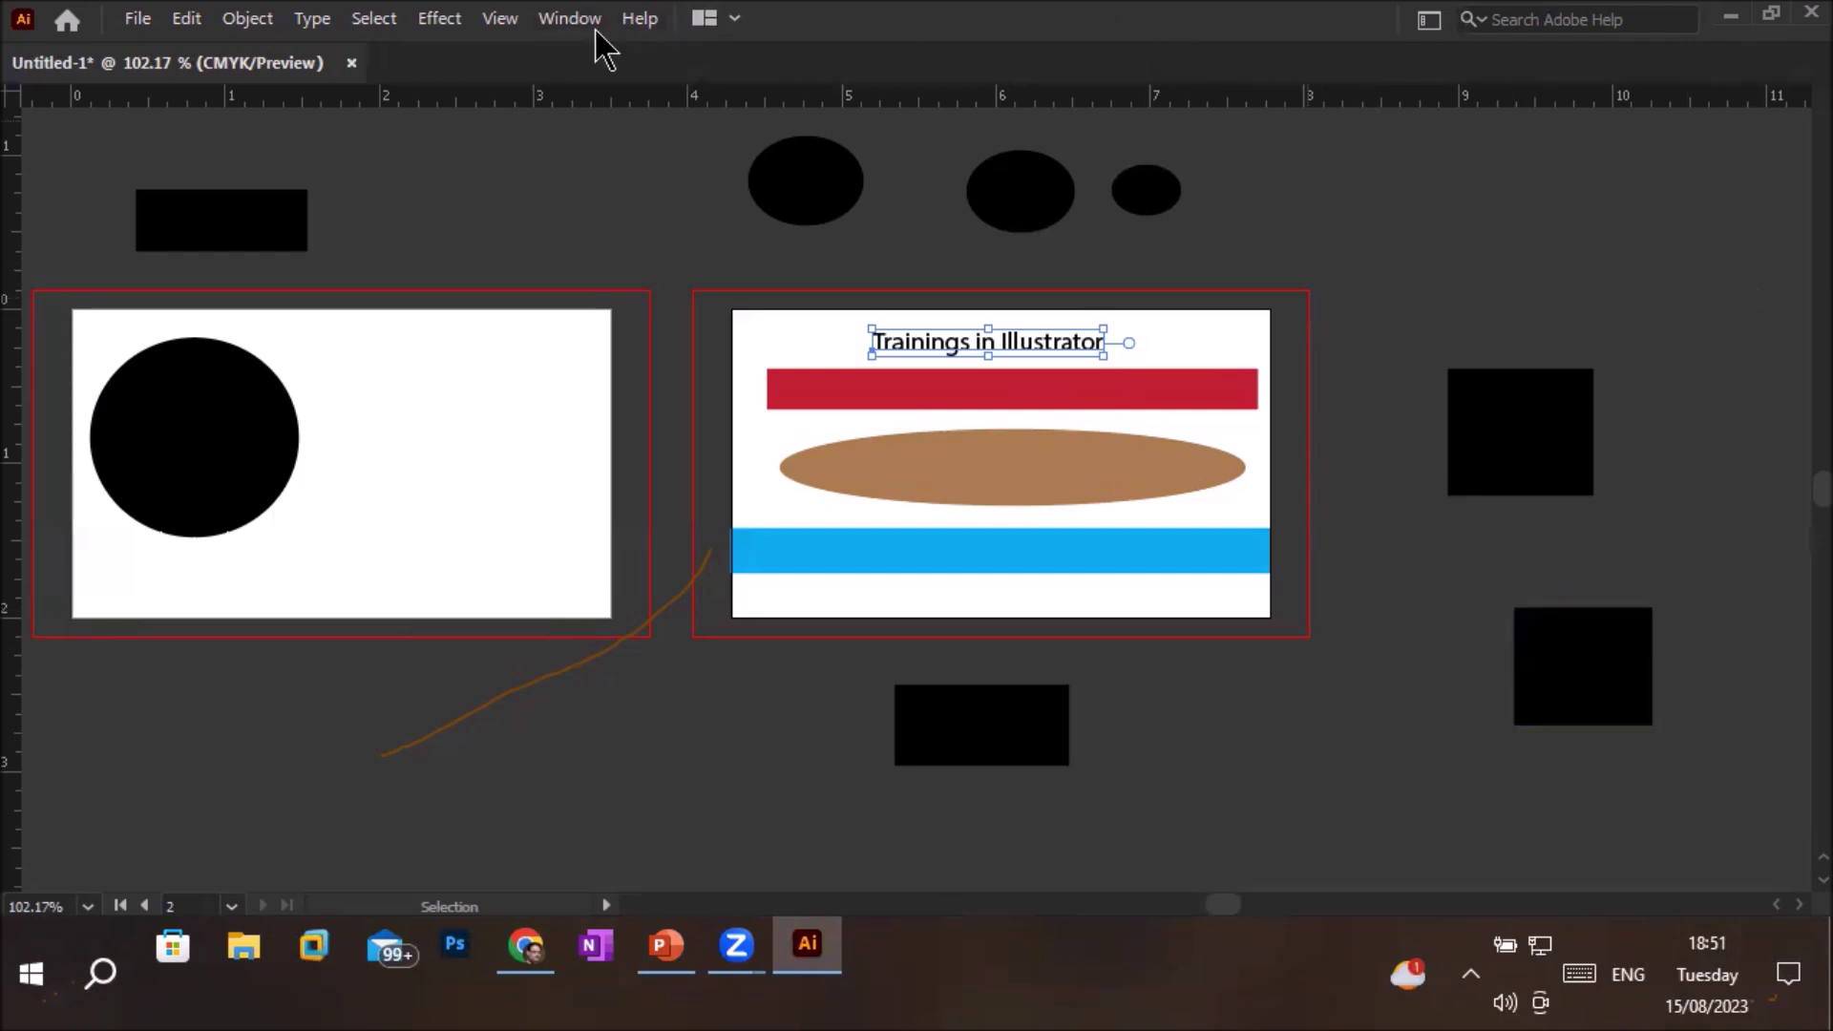
Use Window > Workspace > Reset Essentials to bring back the docked tools and Properties panel
left_click(571, 19)
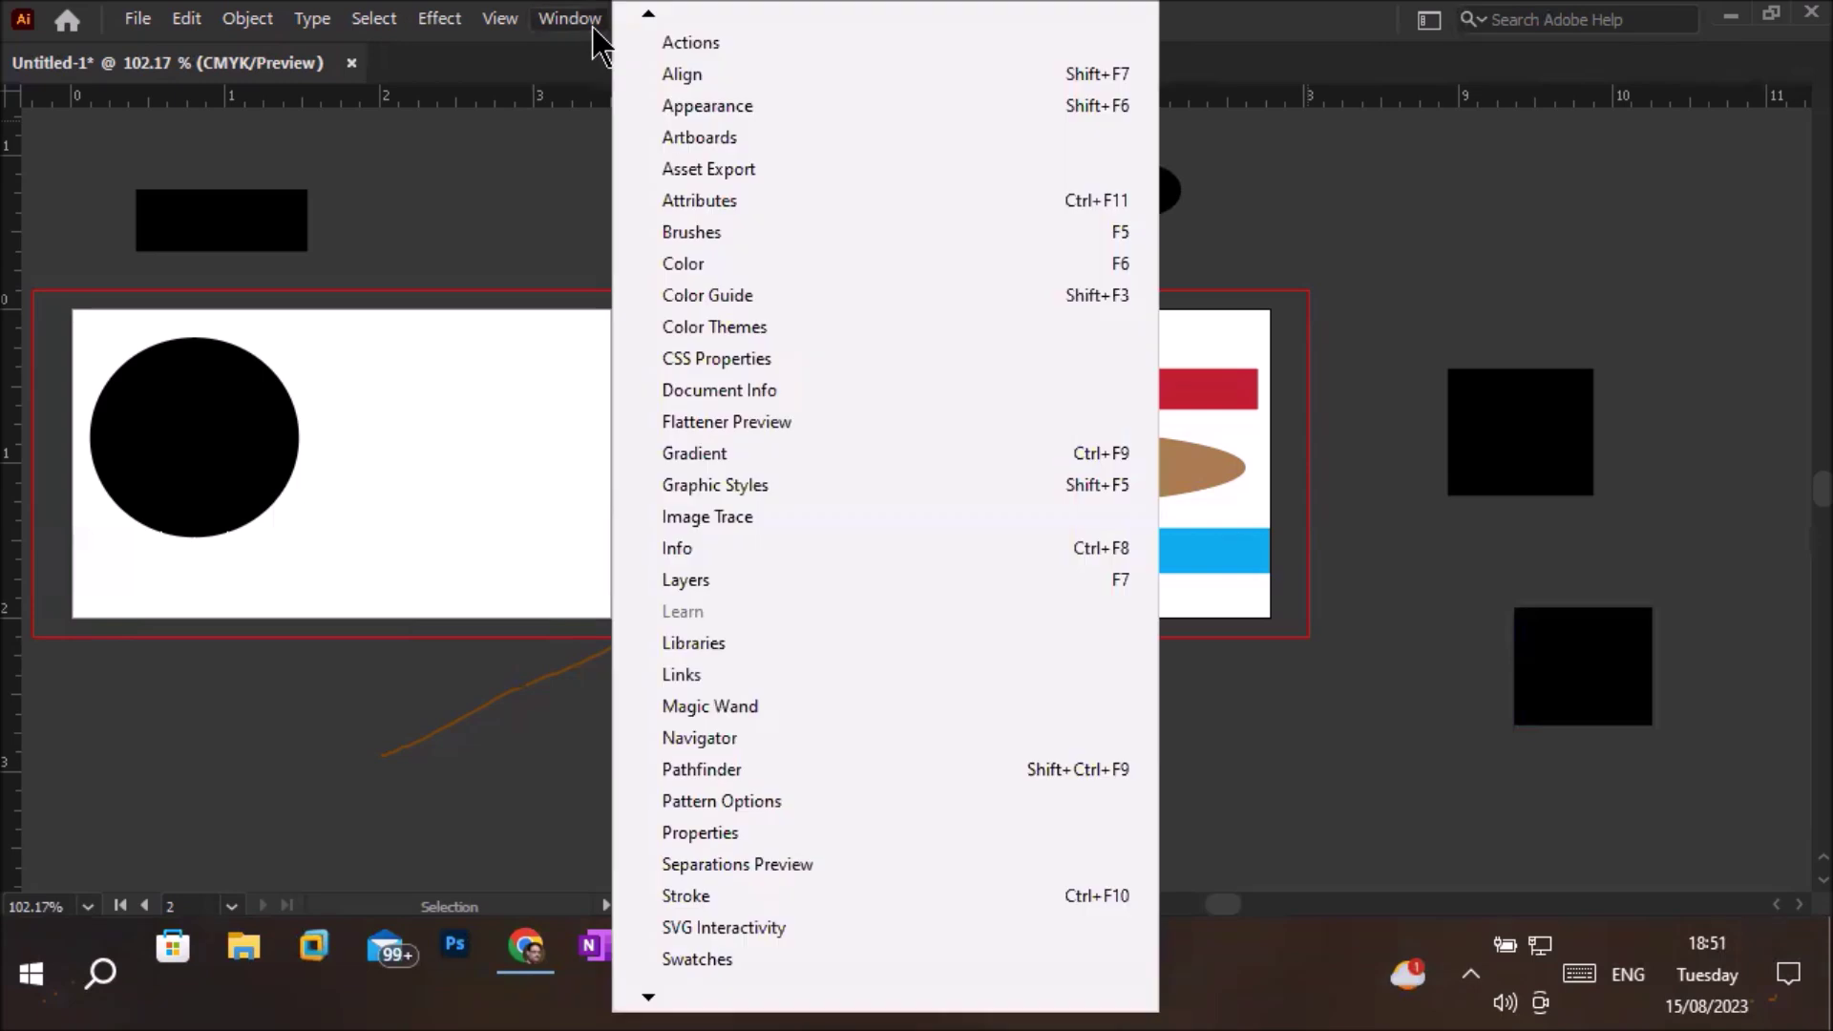
mouse_move(648, 18)
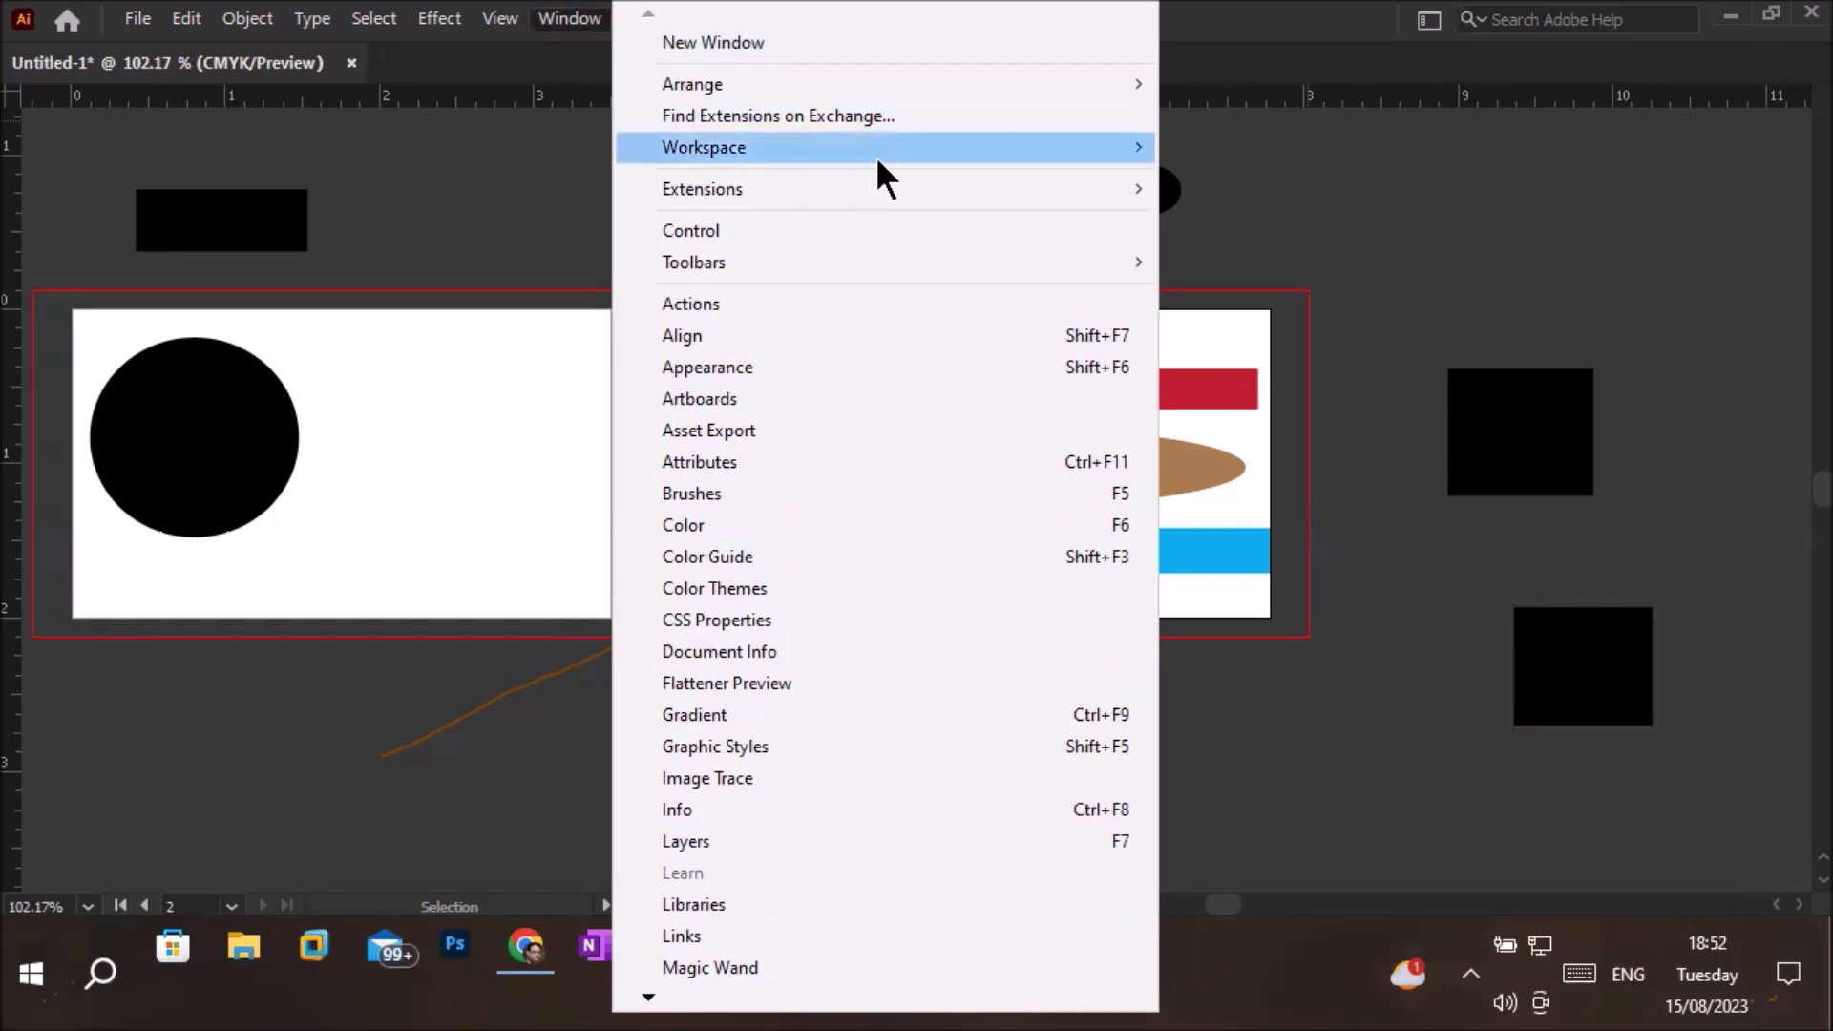
mouse_move(878, 151)
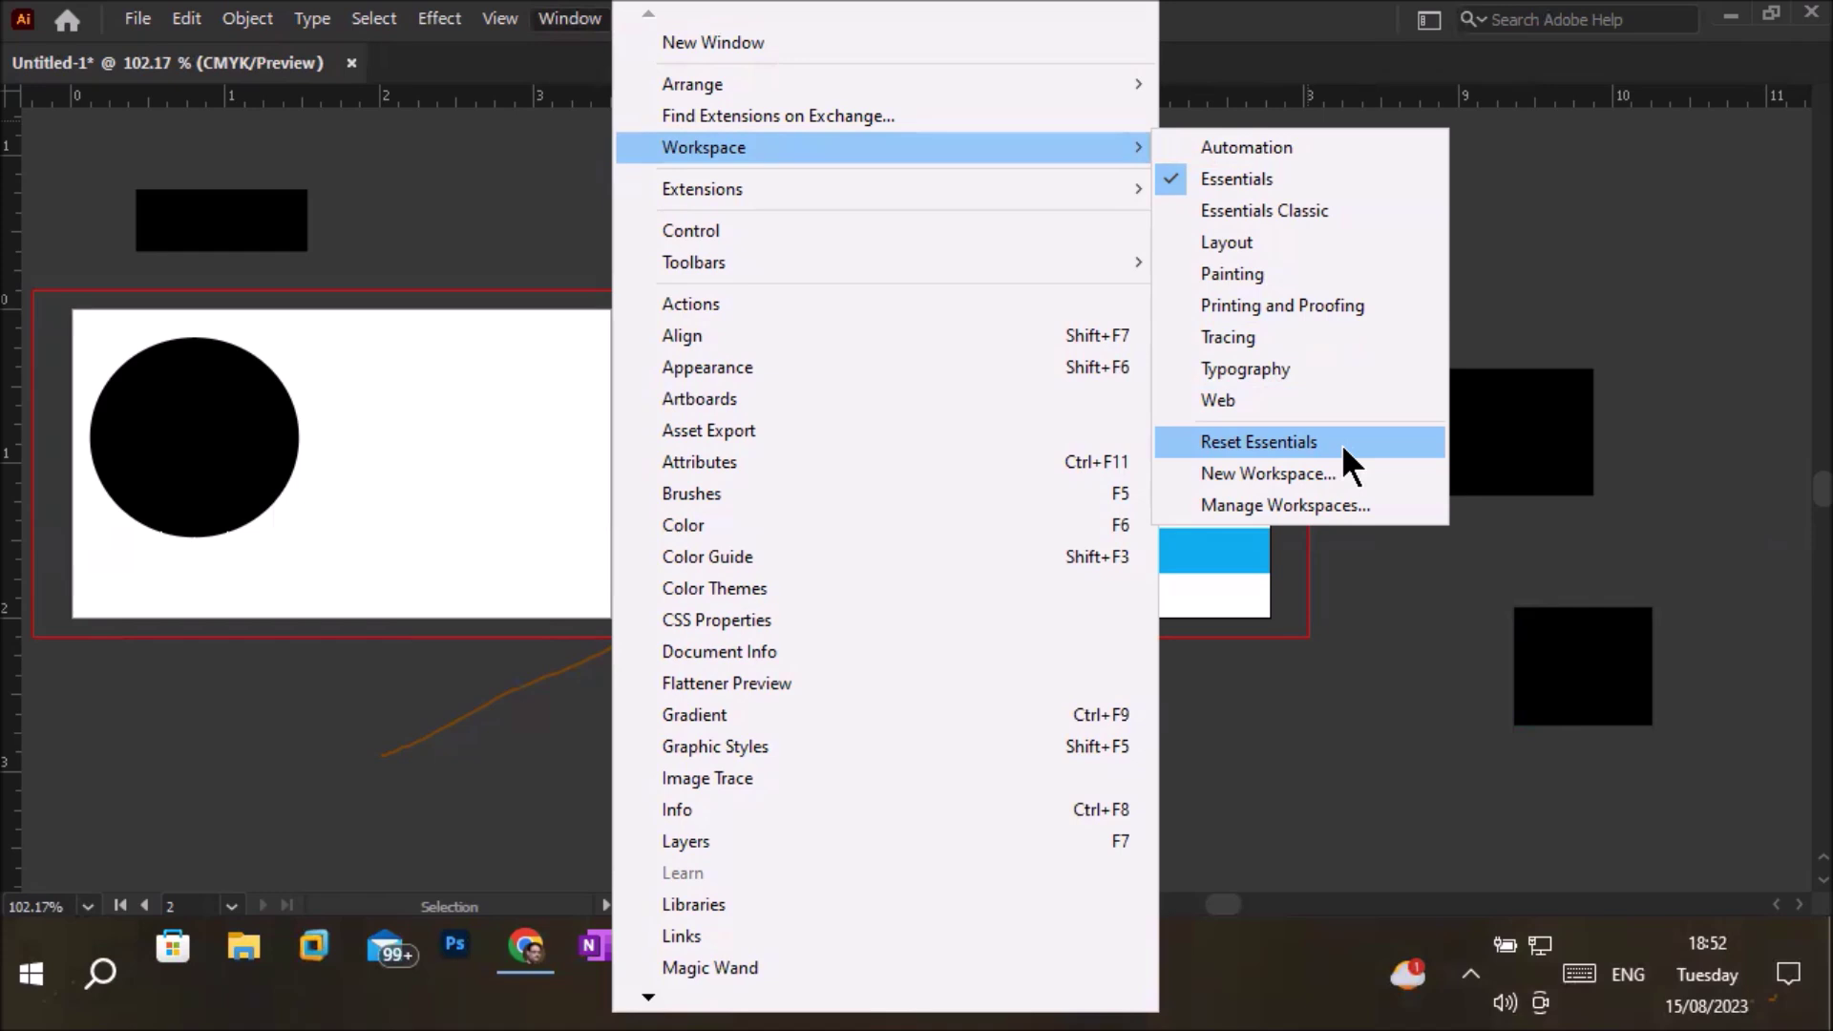
left_click(1342, 444)
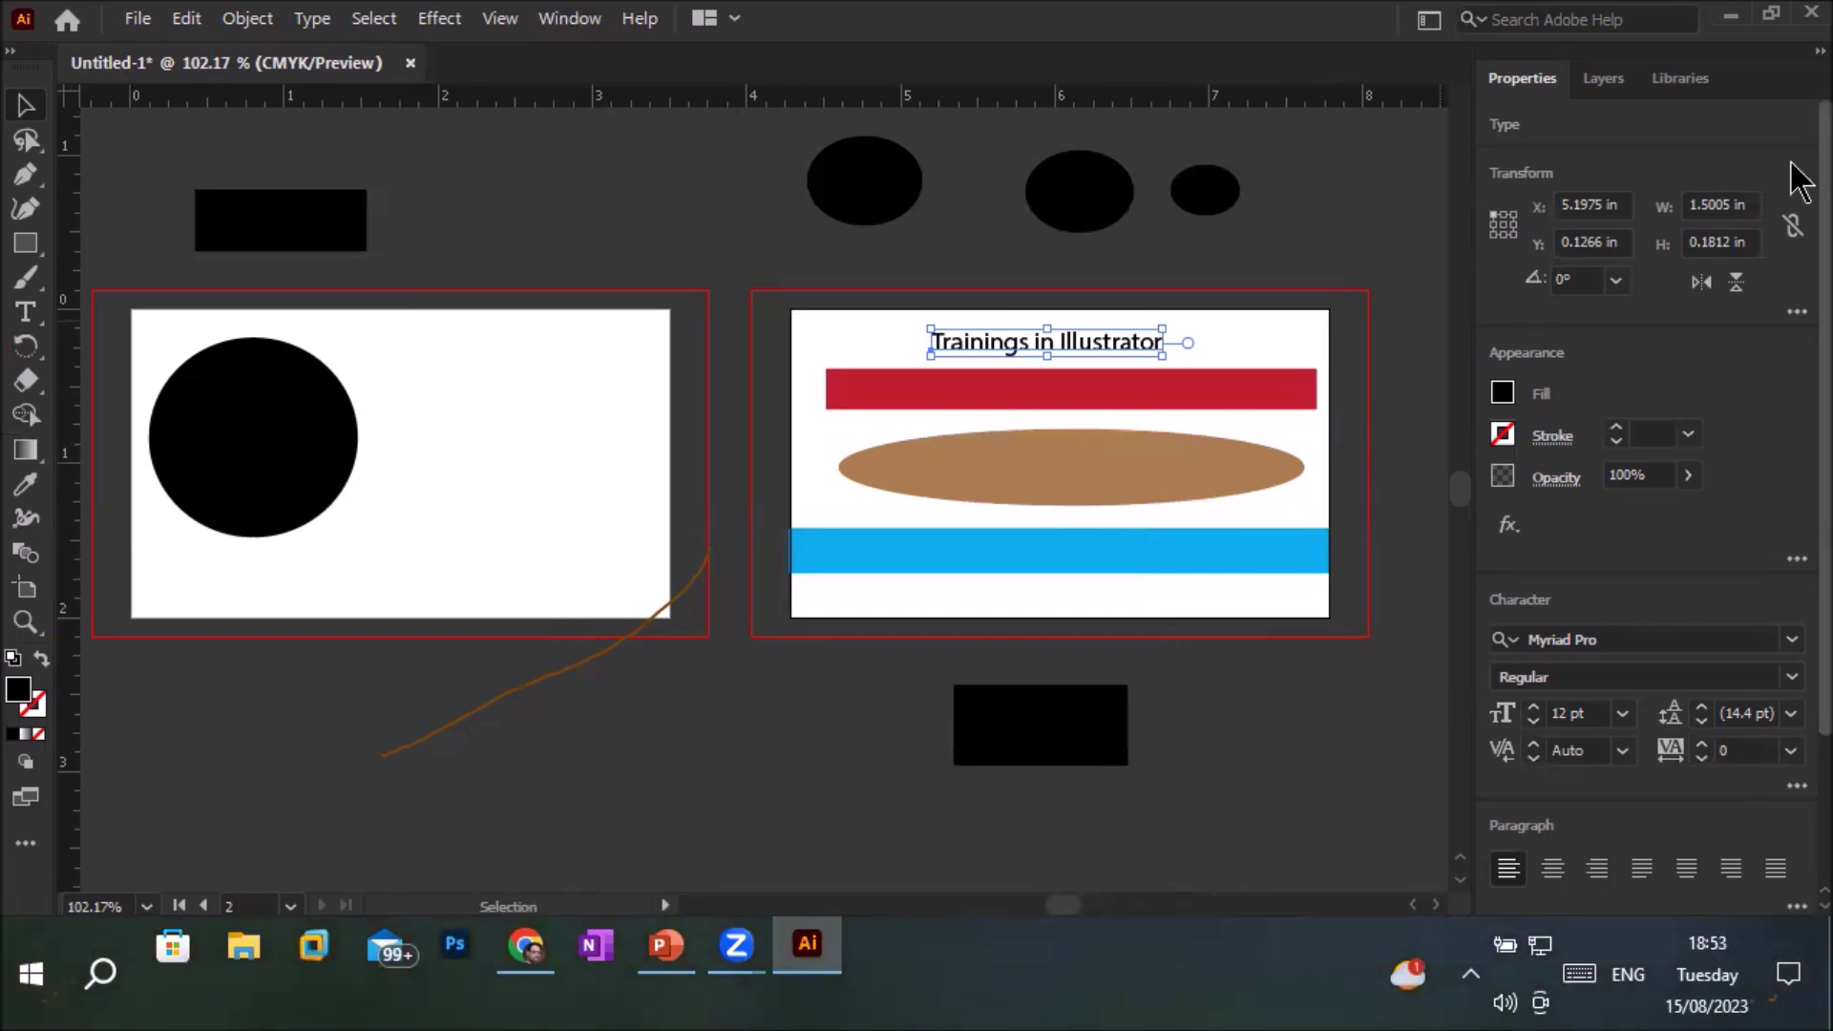
Float the Properties panel group, look through its Layers and Libraries tabs, then close it
left_click_drag(1768, 63, 888, 116)
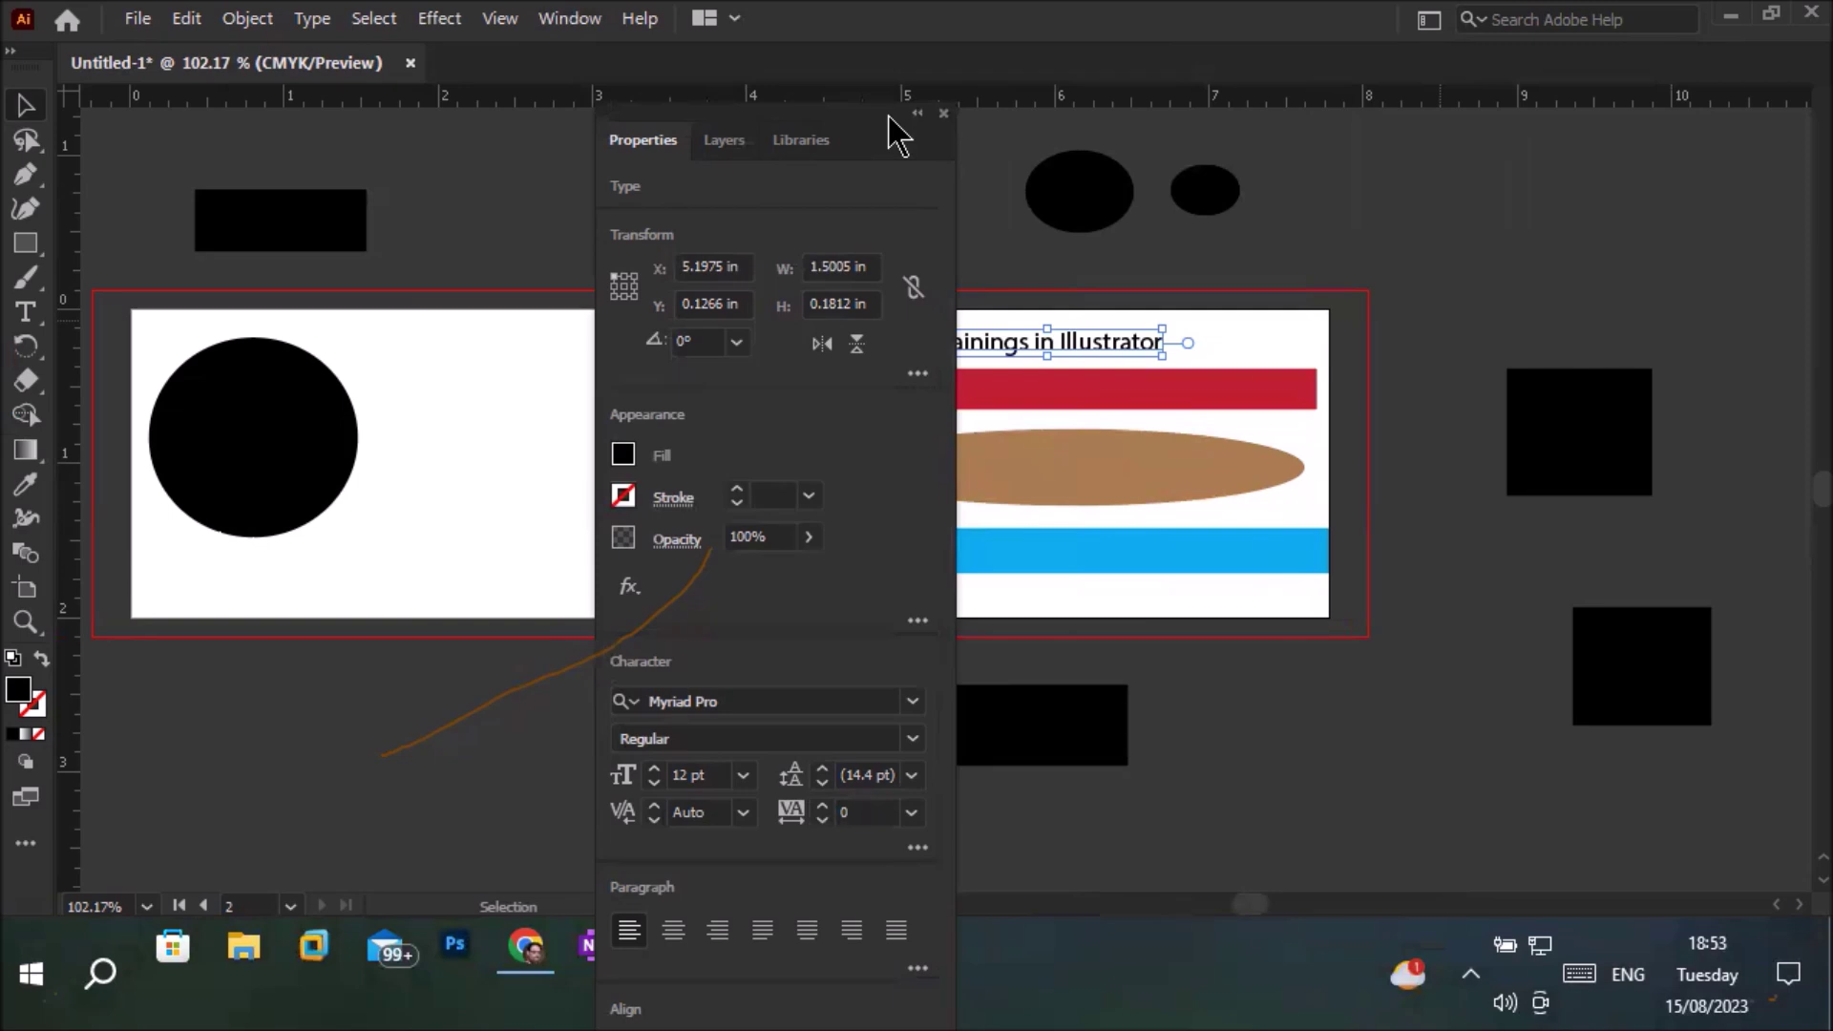
left_click(726, 141)
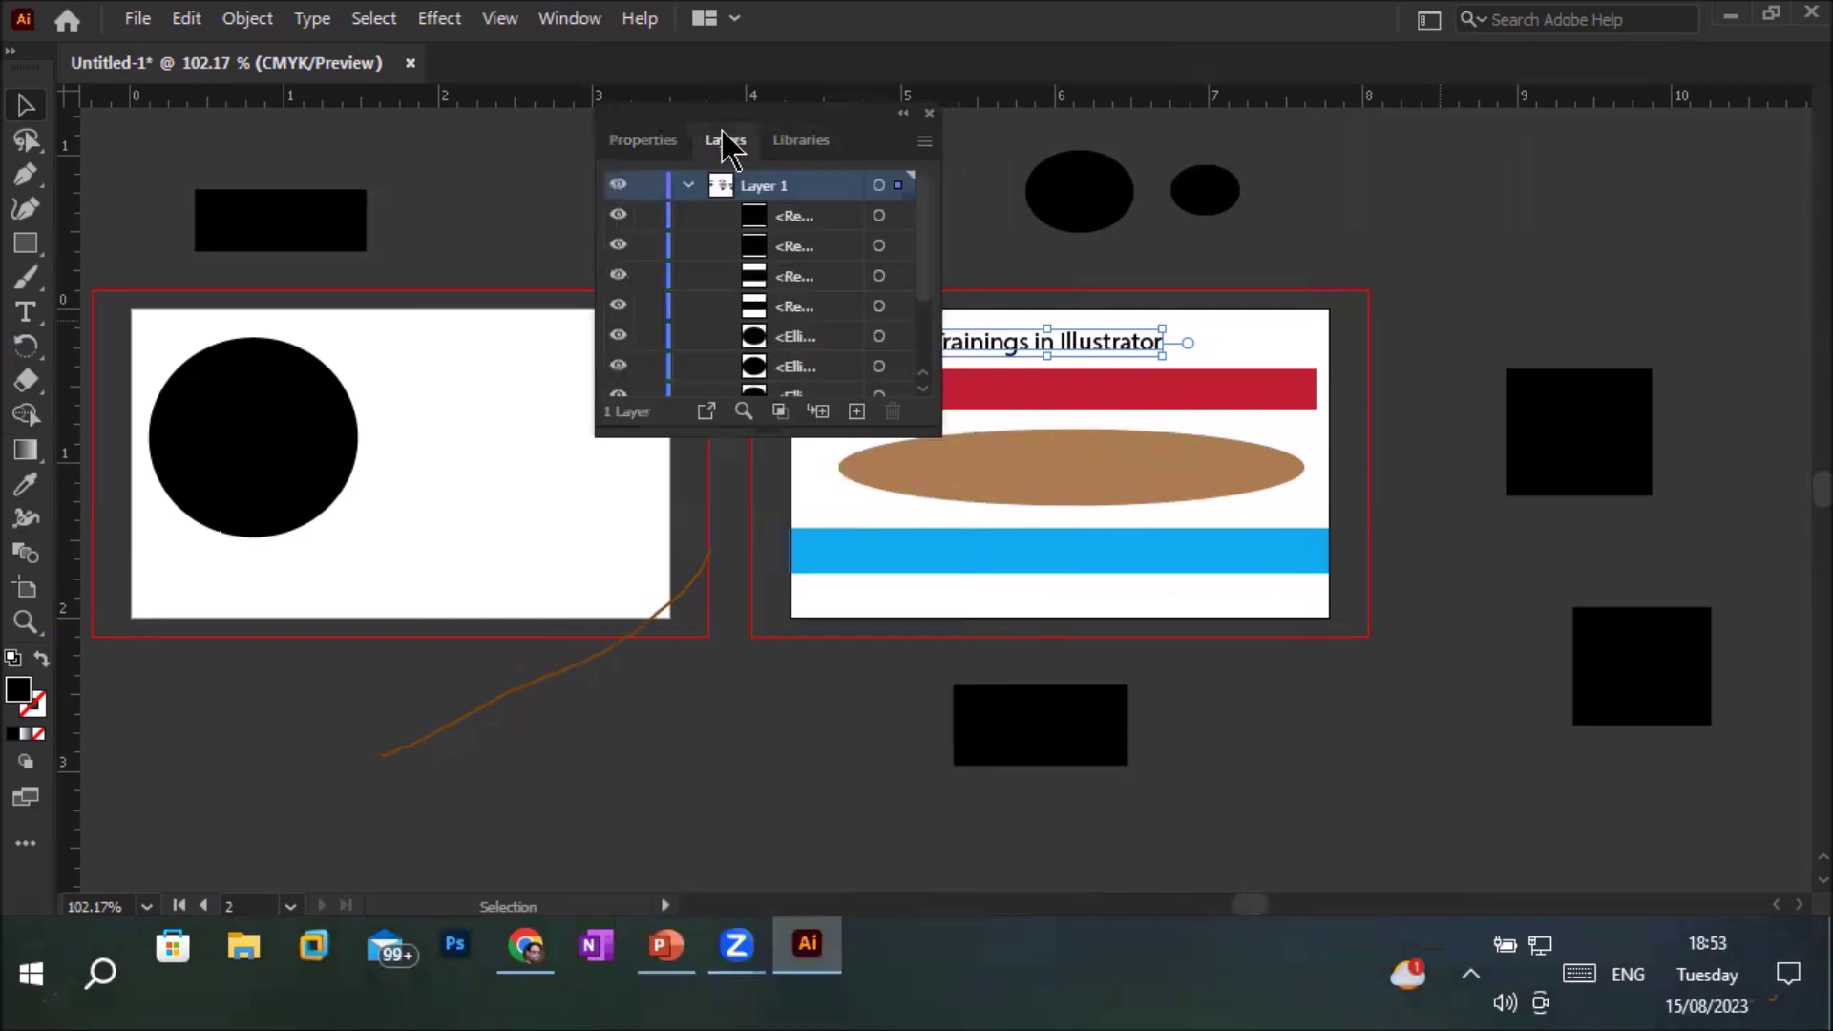
left_click(811, 147)
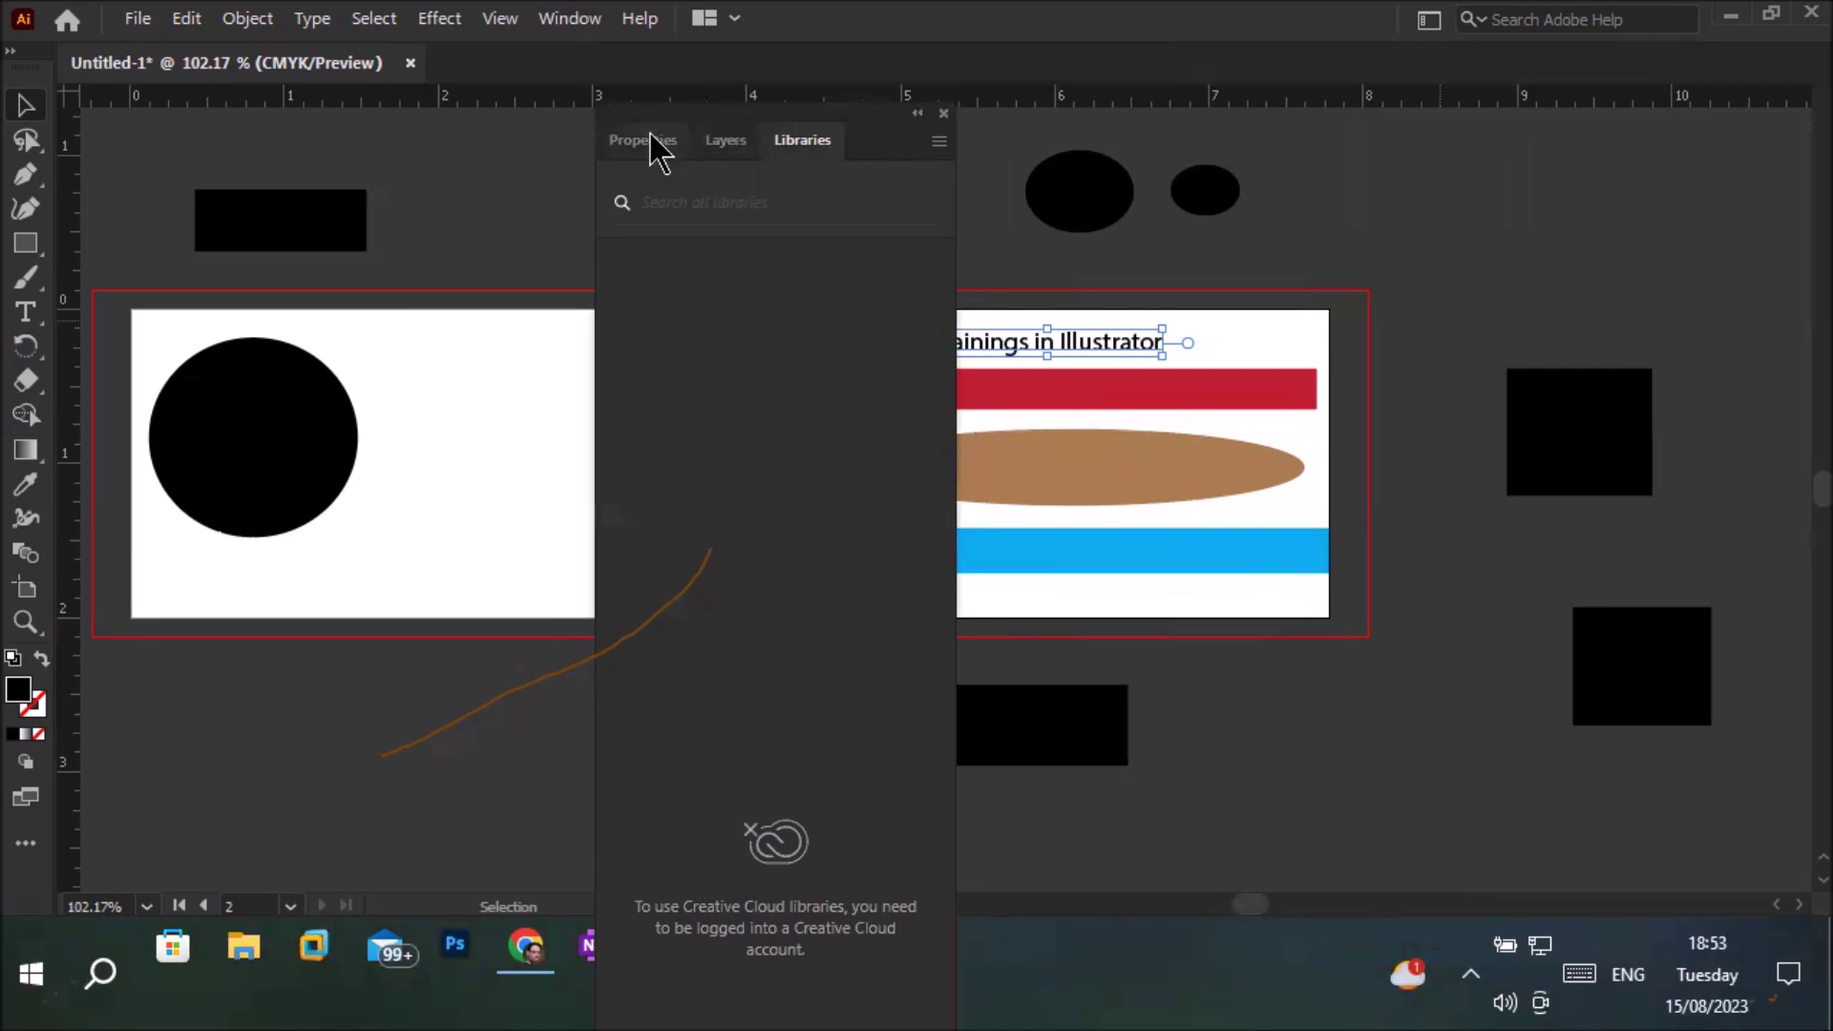
left_click(655, 142)
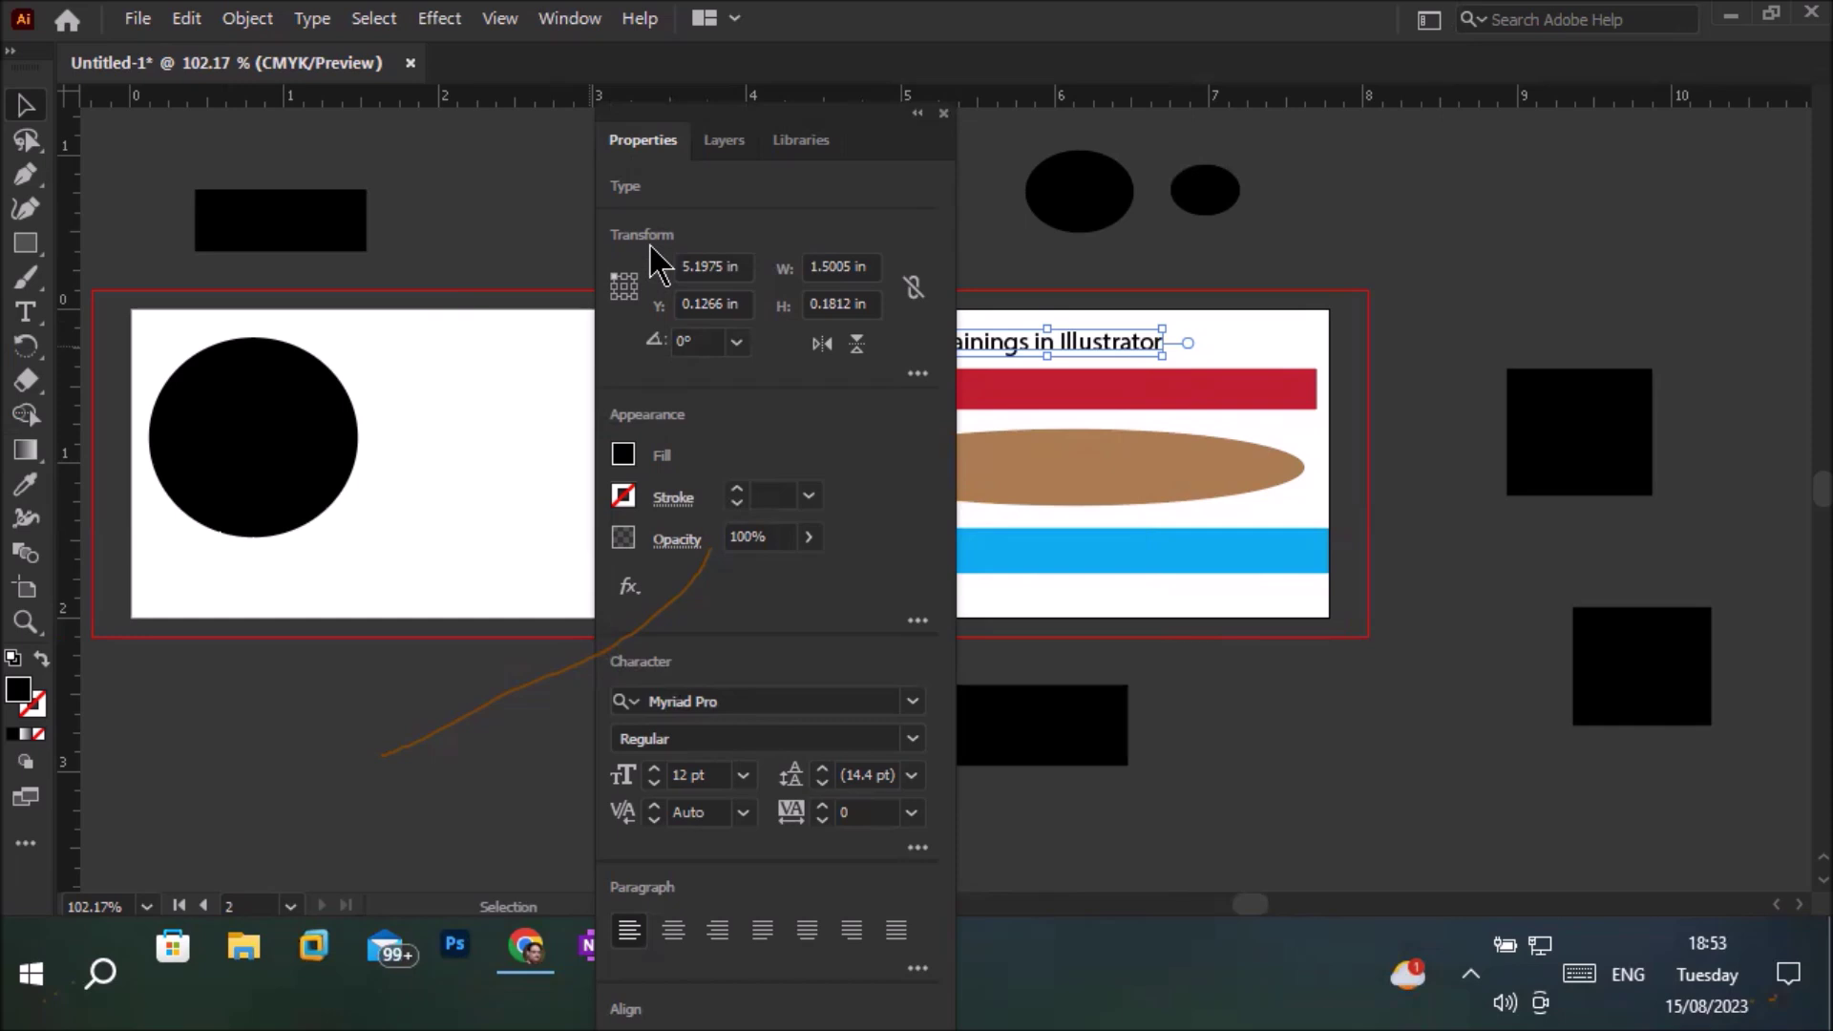
left_click(943, 114)
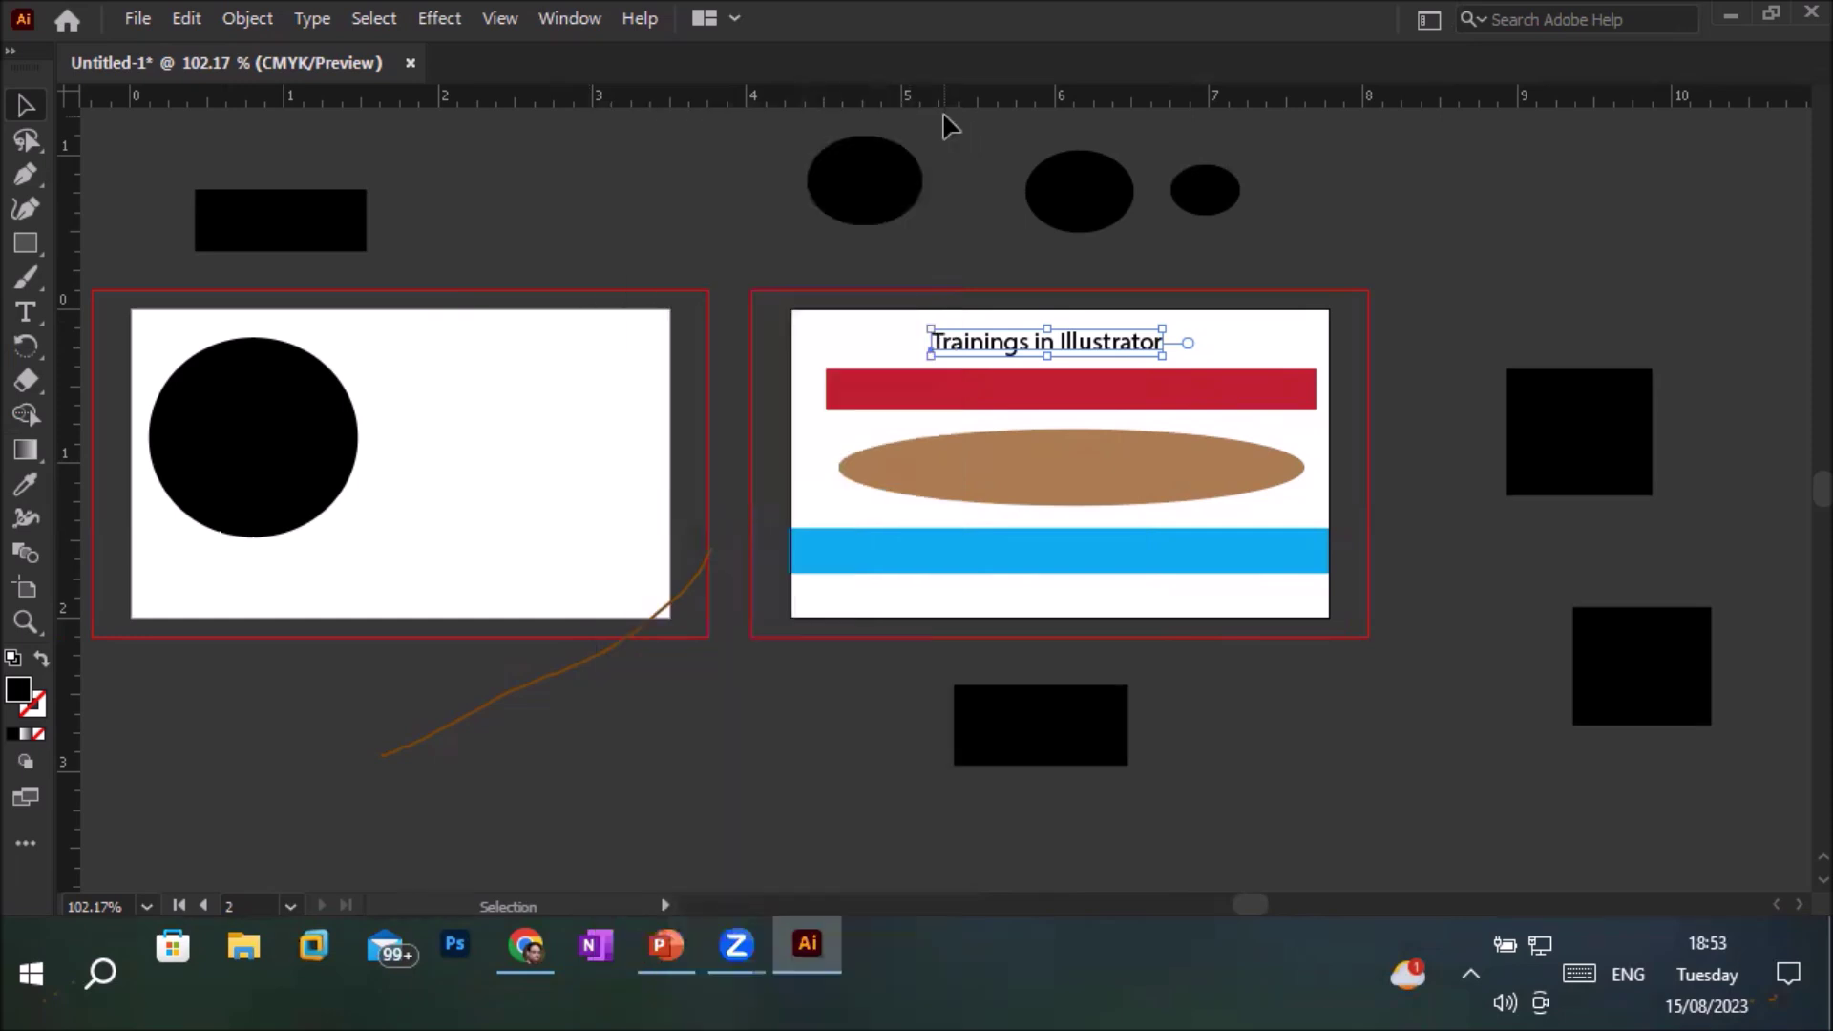
Apply Reset Essentials from the Window > Workspace menu to redock the Properties panel
left_click(569, 21)
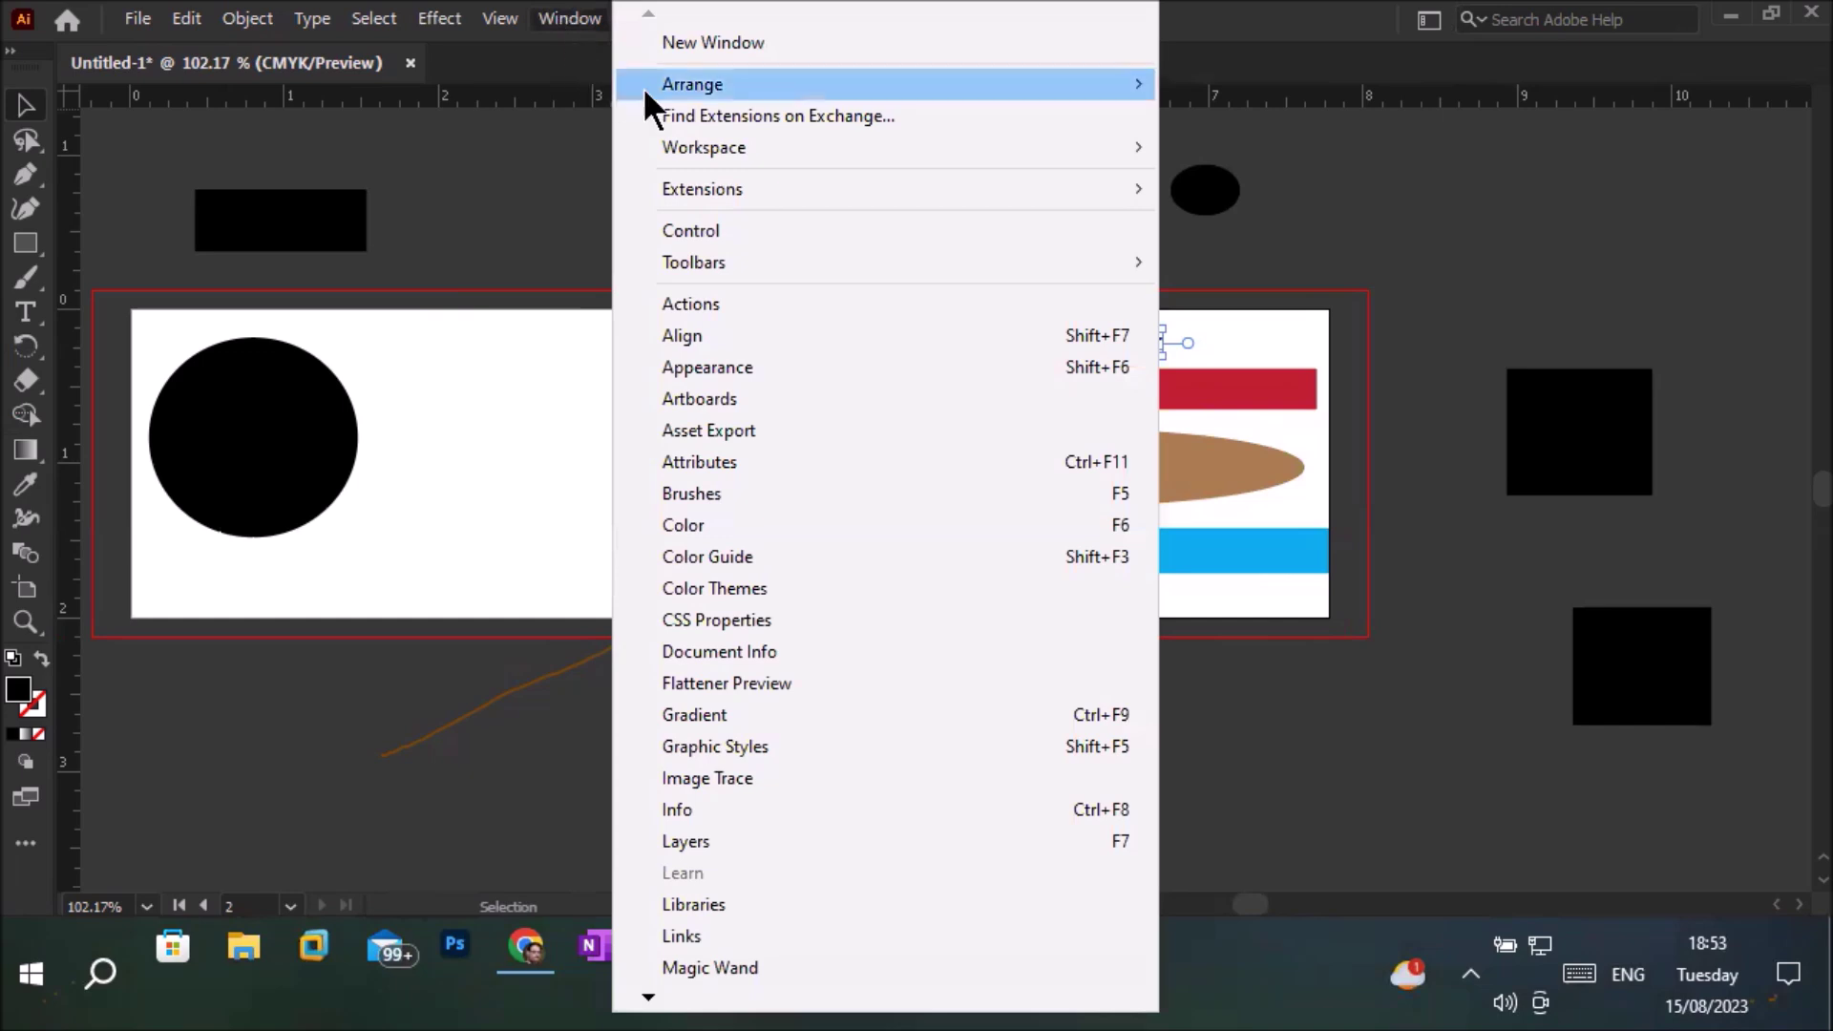
mouse_move(823, 149)
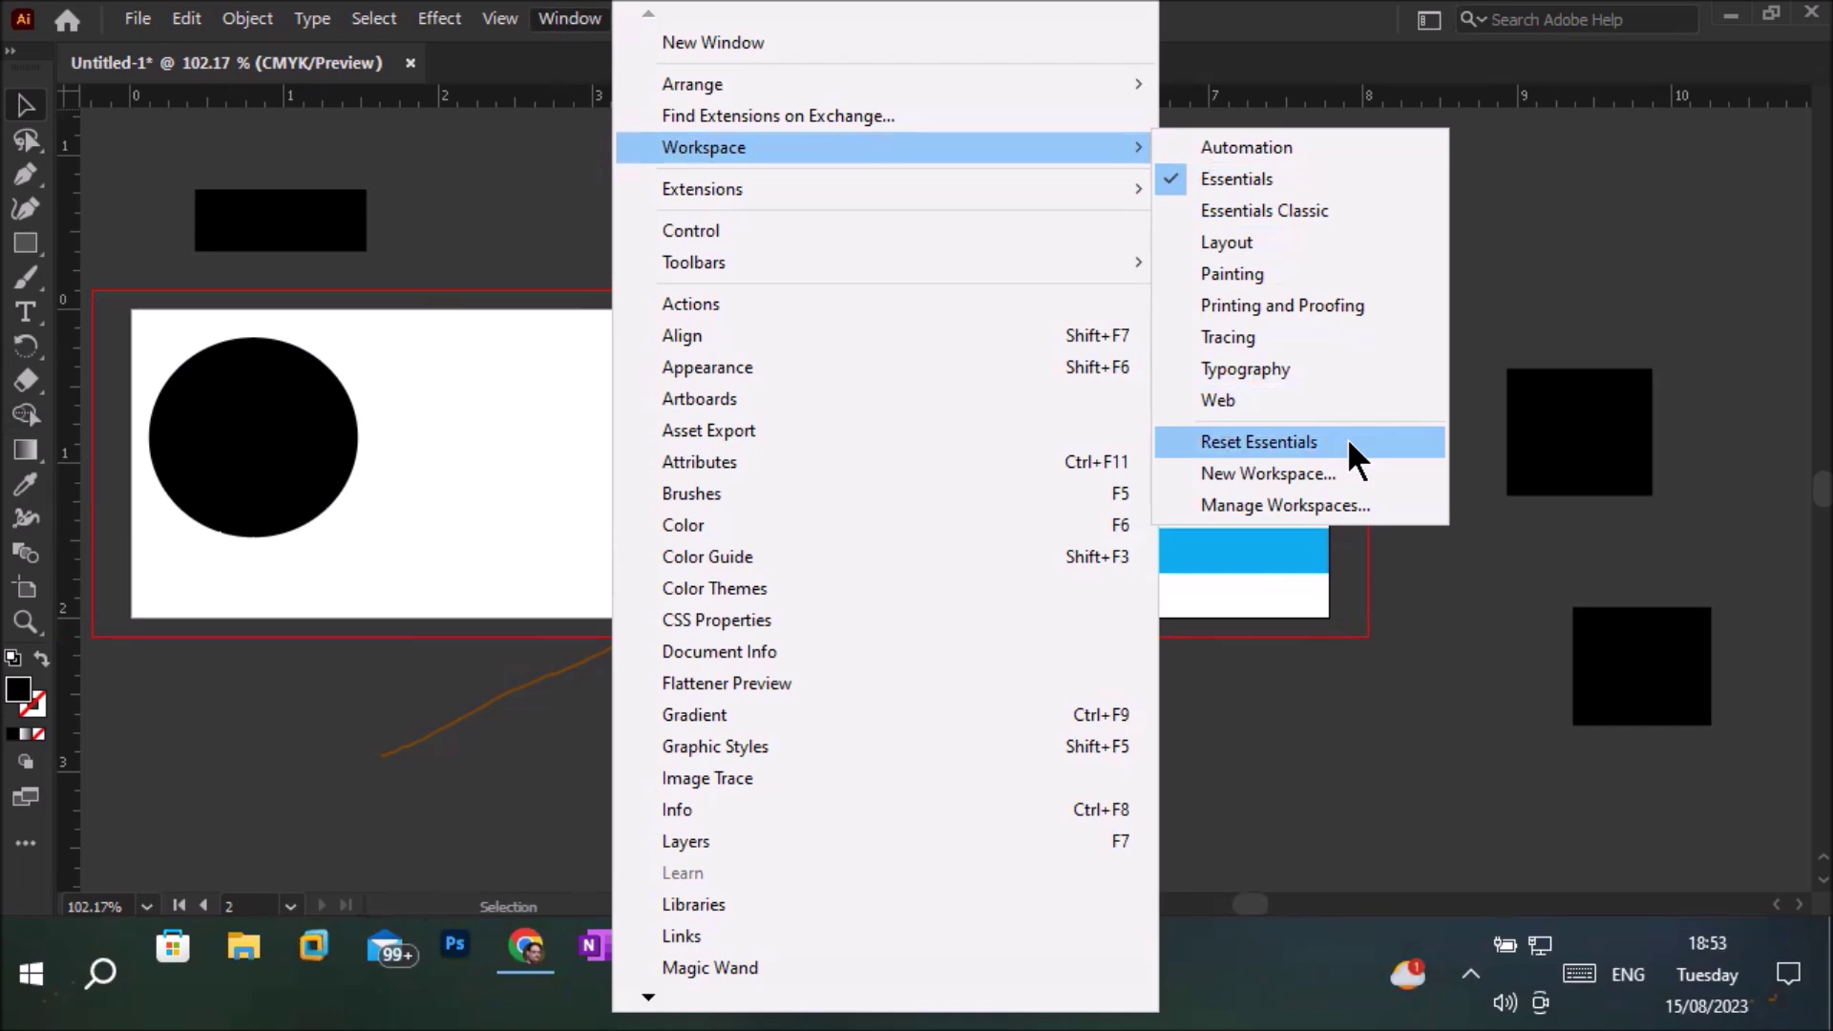
left_click(1348, 441)
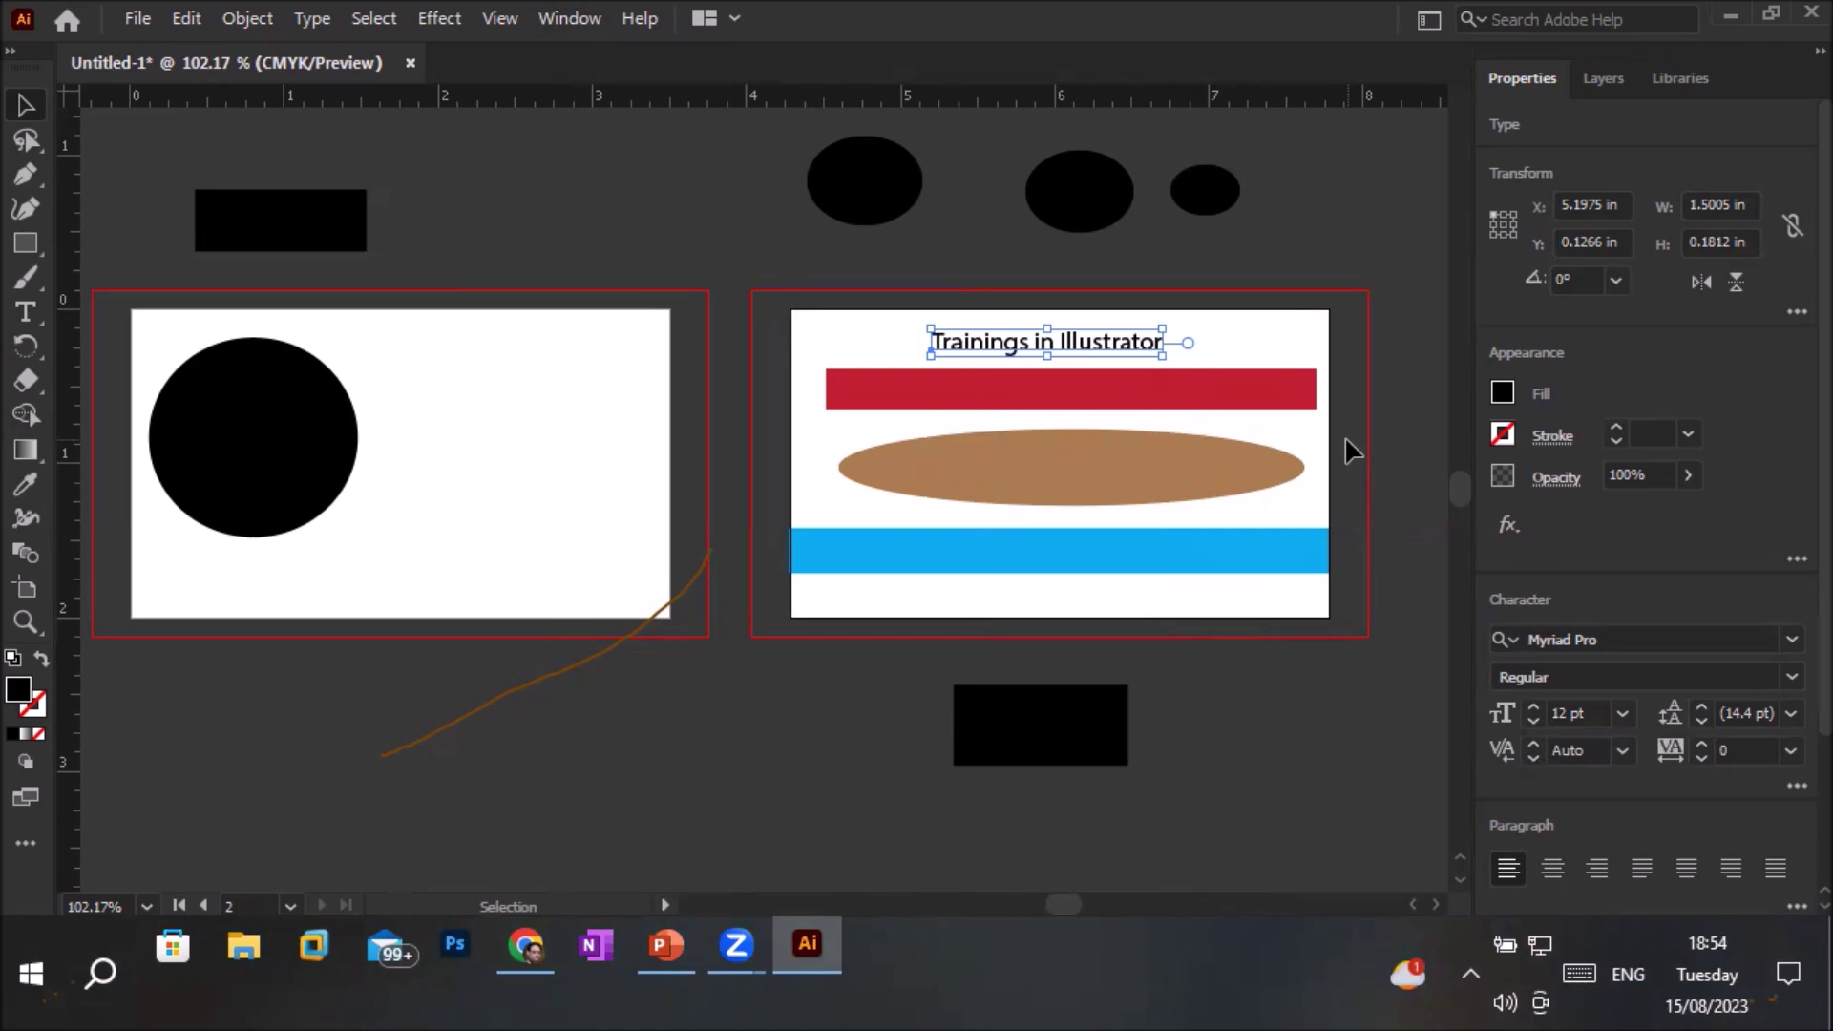
Move the Properties panel to the left dock and dock the Artboards panel at right
left_click_drag(1685, 76, 172, 97)
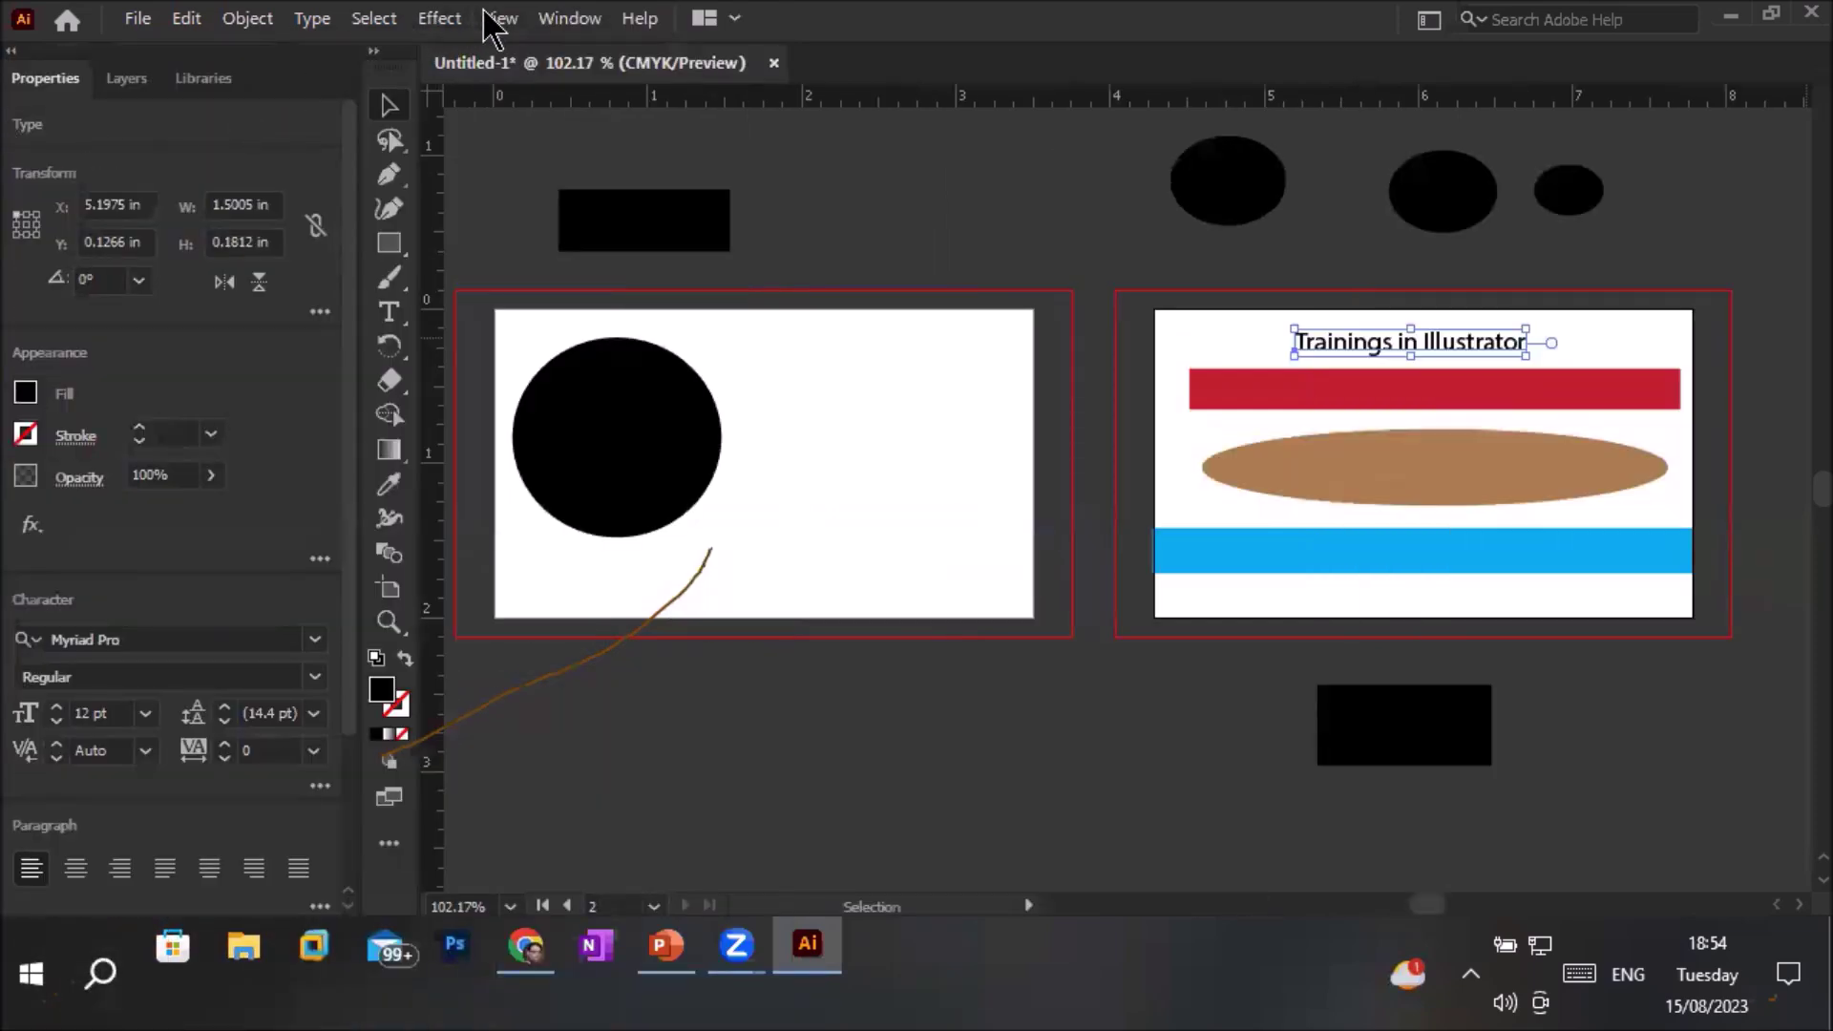
left_click(561, 20)
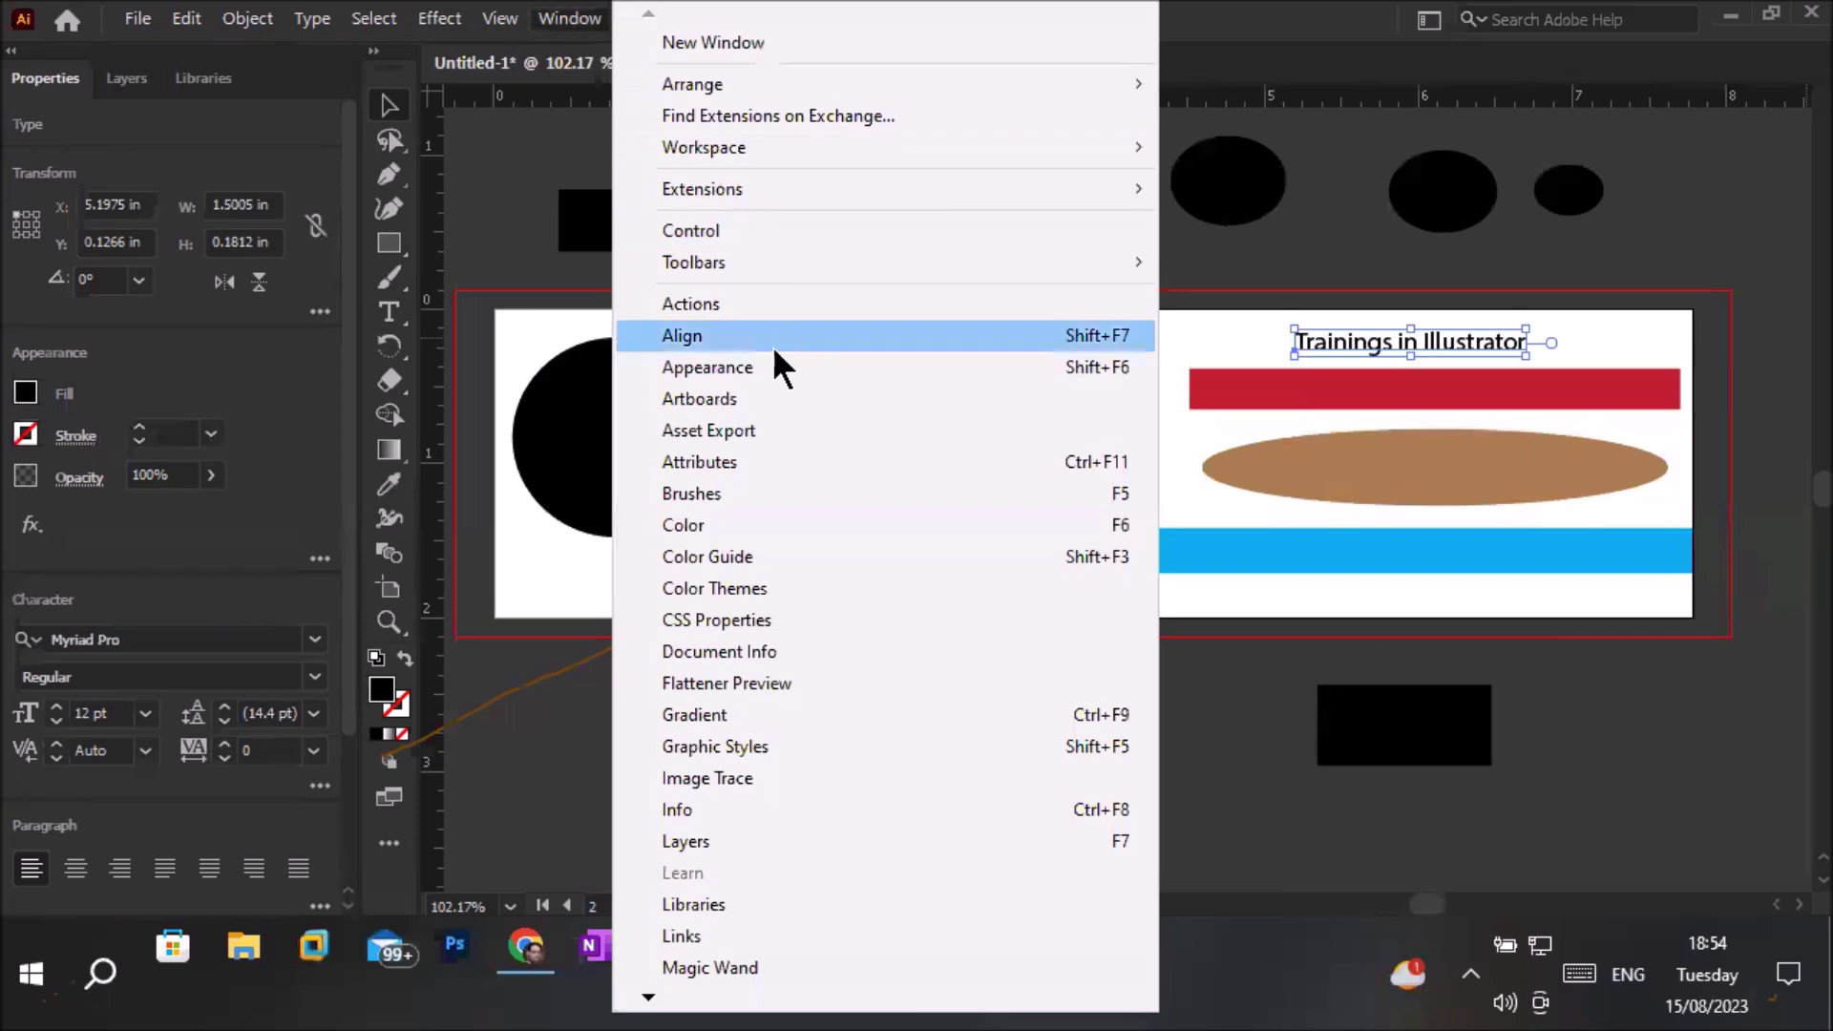
left_click(771, 405)
left_click_drag(1142, 494, 1800, 124)
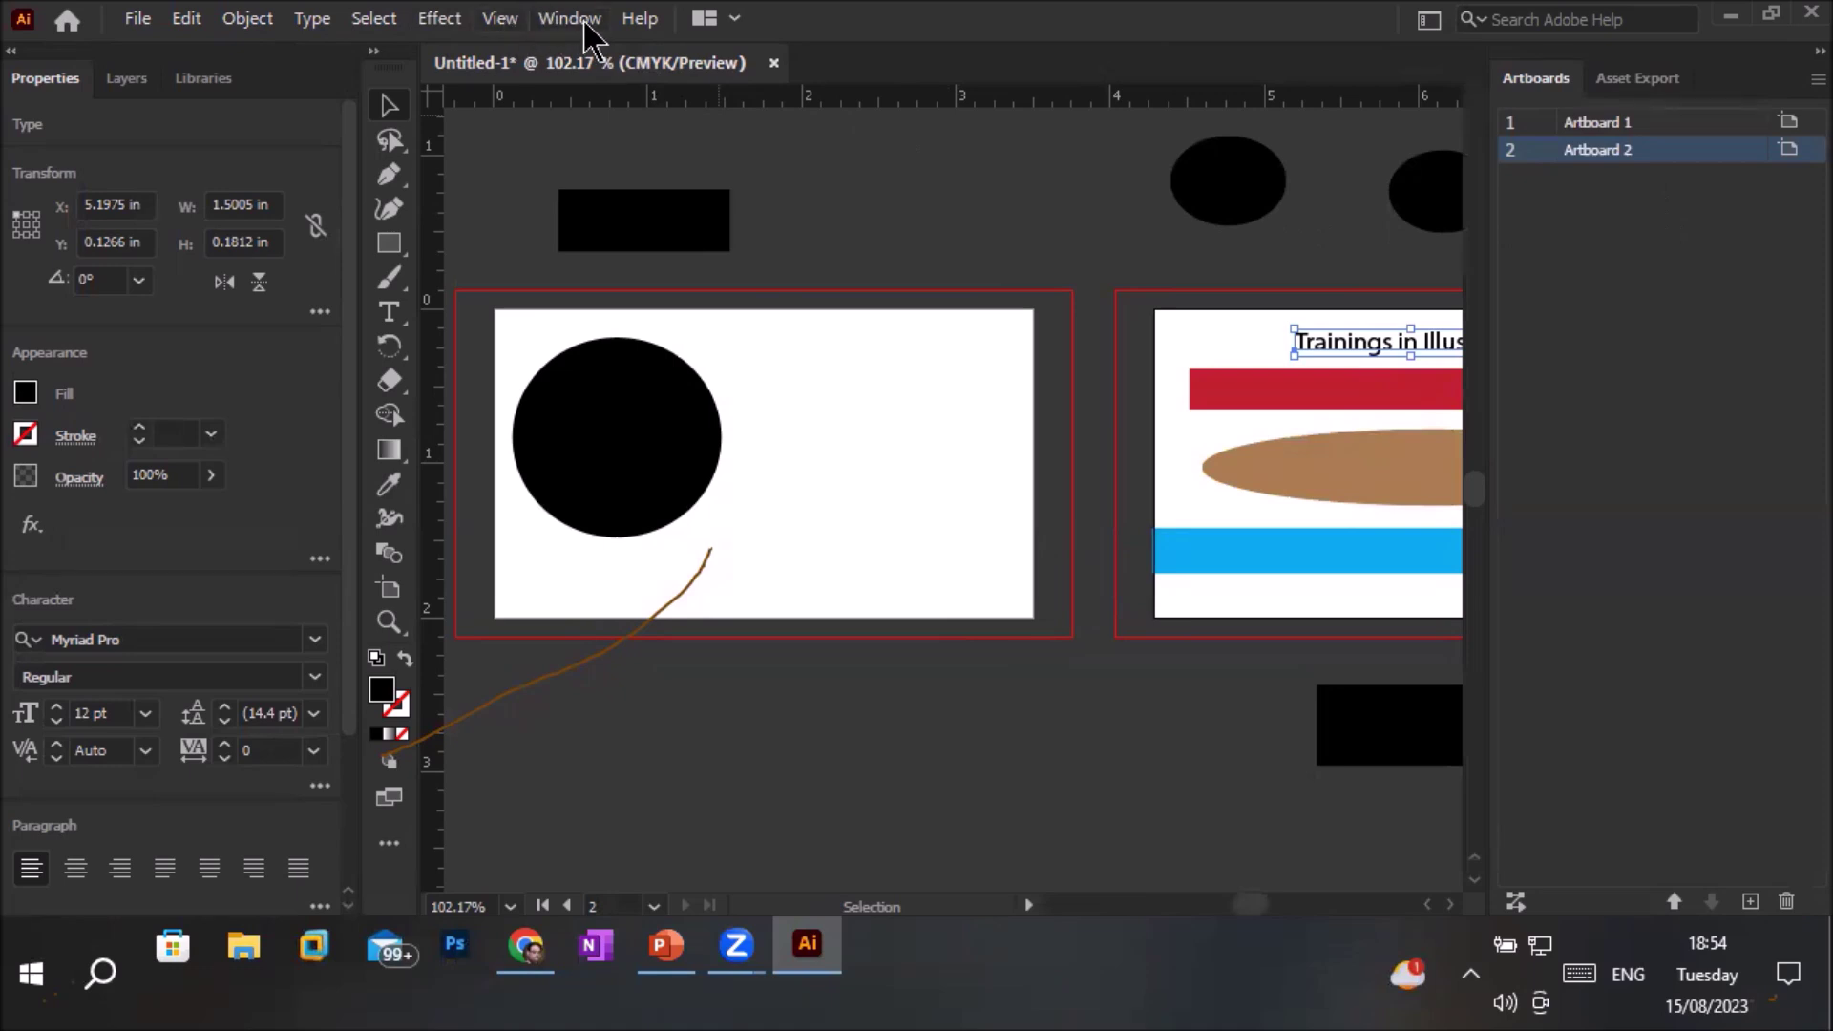
Open the Brushes and Document Info panels and dock each in the right-hand dock
left_click(582, 19)
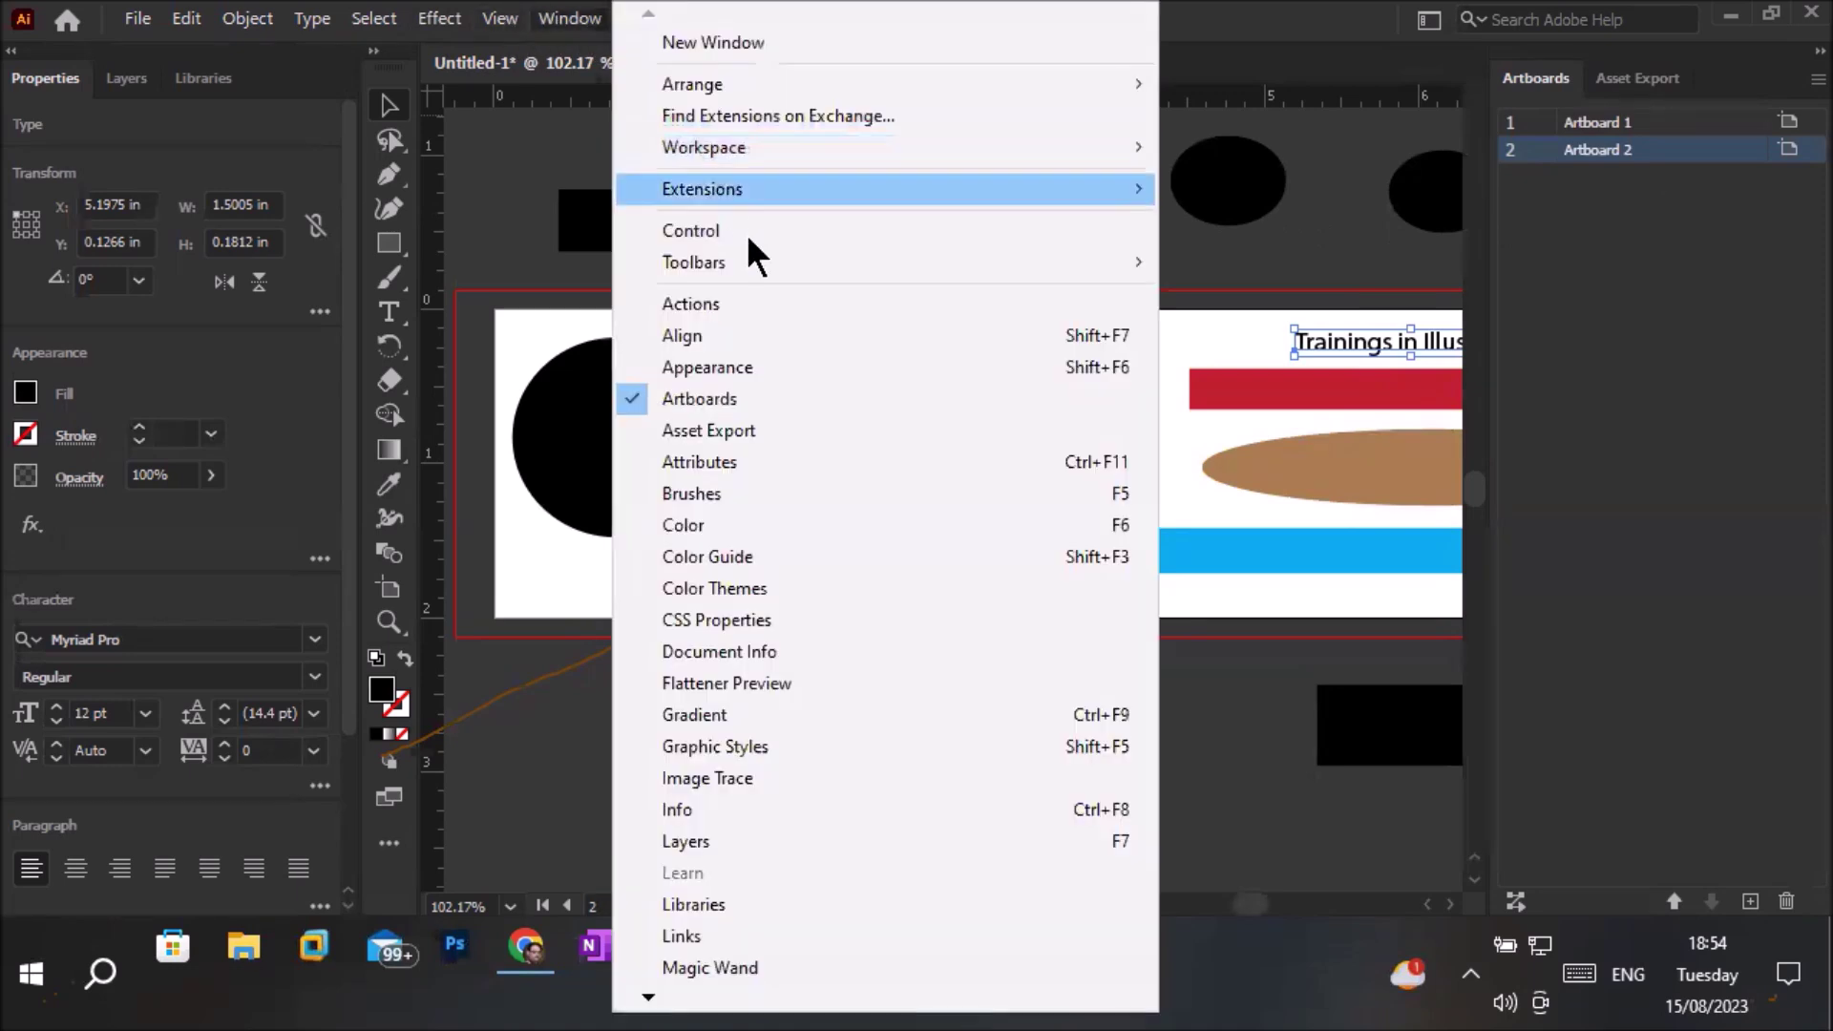
left_click(741, 496)
mouse_move(1285, 299)
left_mouse_down()
mouse_move(1585, 287)
mouse_move(1792, 413)
left_mouse_up()
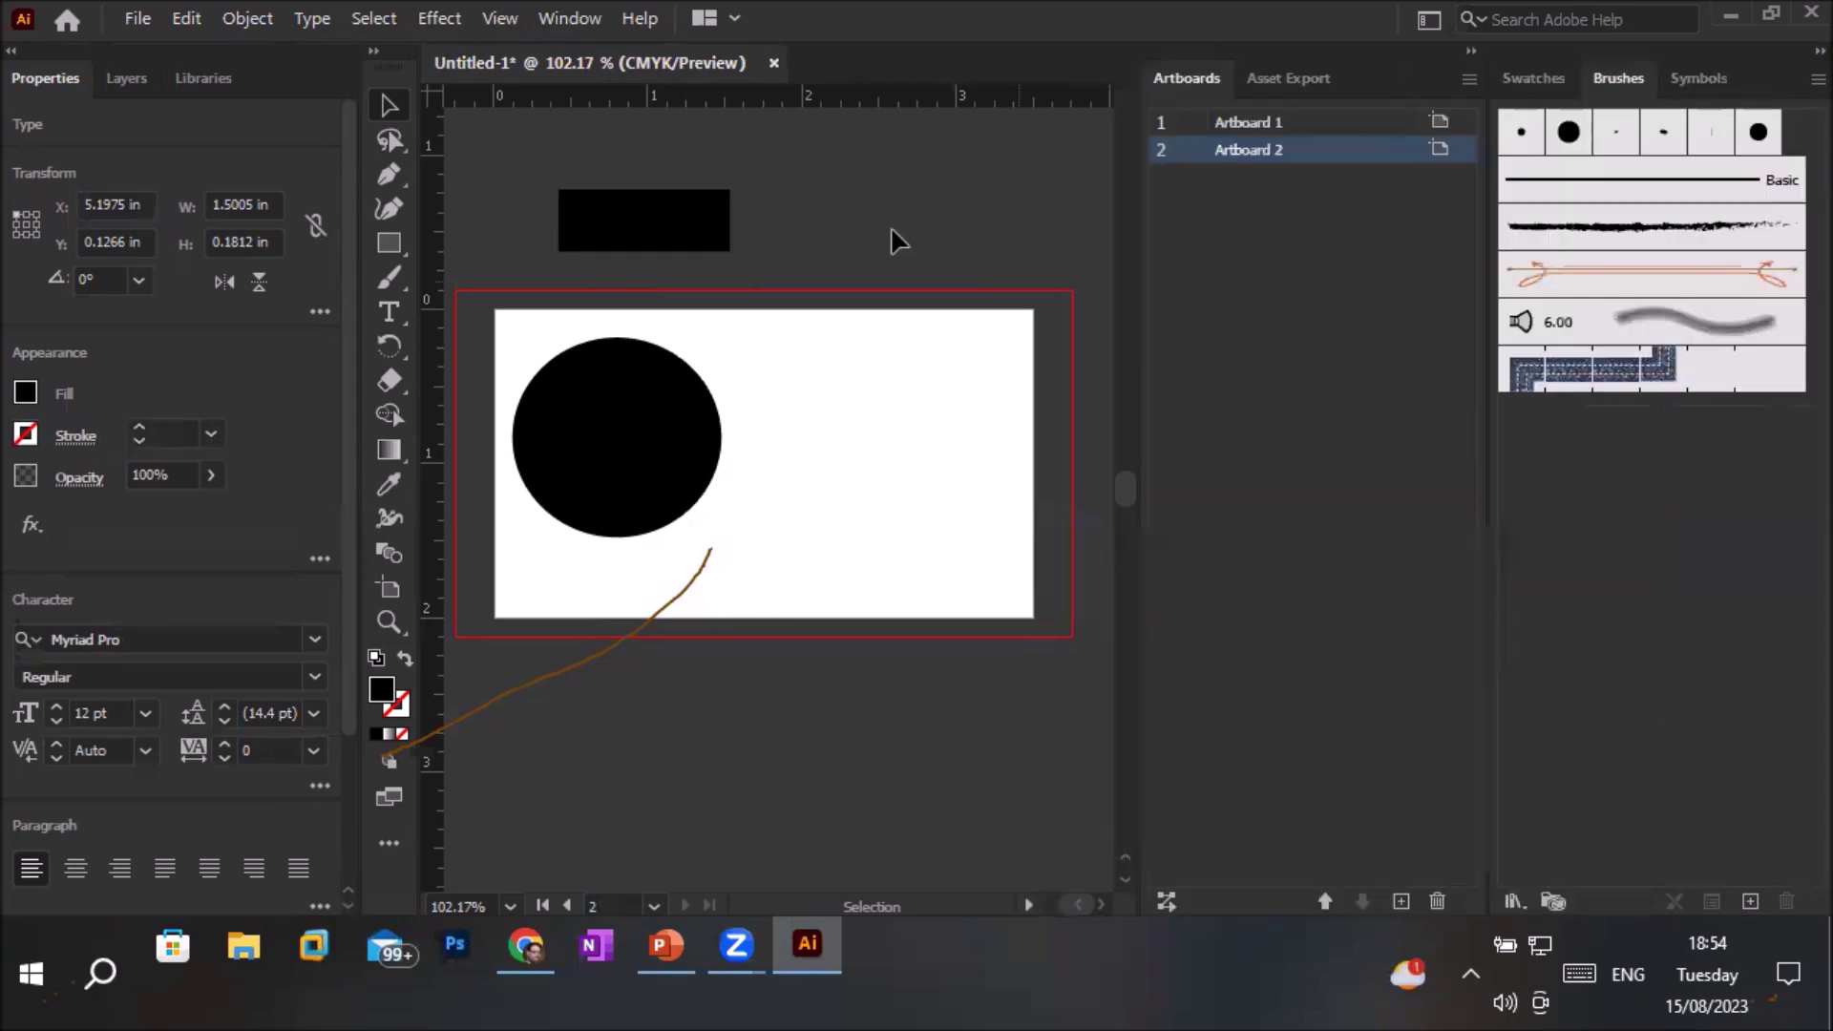
left_click(569, 18)
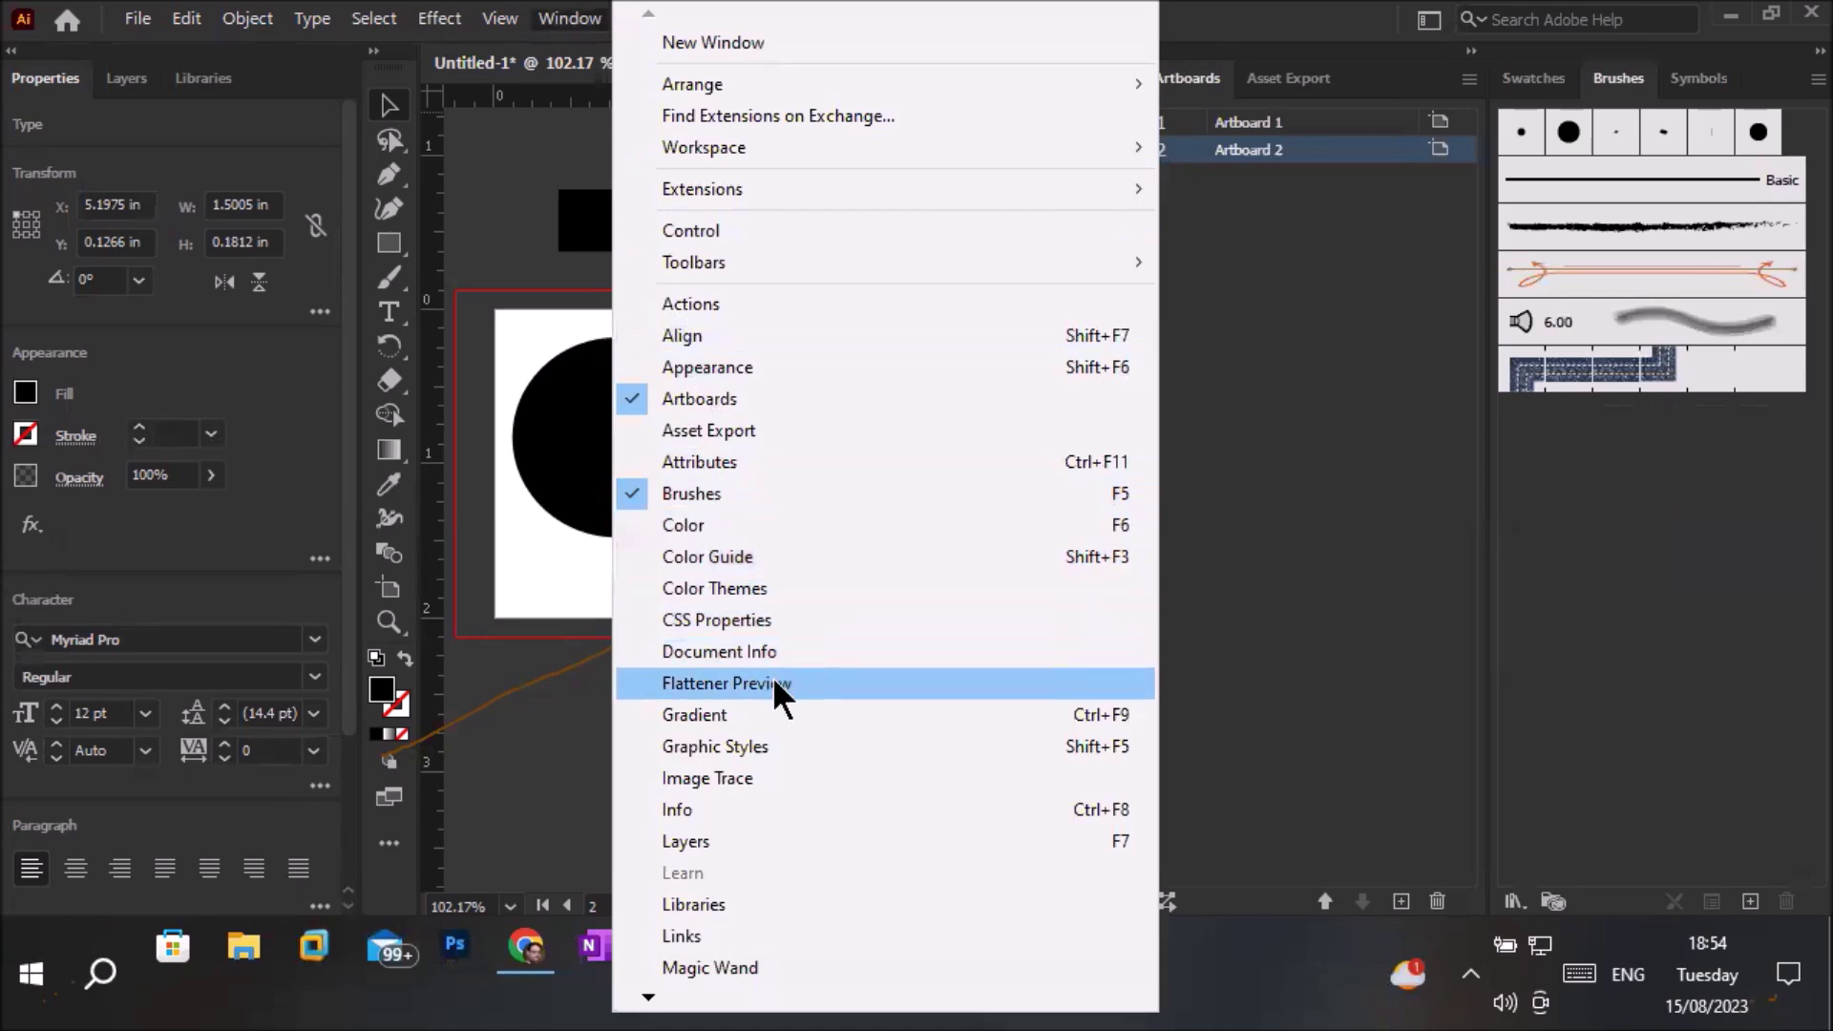
left_click(787, 650)
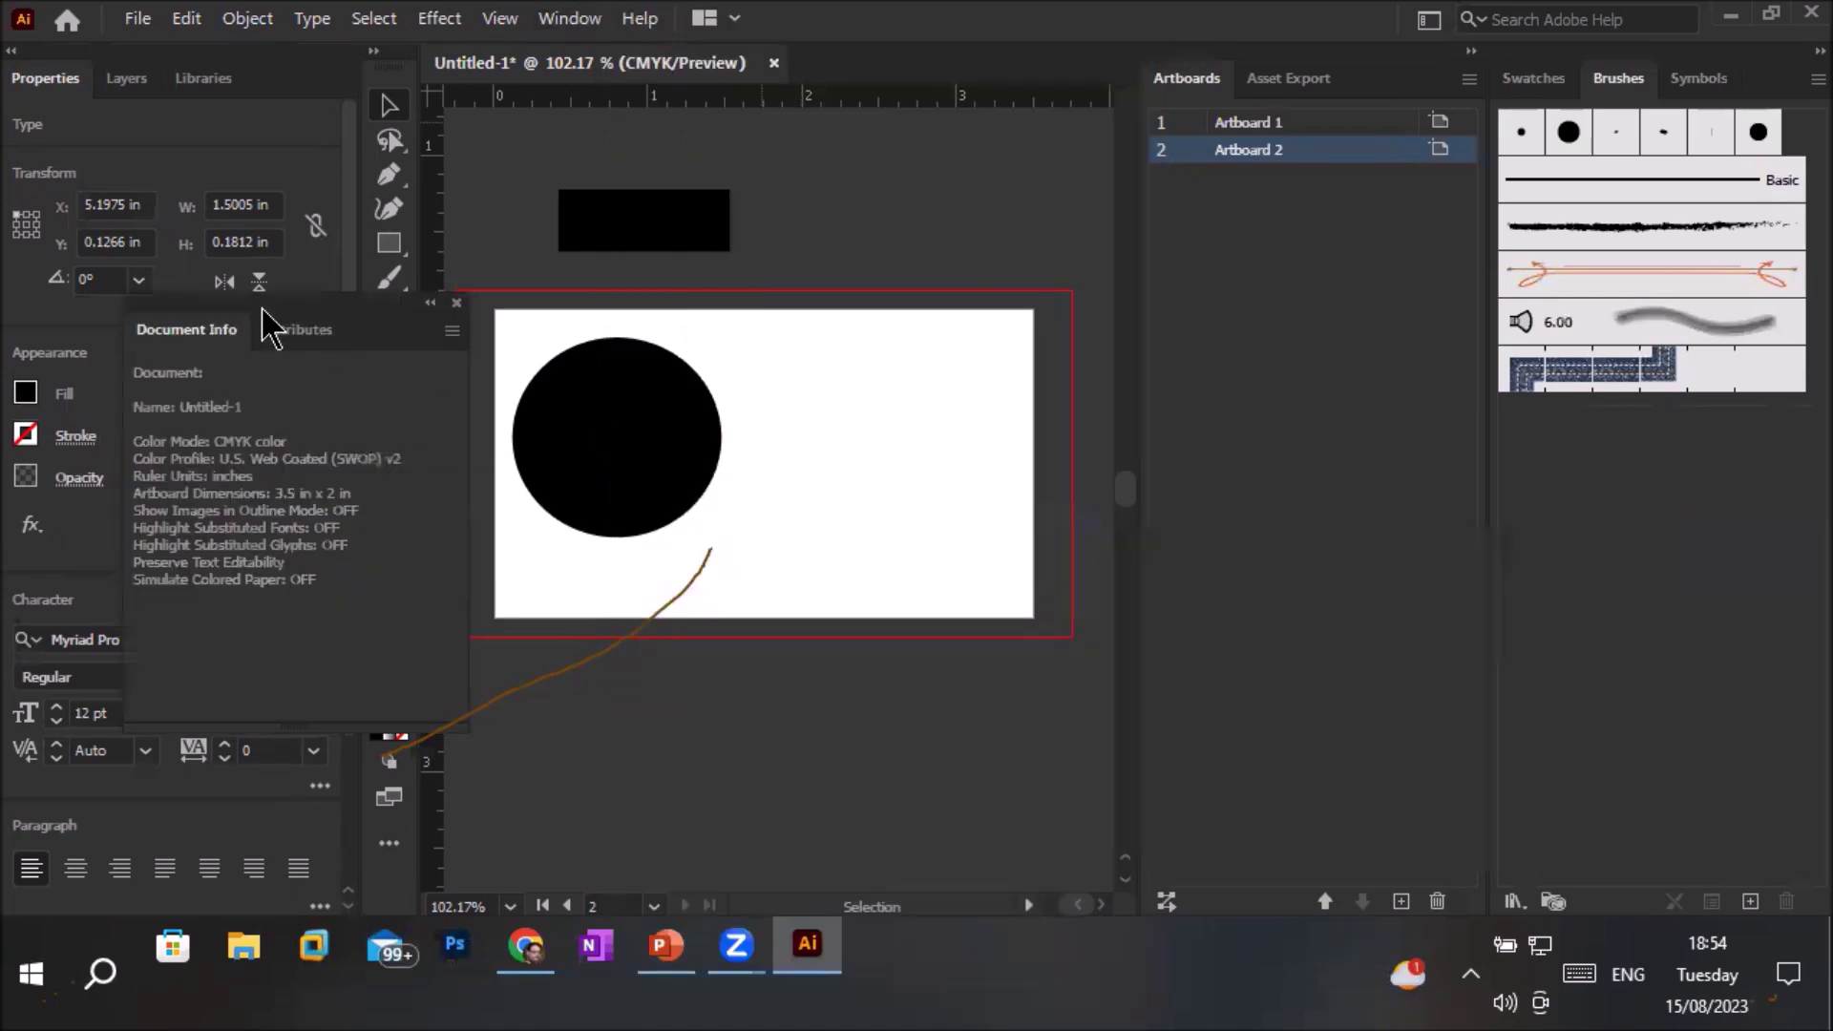
left_click_drag(270, 327, 1111, 512)
left_click_drag(1509, 561, 1792, 614)
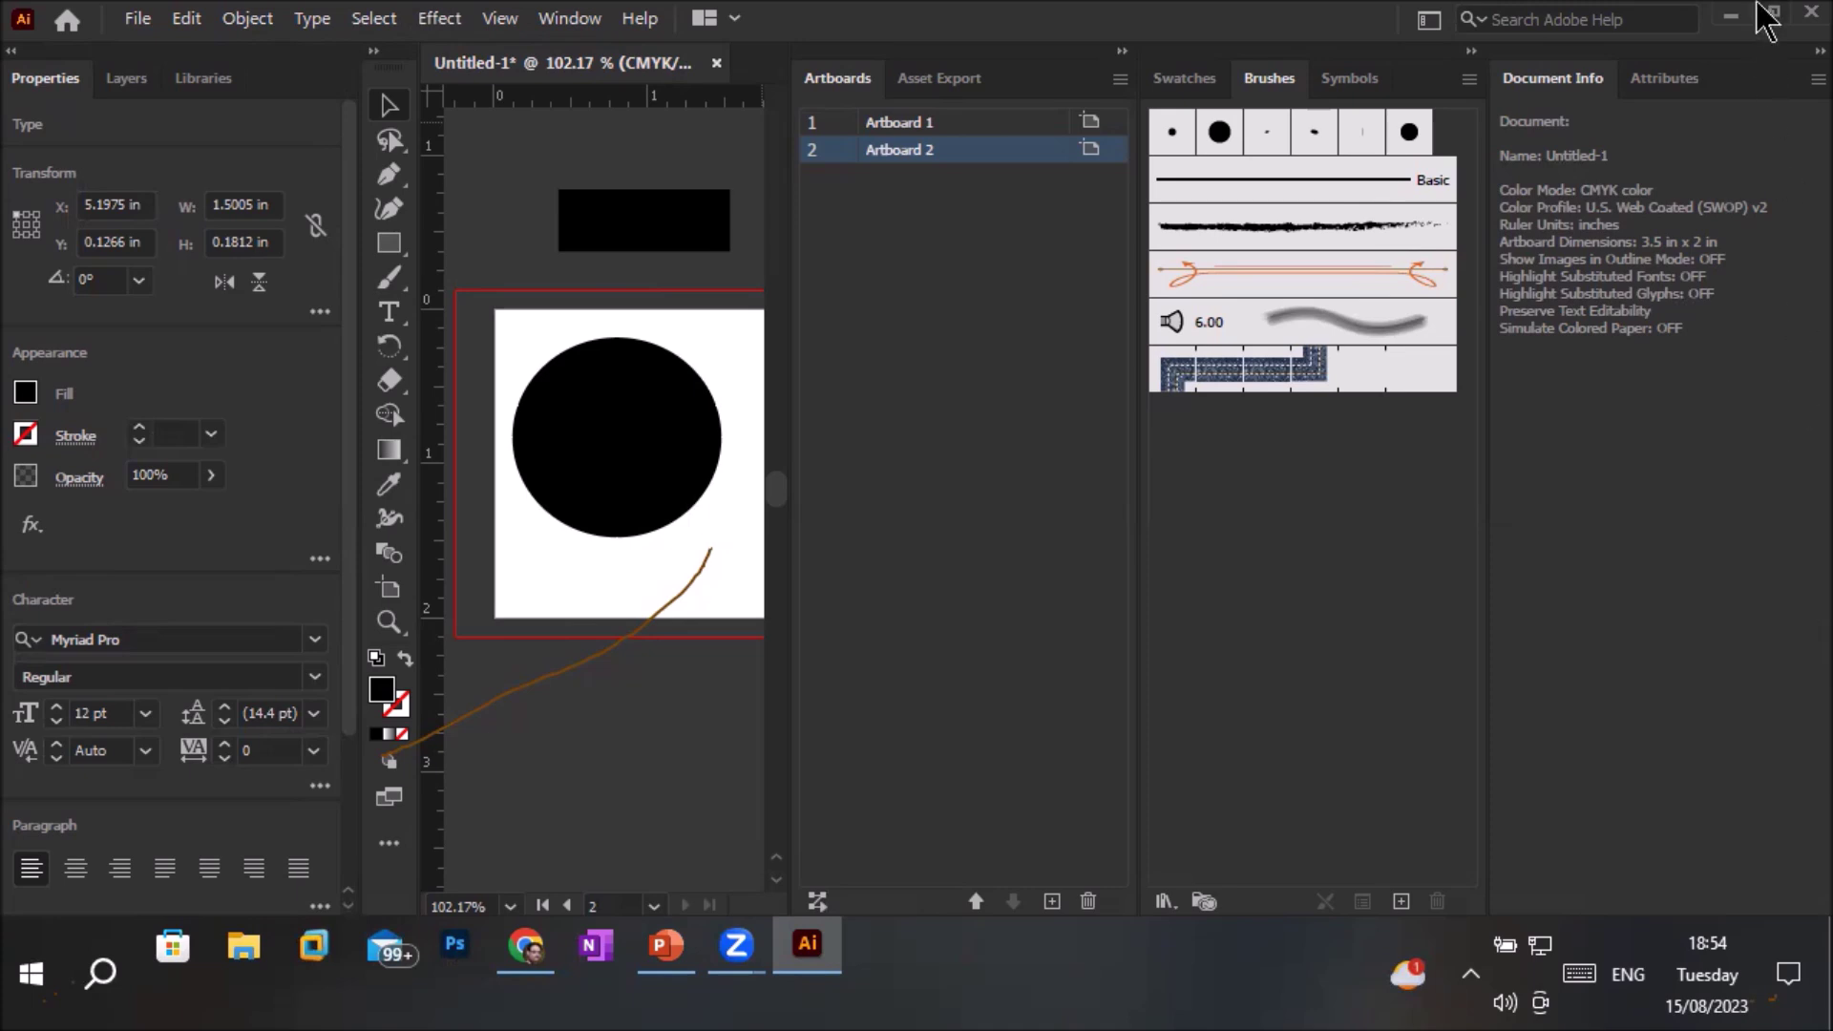
left_click(582, 26)
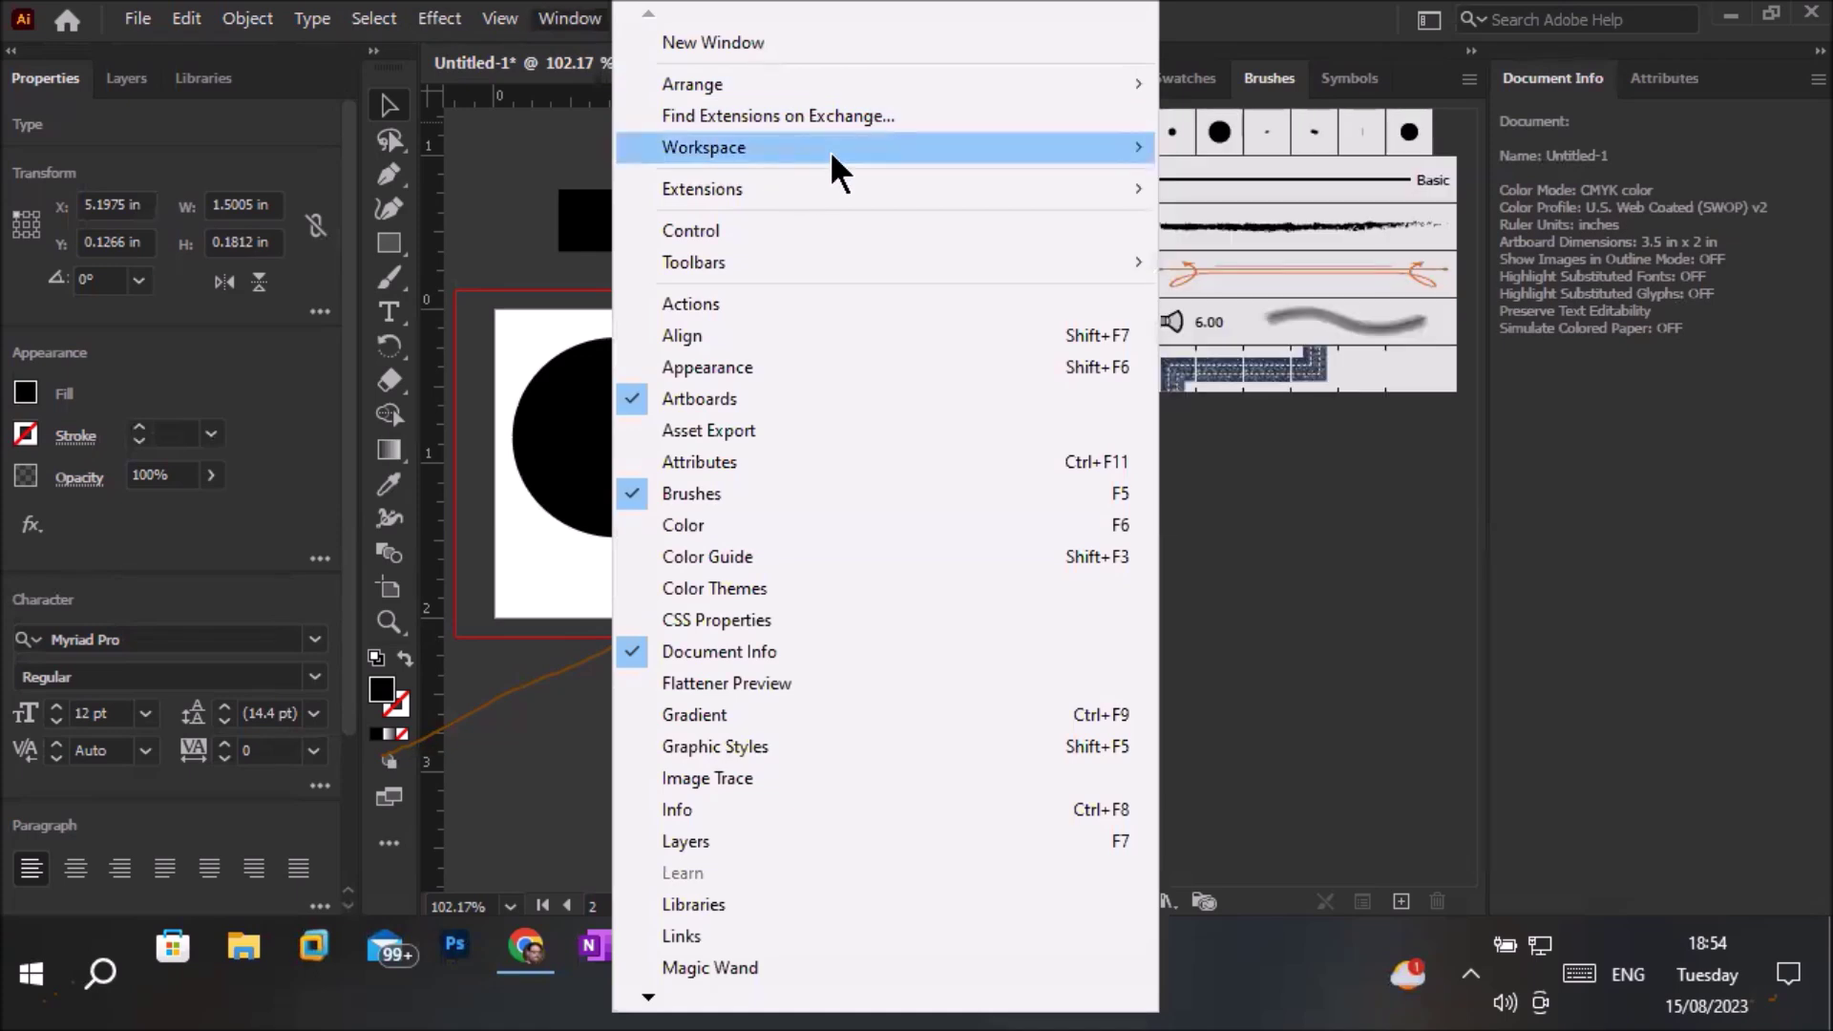
Restore the Essentials workspace, then drag the toolbar out so it floats over the canvas
mouse_move(1011, 147)
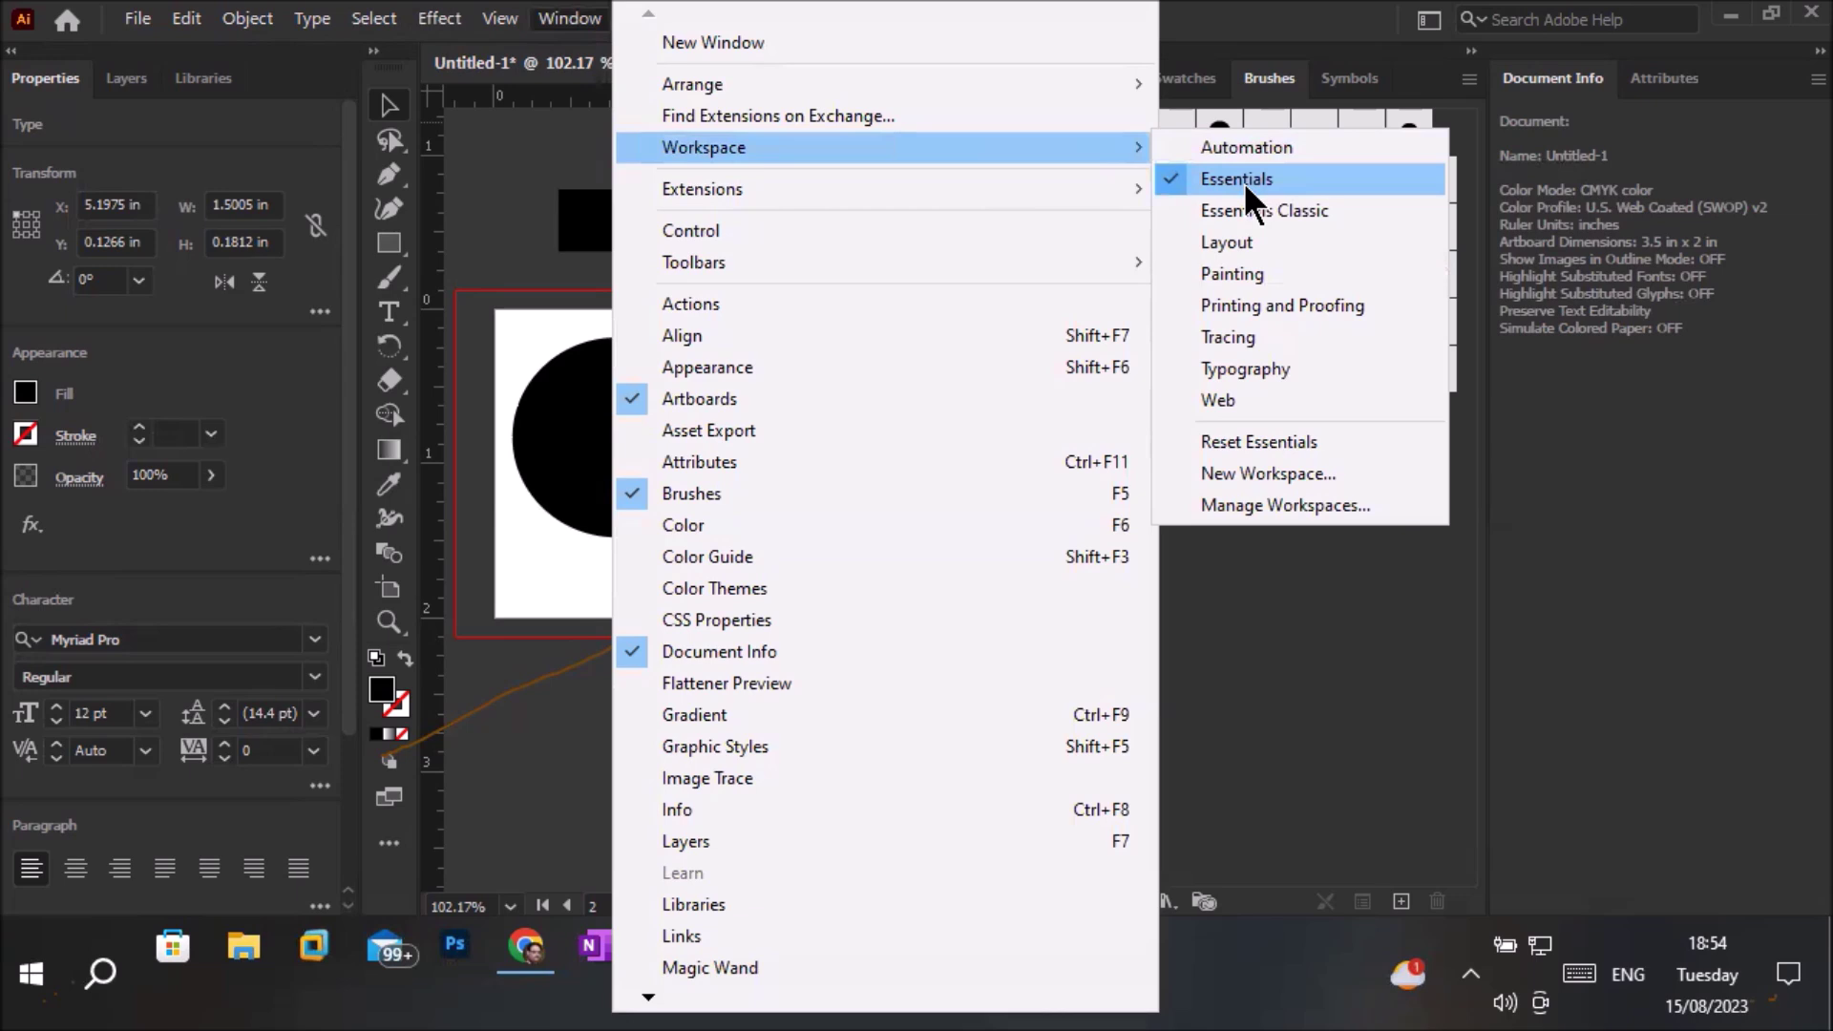
left_click(1287, 441)
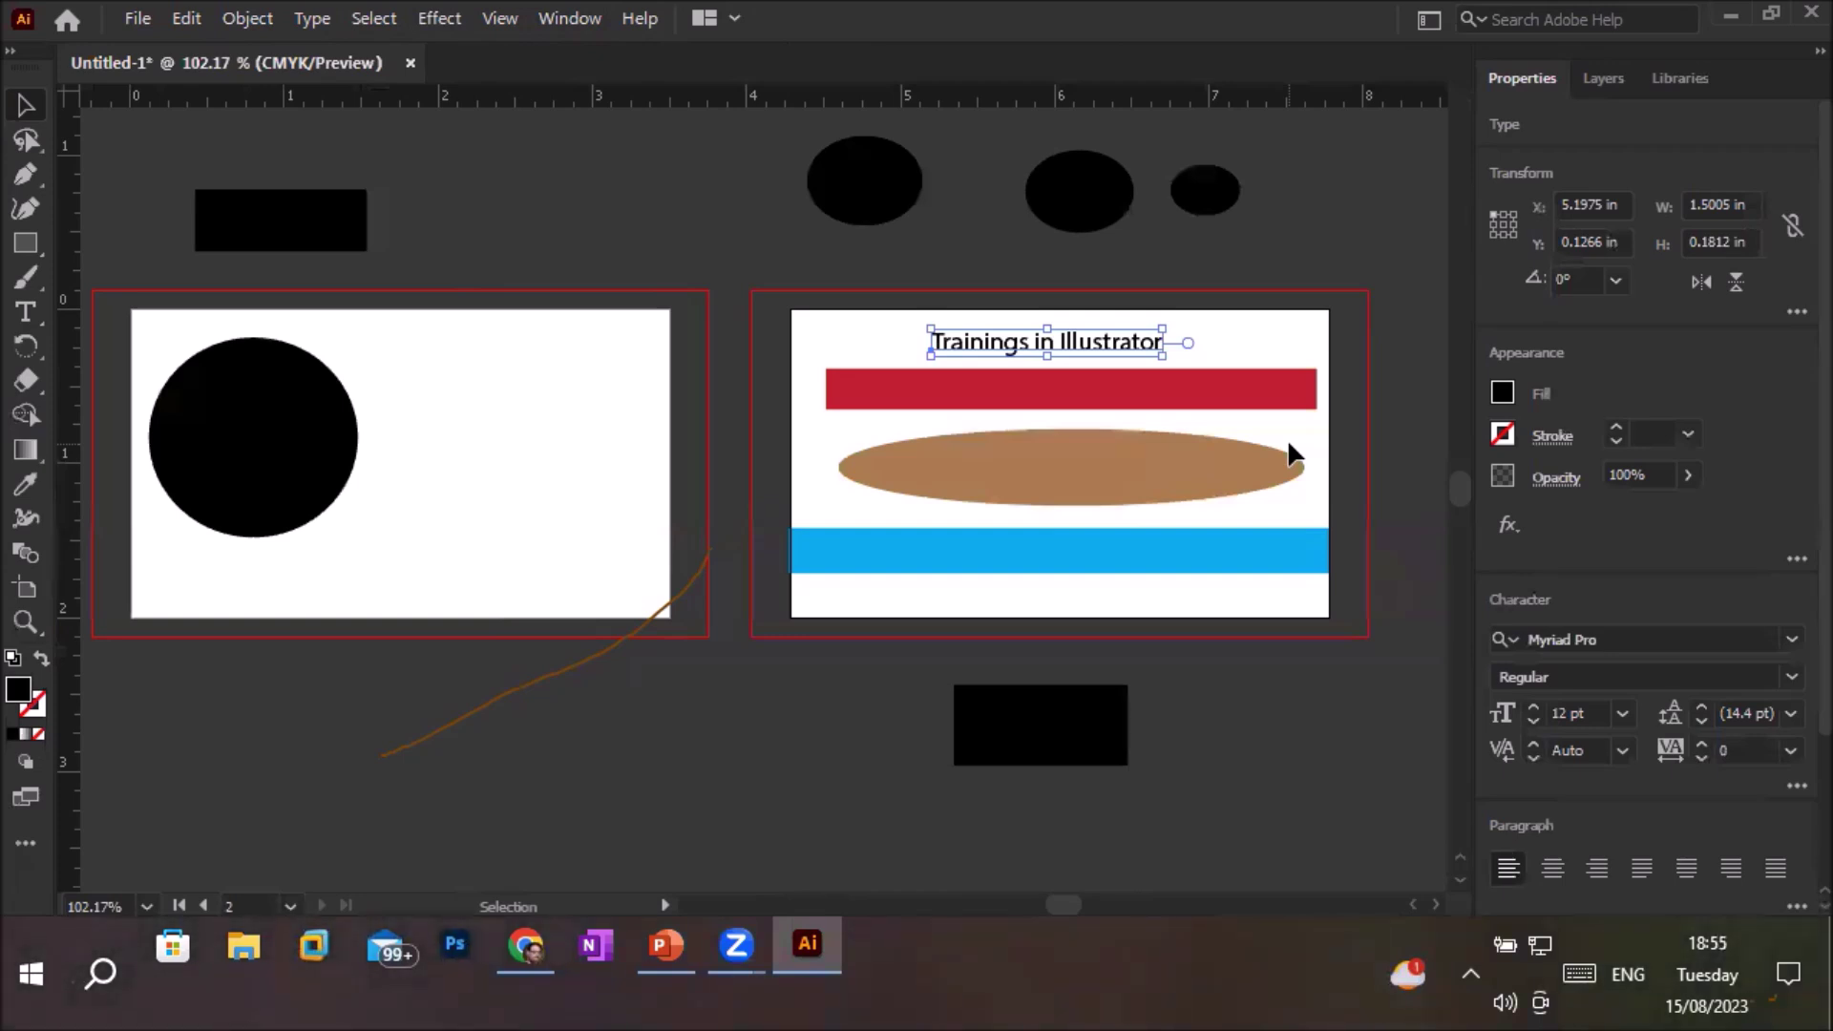
left_click_drag(34, 57, 554, 124)
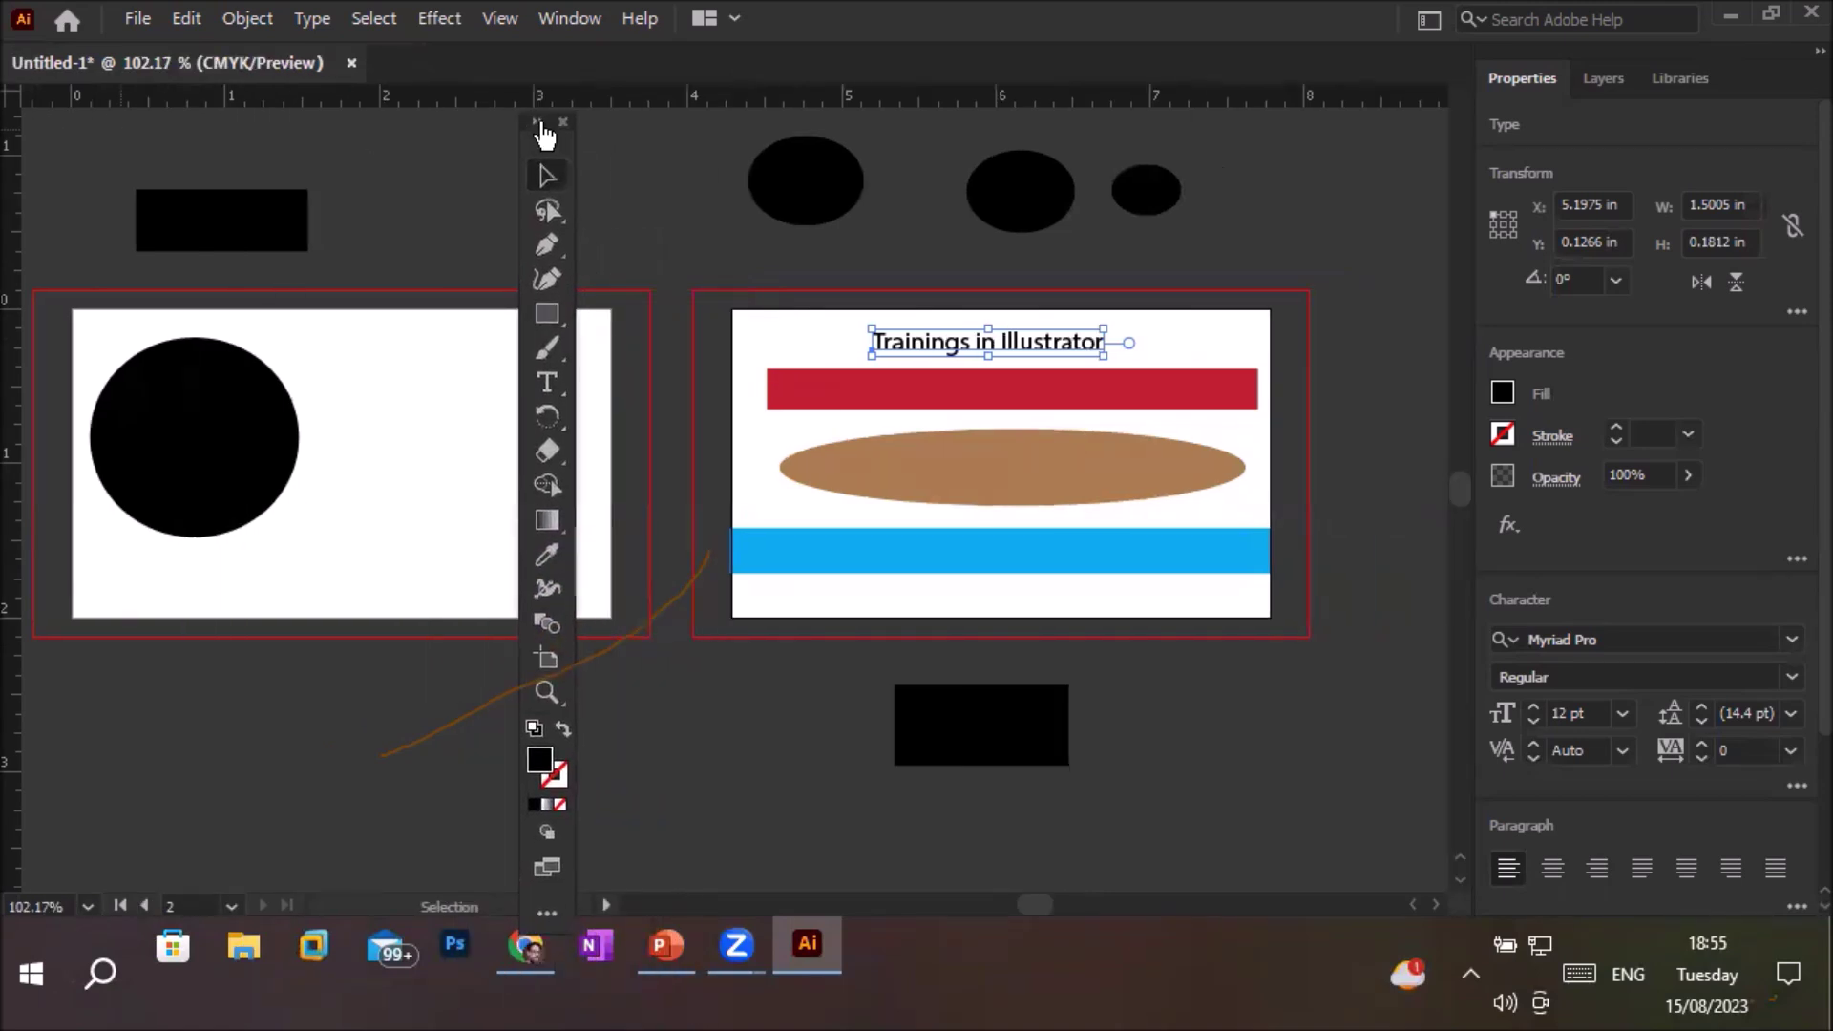
Expand the floating toolbar to two columns and load the Advanced tool set
left_click(533, 121)
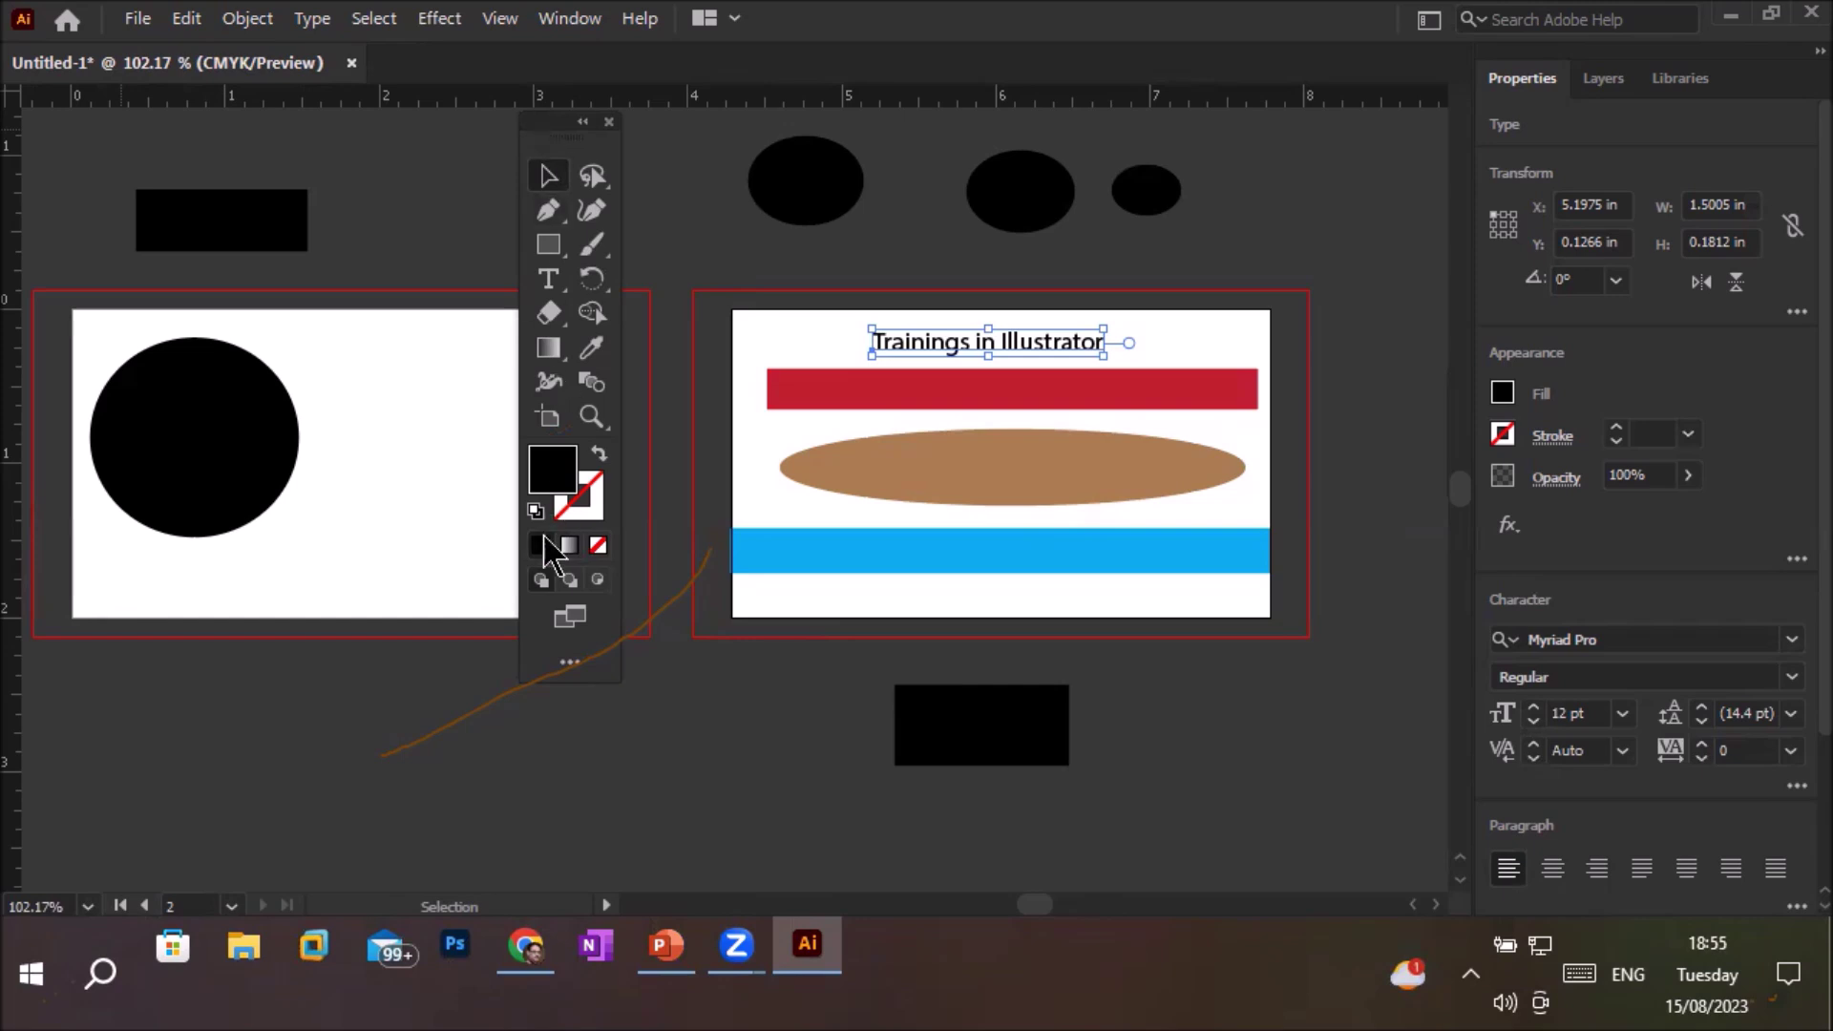
left_click(569, 661)
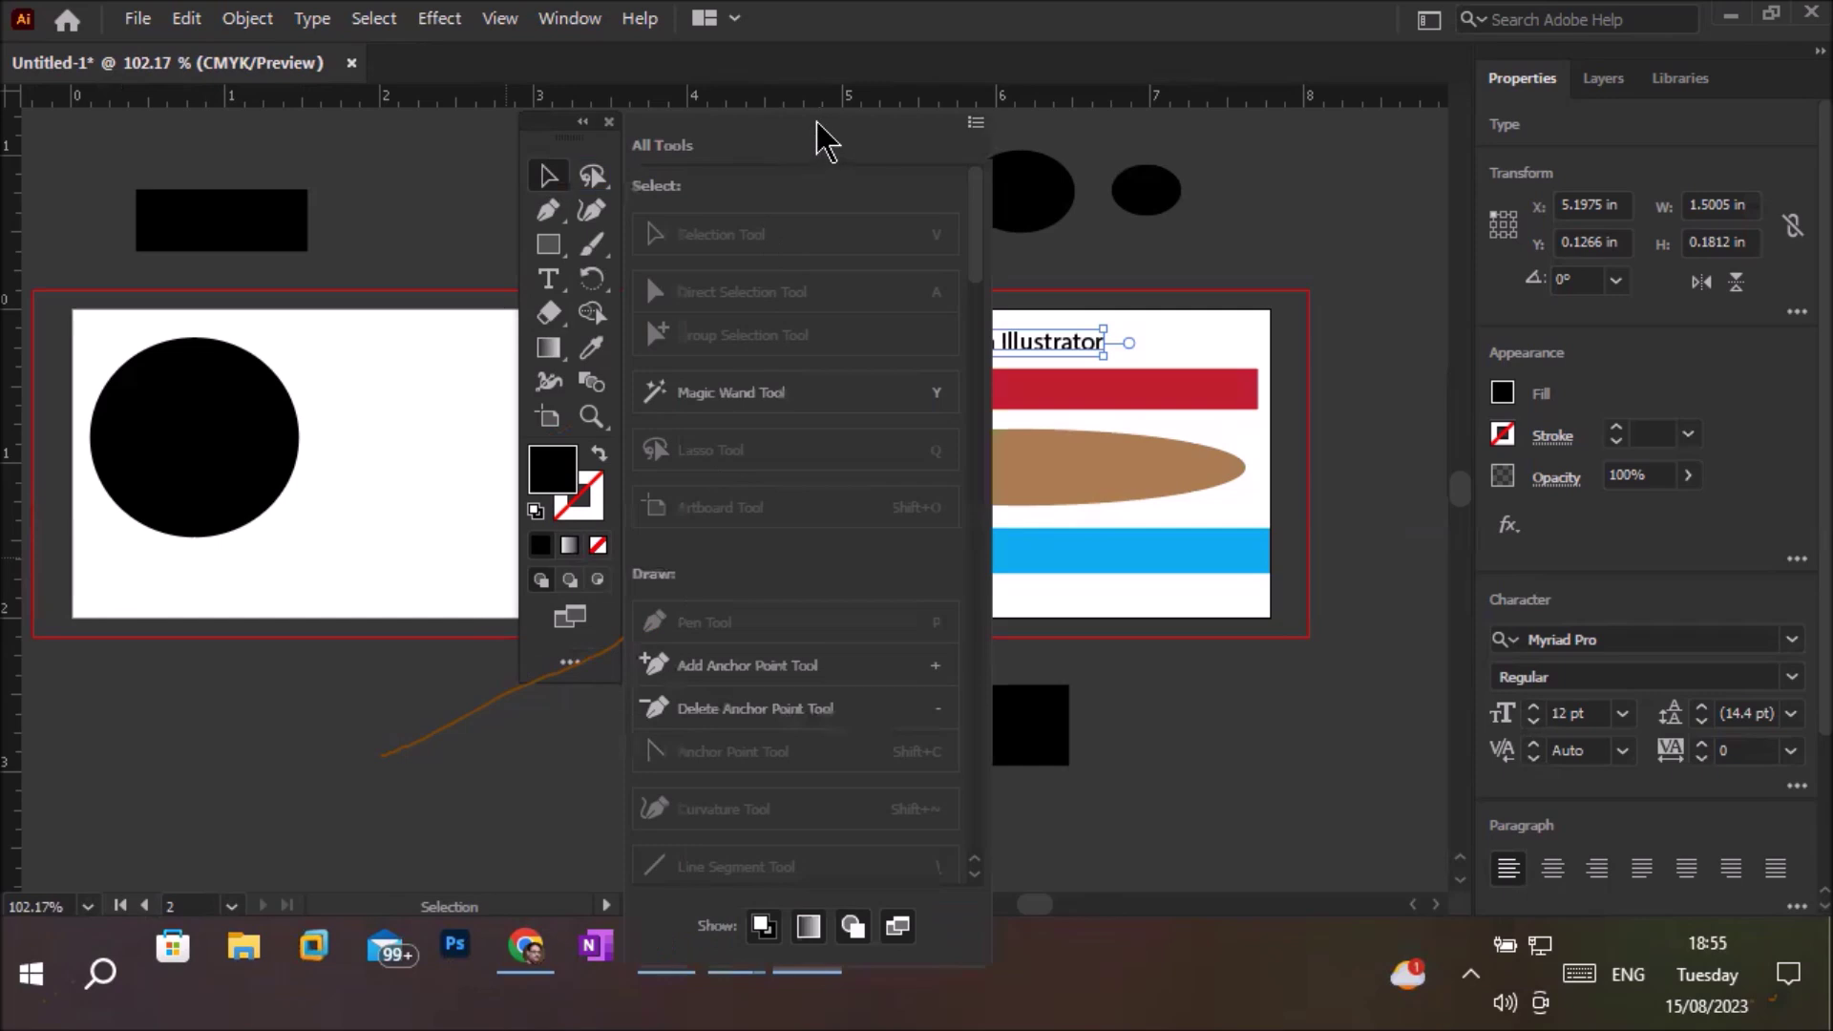
left_click(974, 124)
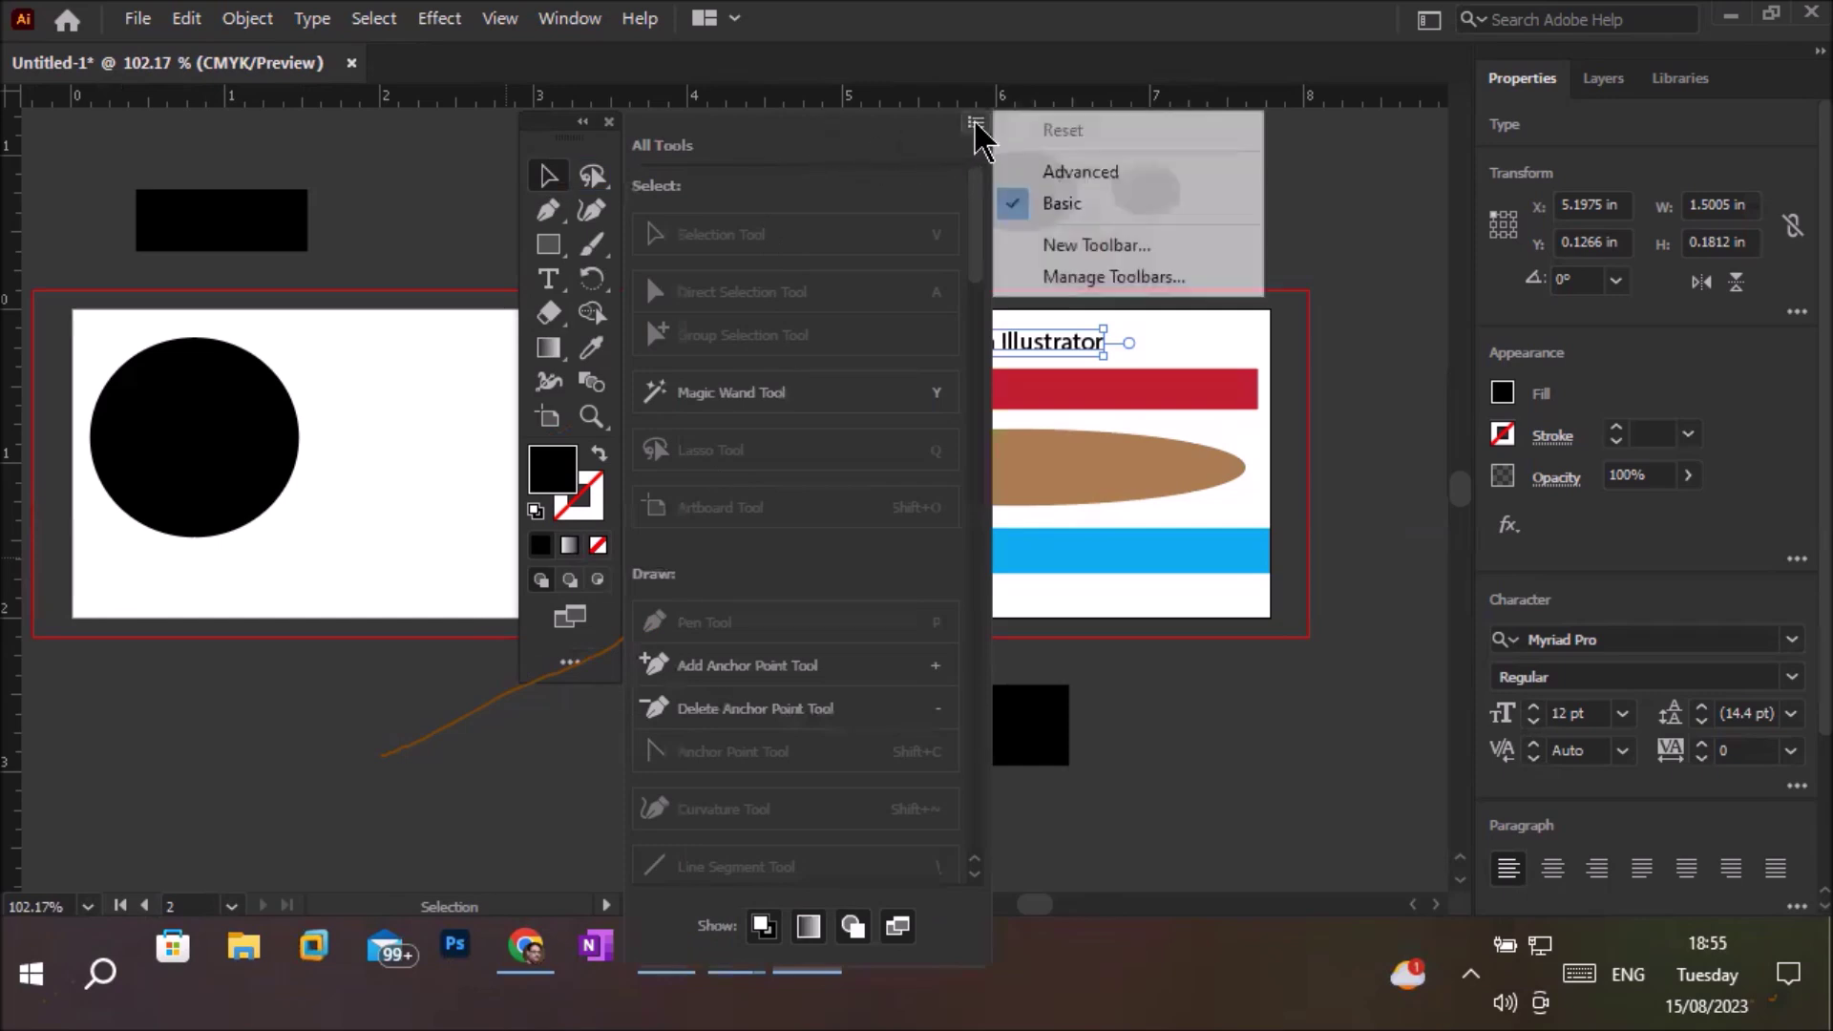
left_click(1084, 175)
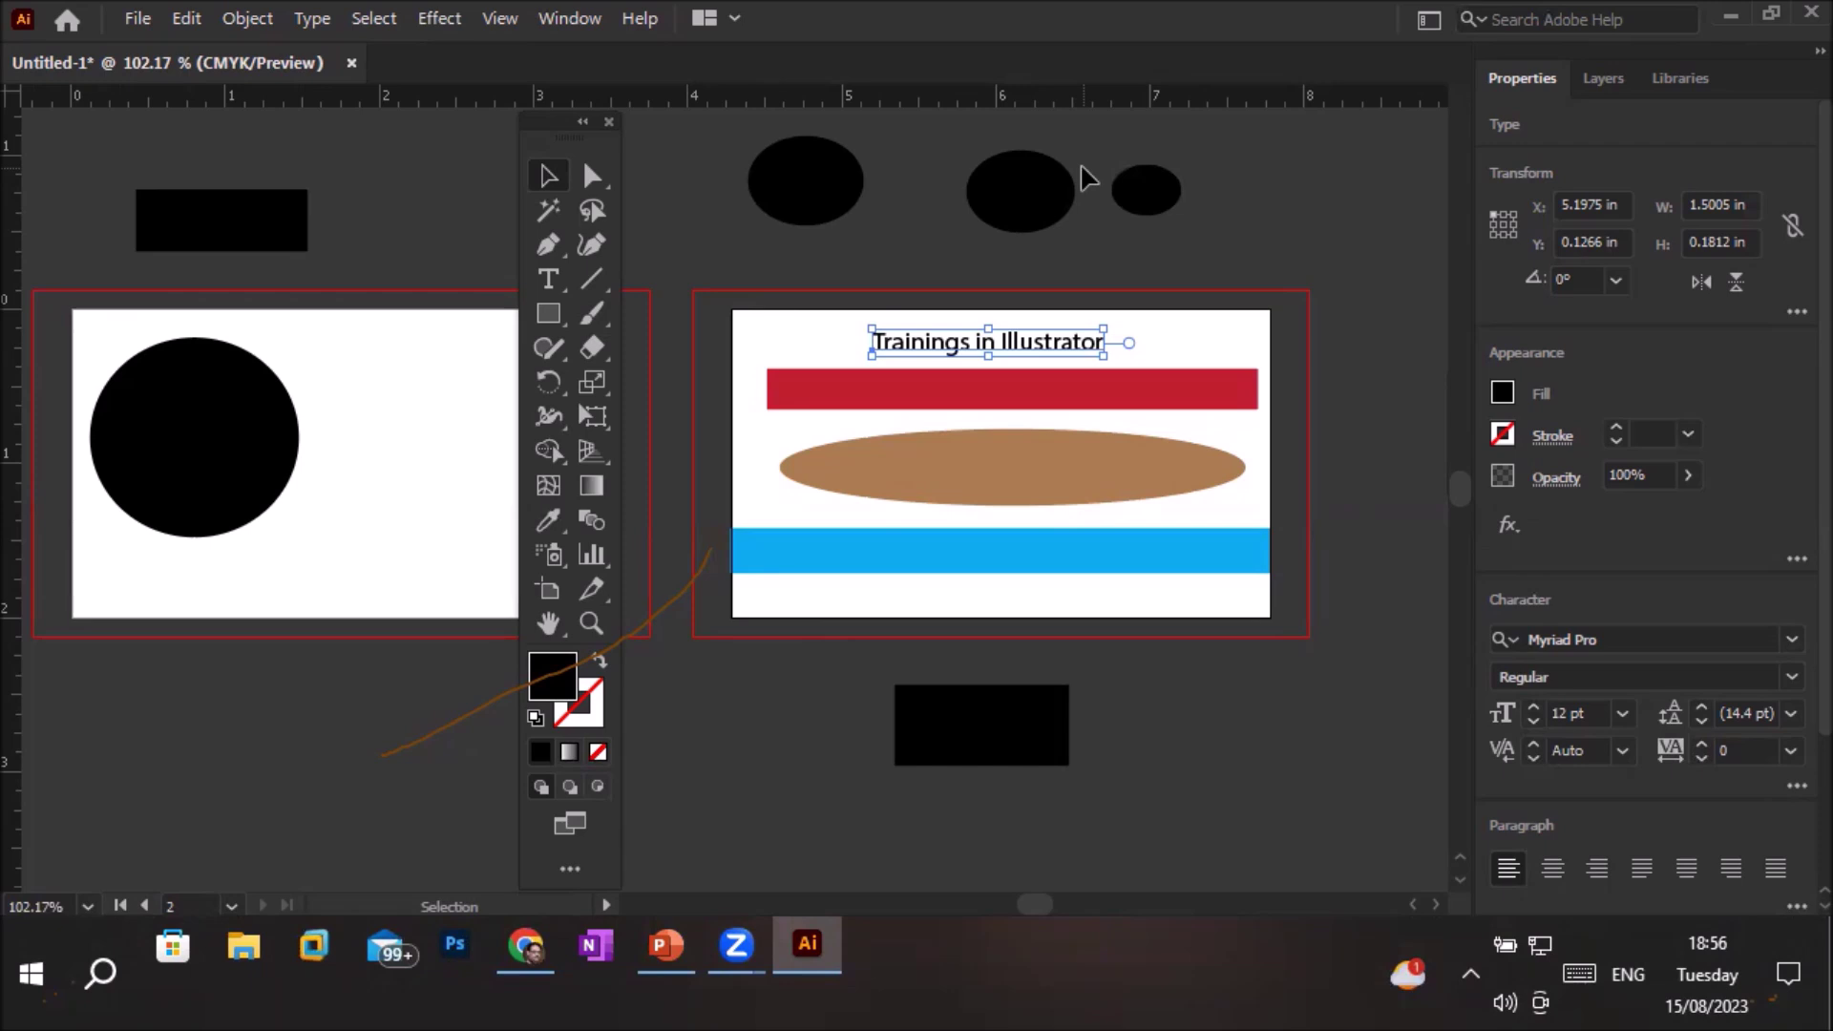
Show the Control bar with the selected text's fill, stroke and opacity options from the Window menu
left_click(577, 21)
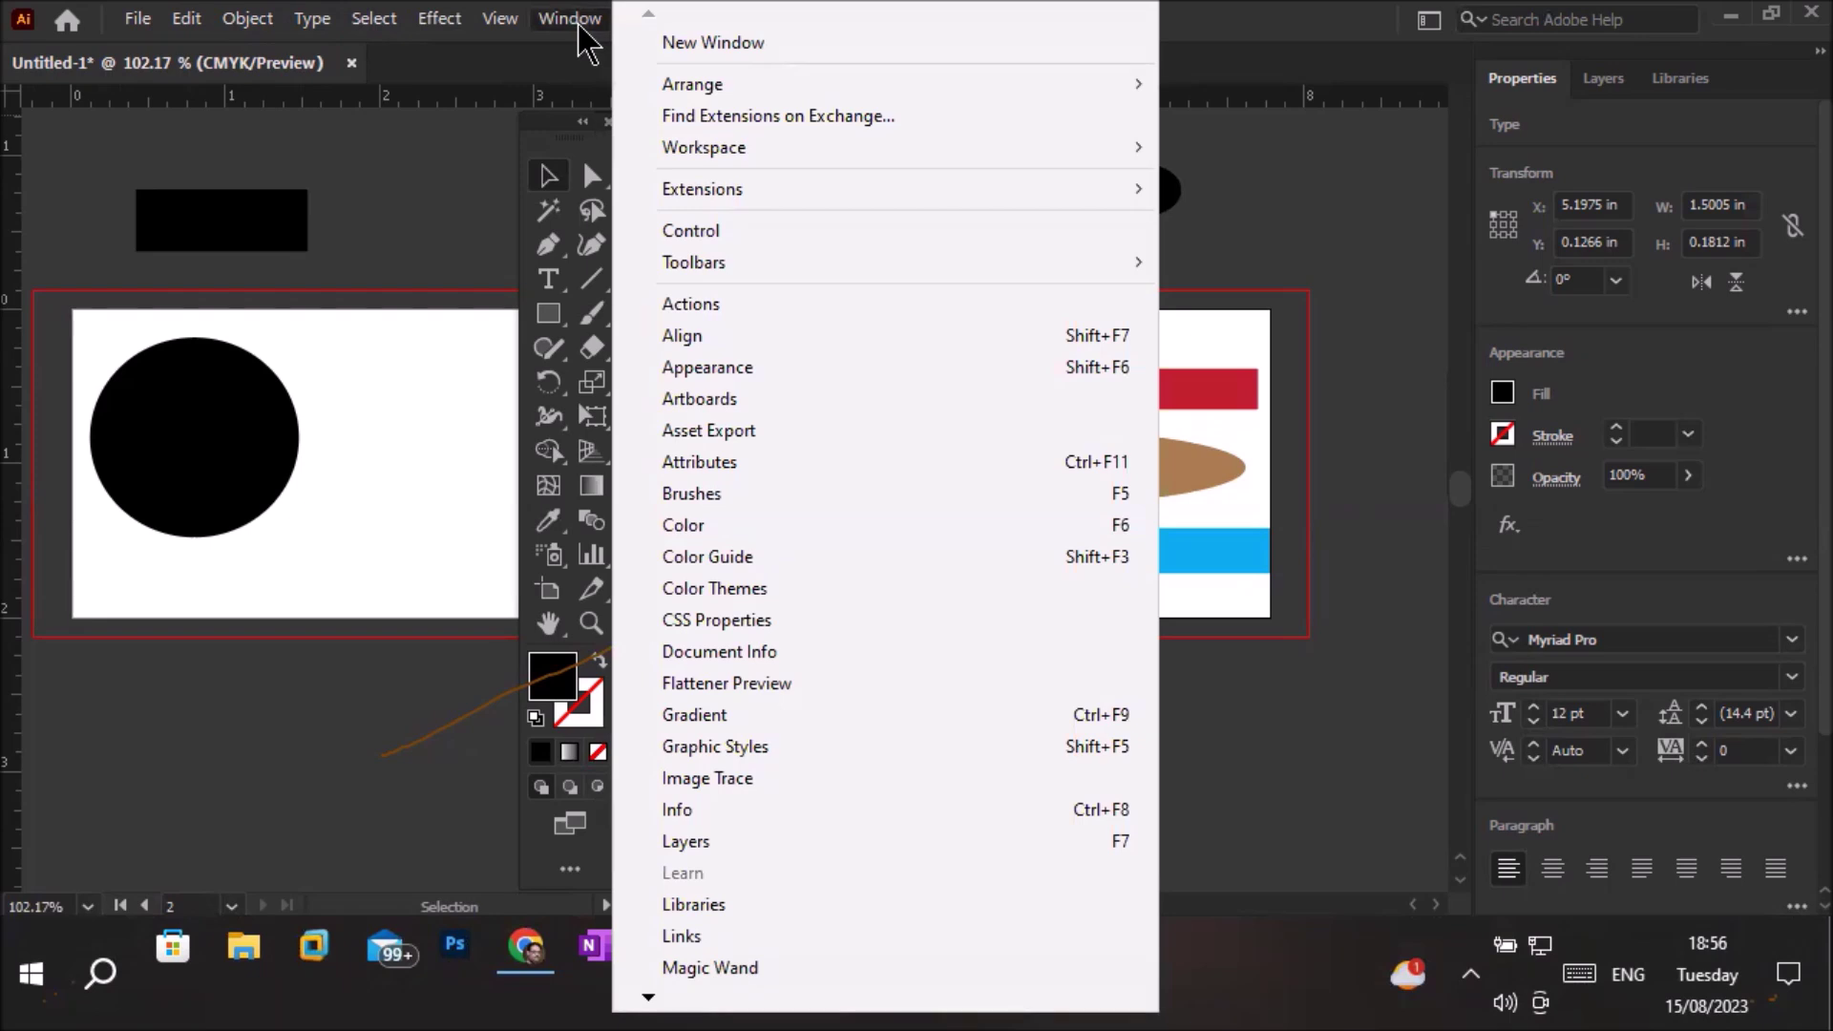
left_click(760, 230)
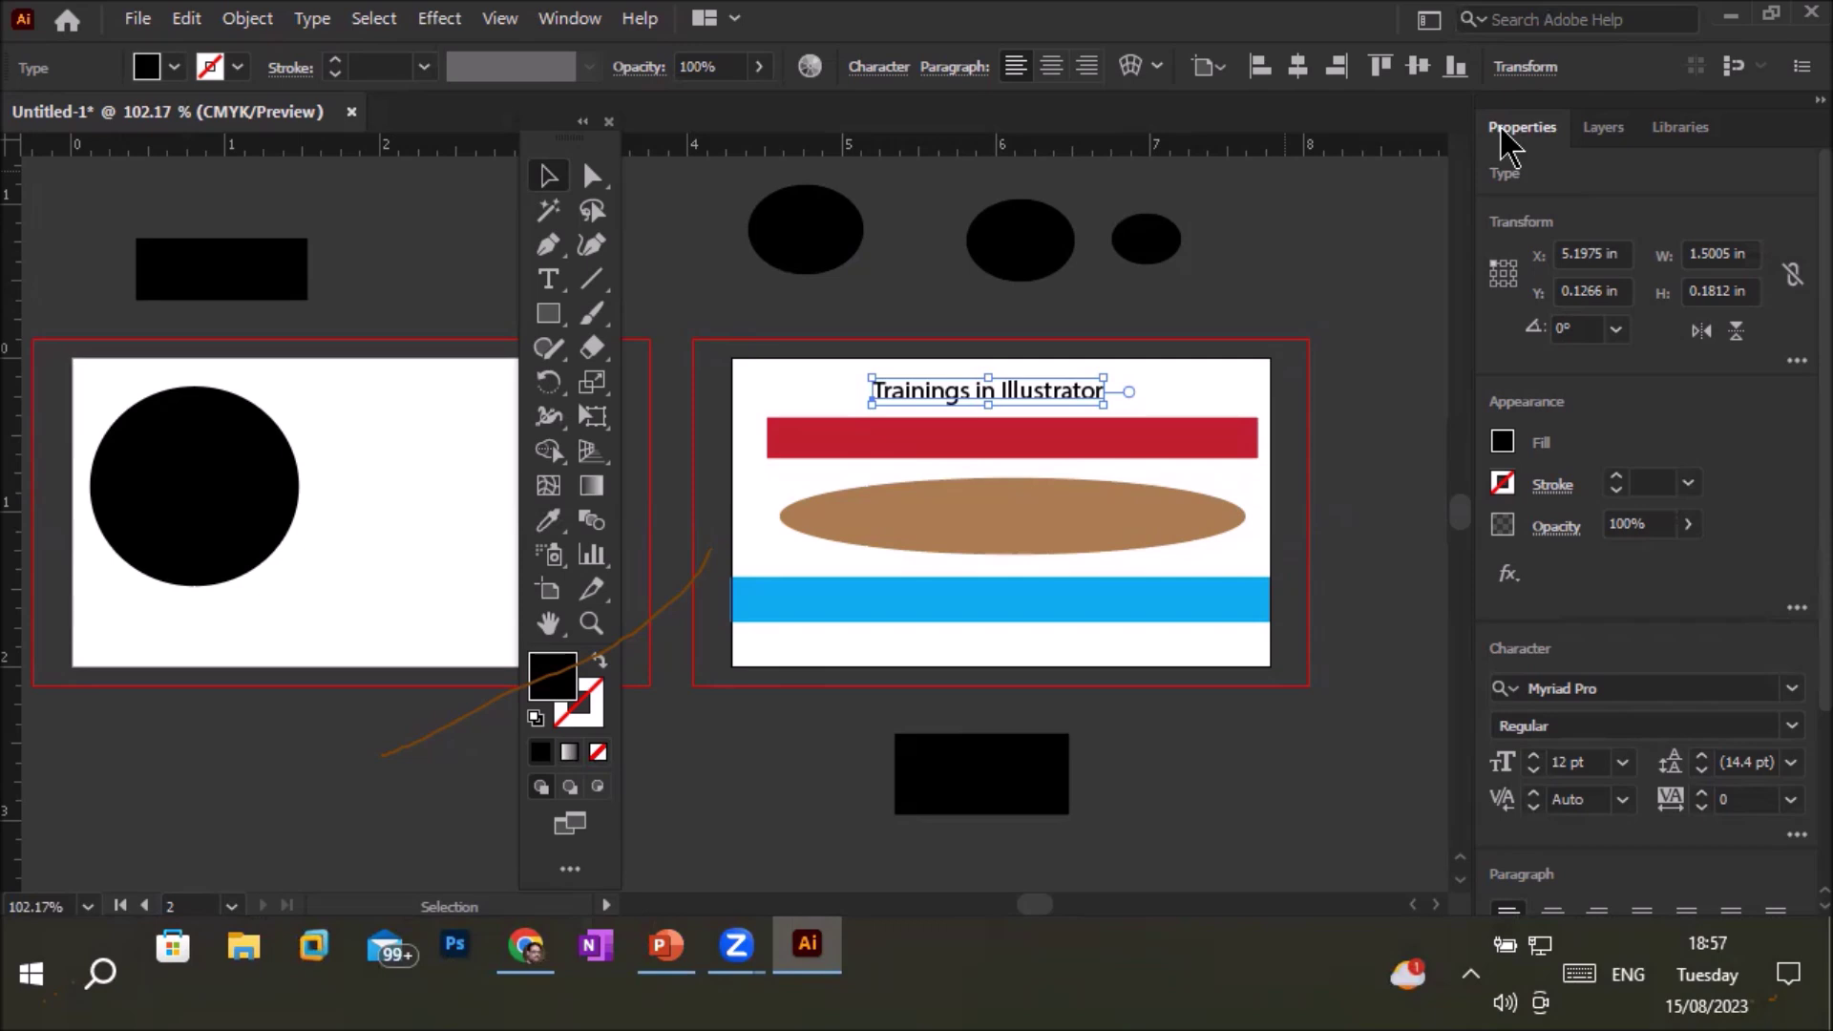
left_click(578, 21)
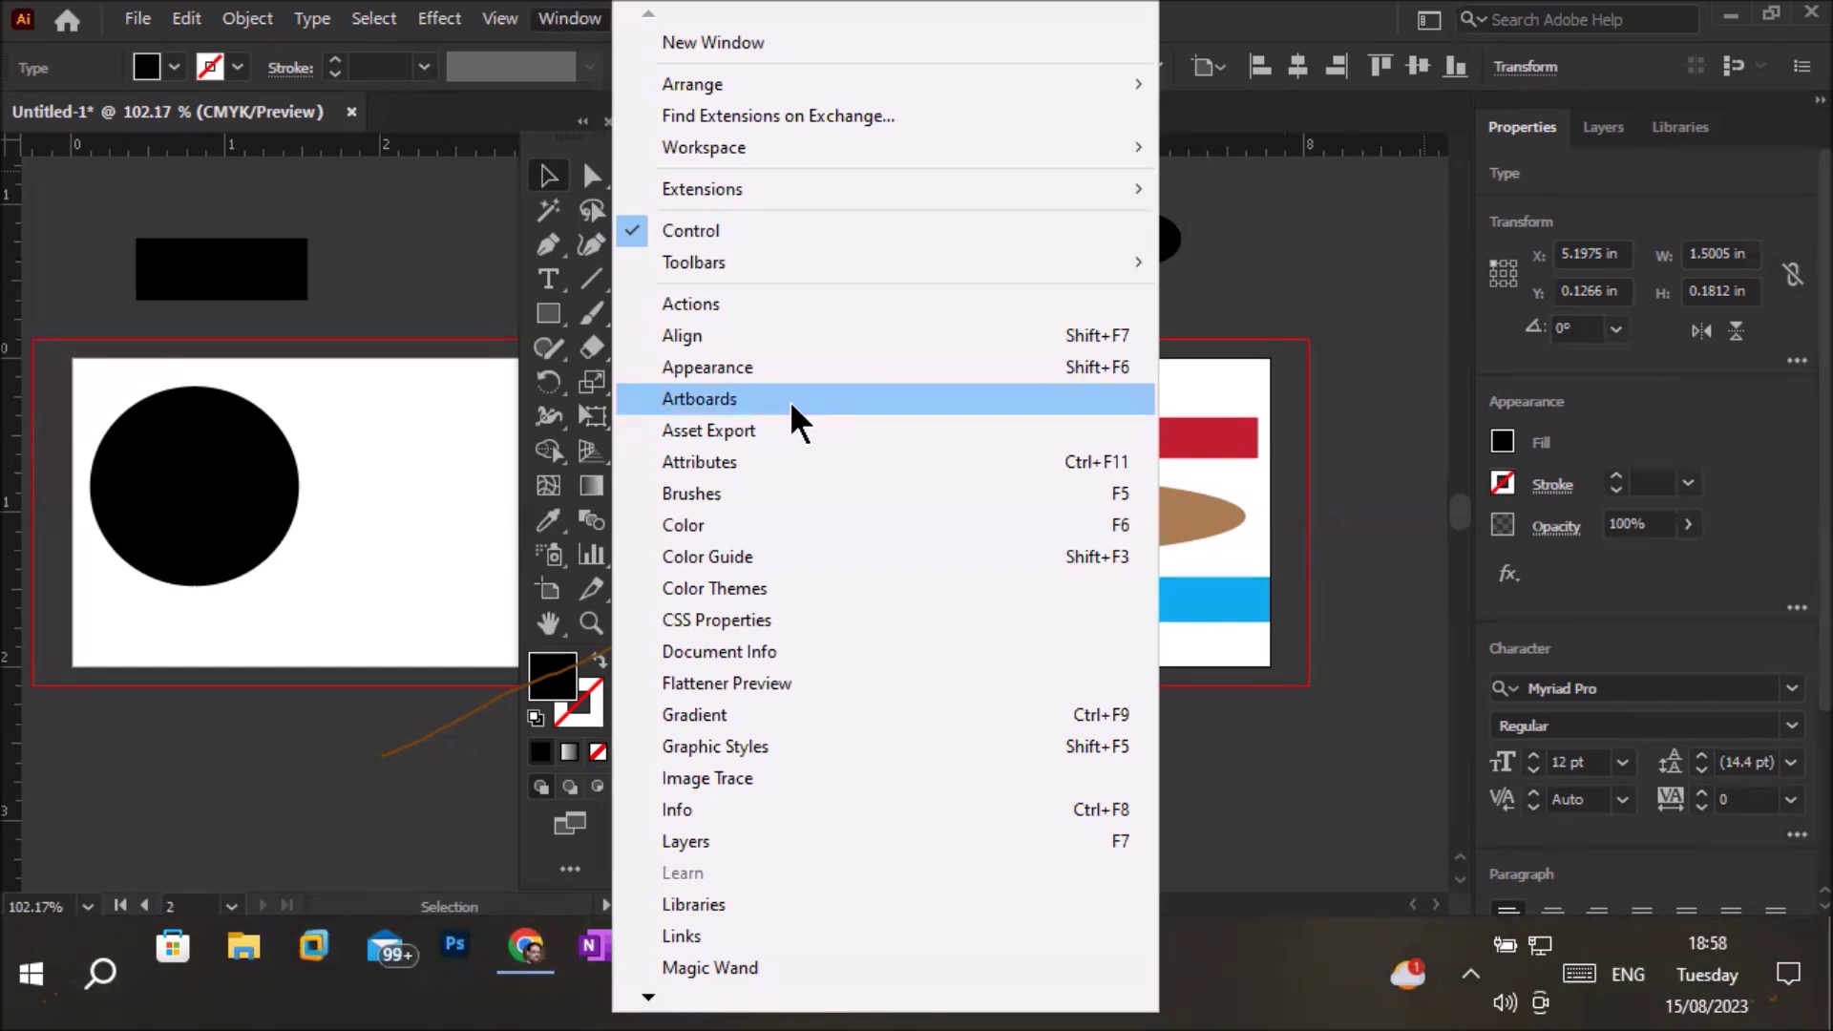
Open the Artboards panel, move it up over the canvas, and show the artboard list
left_click(788, 399)
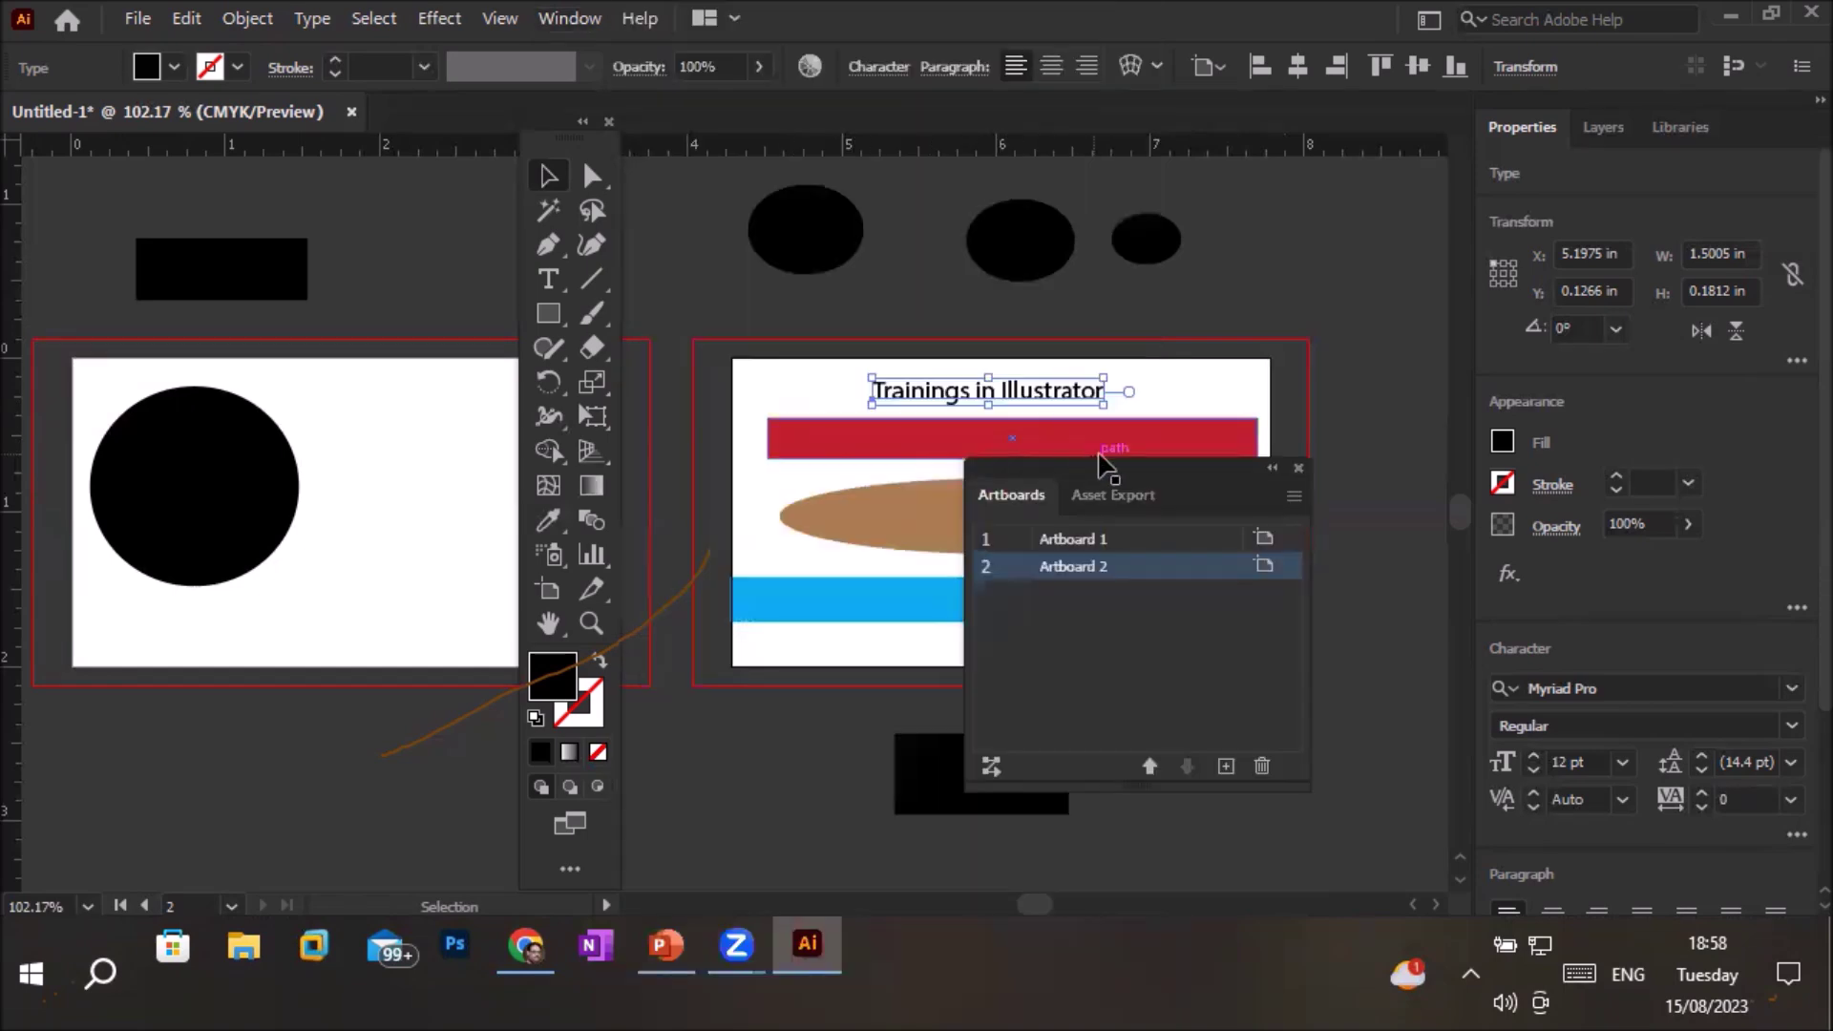
left_click_drag(1093, 483, 1122, 220)
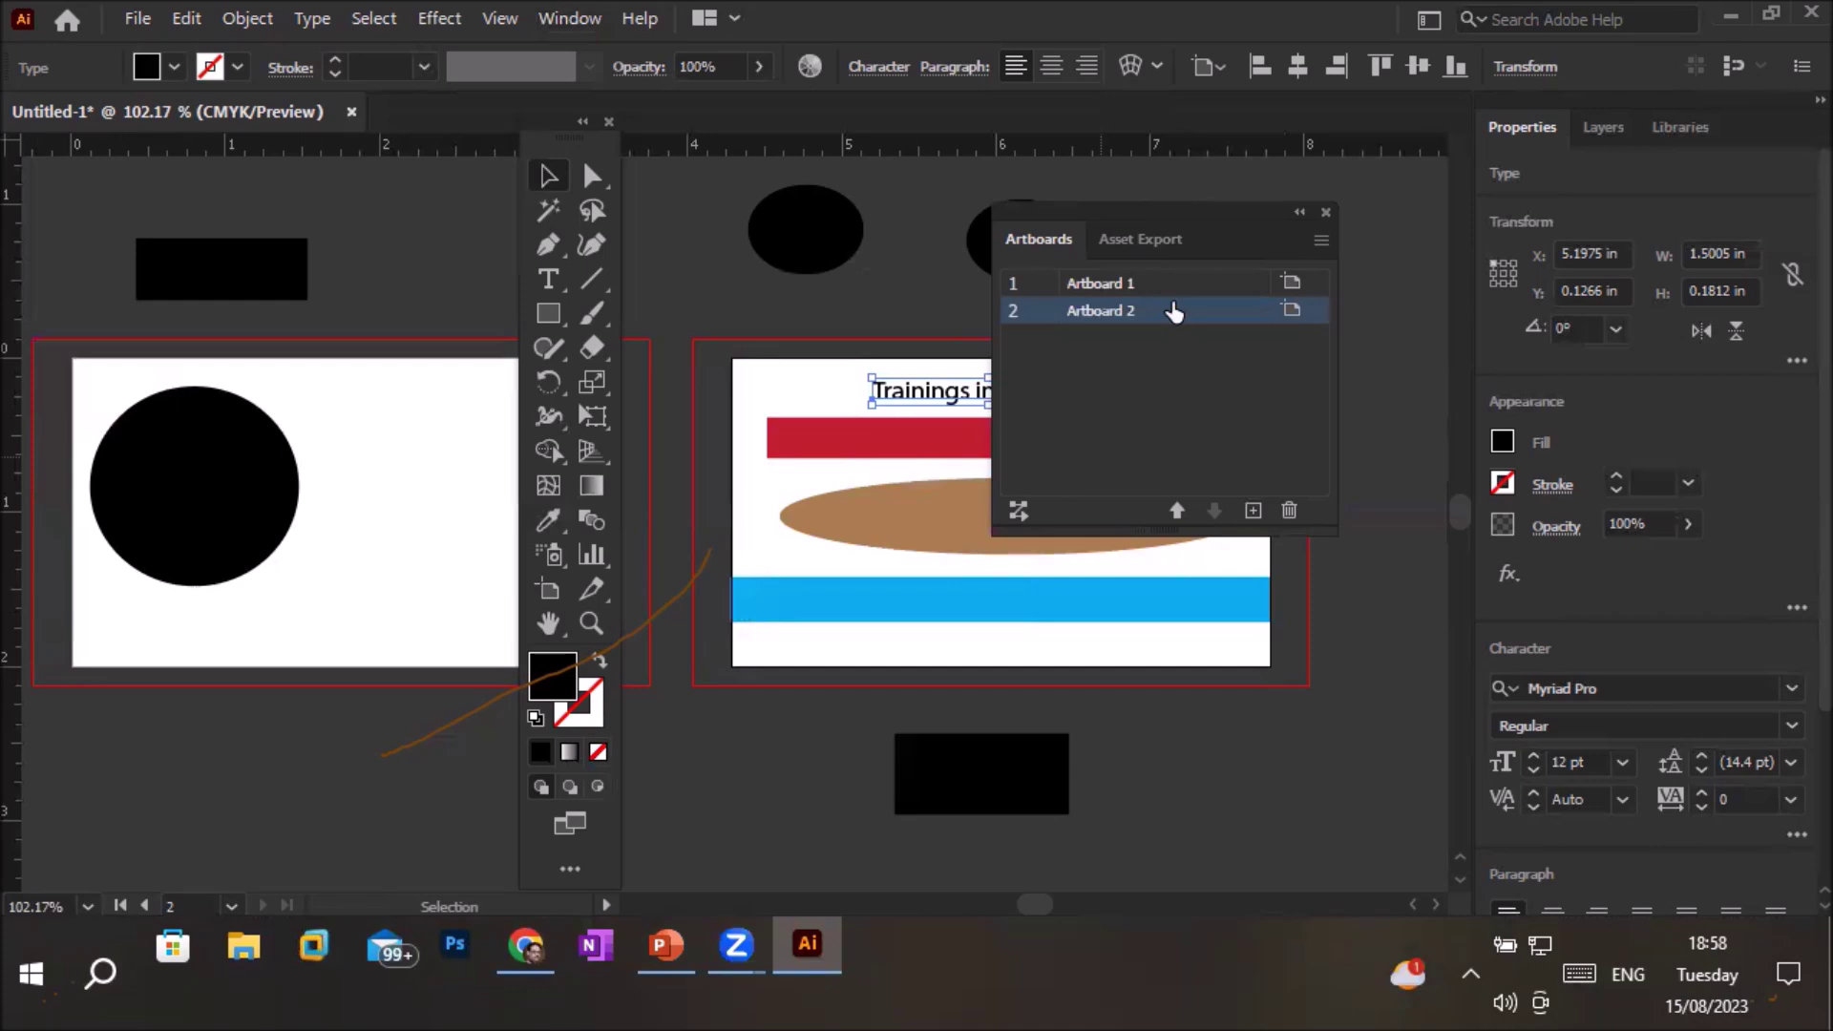
left_click(1139, 246)
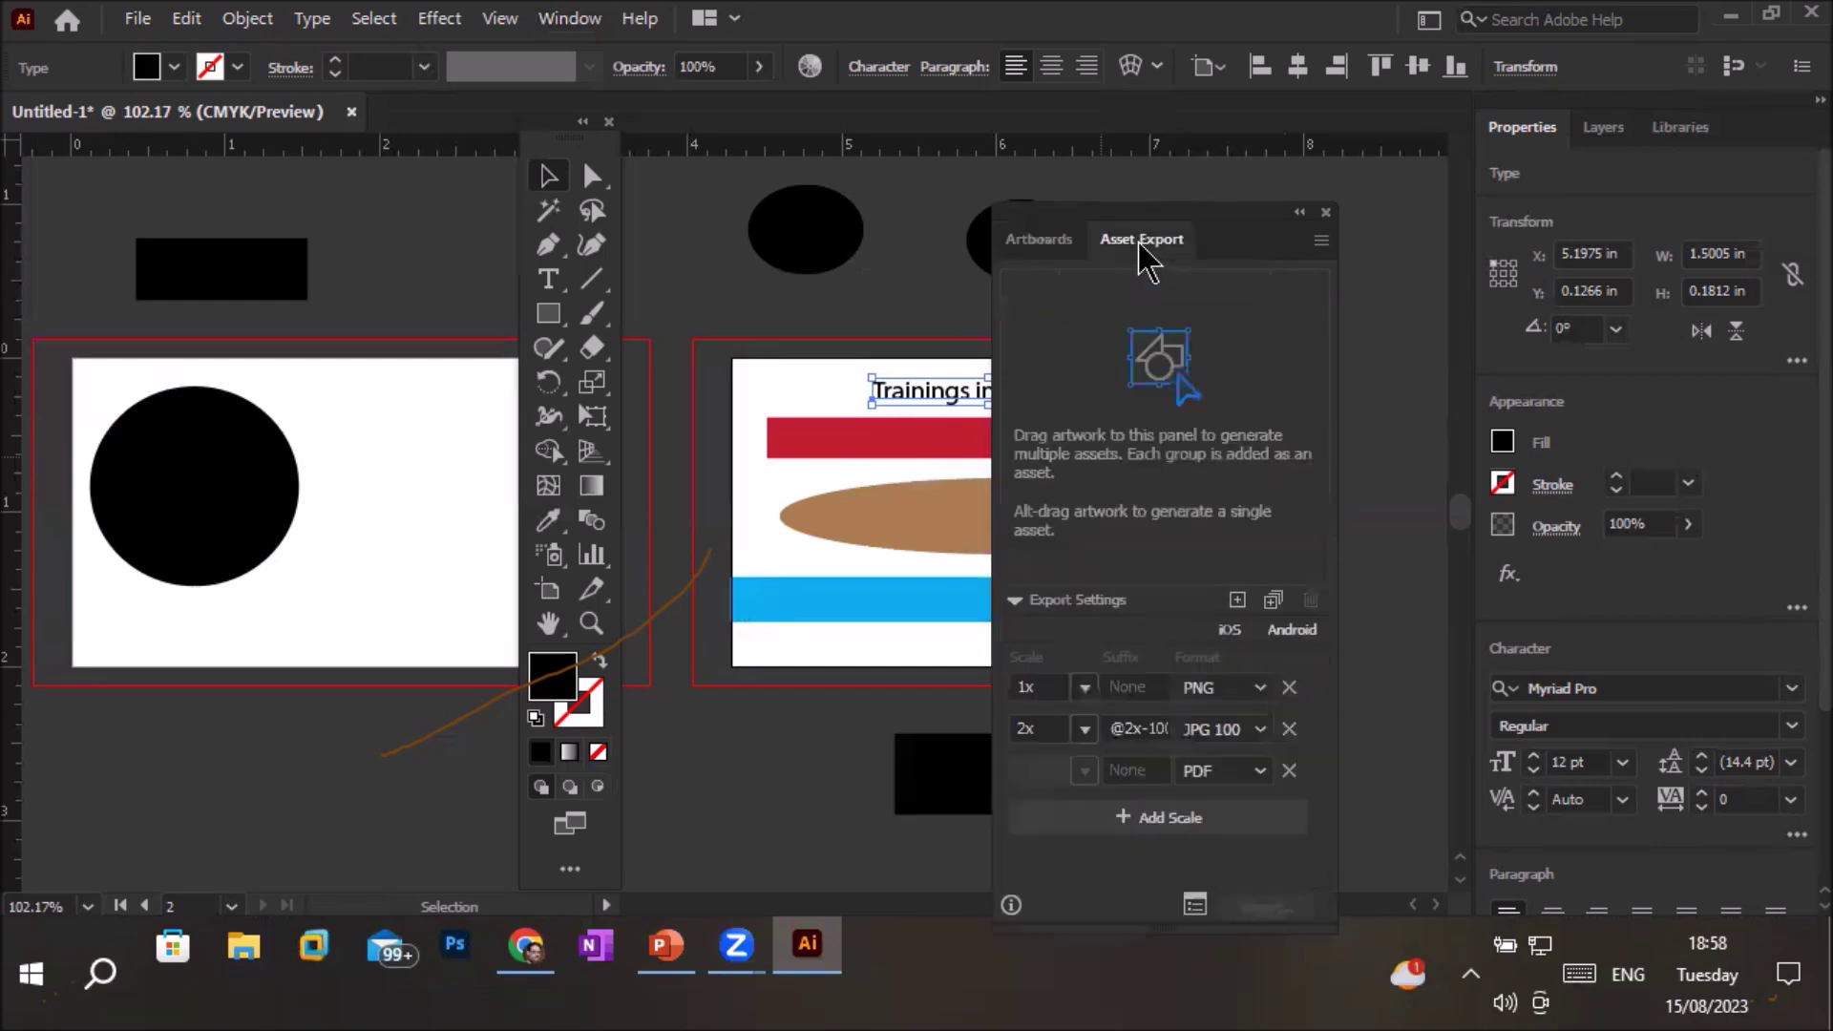
left_click(1061, 244)
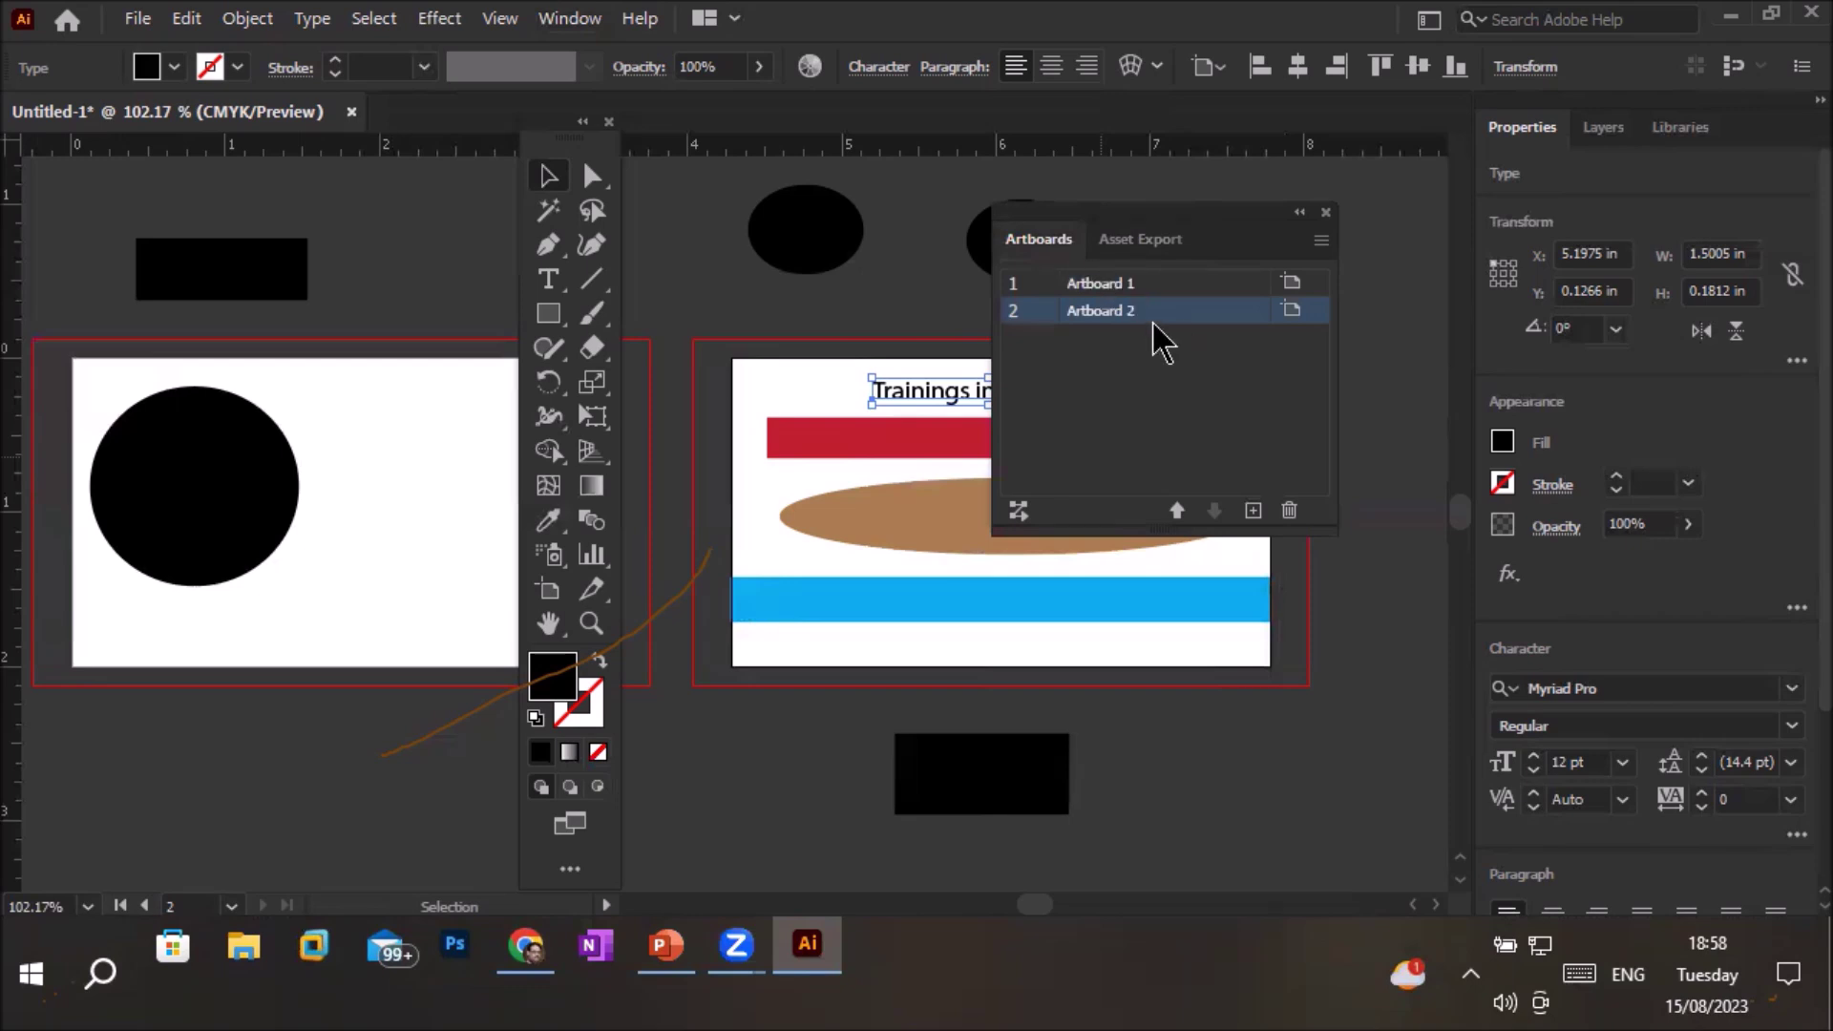
Fit Artboard 1 in the window, then bring Artboard 2 into view
left_click(1116, 284)
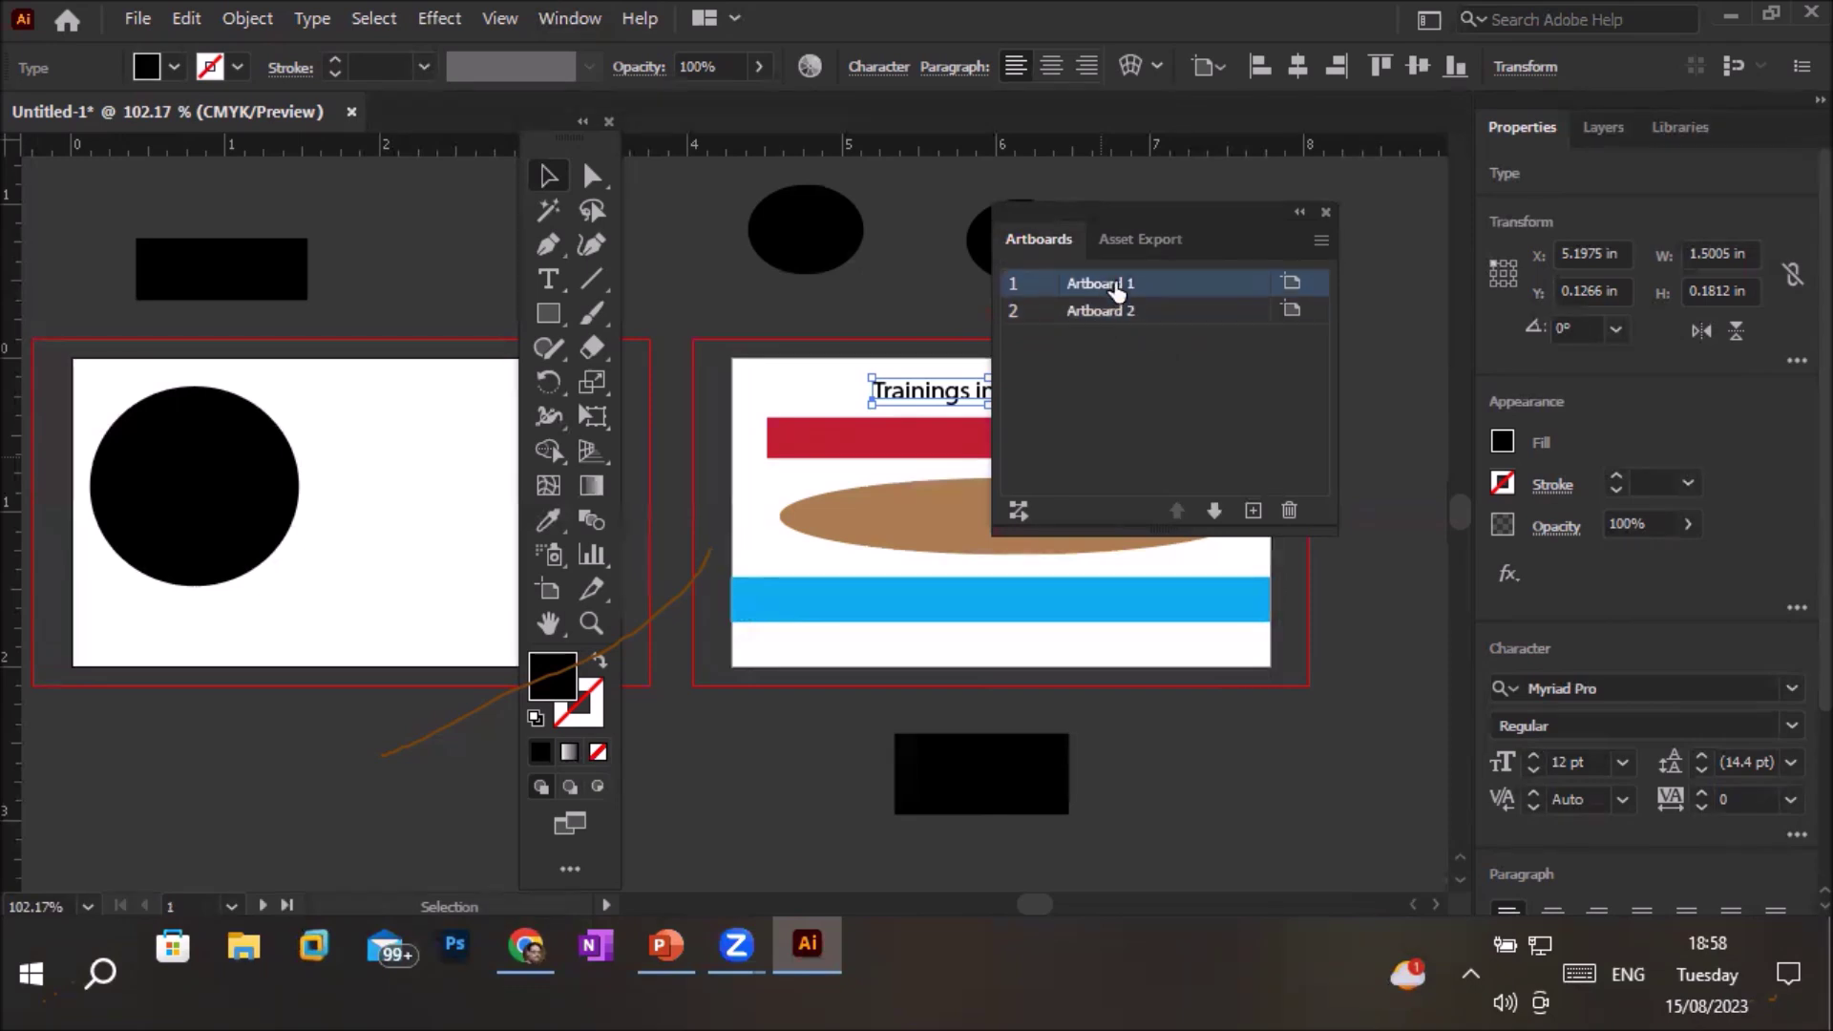
double_click(1115, 285)
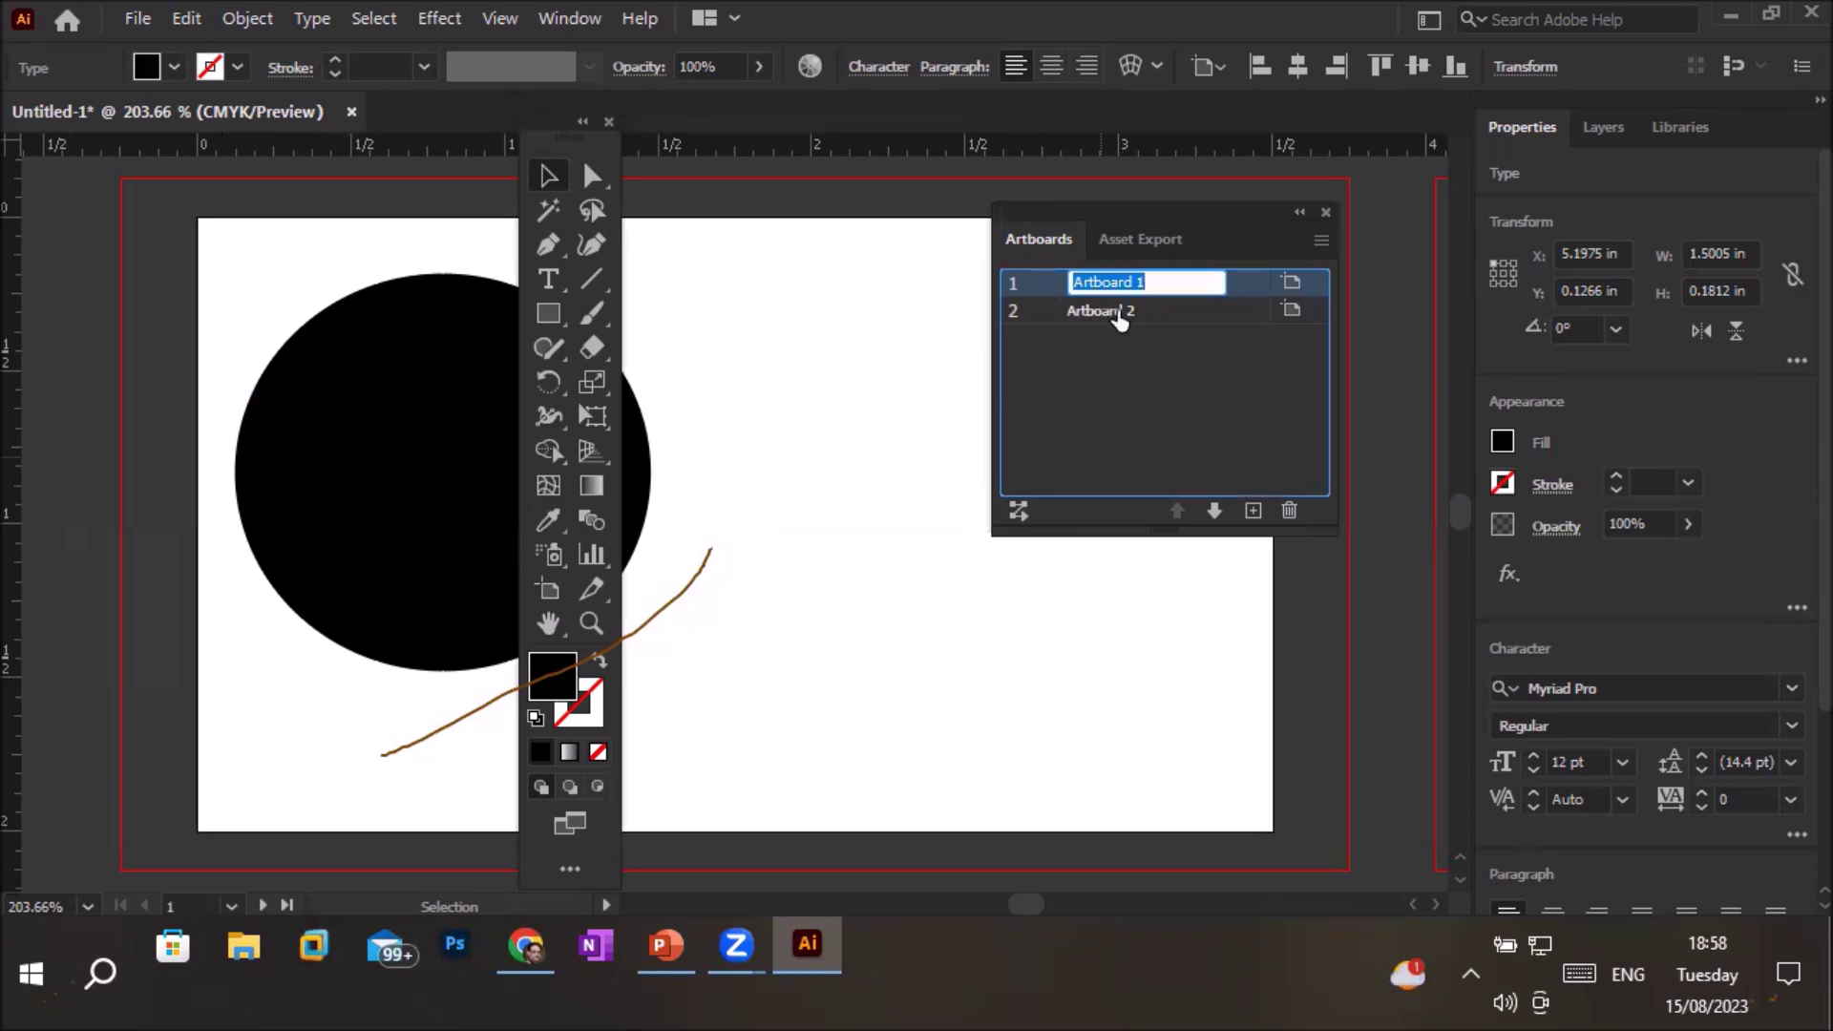
left_click(1117, 313)
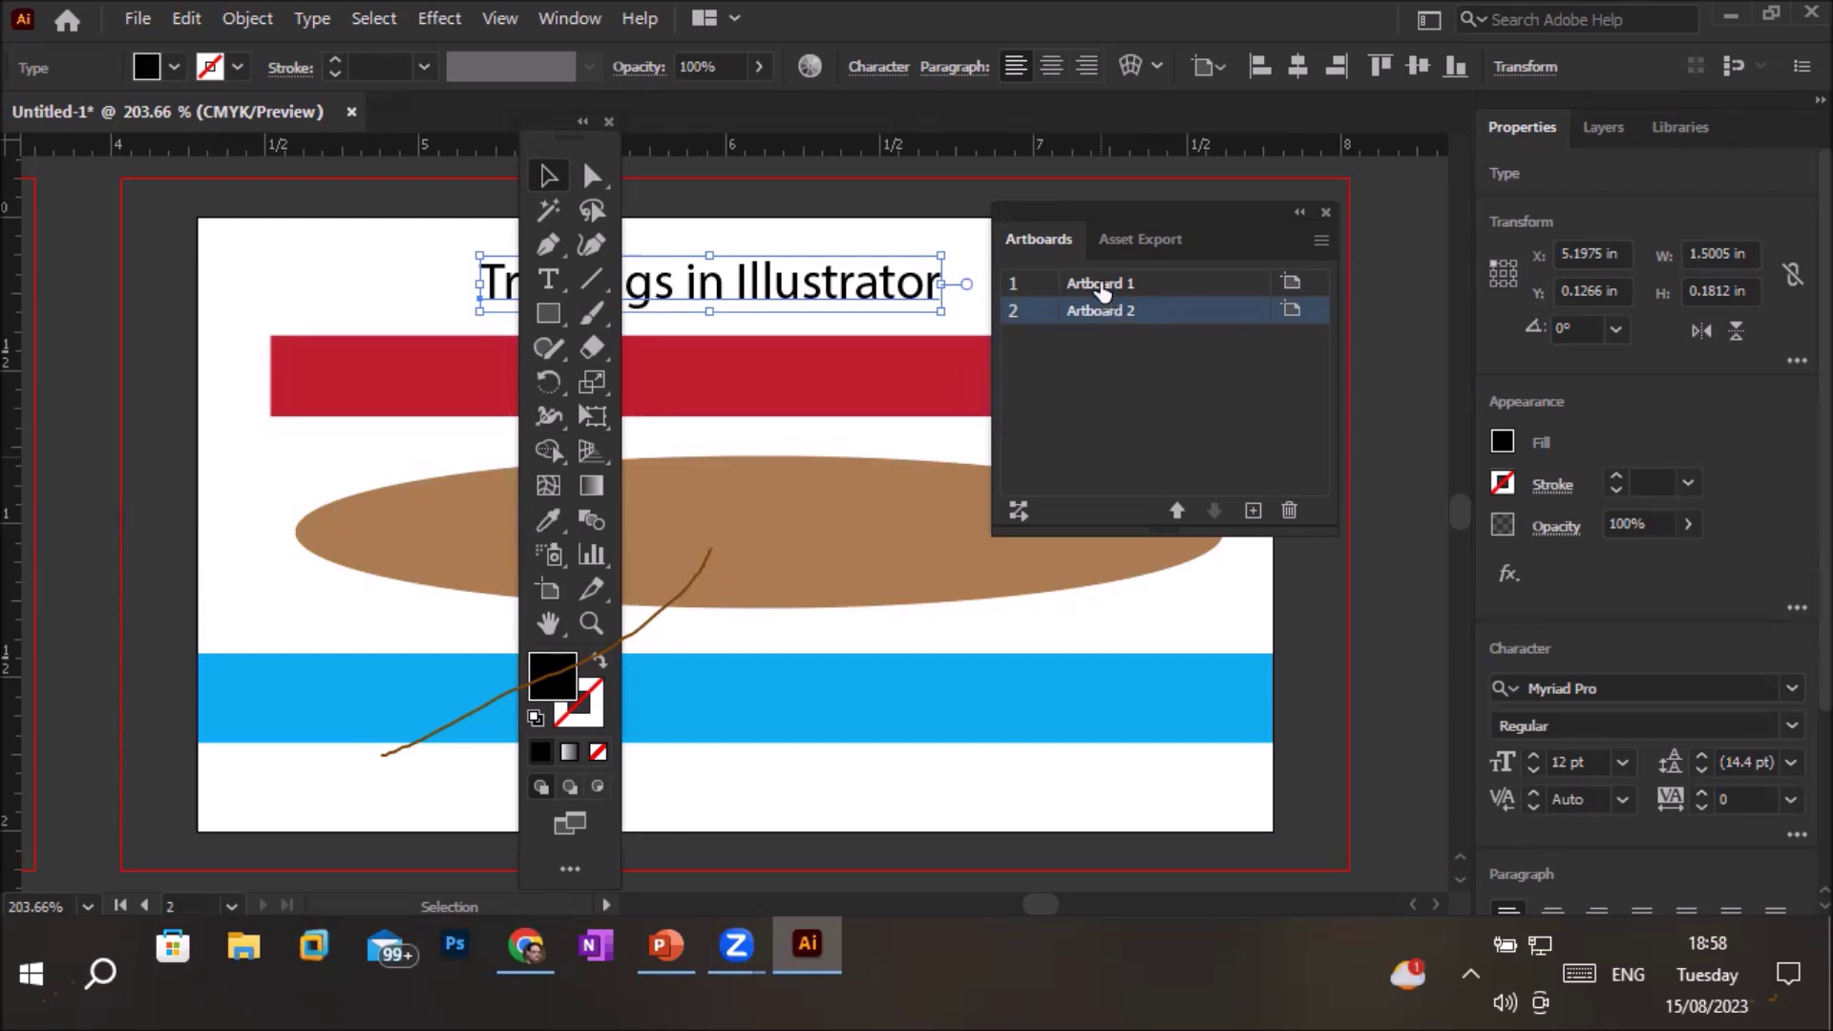
left_click(1103, 290)
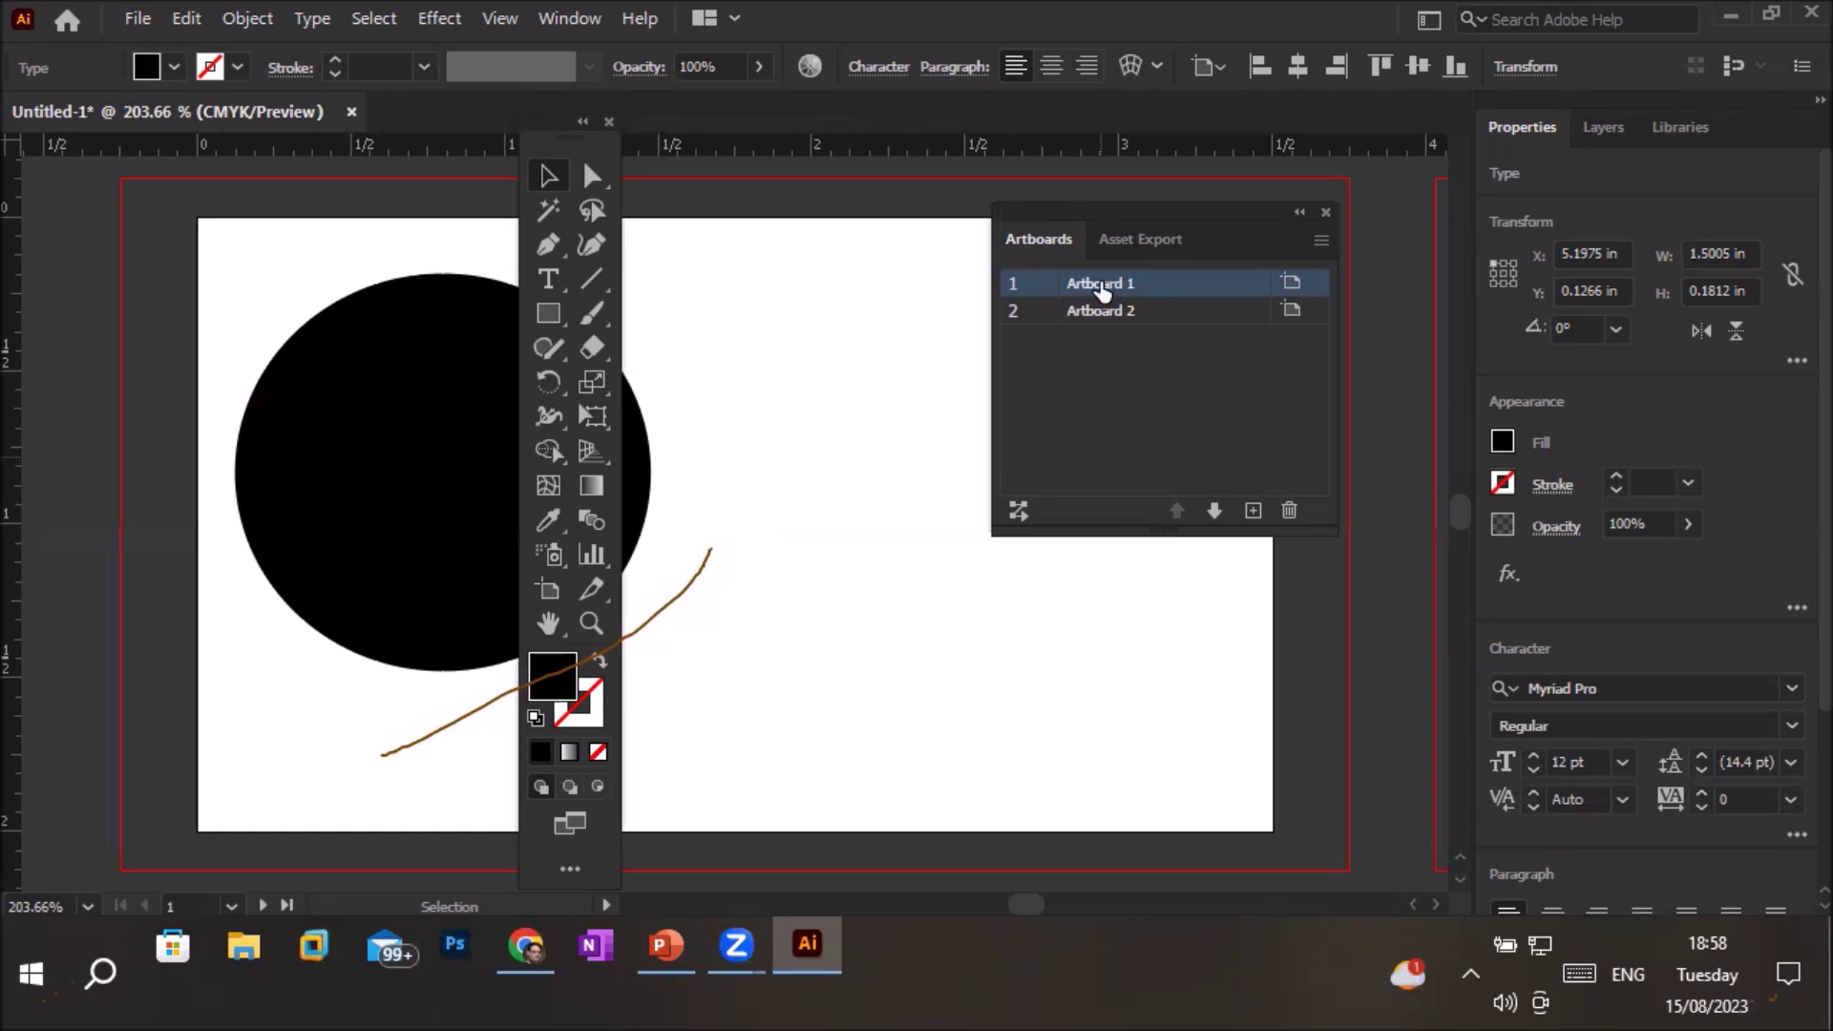
left_click(1108, 310)
double_click(1109, 310)
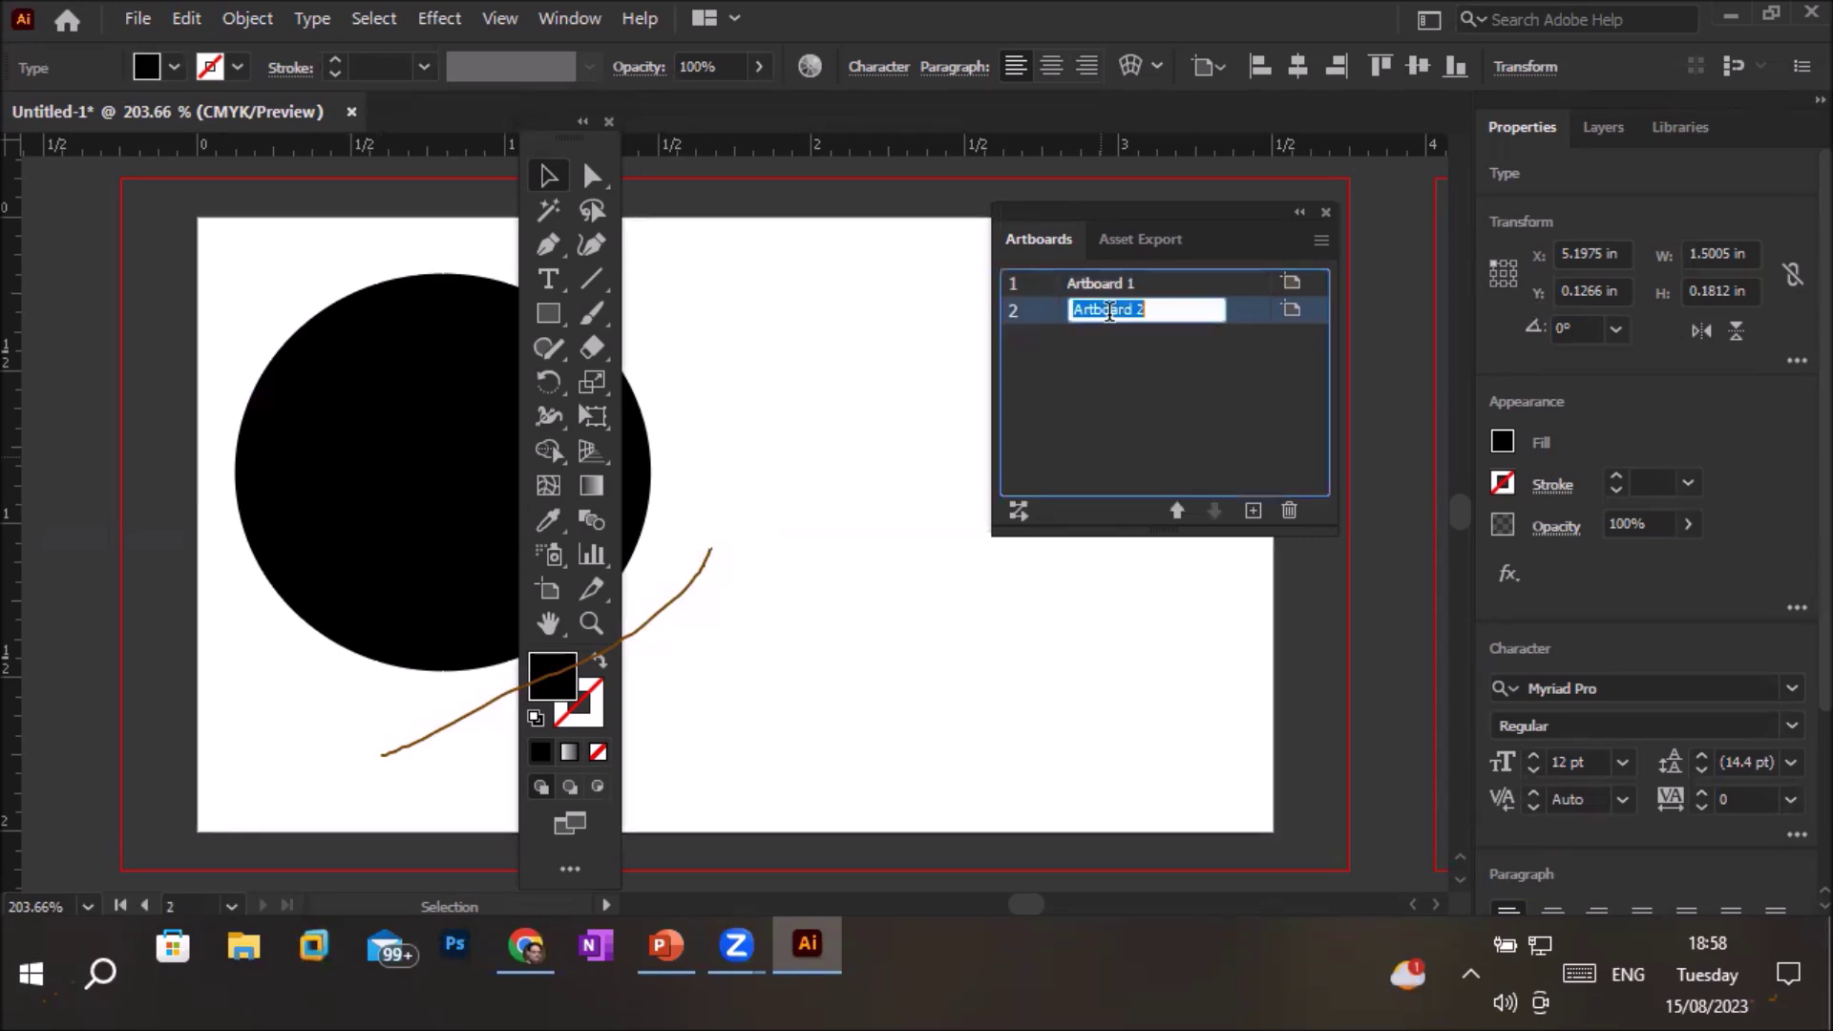
Double-click the Artboard 2 and Artboard 1 rows back and forth, ending on Artboard 1's black circle
left_click(1239, 317)
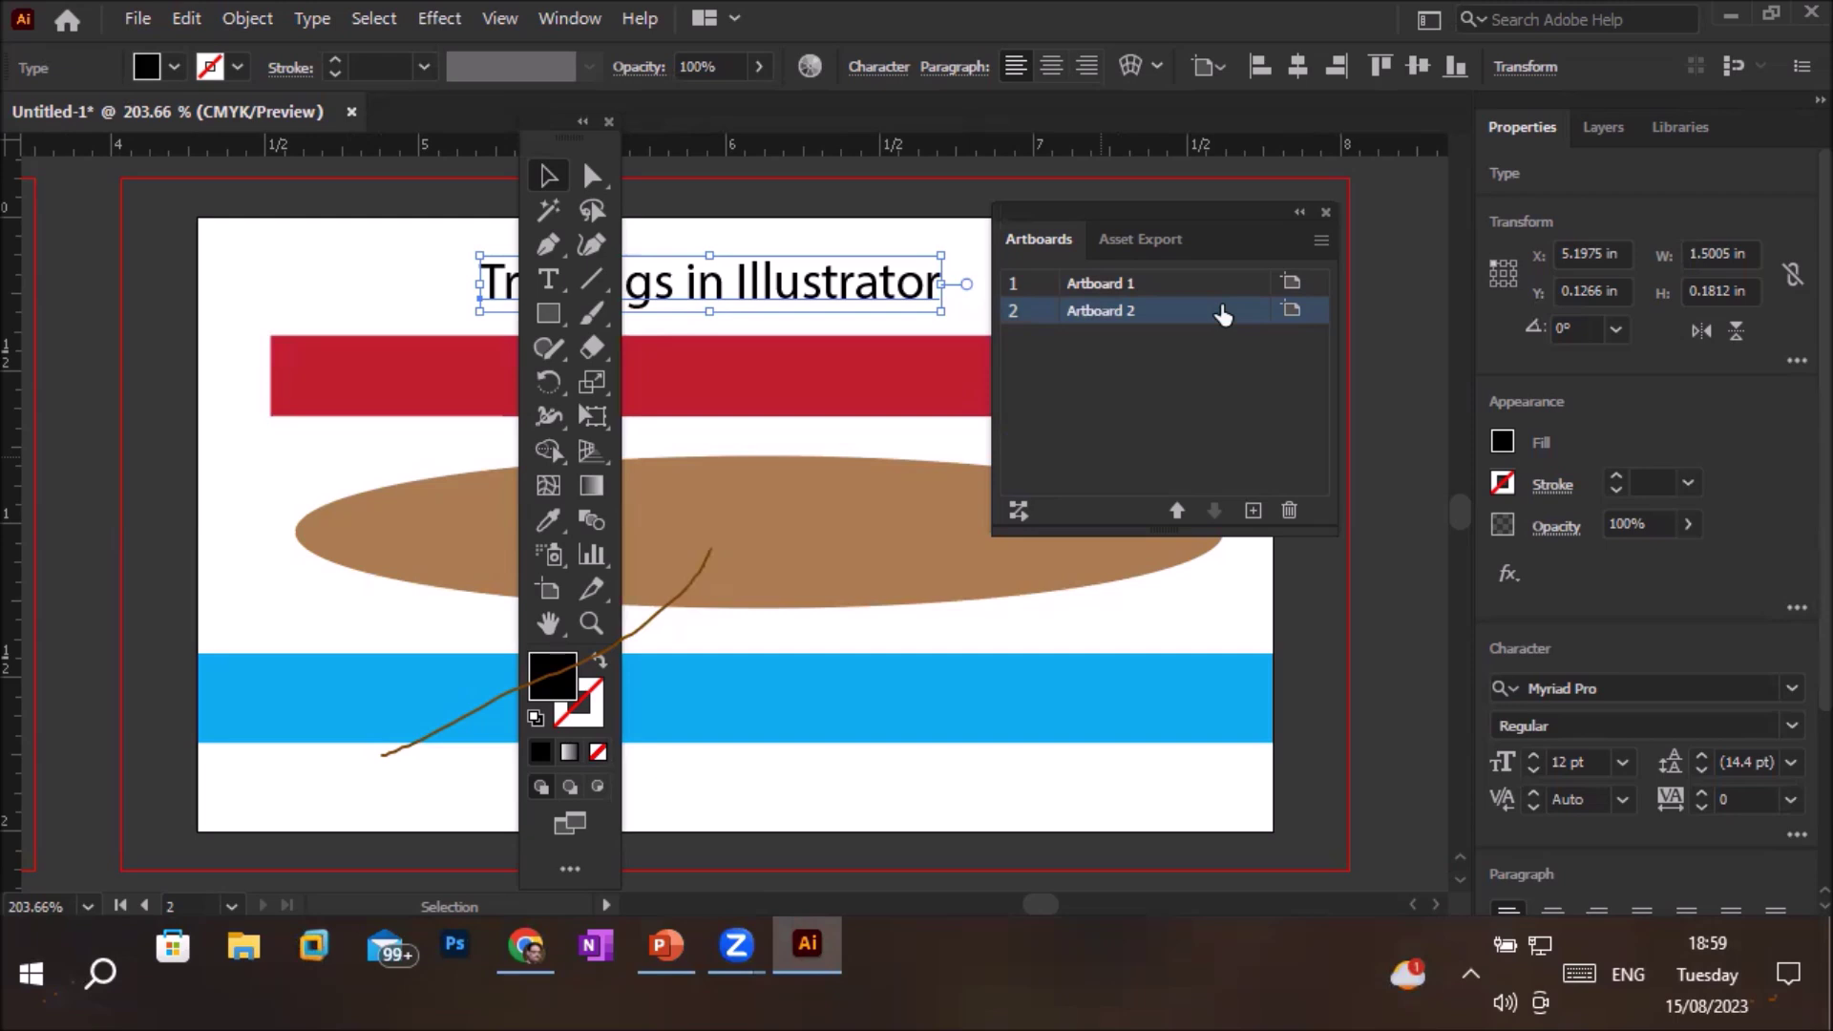
left_click(1105, 286)
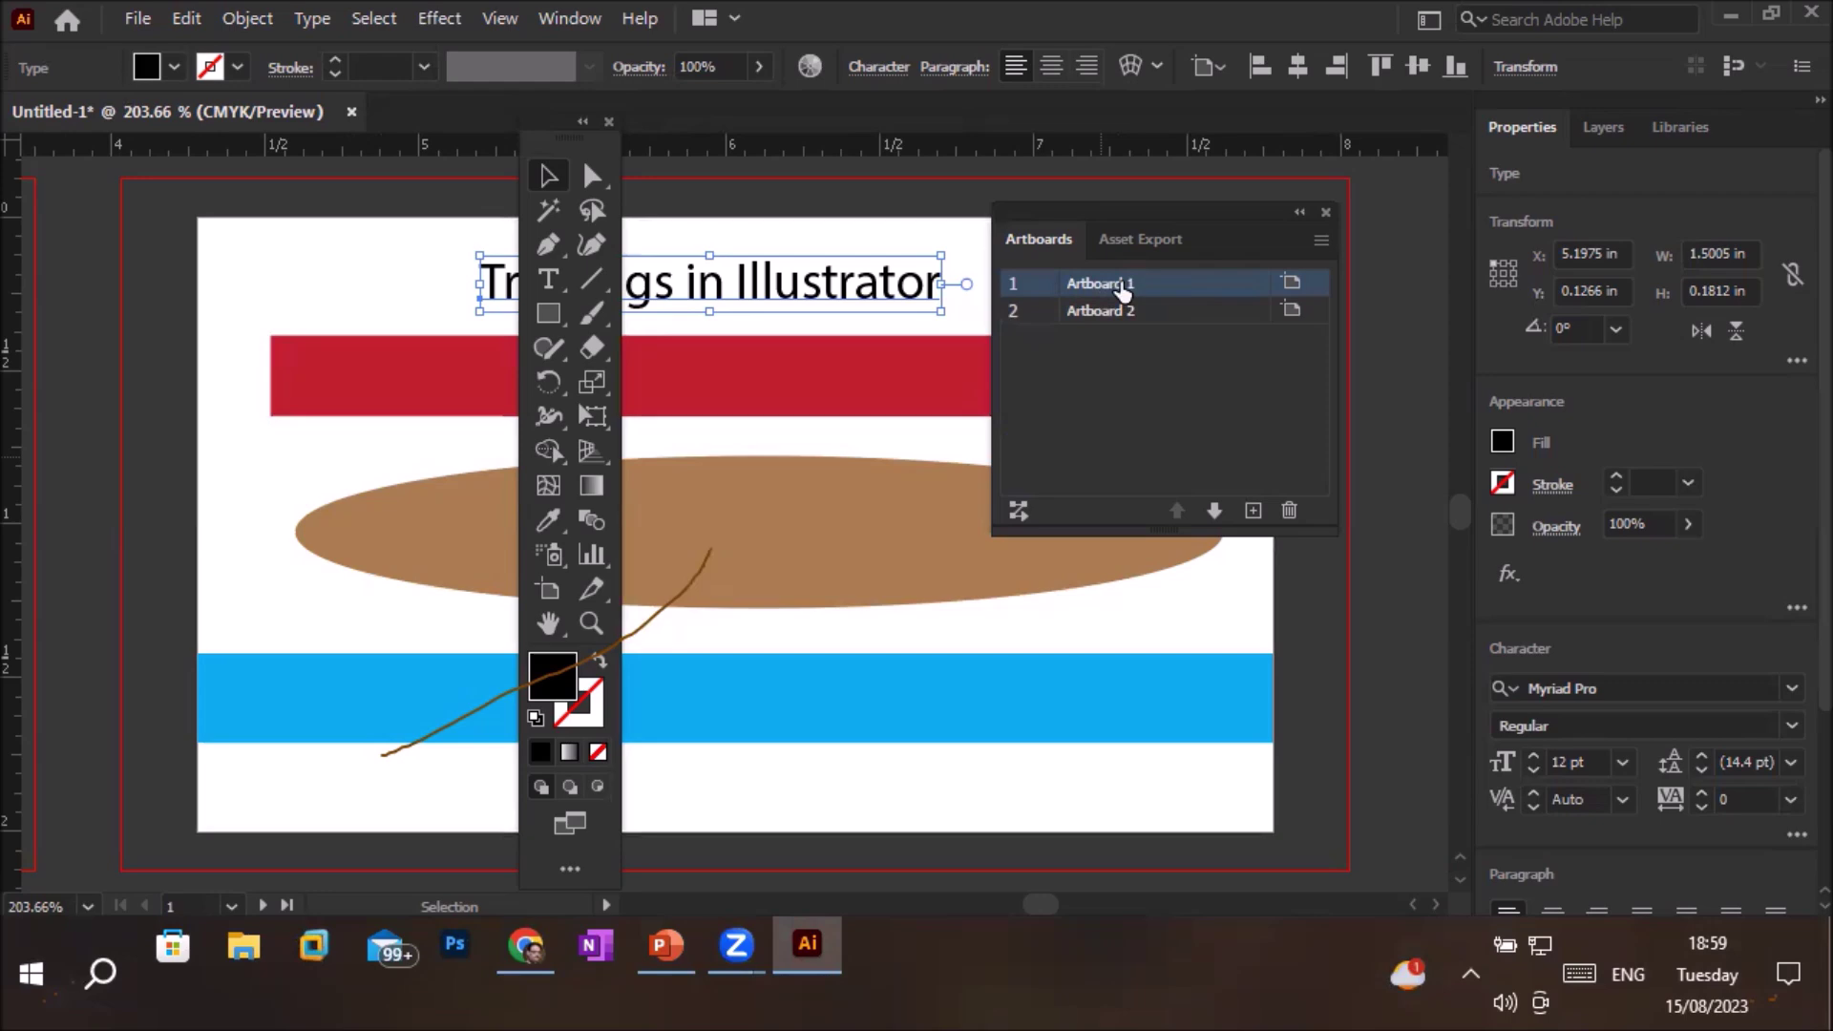
double_click(1178, 288)
left_click(1180, 312)
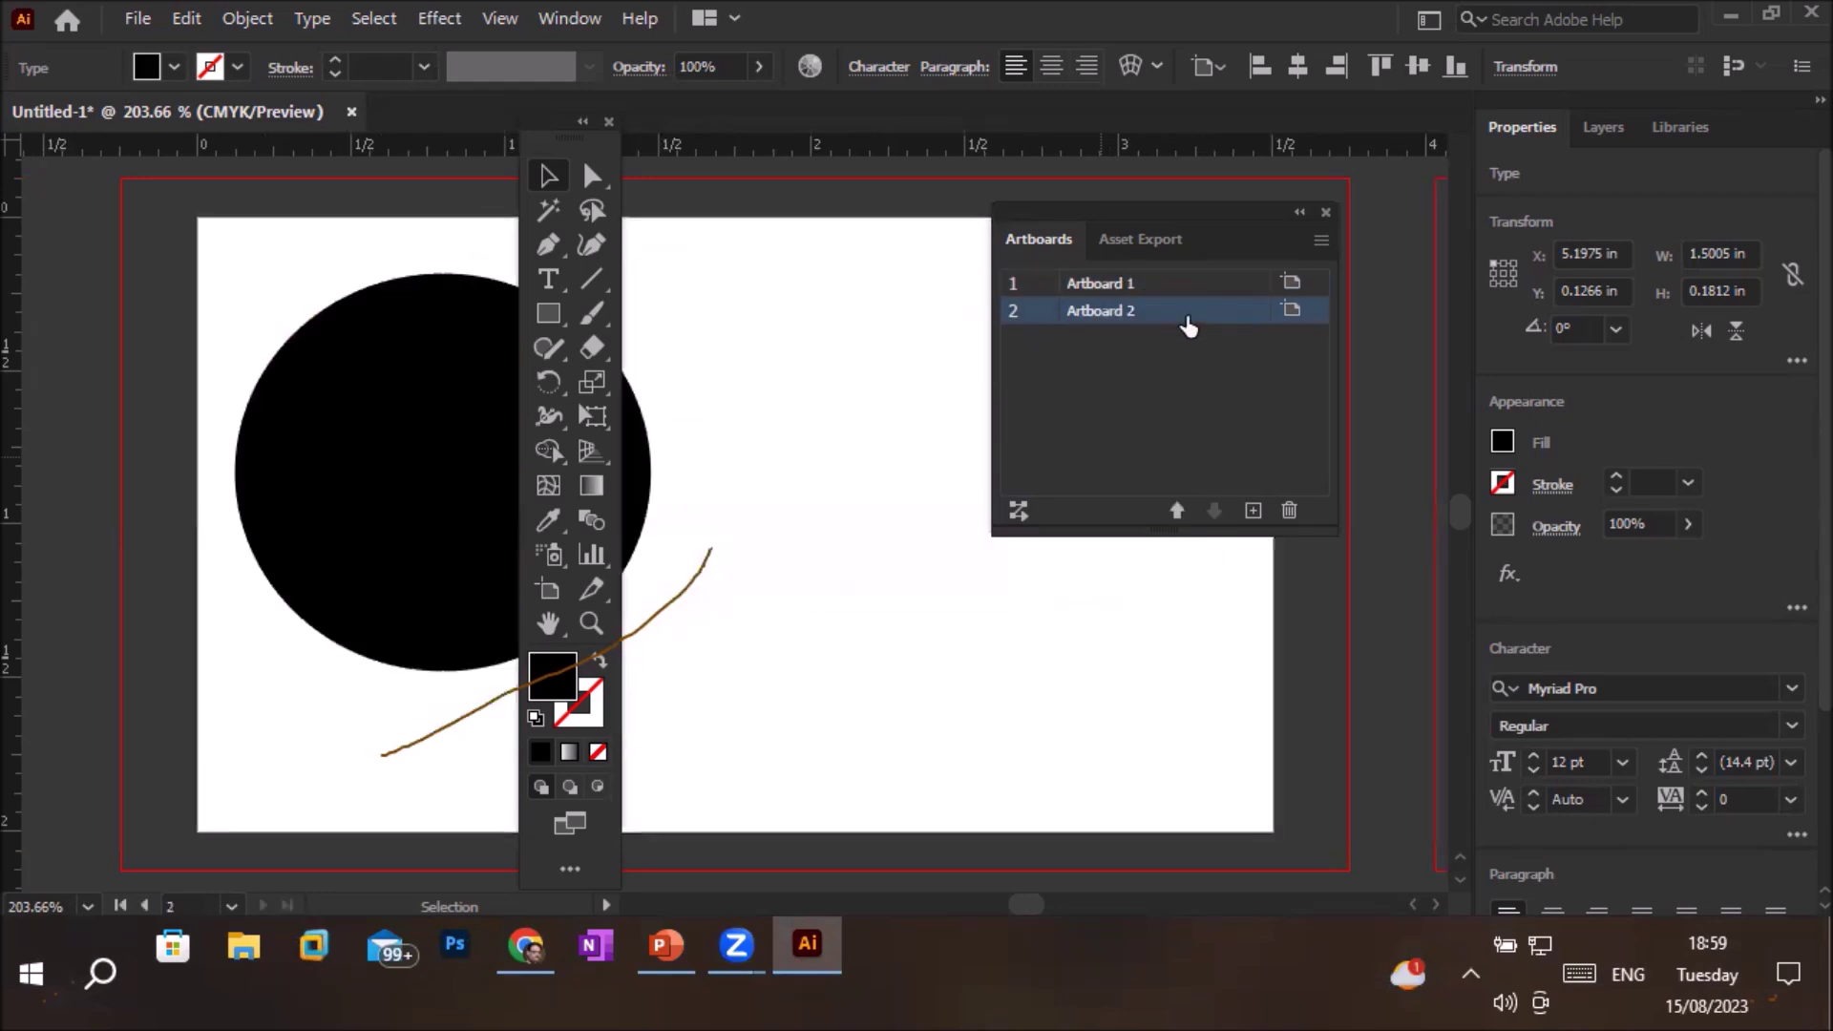
double_click(1180, 313)
left_click(1188, 286)
double_click(1188, 286)
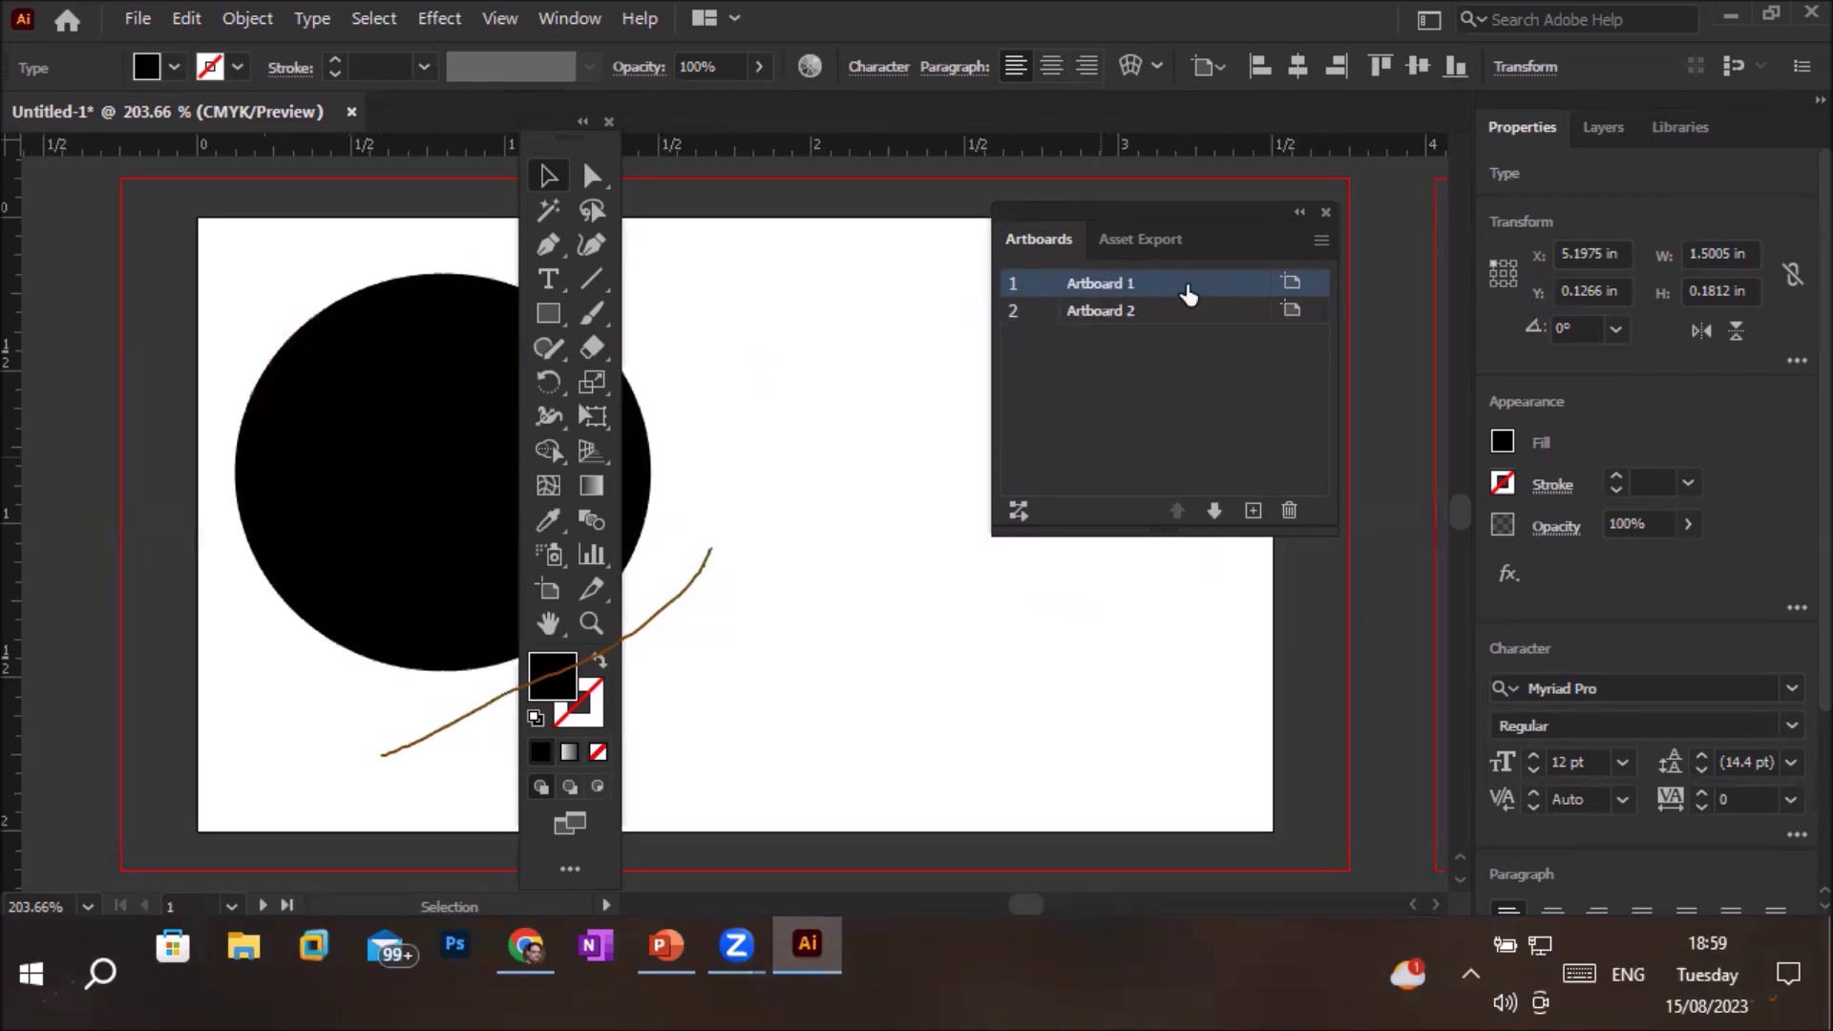
left_click(1187, 313)
double_click(1187, 313)
left_click(1190, 288)
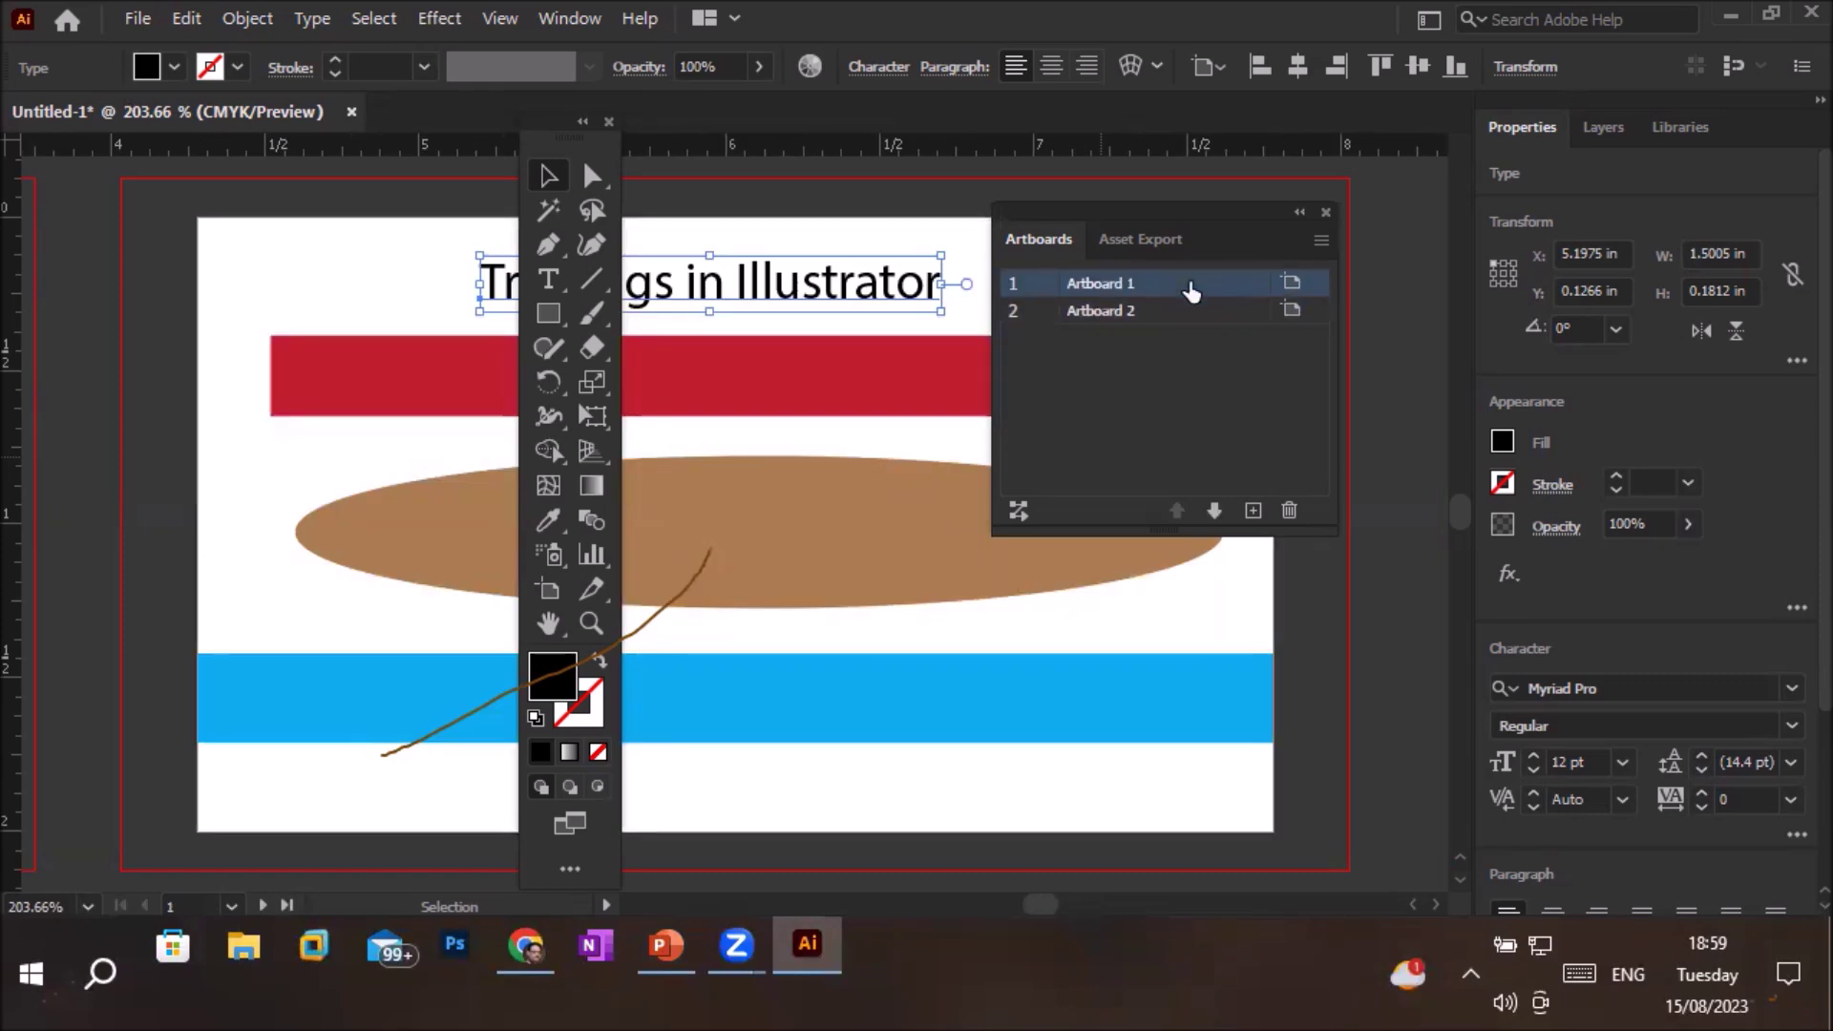
double_click(1191, 287)
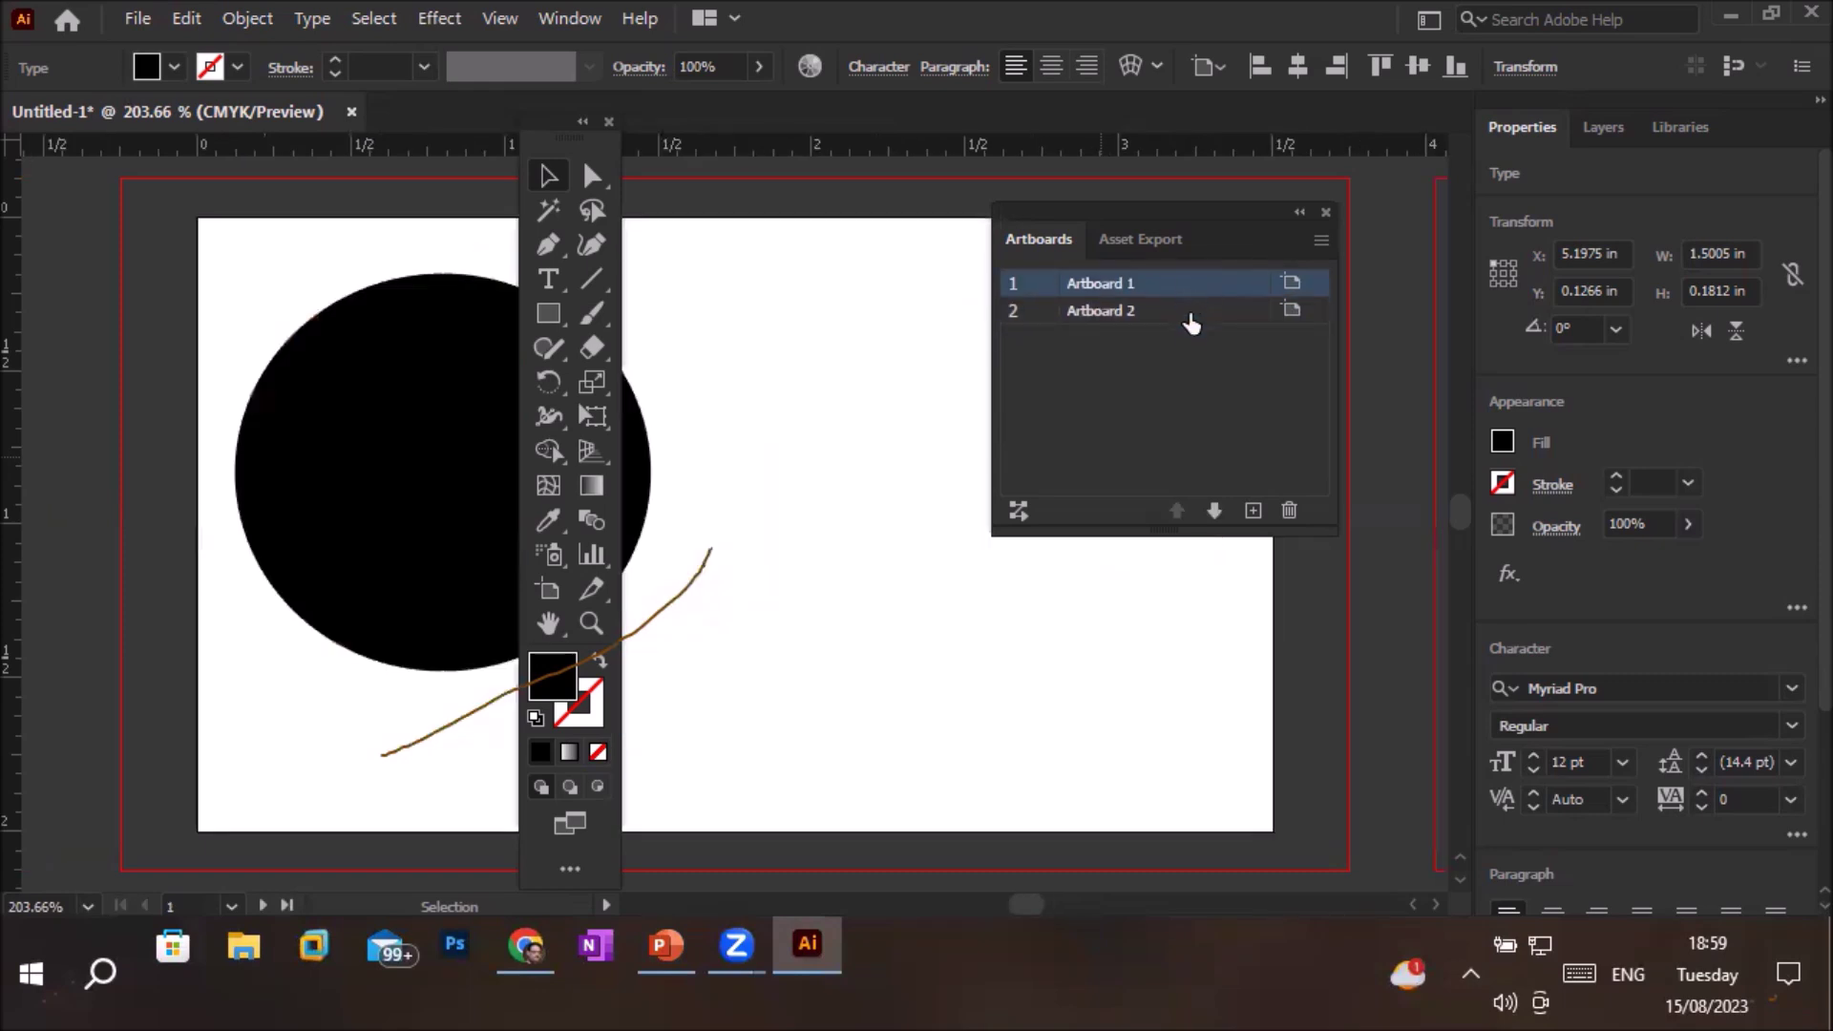
left_click(1191, 319)
double_click(1189, 315)
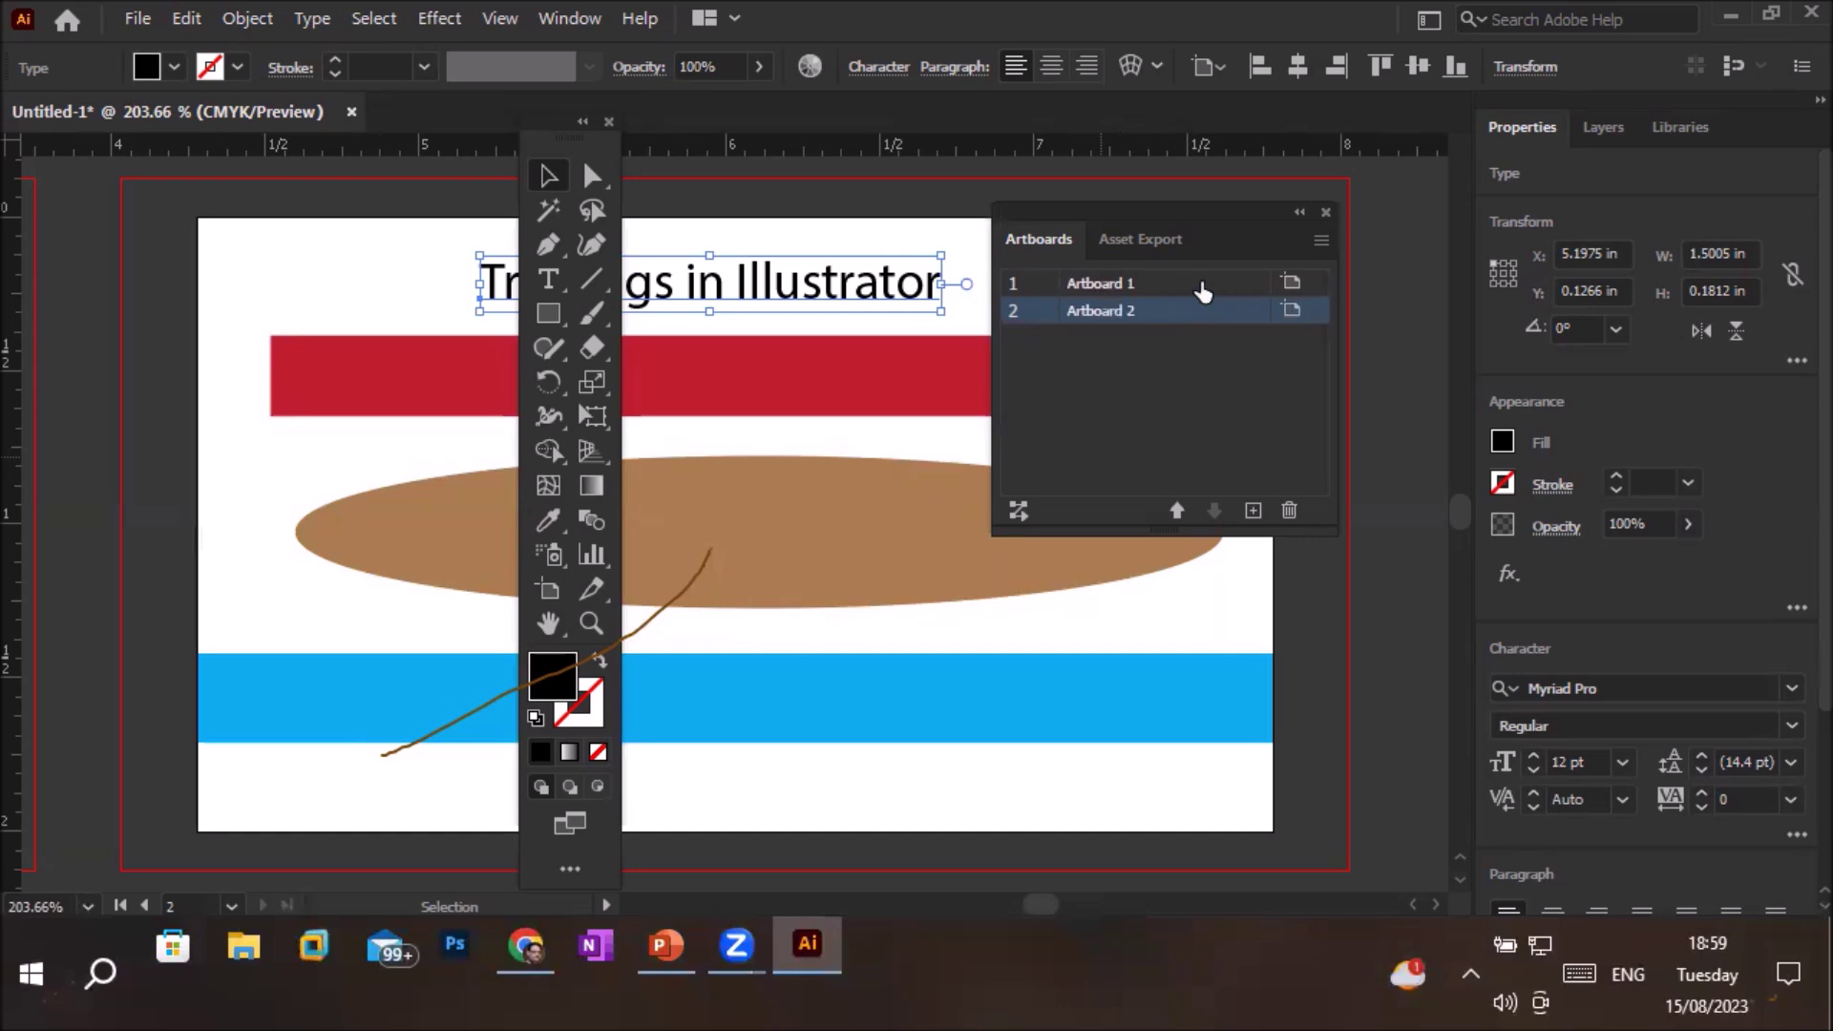
left_click(1201, 289)
double_click(1202, 292)
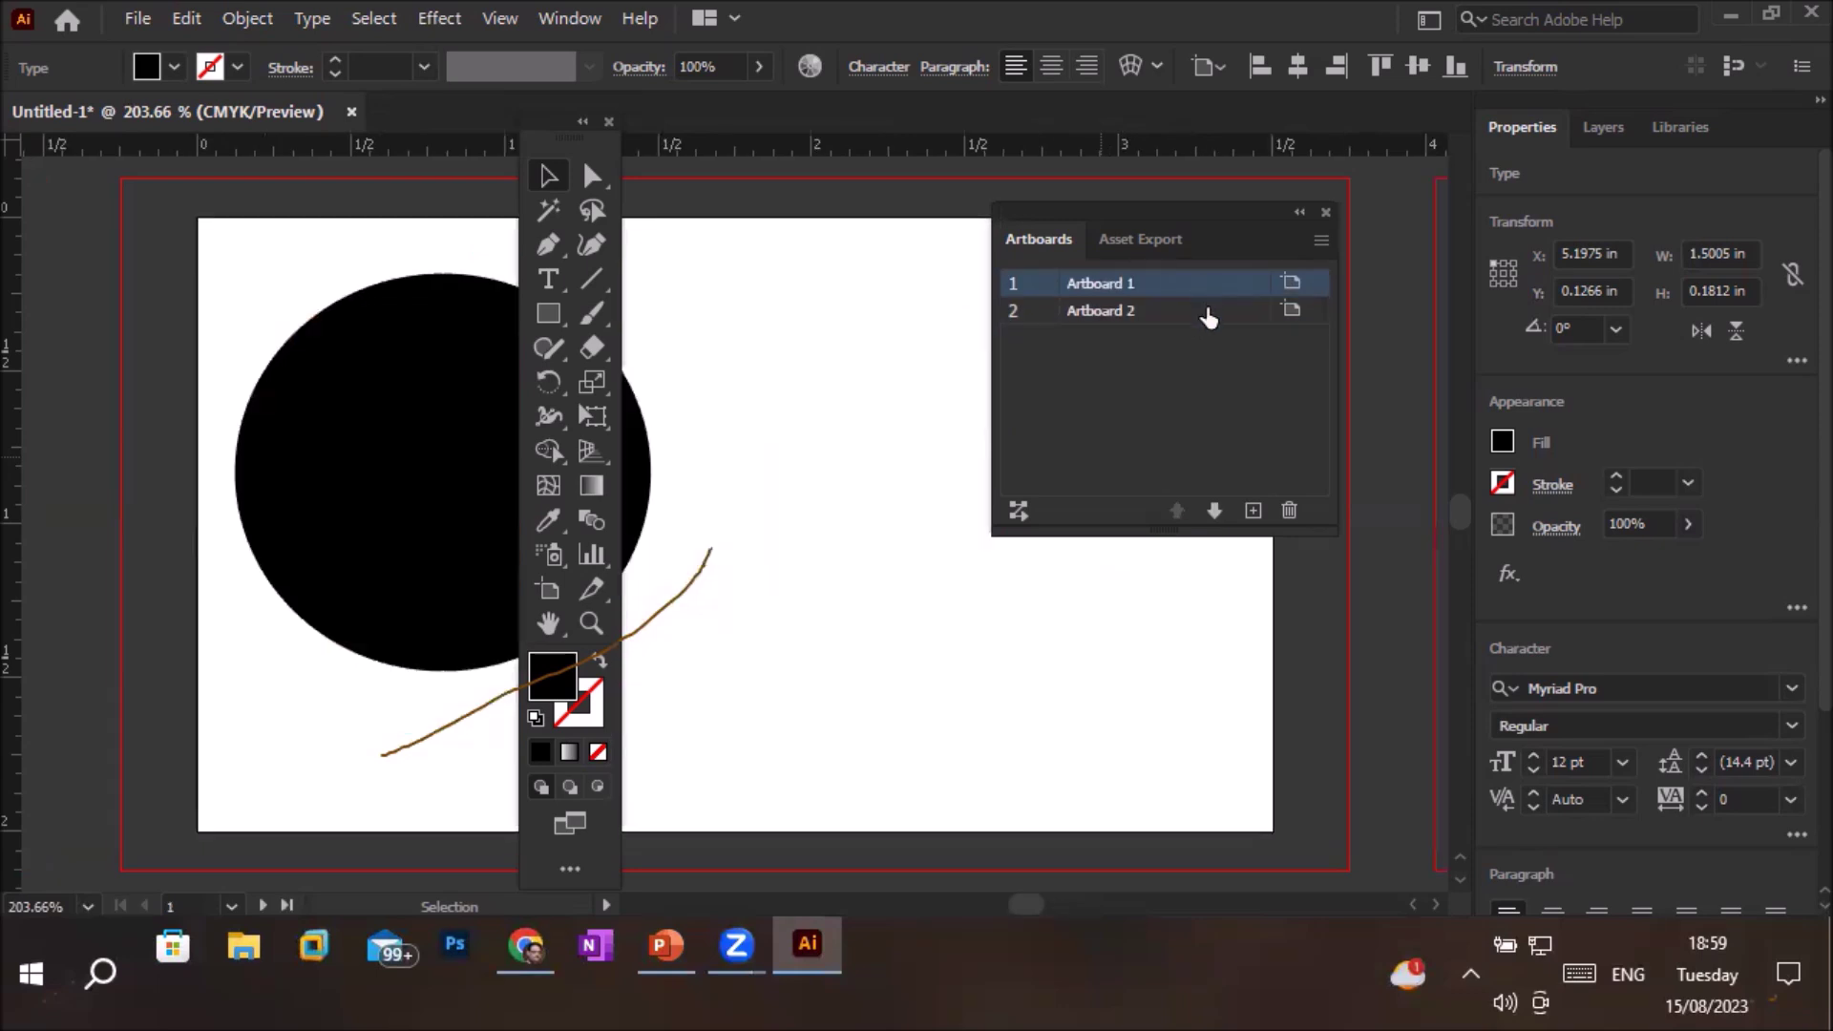
left_click(1205, 313)
double_click(1205, 313)
double_click(1205, 292)
Zoom out until both artboards and the scattered pasteboard shapes show together
scroll(723, 525, "down", 5)
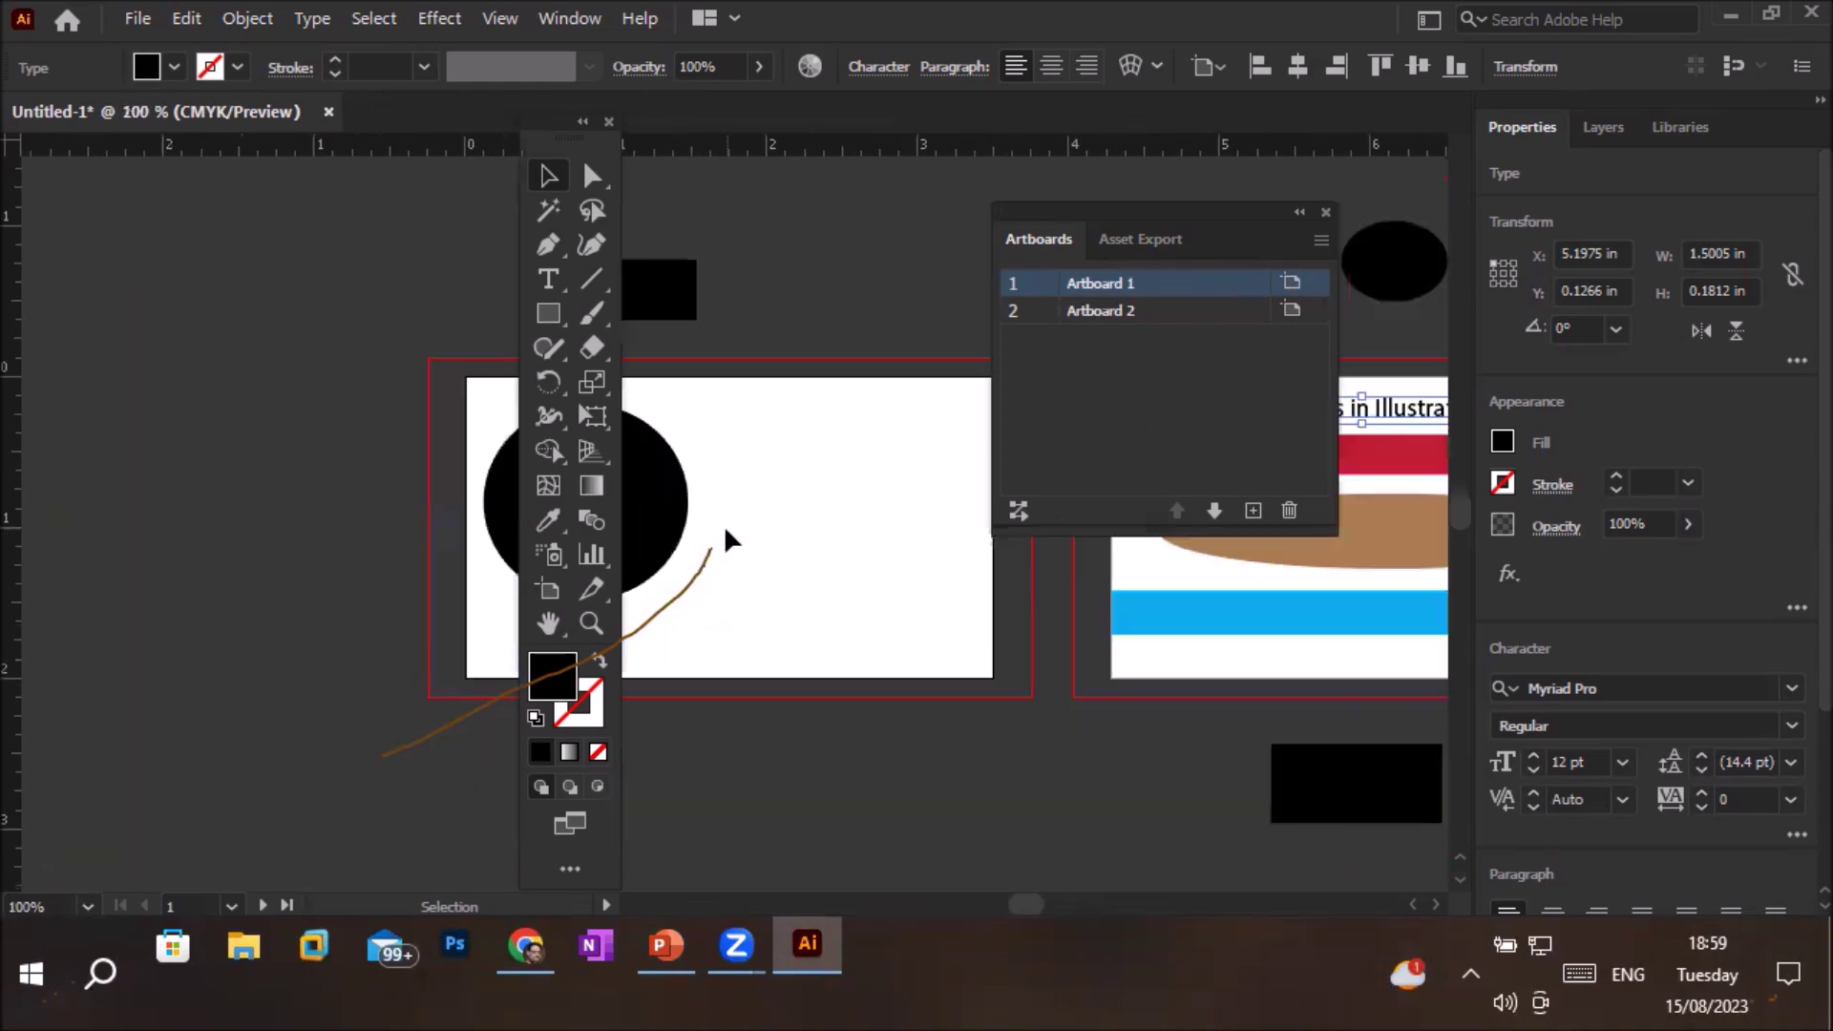
scroll(1098, 606, "up", 1)
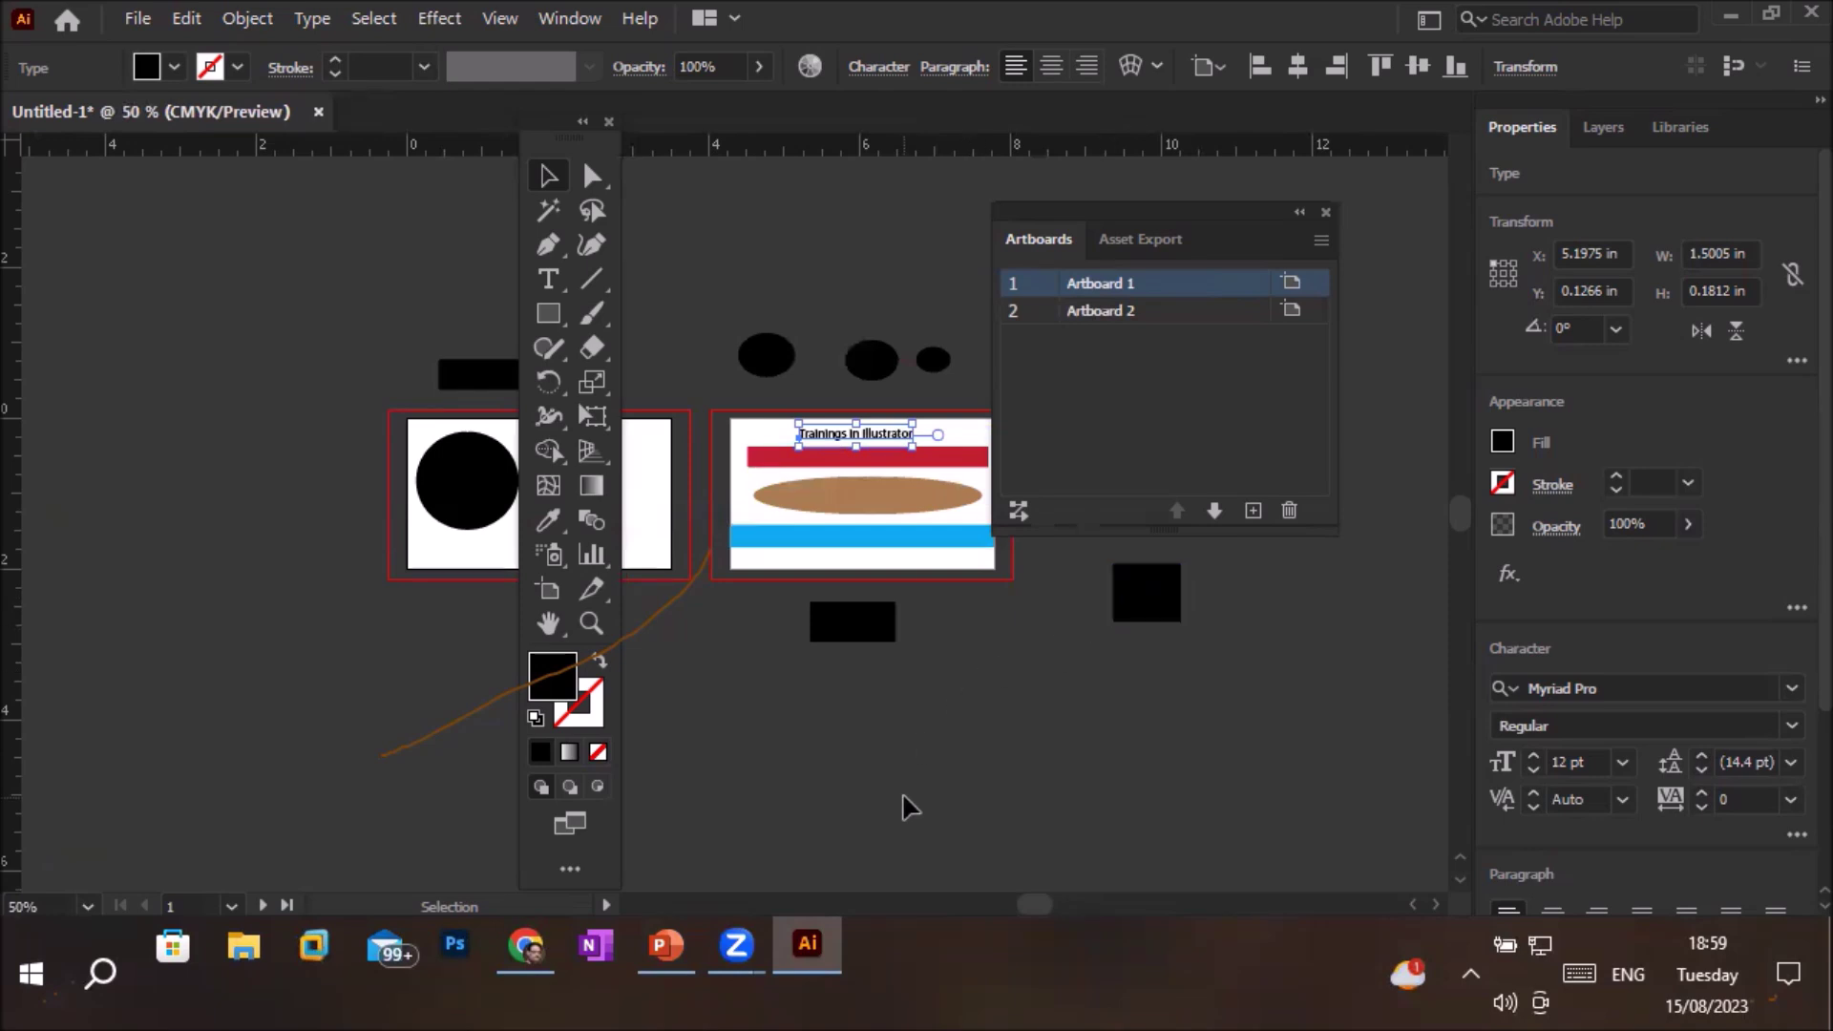
scroll(902, 807, "up", 3)
scroll(902, 807, "down", 6)
scroll(903, 807, "up", 3)
scroll(902, 807, "up", 3)
scroll(902, 807, "down", 5)
scroll(902, 807, "up", 3)
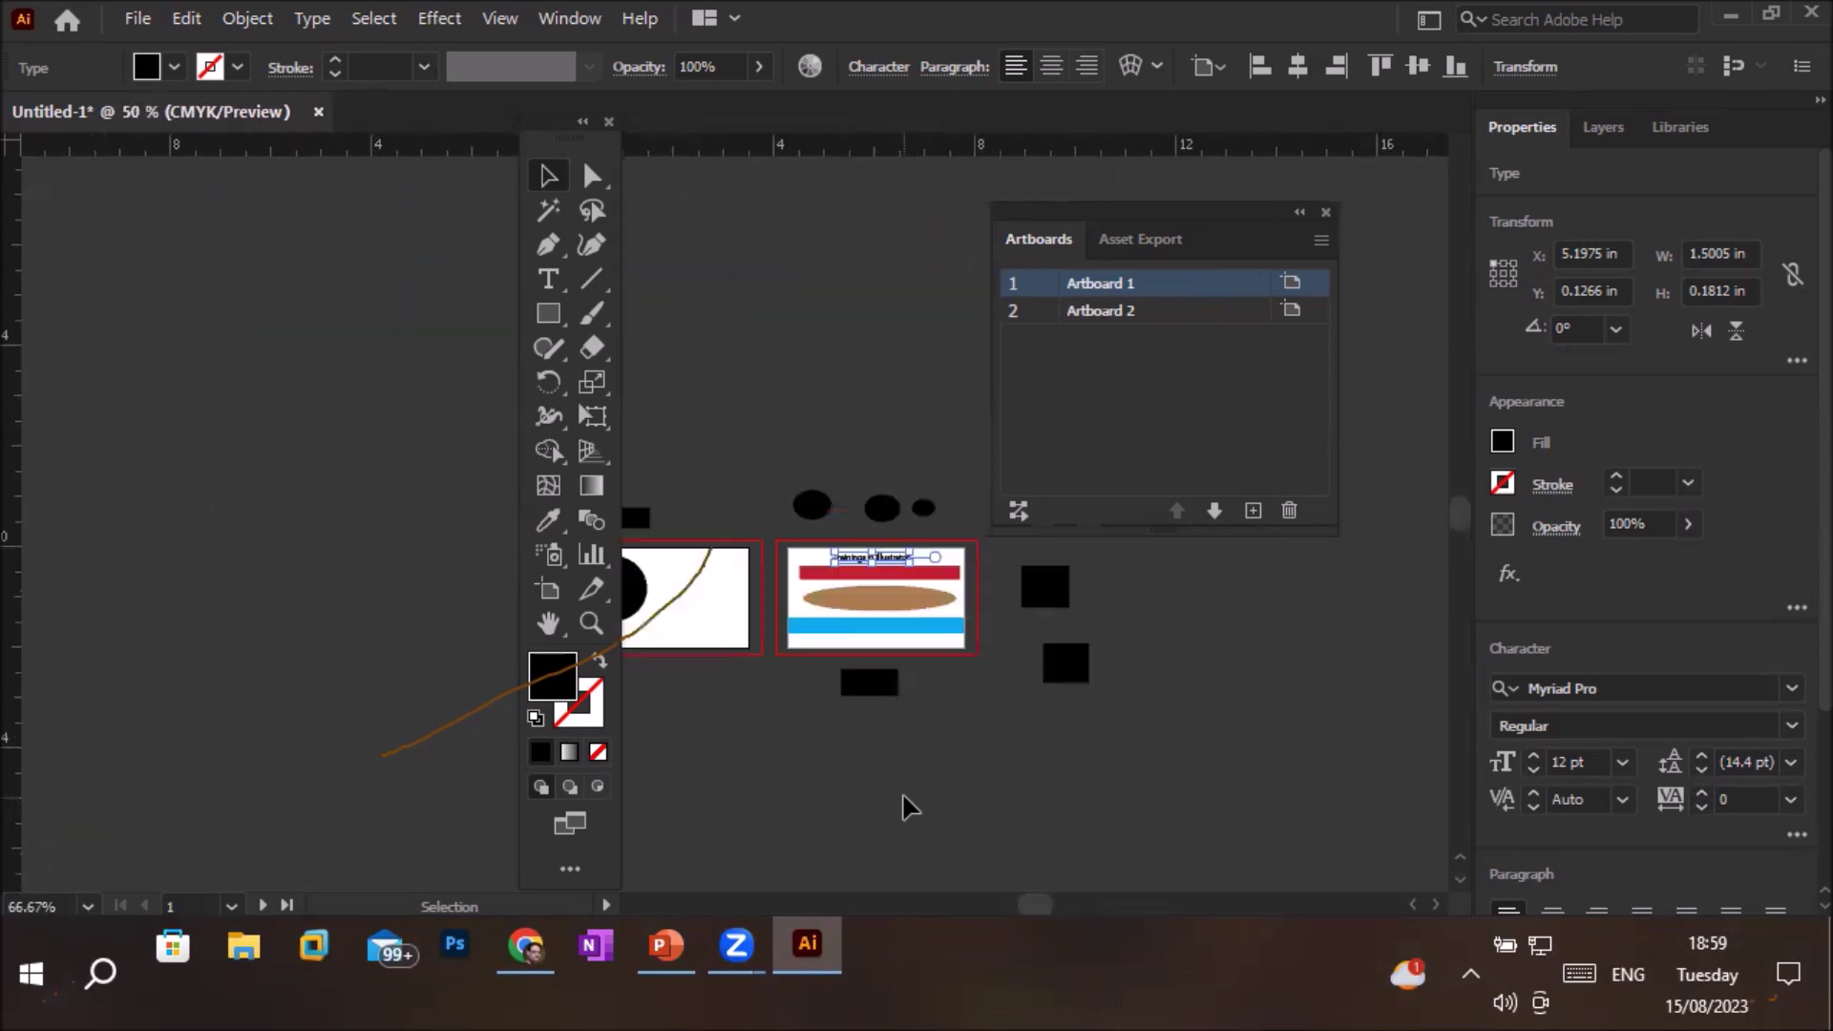
scroll(902, 806, "down", 4)
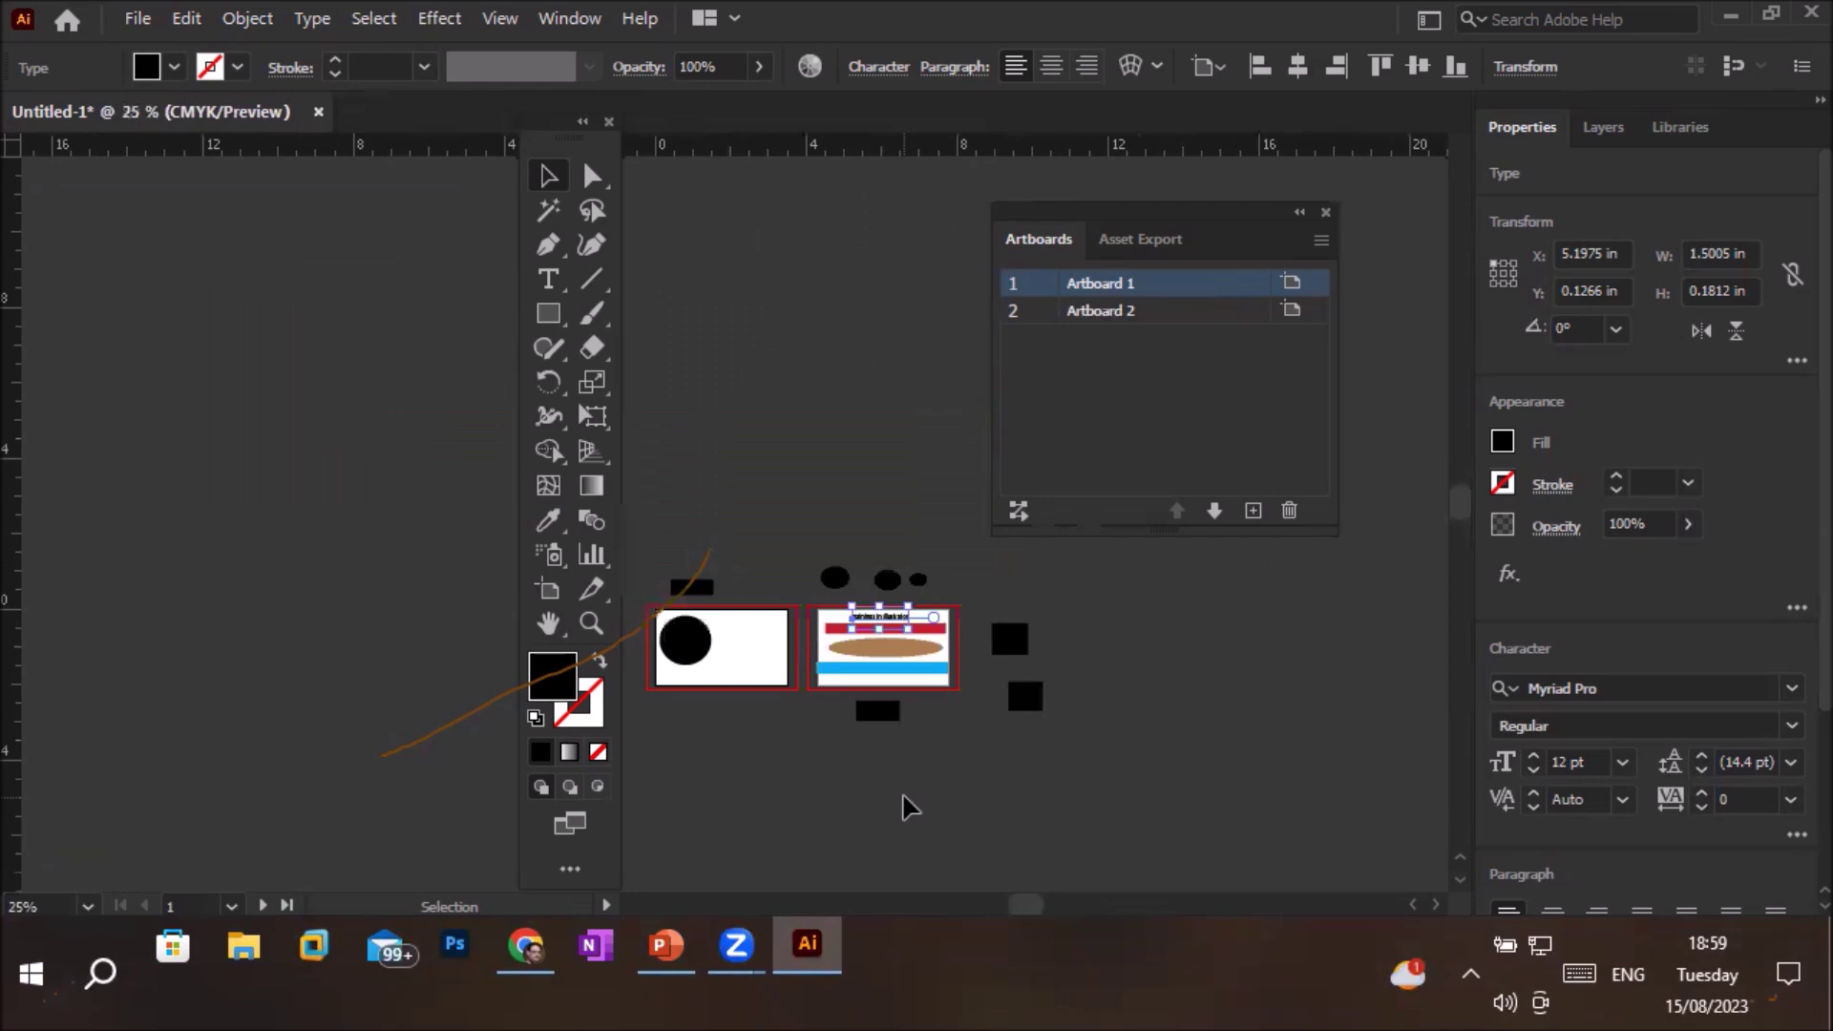
scroll(902, 807, "up", 3)
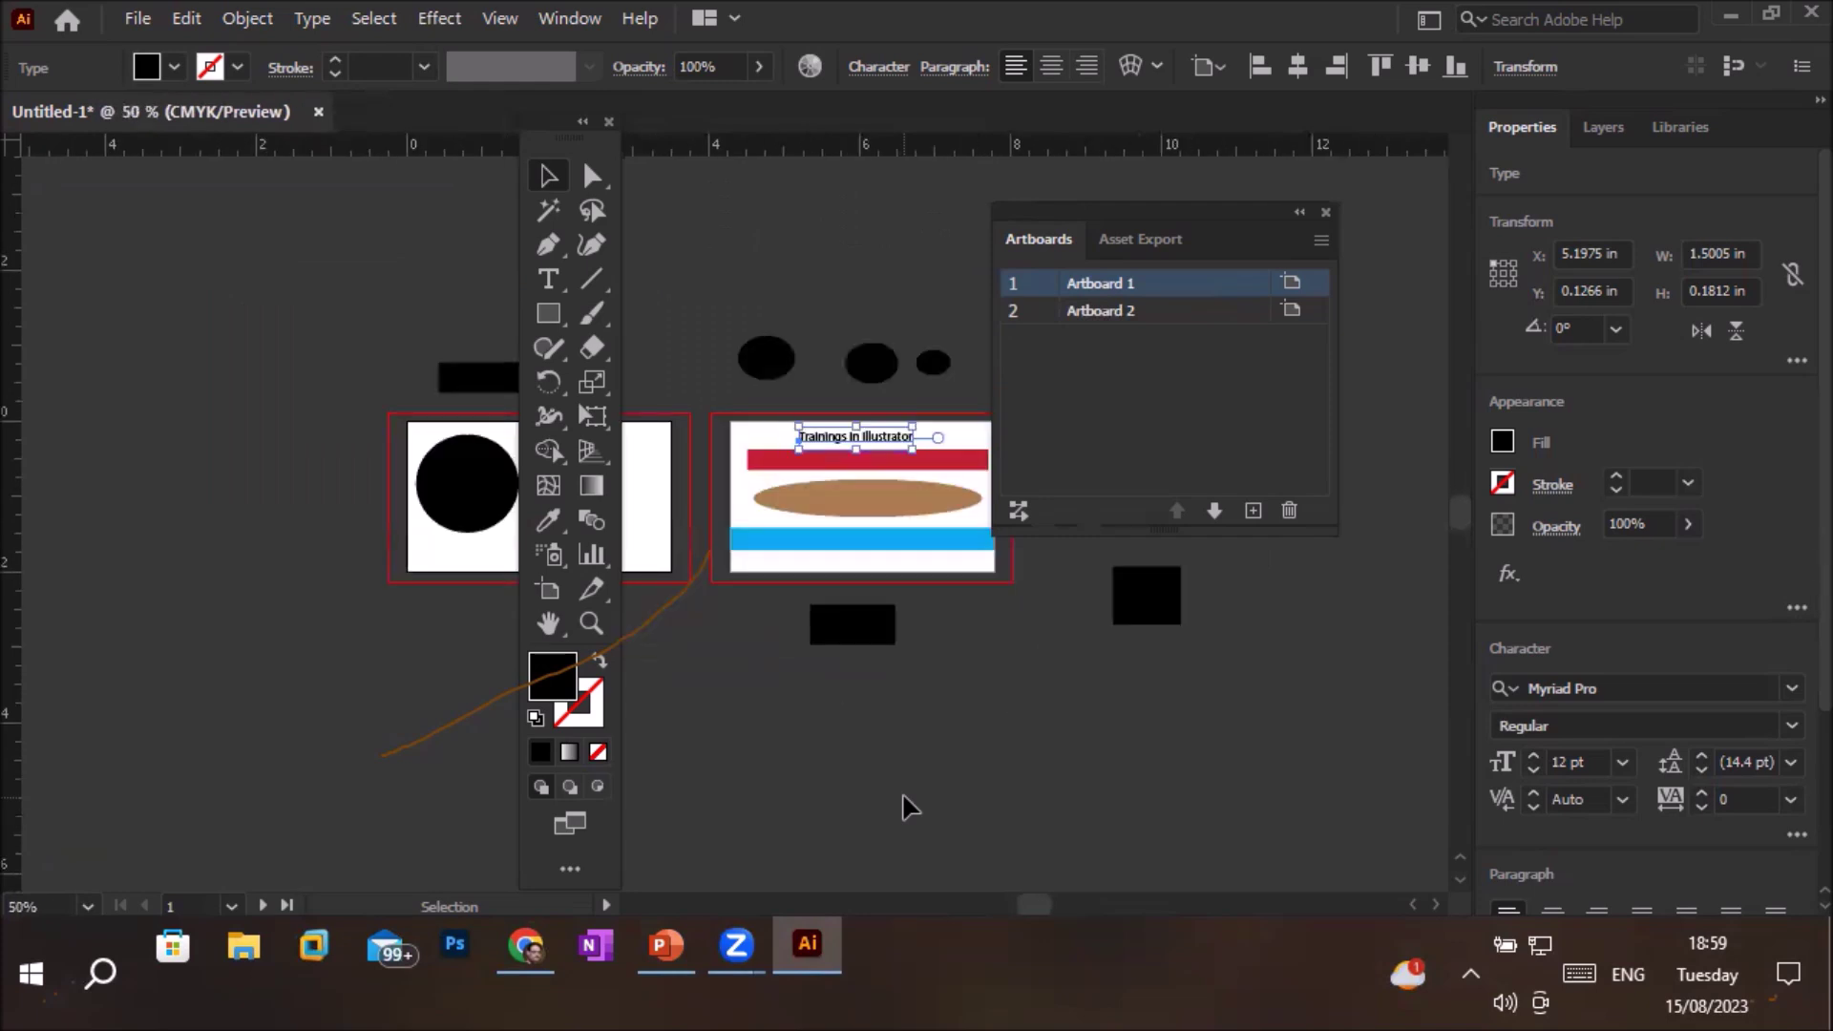
scroll(902, 806, "down", 3)
scroll(902, 807, "up", 4)
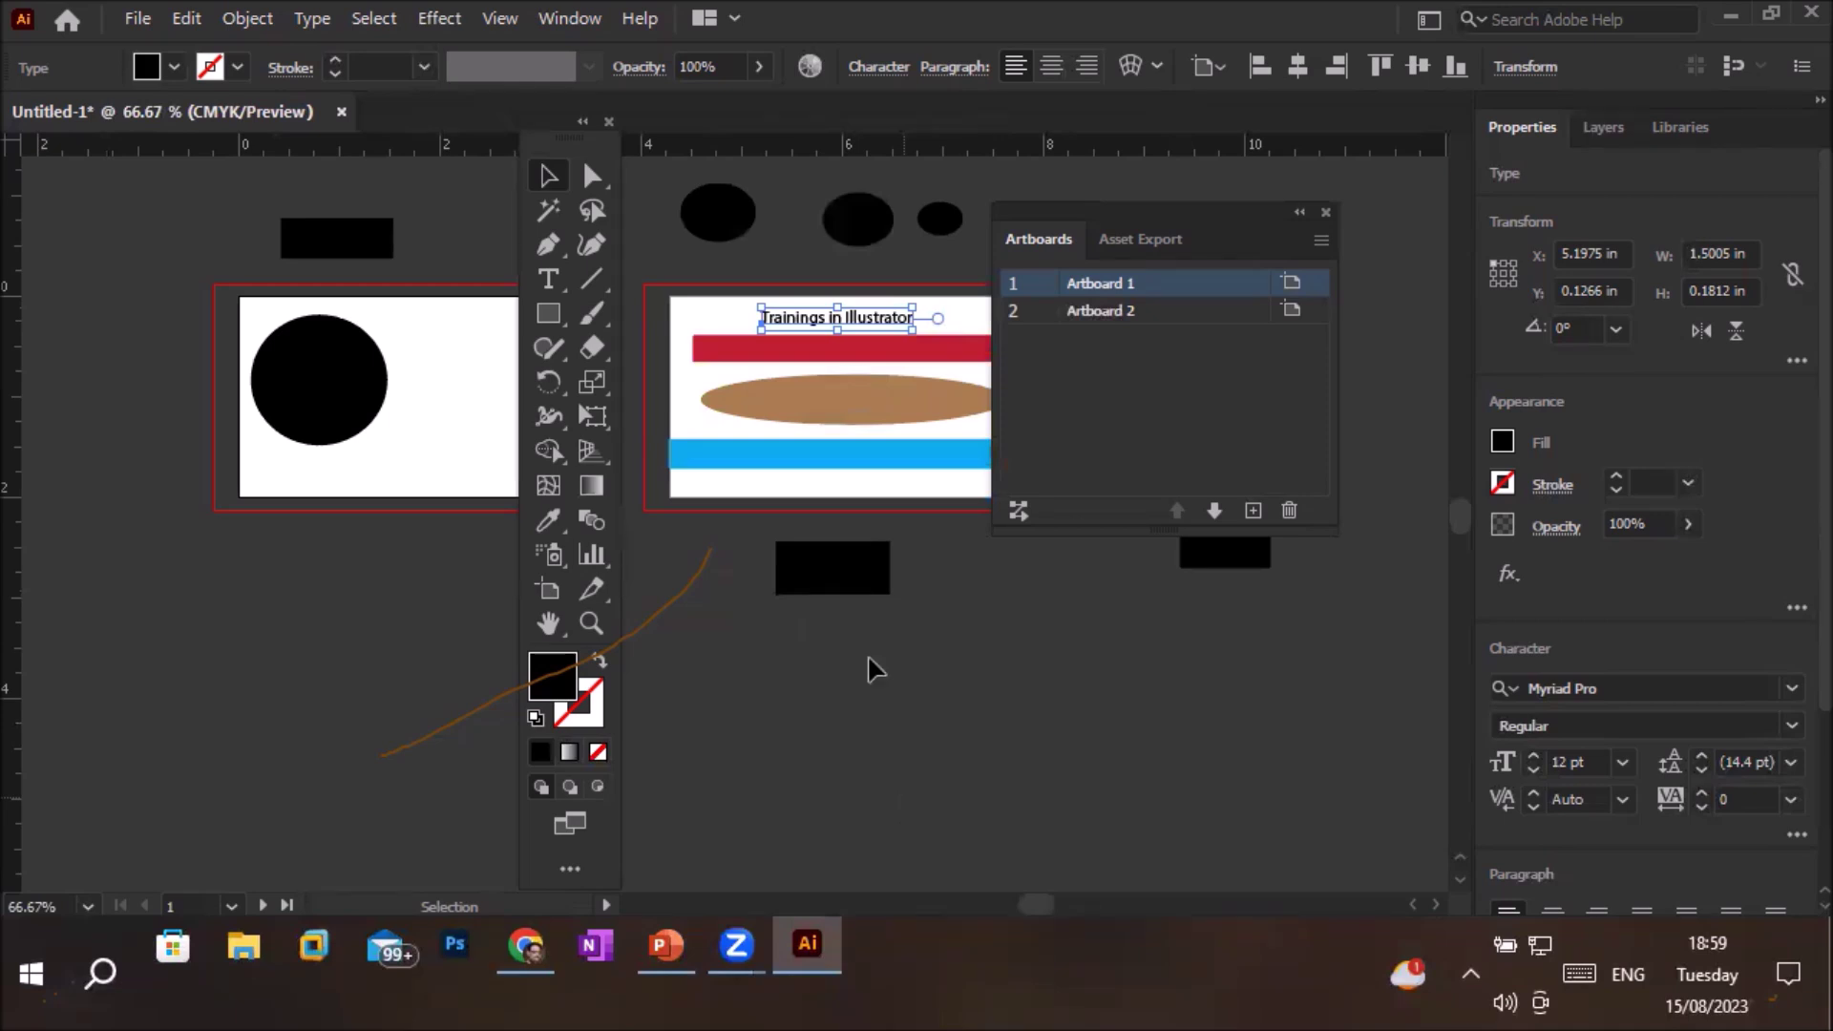
left_click(594, 624)
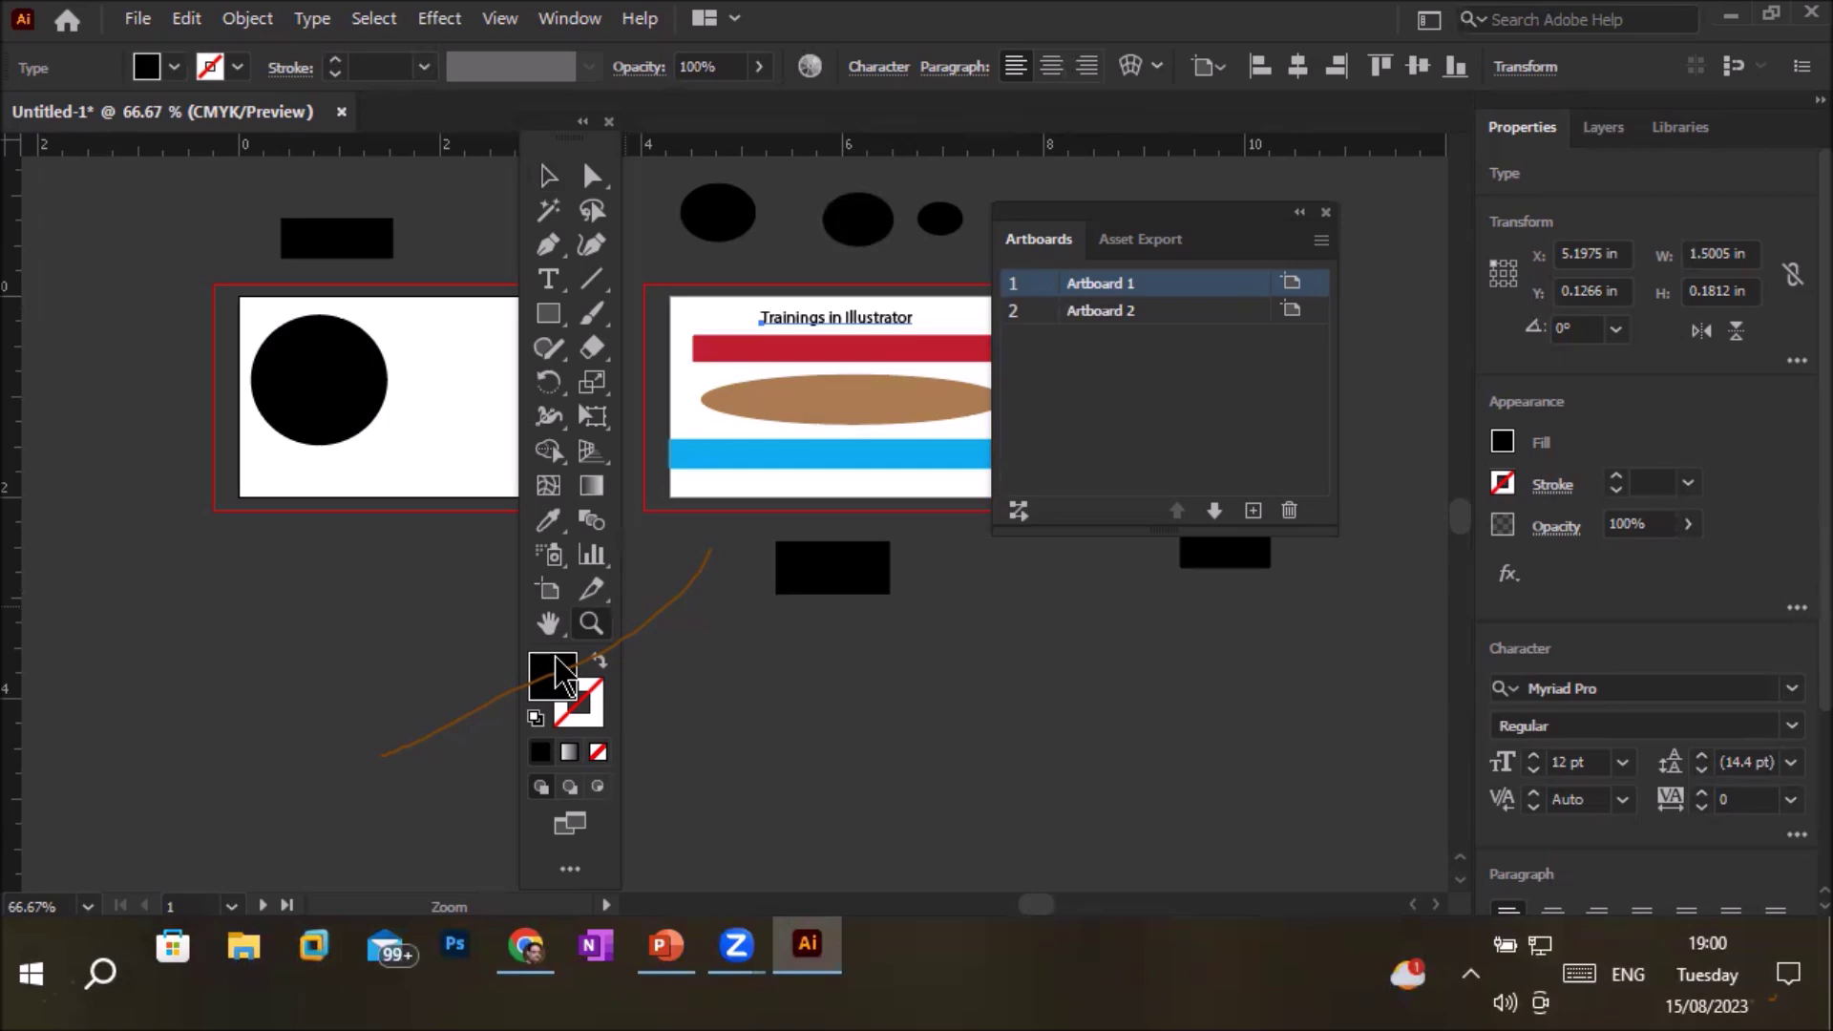
Zoom out, dock the toolbar on the left edge, and move the Artboards panel lower
left_click(321, 492, "alt")
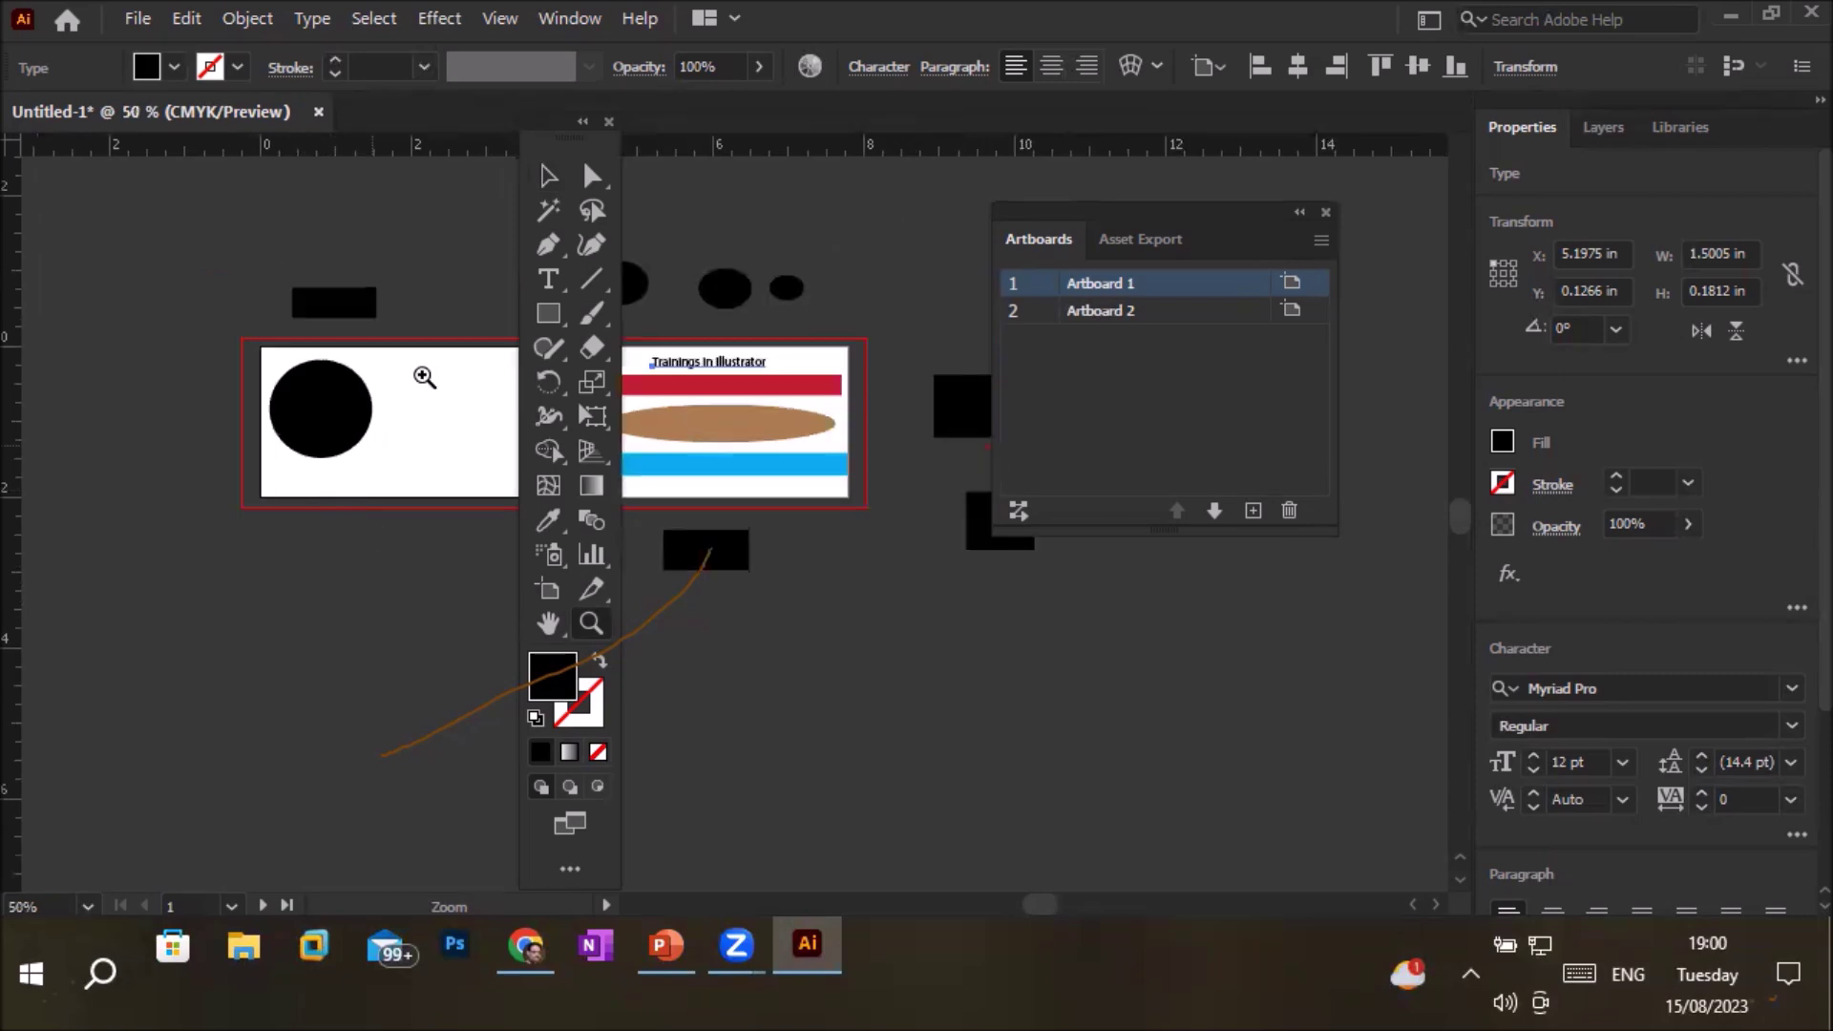
left_click_drag(563, 136, 59, 181)
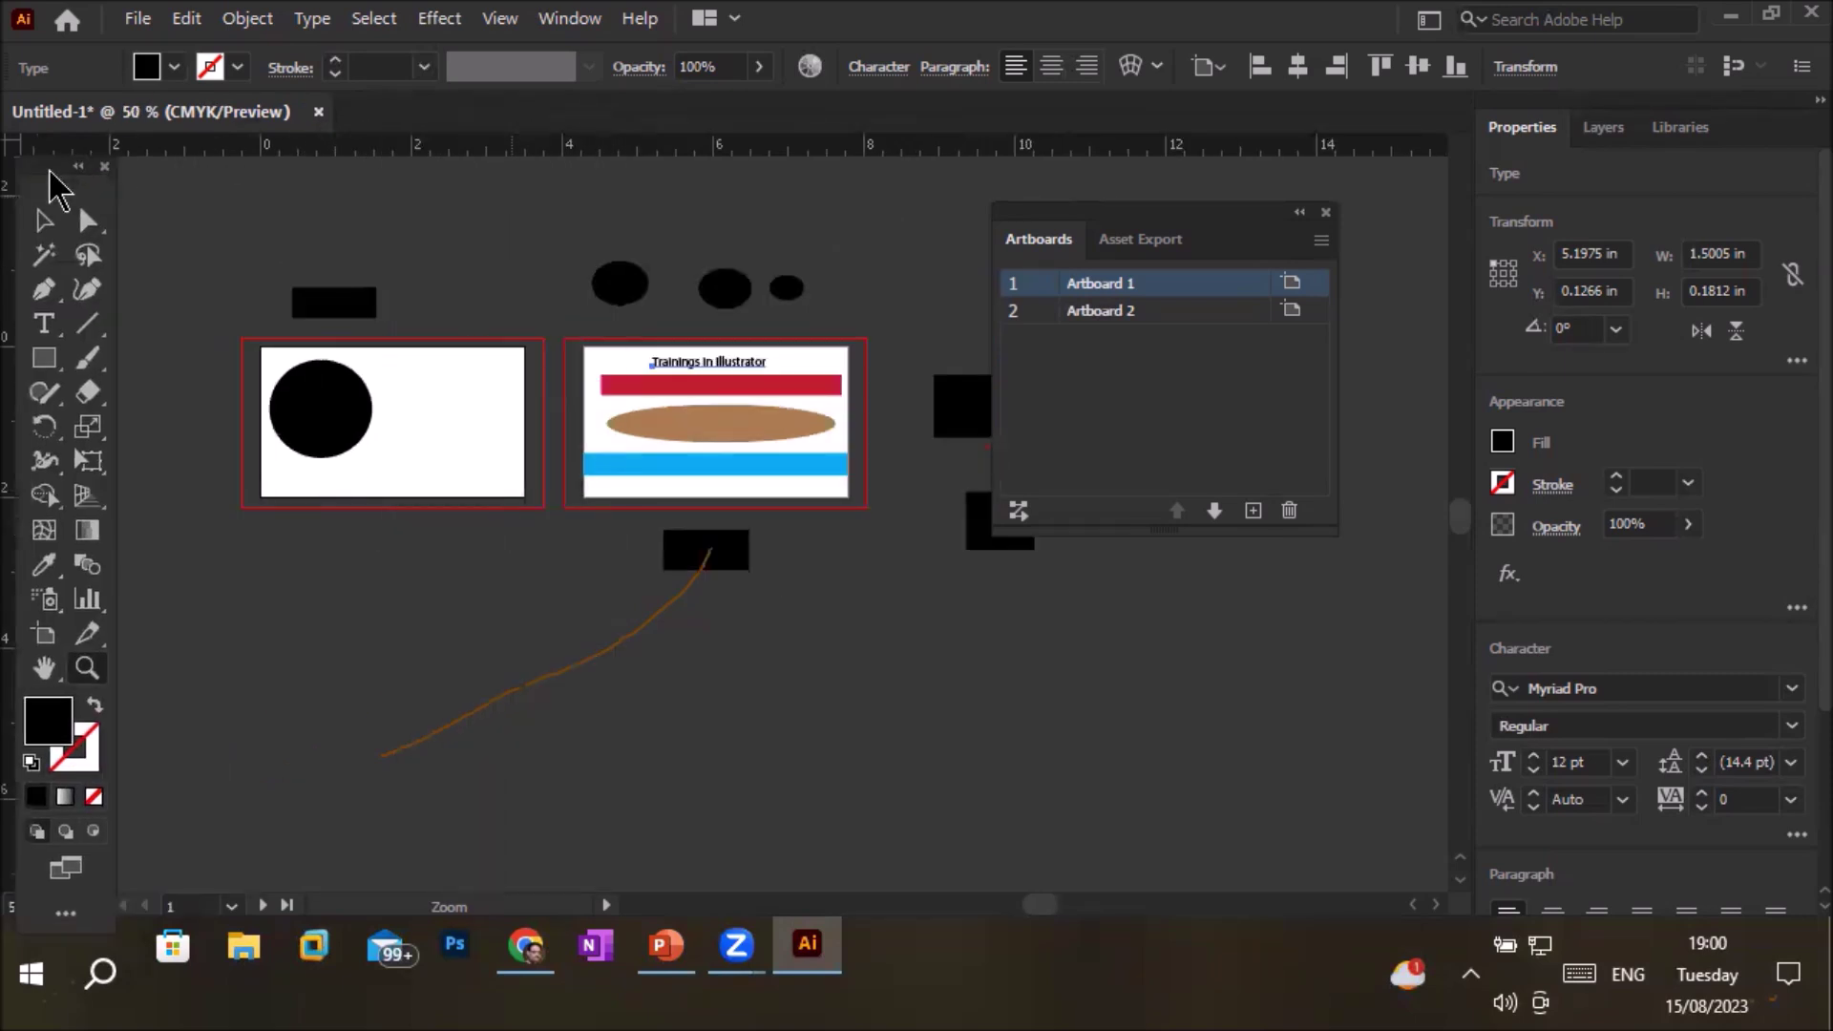
left_click_drag(1126, 225, 1232, 587)
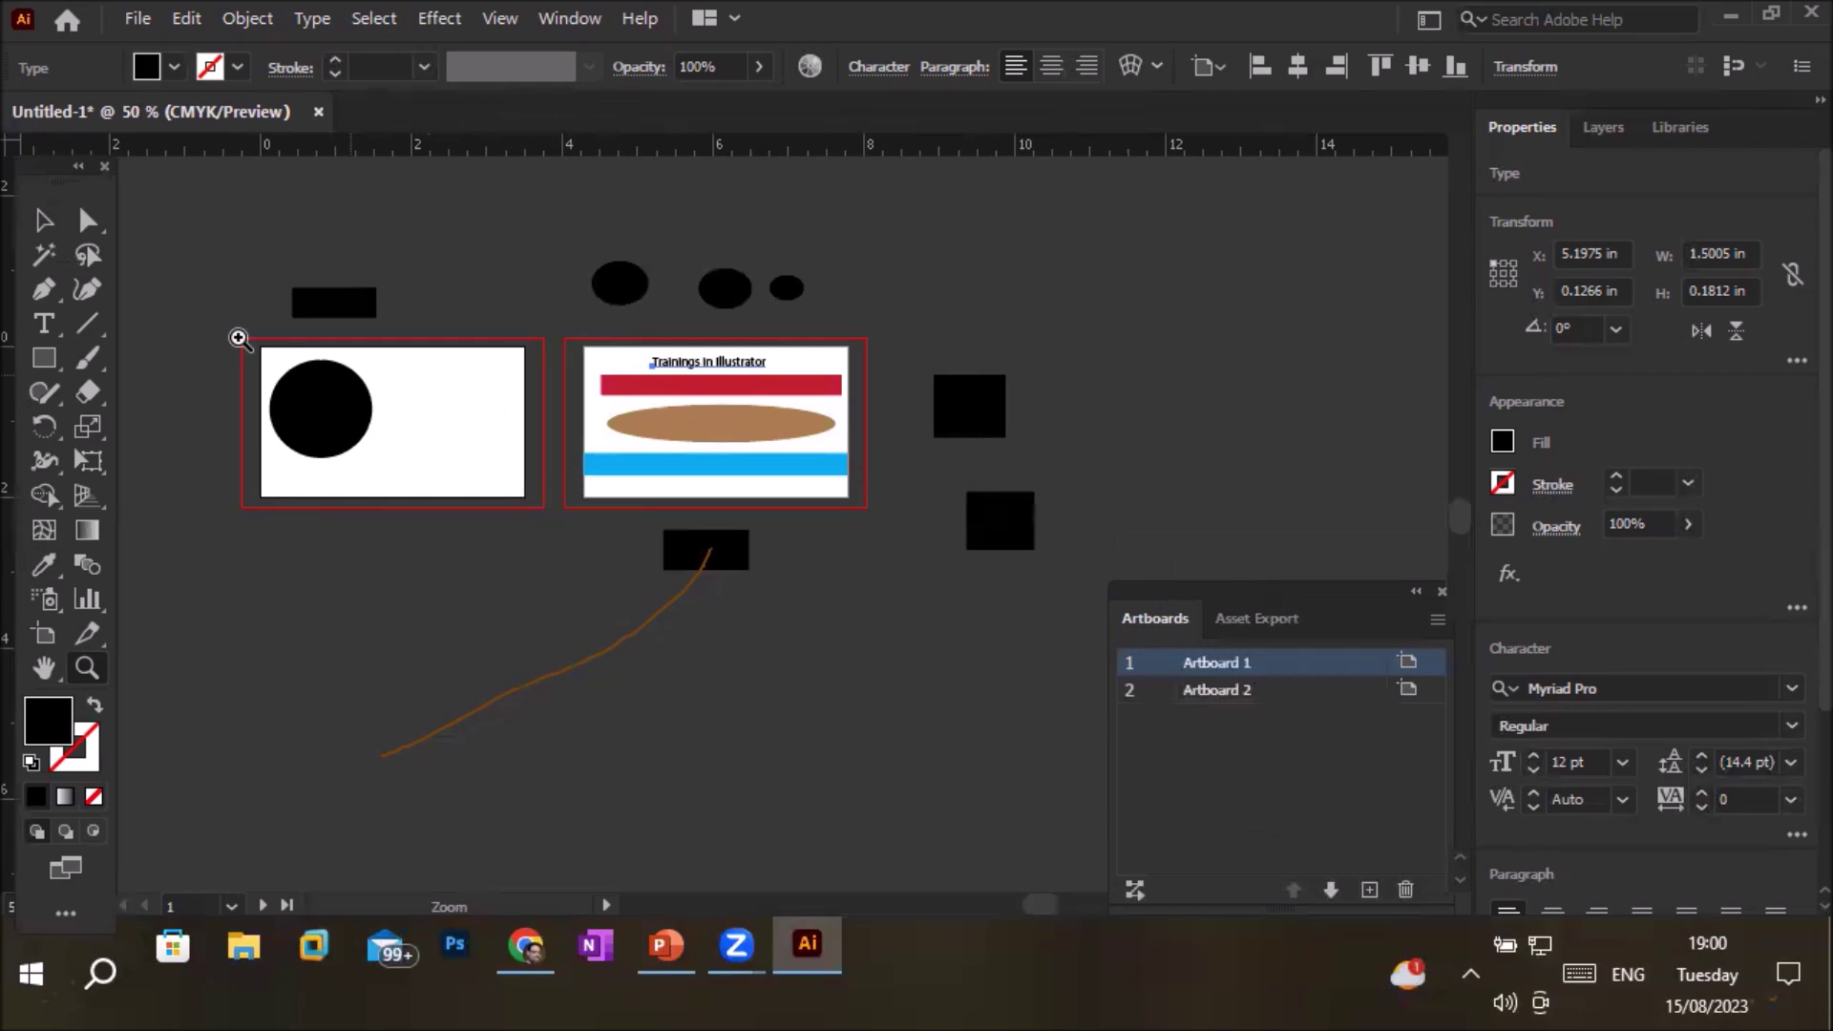
Select all the artwork on and around both artboards and delete it
left_click_drag(185, 228, 1076, 630)
left_click(33, 227)
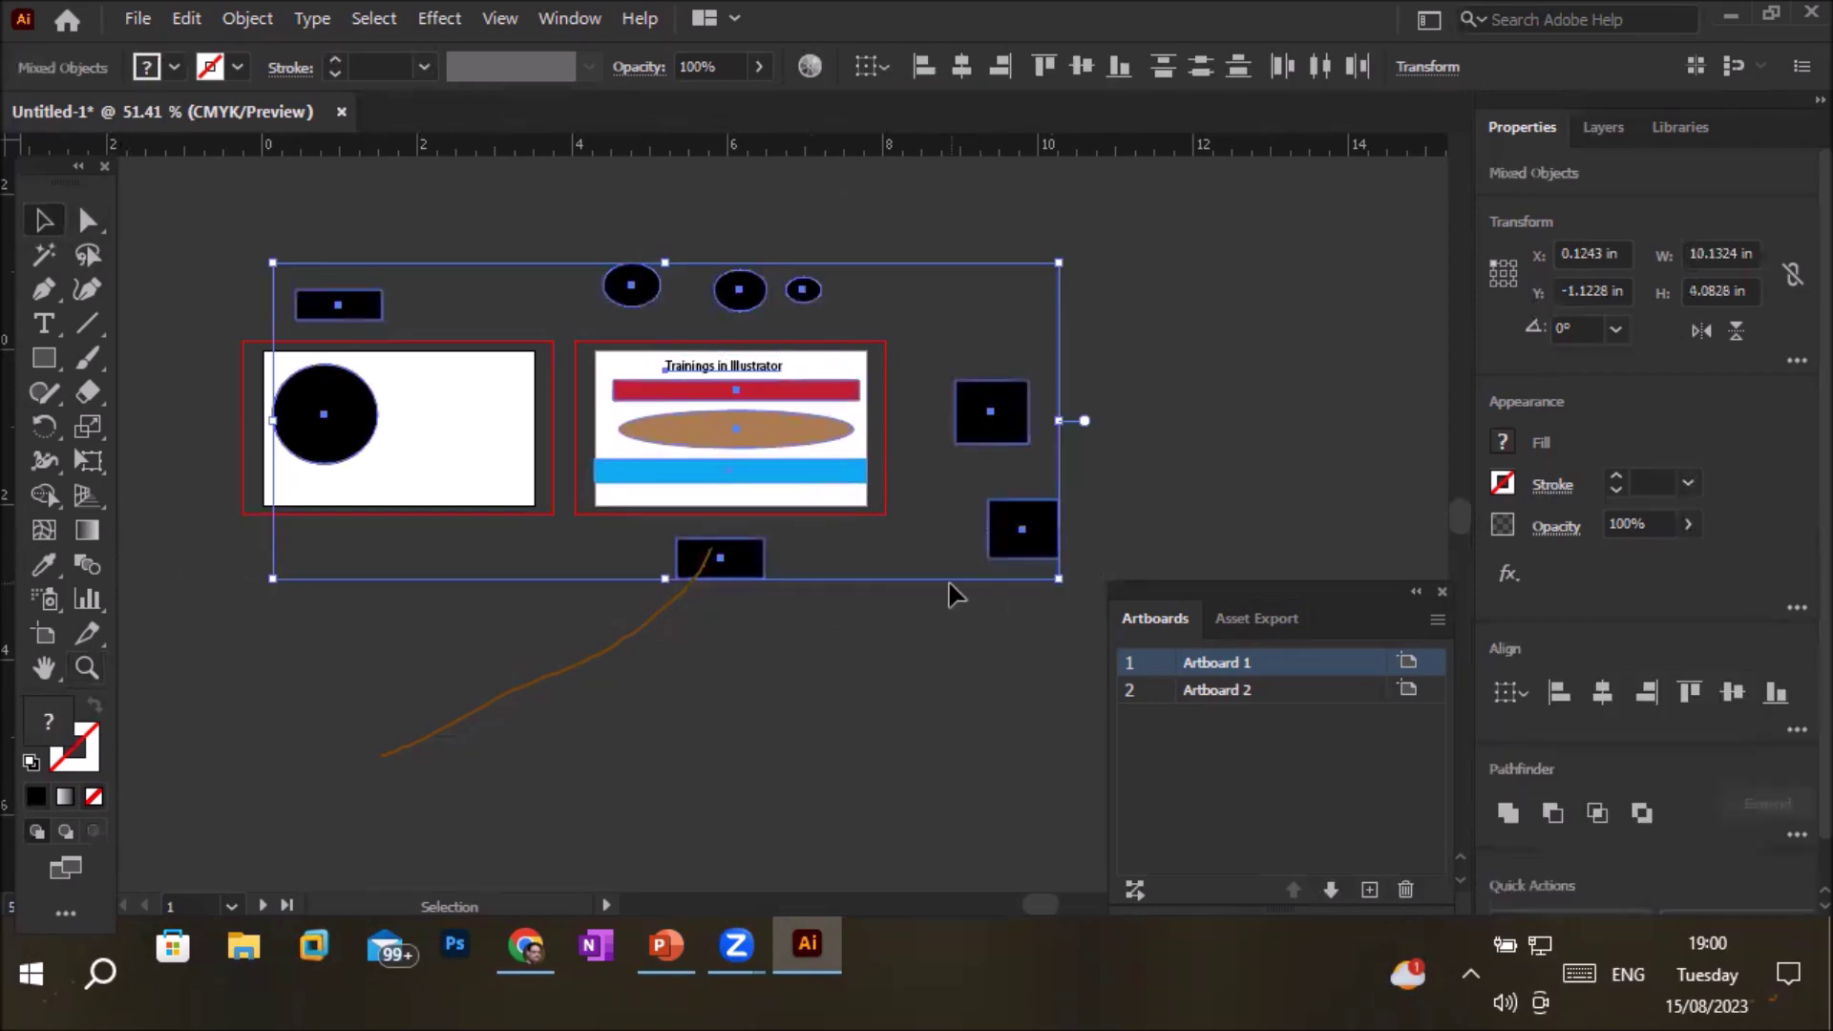
key("Delete")
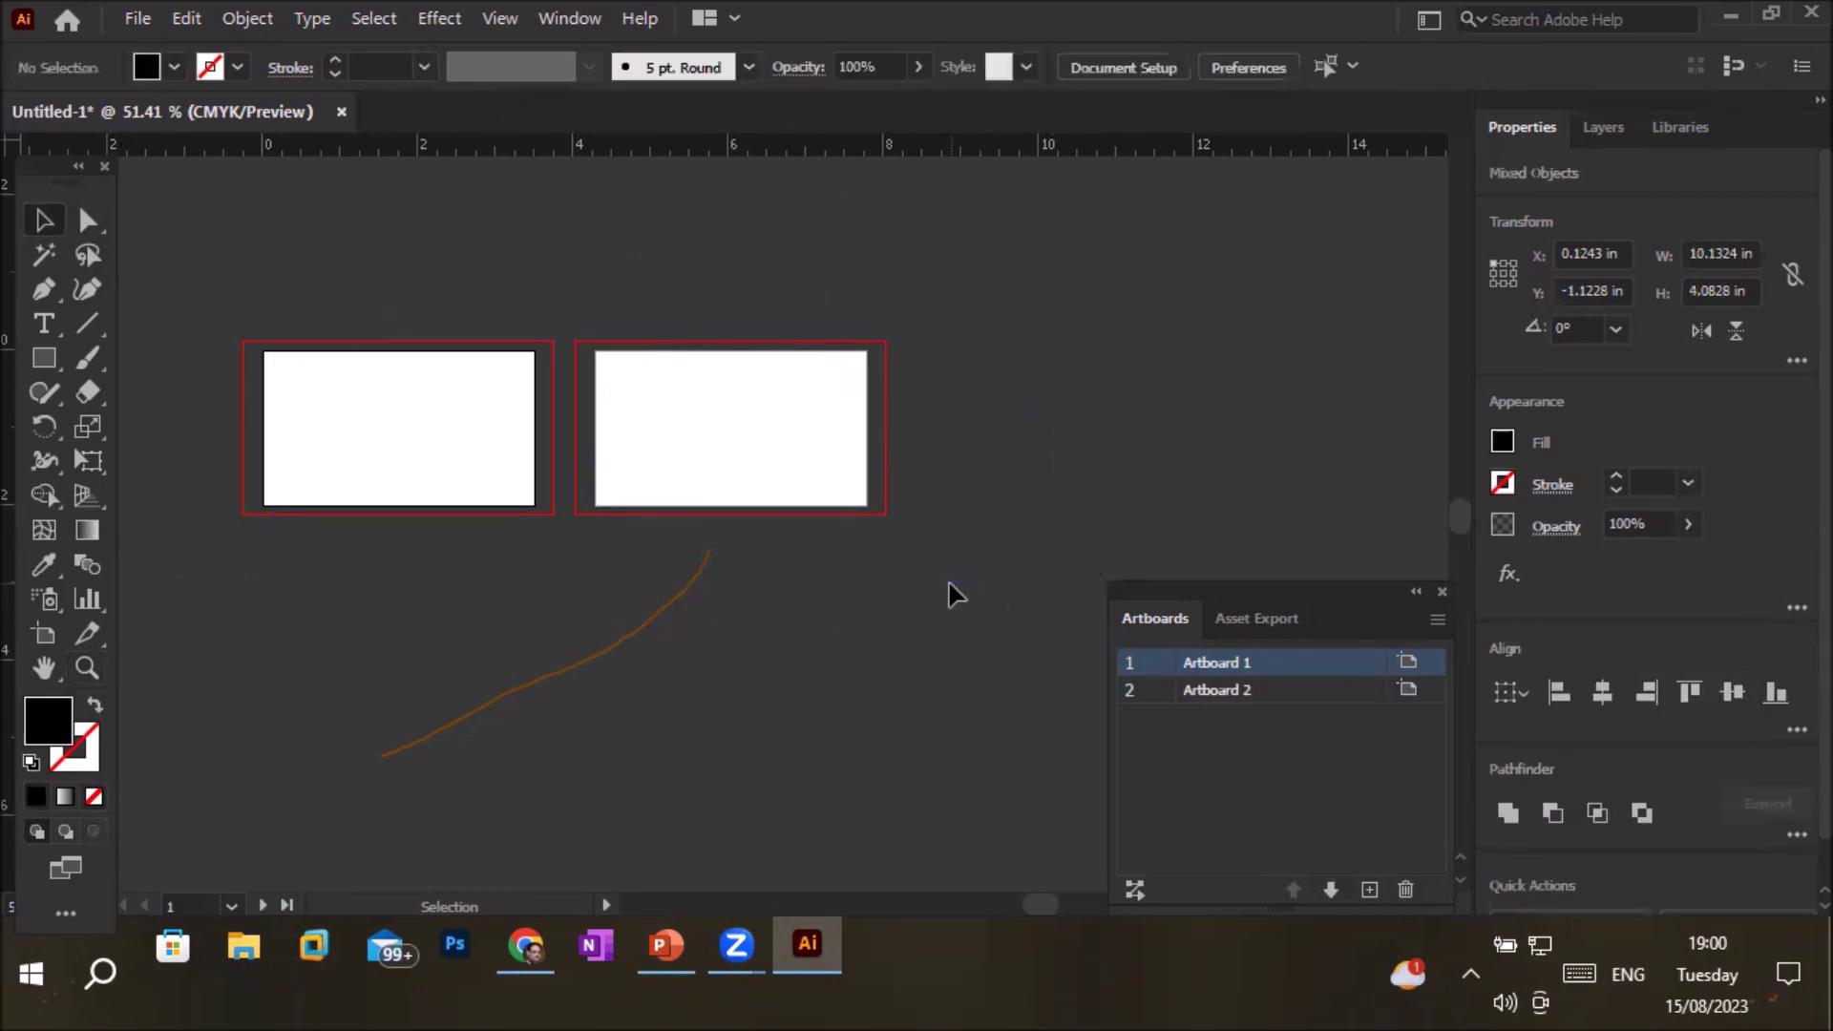